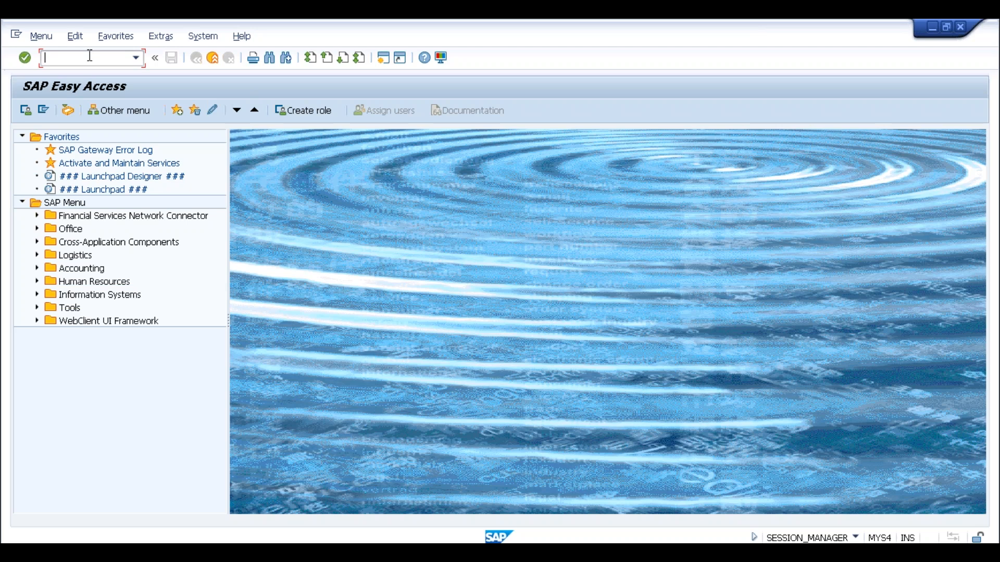
# Start transaction BP to open Maintain Business Partner.
pyautogui.write('bp')
pyautogui.press('Return')
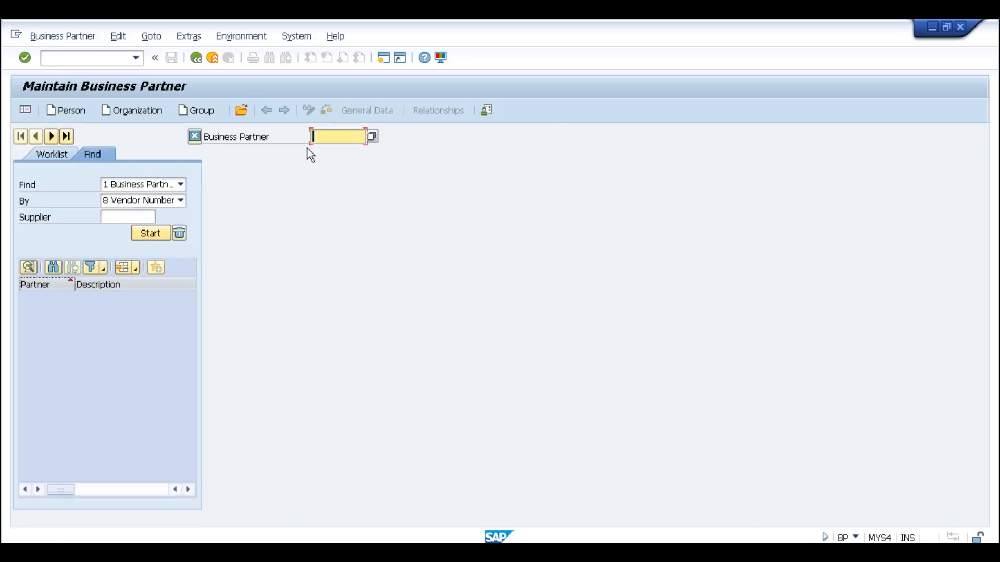
# Create a new organization with Grouping 0001 Internal number assignment.
pyautogui.click(151, 113)
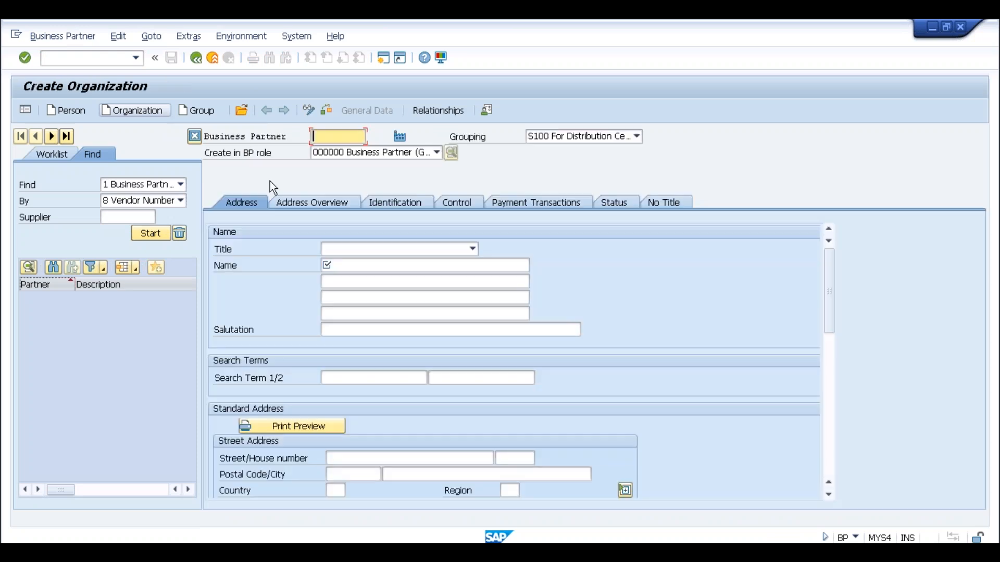
pyautogui.click(597, 138)
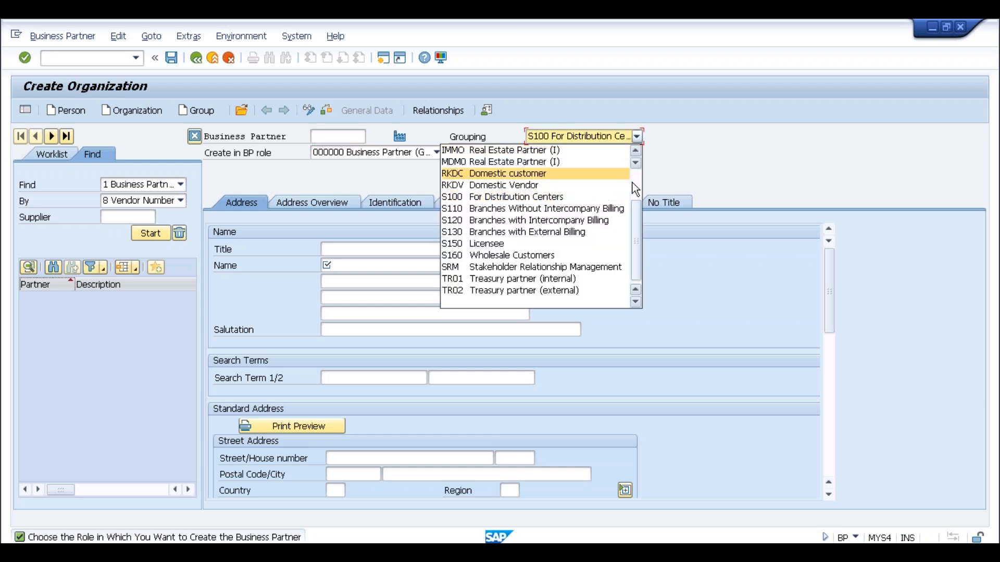
pyautogui.scroll(2, 571, 174)
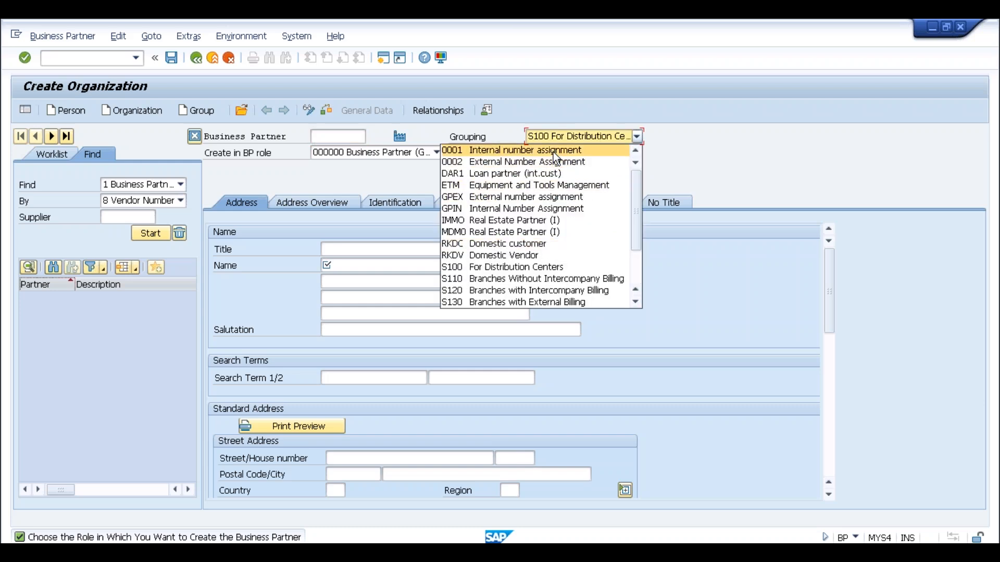
pyautogui.click(554, 152)
pyautogui.click(555, 153)
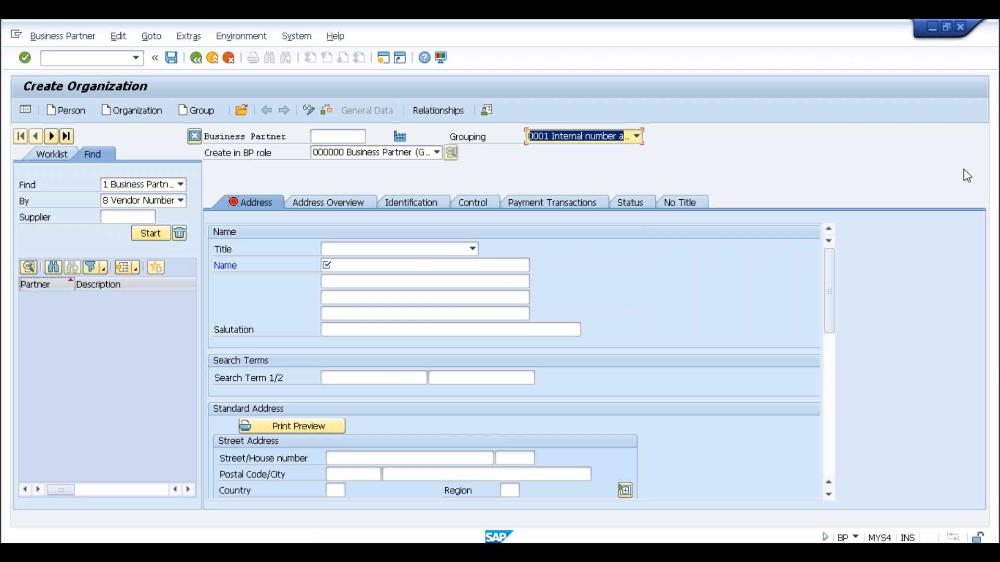
pyautogui.click(437, 153)
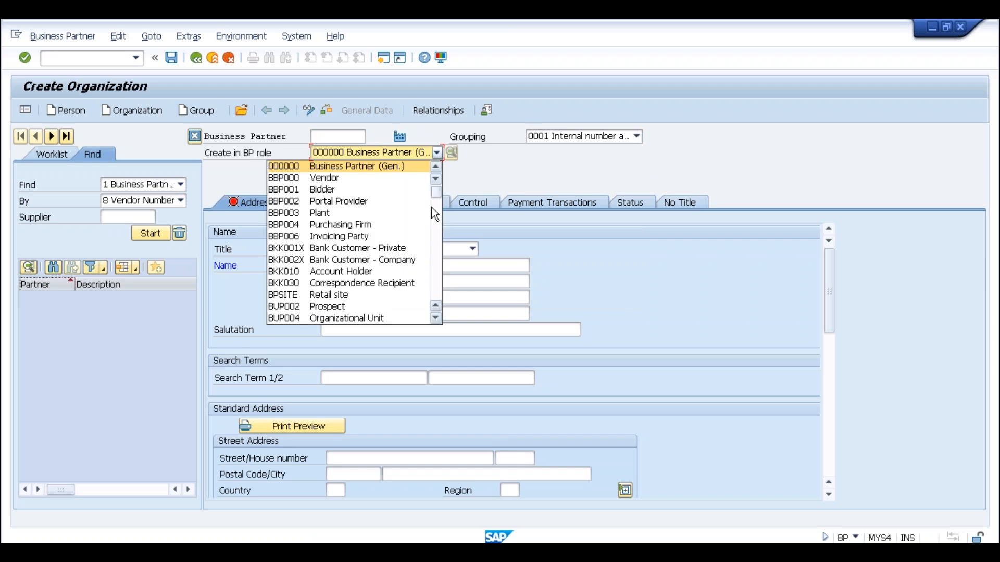
pyautogui.click(433, 214)
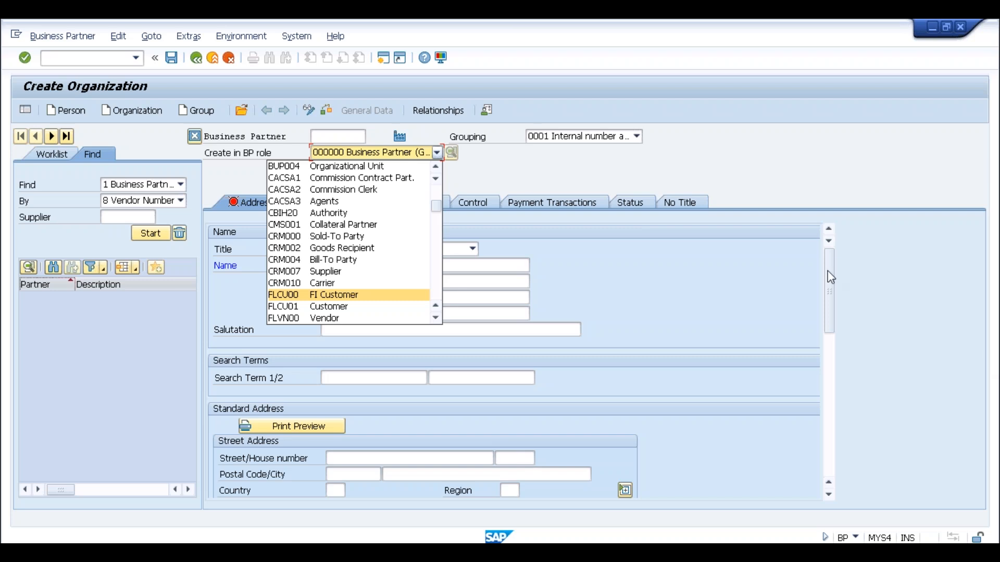
pyautogui.click(499, 171)
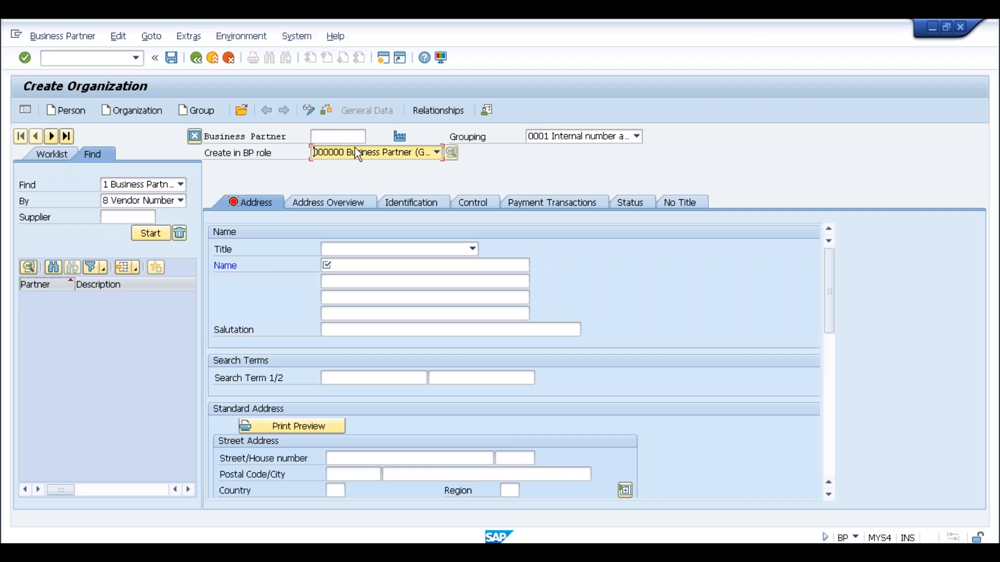
# Open the Create in BP role dropdown list.
pyautogui.click(433, 153)
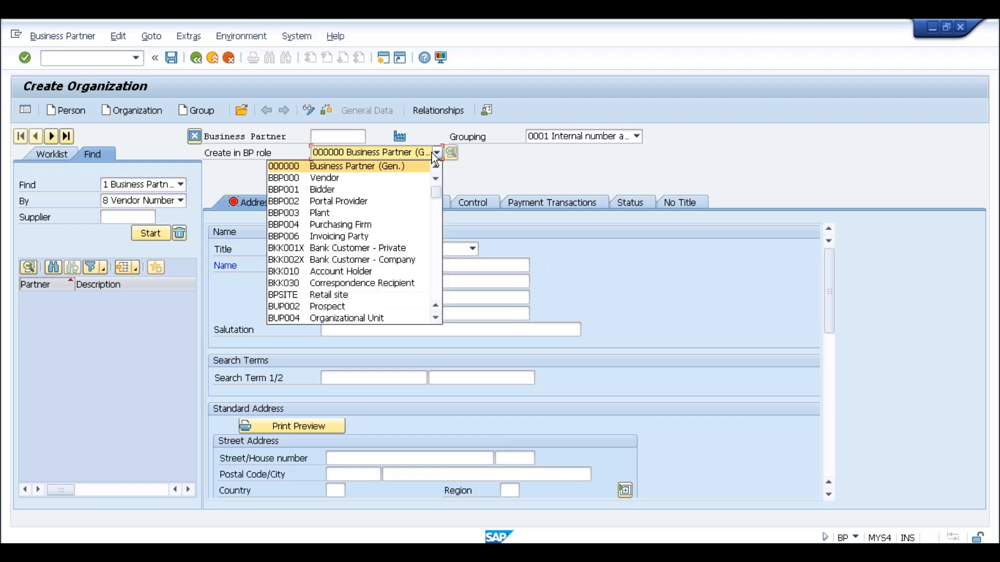
# Choose FLCU01 Customer as the BP role.
pyautogui.click(434, 219)
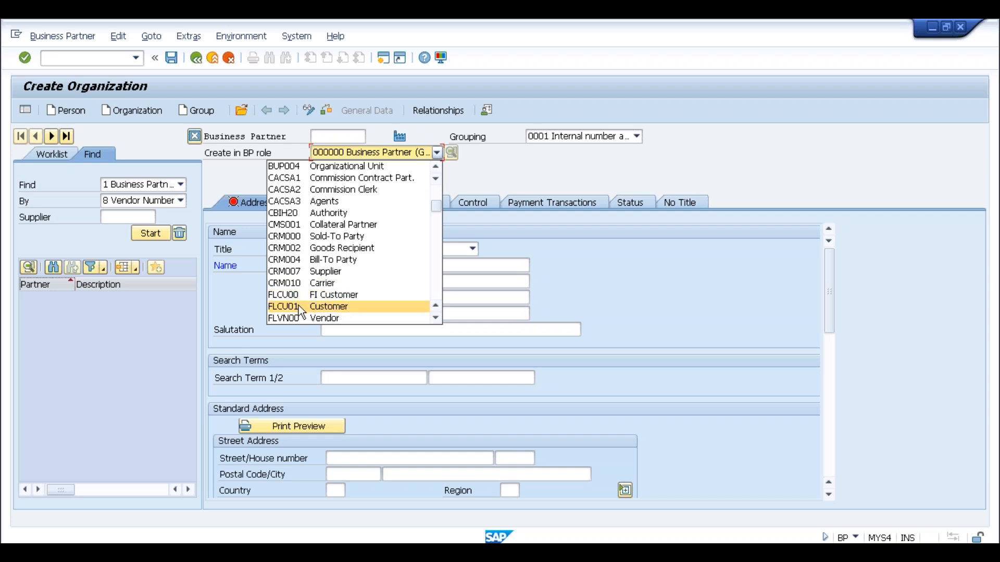
pyautogui.click(328, 308)
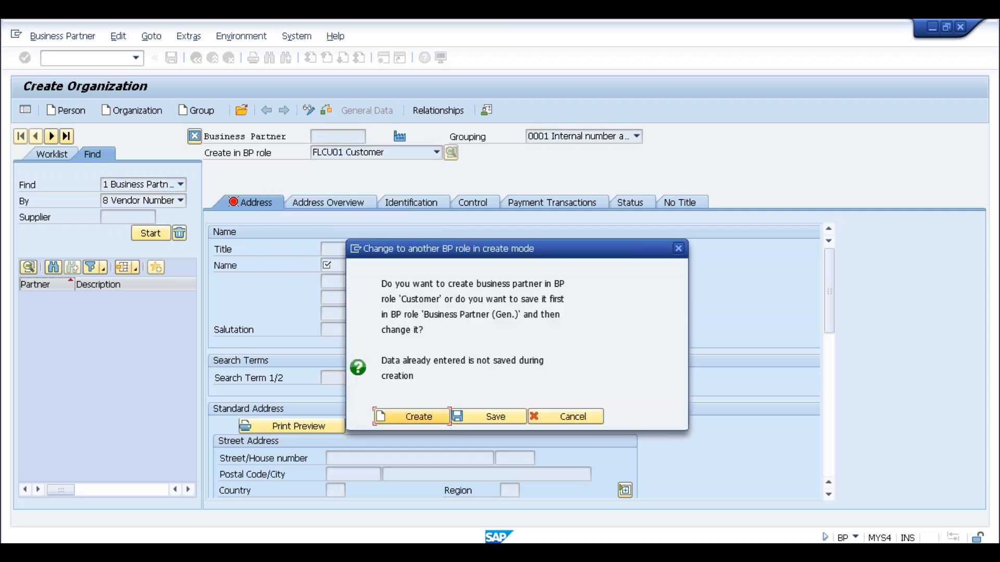
# Confirm creating the partner directly in the FLCU01 Customer role.
pyautogui.click(409, 416)
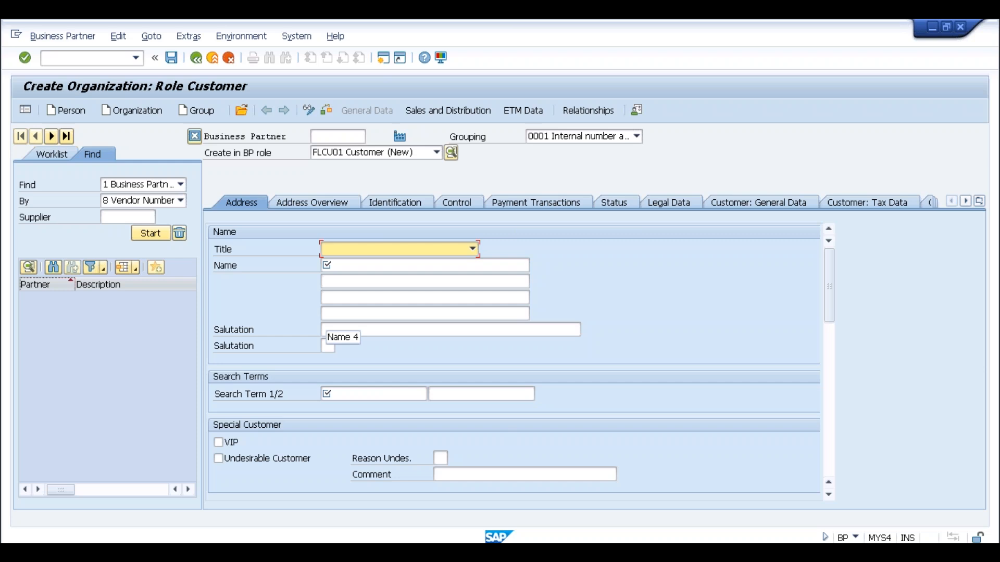
# Enter title 0003 Company, name 'CUstomer fr SLOG' and search term SLOG.
pyautogui.click(463, 252)
pyautogui.click(373, 262)
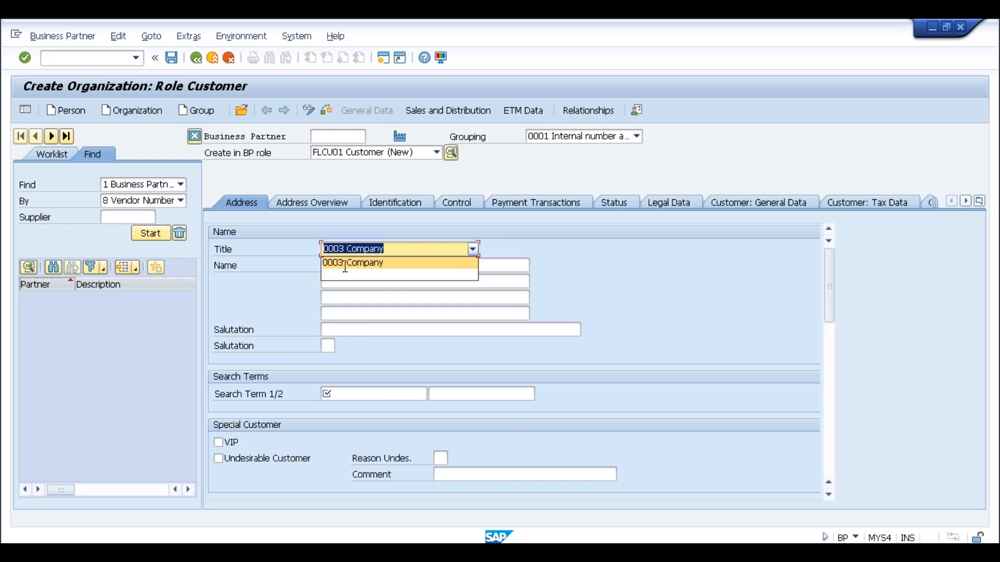
pyautogui.click(346, 266)
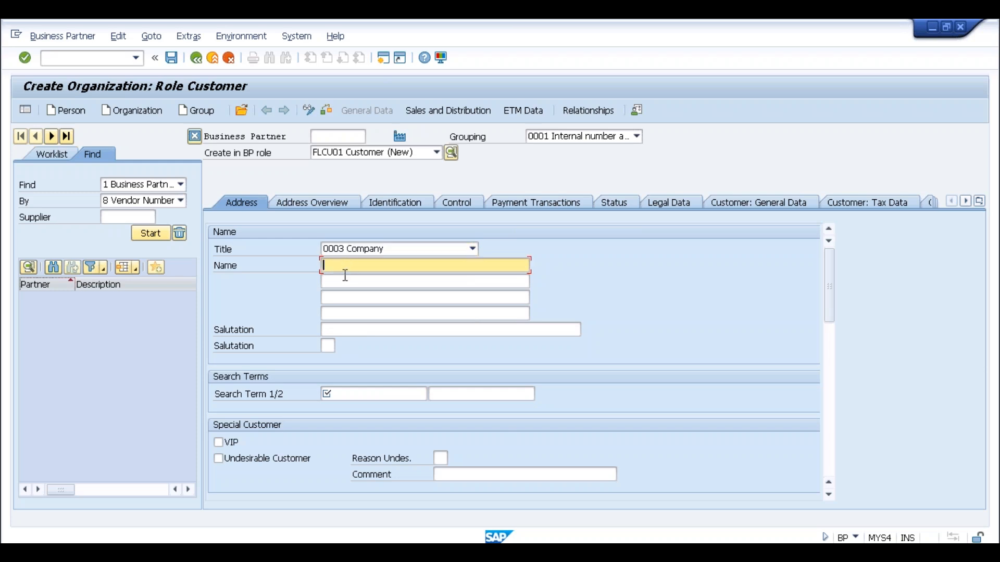
pyautogui.write('CUstomer fr SLOG')
pyautogui.click(343, 392)
pyautogui.write('SLOG')
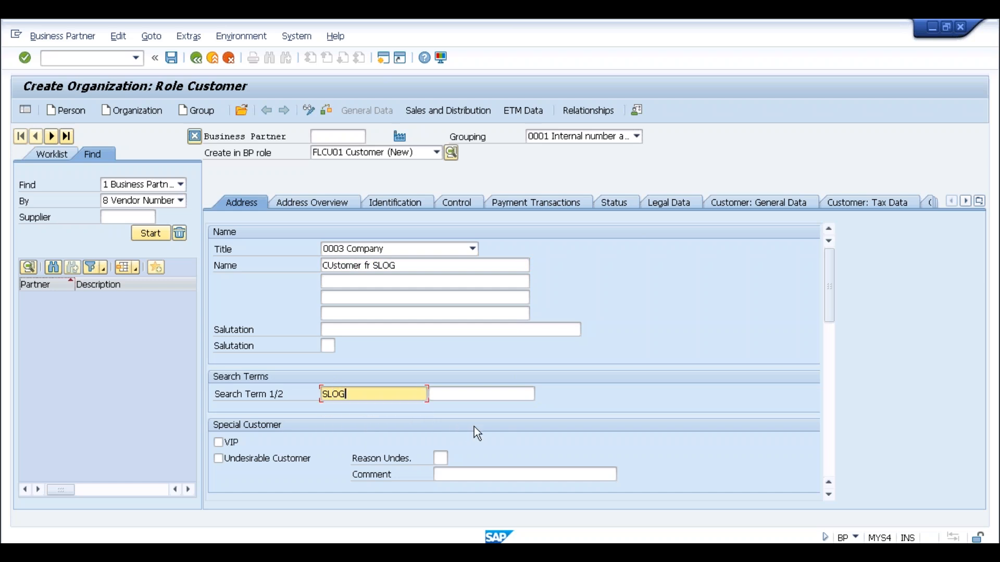
# Enter address postal code 560000, city Bangalore and country IN.
pyautogui.scroll(-7, 474, 427)
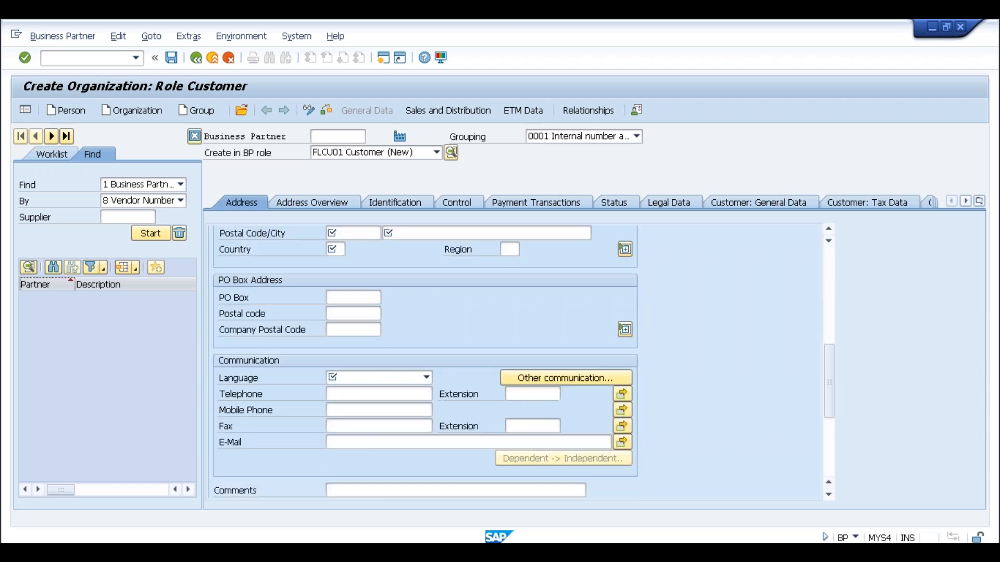
pyautogui.click(342, 233)
pyautogui.write('560000')
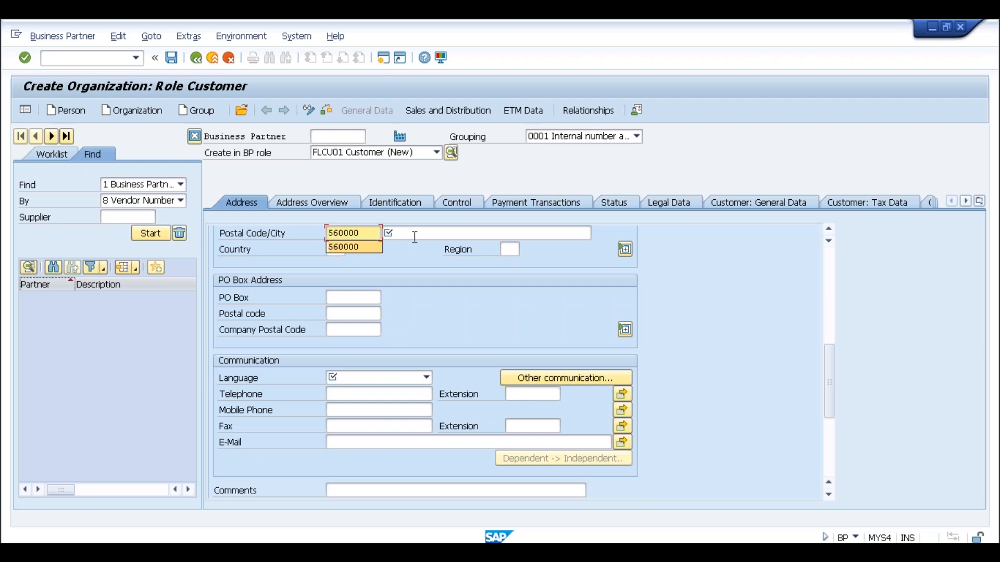
pyautogui.click(414, 238)
pyautogui.click(406, 241)
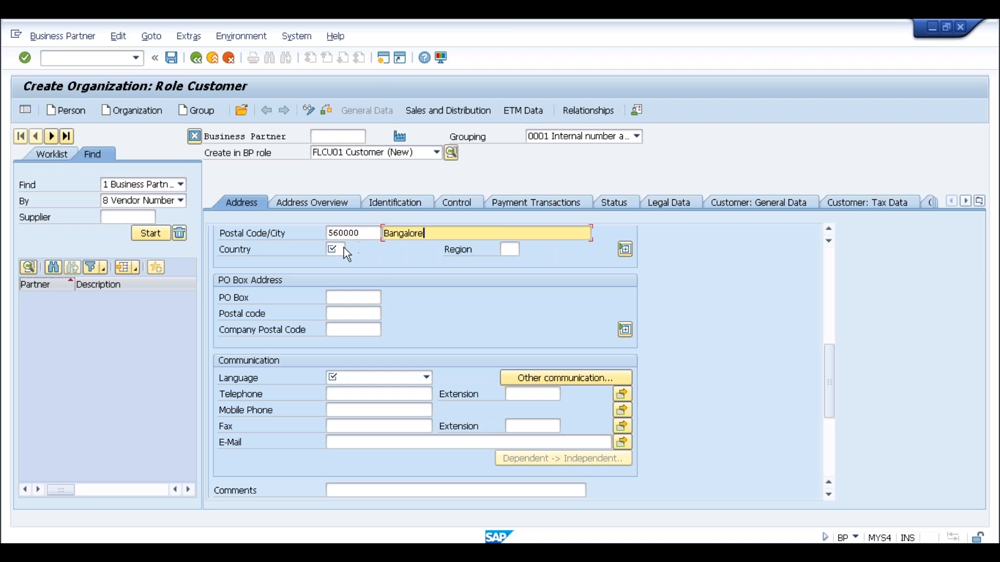
pyautogui.click(334, 249)
pyautogui.click(338, 263)
# Set the communication language to EN English and show Sales and Distribution data.
pyautogui.click(427, 377)
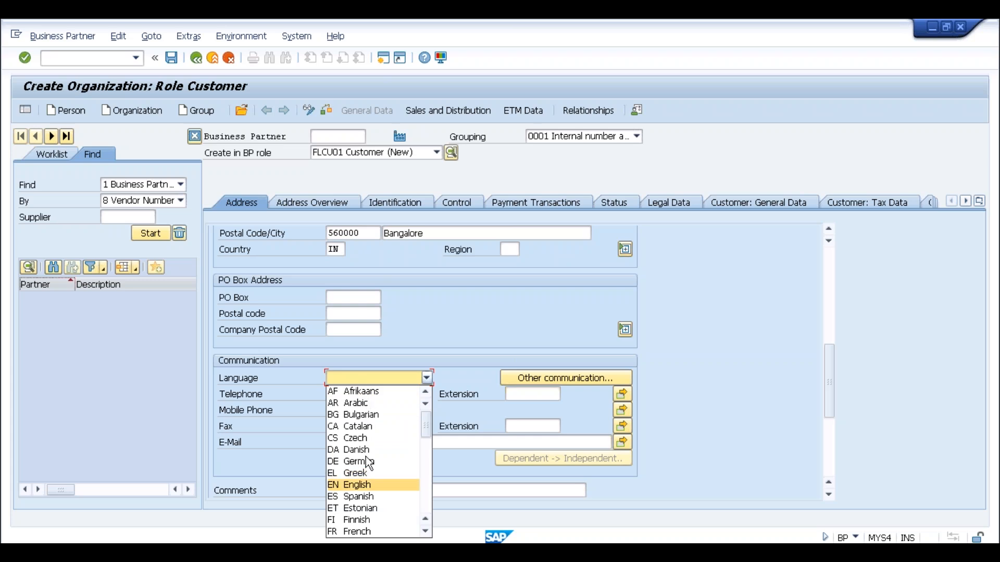
pyautogui.click(358, 485)
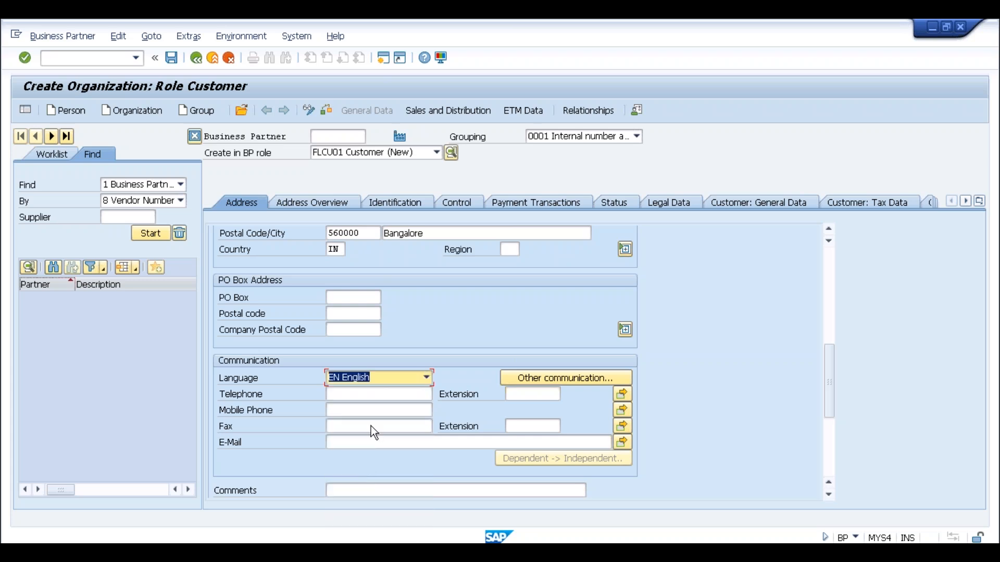
pyautogui.click(426, 108)
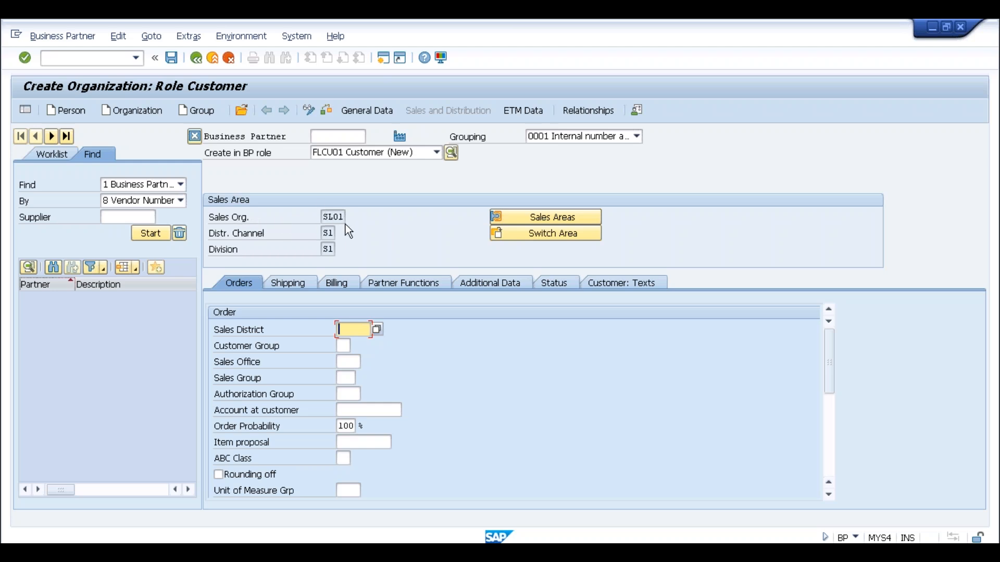
# Switch to sales area SLOG / SL / SL.
pyautogui.click(531, 235)
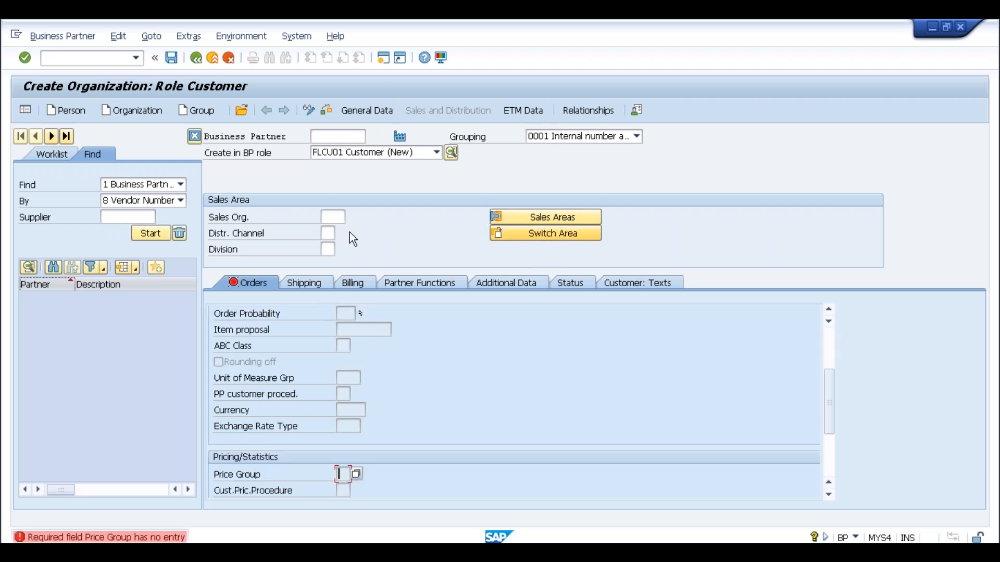
pyautogui.click(340, 219)
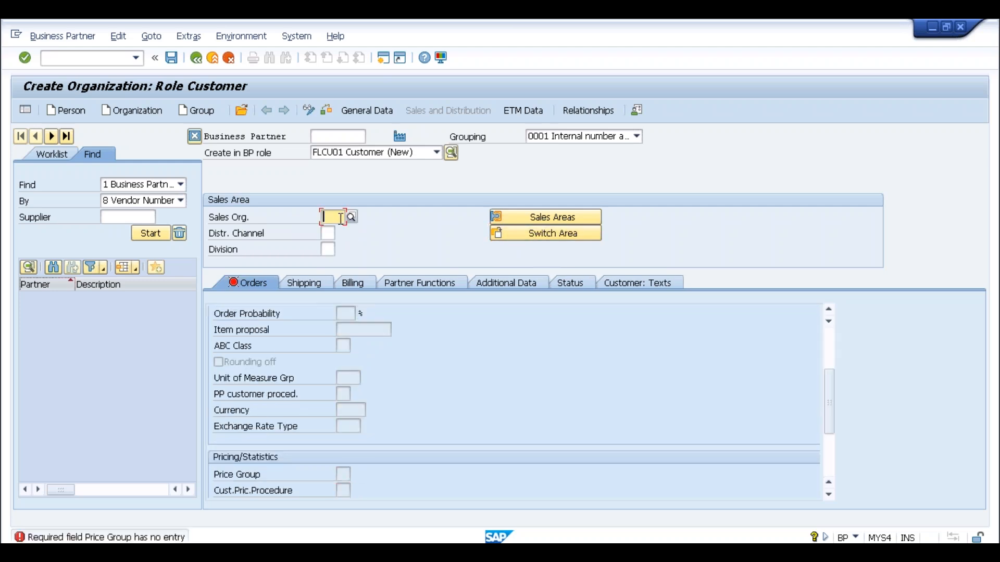
pyautogui.write('slog')
pyautogui.press('Return')
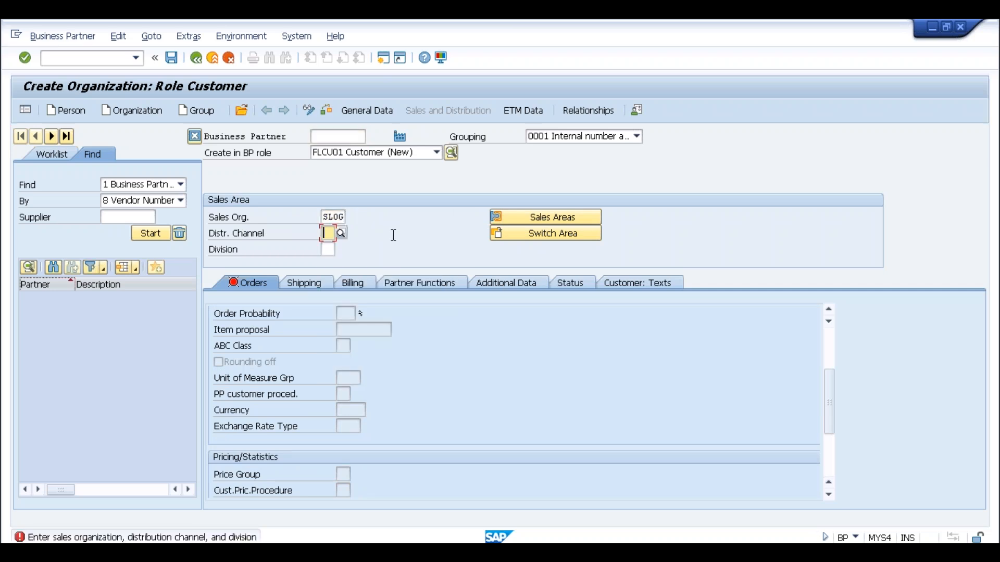
pyautogui.write('sl')
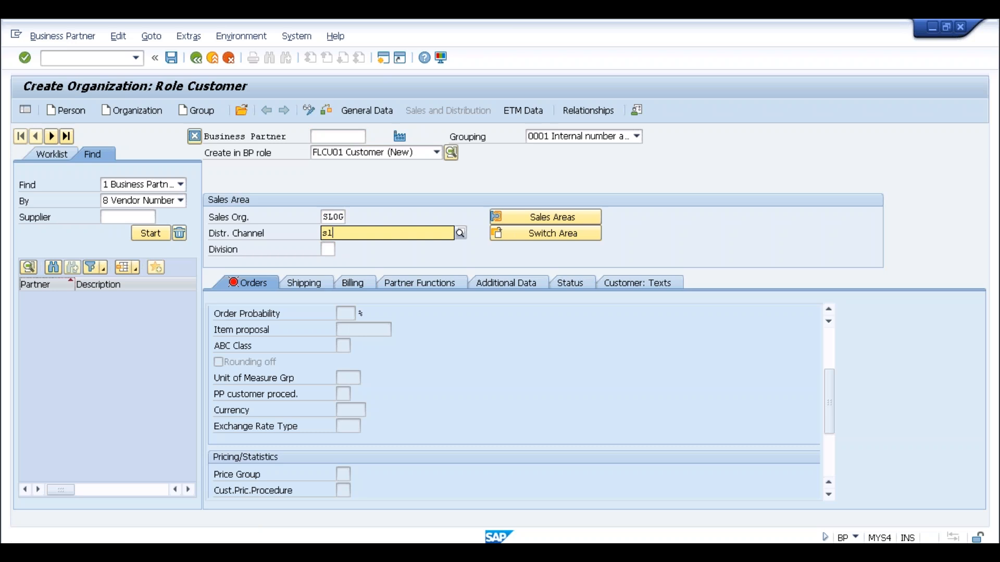
pyautogui.press('Tab')
pyautogui.write('sl')
pyautogui.press('Return')
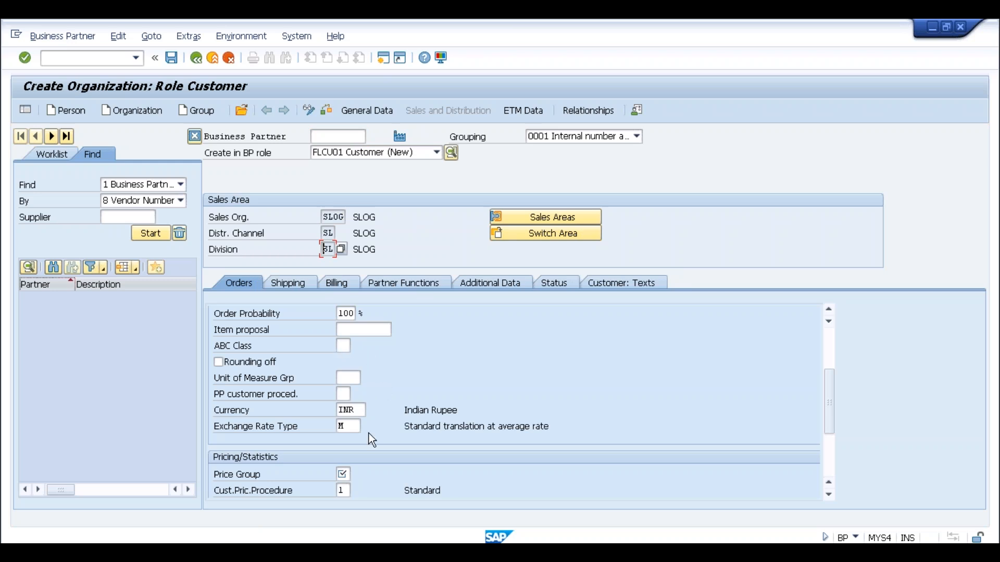
# Set price group 01 Bulk buyer and sales district 000001 Northern region.
pyautogui.click(343, 474)
pyautogui.click(356, 474)
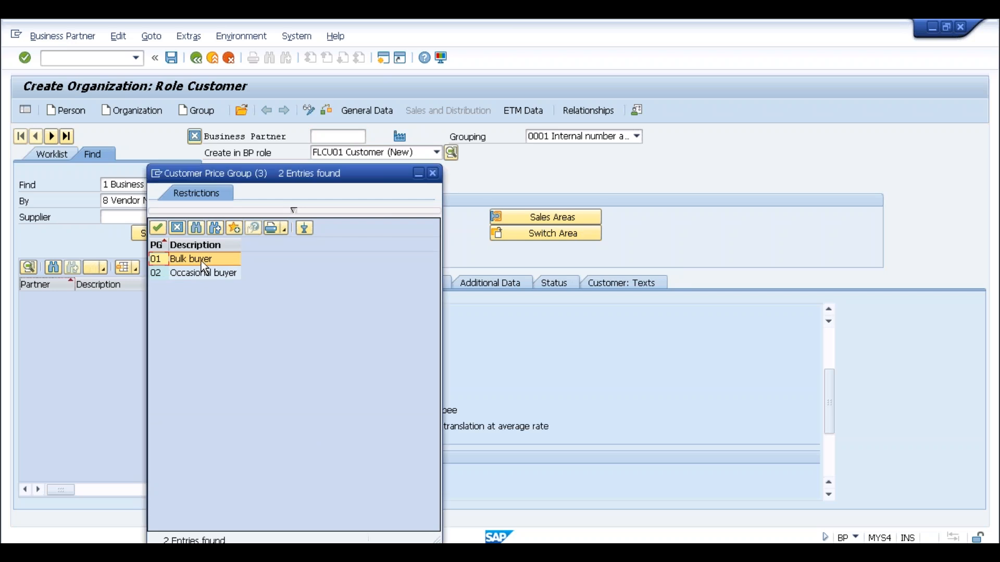
pyautogui.doubleClick(201, 261)
pyautogui.press('Return')
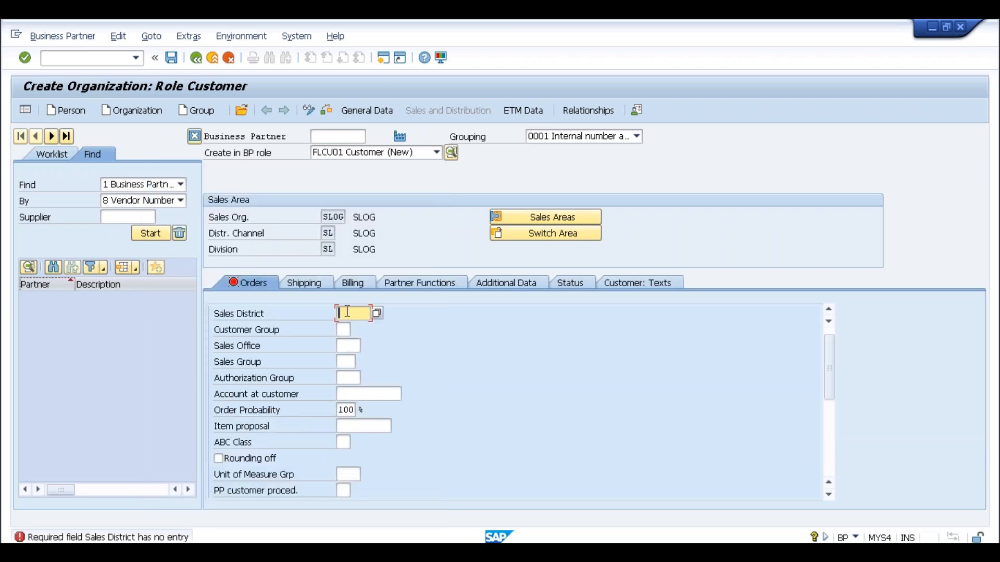
pyautogui.click(359, 328)
pyautogui.press('Return')
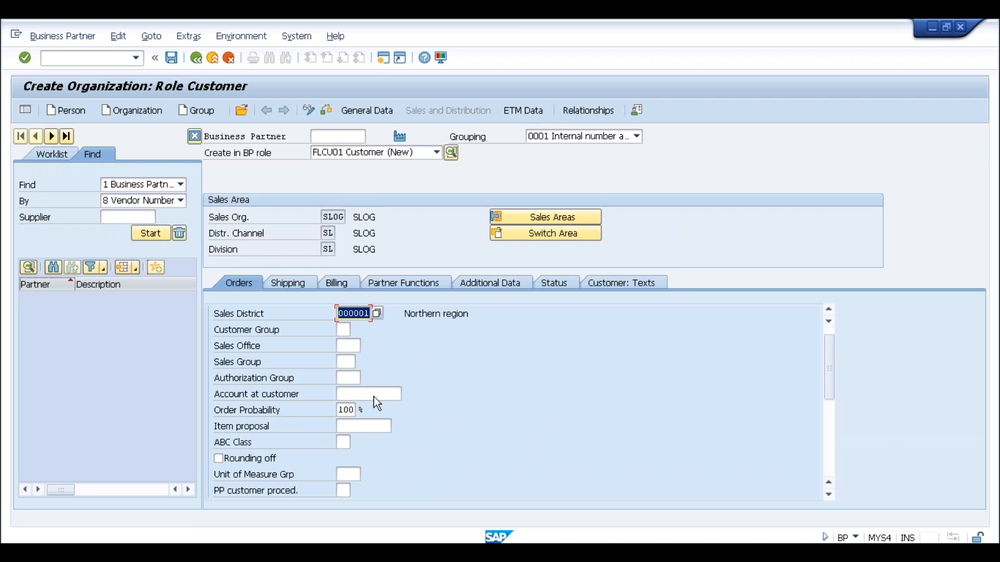
# Give the shipping data delivery priority 01 and shipping conditions 01.
pyautogui.click(288, 283)
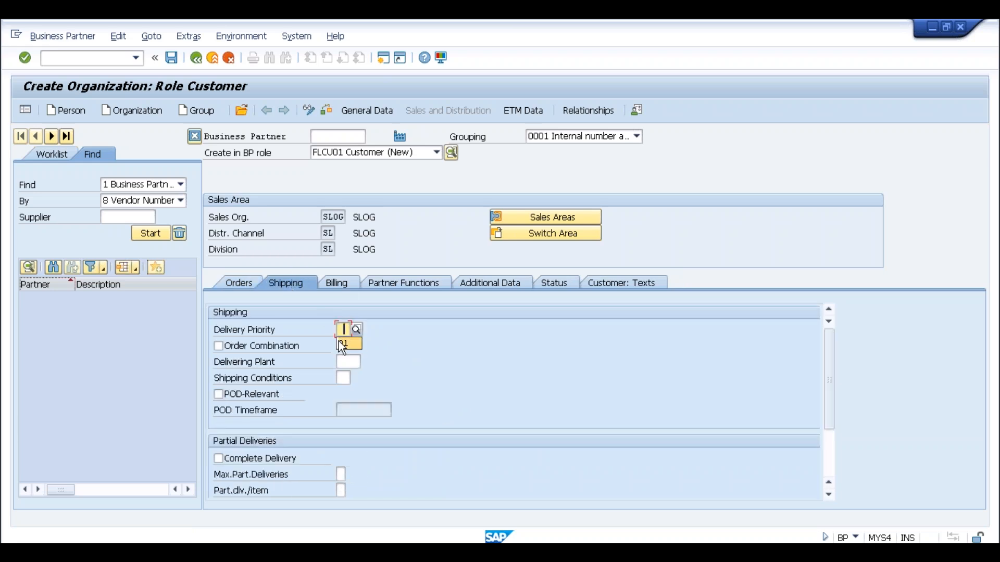
pyautogui.click(344, 379)
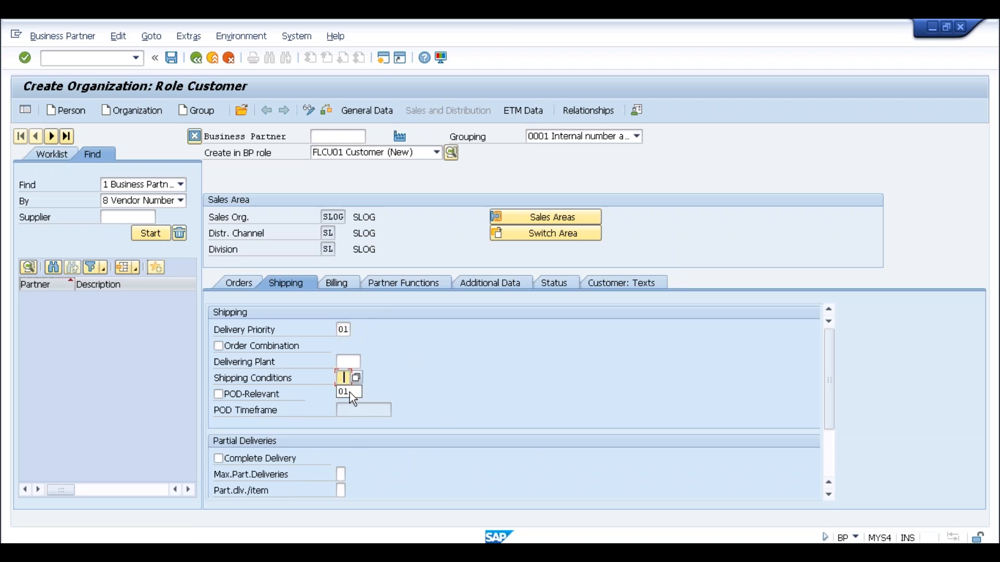
pyautogui.click(345, 283)
# Classify output taxes JTX1–JTX4 as 0 Tax exempt, then show Partner Functions.
pyautogui.scroll(-10, 469, 493)
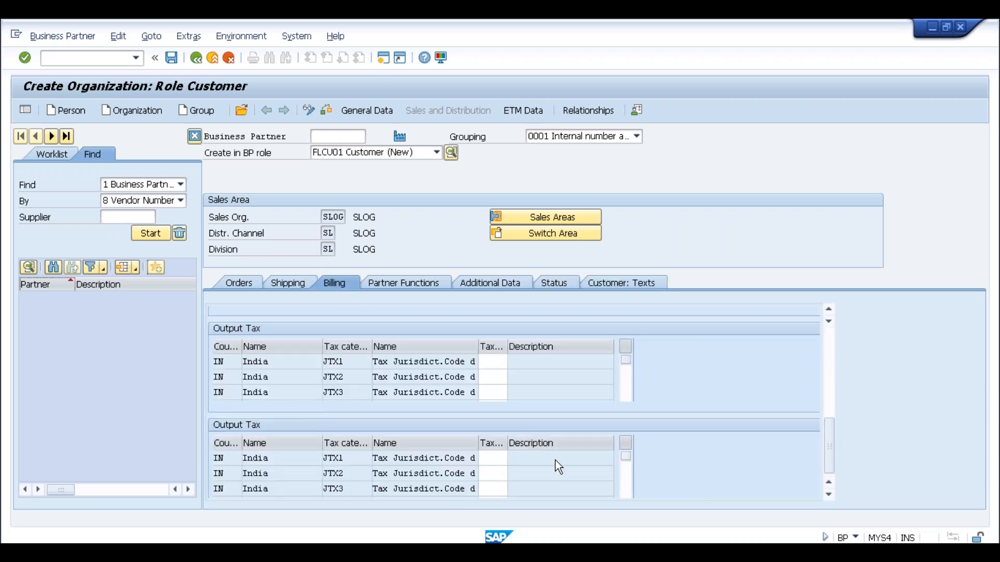
pyautogui.click(497, 364)
pyautogui.write('0')
pyautogui.click(490, 377)
pyautogui.write('0')
pyautogui.click(493, 393)
pyautogui.write('0')
pyautogui.click(495, 407)
pyautogui.write('0')
pyautogui.press('Return')
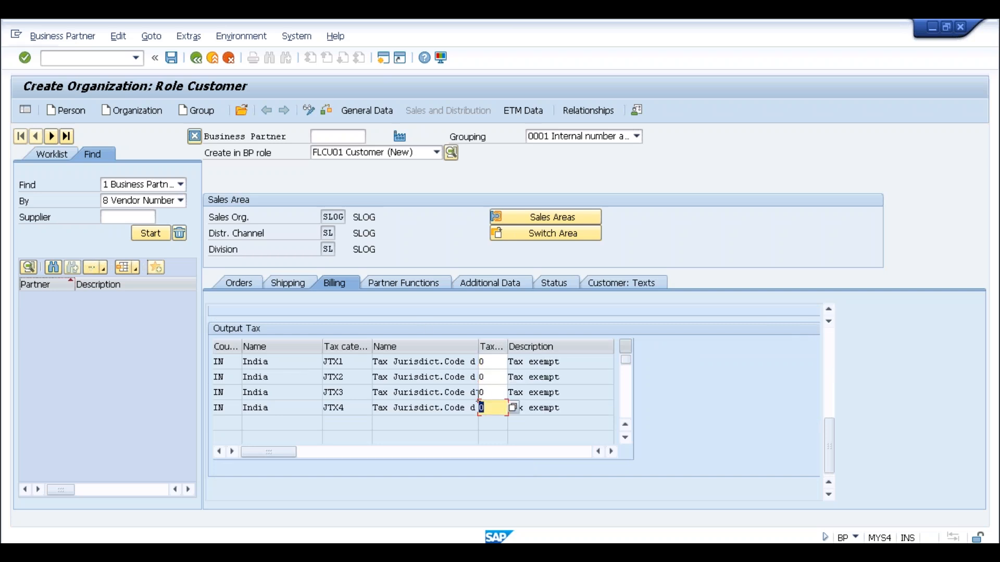
pyautogui.click(404, 285)
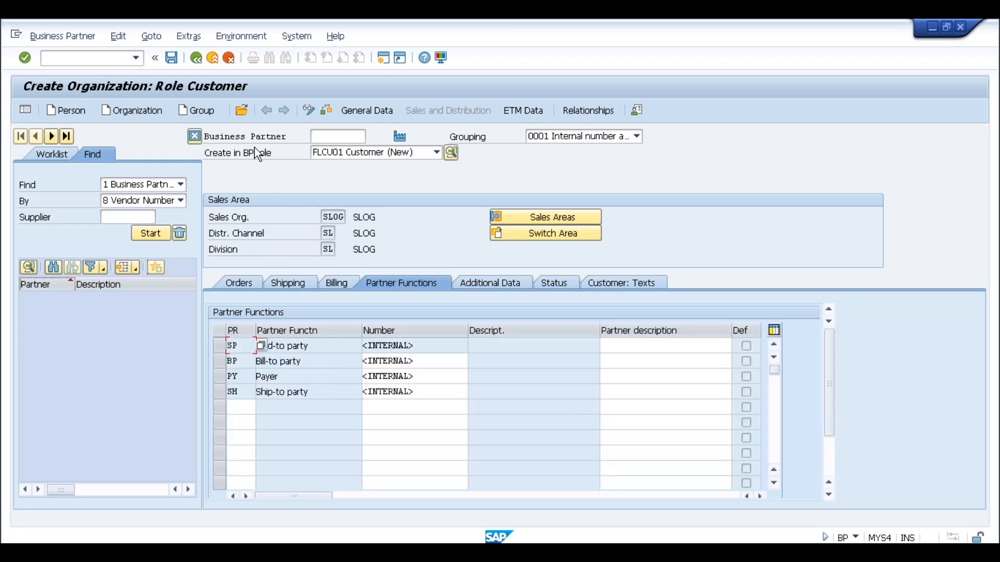
# Save the customer organization, creating business partner 181 in role FLCU01 despite the ASSERTION_FAILED error.
pyautogui.click(176, 57)
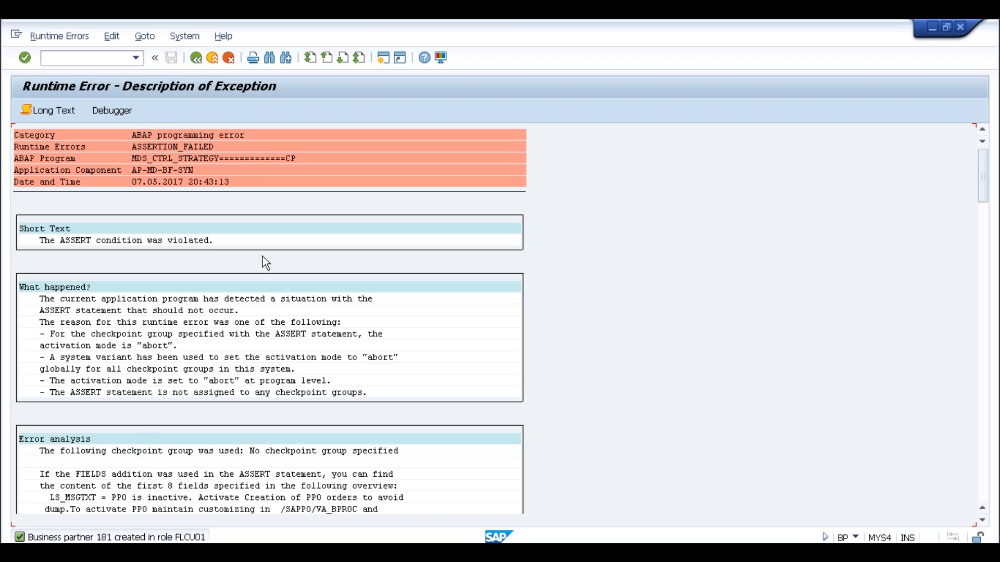
# Leave the runtime error screen and relaunch transaction bp.
pyautogui.click(196, 58)
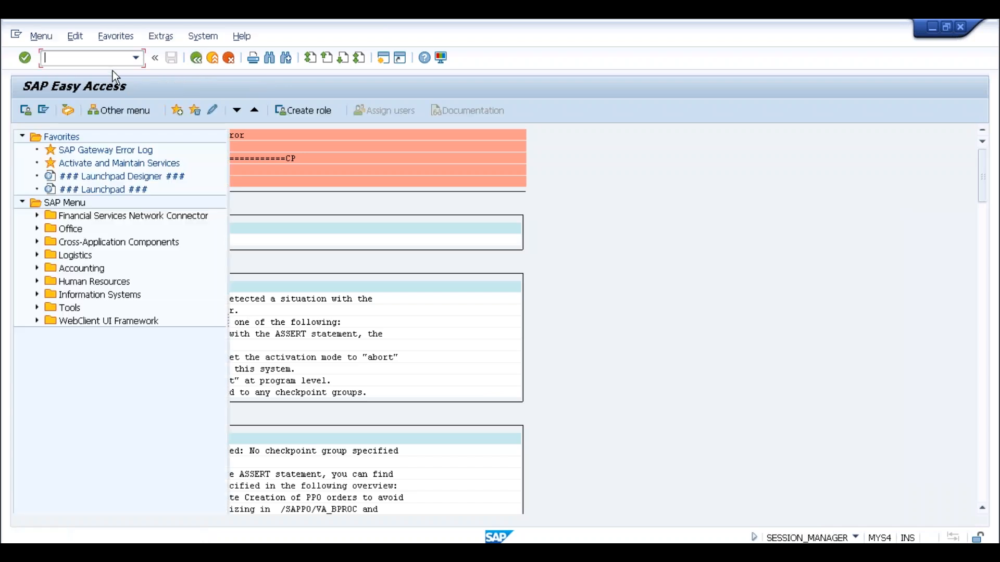
pyautogui.write('bp')
pyautogui.press('Return')
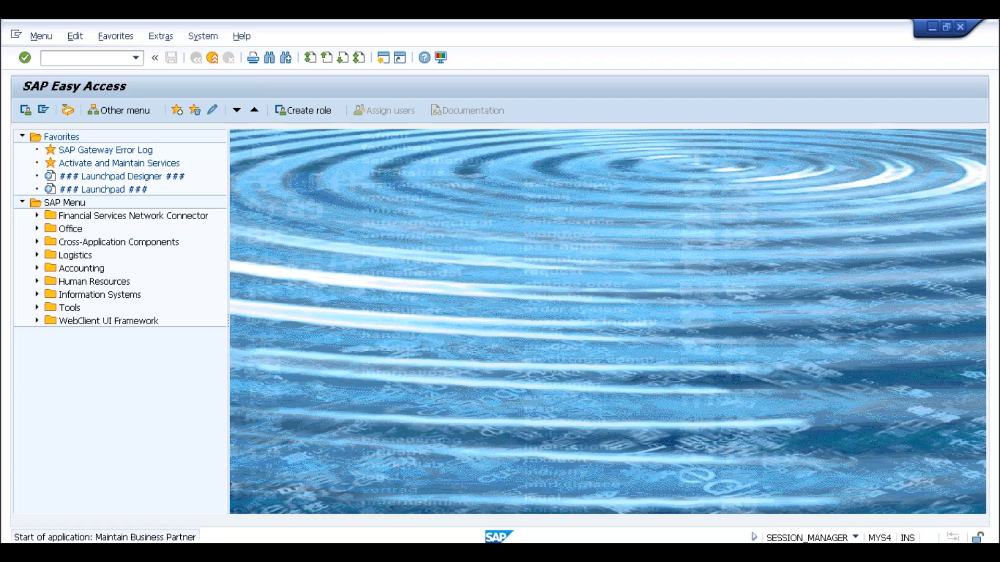
pyautogui.write('181')
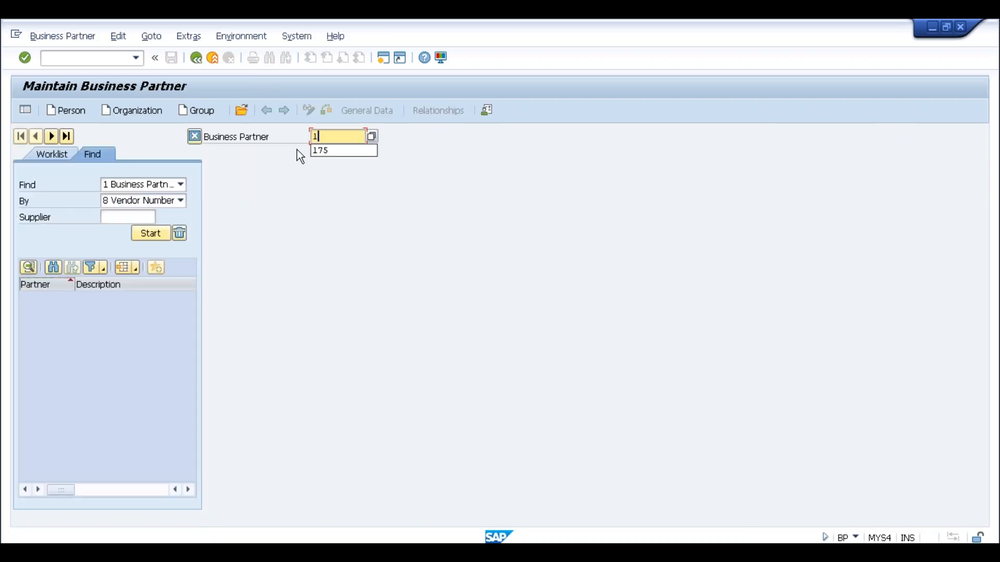
# Search for partner 181 using Find By 1 Number, which returns 0 Business Partner Found.
pyautogui.click(180, 200)
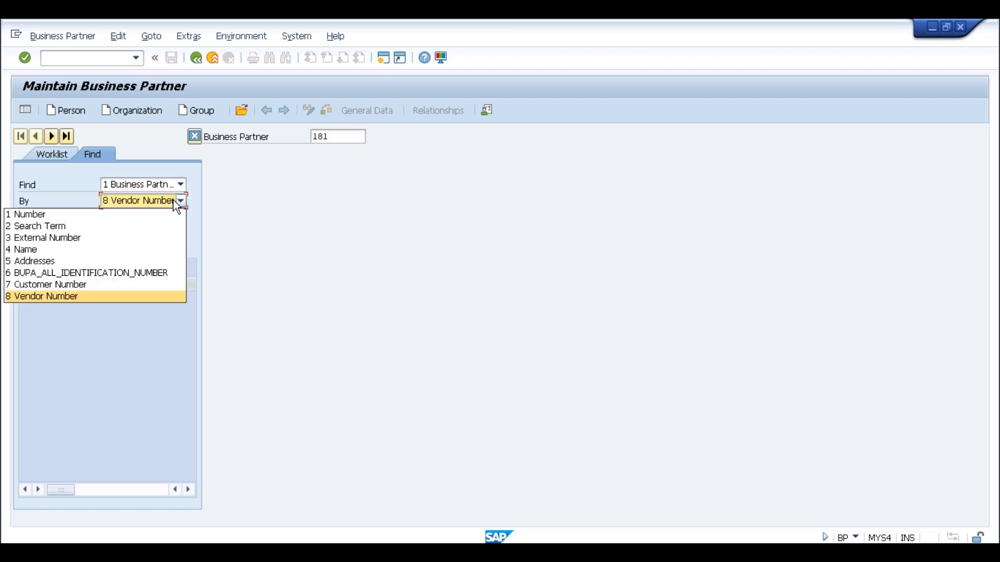
pyautogui.click(70, 214)
pyautogui.click(111, 217)
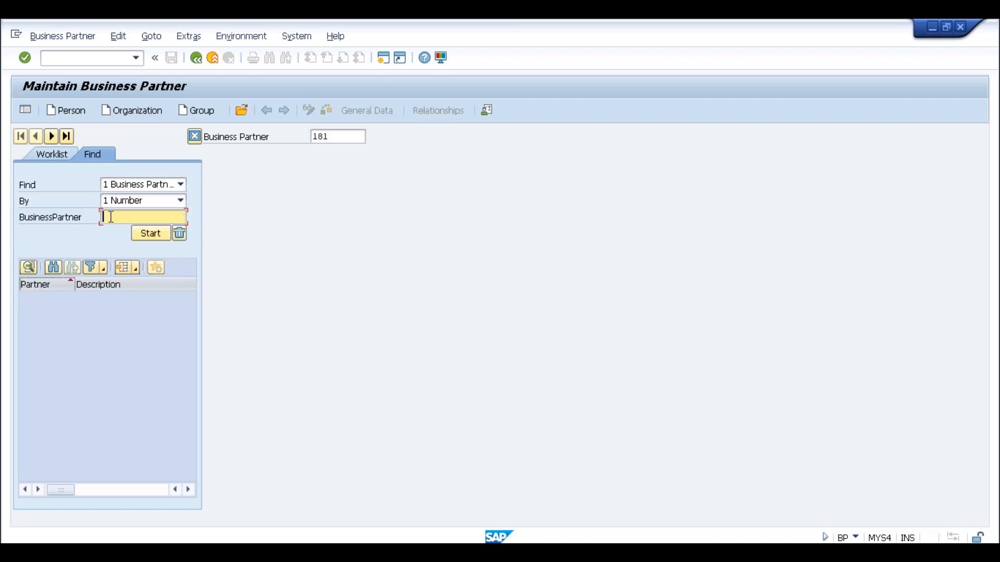
pyautogui.write('181')
pyautogui.click(147, 232)
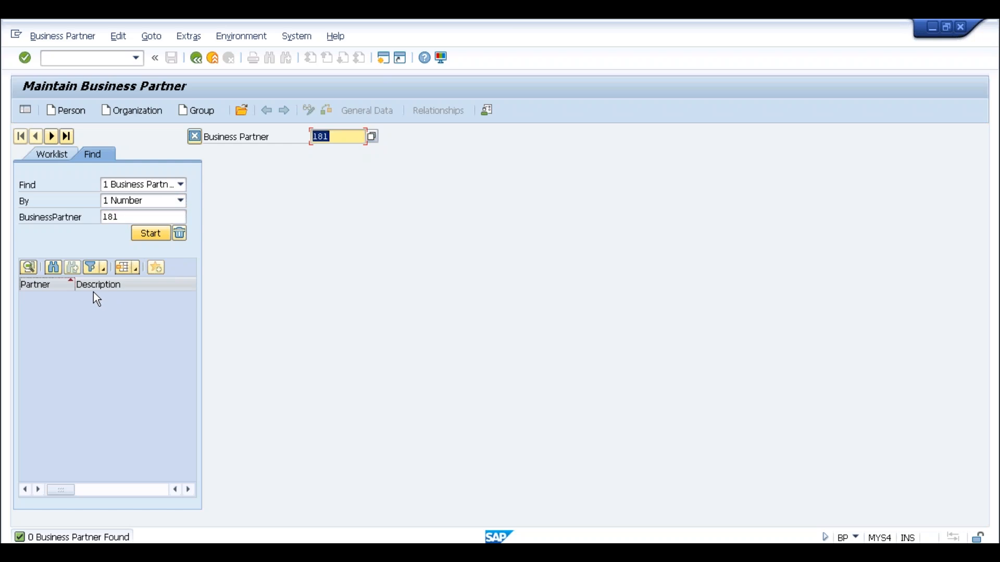
pyautogui.click(124, 220)
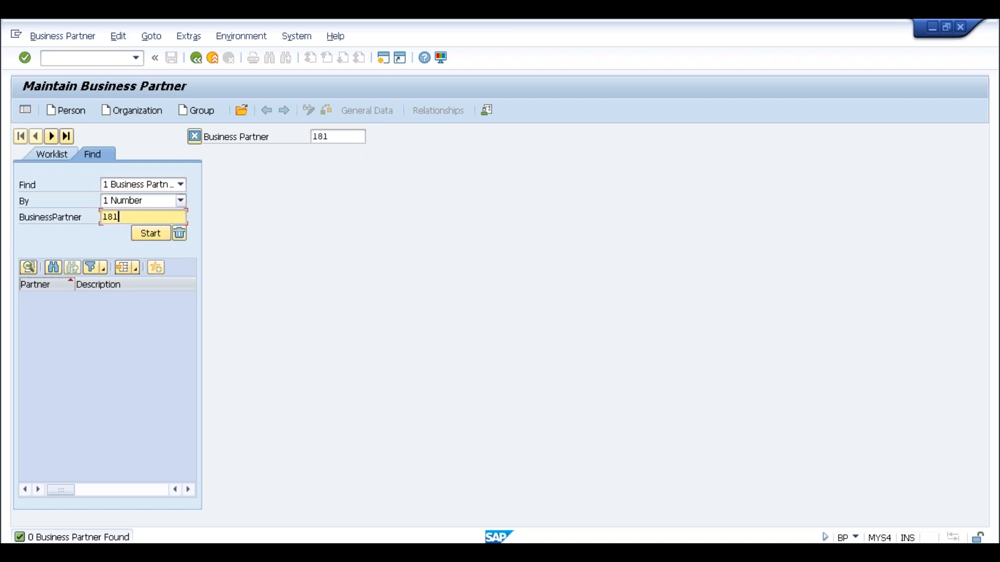
pyautogui.click(181, 201)
pyautogui.click(171, 187)
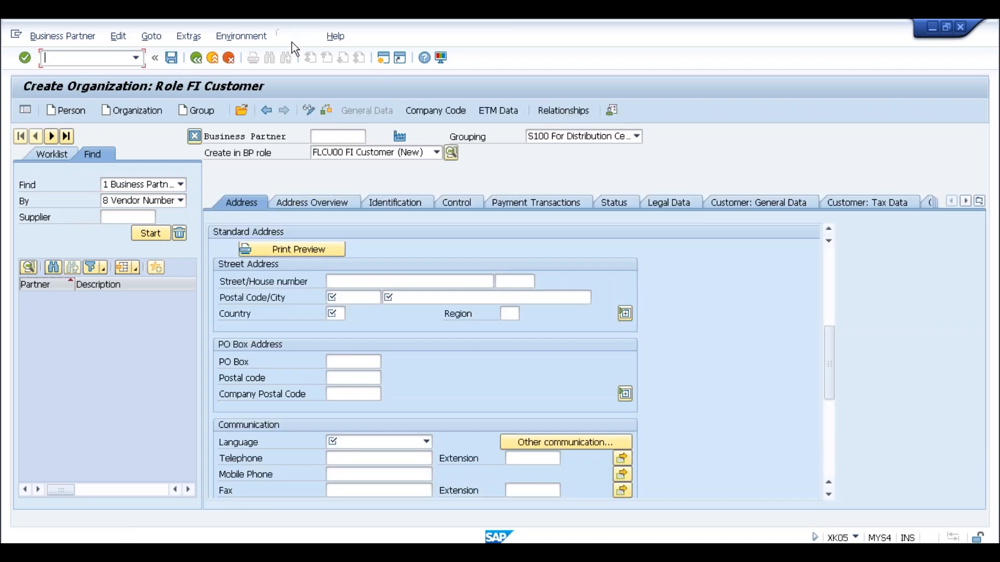
# Log off the SAP session via System > Log Off, confirming with Yes.
pyautogui.click(296, 35)
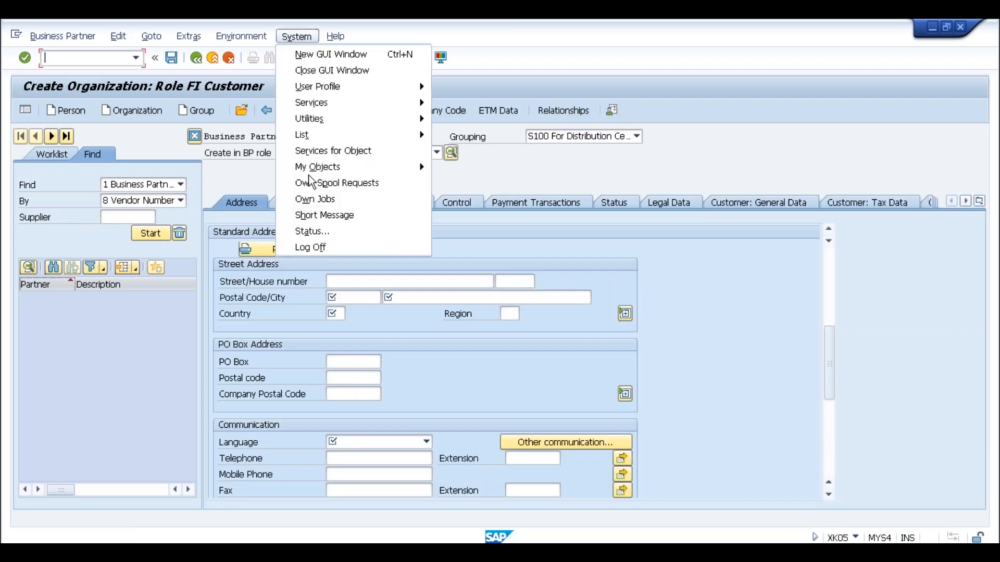
pyautogui.click(312, 248)
pyautogui.click(155, 291)
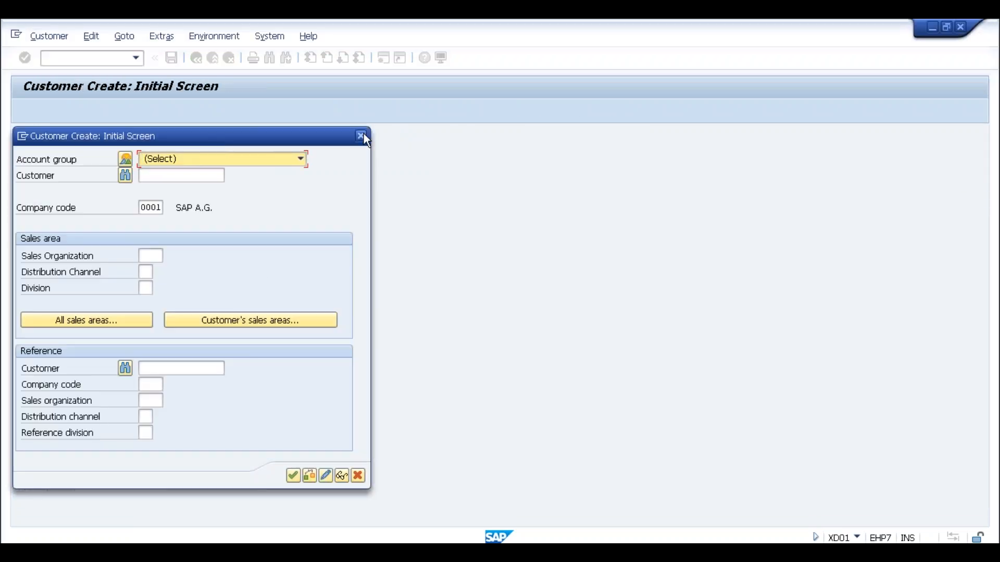
pyautogui.click(363, 135)
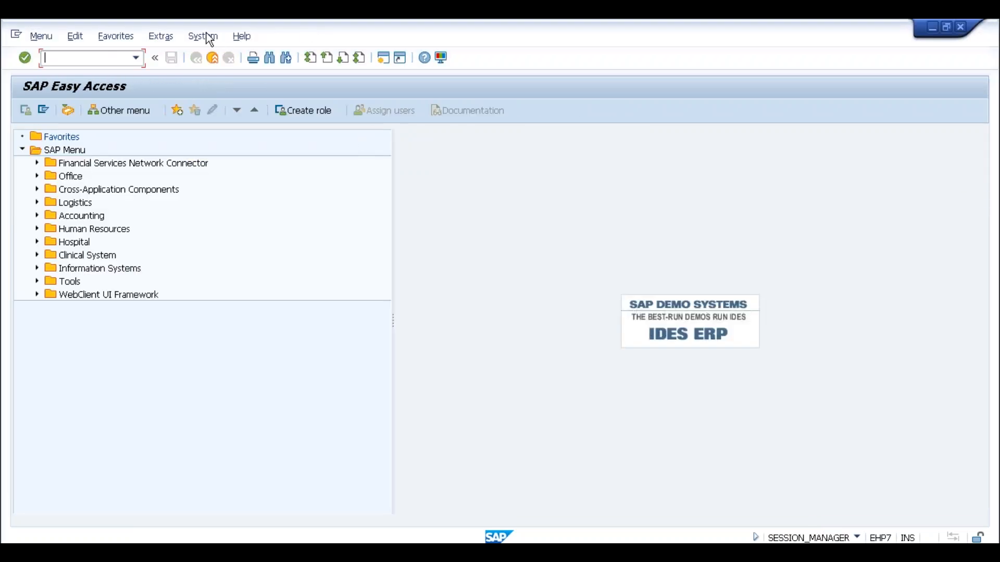
pyautogui.click(208, 37)
pyautogui.click(225, 245)
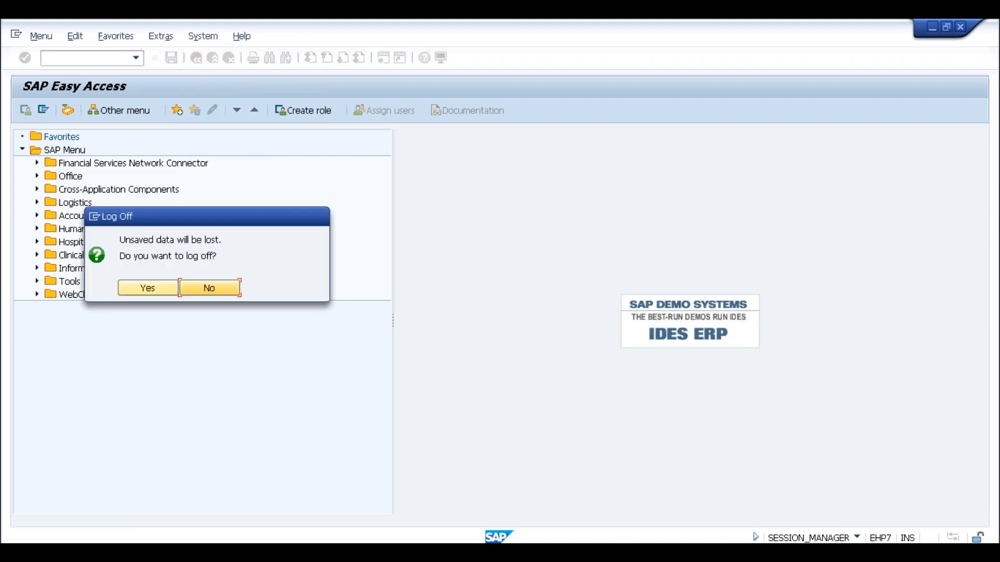
pyautogui.click(149, 289)
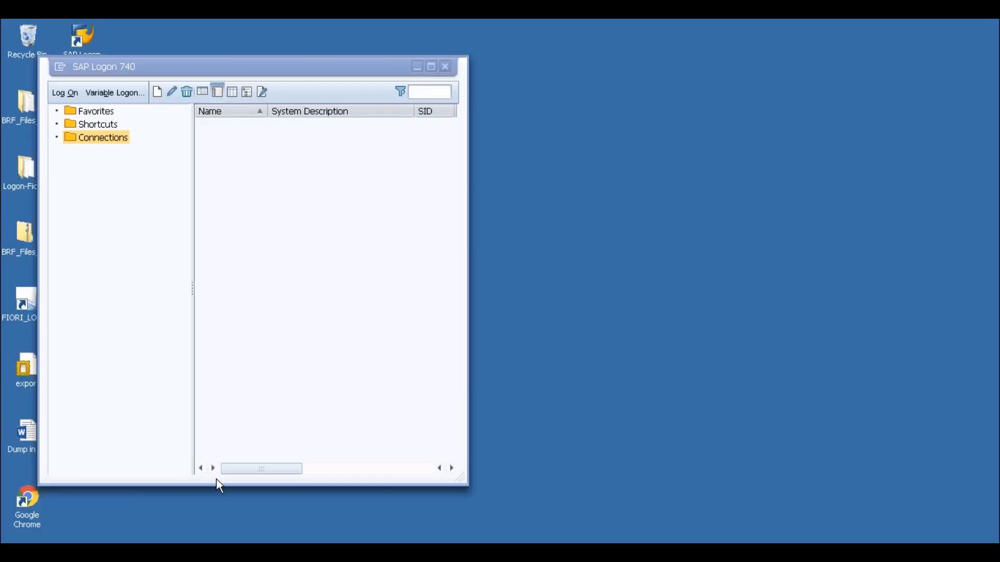
# Log back on to the S4 1610 system with the saved user.
pyautogui.click(240, 150)
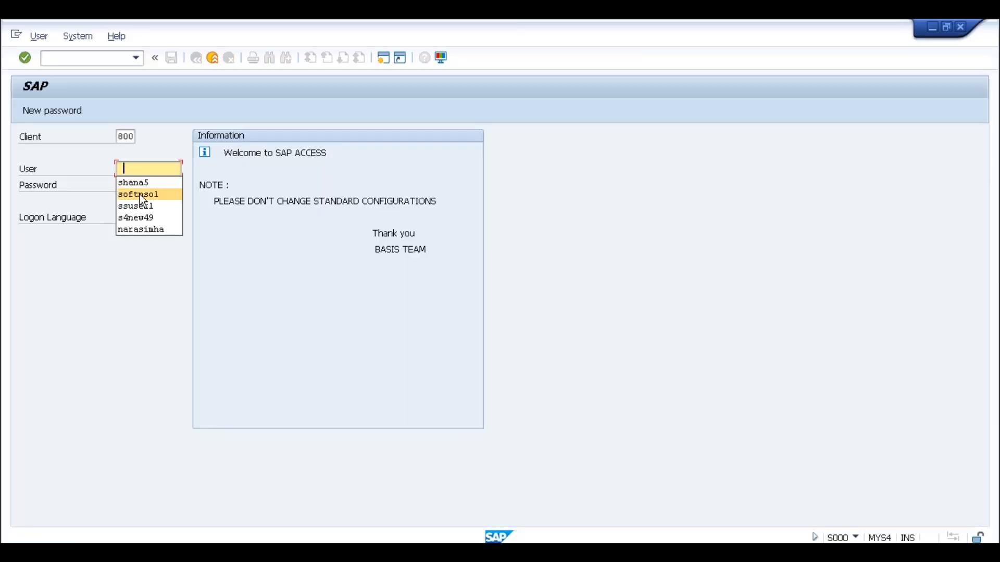
pyautogui.click(140, 195)
pyautogui.click(140, 188)
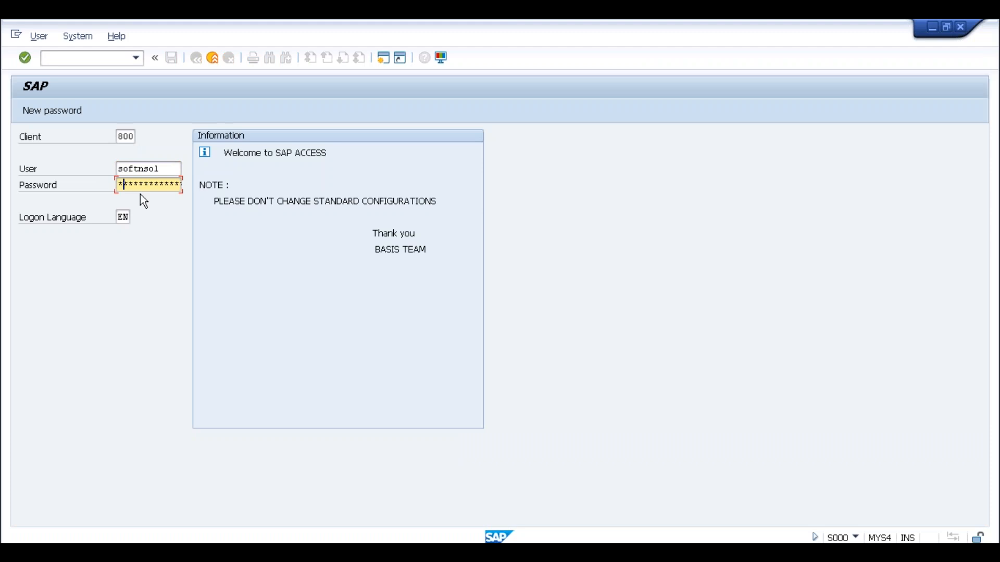
pyautogui.press('Return')
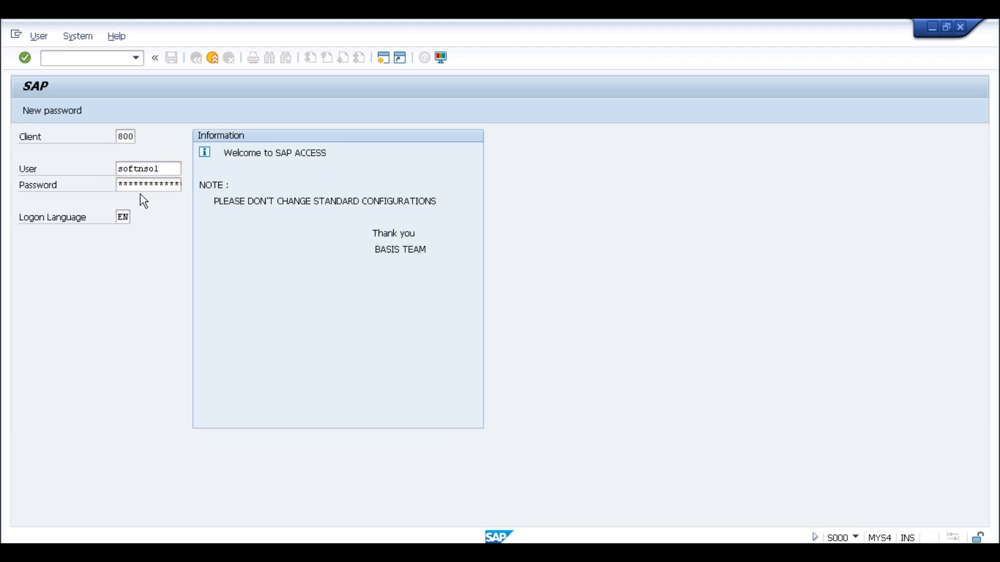
# Rerun transaction bp from history and start a new Create Organization form.
pyautogui.click(139, 58)
pyautogui.click(74, 71)
pyautogui.press('Return')
pyautogui.click(139, 233)
pyautogui.click(124, 110)
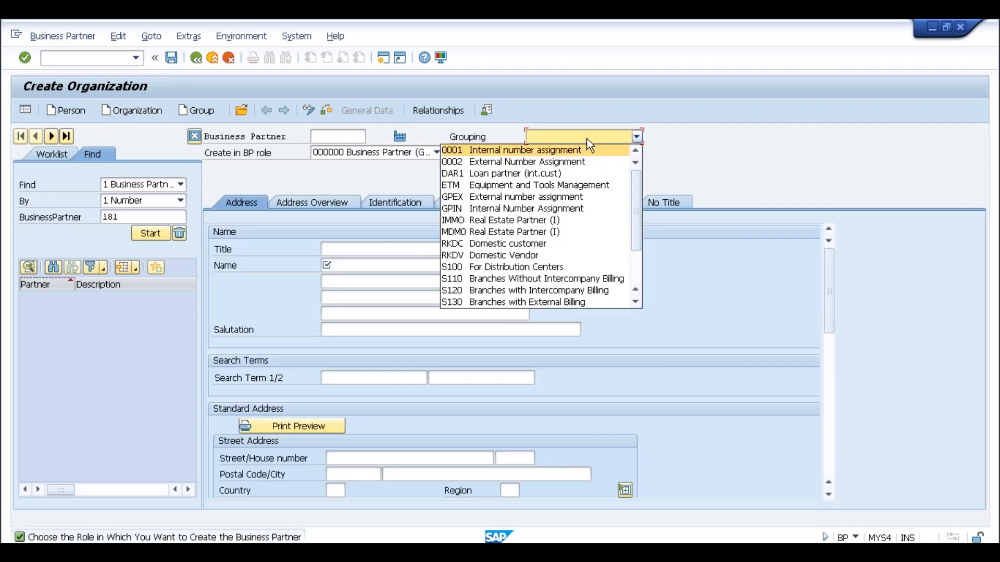
# Set grouping 0001, title 0003 Company, name CUstomer fr SLOG and search term SLOG.
pyautogui.click(566, 149)
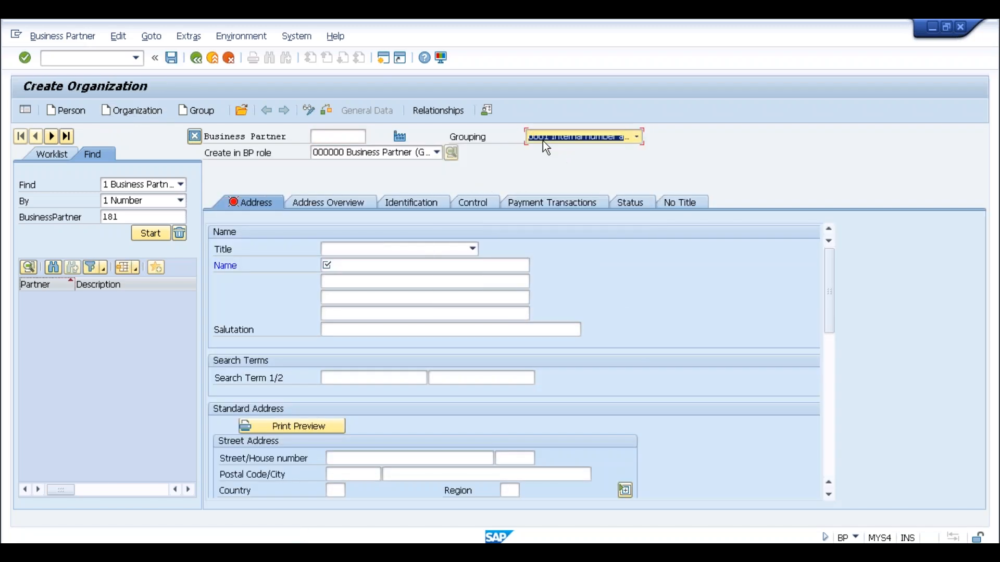
pyautogui.click(359, 250)
pyautogui.click(354, 265)
pyautogui.click(345, 266)
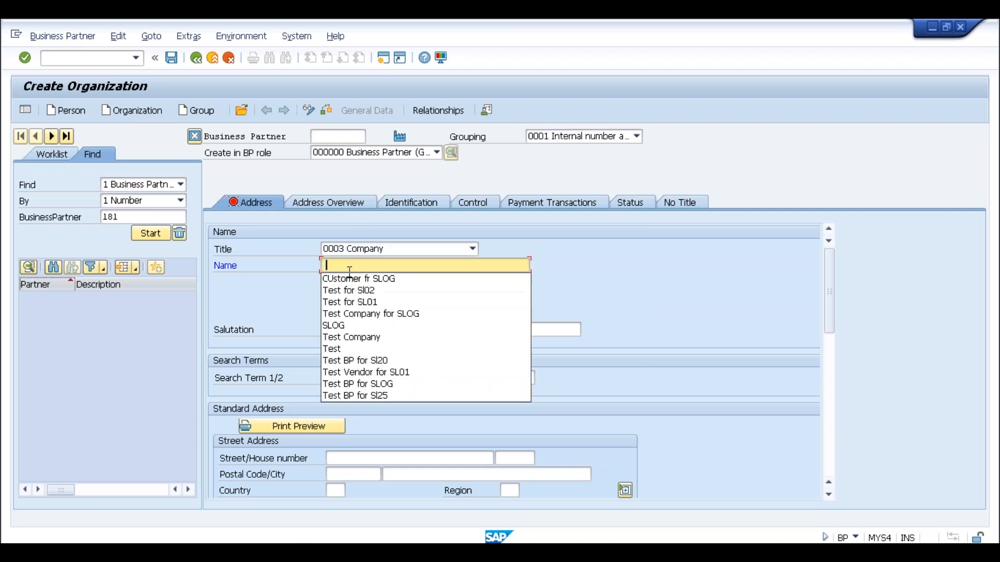
pyautogui.click(347, 279)
pyautogui.click(338, 378)
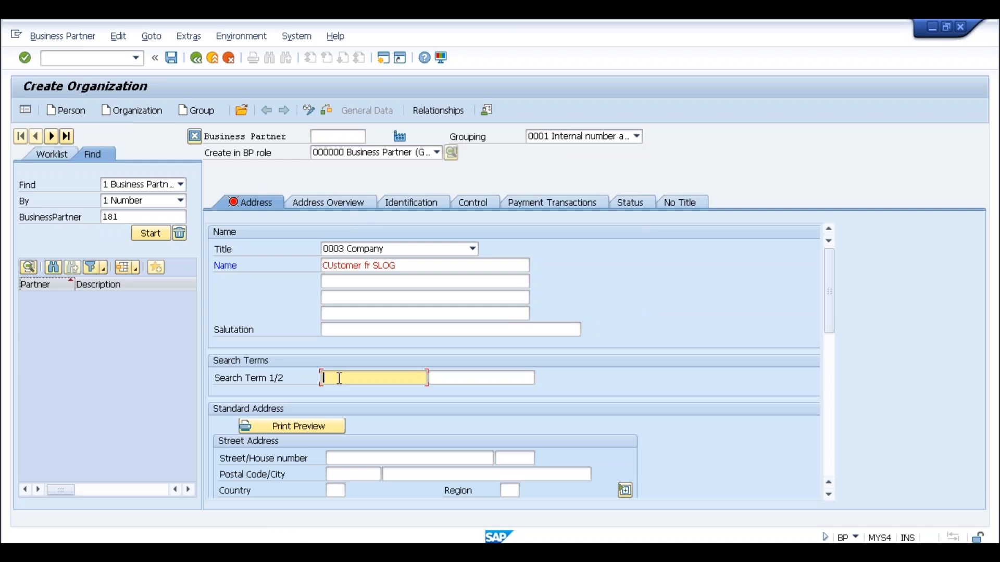
pyautogui.click(339, 378)
pyautogui.click(336, 391)
pyautogui.scroll(-6, 411, 364)
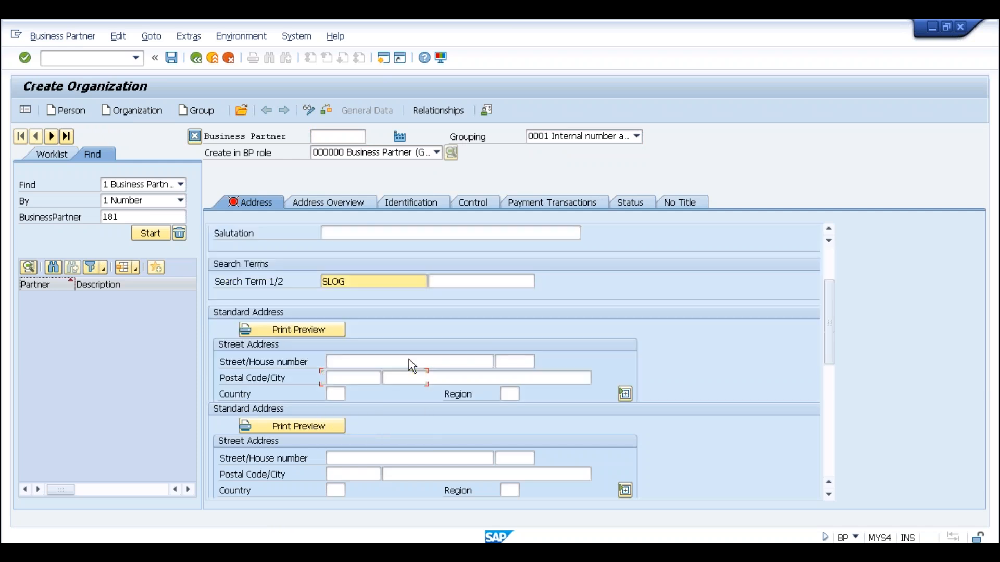
pyautogui.scroll(5, 370, 333)
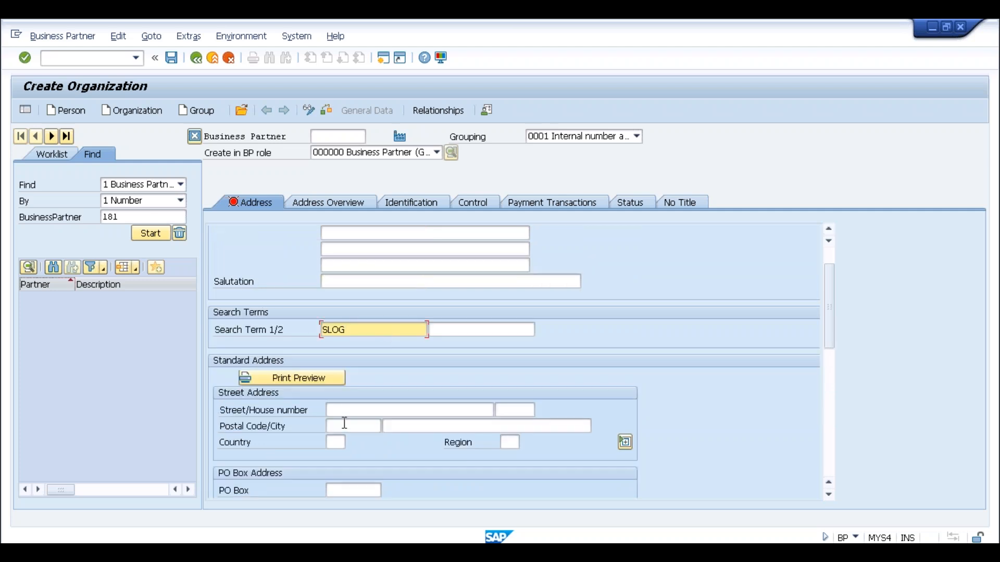
pyautogui.click(344, 424)
# Choose BP role FLCU00 FI Customer for the new organization.
pyautogui.click(437, 156)
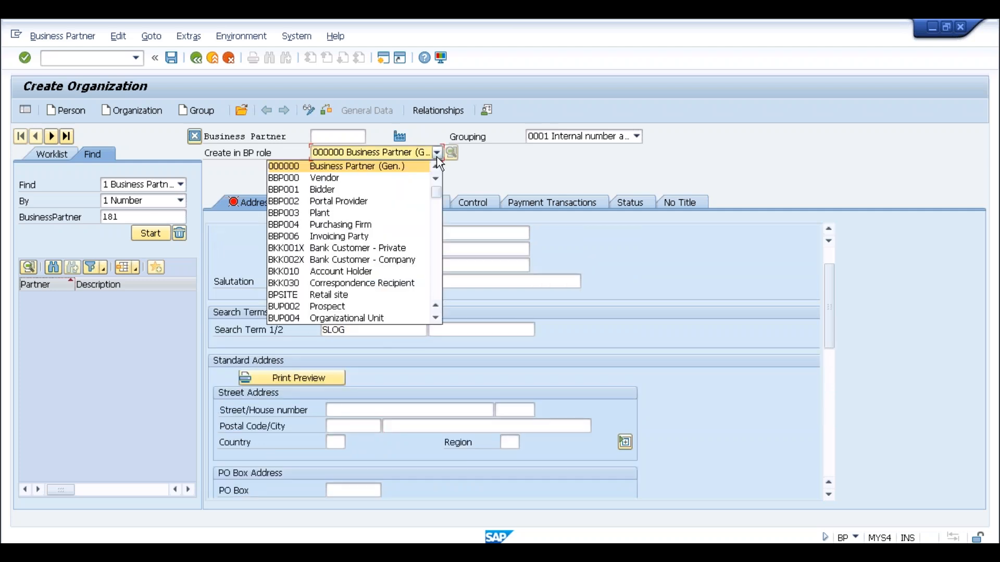
pyautogui.click(437, 216)
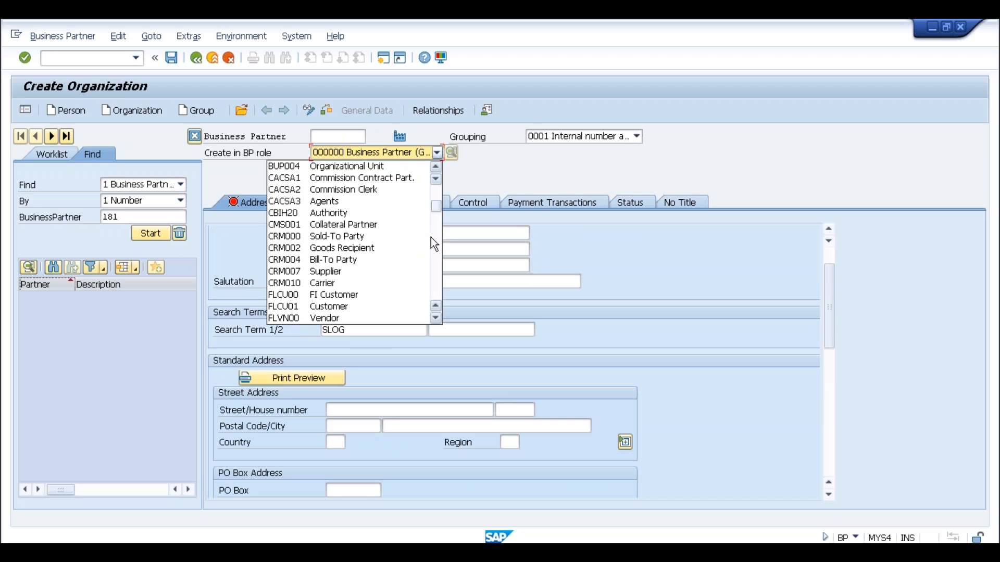
pyautogui.click(336, 294)
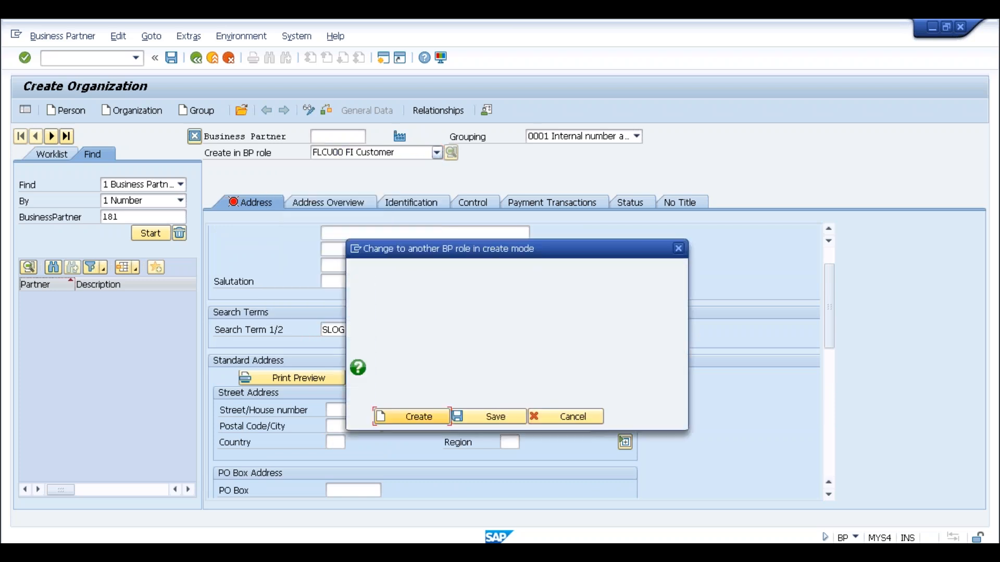
# Confirm the FI Customer role and refill title 0003 Company, name CUstomer fr SLOG, search term SLOG.
pyautogui.press('Return')
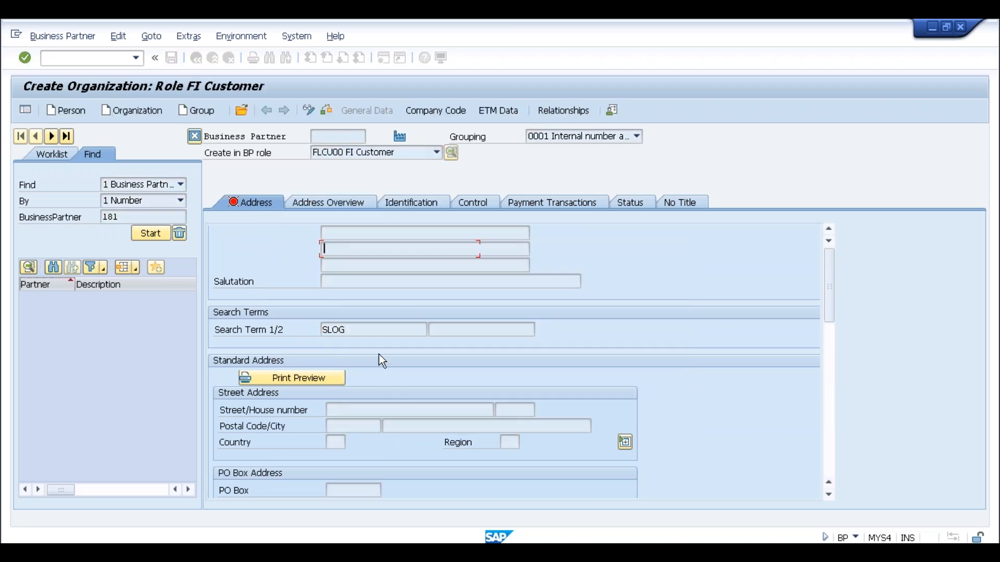
pyautogui.click(344, 267)
pyautogui.click(352, 251)
pyautogui.click(338, 262)
pyautogui.click(339, 263)
pyautogui.click(339, 277)
pyautogui.click(345, 397)
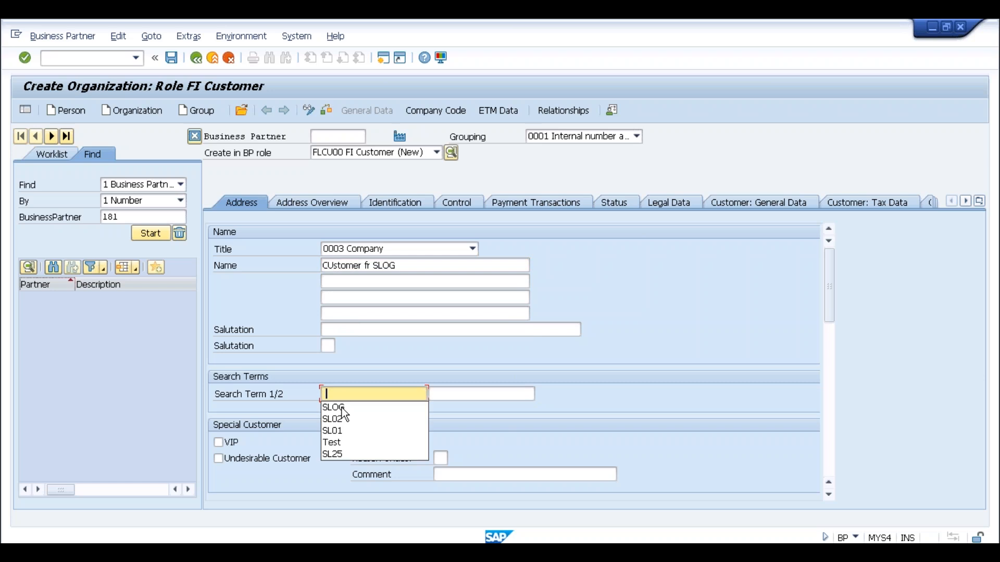
pyautogui.click(341, 407)
# Enter address 560000 Bangalore, country IN, language EN English, and open company code data.
pyautogui.scroll(-3, 368, 349)
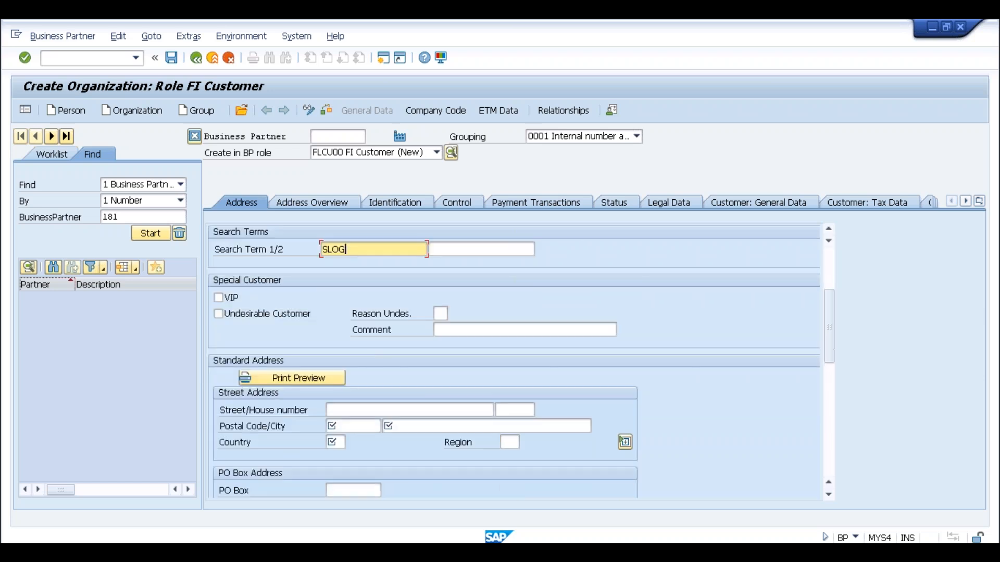
pyautogui.click(338, 426)
pyautogui.click(342, 440)
pyautogui.click(386, 427)
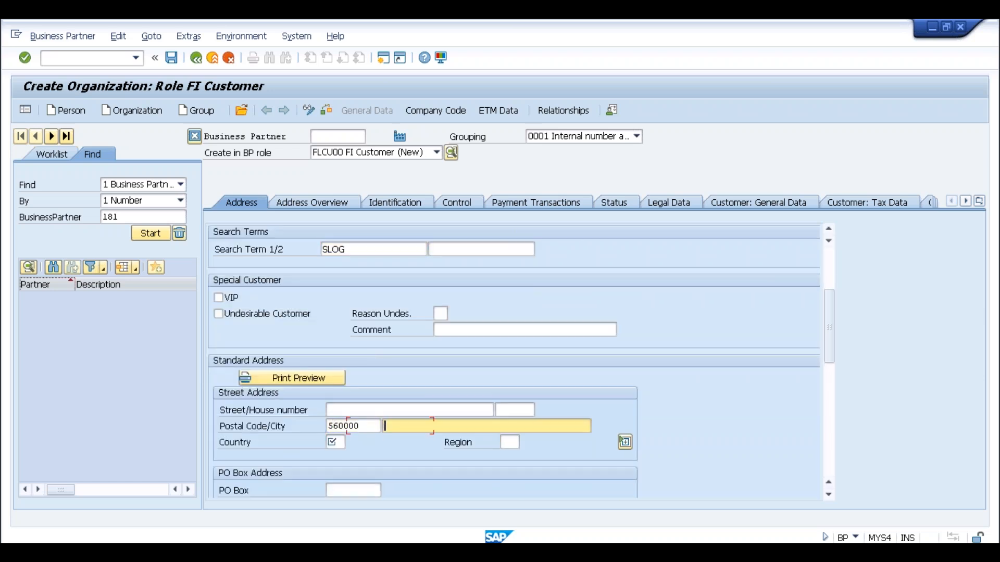
pyautogui.click(407, 441)
pyautogui.click(332, 443)
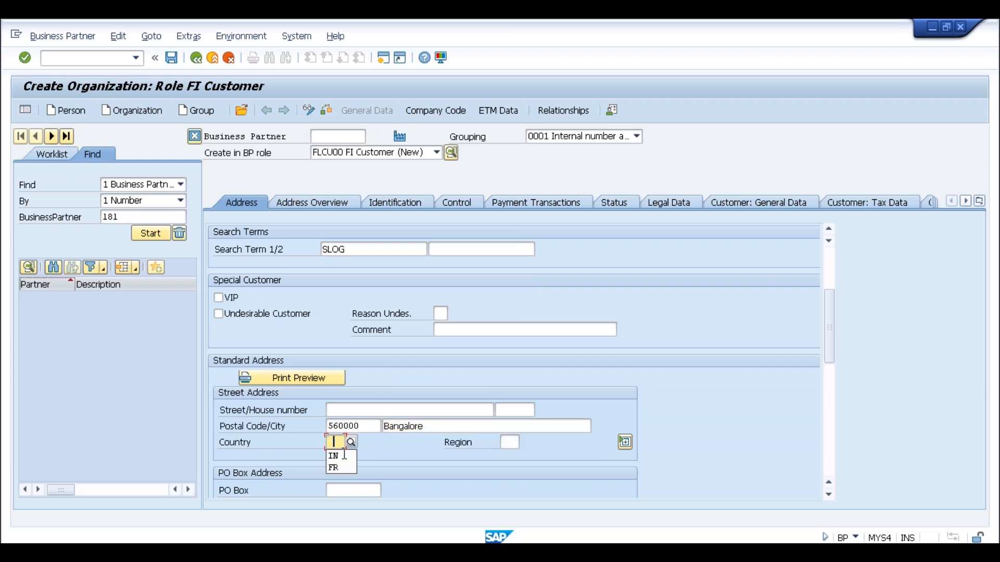
pyautogui.click(343, 456)
pyautogui.scroll(-10, 430, 382)
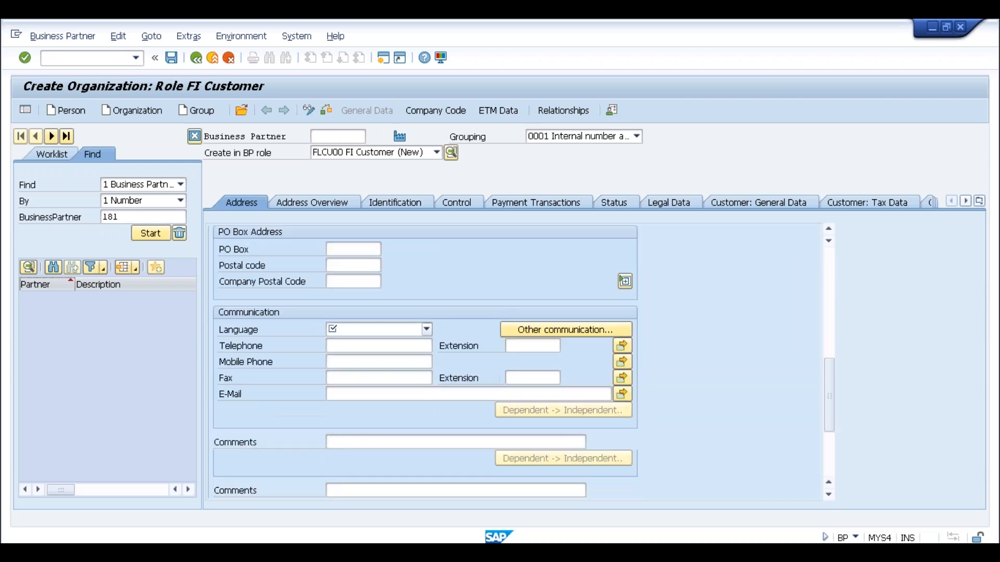
pyautogui.click(371, 282)
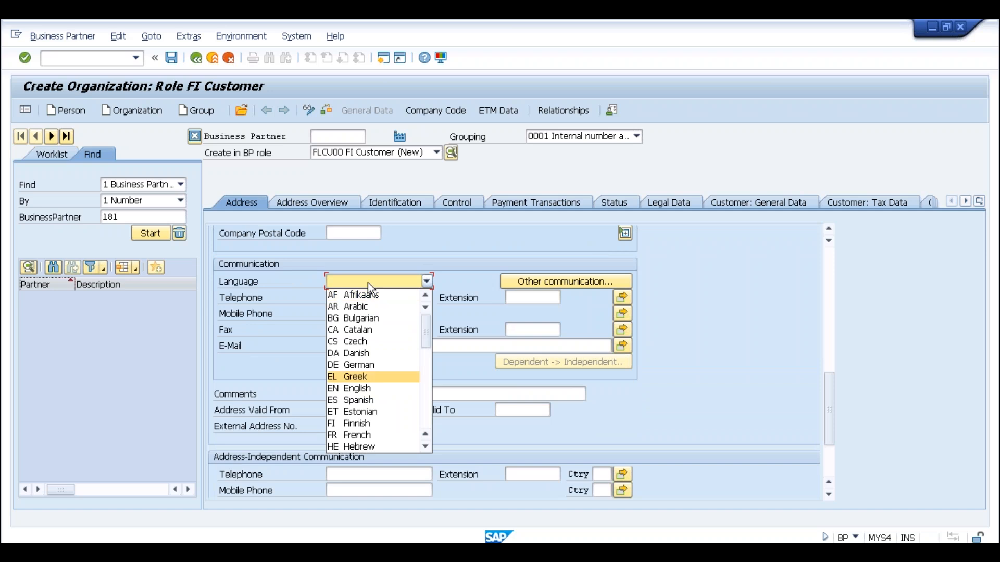
pyautogui.click(361, 391)
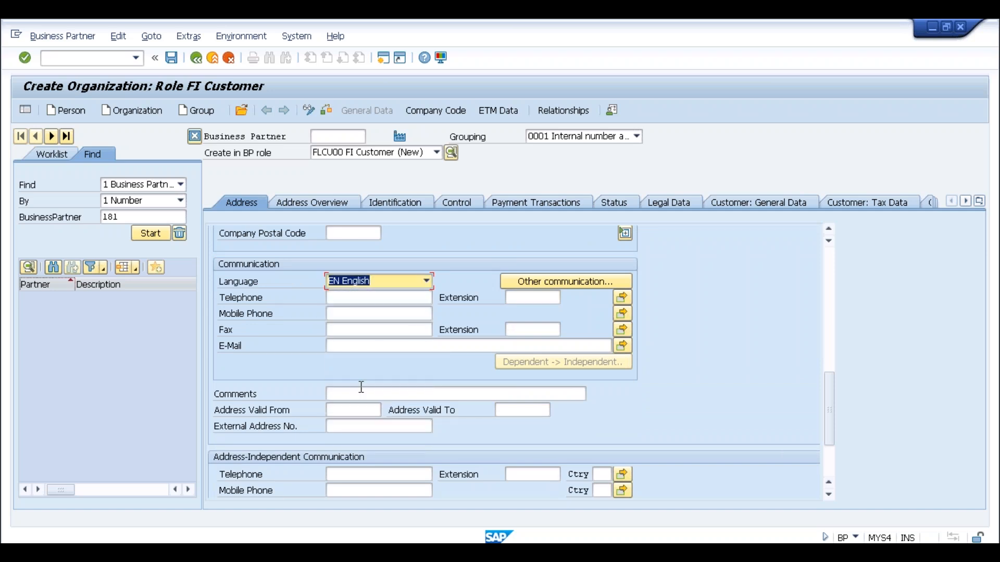
pyautogui.click(425, 110)
pyautogui.click(331, 216)
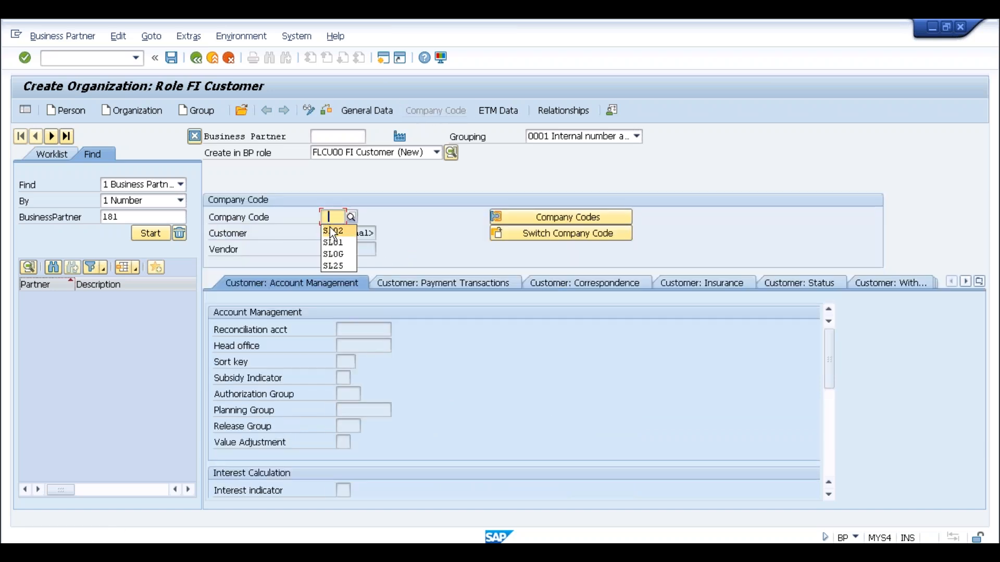
# Set company code SLOG and reconciliation account 140010.
pyautogui.click(336, 254)
pyautogui.press('Return')
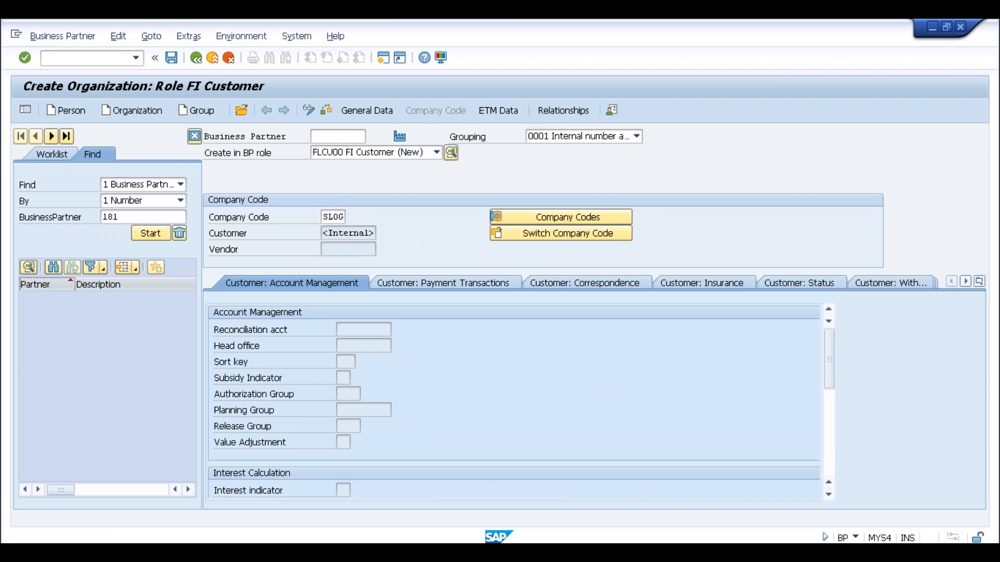
pyautogui.click(338, 334)
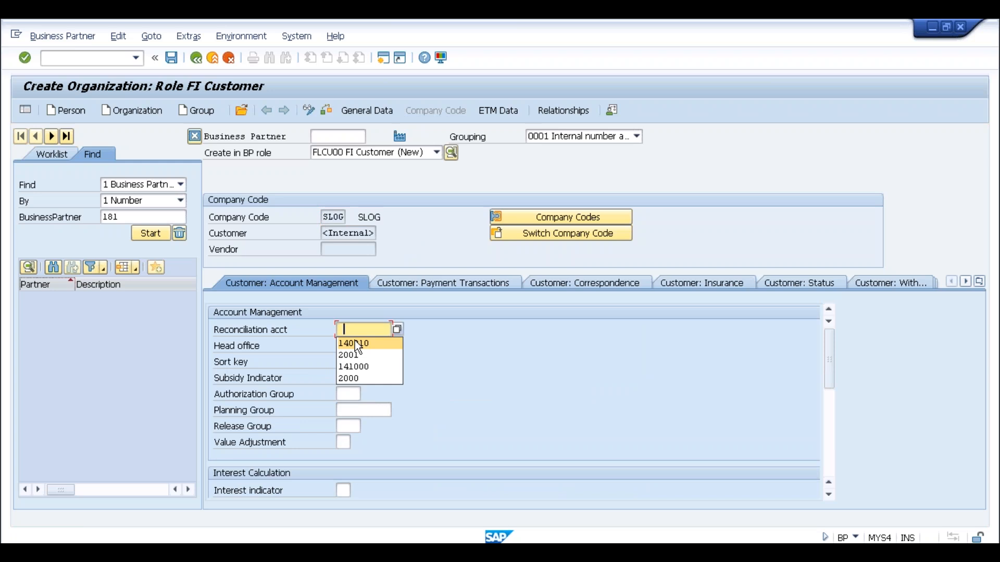
pyautogui.click(354, 341)
pyautogui.press('Return')
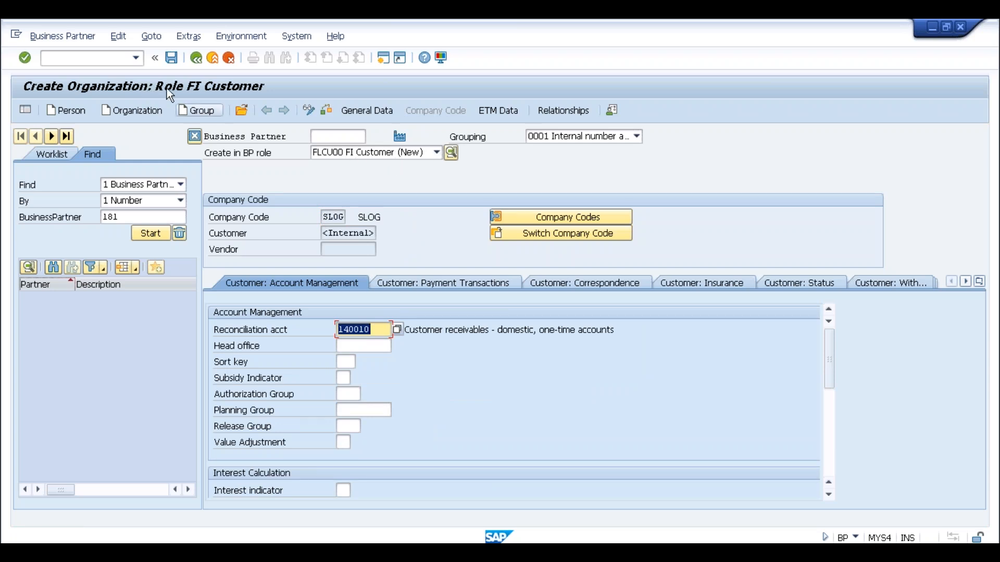
# Restart the BP transaction with /nbp and begin a fresh Create Organization form.
pyautogui.click(137, 58)
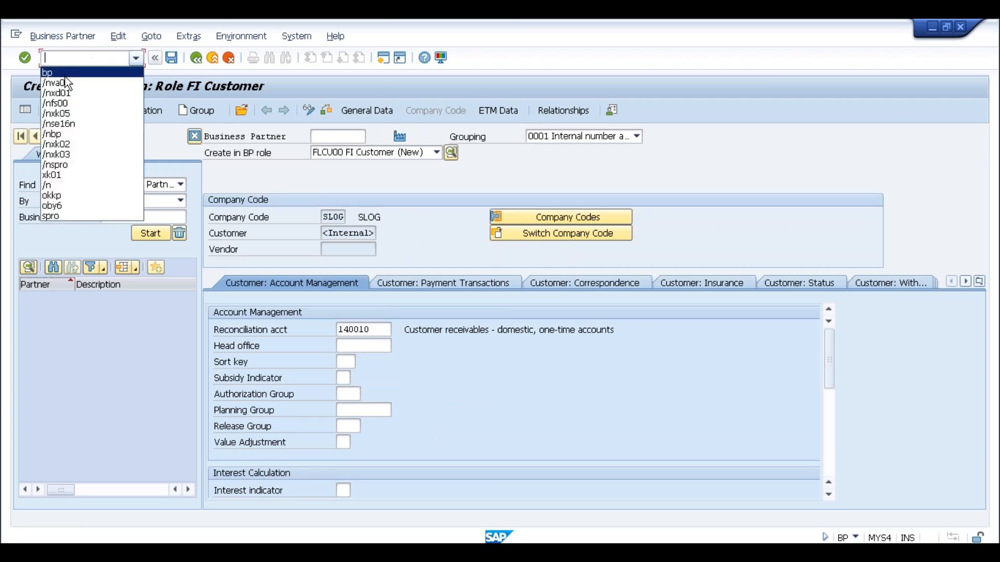
pyautogui.click(104, 73)
pyautogui.write('/n')
pyautogui.press('Return')
pyautogui.click(145, 115)
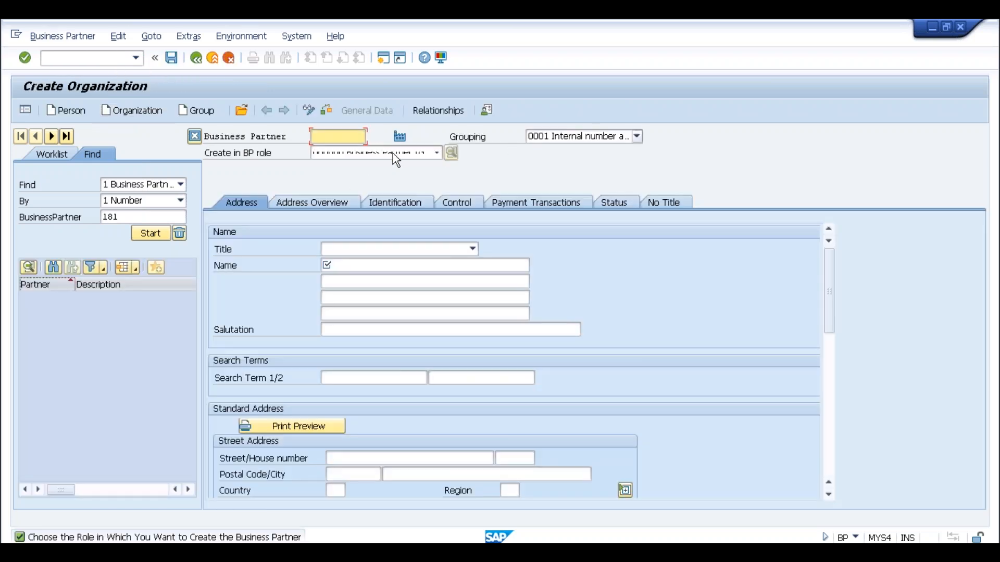
# Create in role FLCU01 Customer with title 0003 Company, name CUstomer fr SLOG, search term SLOG.
pyautogui.click(393, 152)
pyautogui.scroll(-2, 402, 237)
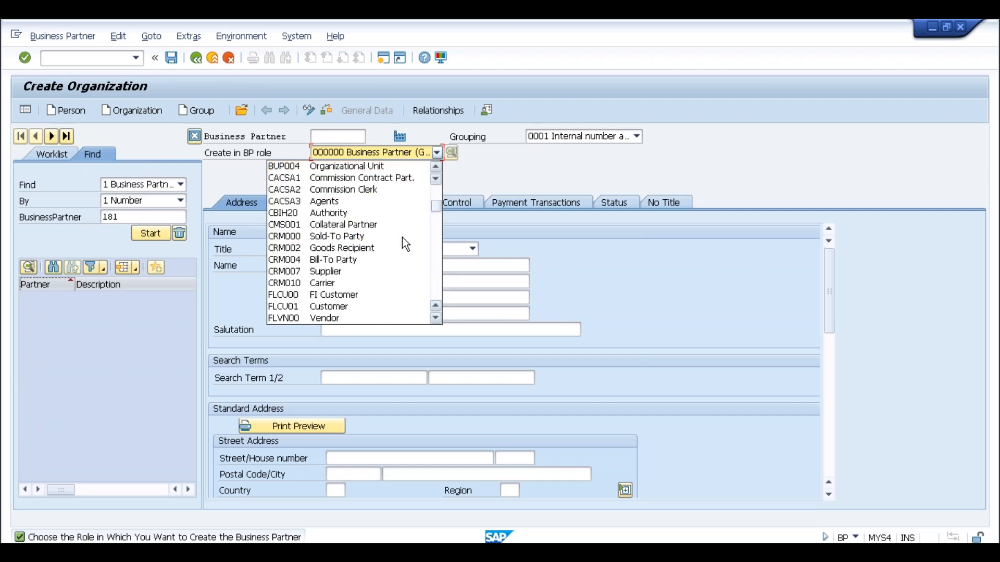
pyautogui.click(326, 309)
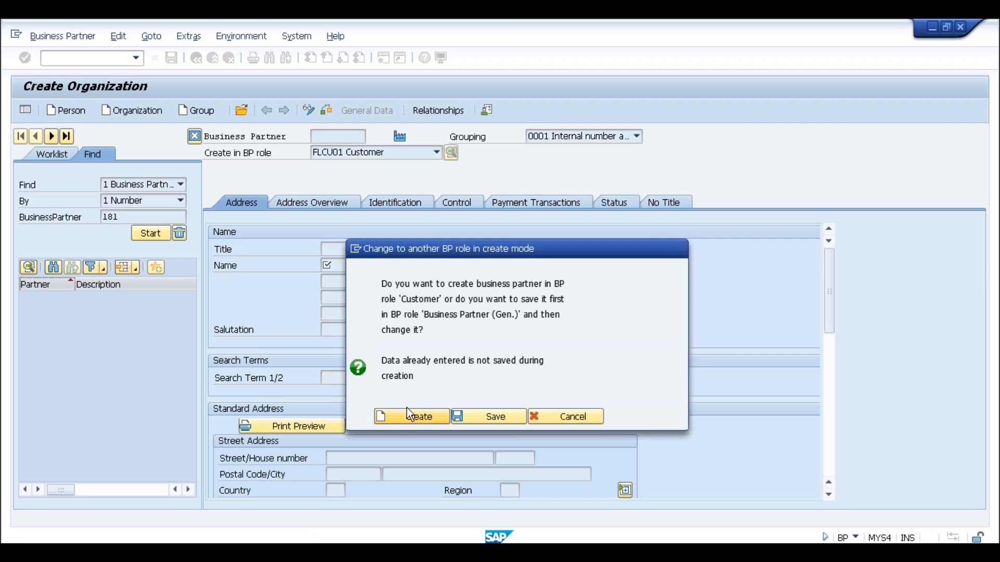
pyautogui.click(408, 420)
pyautogui.click(402, 249)
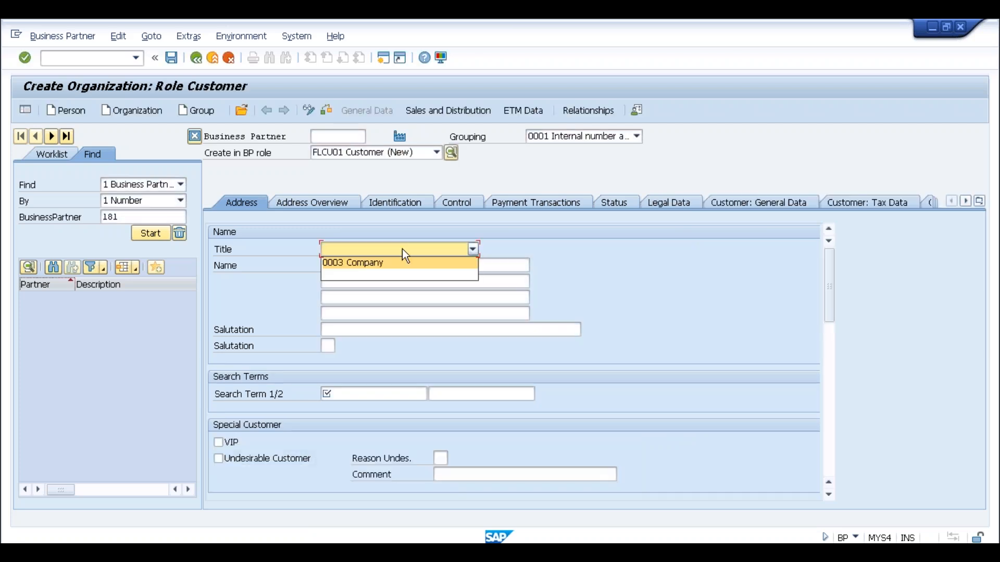
pyautogui.click(358, 262)
pyautogui.click(341, 266)
pyautogui.click(341, 279)
pyautogui.click(335, 394)
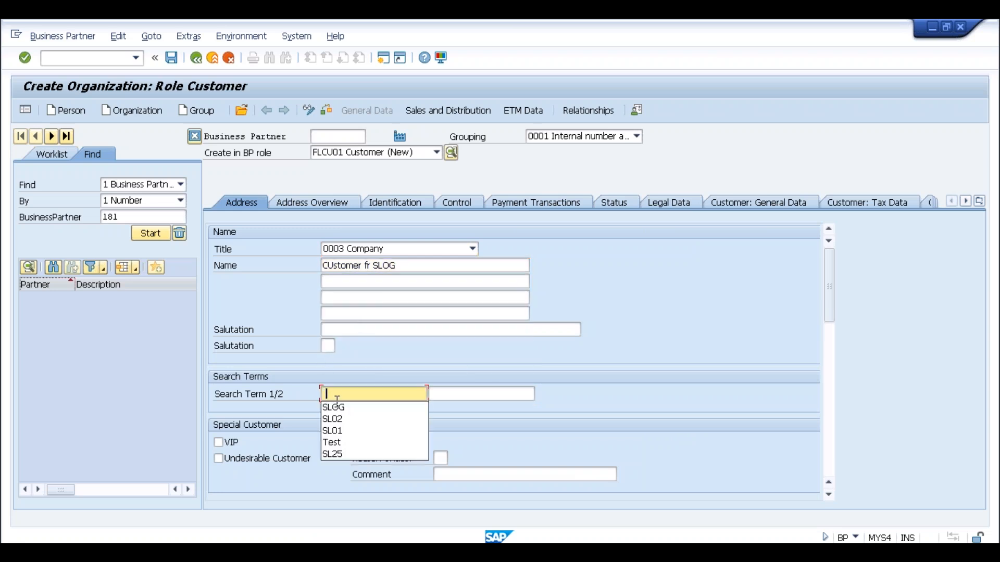
pyautogui.click(375, 407)
# Enter address 560000 Bangalore, country IN, language English, and show Sales and Distribution data.
pyautogui.scroll(-3, 374, 424)
pyautogui.click(350, 426)
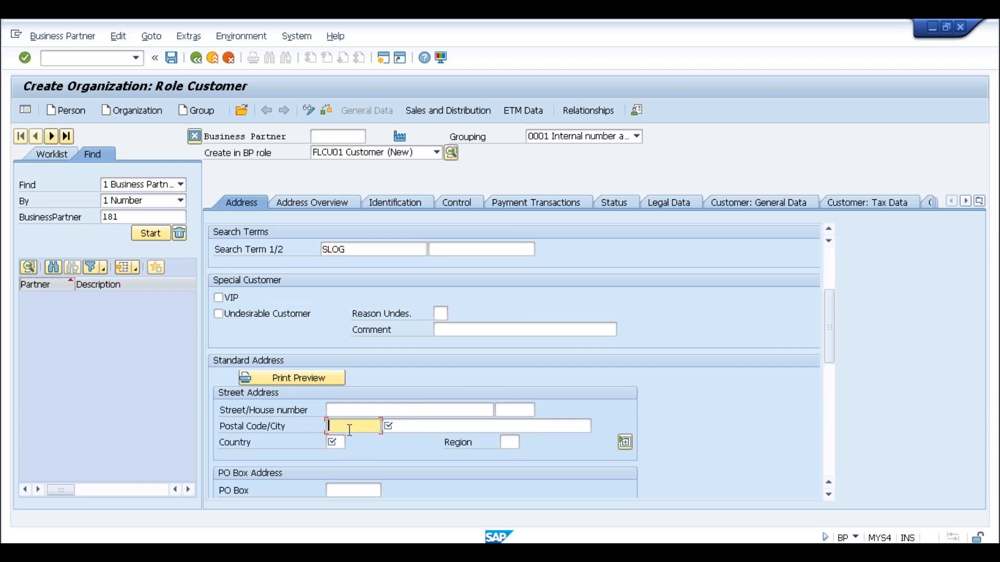
pyautogui.click(346, 438)
pyautogui.click(409, 427)
pyautogui.click(411, 439)
pyautogui.click(334, 442)
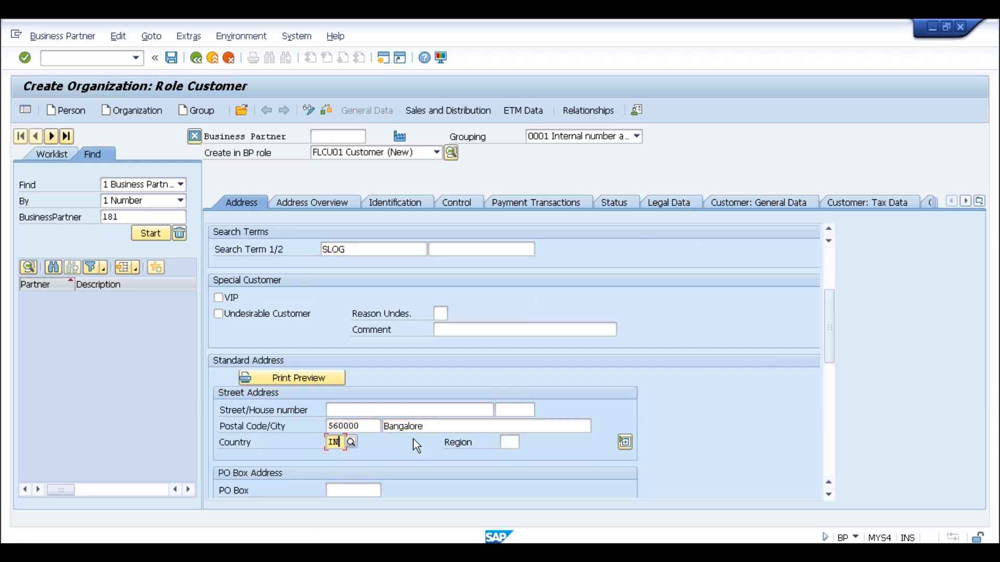
pyautogui.scroll(-5, 416, 445)
pyautogui.click(353, 330)
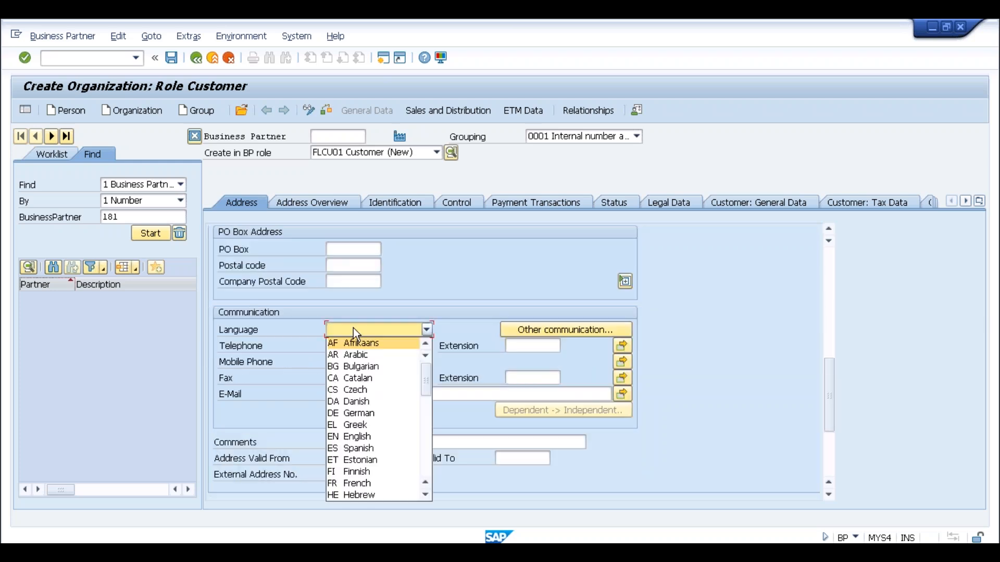
pyautogui.click(364, 438)
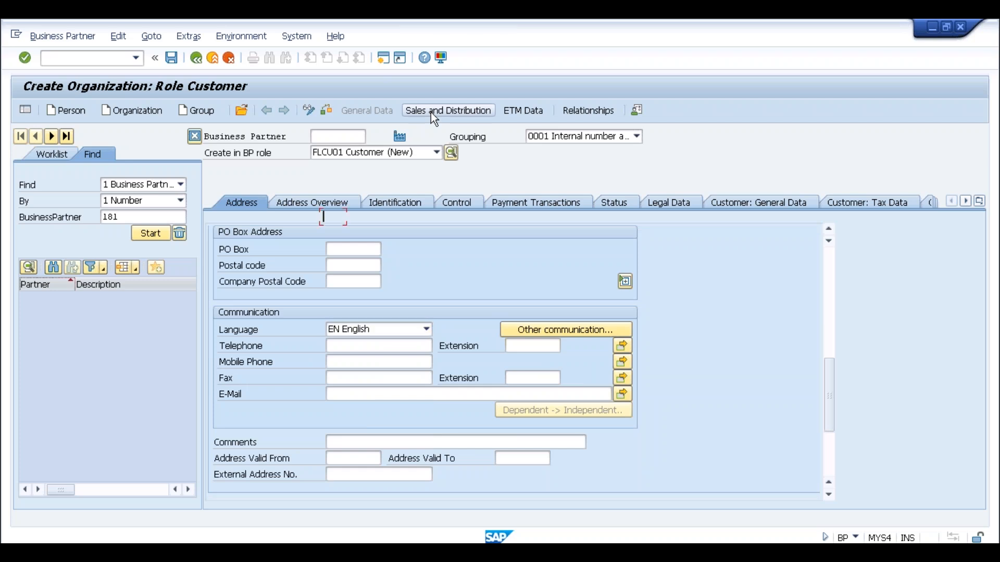
pyautogui.click(430, 112)
pyautogui.click(335, 216)
# Enter sales area SLOG/SL/SL and set sales district 000001 on the Orders tab.
pyautogui.click(328, 231)
pyautogui.click(328, 233)
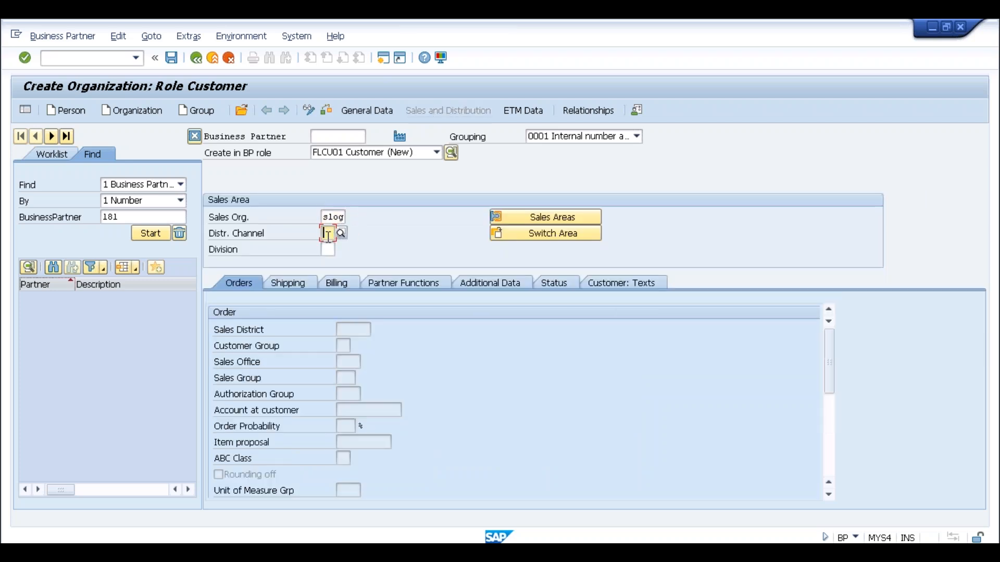
pyautogui.click(329, 245)
pyautogui.click(328, 249)
pyautogui.click(328, 264)
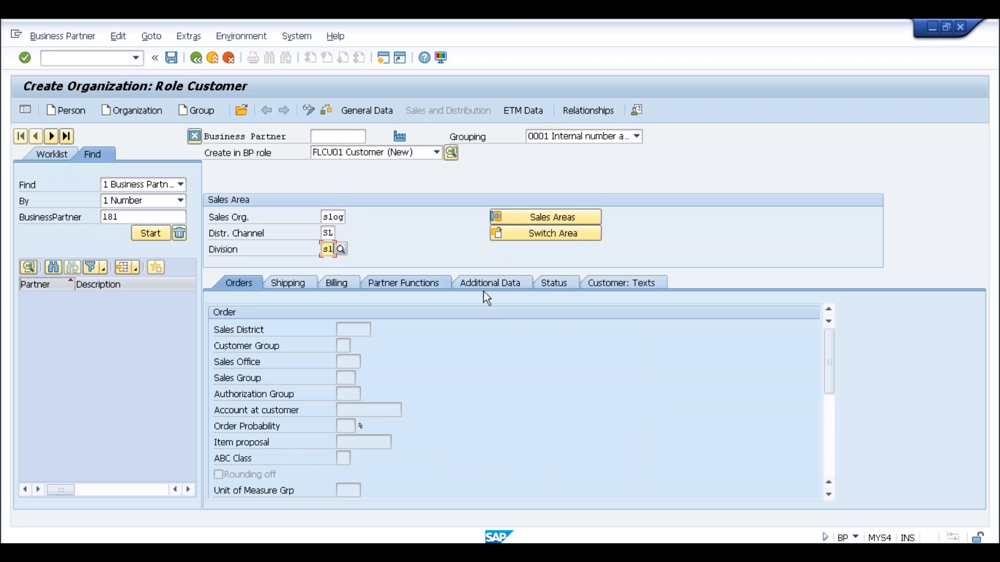
pyautogui.press('Return')
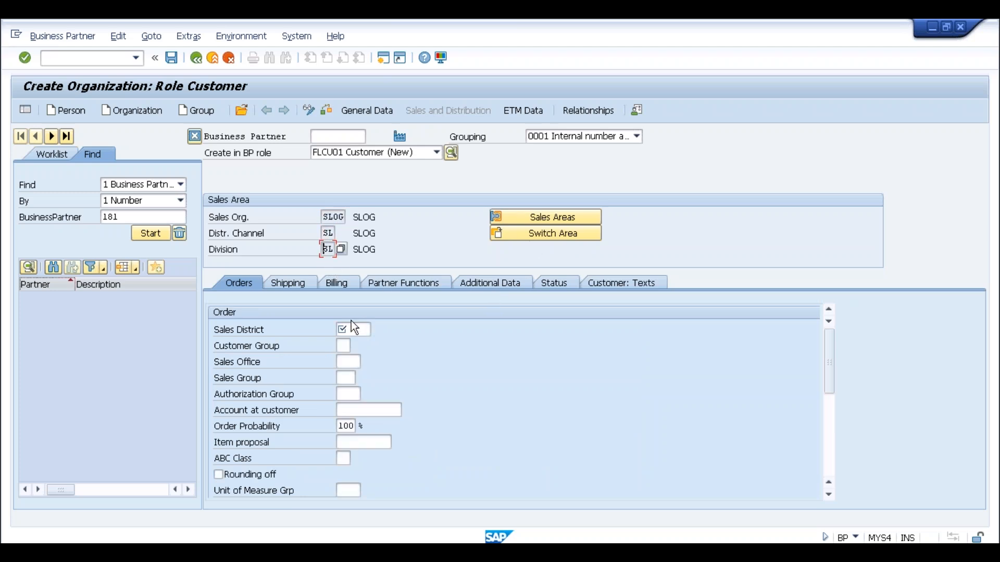
pyautogui.click(347, 328)
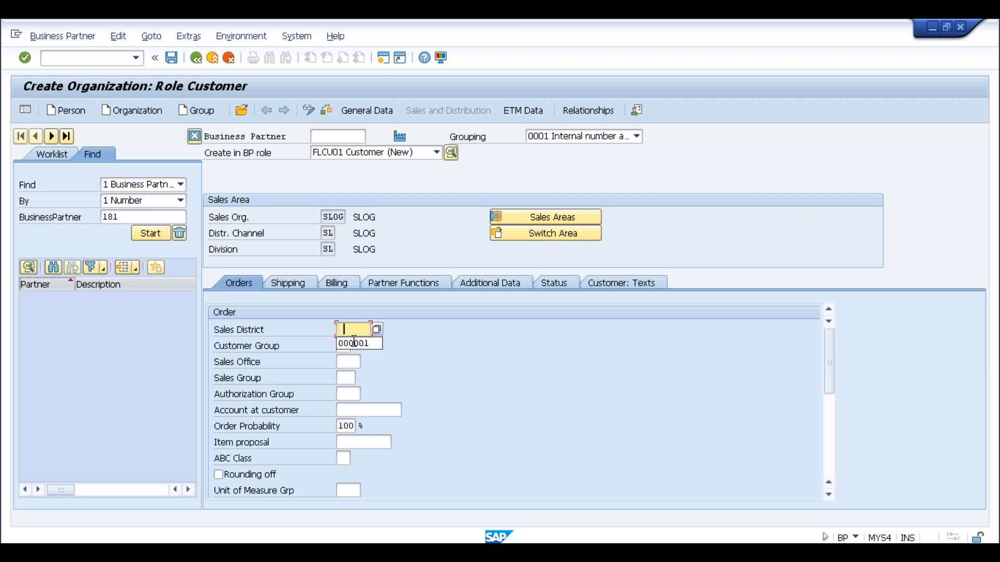
pyautogui.click(347, 343)
# Set delivery priority 01 and shipping conditions 01 on the Shipping tab.
pyautogui.click(289, 283)
pyautogui.click(342, 329)
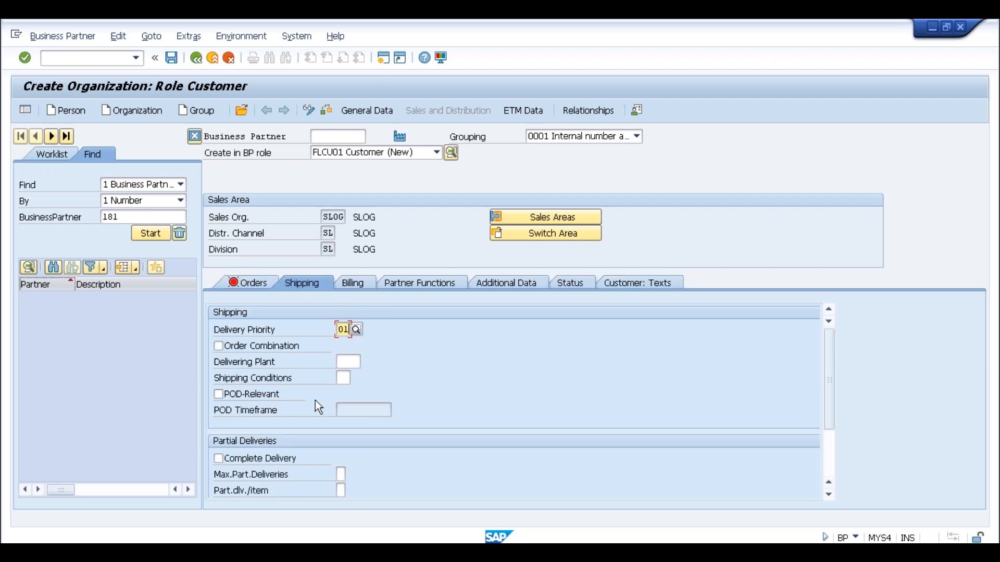
pyautogui.click(343, 379)
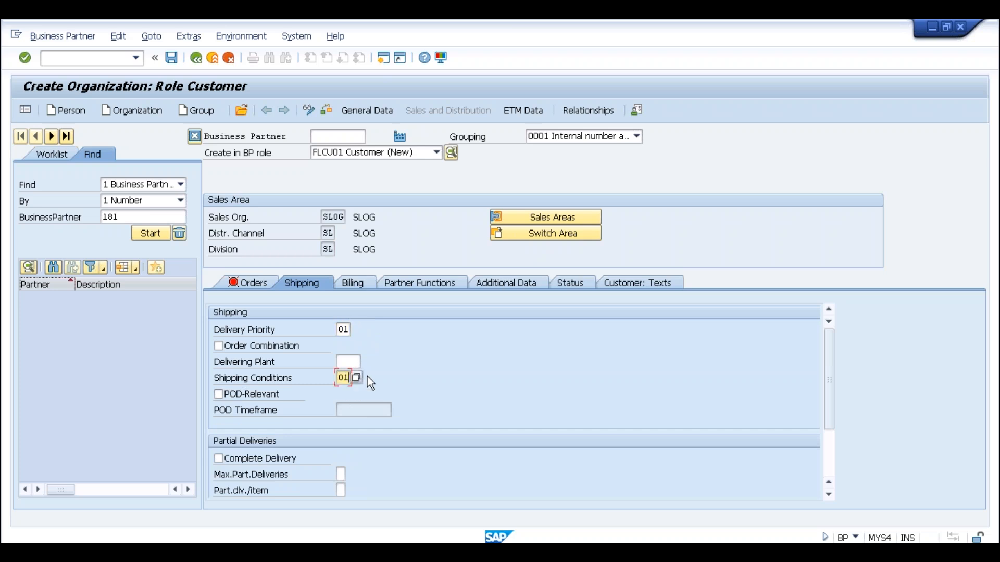
pyautogui.press('Return')
# Set all four billing tax classifications to 0, tax exempt.
pyautogui.scroll(-2, 367, 376)
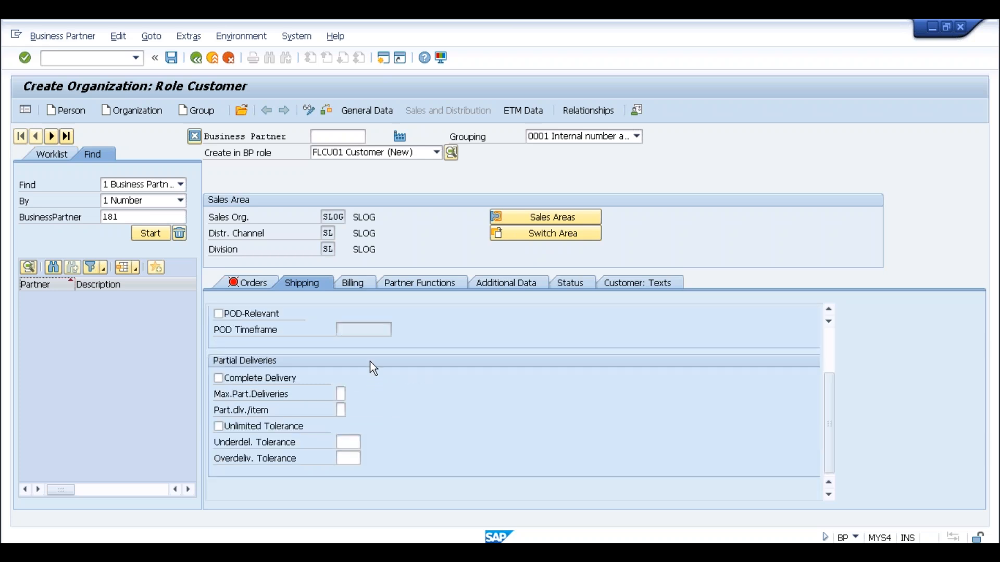
pyautogui.click(363, 286)
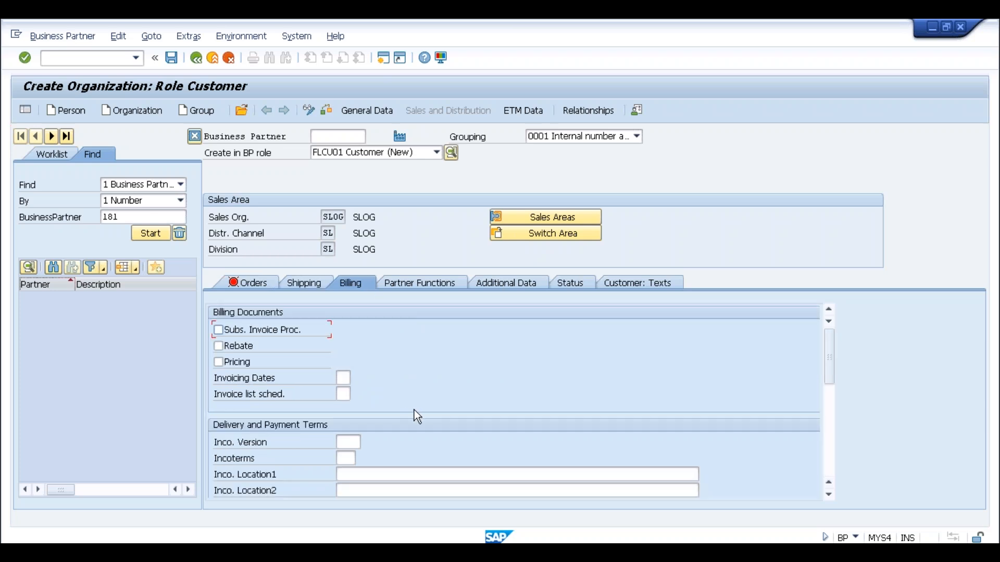
pyautogui.scroll(-8, 414, 410)
pyautogui.click(485, 368)
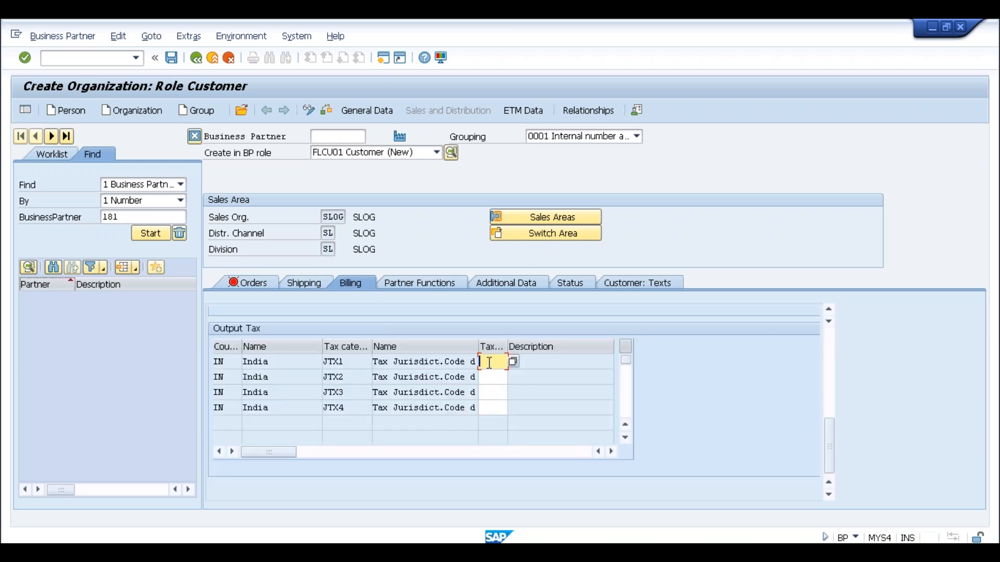
pyautogui.write('0')
pyautogui.press('Down')
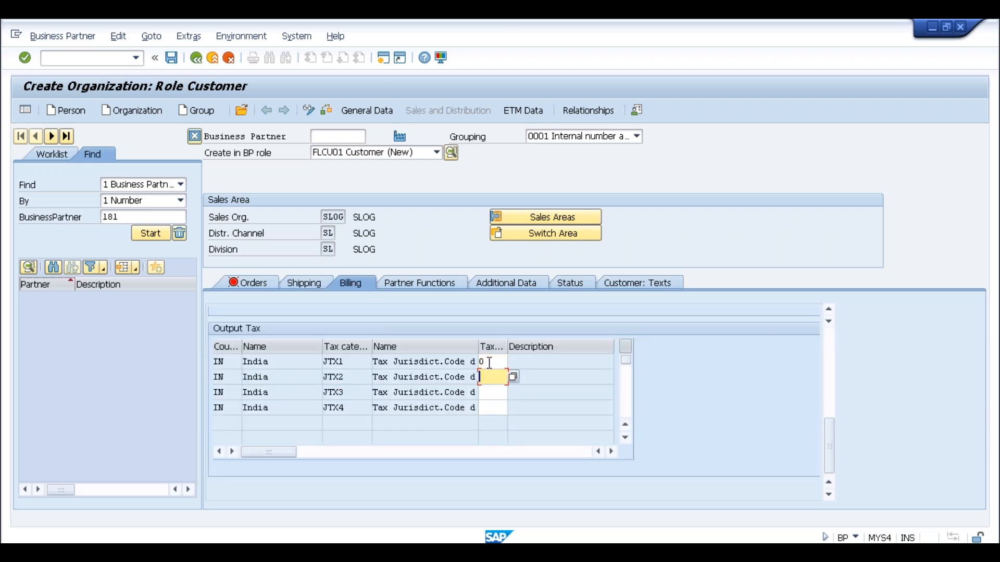
pyautogui.write('0')
pyautogui.press('Down')
pyautogui.write('0')
pyautogui.press('Down')
pyautogui.write('0')
pyautogui.press('Down')
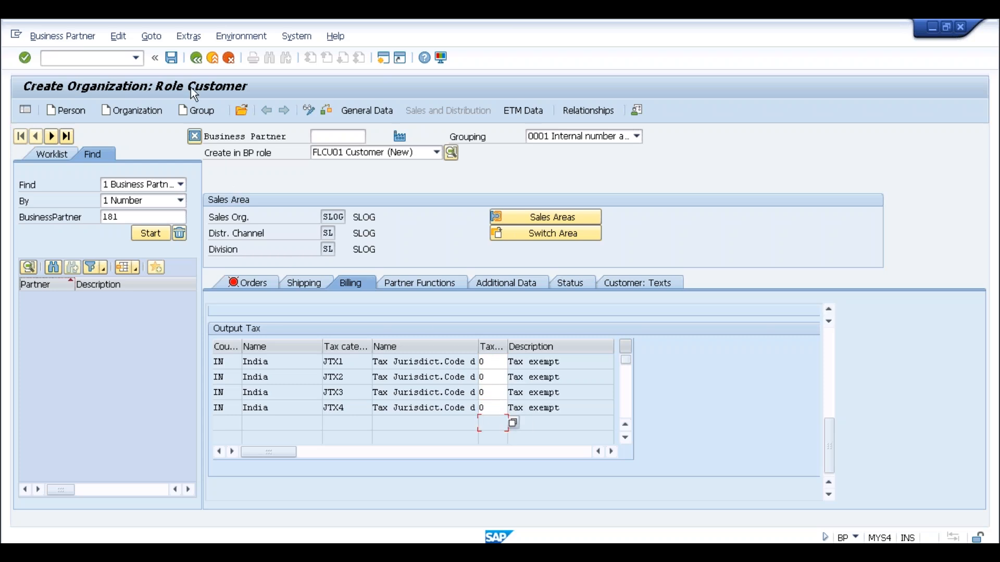
# Assign price group 01 and save, creating business partner 182 in role FLCU01.
pyautogui.click(172, 58)
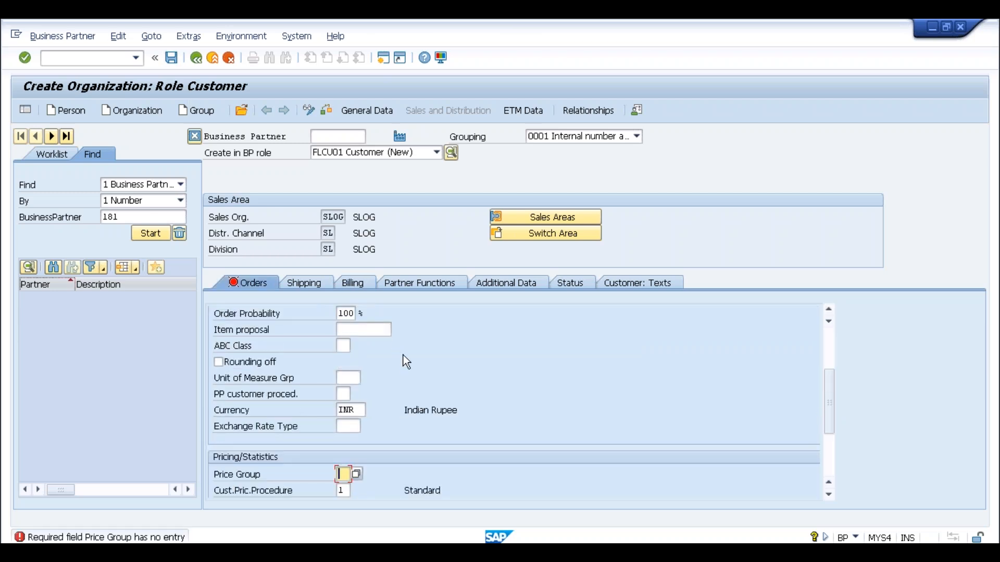
pyautogui.write('01')
pyautogui.press('Return')
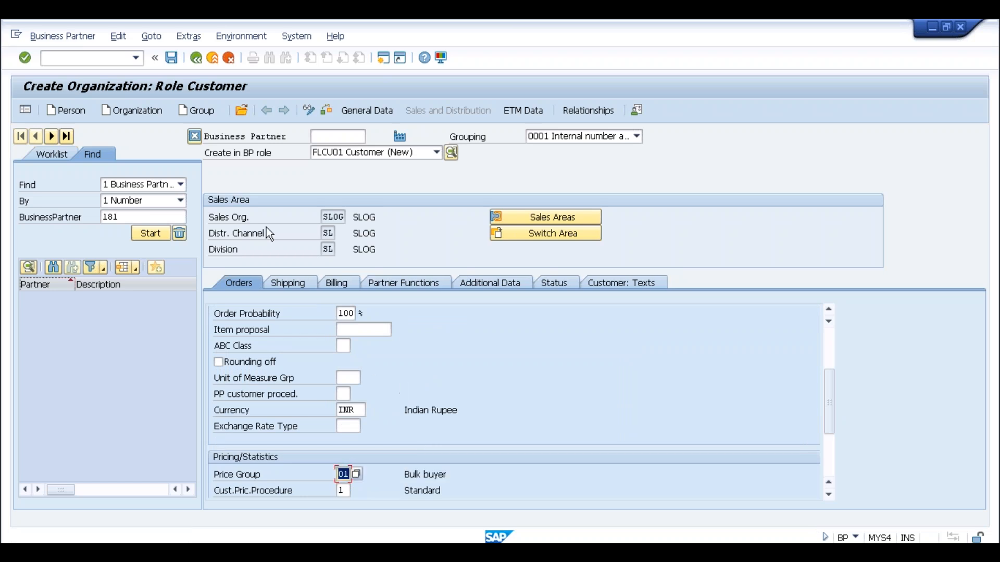
pyautogui.click(175, 59)
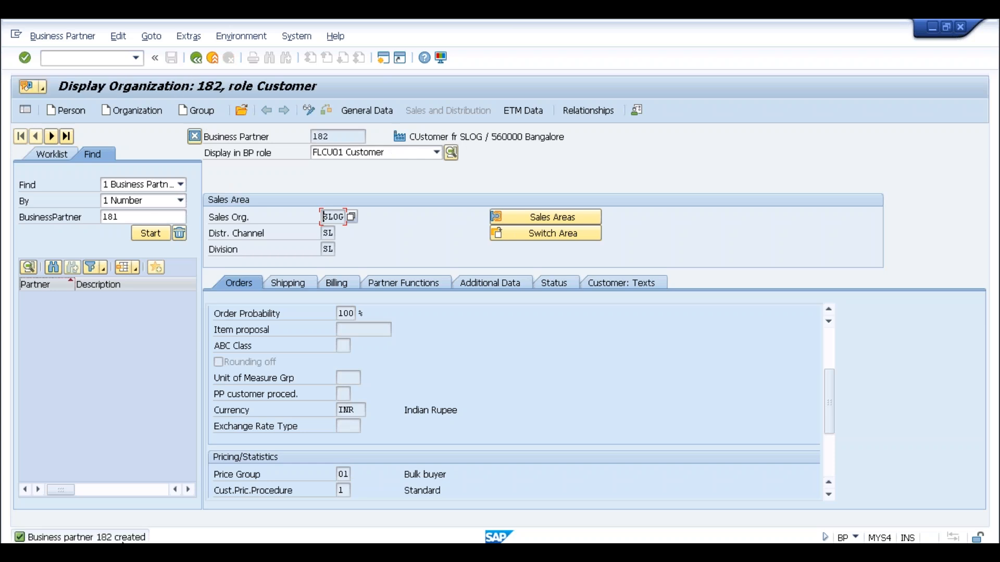
# Open business partner 182 and glance at its BP role list.
pyautogui.click(132, 217)
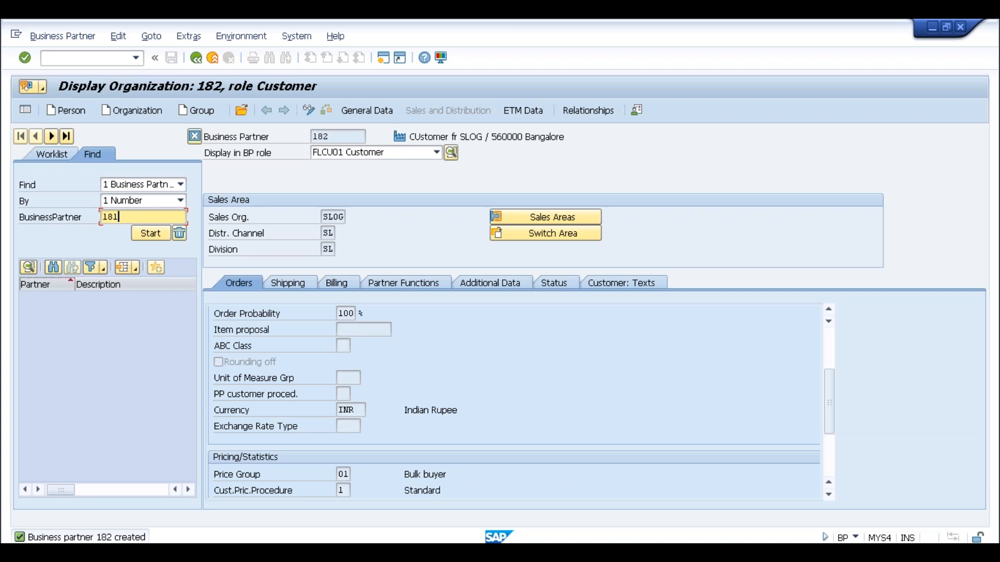
pyautogui.press('Return')
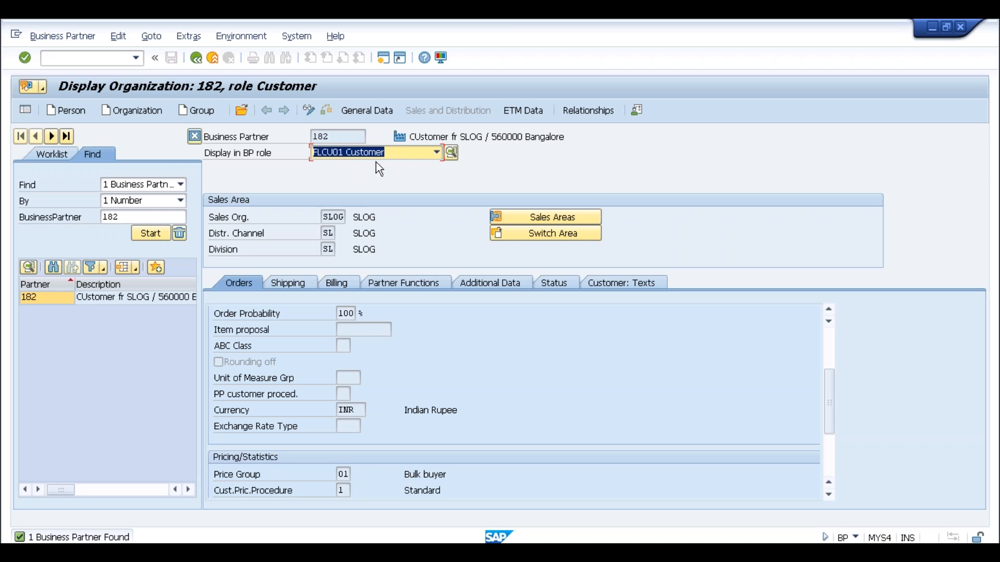
pyautogui.click(417, 154)
pyautogui.click(416, 154)
# Switch partner 182 to change mode and add role FLCU00 FI Customer.
pyautogui.click(308, 111)
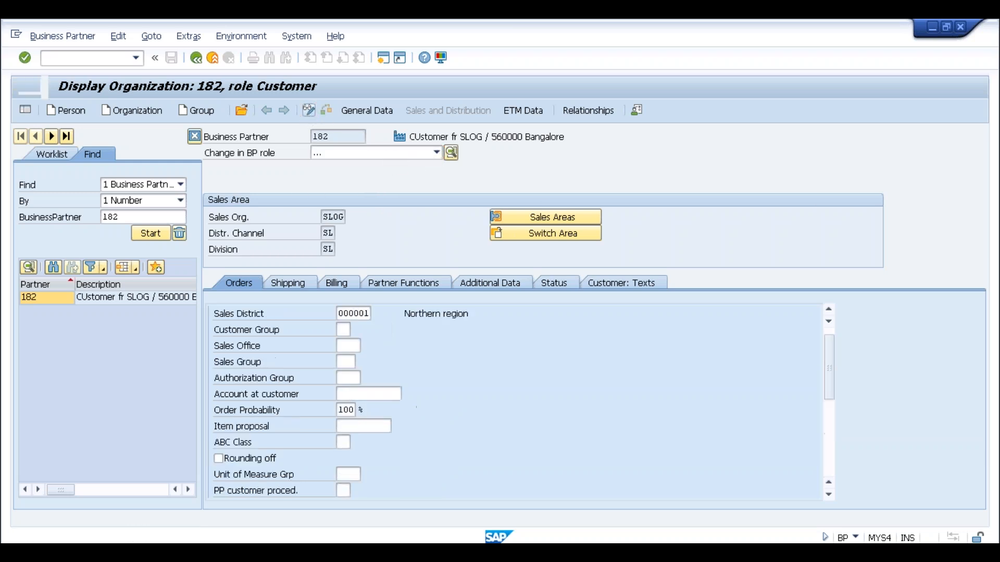
pyautogui.click(437, 152)
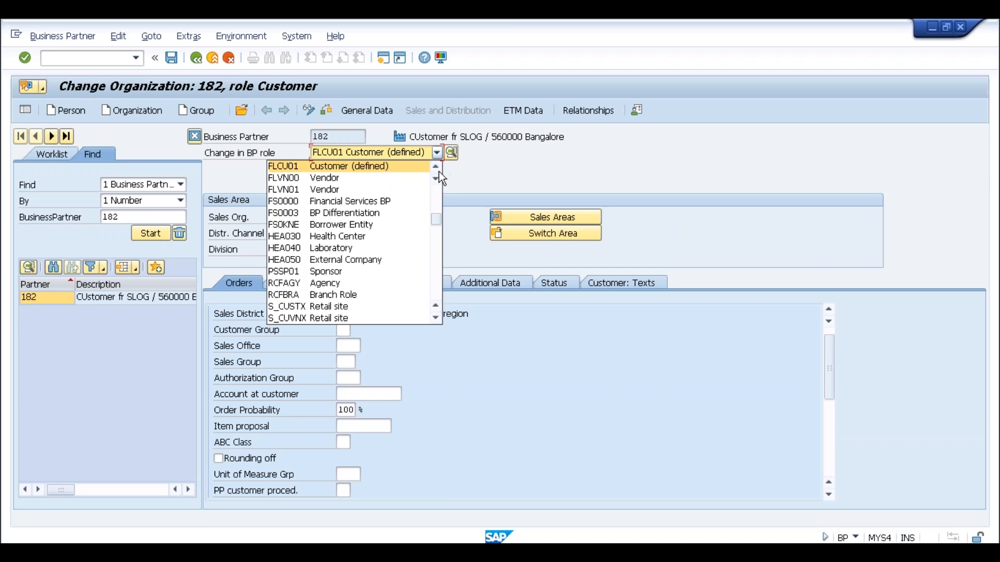
pyautogui.click(434, 167)
pyautogui.click(378, 165)
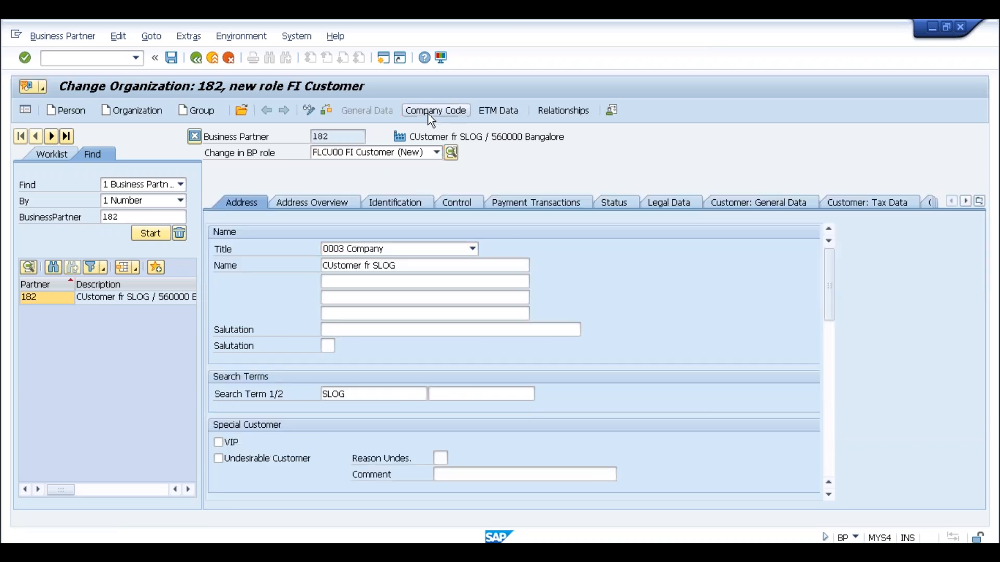
# Open the company code data, adjust the customer number field, and view the BP role list.
pyautogui.click(430, 117)
pyautogui.click(342, 232)
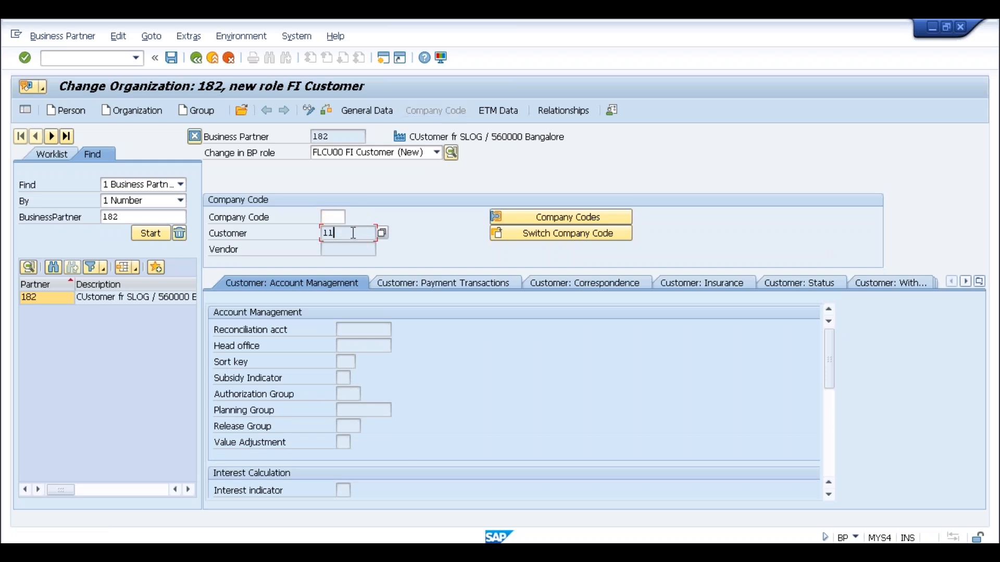
pyautogui.moveTo(336, 233); pyautogui.dragTo(318, 232)
pyautogui.click(338, 236)
pyautogui.click(338, 218)
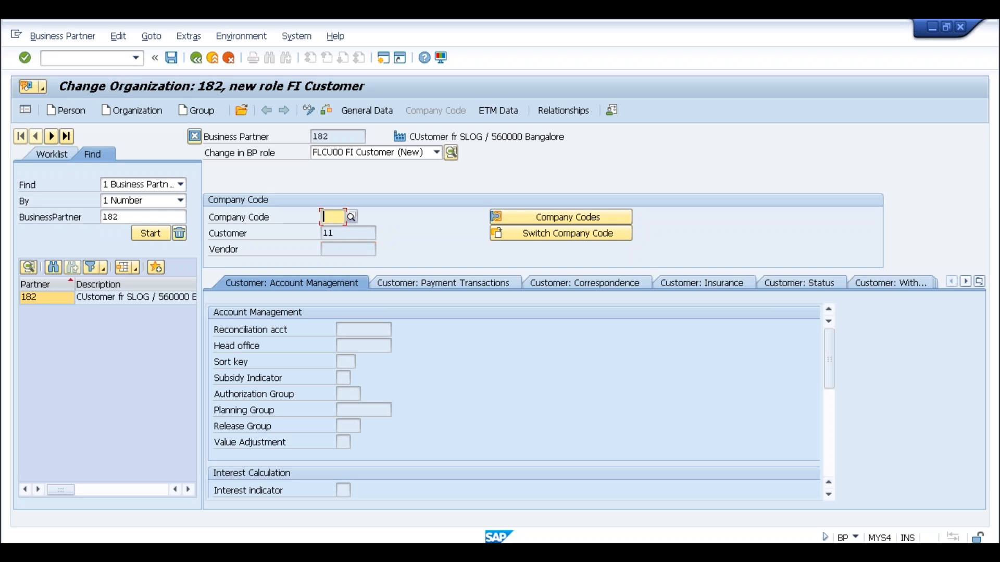
pyautogui.click(436, 152)
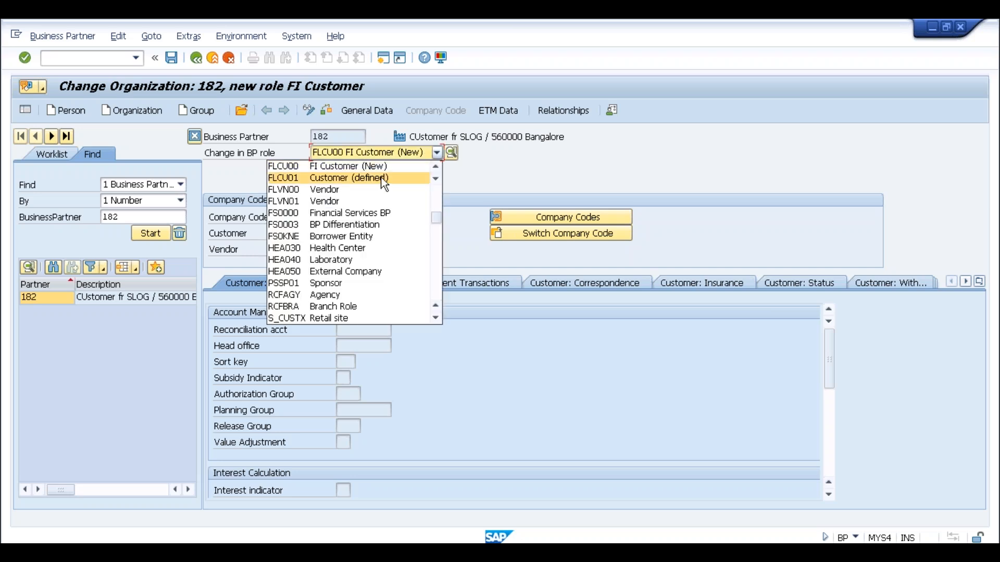
# Switch partner 182 to the FLCU01 Customer role, saving changes, and open its sales area list.
pyautogui.click(322, 179)
pyautogui.click(426, 338)
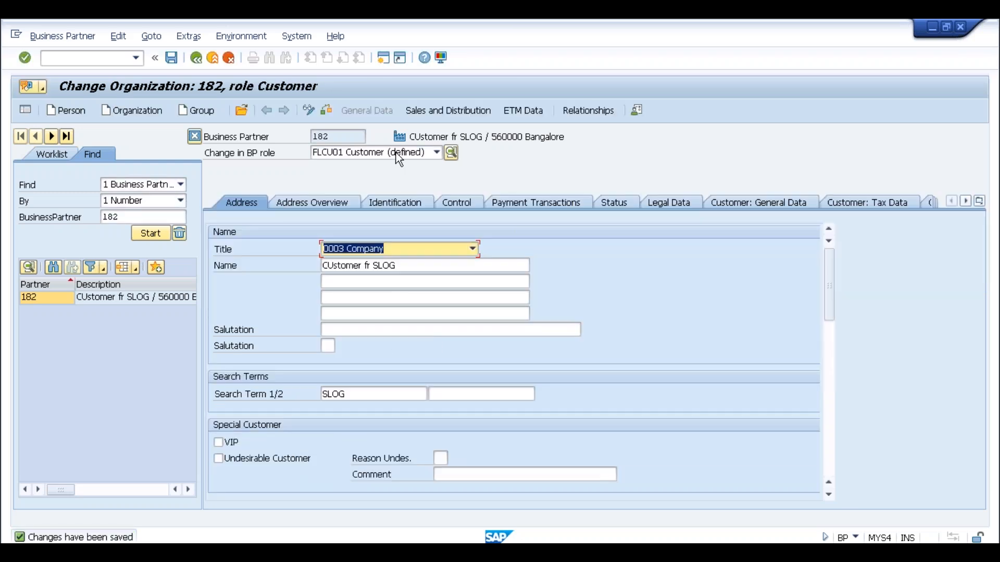
pyautogui.click(435, 111)
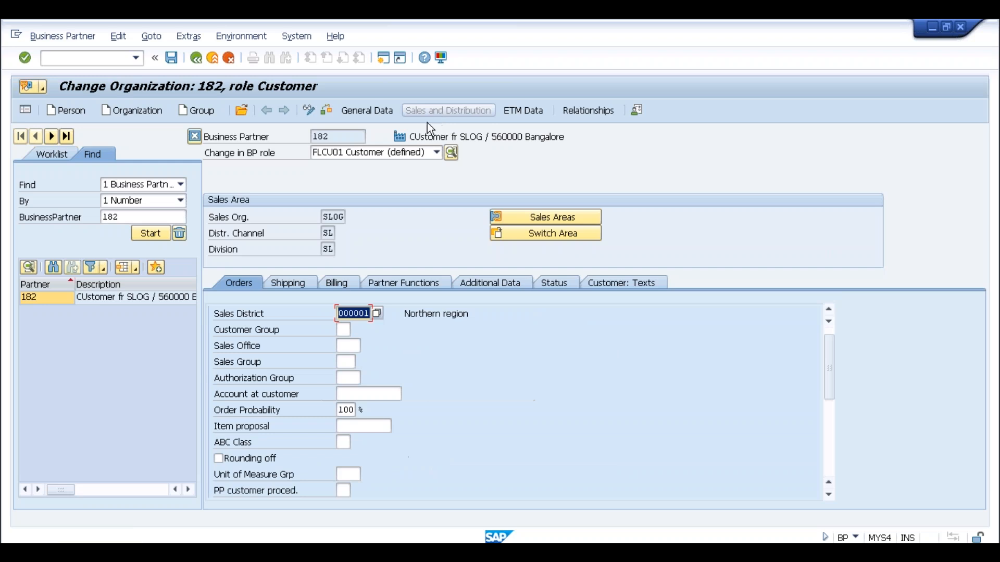
pyautogui.click(331, 215)
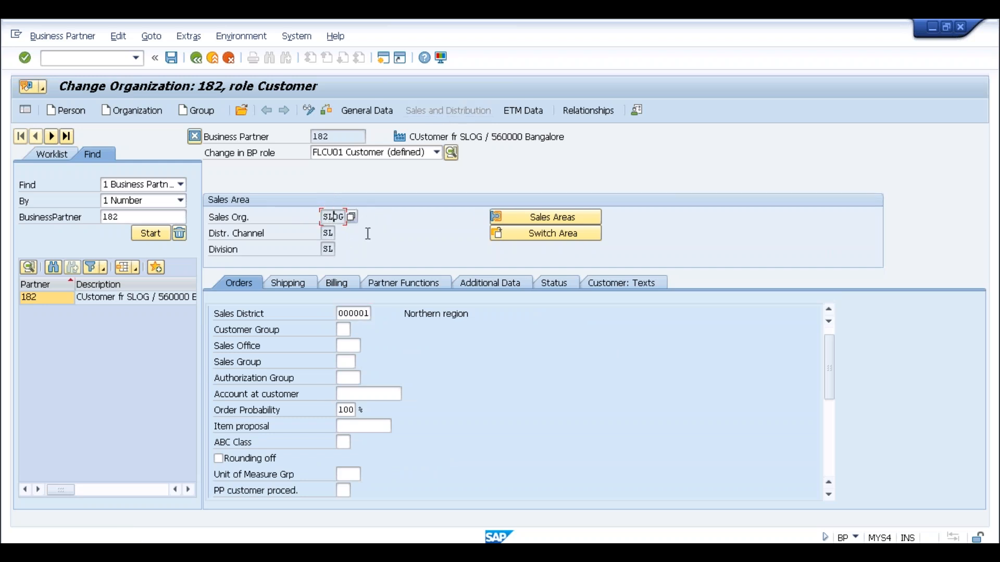
pyautogui.click(524, 221)
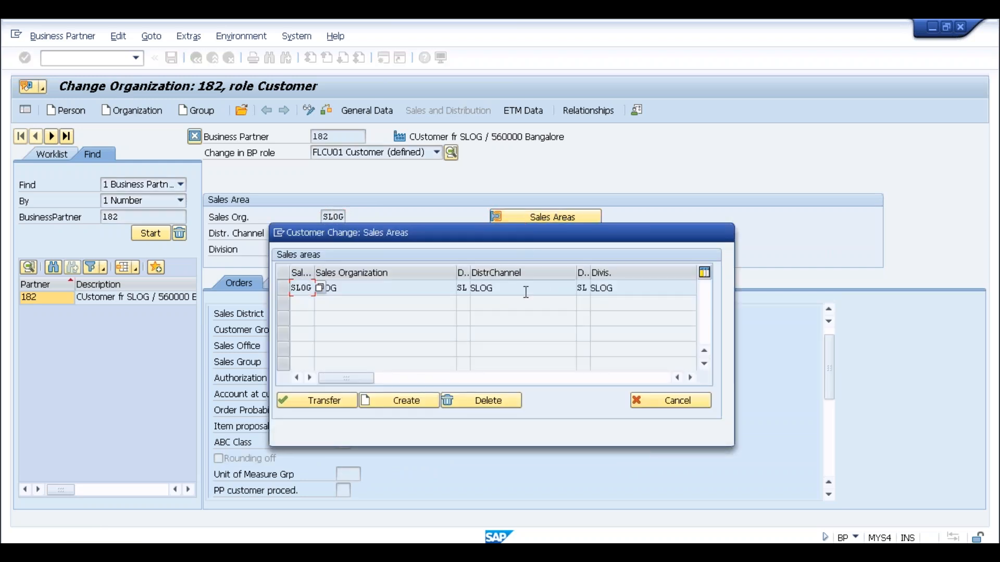
pyautogui.click(406, 287)
# Add and transfer a new sales area SL01 with distribution channel S1 and division S1.
pyautogui.click(408, 401)
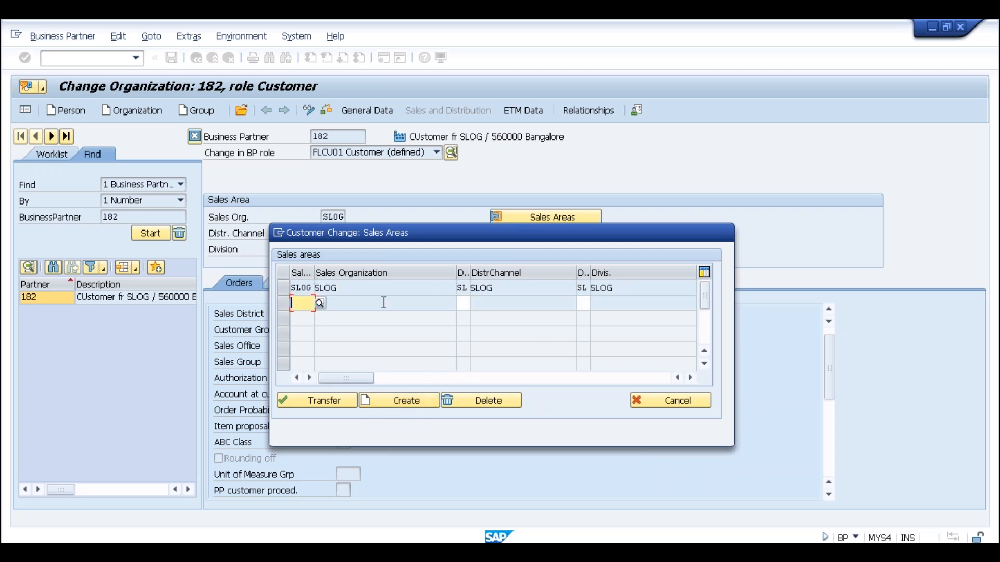
pyautogui.write('sl01')
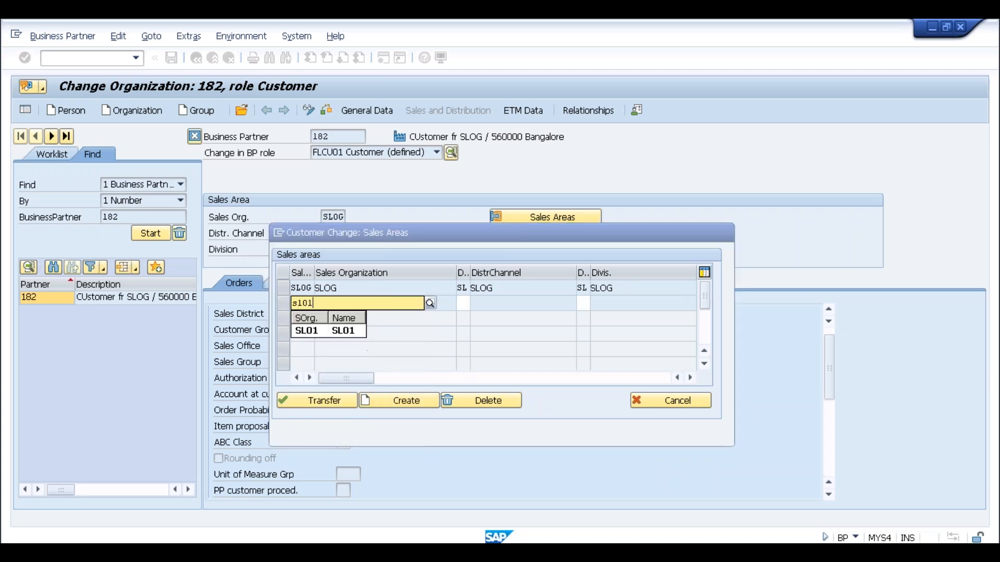
pyautogui.click(462, 303)
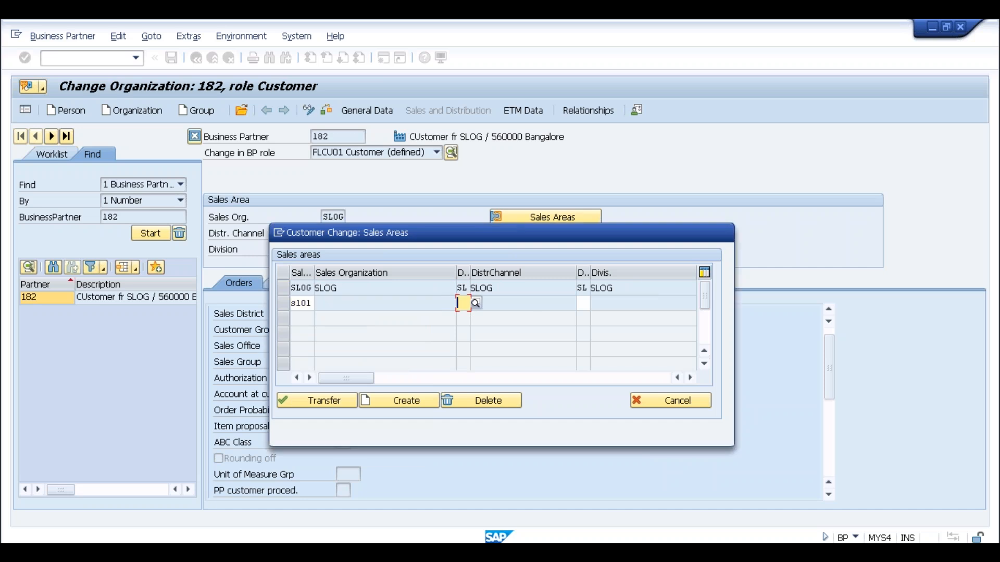
pyautogui.write('s1')
pyautogui.press('Tab')
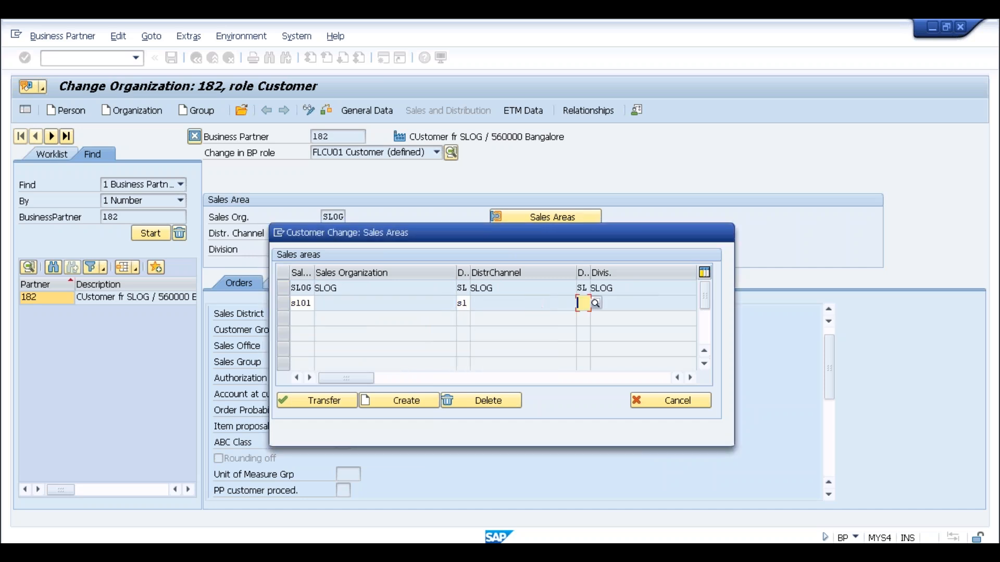
pyautogui.write('s1')
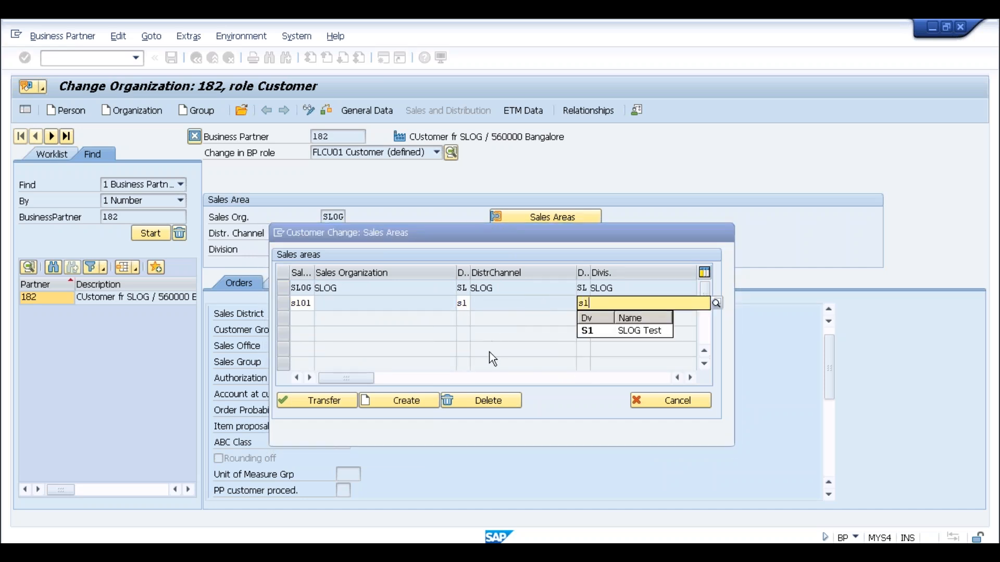
pyautogui.press('Return')
pyautogui.click(319, 398)
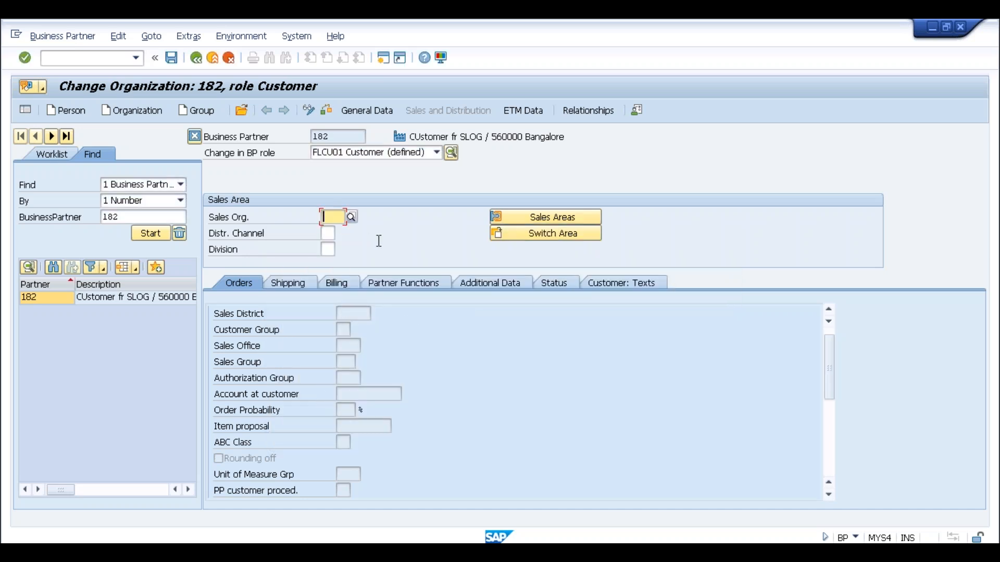
# Enter sales organization SL01 and apply the SL01 sales area from the list.
pyautogui.write('s101')
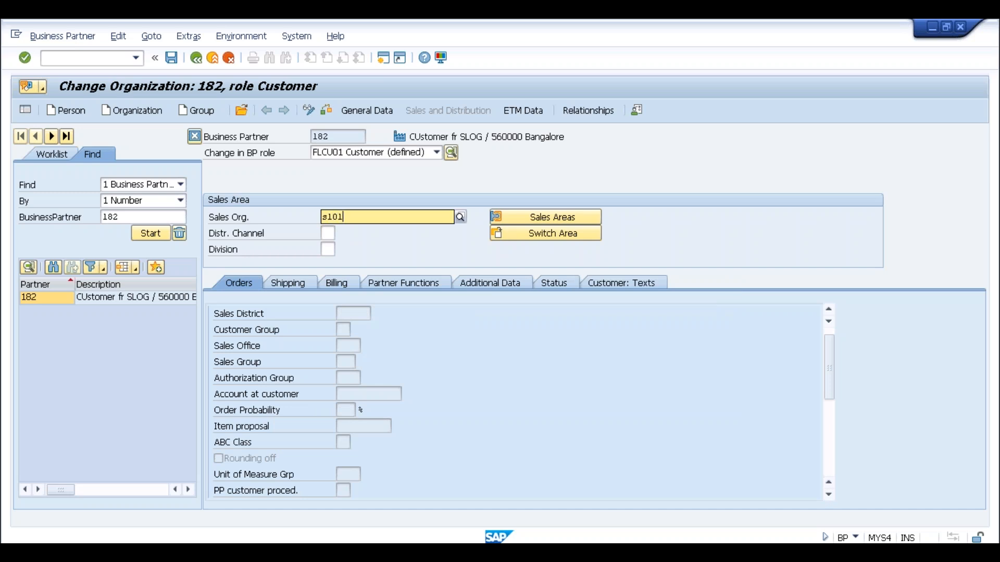
pyautogui.press('Tab')
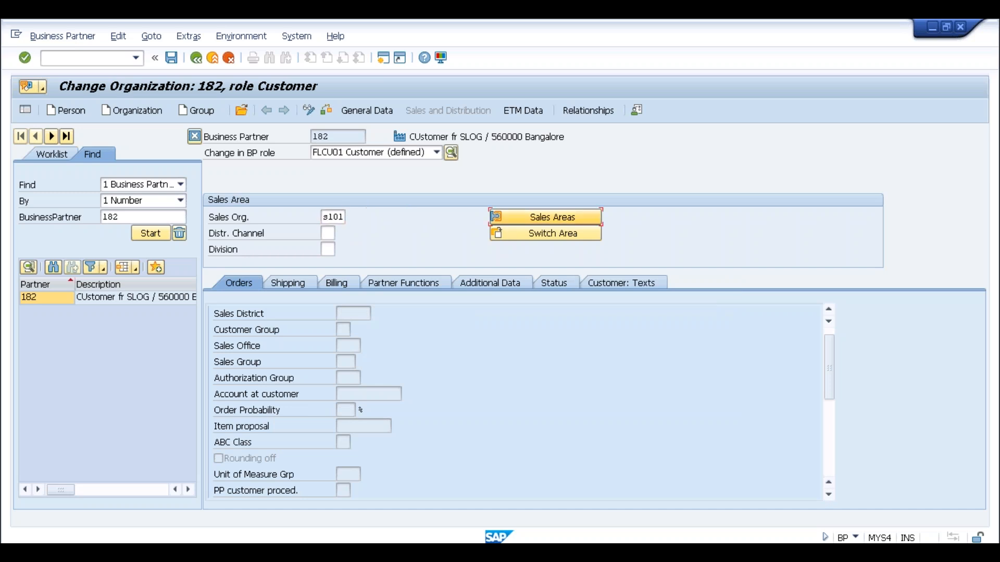
pyautogui.click(517, 220)
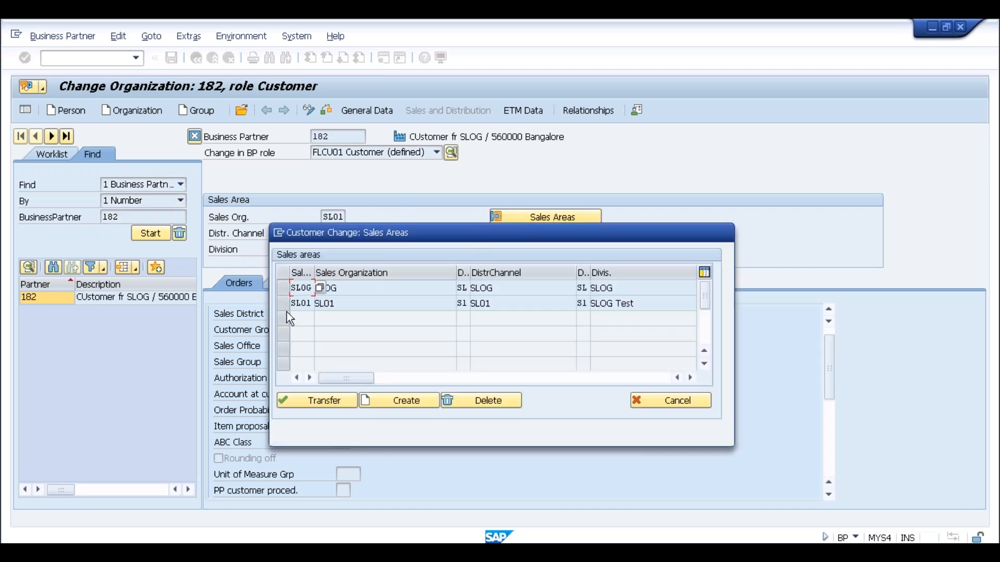
pyautogui.click(284, 307)
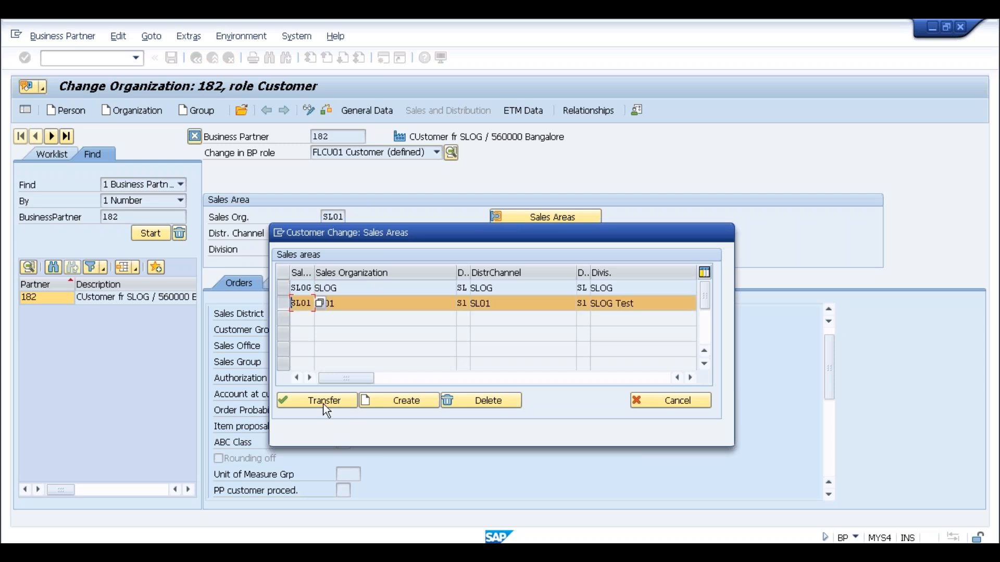
pyautogui.click(325, 402)
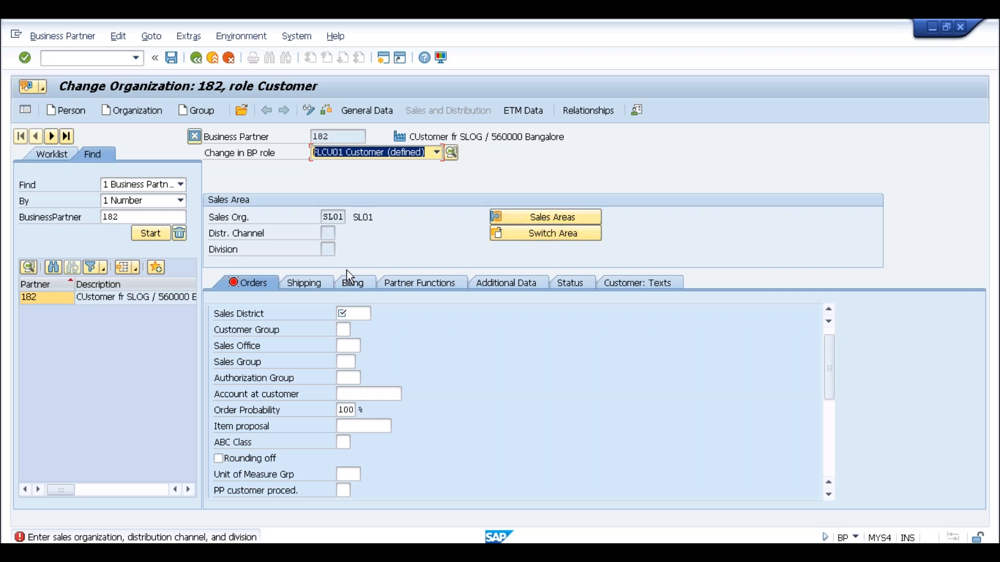
# Complete the SL01 sales area with distribution channel S1 and division S1.
pyautogui.click(526, 230)
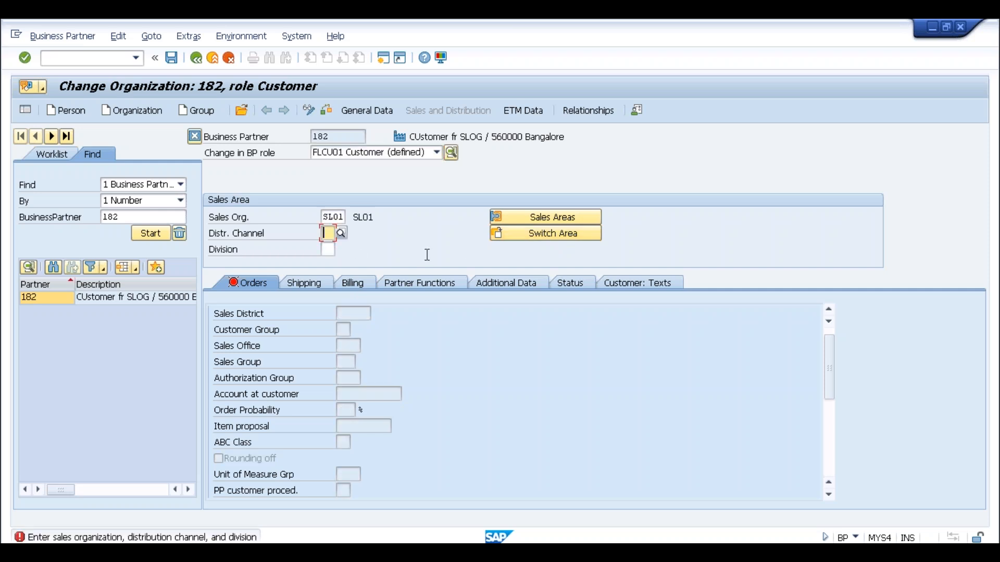
pyautogui.write('sl')
pyautogui.press('Tab')
pyautogui.write('sl')
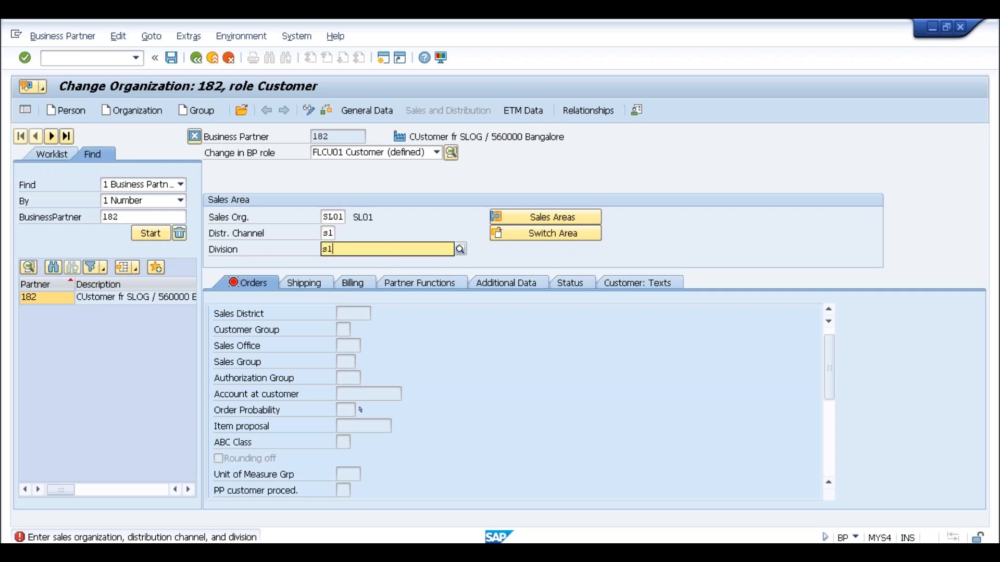
pyautogui.press('Return')
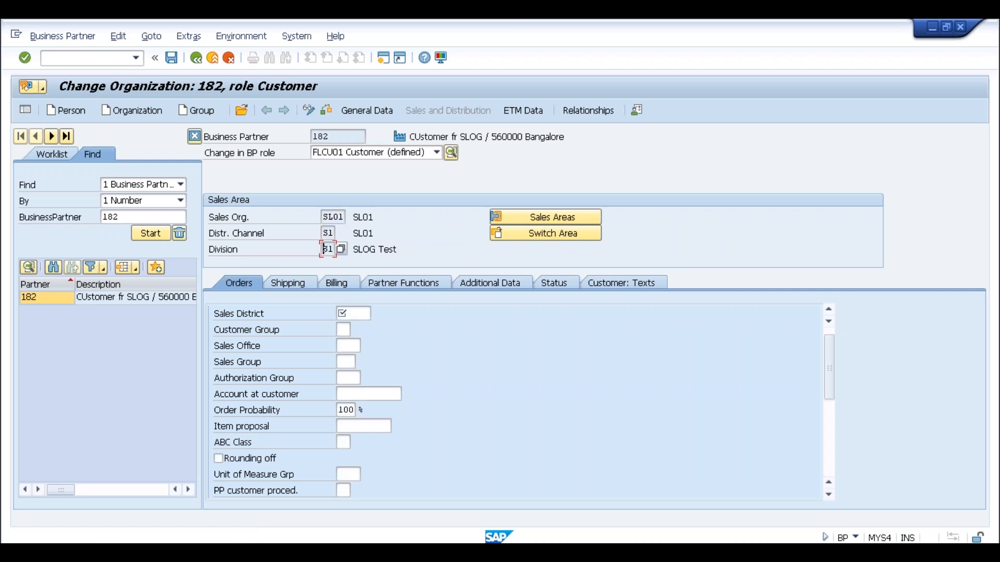
# Set Sales District to 000001 and Price Group to 01, then go to shipping data.
pyautogui.click(362, 312)
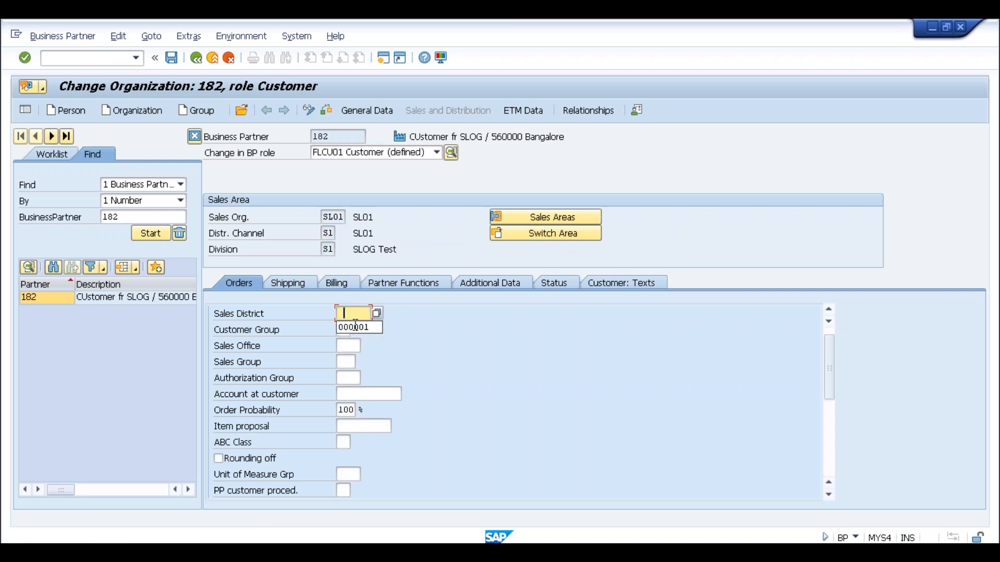
pyautogui.click(356, 327)
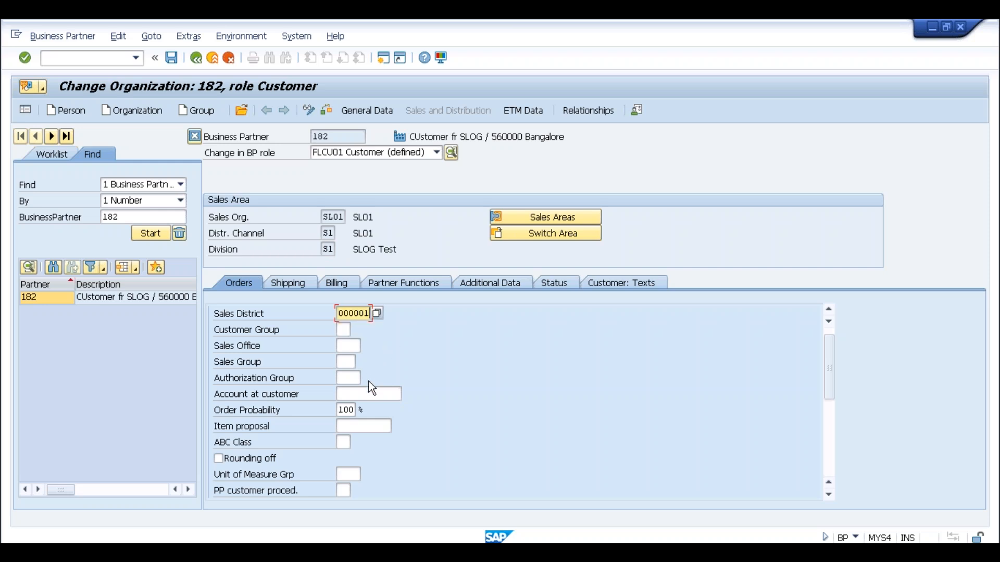
pyautogui.scroll(-3, 368, 381)
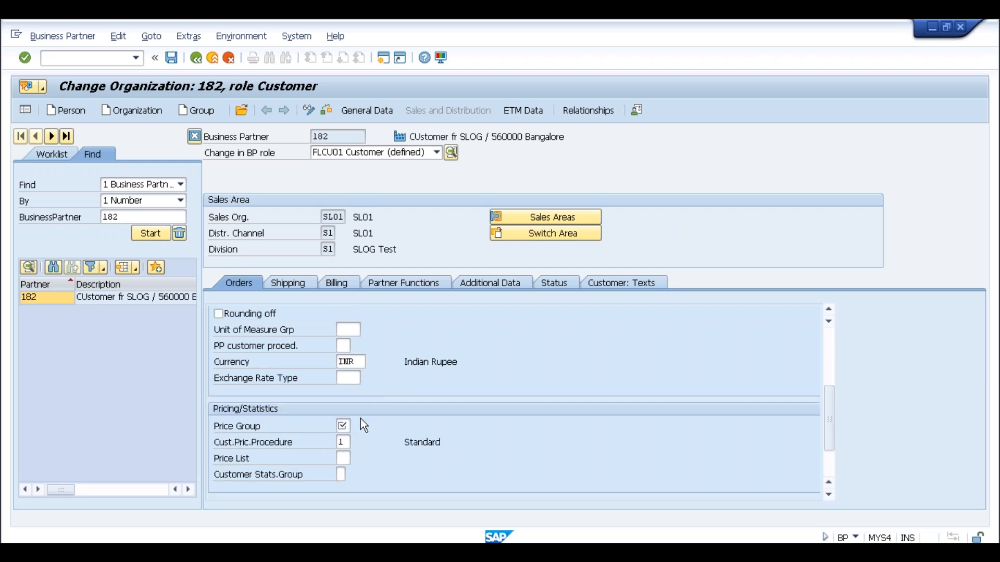
pyautogui.click(346, 427)
pyautogui.click(348, 444)
pyautogui.click(281, 285)
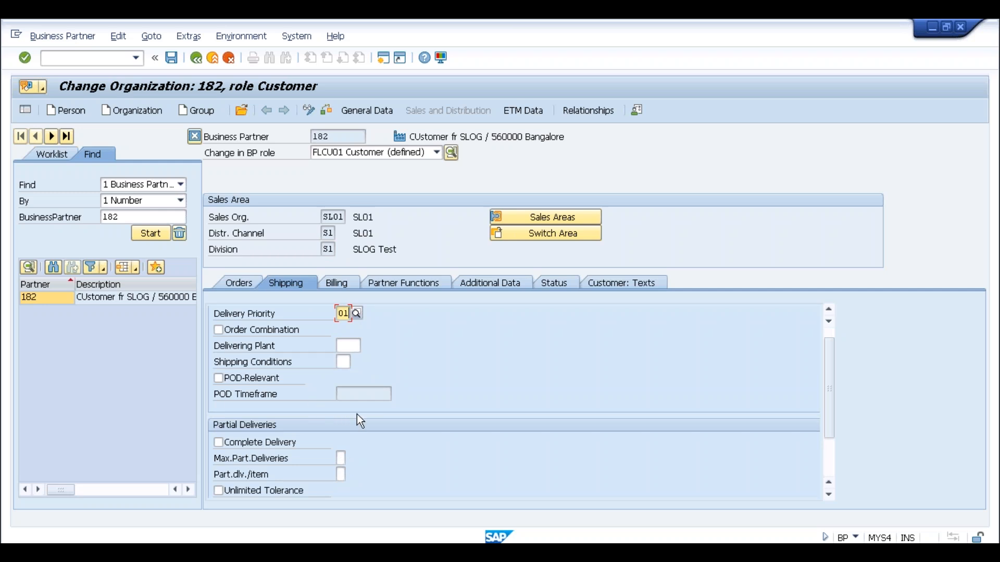
# Review shipping conditions and billing data, then save business partner 182.
pyautogui.scroll(-4, 357, 414)
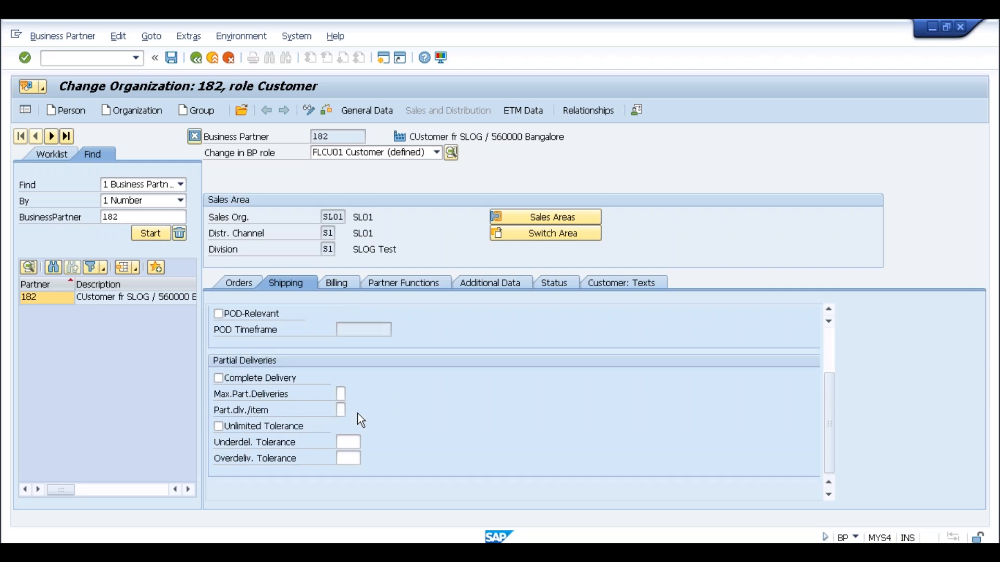
pyautogui.scroll(3, 358, 413)
pyautogui.scroll(1, 357, 414)
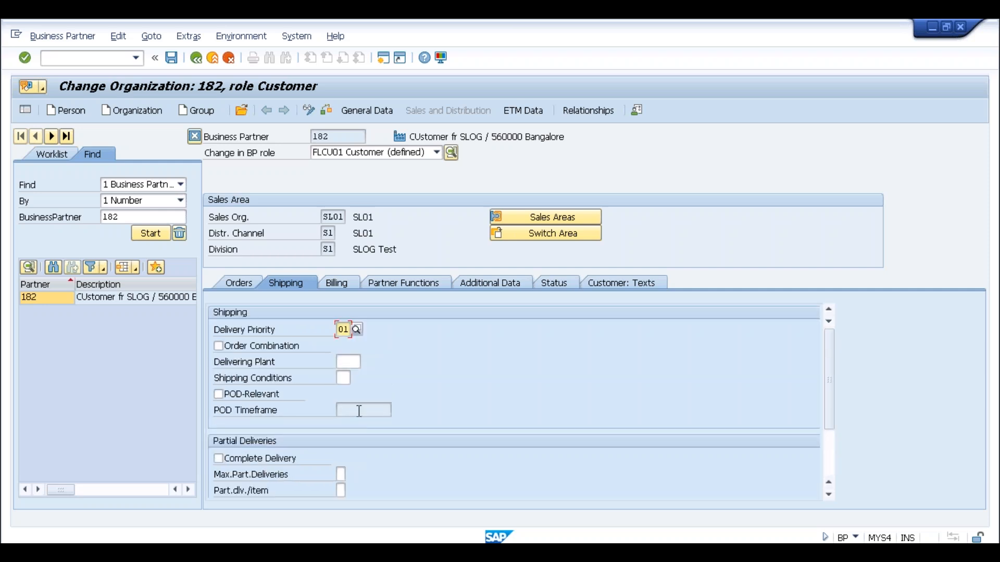
pyautogui.click(343, 378)
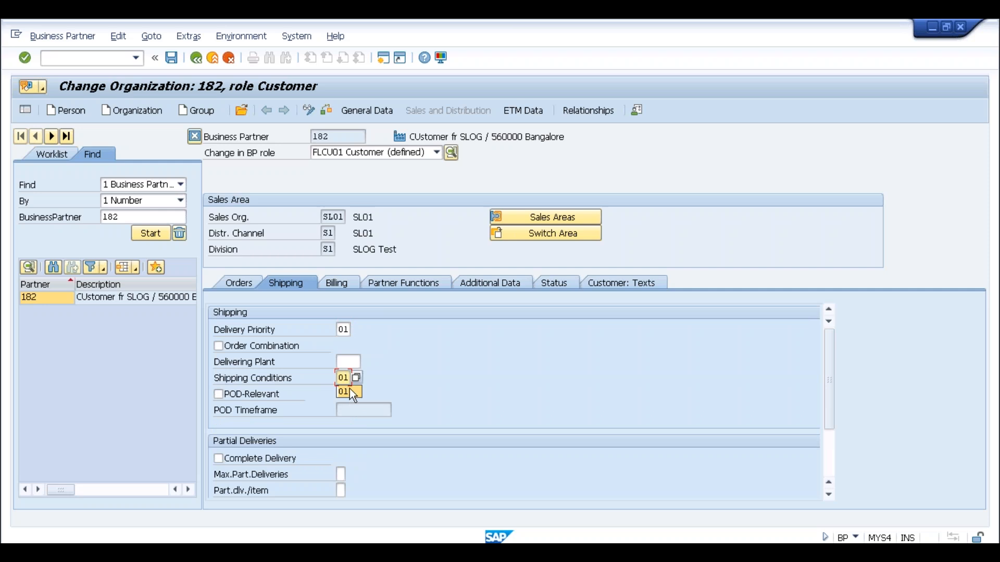
pyautogui.click(337, 284)
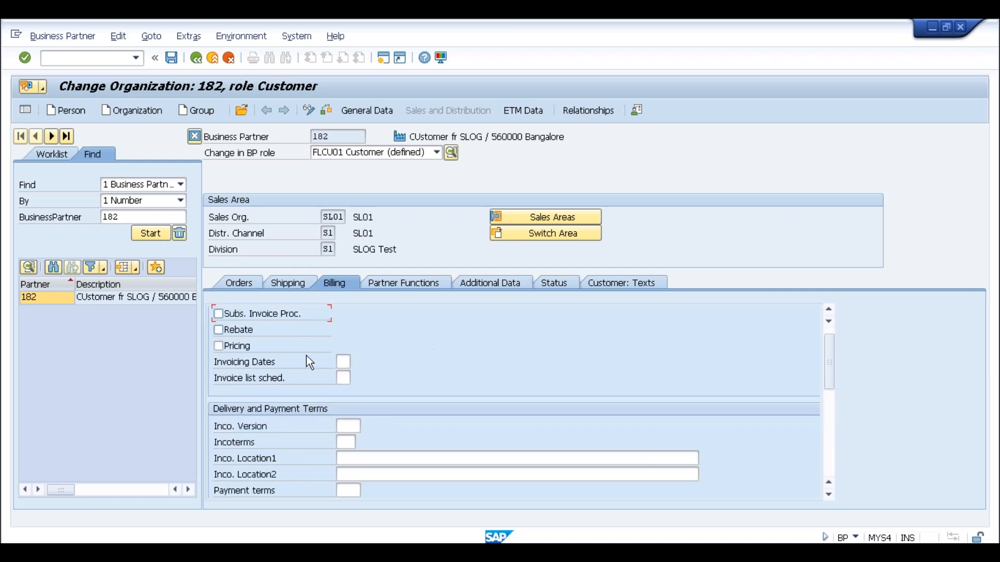
pyautogui.scroll(-5, 375, 392)
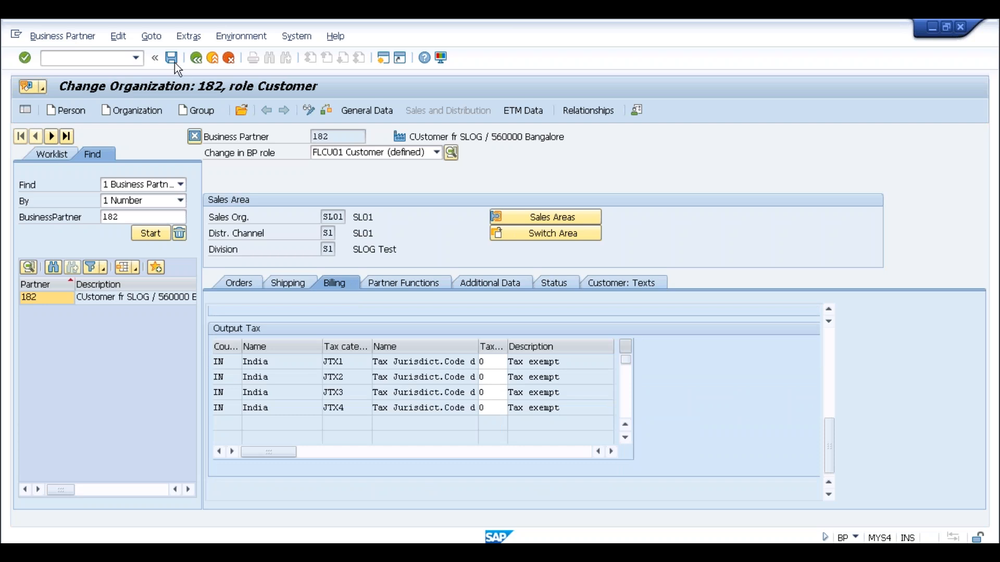
pyautogui.click(174, 60)
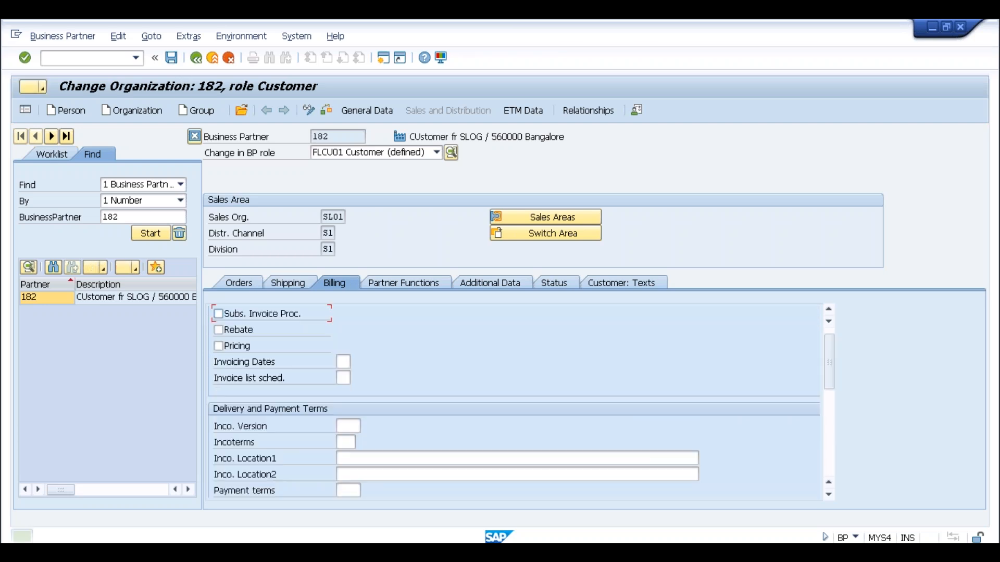
pyautogui.click(338, 217)
# Copy the Sales Org value SL01 and browse the BP roles, keeping Customer (defined).
pyautogui.moveTo(350, 219); pyautogui.dragTo(359, 237)
pyautogui.hotkey('ctrl', 'c')
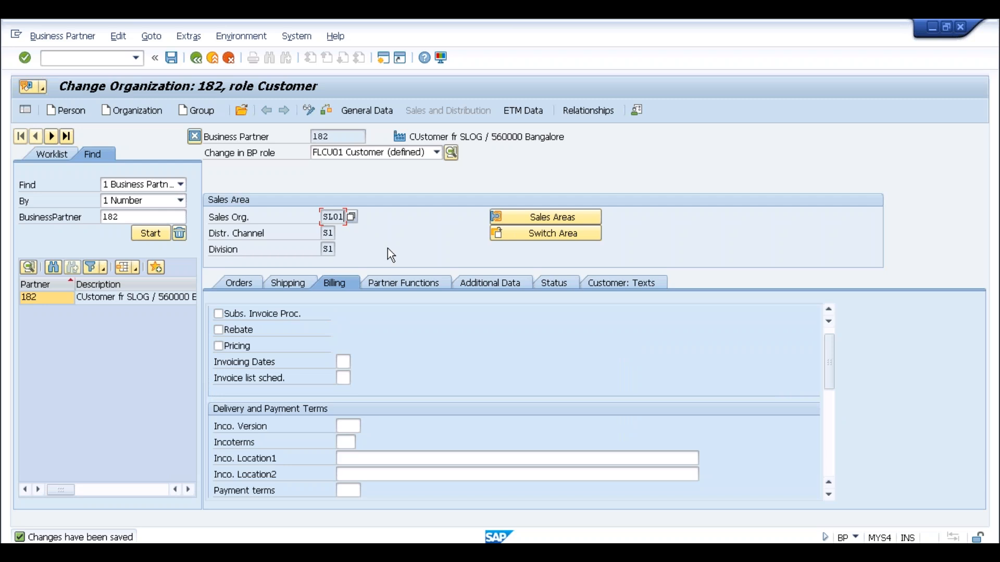
pyautogui.click(379, 155)
pyautogui.click(436, 167)
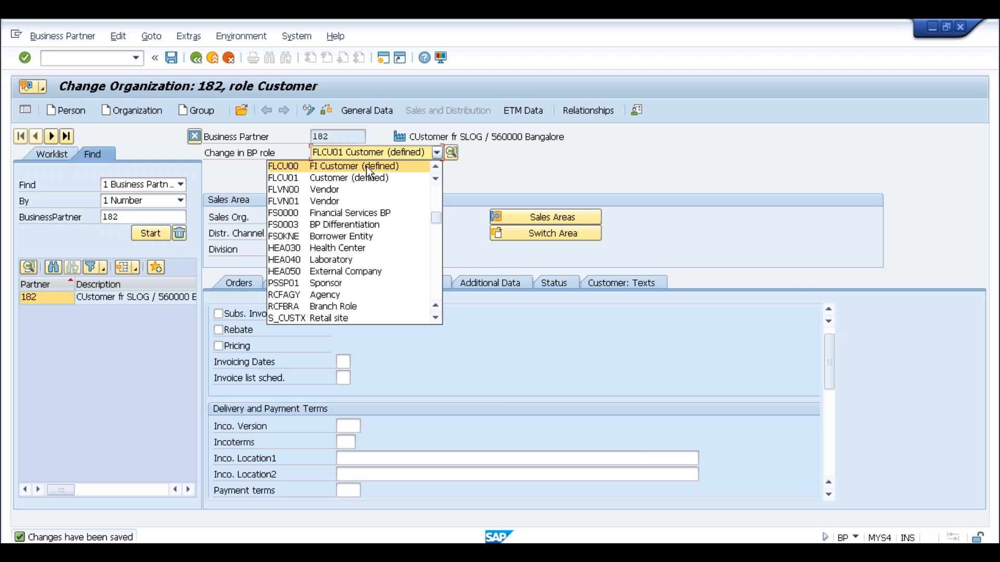
pyautogui.click(435, 165)
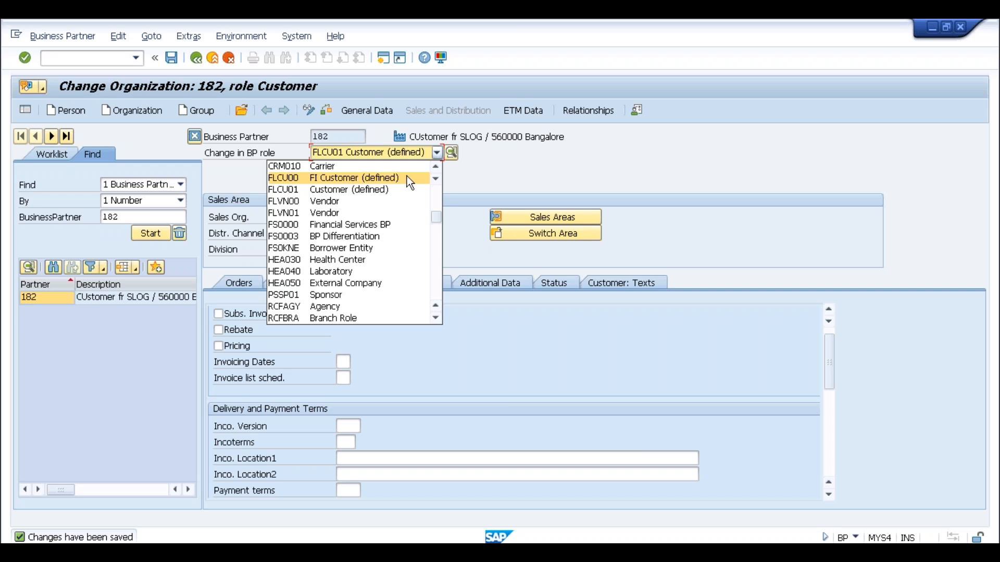
pyautogui.click(478, 178)
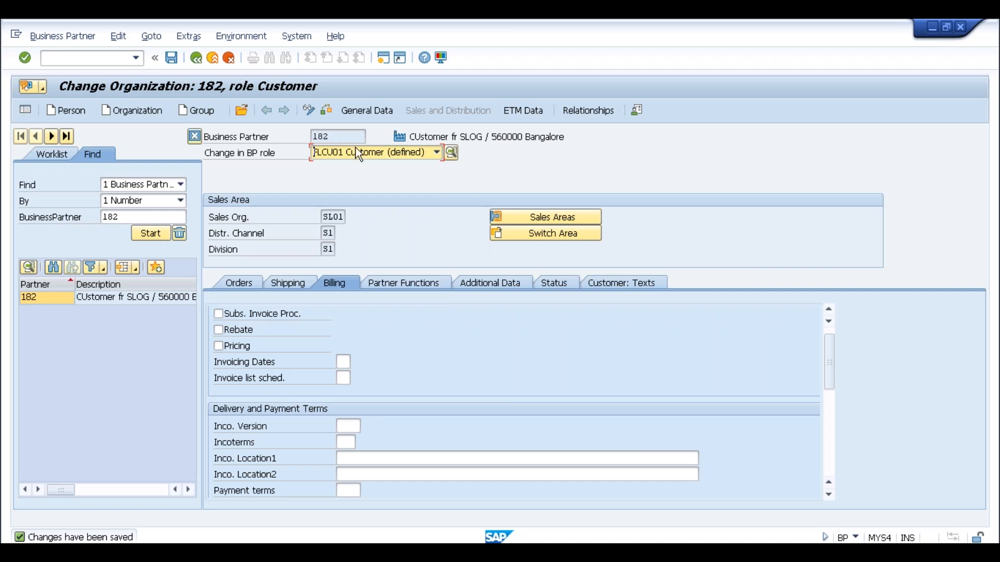
# Change partner 182's role to FLCU00 FI Customer (defined).
pyautogui.click(339, 137)
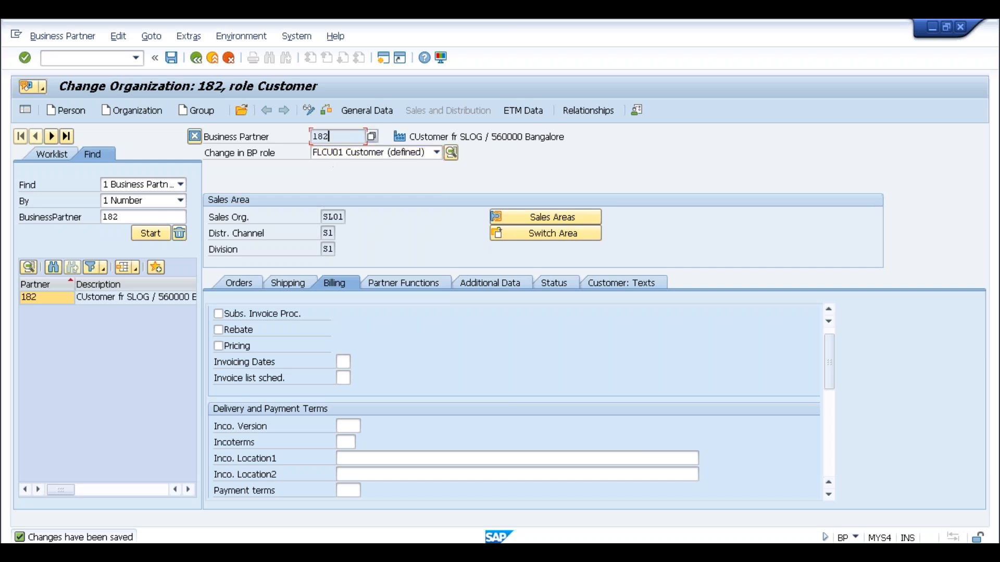
pyautogui.click(408, 152)
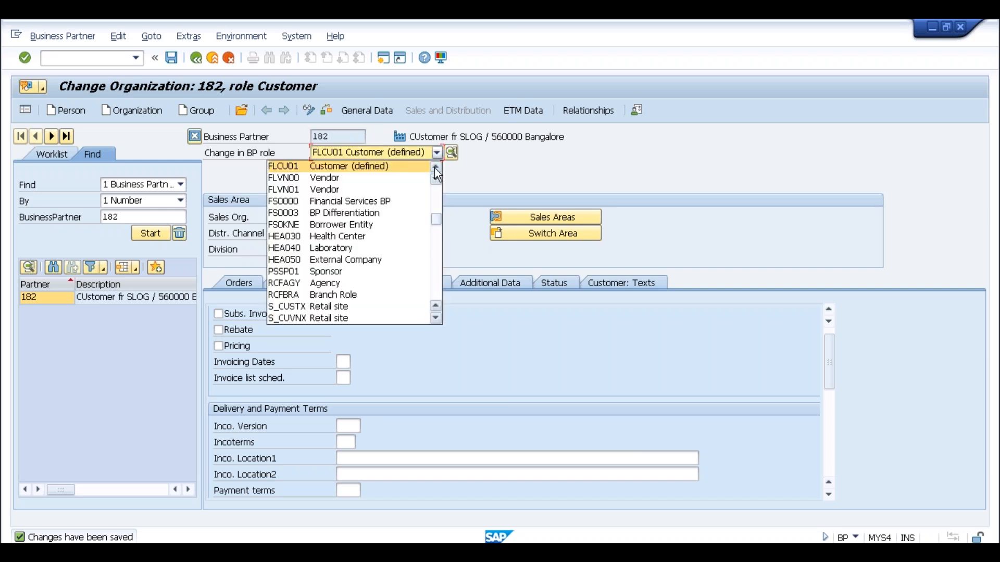
pyautogui.click(435, 167)
pyautogui.click(389, 166)
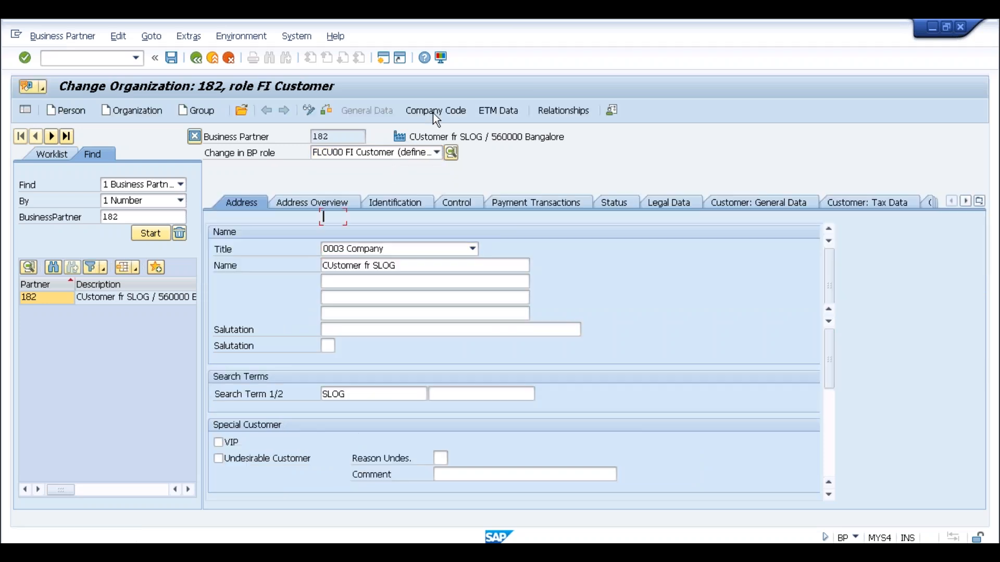
# Show partner 182's company code data and inspect customer 11 and partner number 182.
pyautogui.click(433, 112)
pyautogui.moveTo(339, 233); pyautogui.dragTo(319, 233)
pyautogui.click(320, 232)
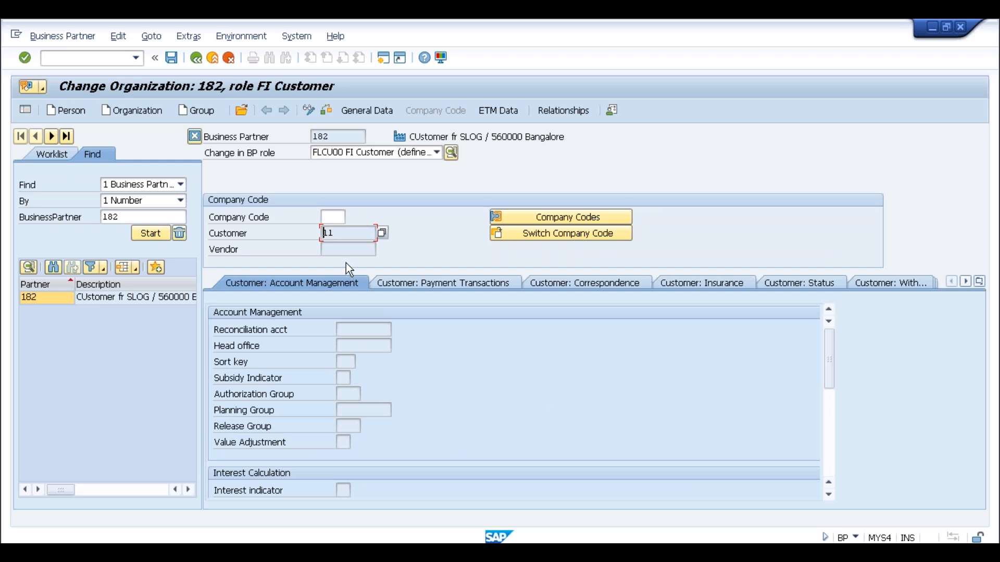
pyautogui.click(339, 136)
pyautogui.moveTo(331, 136); pyautogui.dragTo(312, 136)
pyautogui.click(313, 136)
pyautogui.click(366, 153)
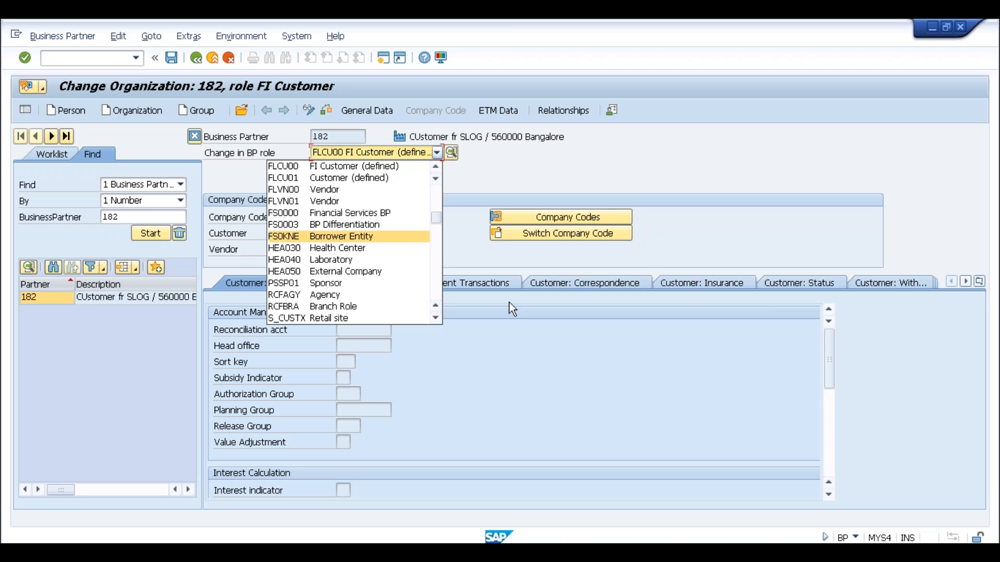
# Page through the BP role list unchanged, then open a blank Create Organization form.
pyautogui.click(436, 249)
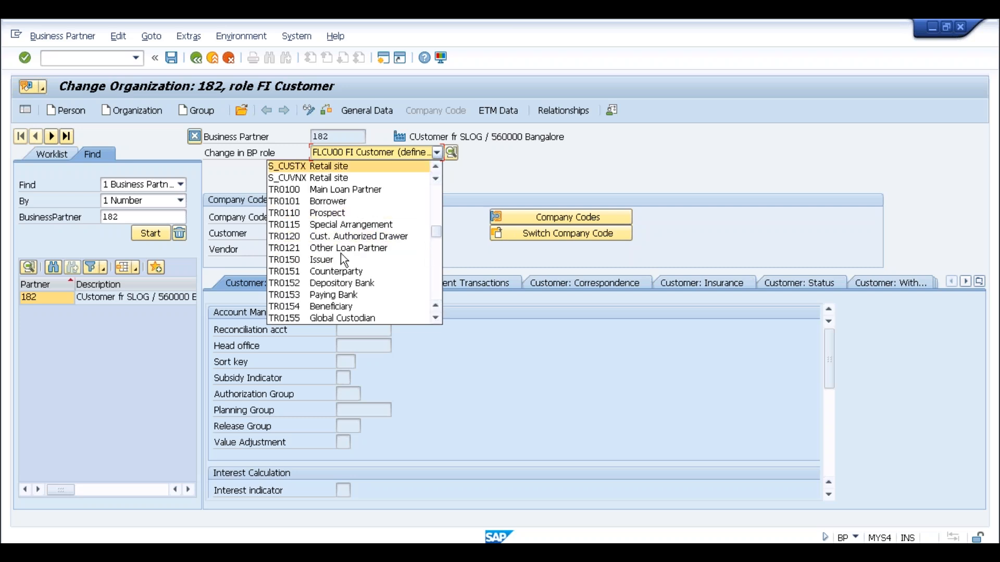
pyautogui.click(436, 247)
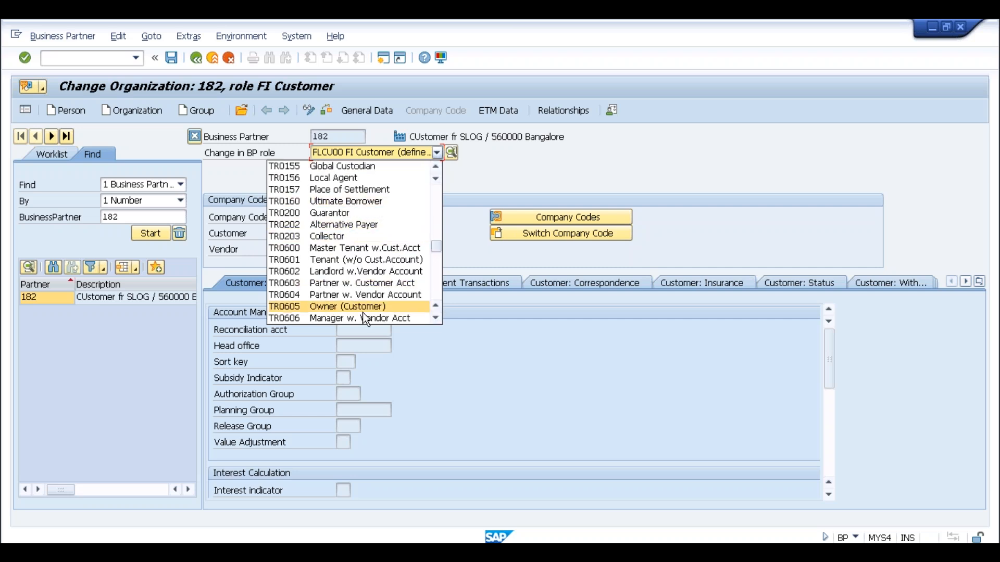
pyautogui.click(434, 275)
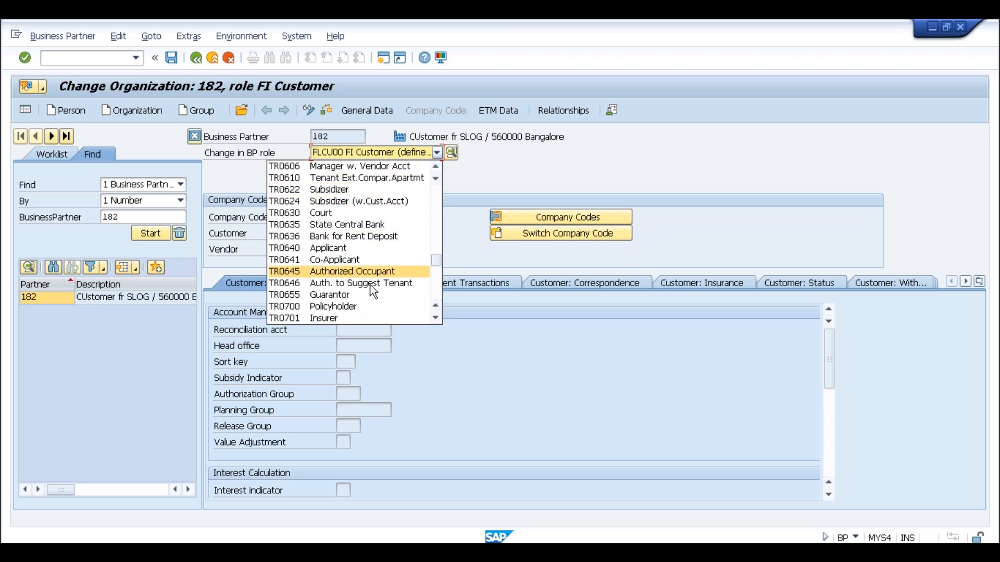
pyautogui.click(436, 276)
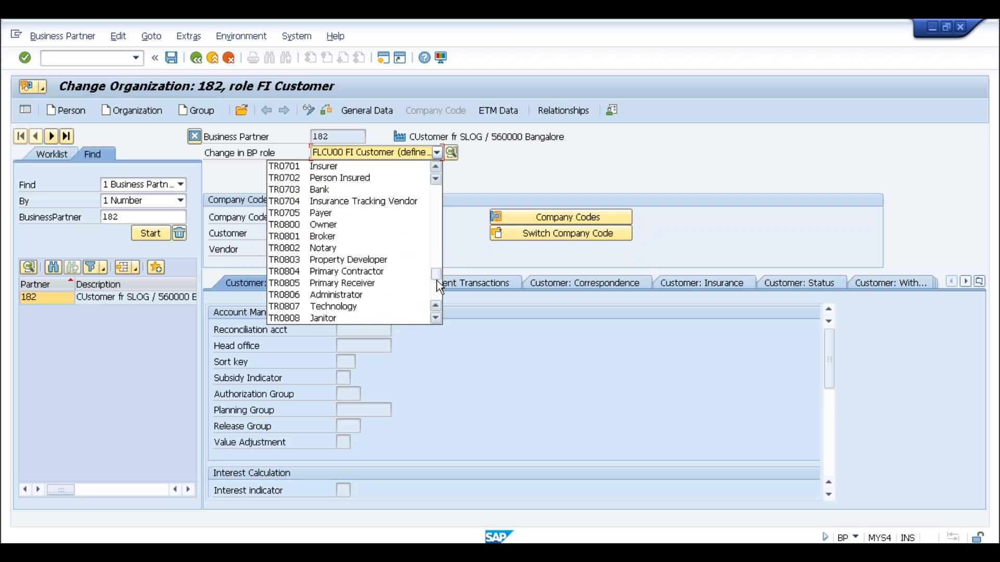
pyautogui.click(436, 294)
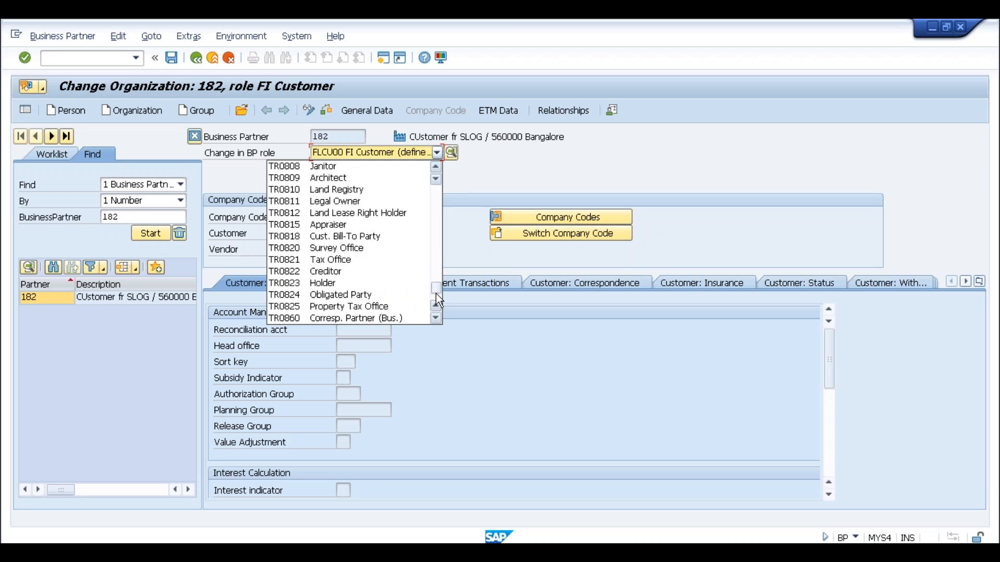
pyautogui.click(472, 182)
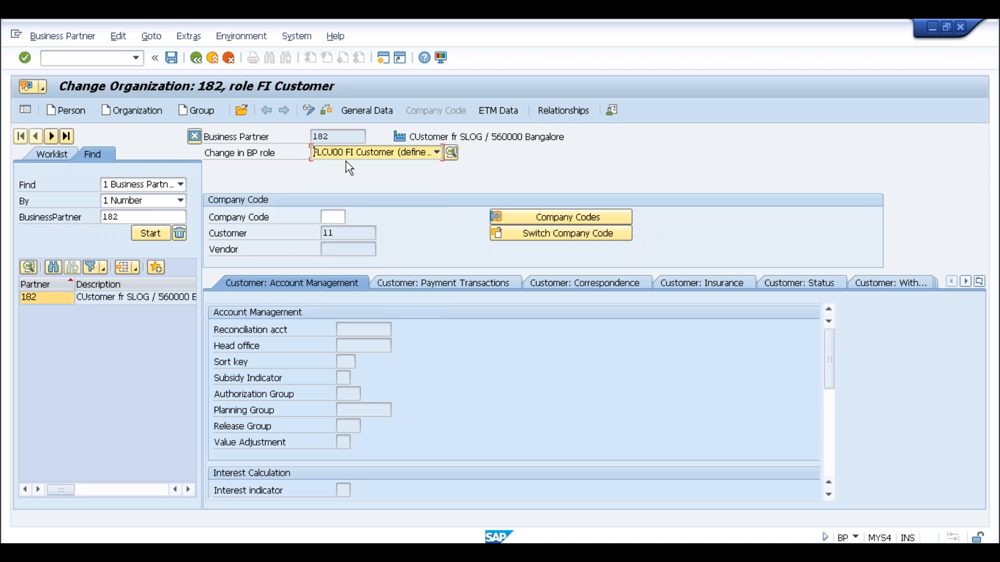
pyautogui.click(137, 117)
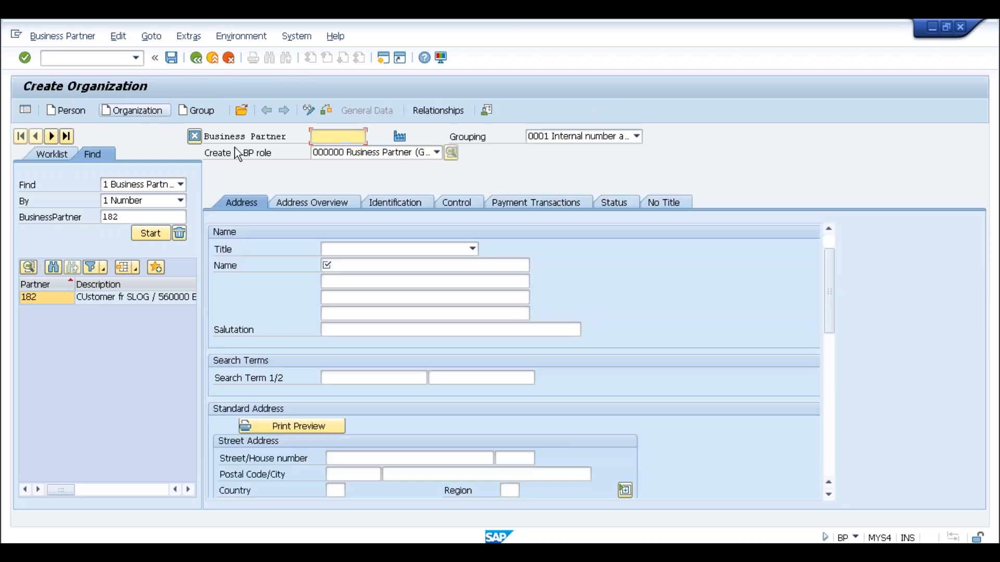
pyautogui.click(580, 141)
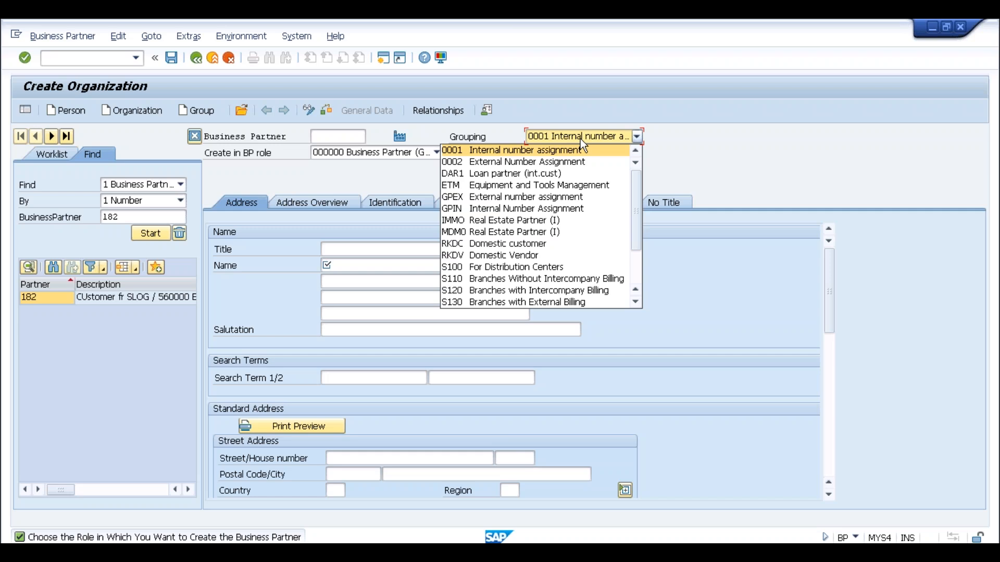
pyautogui.click(438, 127)
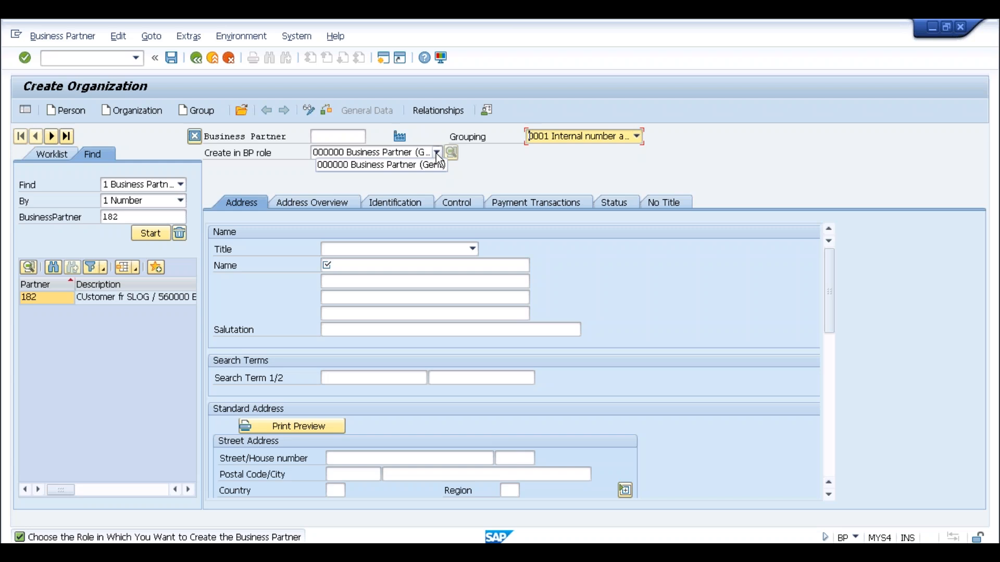
pyautogui.click(436, 153)
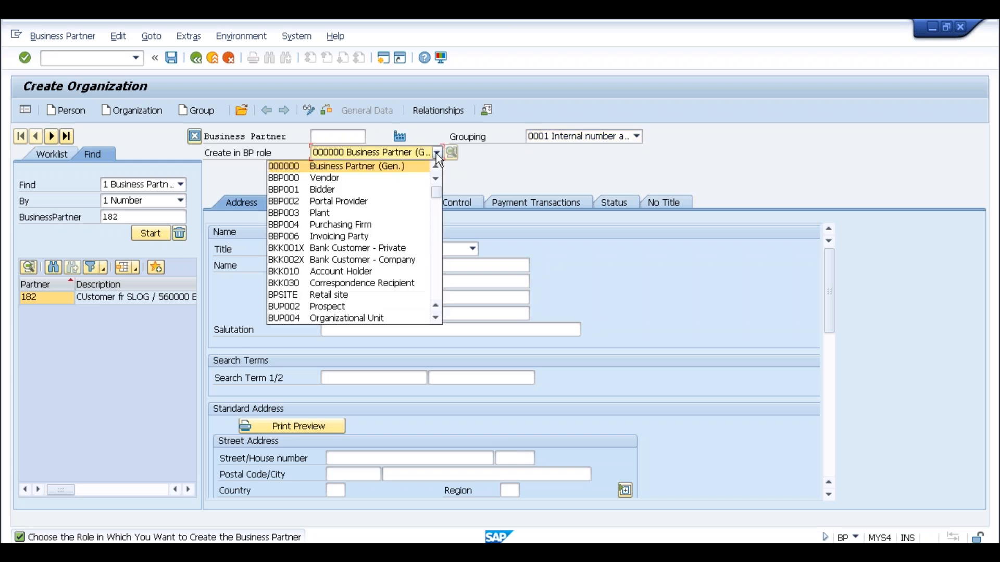
pyautogui.click(436, 153)
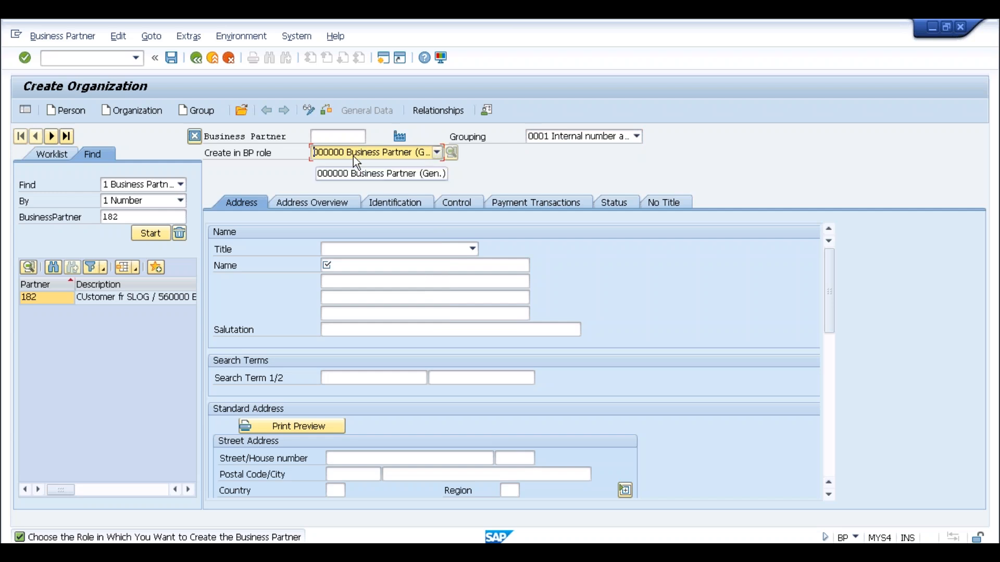
pyautogui.click(473, 249)
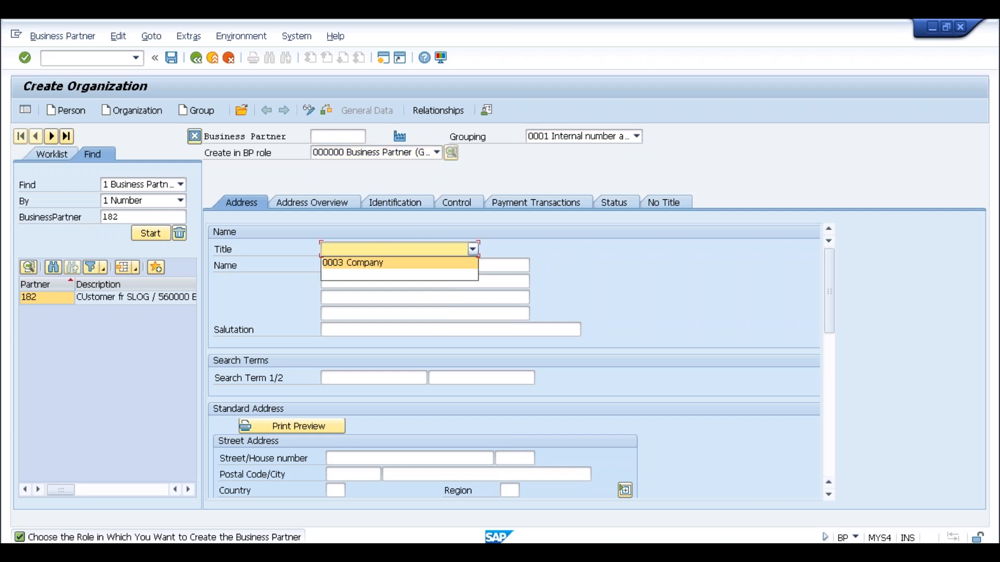
# Enter title 0003 Company, organization name Test and search term Test.
pyautogui.click(368, 263)
pyautogui.click(355, 267)
pyautogui.write('est')
pyautogui.press('Left')
pyautogui.press('Left')
pyautogui.press('Left')
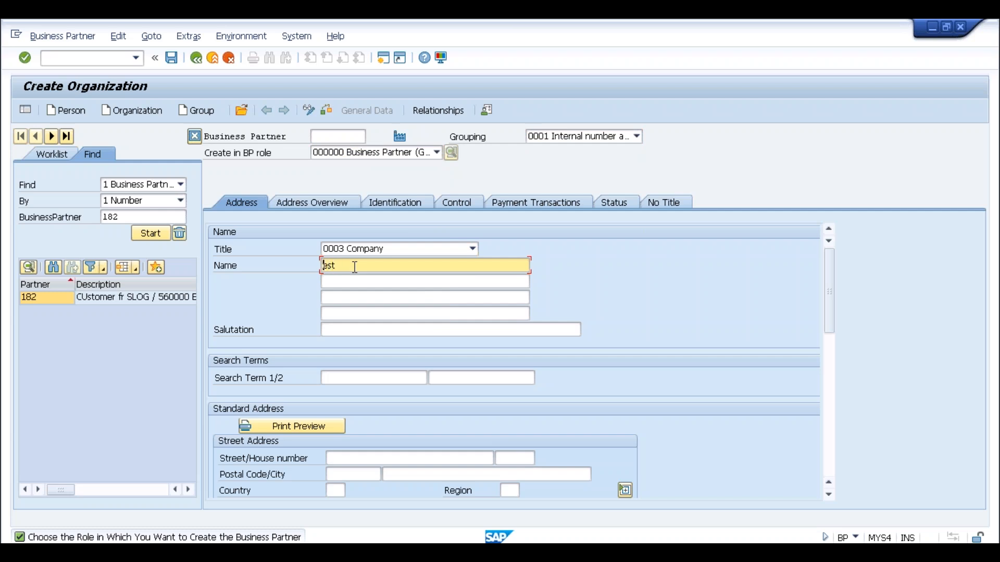
pyautogui.write('T')
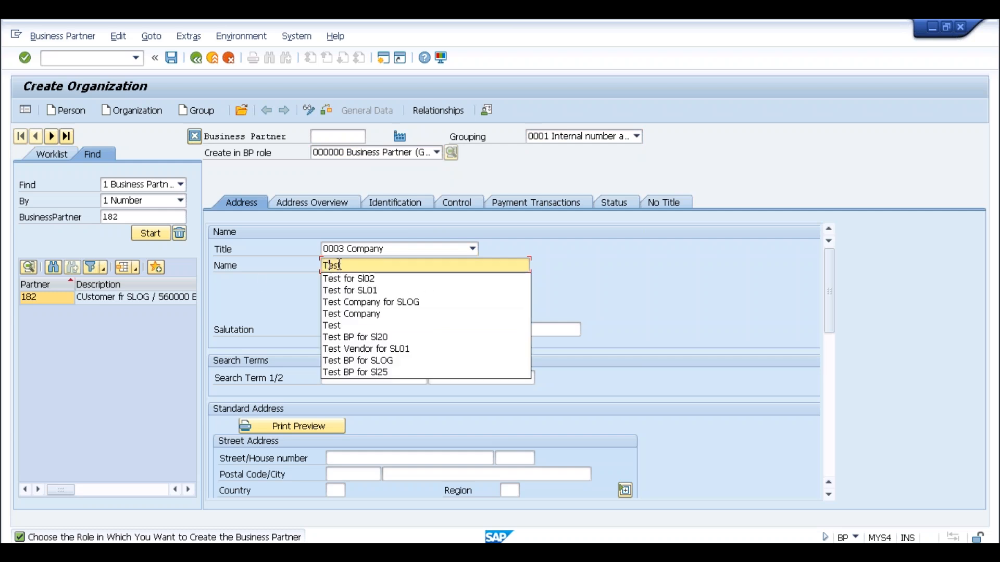
pyautogui.click(260, 284)
pyautogui.click(415, 381)
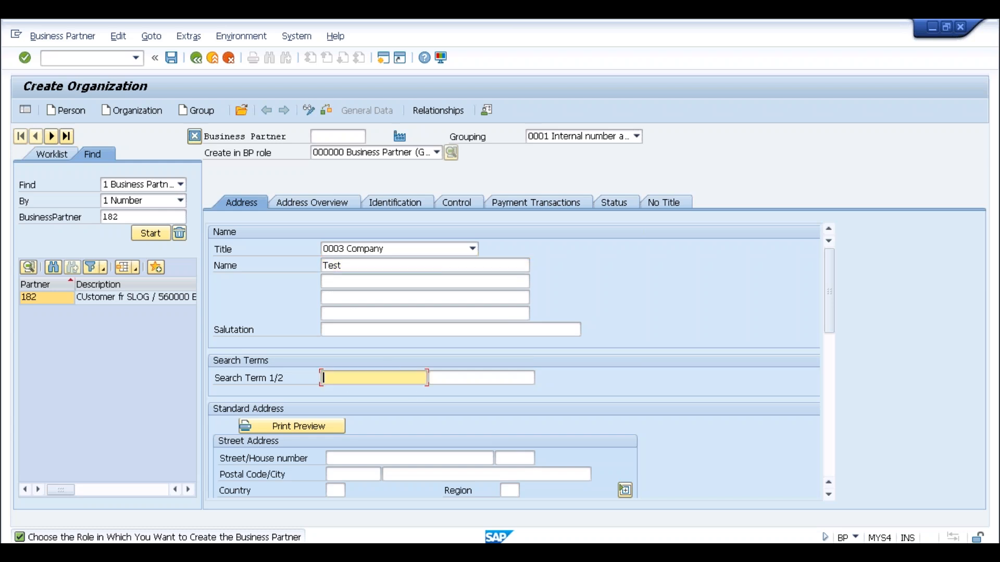
pyautogui.write('Test')
# Review the Address tab fields and save the new organization Test.
pyautogui.click(375, 457)
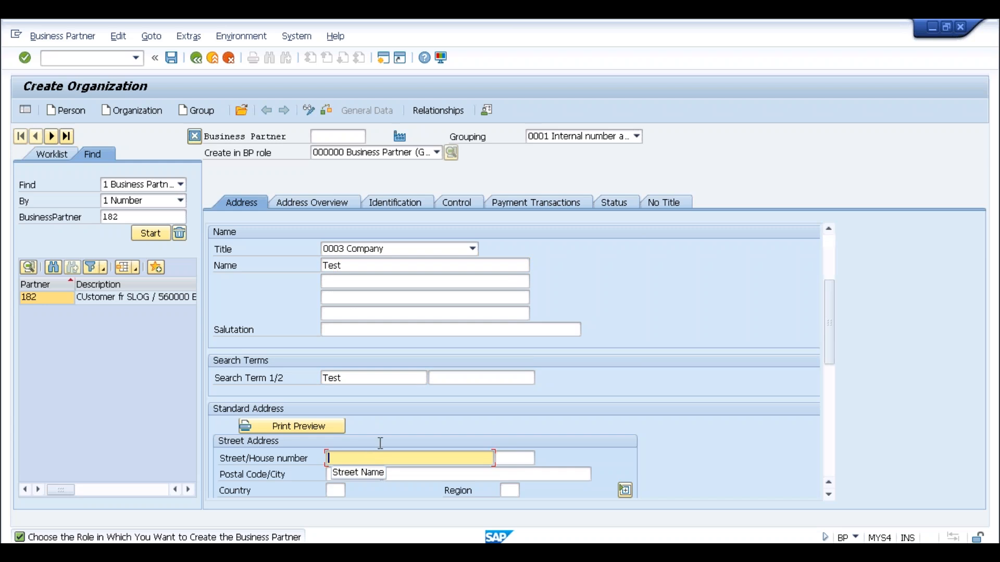
pyautogui.scroll(-5, 381, 440)
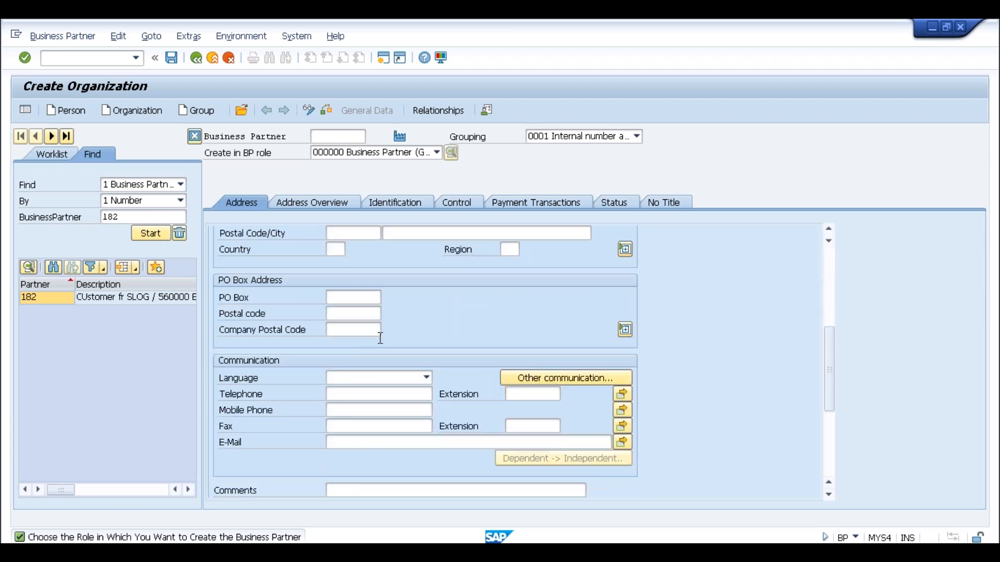
pyautogui.scroll(6, 380, 338)
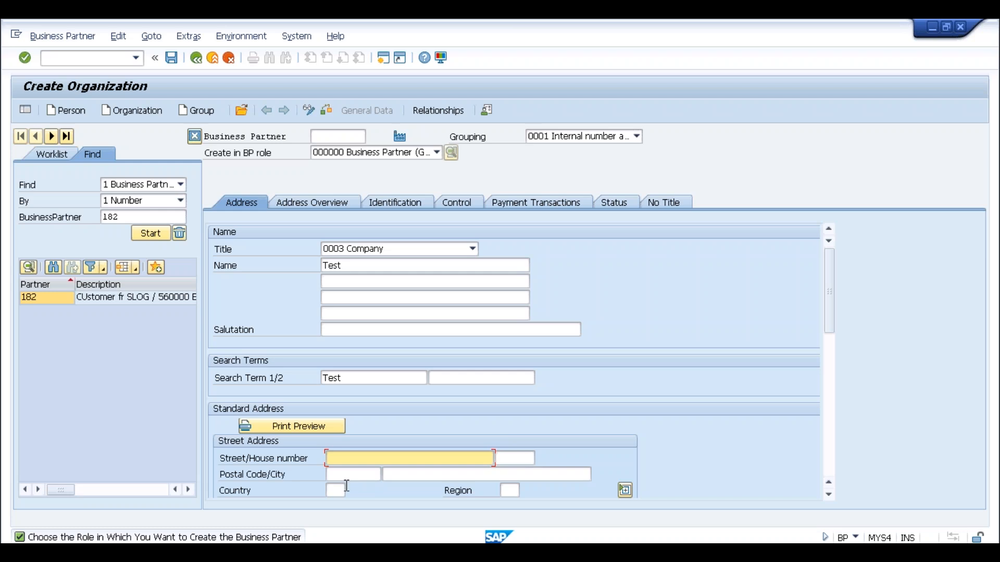
pyautogui.scroll(-2, 399, 475)
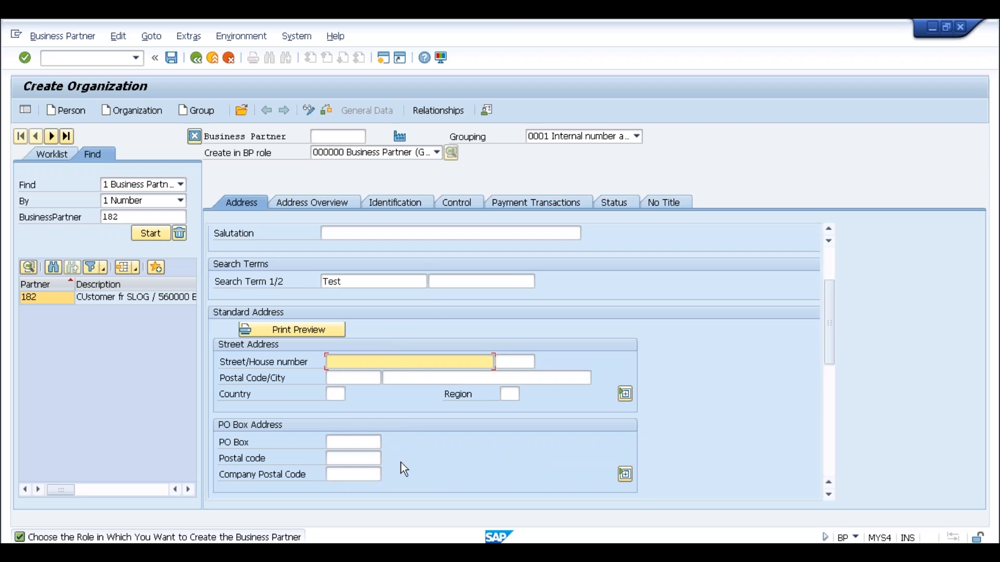
pyautogui.scroll(2, 398, 469)
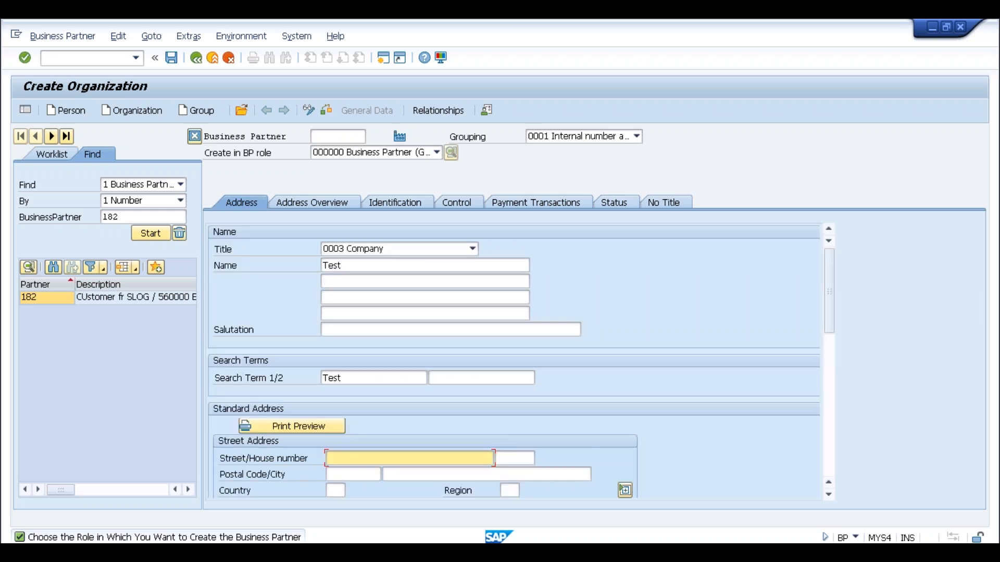
pyautogui.click(171, 58)
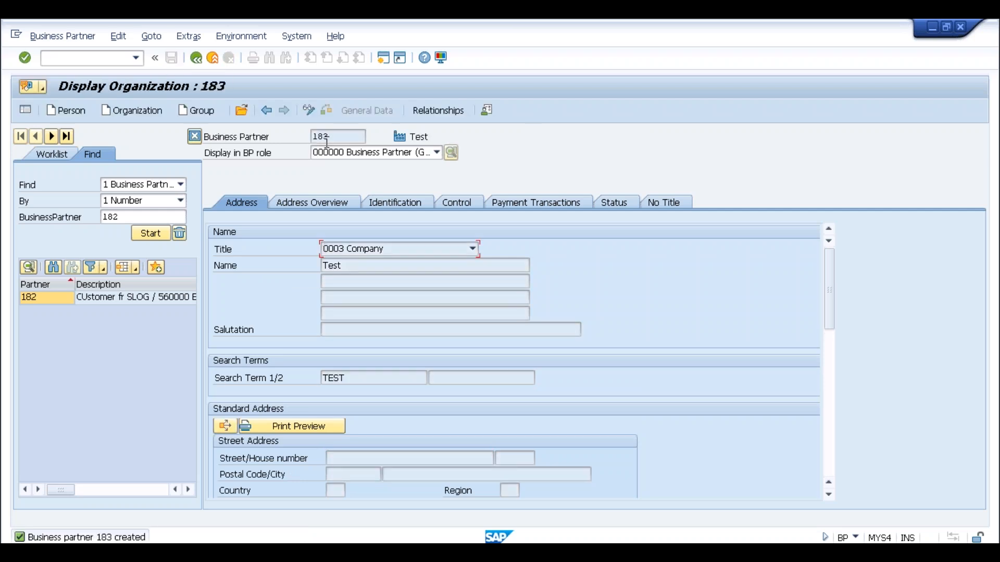
pyautogui.click(354, 136)
pyautogui.click(315, 202)
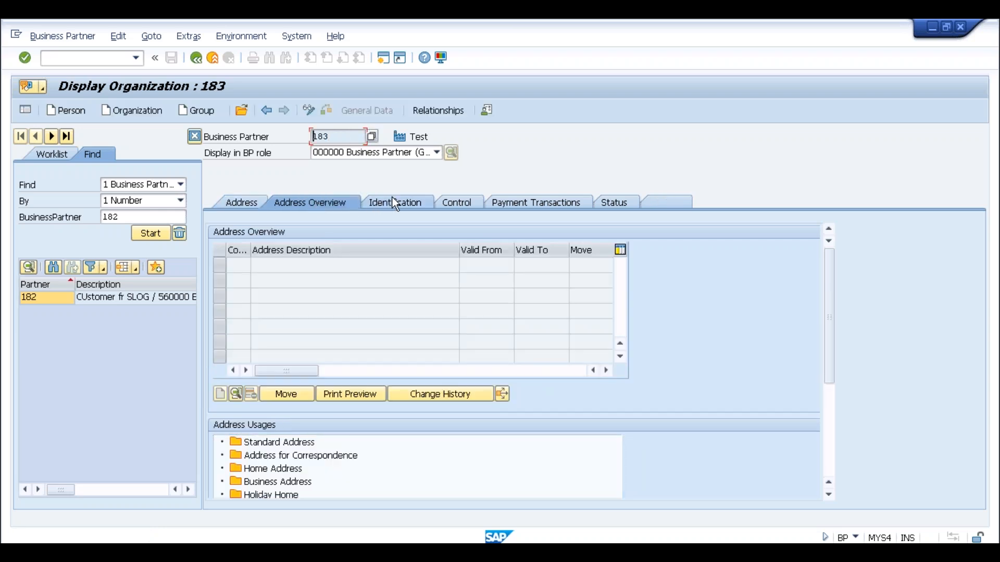
pyautogui.click(396, 203)
pyautogui.click(466, 204)
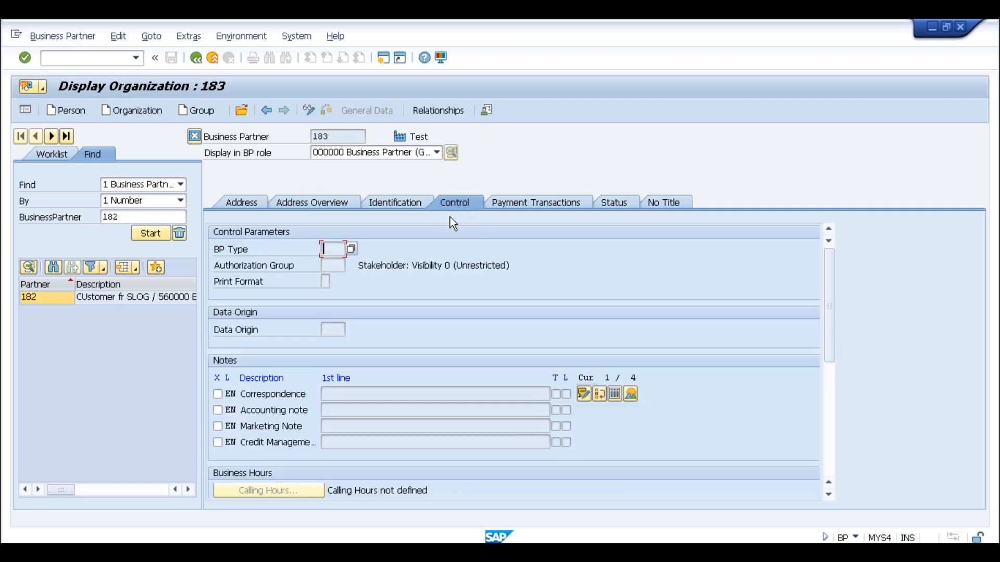
pyautogui.click(528, 204)
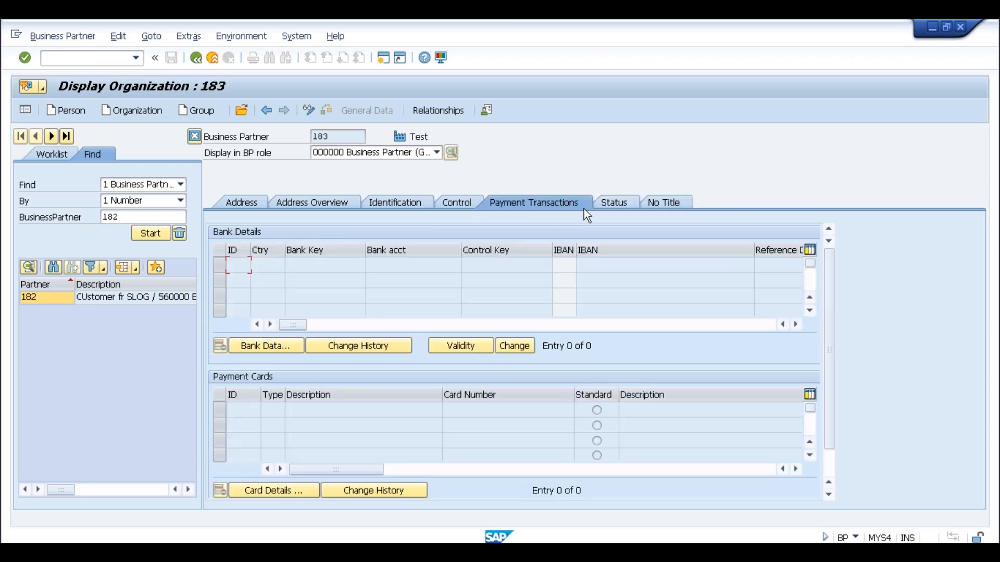
pyautogui.click(608, 204)
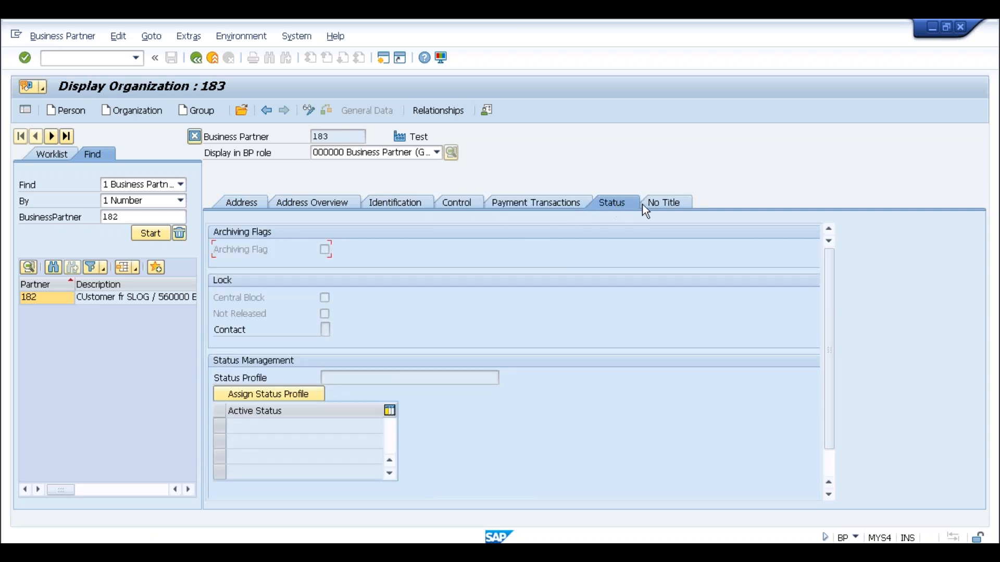
pyautogui.click(664, 208)
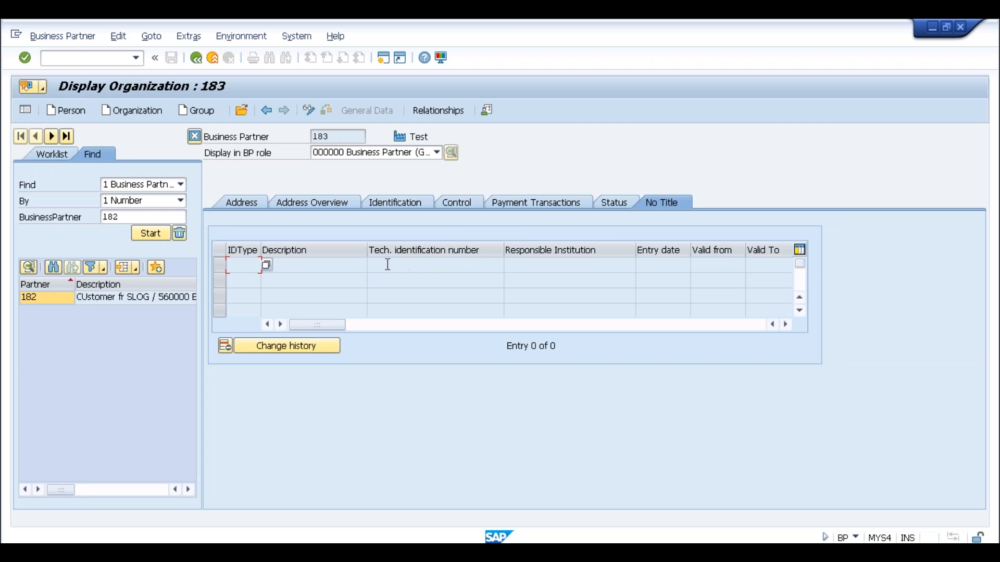
pyautogui.click(250, 204)
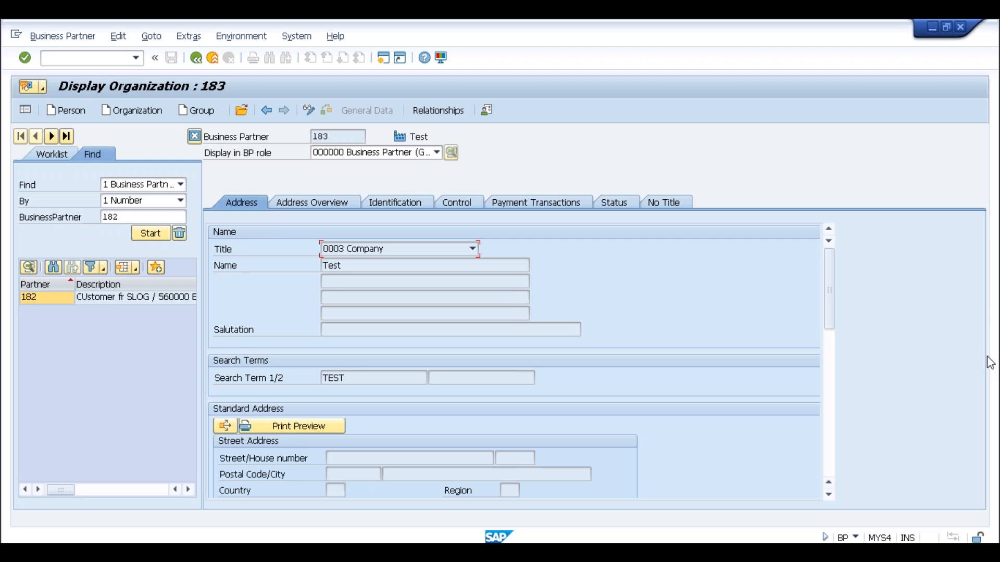
# Switch organization 183 into change mode, leaving the BP role at 000000 Business Partner.
pyautogui.click(101, 58)
pyautogui.click(423, 156)
pyautogui.click(423, 163)
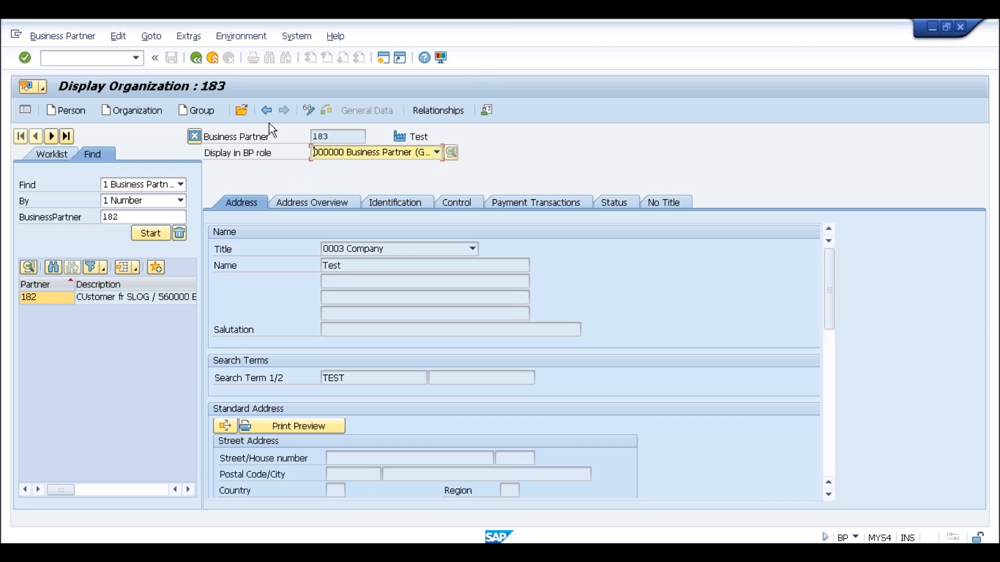
pyautogui.click(309, 110)
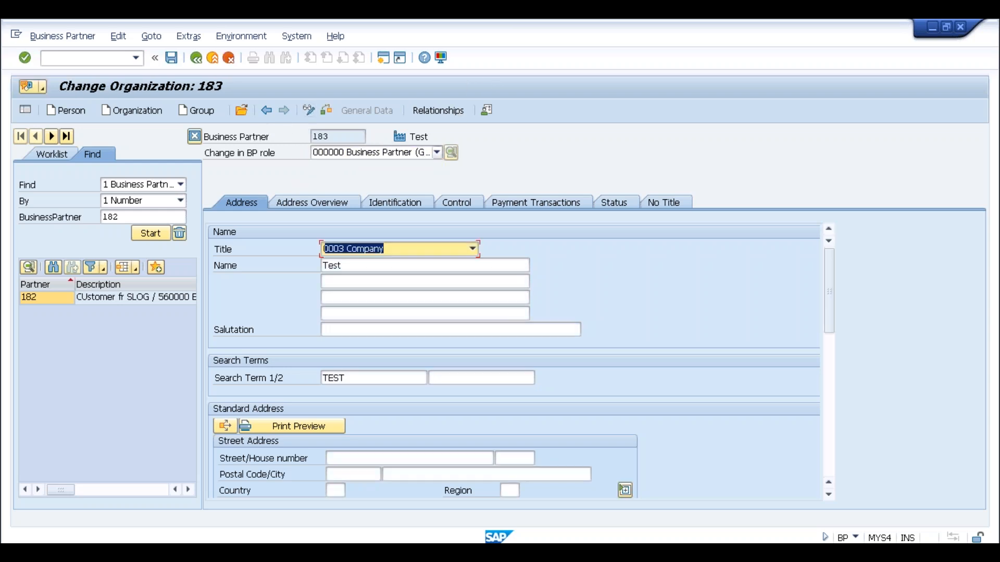
pyautogui.click(406, 152)
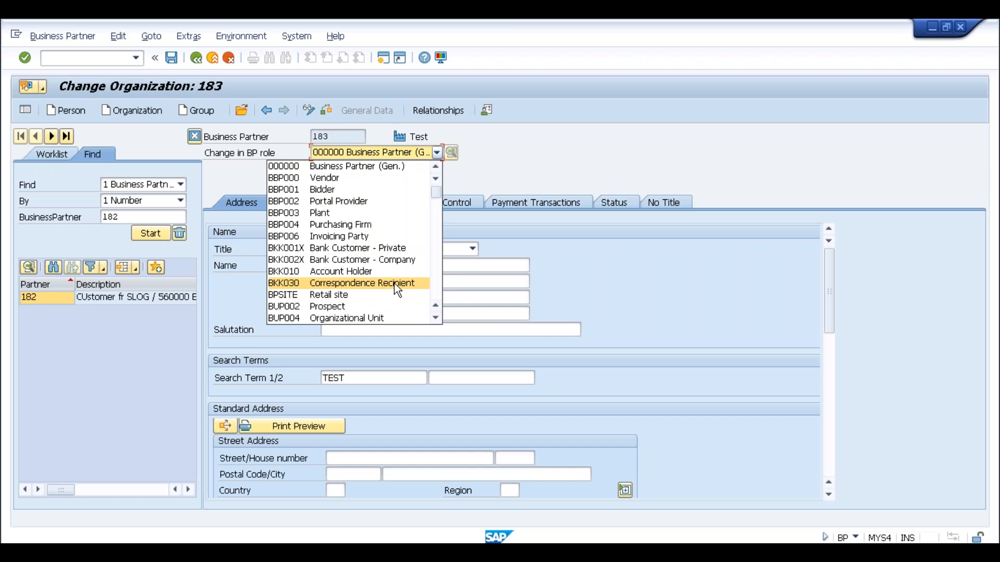
pyautogui.click(437, 261)
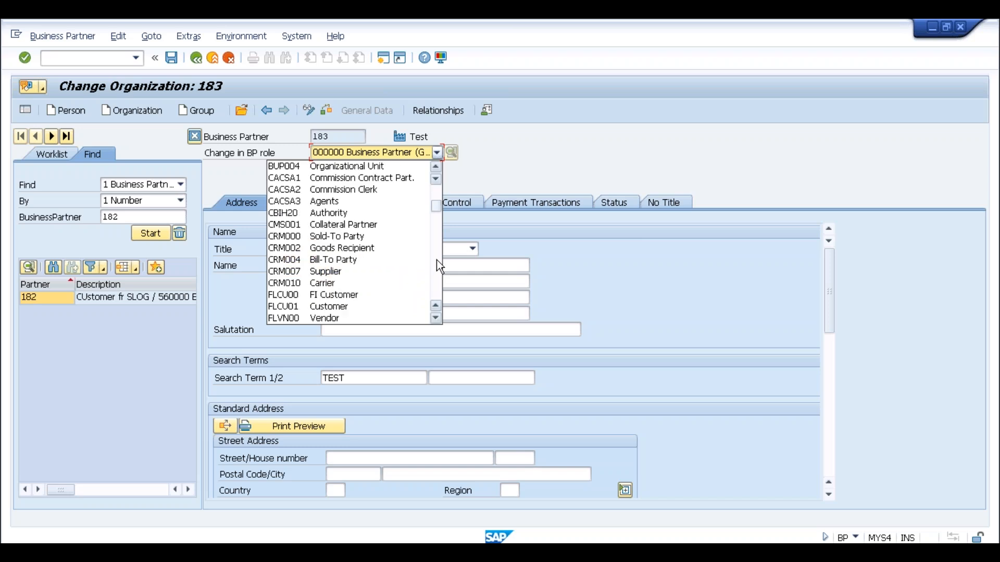
pyautogui.click(436, 260)
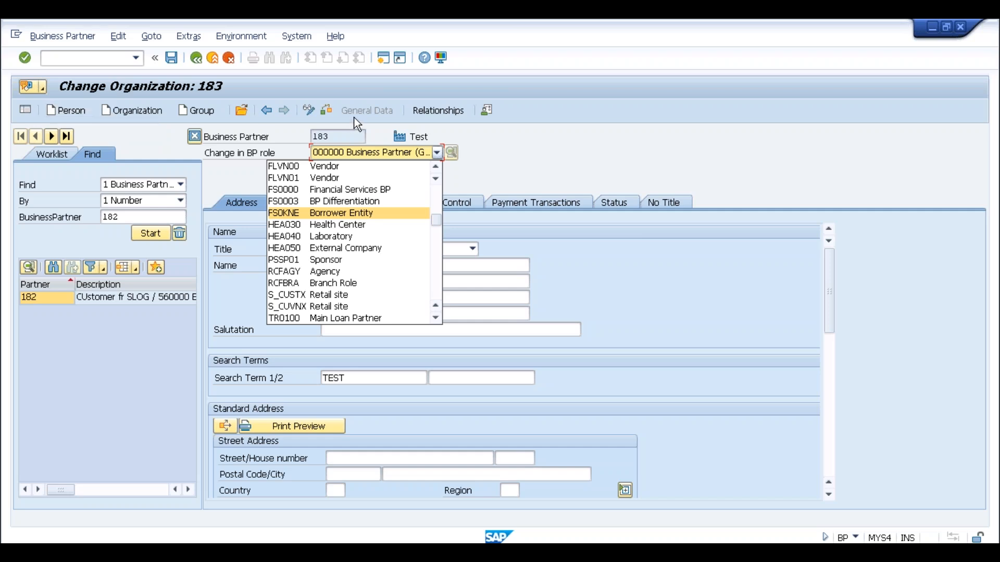
pyautogui.click(360, 135)
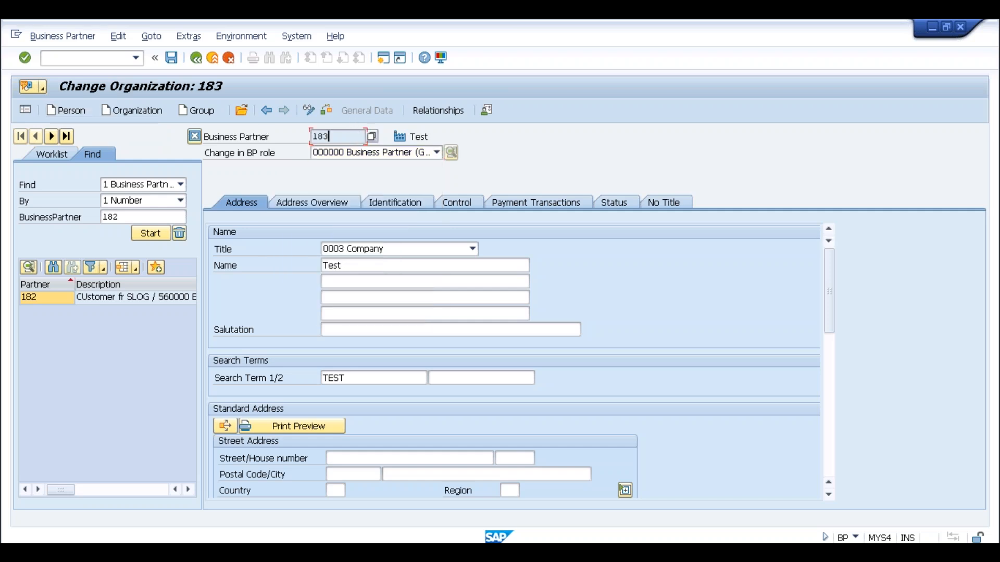
# Start typing a /n transaction command in the command field.
pyautogui.click(67, 59)
pyautogui.write('/')
# Run /nspro and expand Cross-Application Components > Master Data Synchronization > Customer/Vendor Integration.
pyautogui.write('nspro')
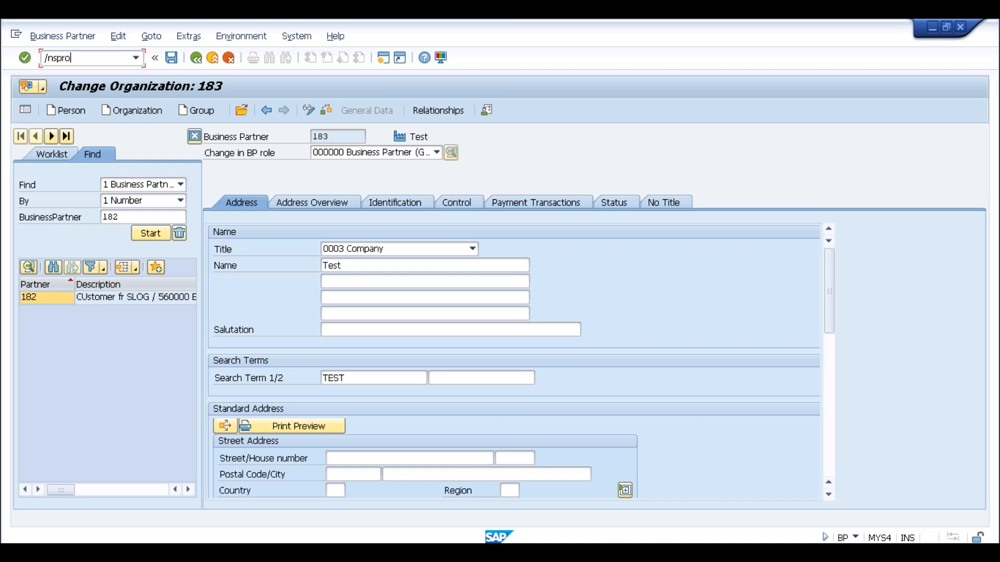
pyautogui.press('Return')
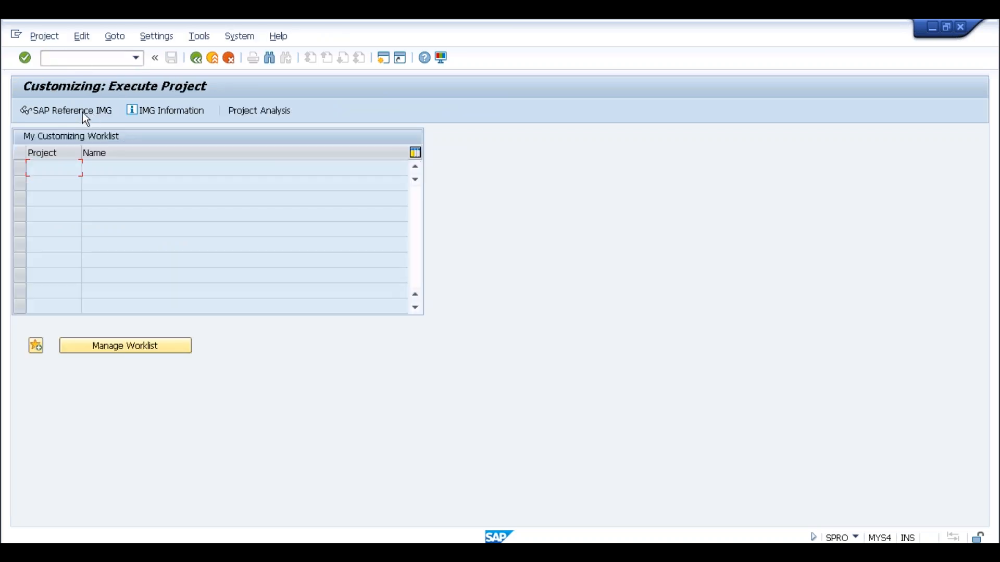
pyautogui.click(79, 113)
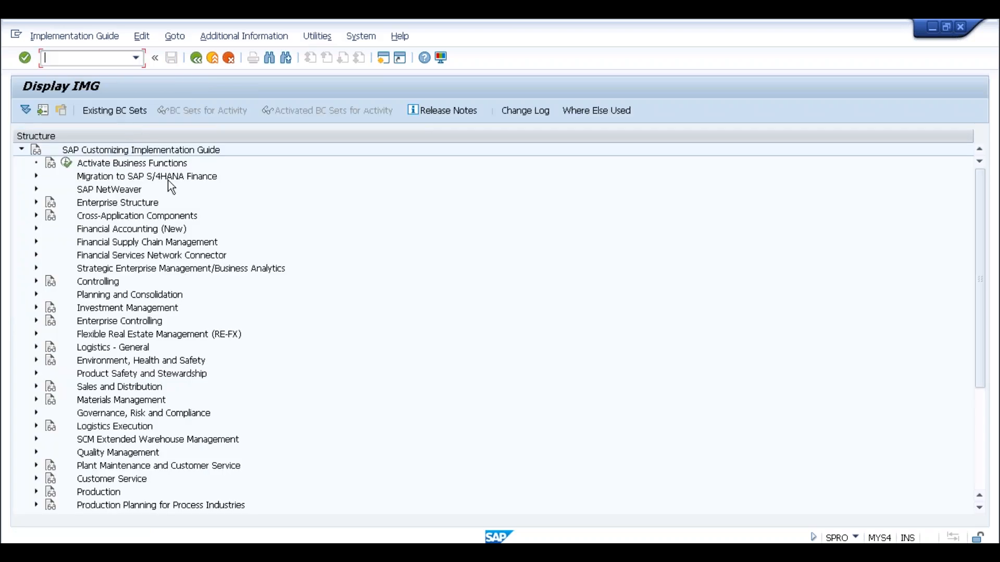
pyautogui.click(100, 219)
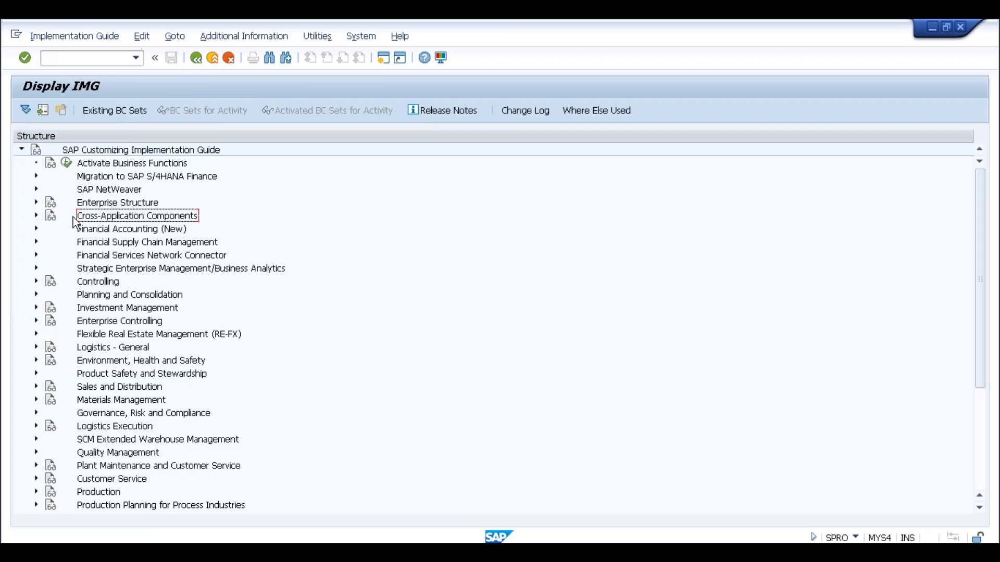
pyautogui.click(35, 215)
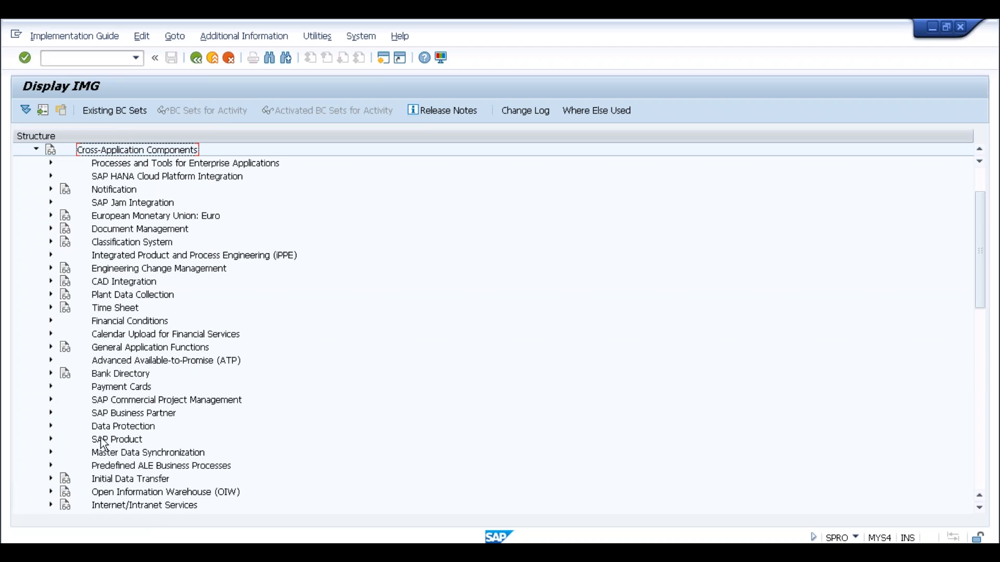
pyautogui.click(108, 456)
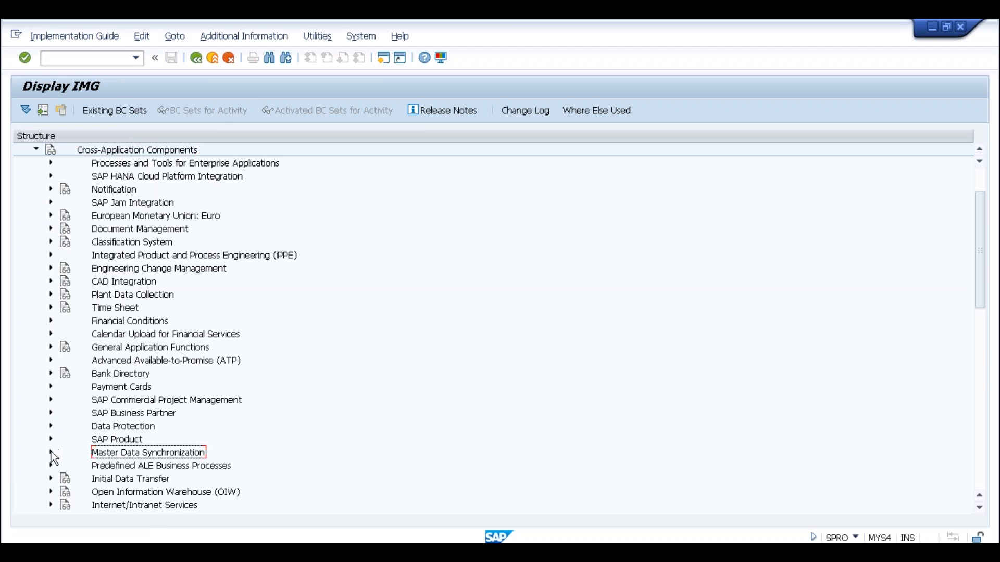
pyautogui.click(51, 452)
pyautogui.scroll(-3, 223, 368)
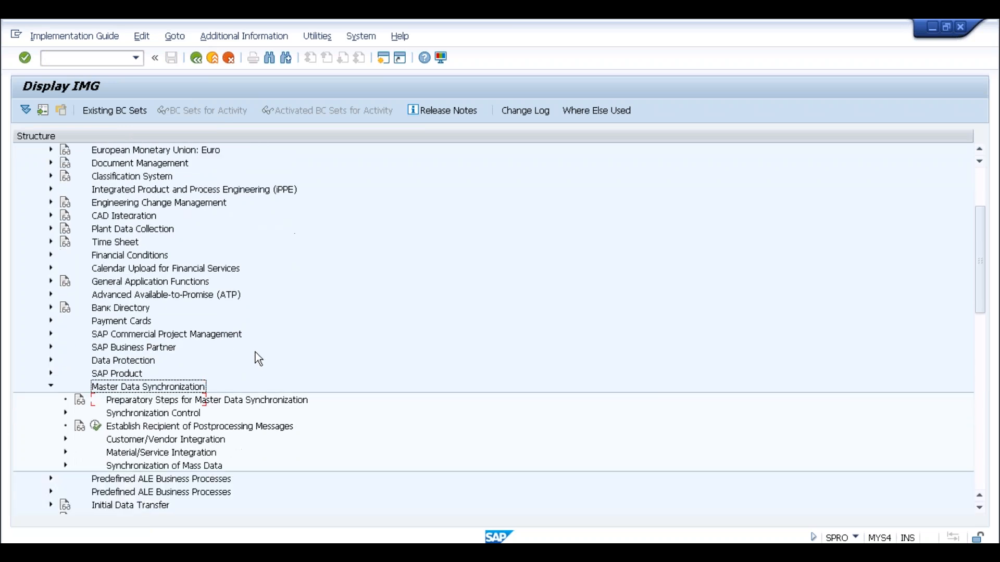
pyautogui.click(166, 388)
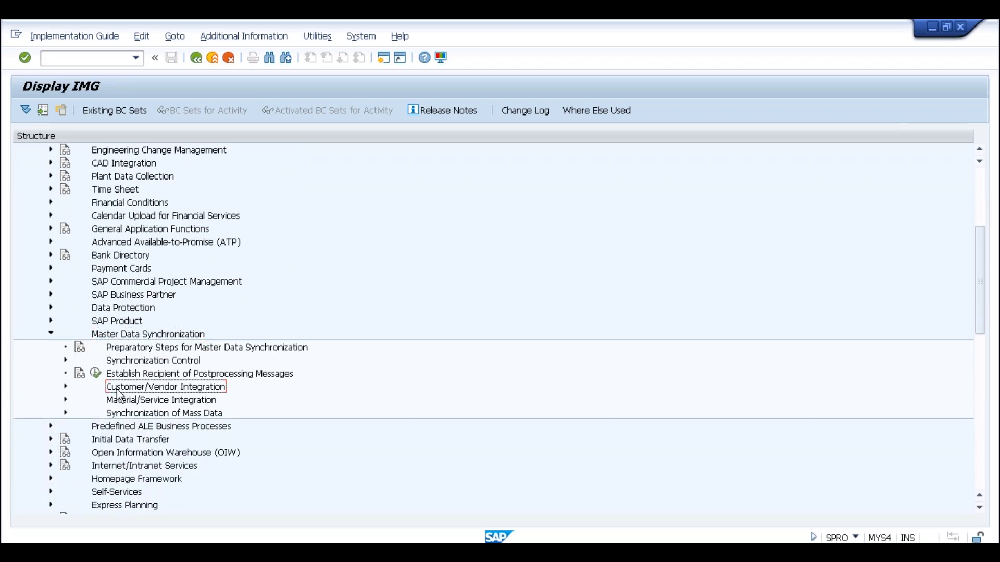
pyautogui.click(65, 386)
pyautogui.scroll(-2, 302, 357)
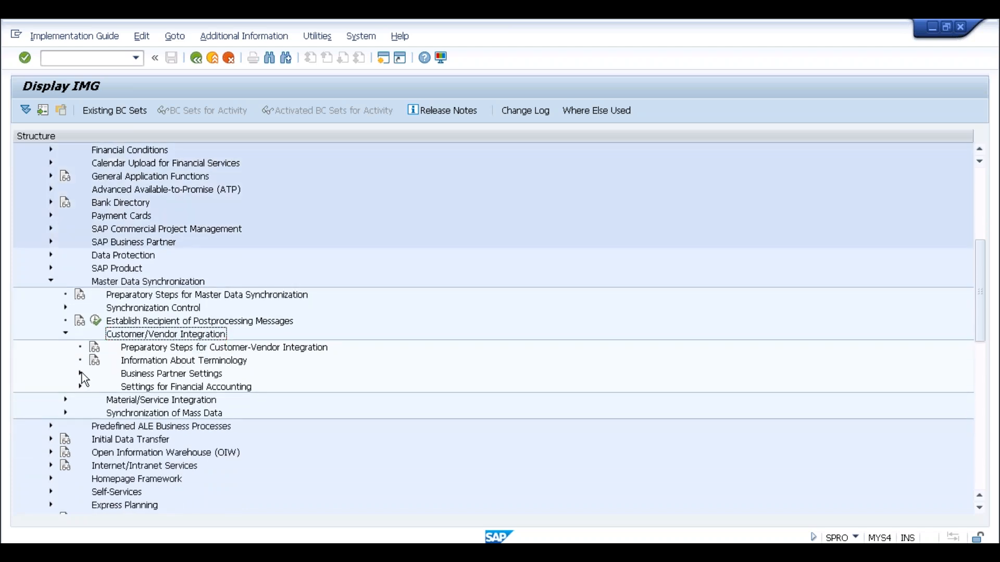
# Expand Customer Integration field assignment to Assign Keys and run Define Number Assignment for Direction BP to Customer.
pyautogui.click(81, 373)
pyautogui.click(183, 400)
pyautogui.click(185, 387)
pyautogui.click(184, 402)
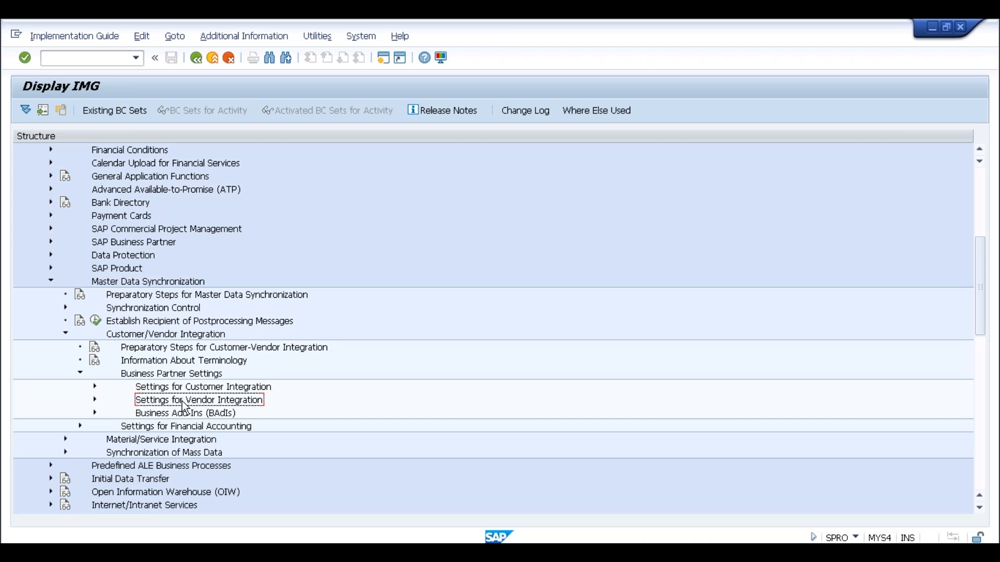
pyautogui.click(149, 388)
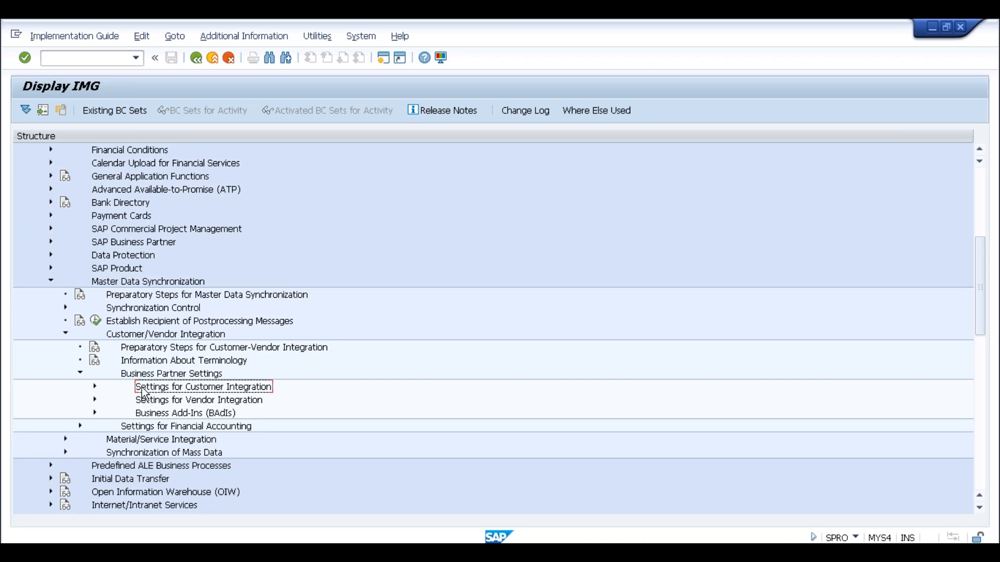
pyautogui.click(94, 387)
pyautogui.scroll(-2, 225, 364)
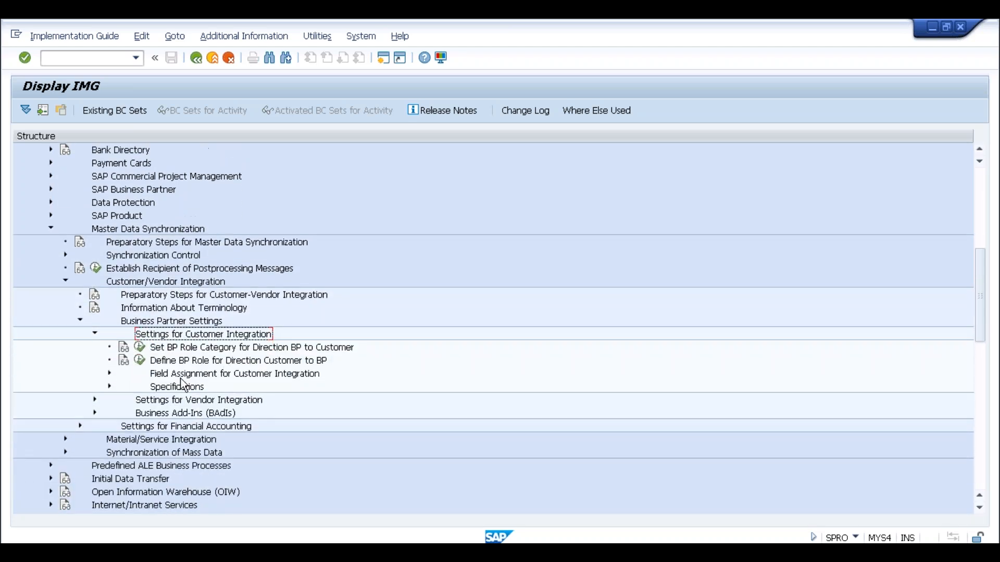
pyautogui.click(184, 375)
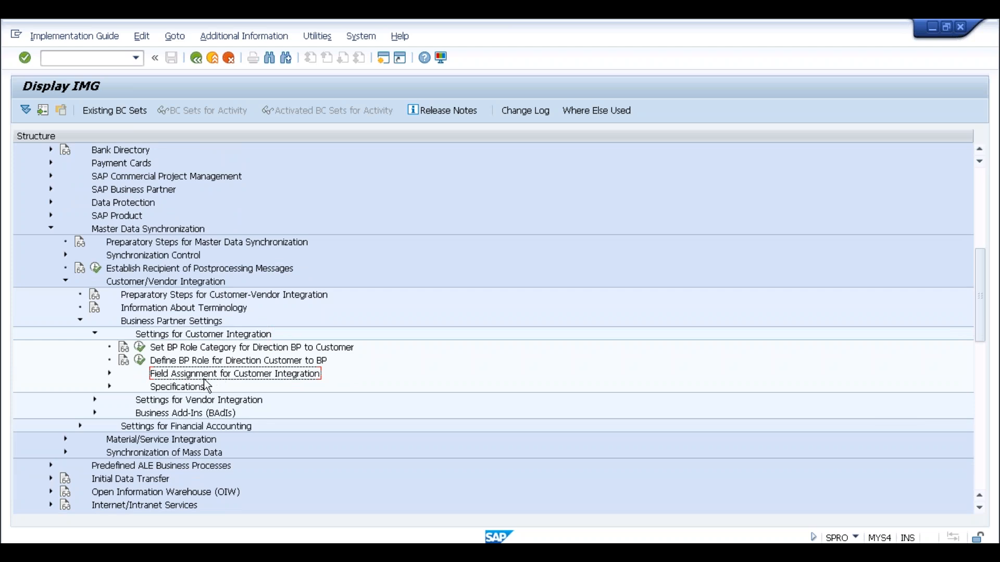
pyautogui.click(109, 373)
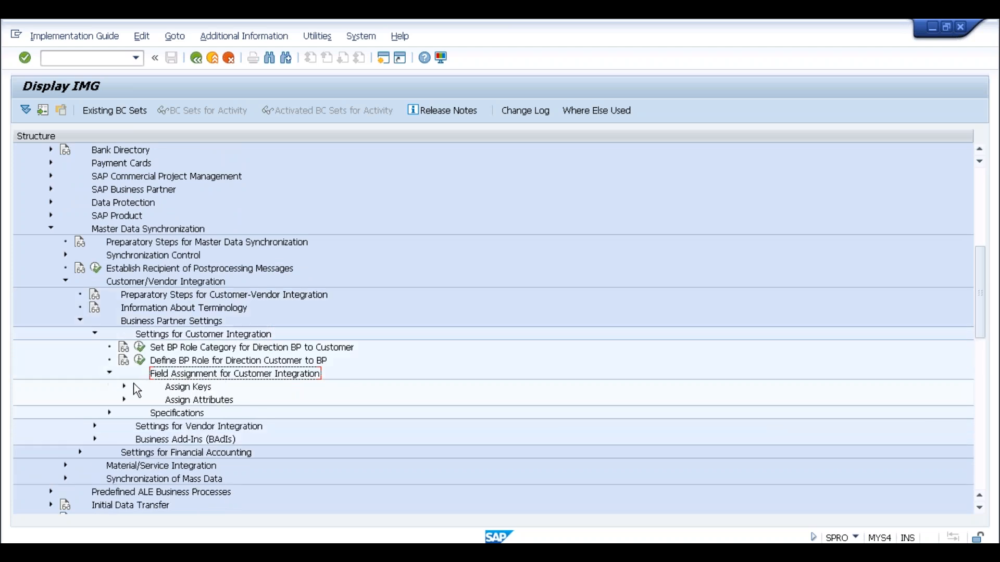
pyautogui.click(124, 387)
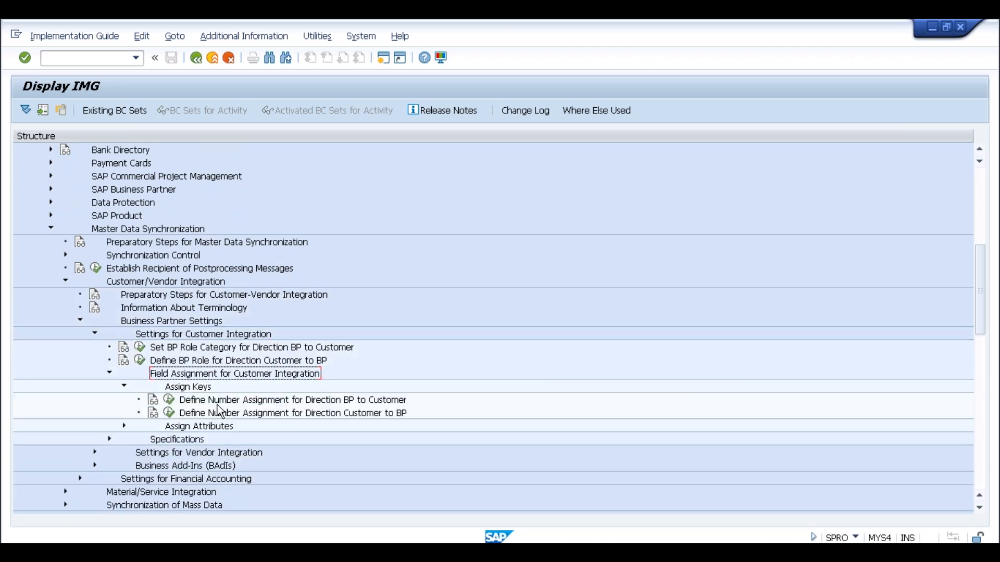
pyautogui.click(168, 400)
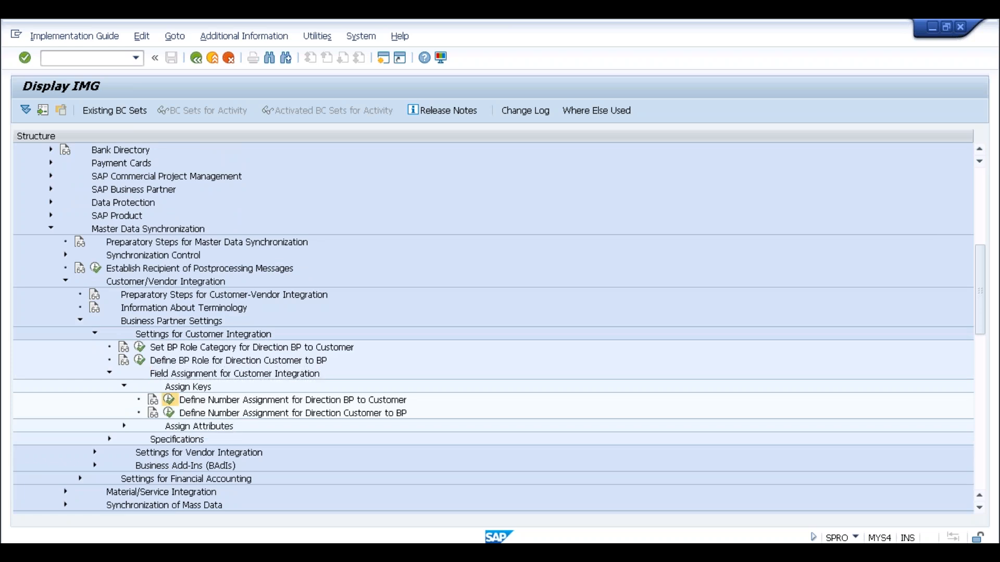
pyautogui.click(139, 168)
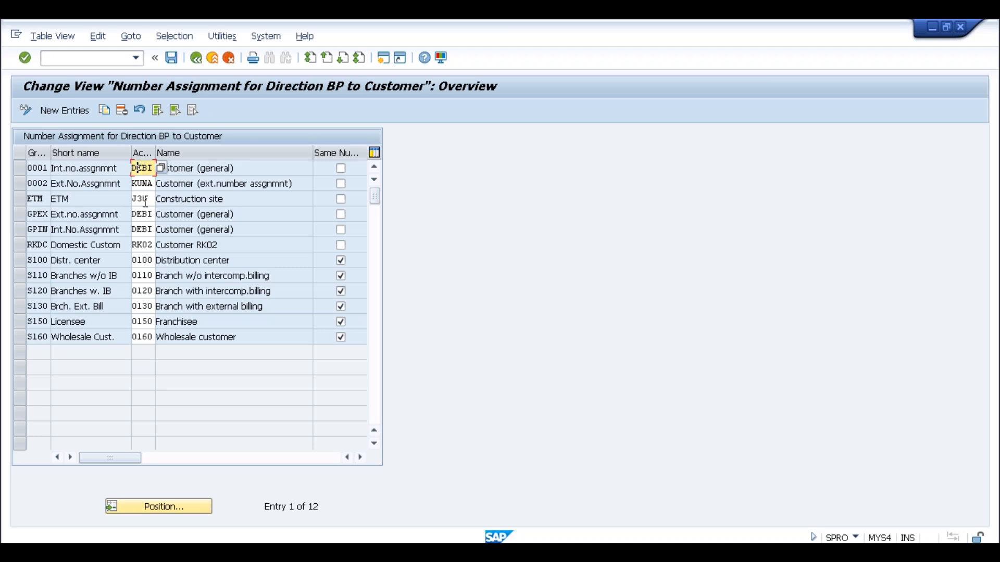
pyautogui.click(29, 169)
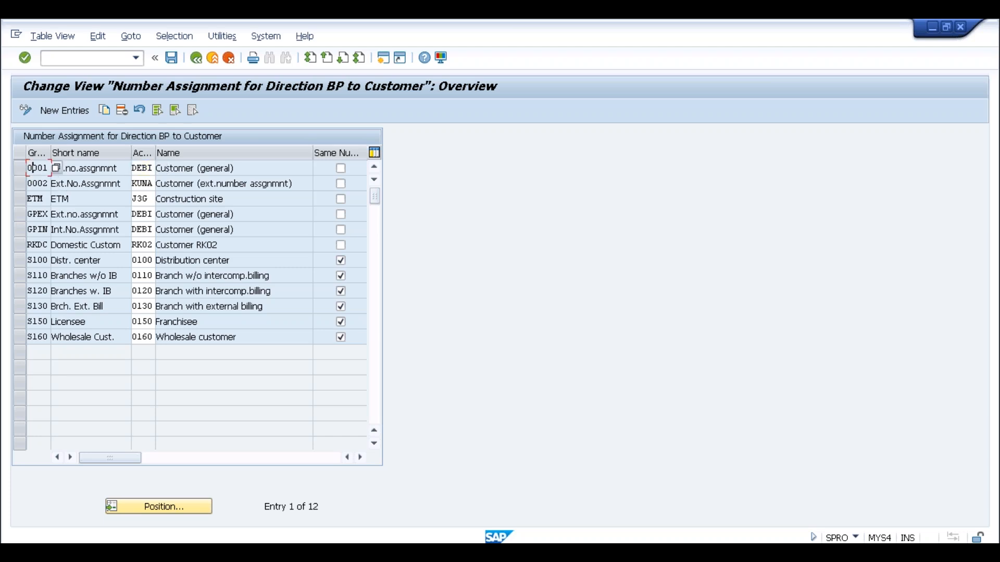
pyautogui.click(149, 169)
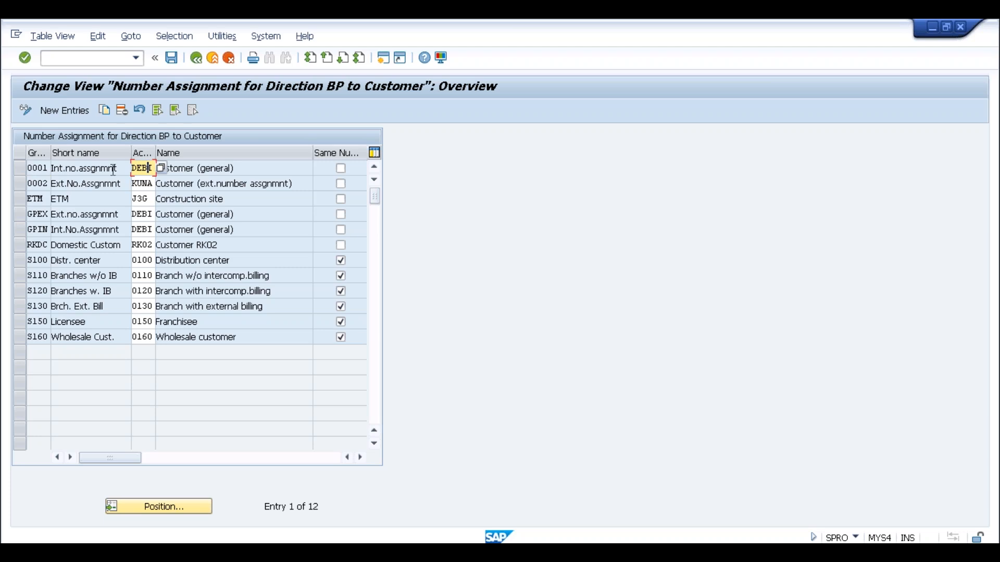
pyautogui.click(134, 170)
pyautogui.moveTo(134, 169); pyautogui.dragTo(154, 170)
pyautogui.click(155, 170)
pyautogui.click(201, 55)
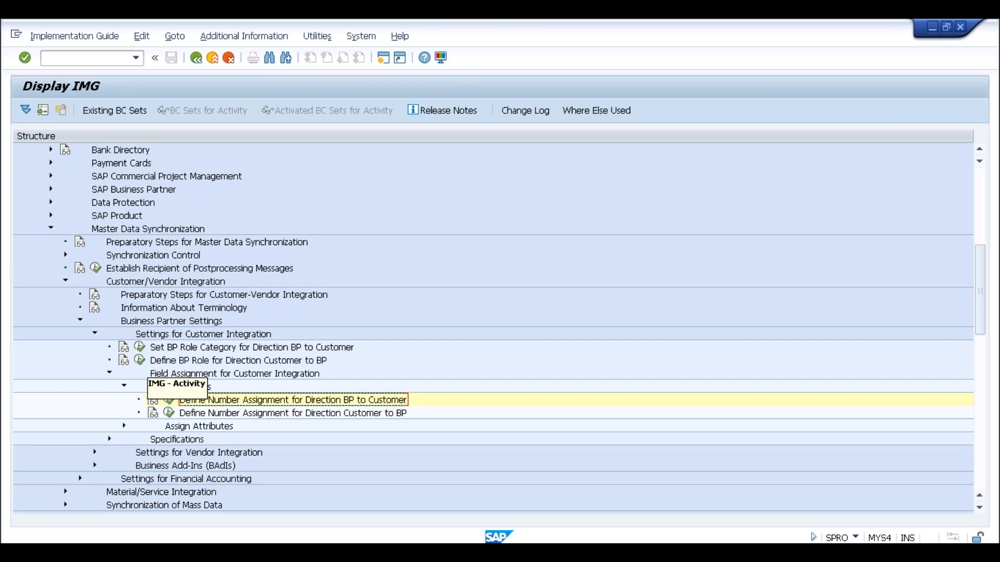
# Collapse the Business Partner Settings branch under Customer/Vendor Integration in the IMG tree.
pyautogui.click(81, 322)
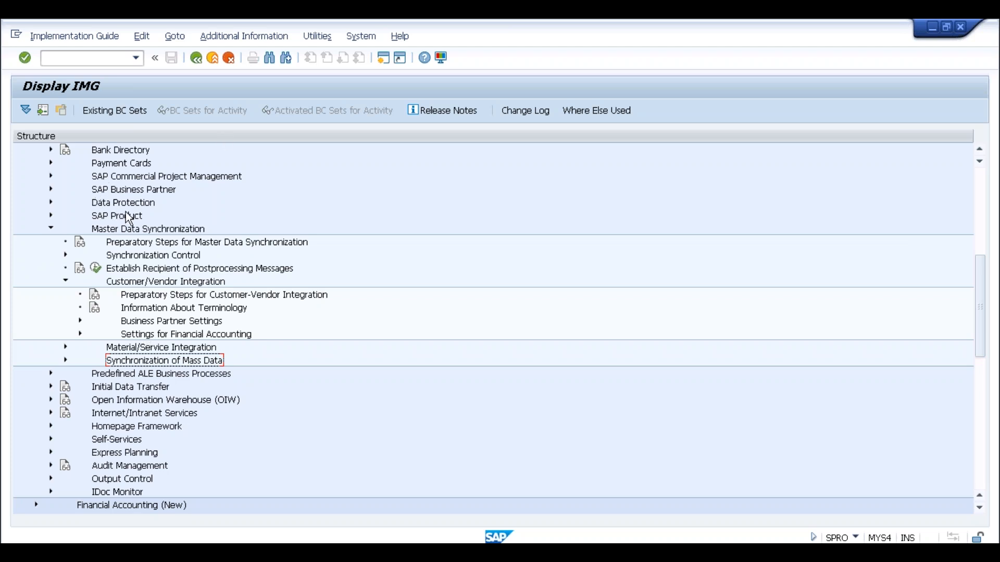
# Fold away Master Data Synchronization and scroll the IMG tree back up.
pyautogui.click(51, 229)
pyautogui.scroll(2, 238, 276)
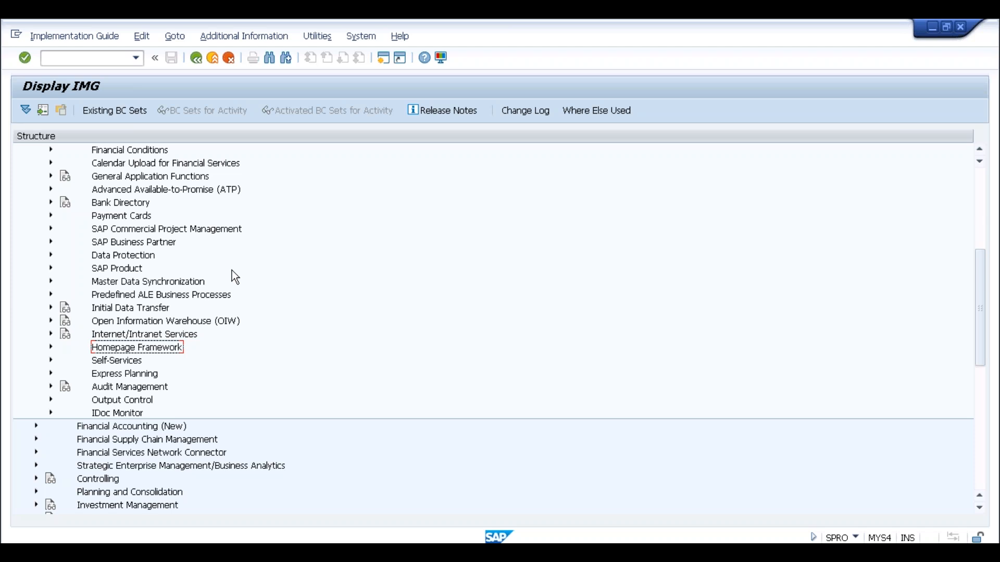
# Run transaction /nbp and start a new Organization business partner.
pyautogui.hotkey('alt', 'Tab')
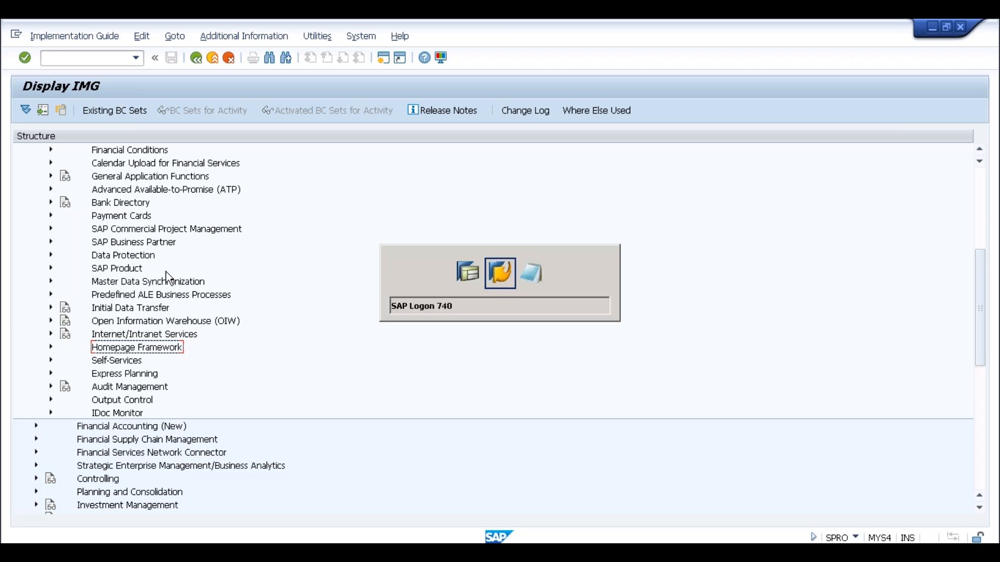
pyautogui.hotkey('alt', 'shift', 'Tab')
pyautogui.click(89, 60)
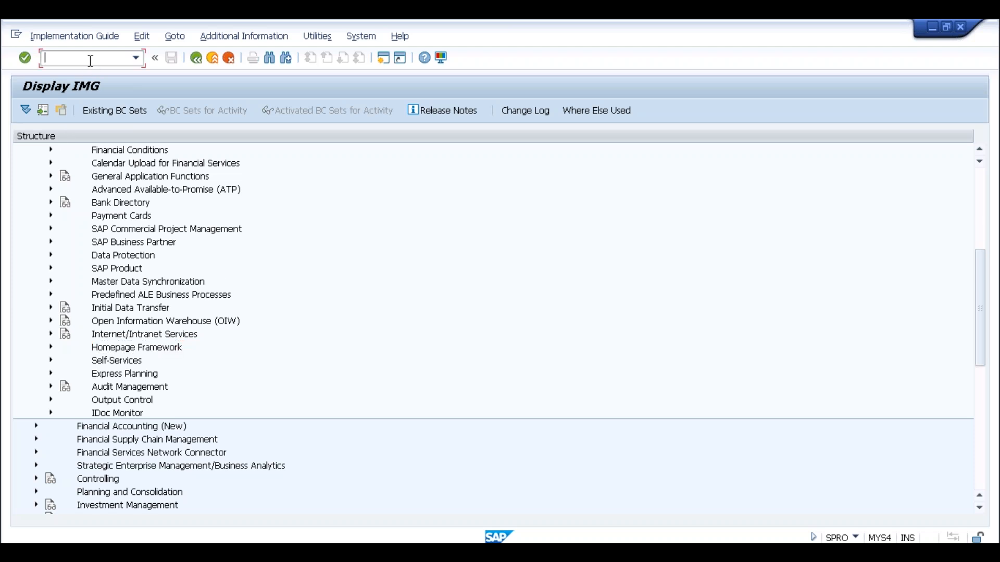
pyautogui.write('/nbp')
pyautogui.press('Return')
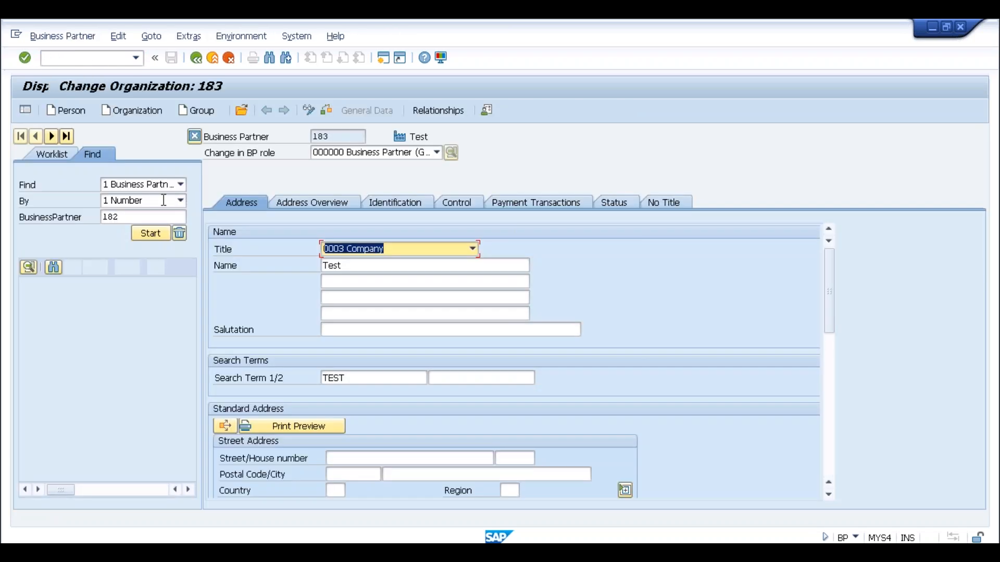
pyautogui.click(140, 110)
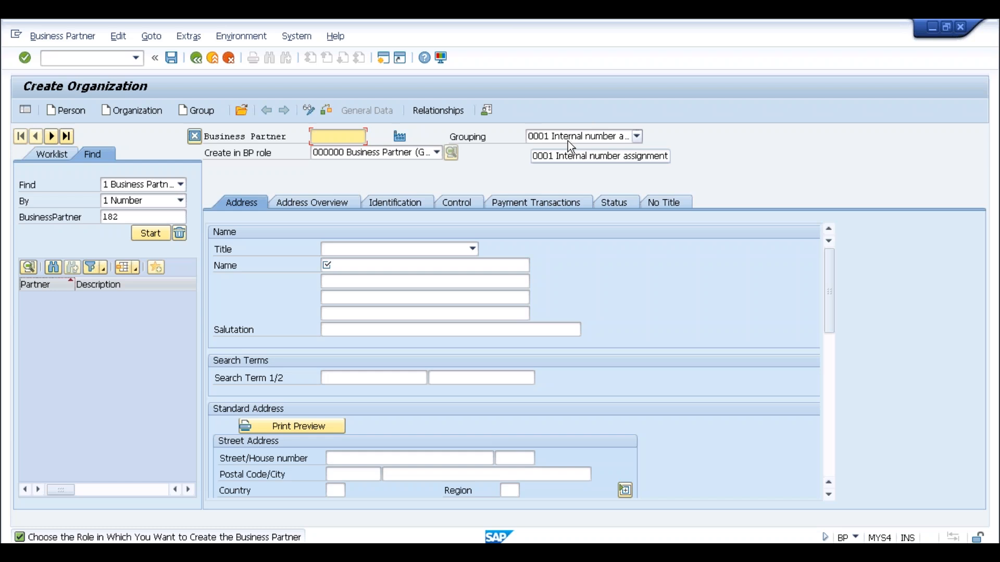
# Browse the BP role list, leaving 000000 Business Partner, then show the Grouping options.
pyautogui.click(428, 154)
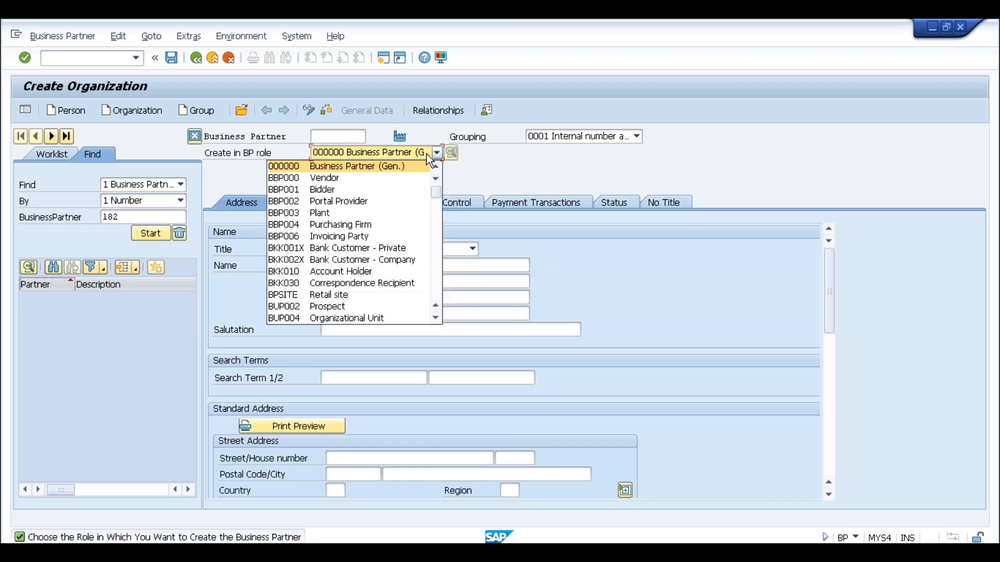
pyautogui.click(438, 207)
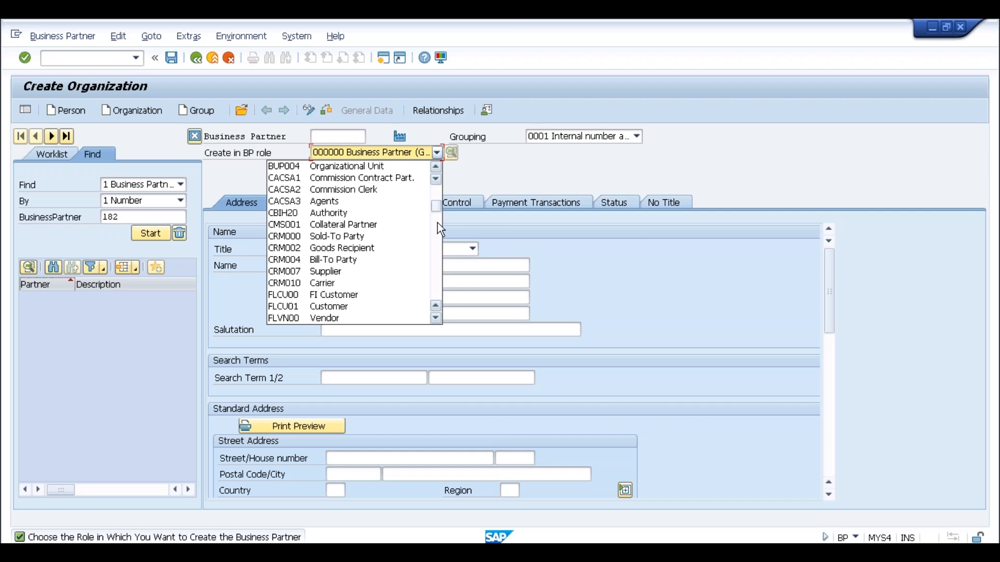
pyautogui.click(277, 154)
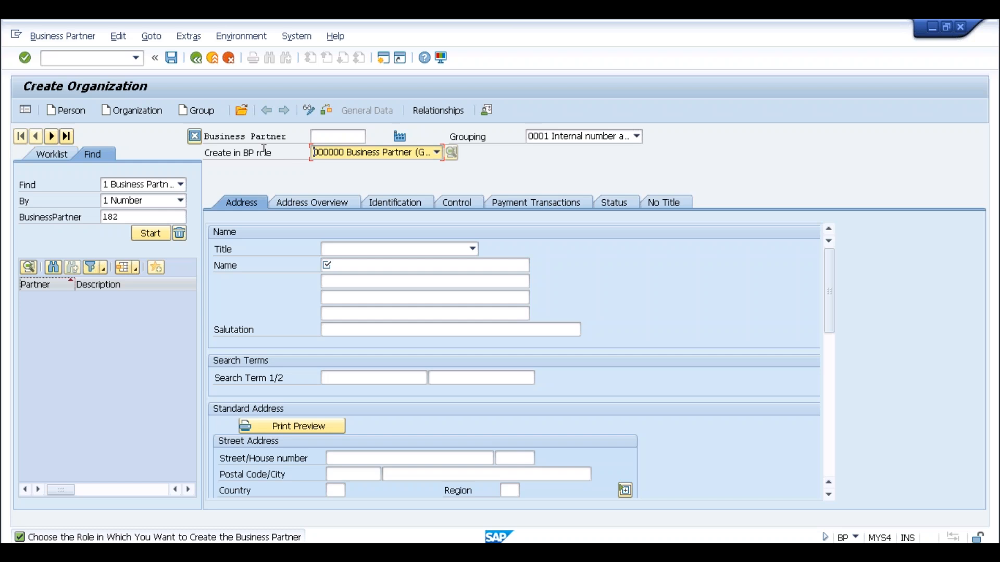
pyautogui.click(581, 137)
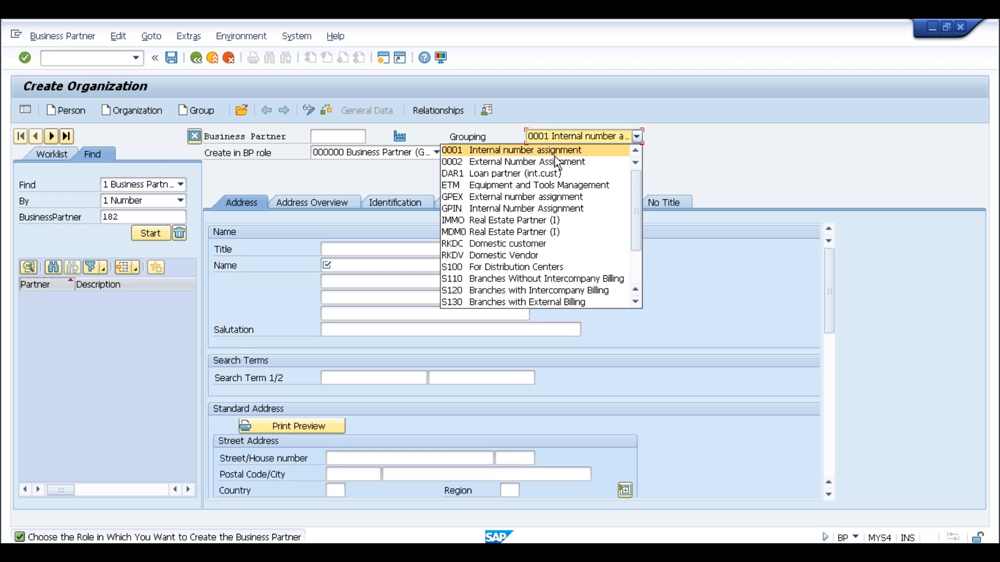
# Keep grouping 0001 and search the worklist for business partner 182.
pyautogui.click(542, 120)
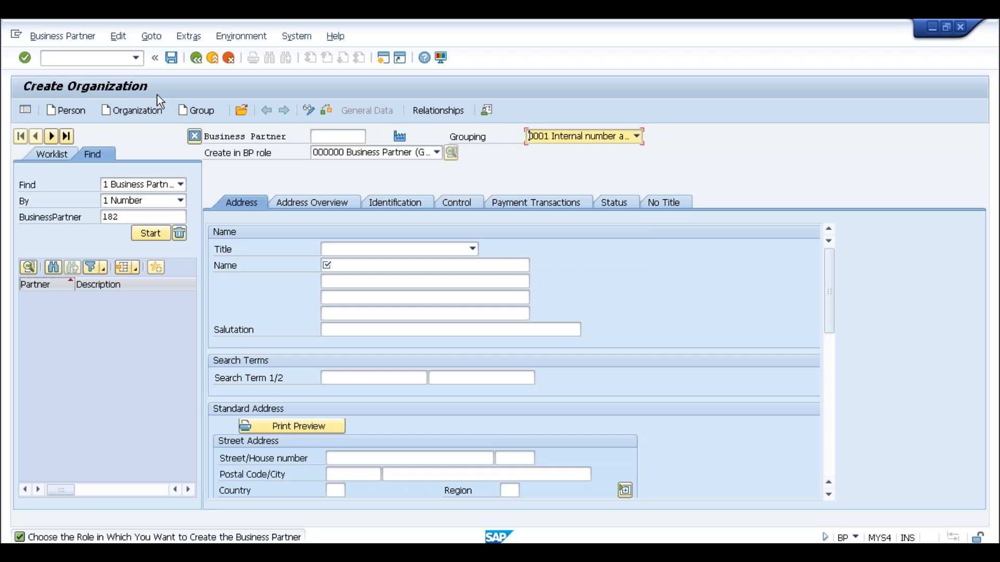
pyautogui.click(95, 61)
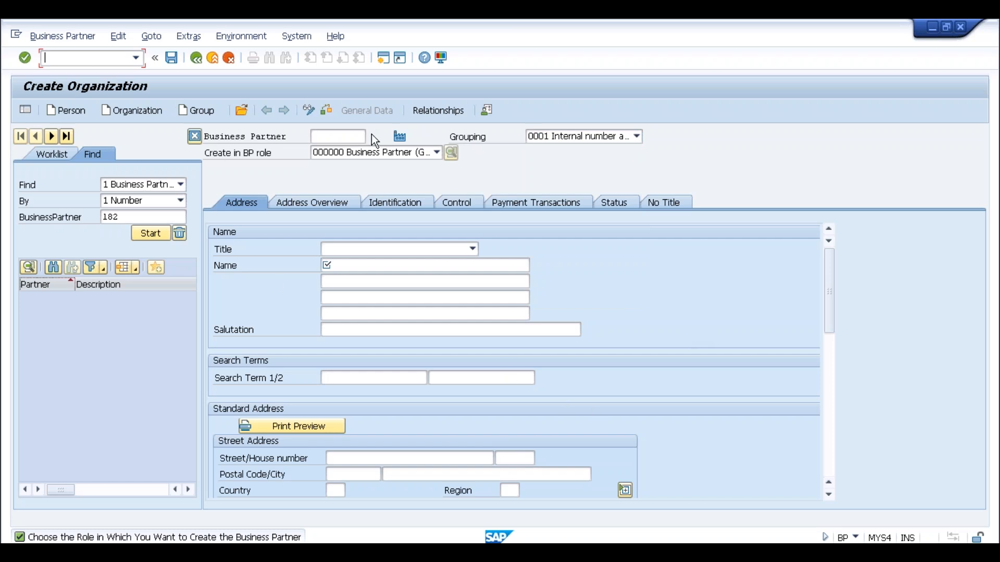
pyautogui.click(320, 139)
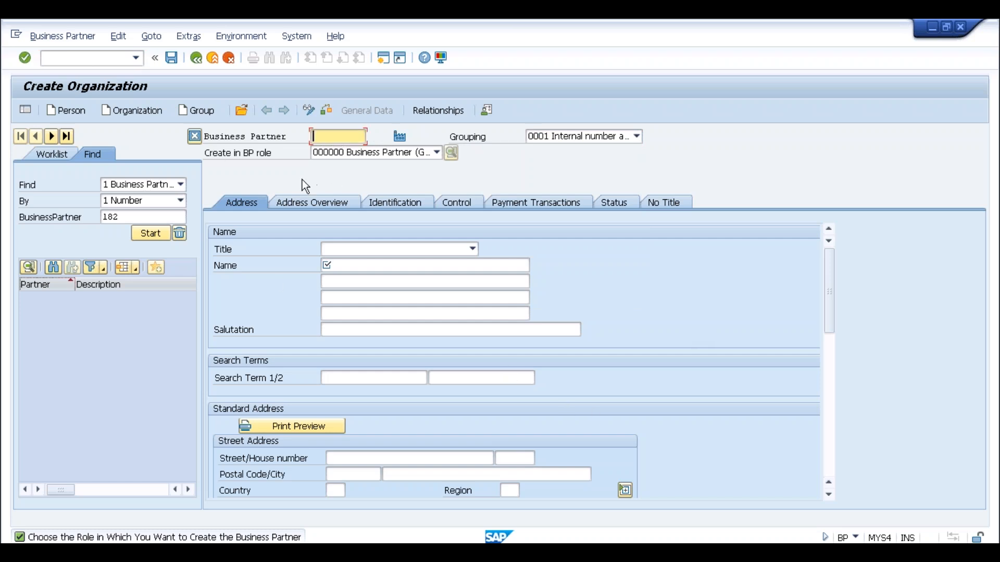
pyautogui.click(120, 217)
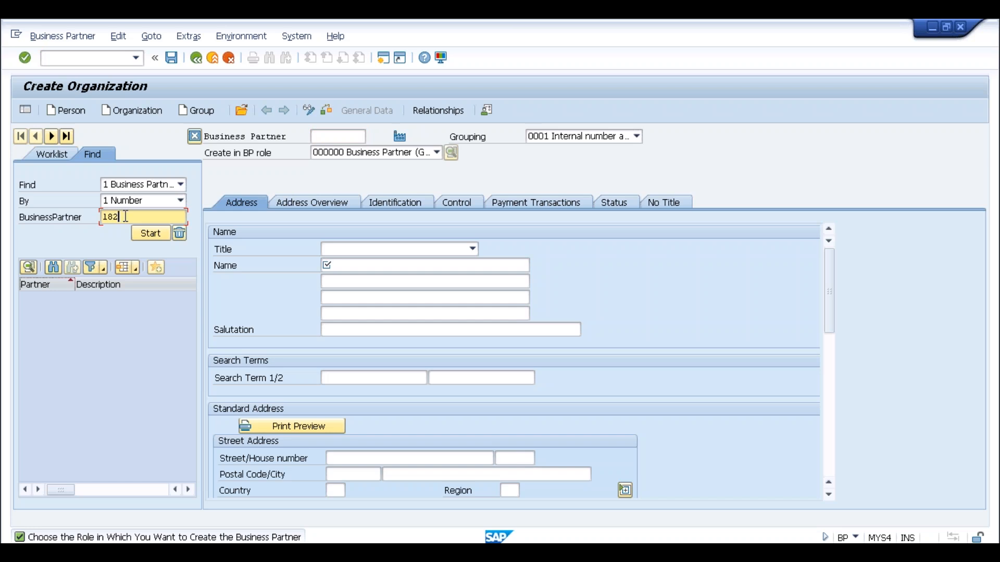
pyautogui.click(148, 234)
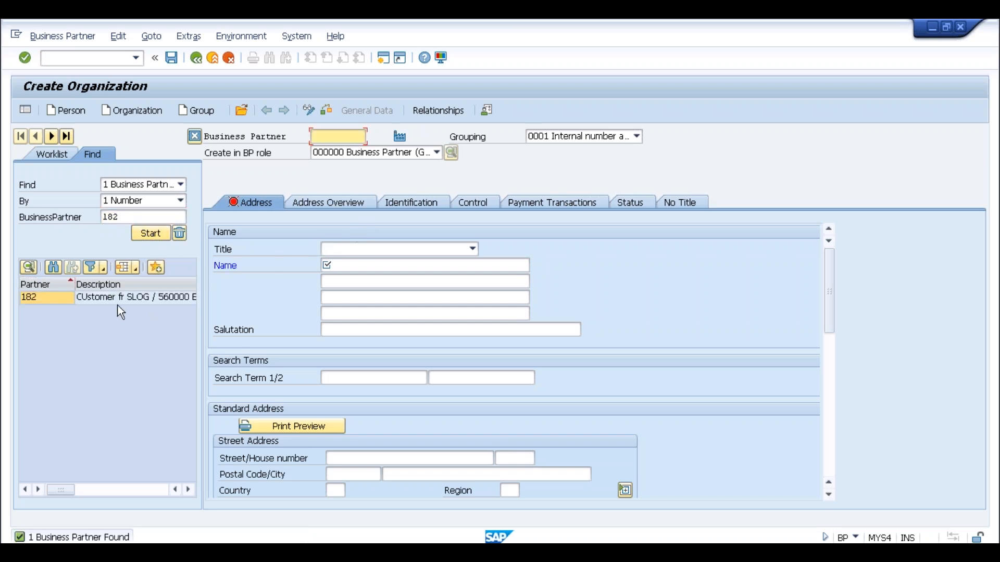
# Open partner 182, confirm the switch, and display it in role FLCU00 FI Customer.
pyautogui.doubleClick(80, 295)
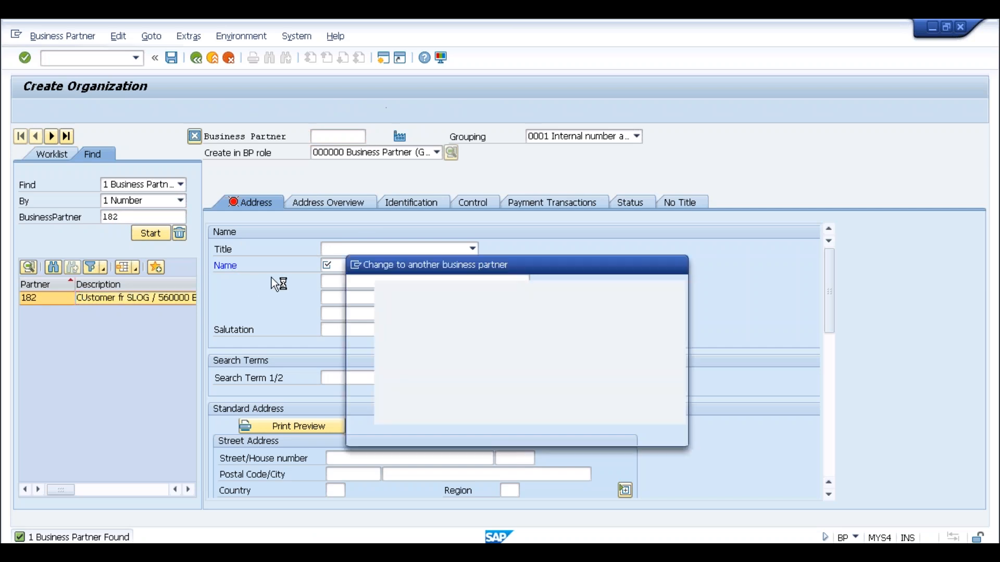
pyautogui.click(409, 432)
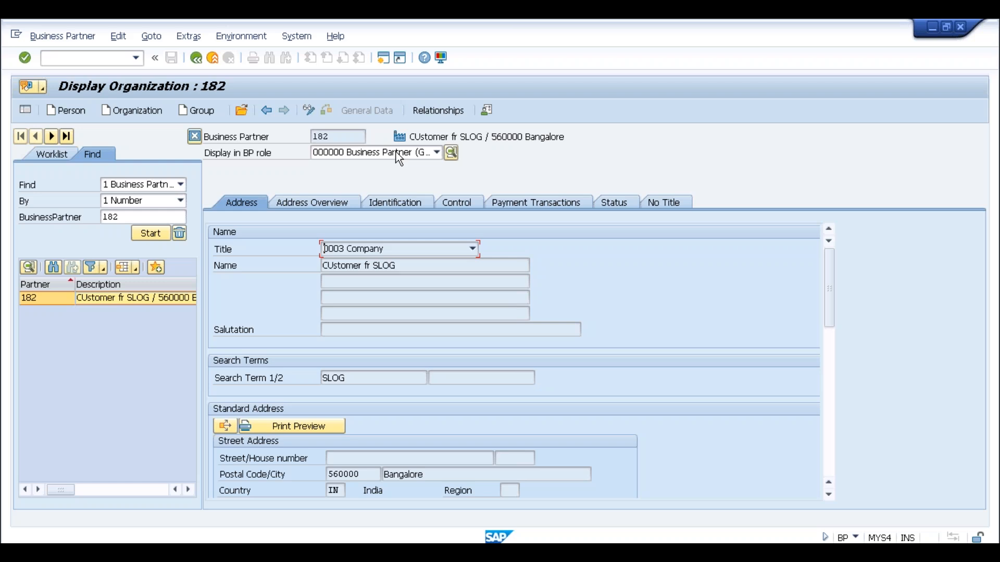
pyautogui.click(436, 152)
pyautogui.click(371, 179)
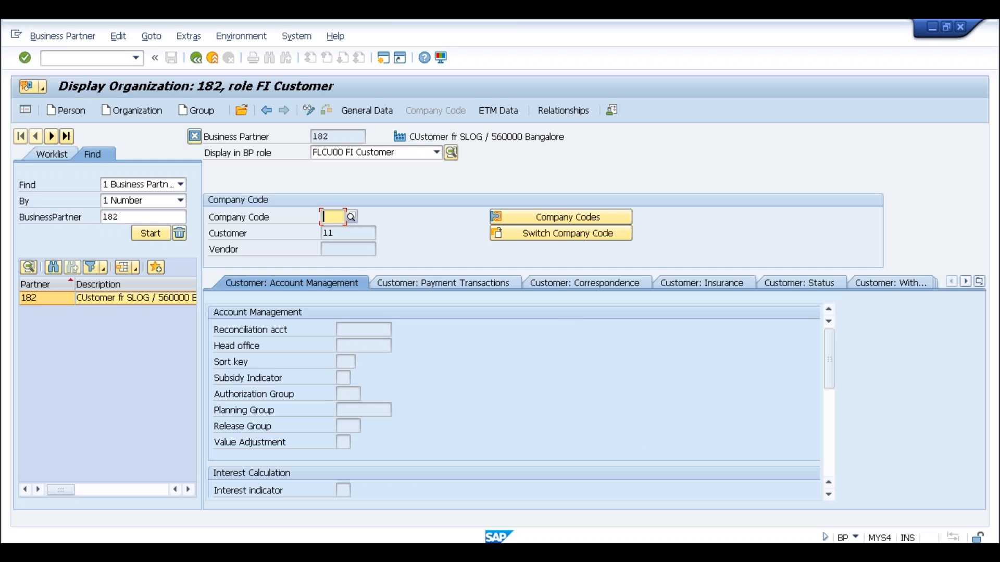
# In change mode, give company code SLOG reconciliation account 140010 and save the partner.
pyautogui.click(311, 113)
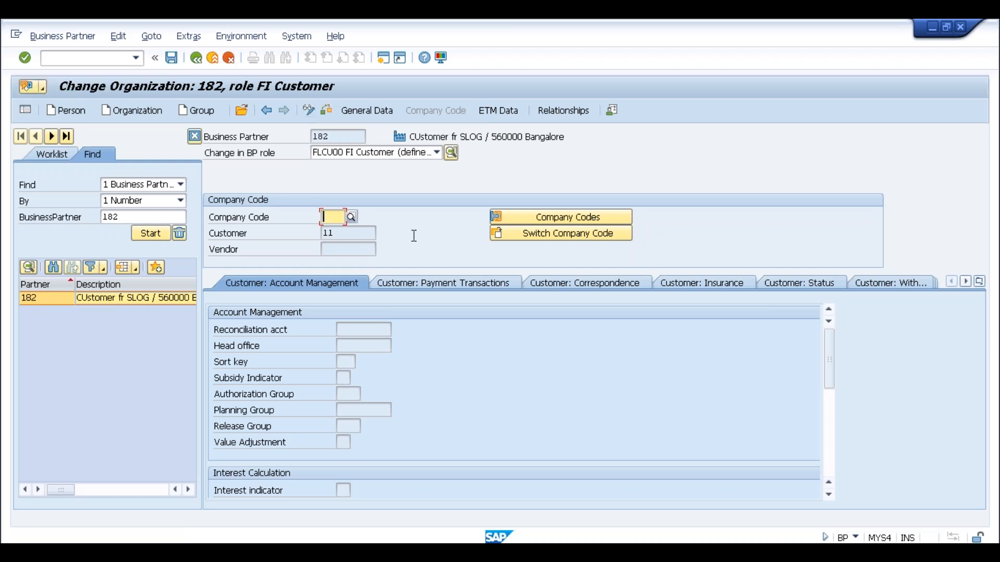
pyautogui.write('S1')
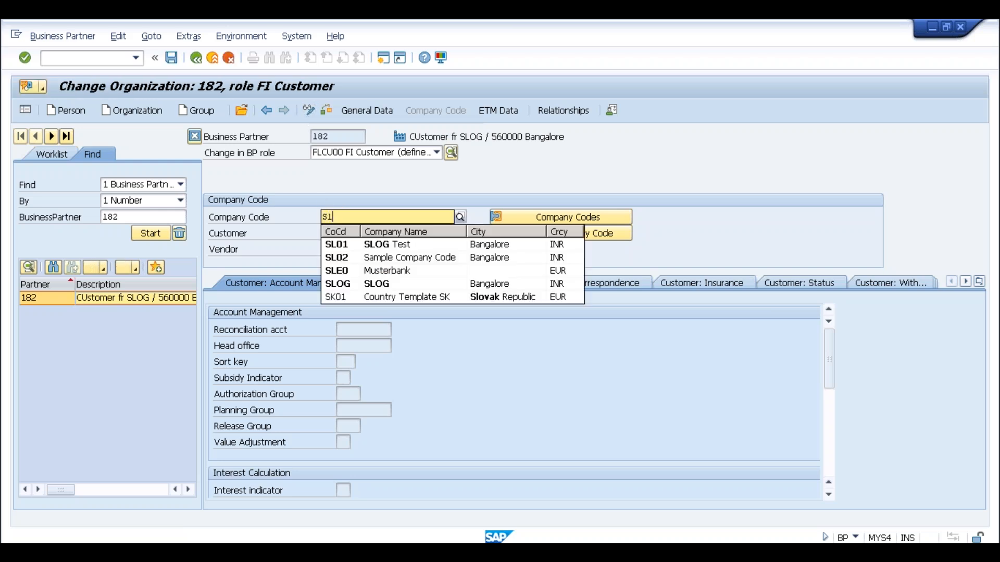
pyautogui.write('0G')
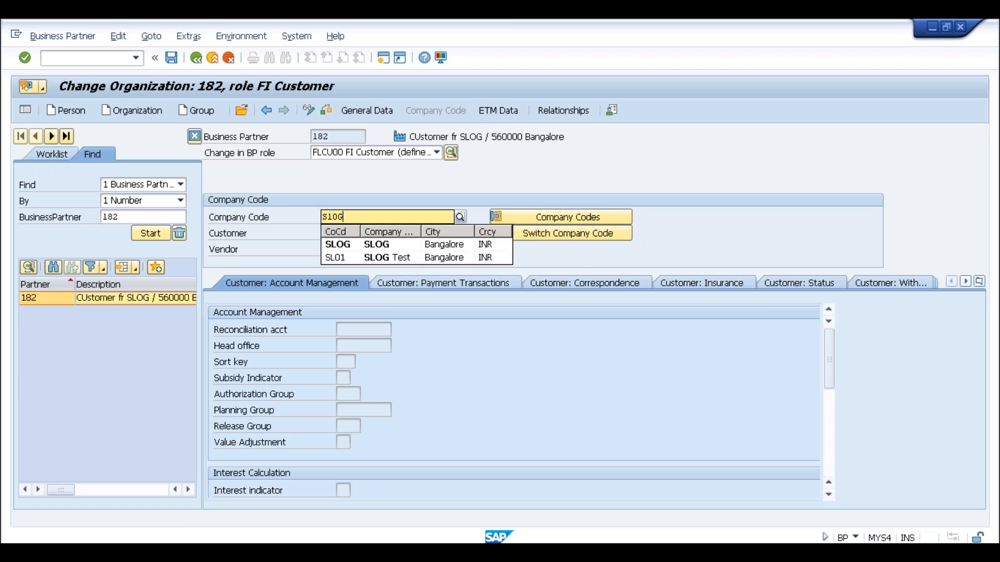
pyautogui.press('Return')
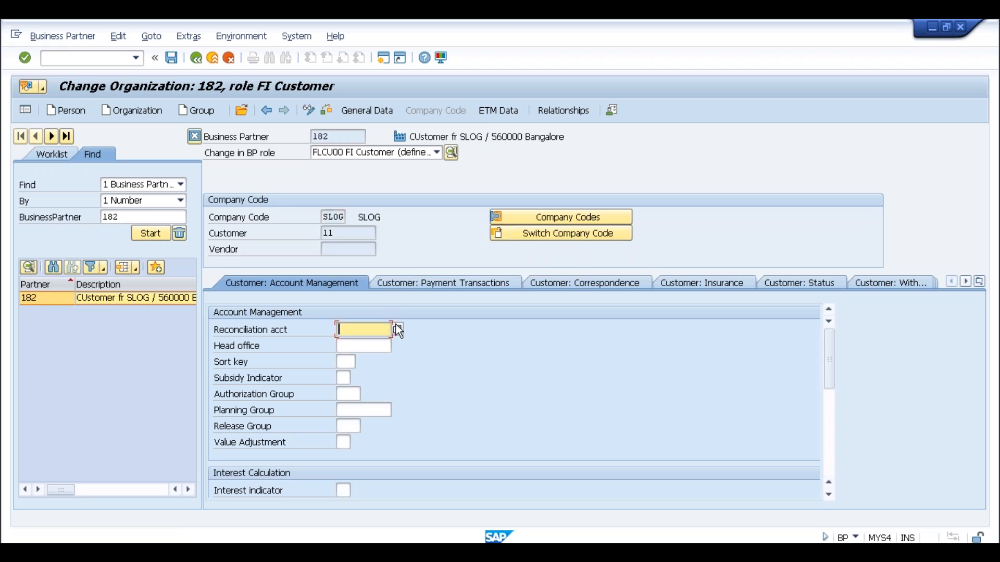
pyautogui.click(398, 330)
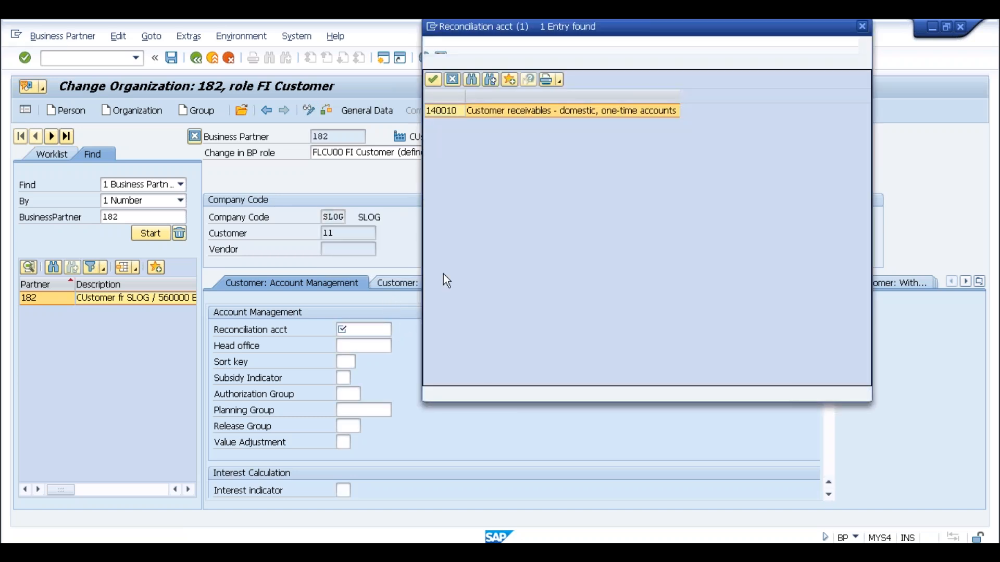
pyautogui.doubleClick(443, 111)
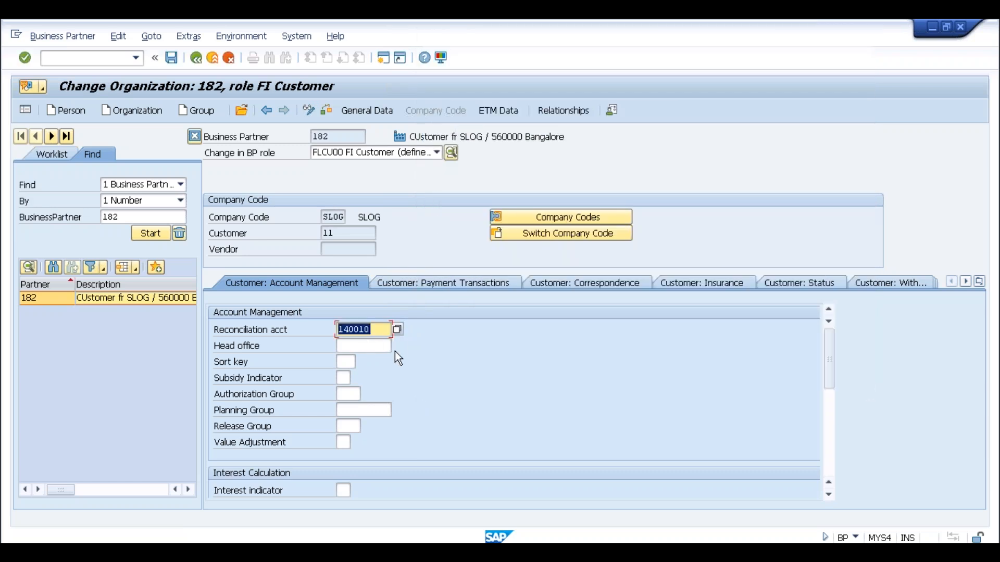
pyautogui.click(172, 58)
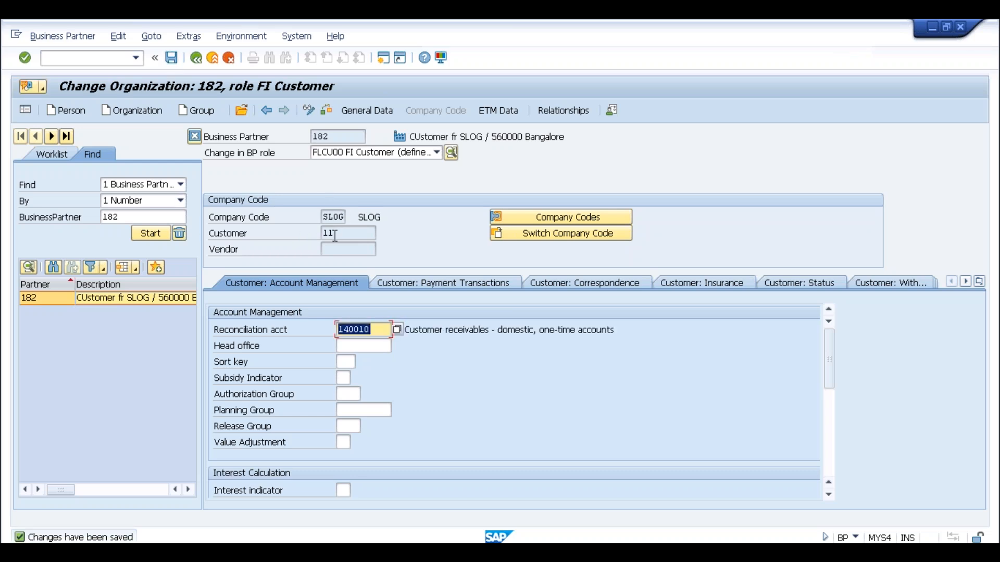
# Select and then deselect customer number 11 on the partner screen.
pyautogui.doubleClick(324, 234)
pyautogui.click(322, 234)
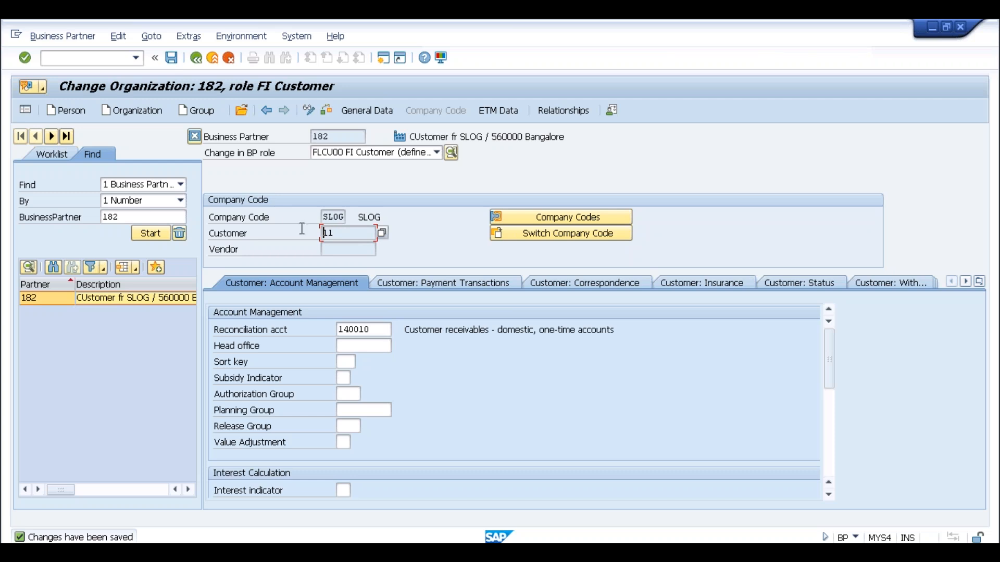
pyautogui.click(111, 59)
# Run /nva01 and create order type OR for sales org SLOG, channel SL, division SL.
pyautogui.write('/nva01')
pyautogui.press('Return')
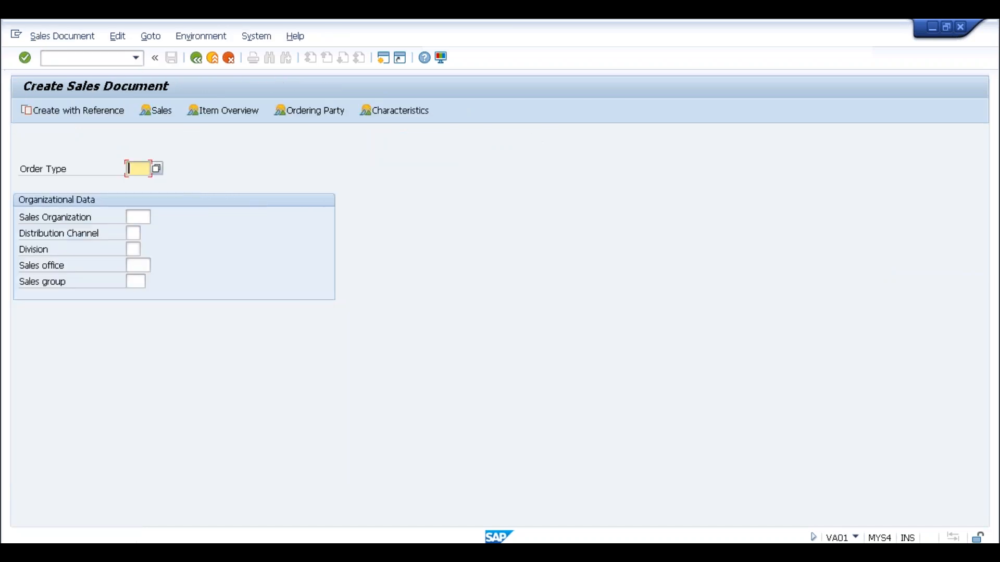
pyautogui.write('or')
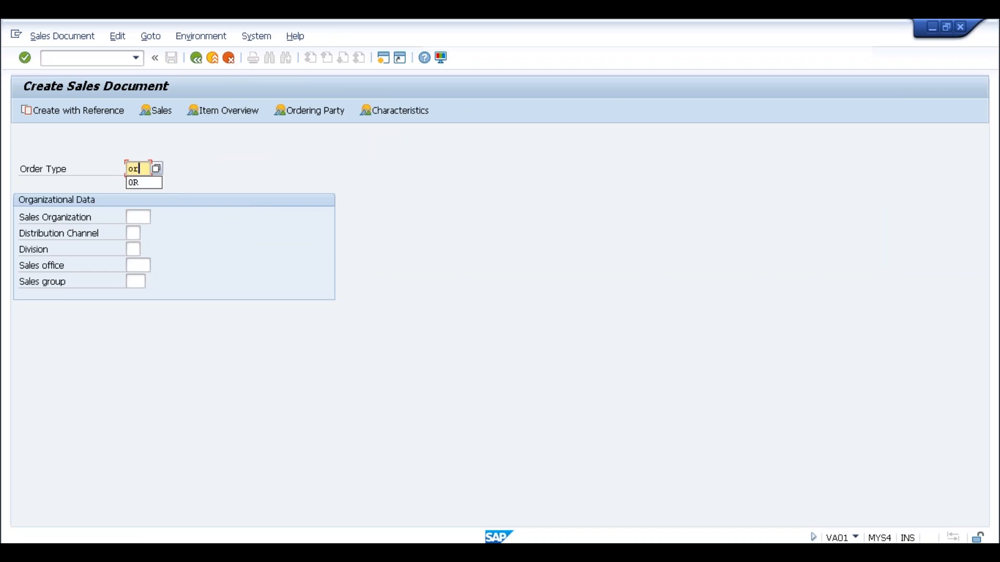
pyautogui.press('Tab')
pyautogui.write('slog')
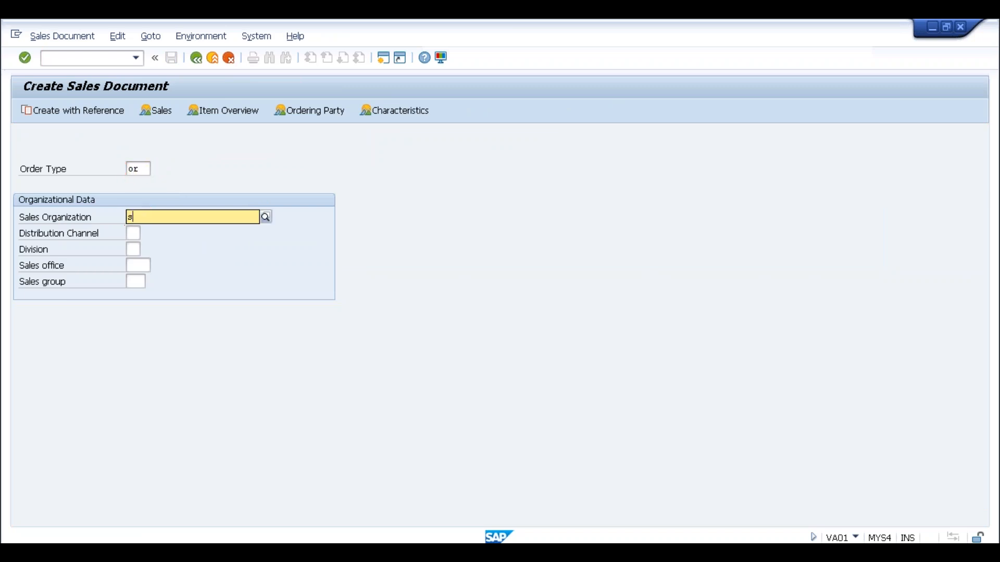
pyautogui.press('Tab')
pyautogui.write('sl')
pyautogui.press('Tab')
pyautogui.write('sl')
pyautogui.press('Return')
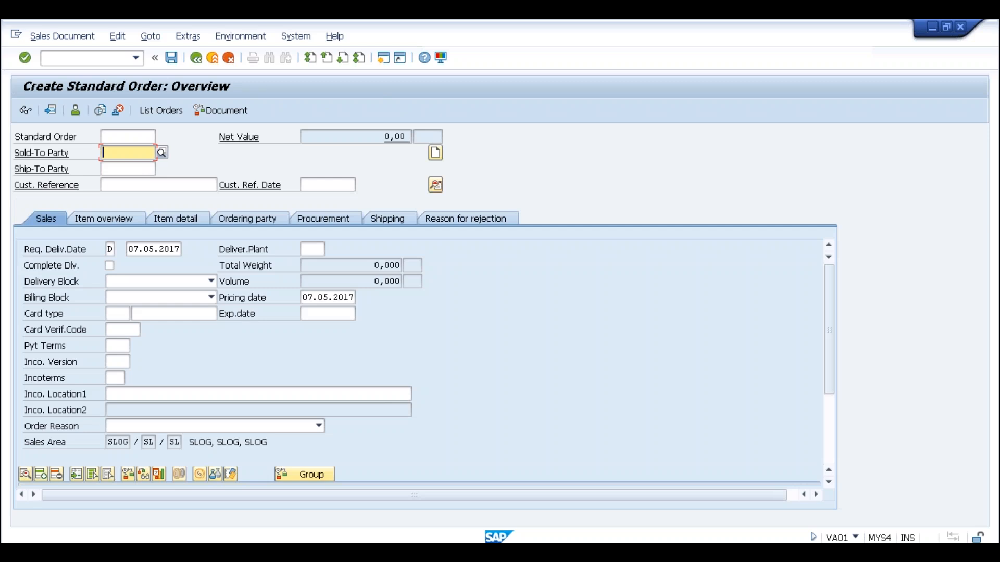
# Enter sold-to party 9 and customer reference 'test'.
pyautogui.write('9')
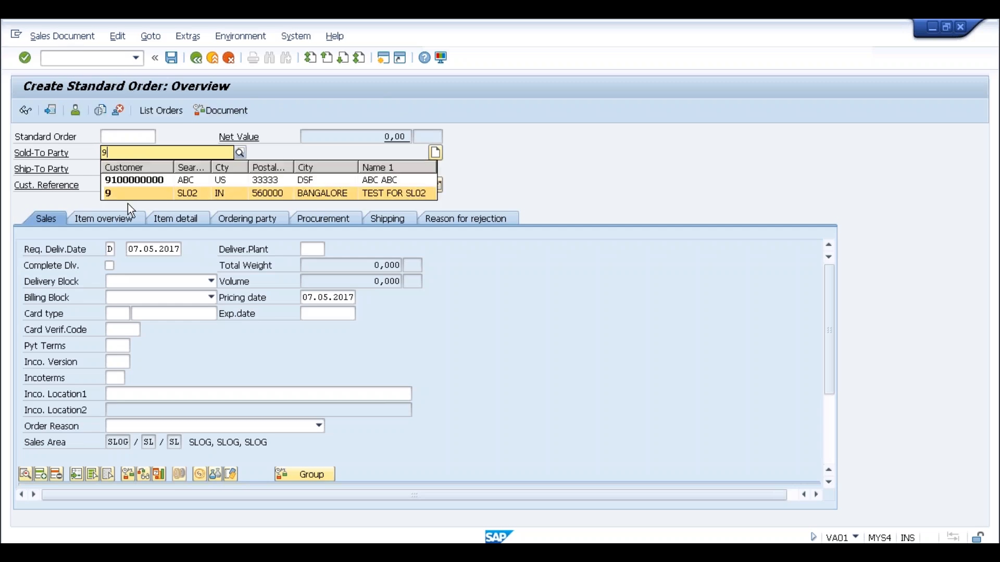
pyautogui.click(115, 192)
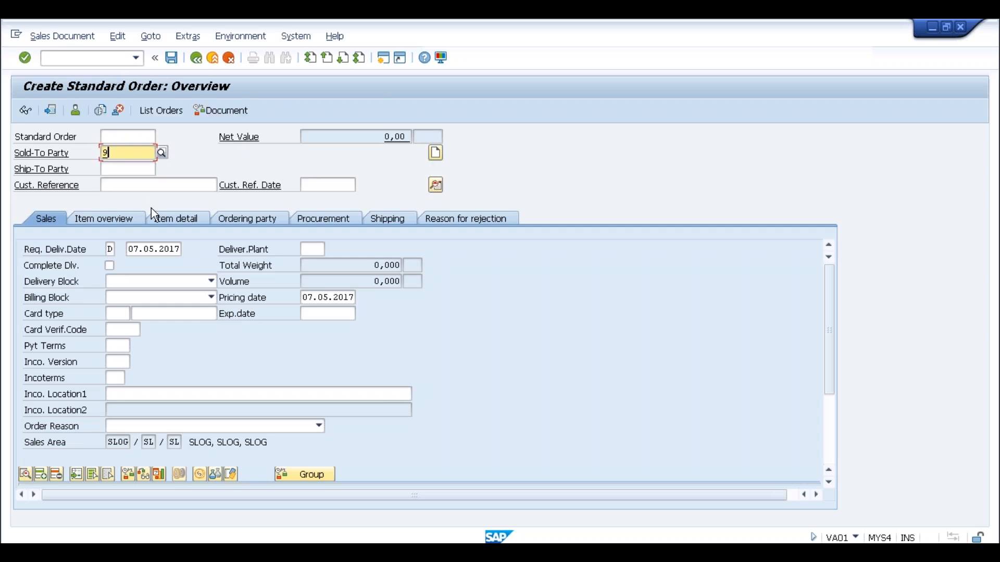
pyautogui.click(129, 185)
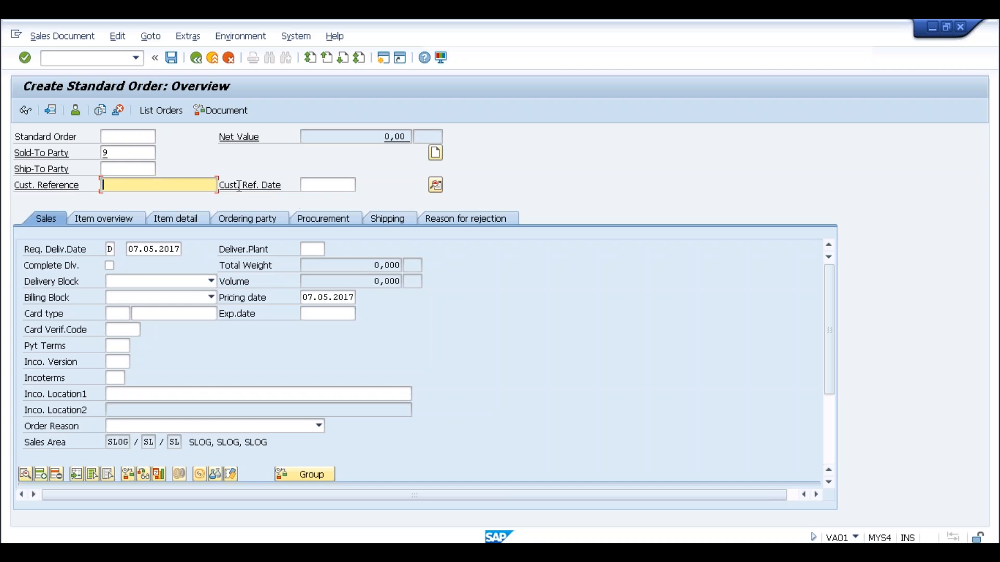
pyautogui.write('test')
pyautogui.press('Tab')
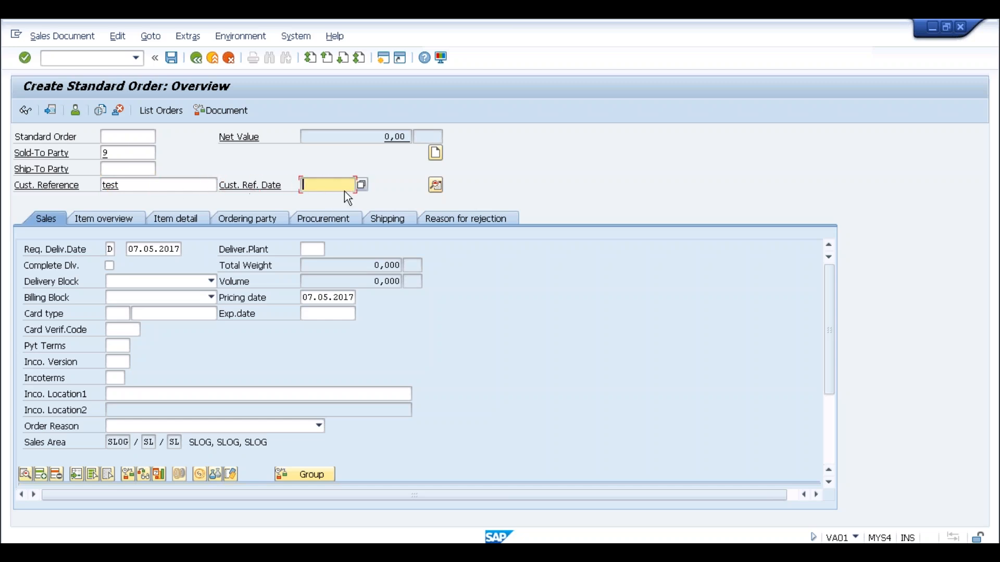
# Set reference date 07.05.2017 and payment terms 0001, then submit the header.
pyautogui.click(360, 185)
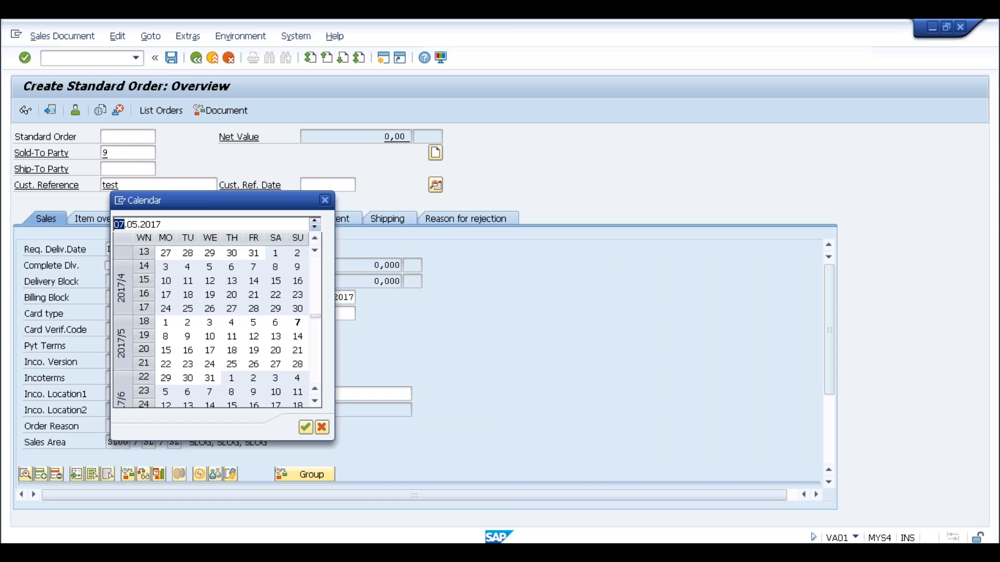
pyautogui.click(307, 431)
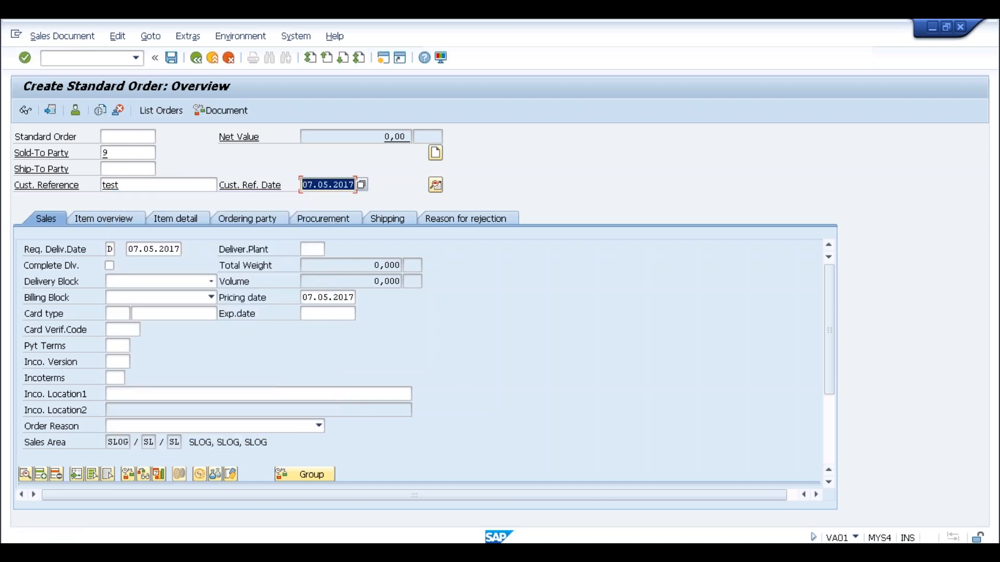
pyautogui.click(115, 347)
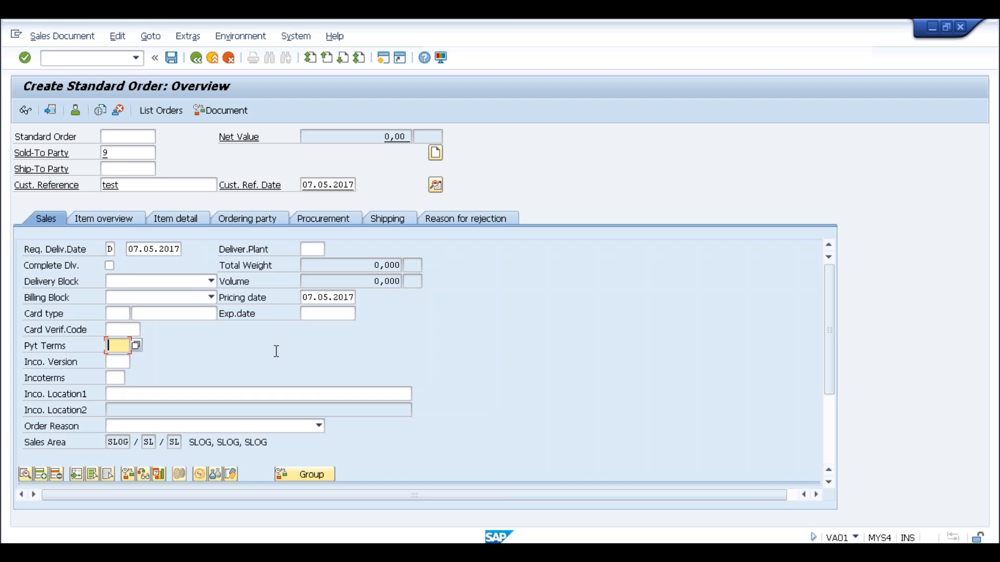
pyautogui.write('0001')
pyautogui.press('Return')
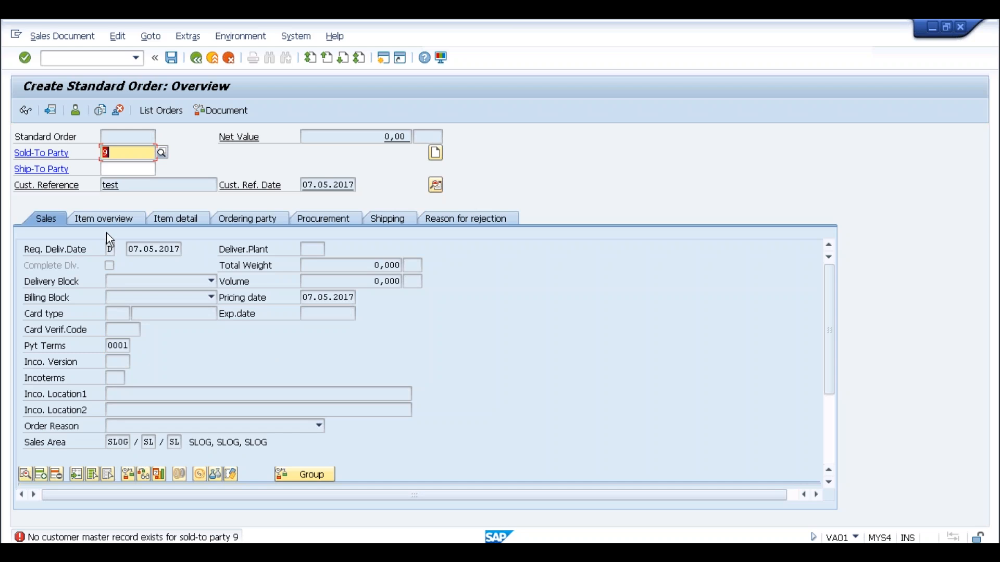
# Replace sold-to party 9 with customer 11 and submit it.
pyautogui.hotkey('alt', 'Tab')
pyautogui.write('11')
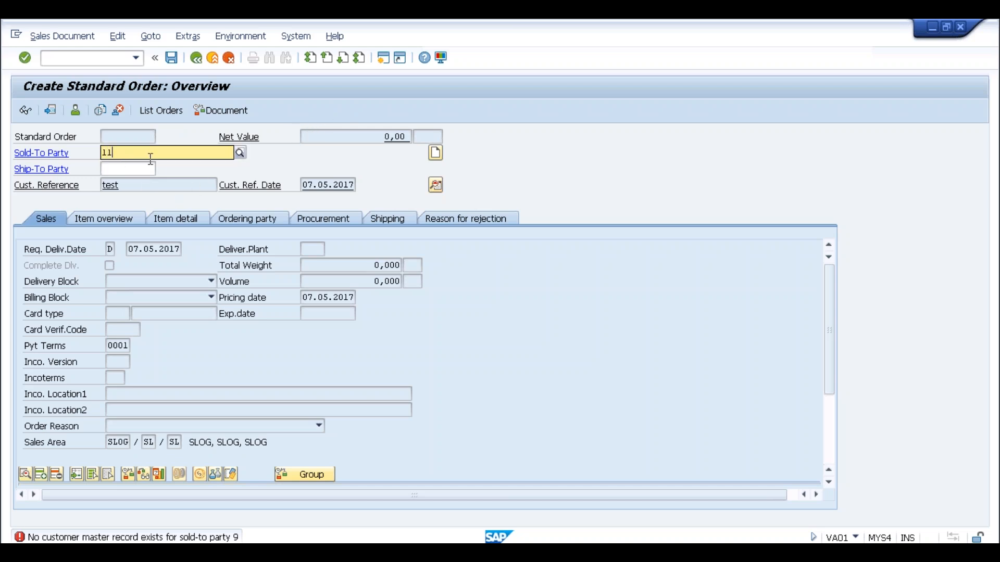
pyautogui.press('Return')
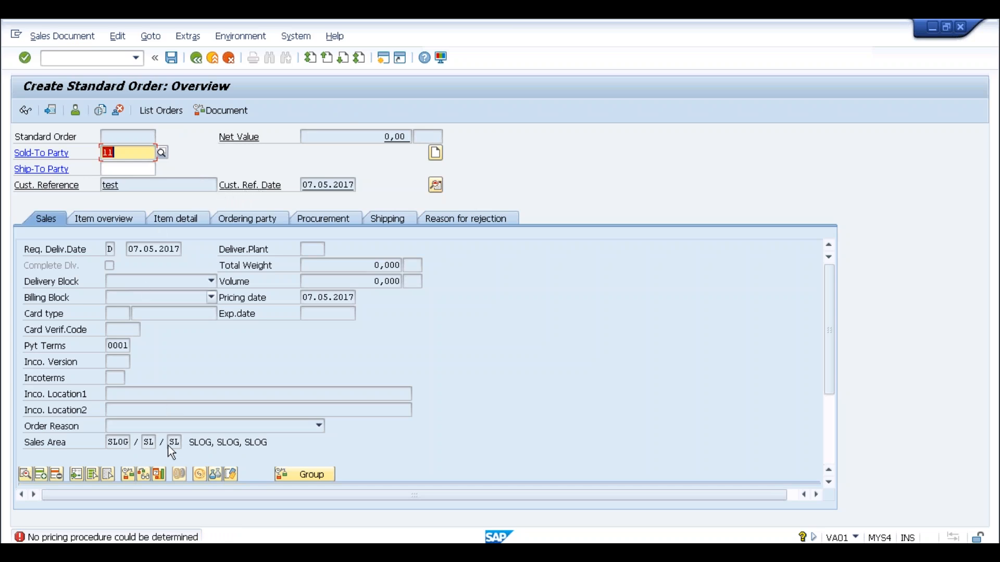
# In a new session, run SPRO and open Define Pricing Procedure Determination under Sales and Distribution > Basic Functions > Pricing > Pricing Control.
pyautogui.click(380, 57)
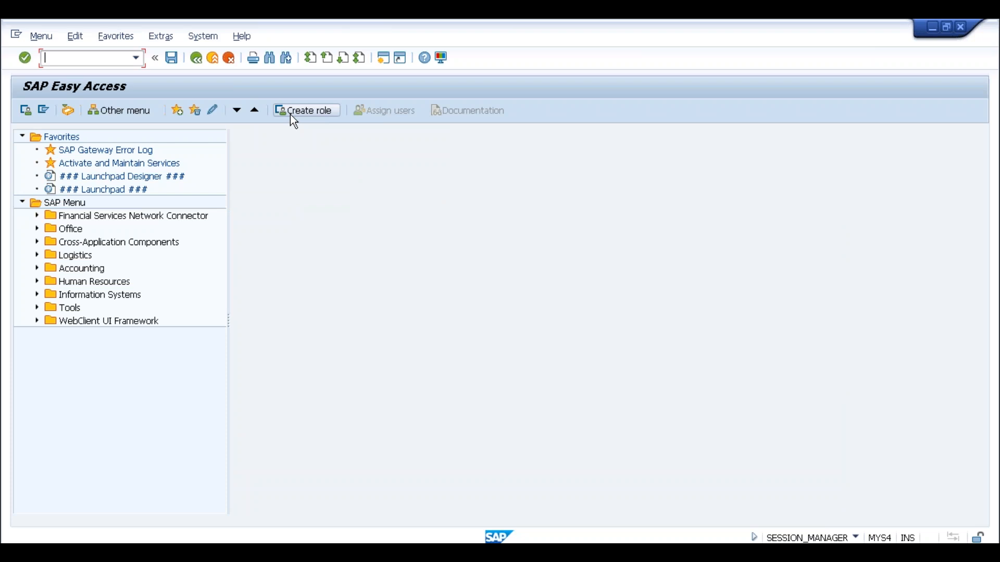
pyautogui.write('spro')
pyautogui.press('Return')
pyautogui.click(52, 109)
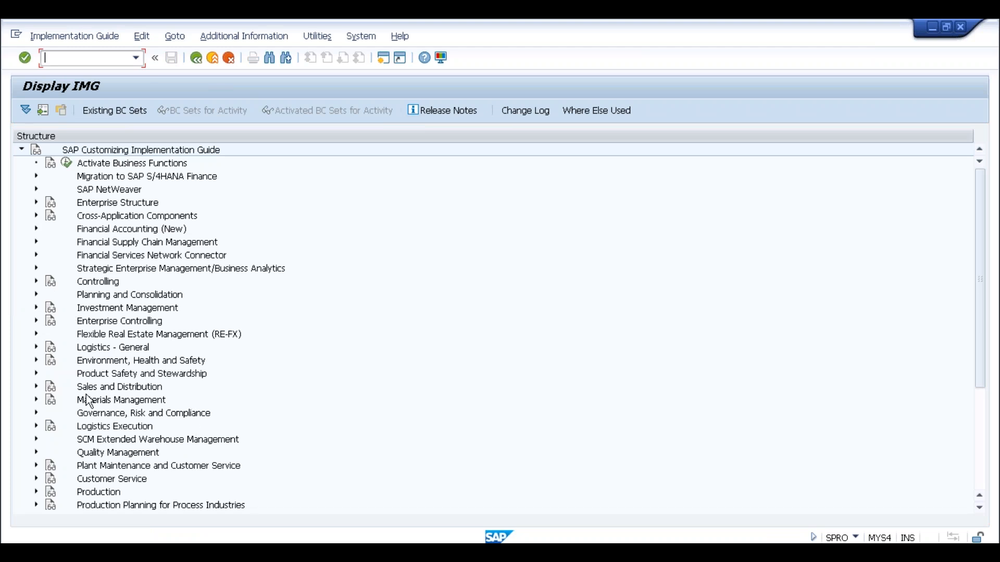
pyautogui.click(36, 386)
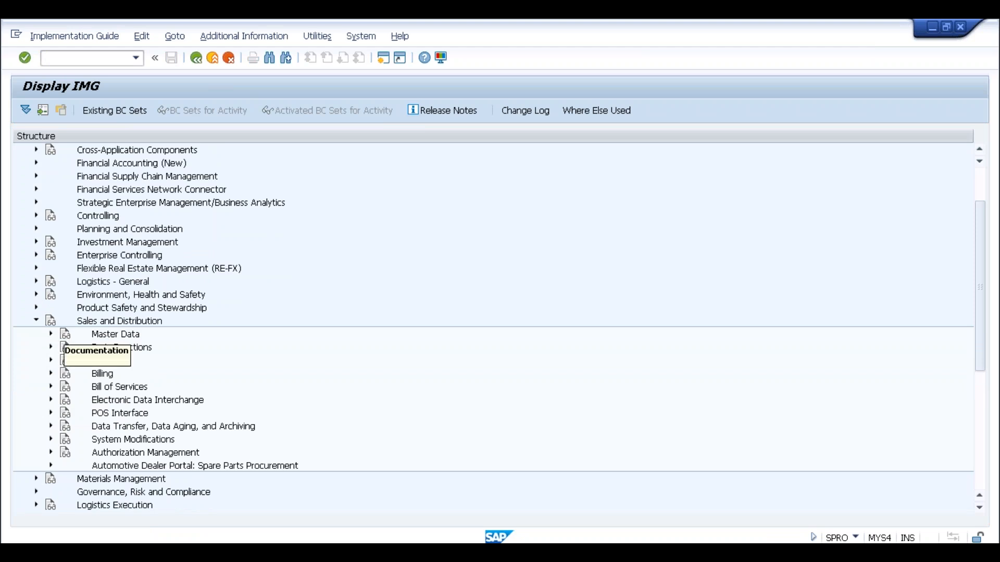
pyautogui.click(50, 348)
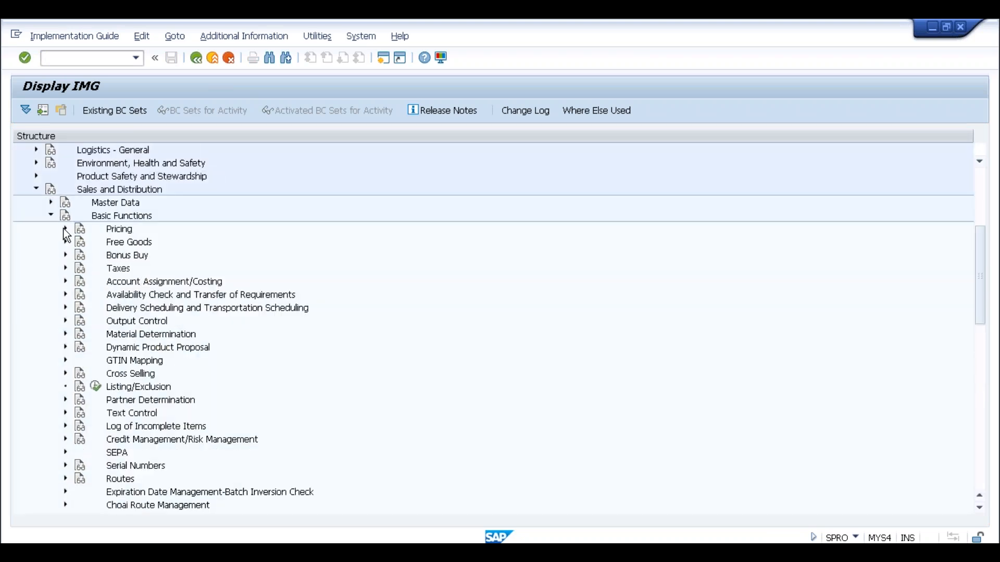
pyautogui.click(65, 229)
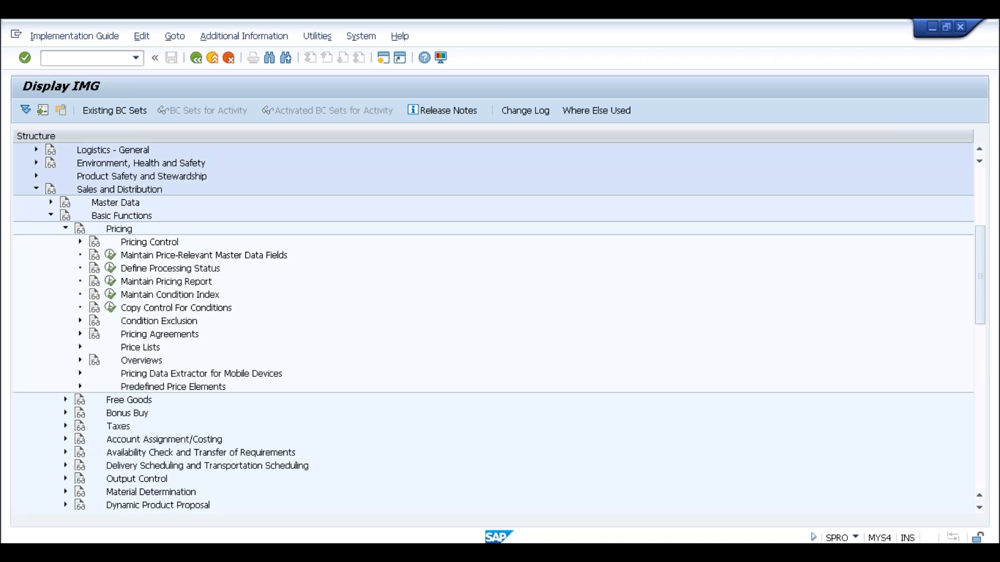
pyautogui.click(80, 242)
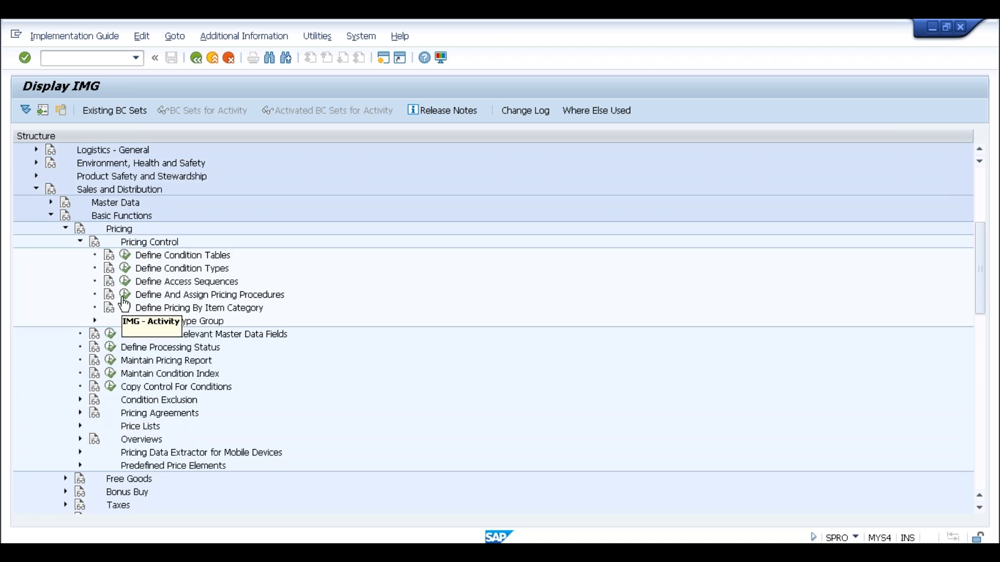
pyautogui.click(125, 295)
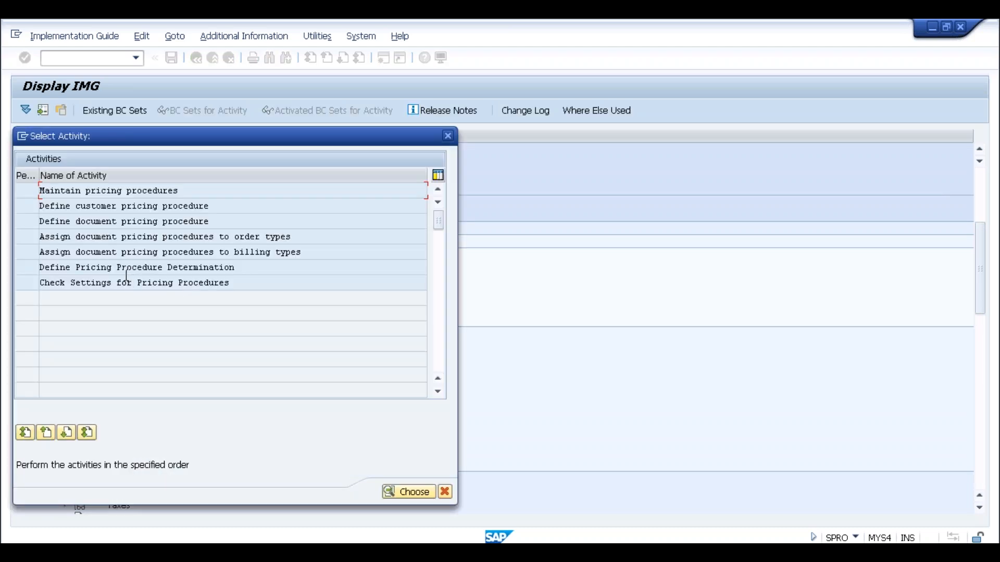
pyautogui.doubleClick(126, 269)
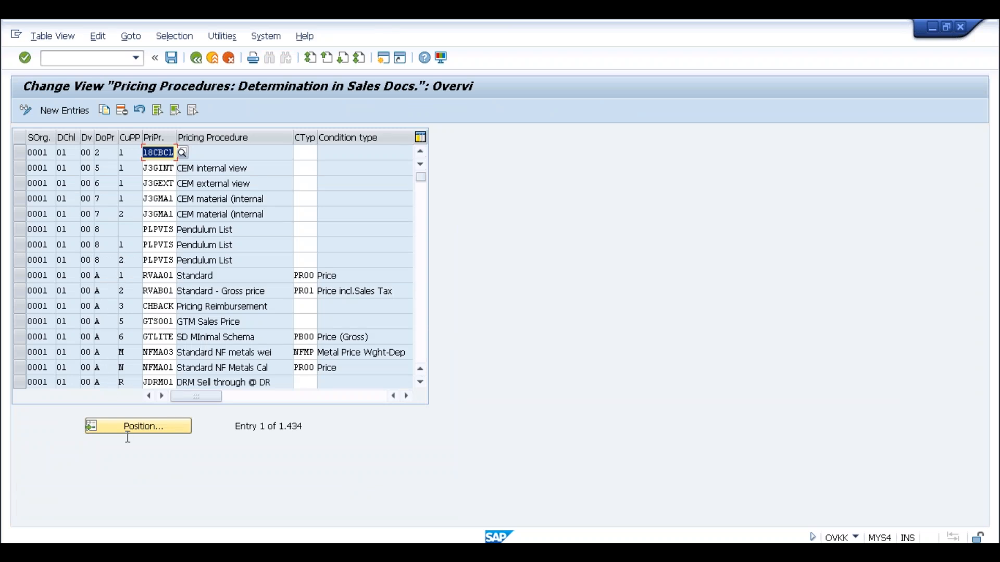
# Position the table on sales org SLOG and check its document pricing procedure A and RVAA01 assignment.
pyautogui.click(133, 427)
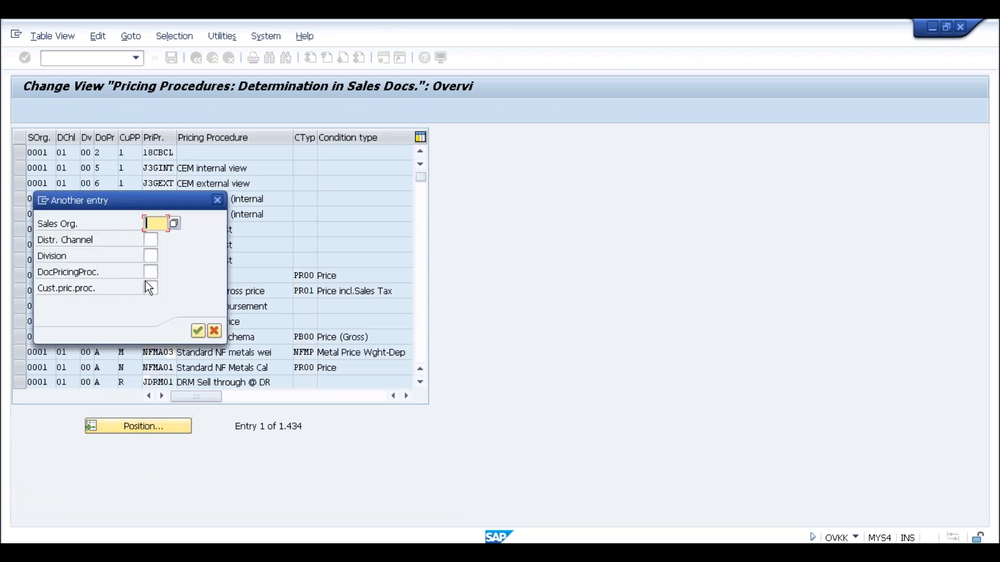
pyautogui.write('SLOG')
pyautogui.press('Return')
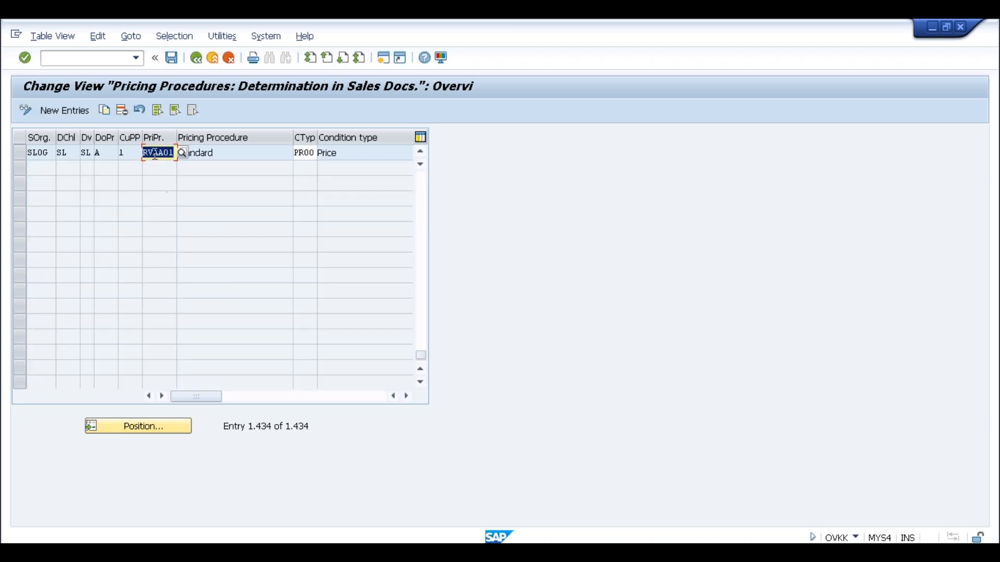
pyautogui.click(45, 155)
pyautogui.click(107, 154)
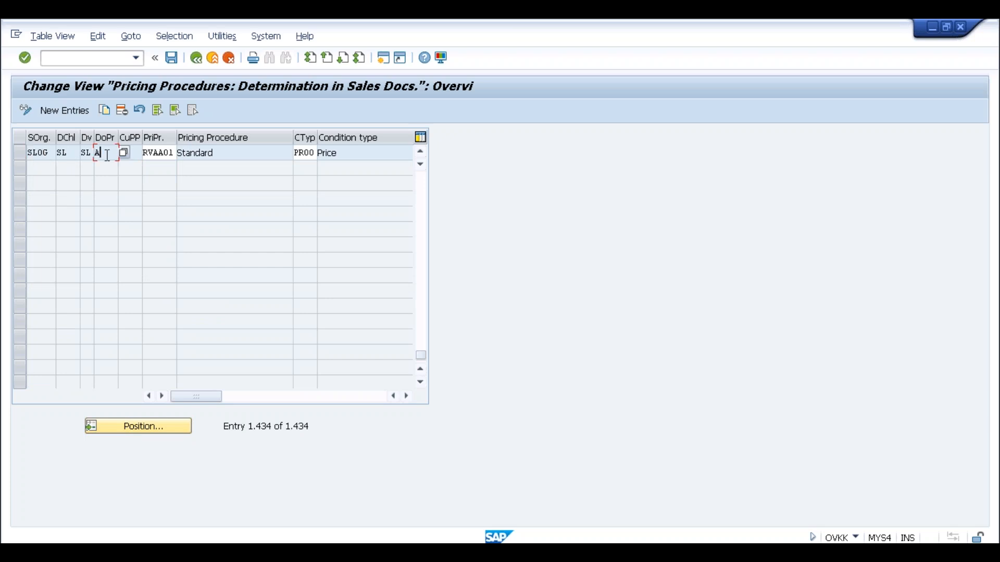
pyautogui.click(147, 152)
pyautogui.hotkey('alt', 'Tab')
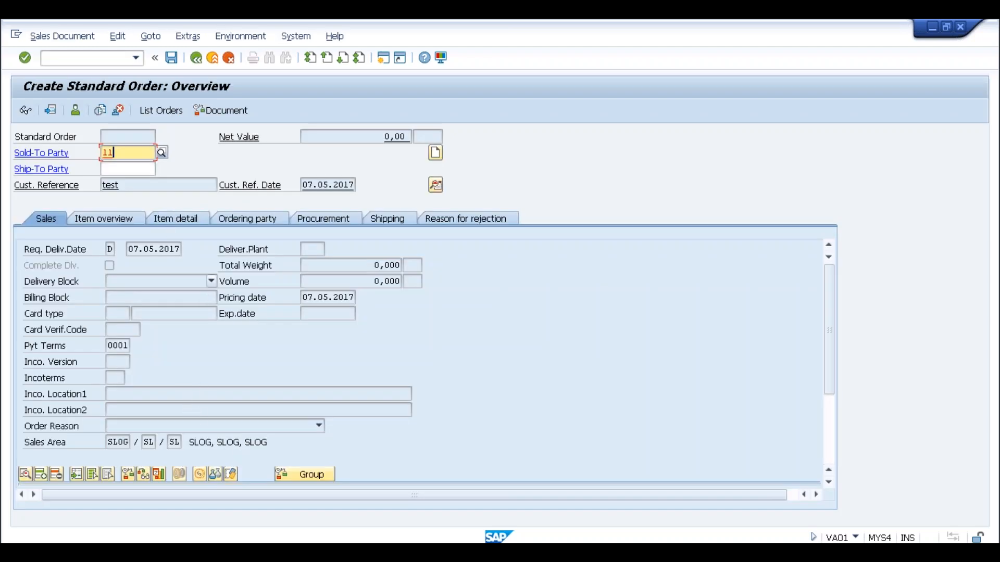
# Start a new OR order via /nva01 and pick the SLOG customer as sold-to party.
pyautogui.click(77, 58)
pyautogui.write('/nva01')
pyautogui.press('Return')
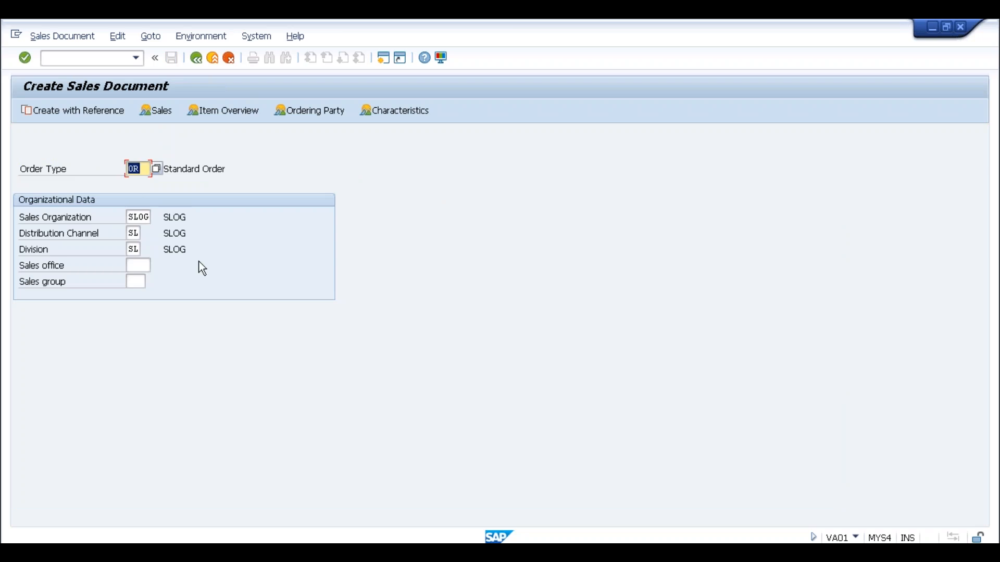
pyautogui.press('Return')
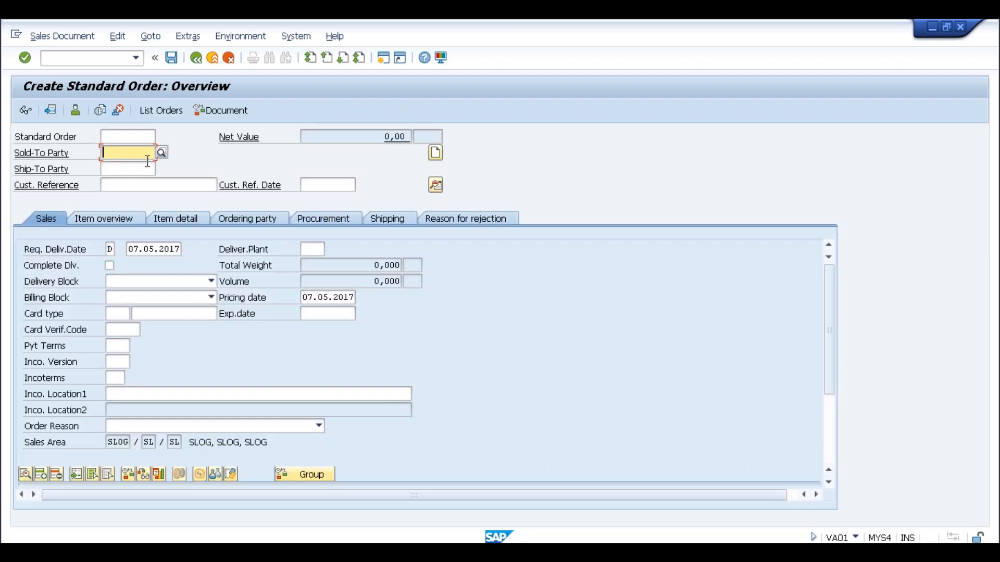
pyautogui.click(161, 153)
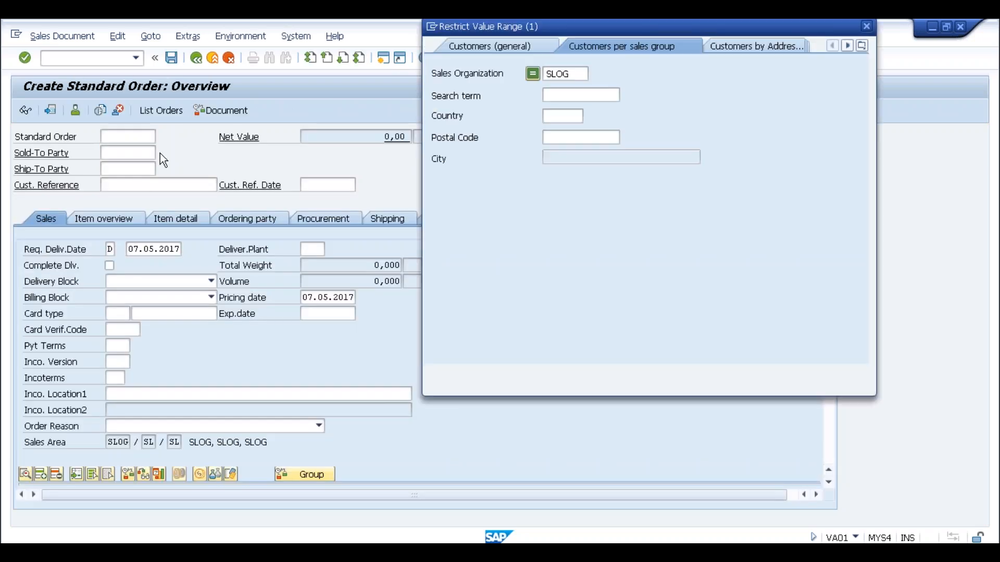
pyautogui.moveTo(521, 27); pyautogui.dragTo(173, 27)
pyautogui.click(358, 373)
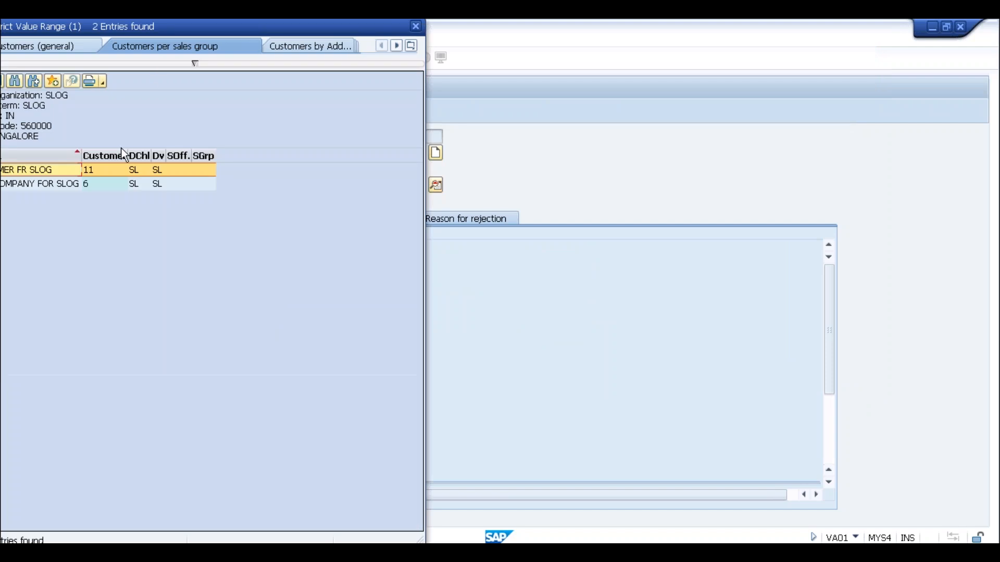
pyautogui.doubleClick(96, 168)
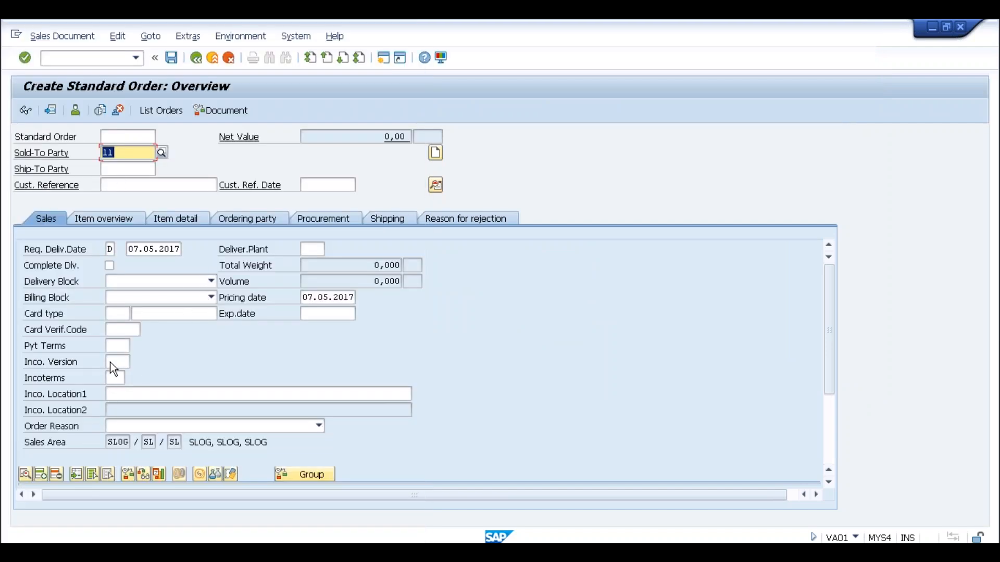
# Enter payment terms 0001 and customer reference 'test' dated 07.05.2017.
pyautogui.click(112, 348)
pyautogui.write('0001')
pyautogui.press('Return')
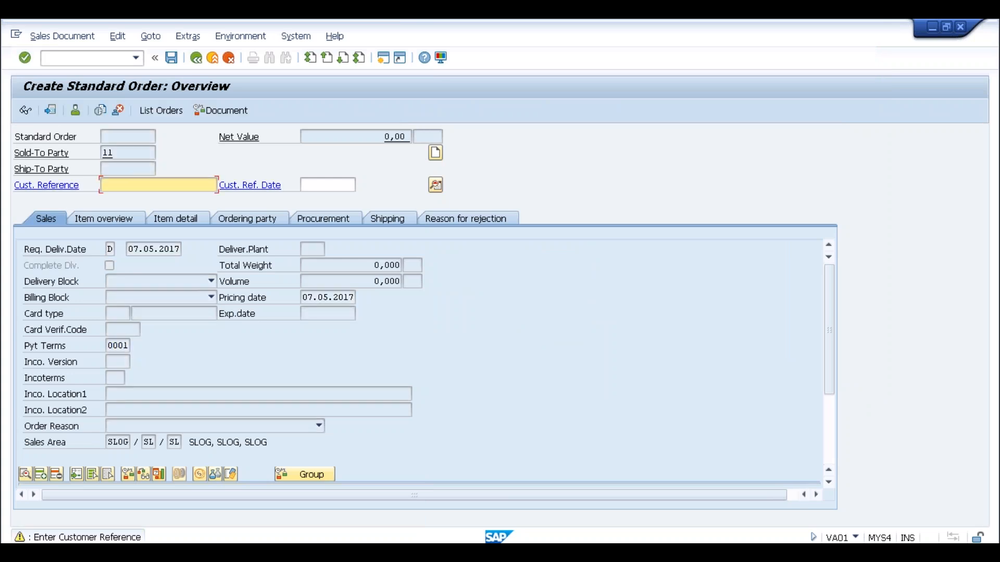
pyautogui.write('te')
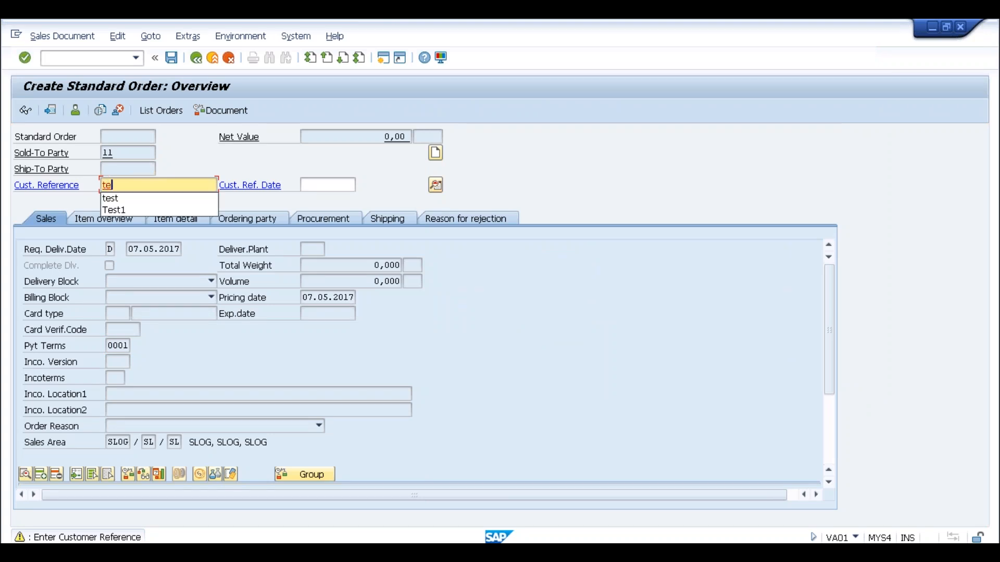
pyautogui.write('st')
pyautogui.press('Tab')
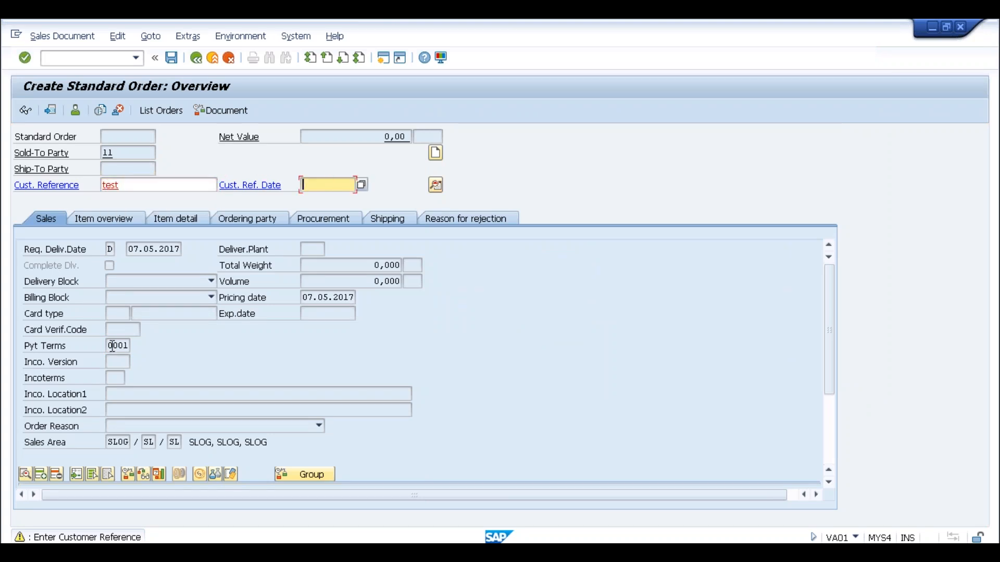
pyautogui.click(361, 185)
pyautogui.click(305, 427)
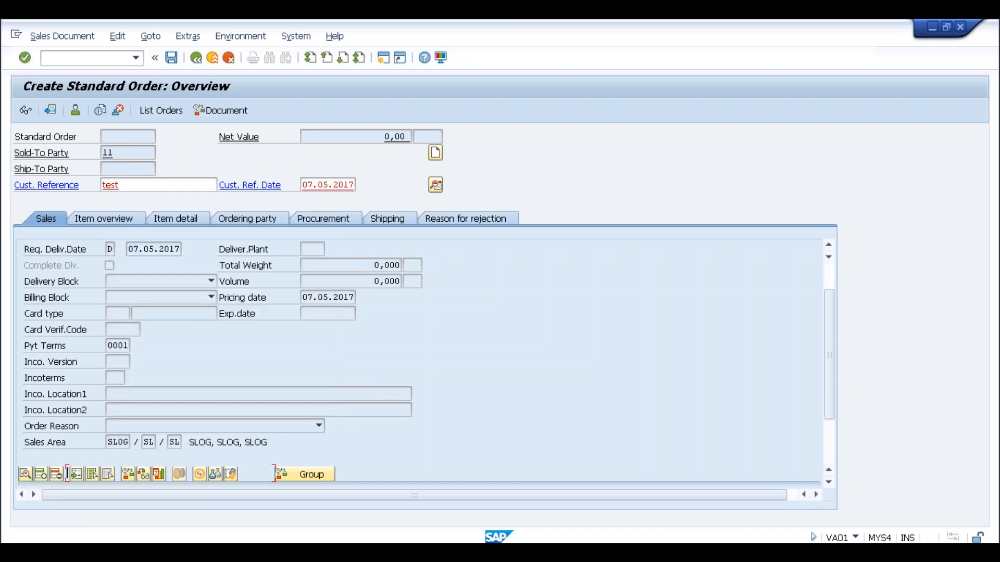
pyautogui.press('Return')
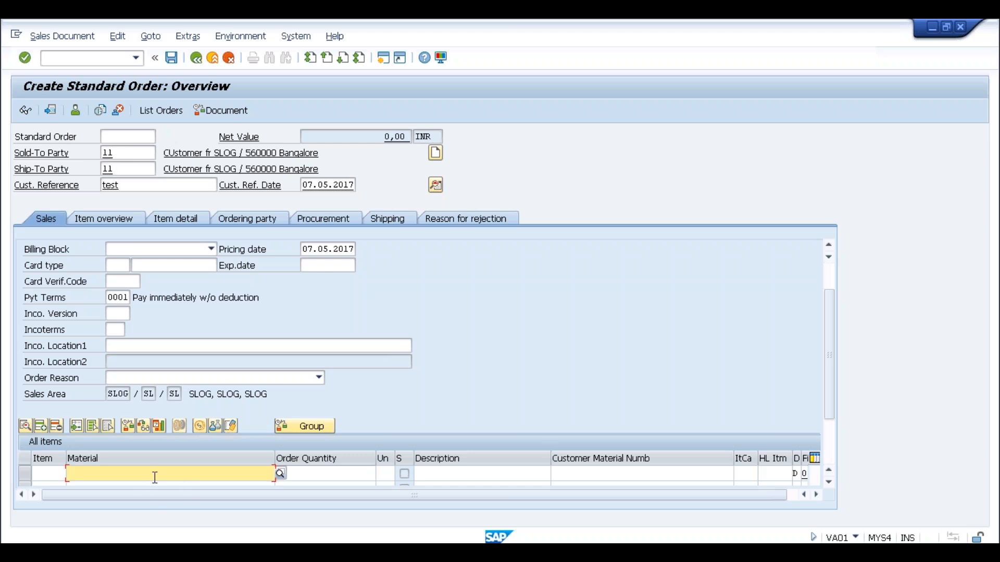
# Search materials by description *test* and choose material 10000072 for item 10.
pyautogui.click(280, 473)
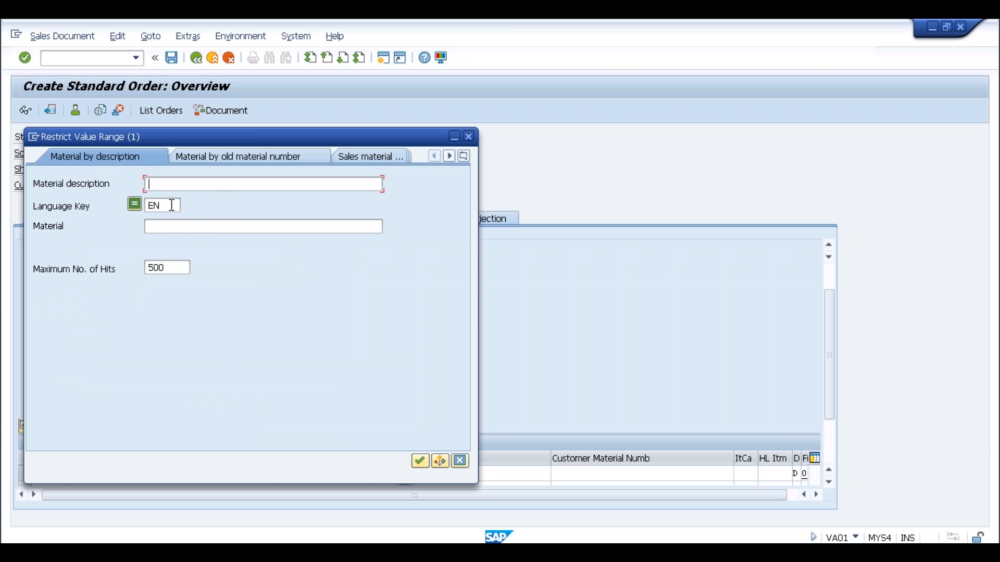
pyautogui.write('*slog*')
pyautogui.press('Return')
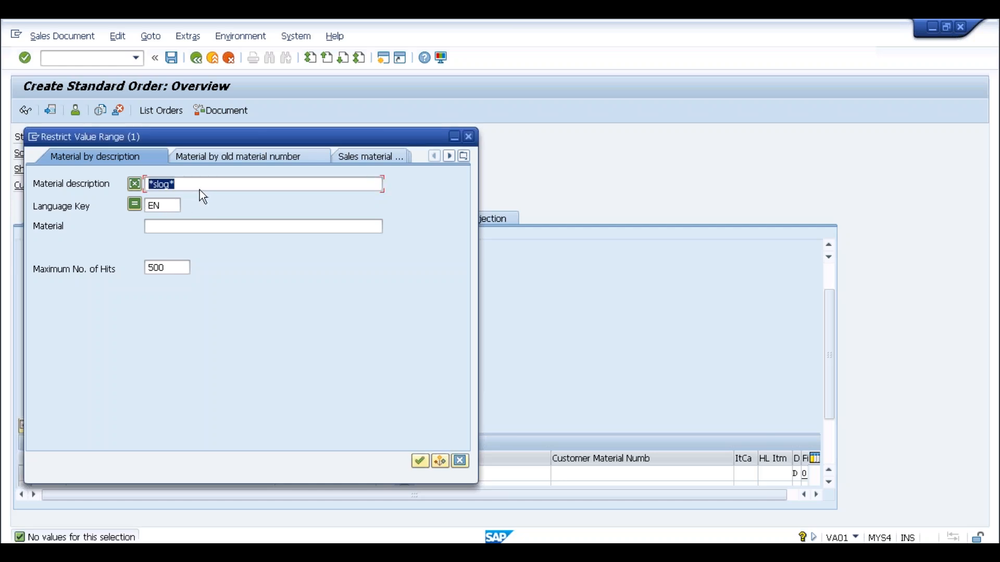
pyautogui.click(172, 185)
pyautogui.press('BackSpace')
pyautogui.press('BackSpace')
pyautogui.press('BackSpace')
pyautogui.write('test')
pyautogui.press('Return')
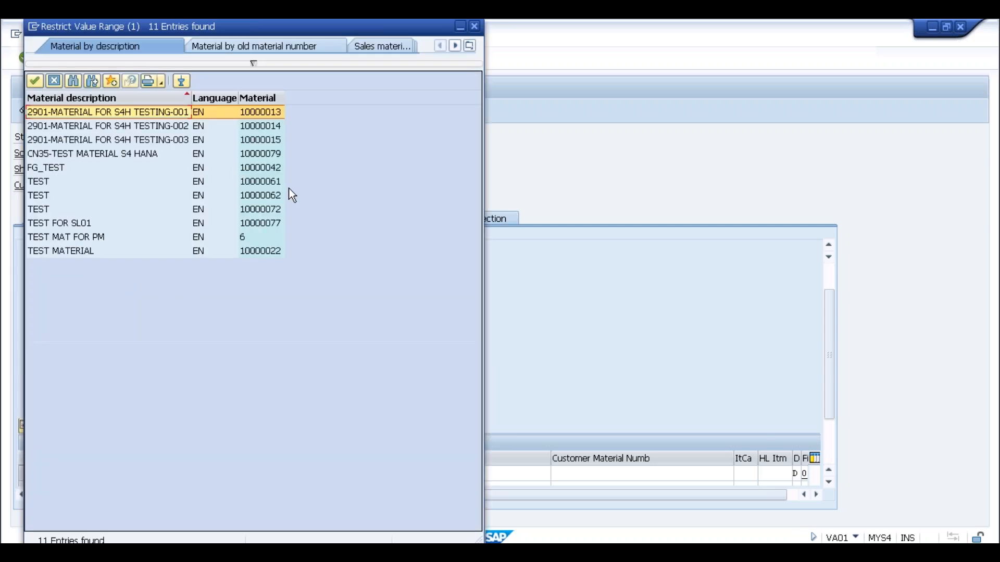
pyautogui.doubleClick(270, 210)
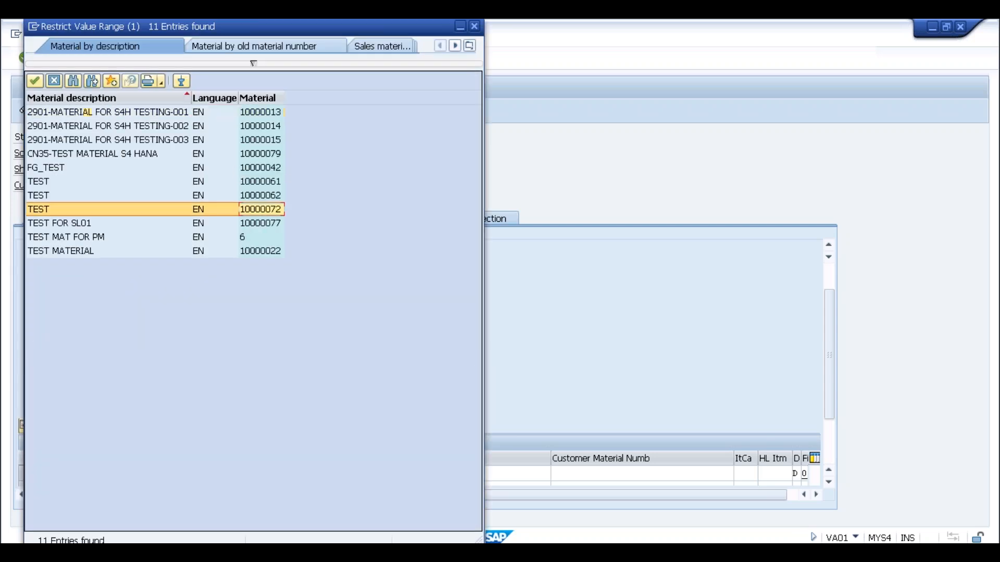
# Enter quantity 10 EA for the item and open item 10's detail data.
pyautogui.click(307, 478)
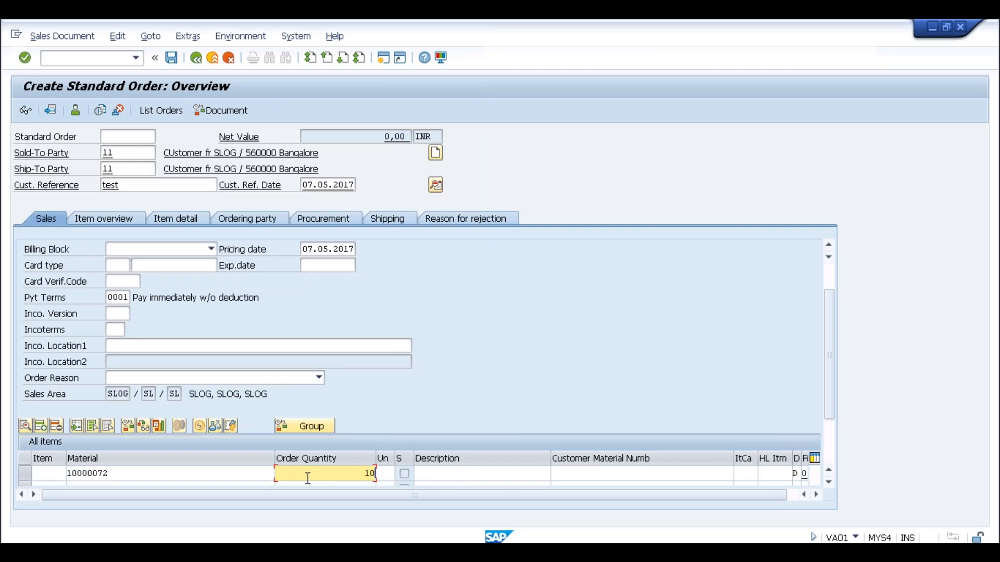
pyautogui.press('Tab')
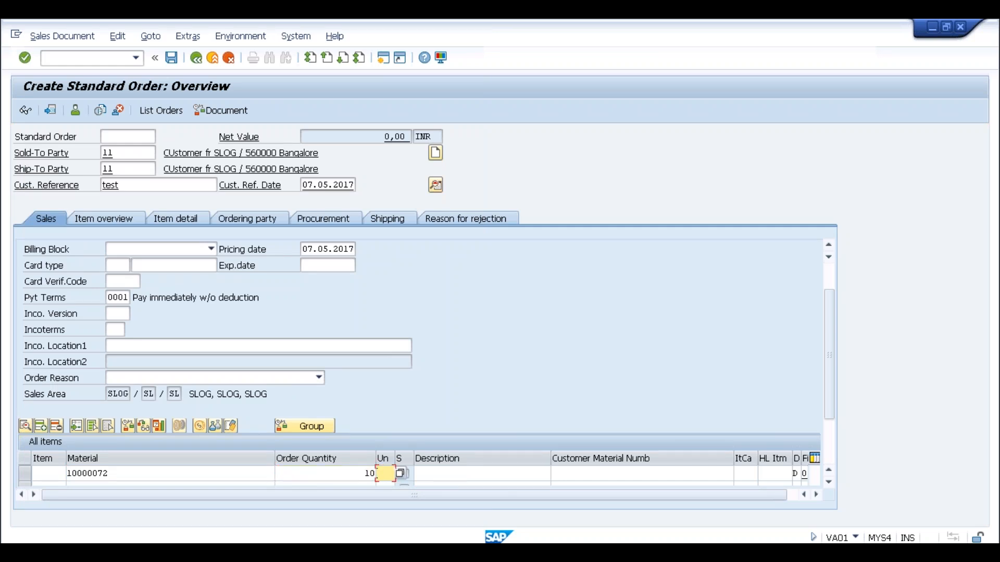
pyautogui.press('Return')
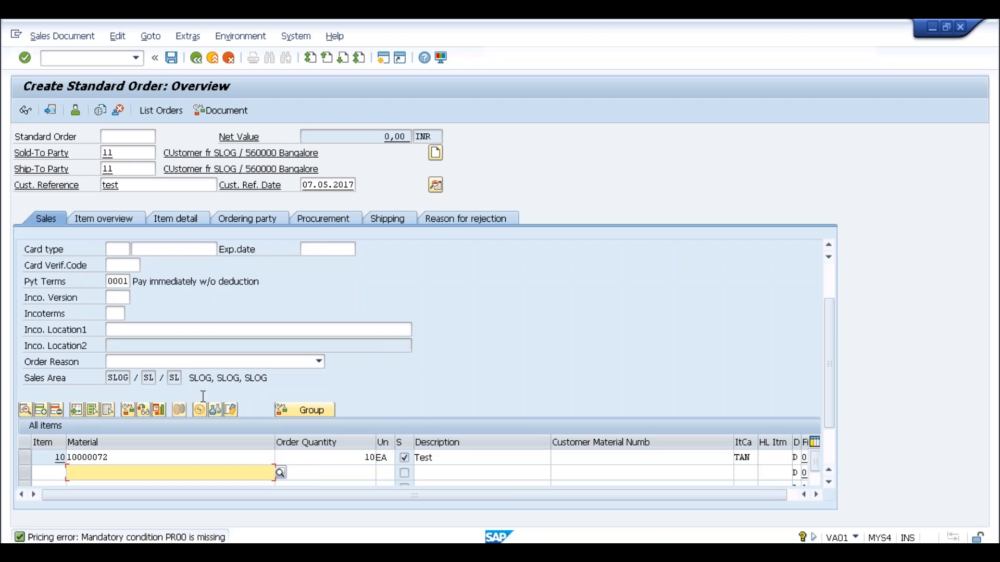
pyautogui.doubleClick(112, 456)
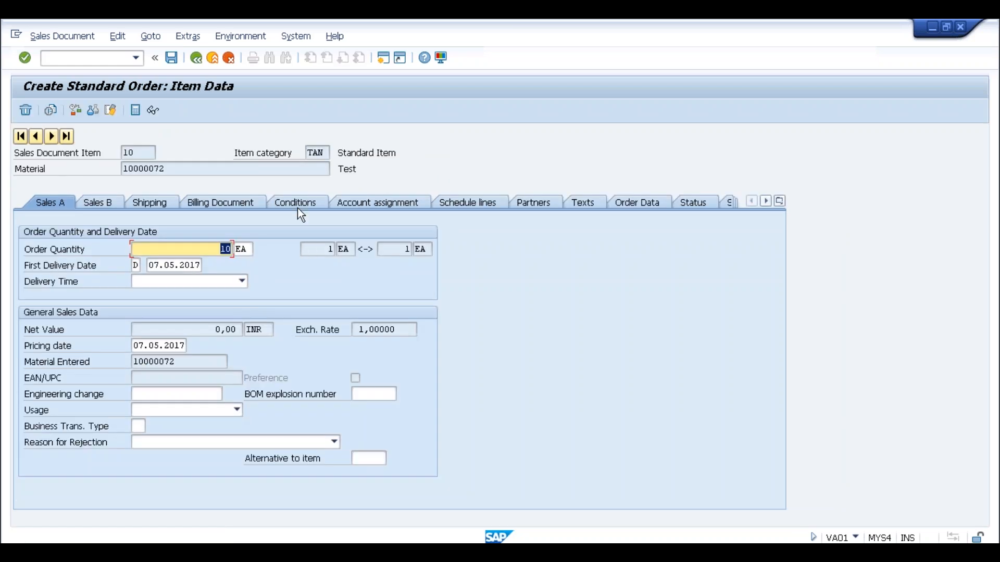
# Add condition PR00 at 100 INR to item 10's pricing and go back to the overview.
pyautogui.click(298, 201)
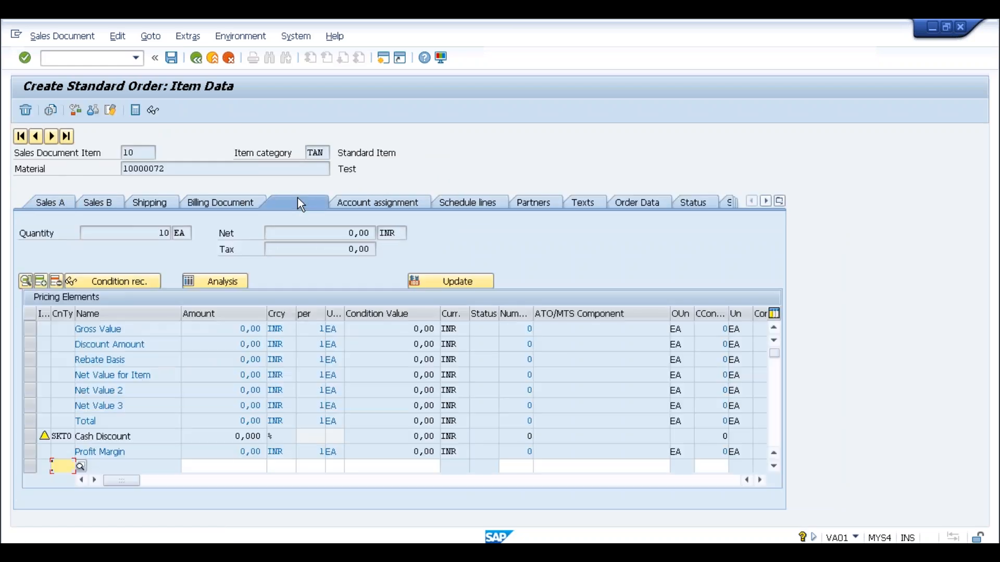
pyautogui.write('pr00')
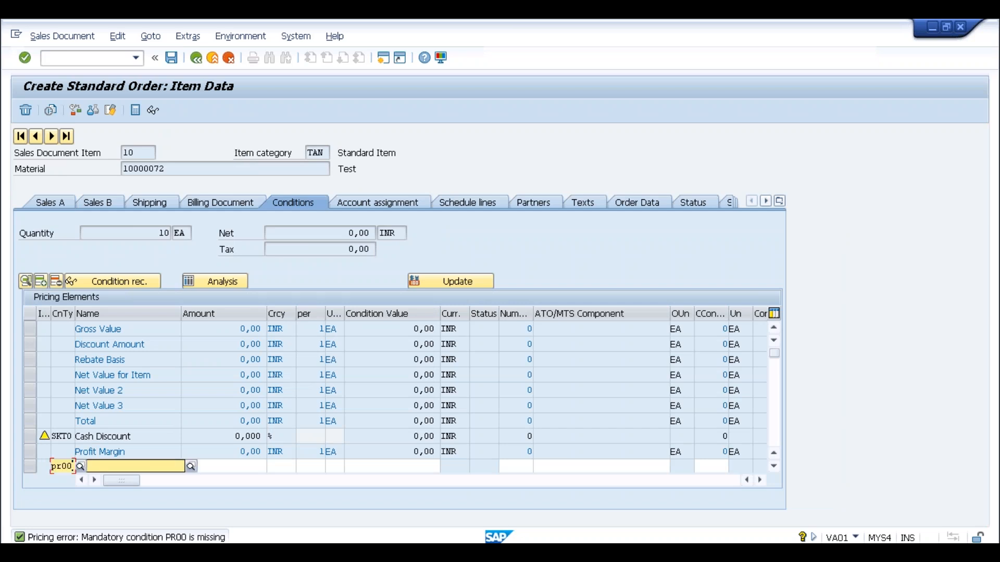
pyautogui.press('Tab')
pyautogui.write('100')
pyautogui.press('Return')
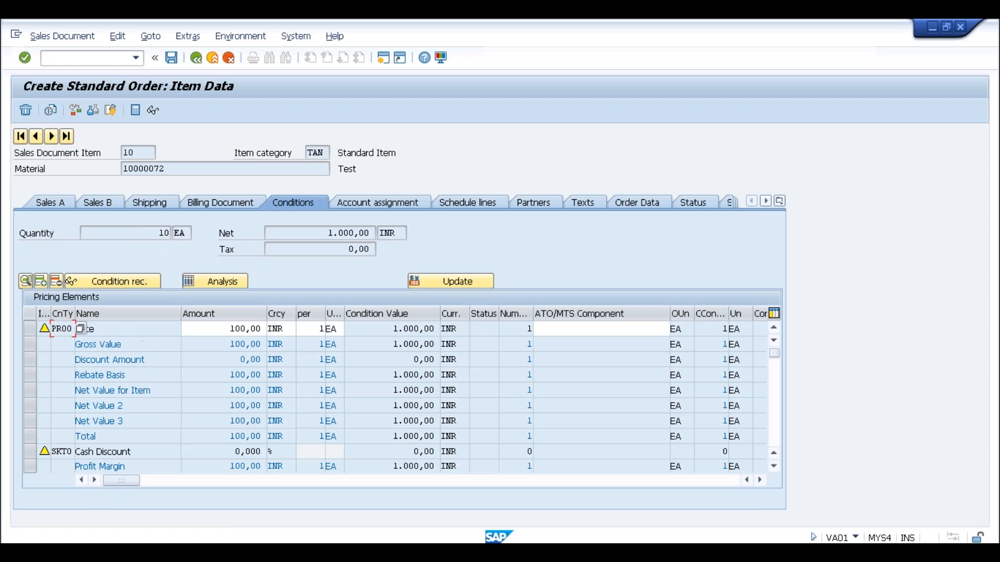
pyautogui.click(190, 57)
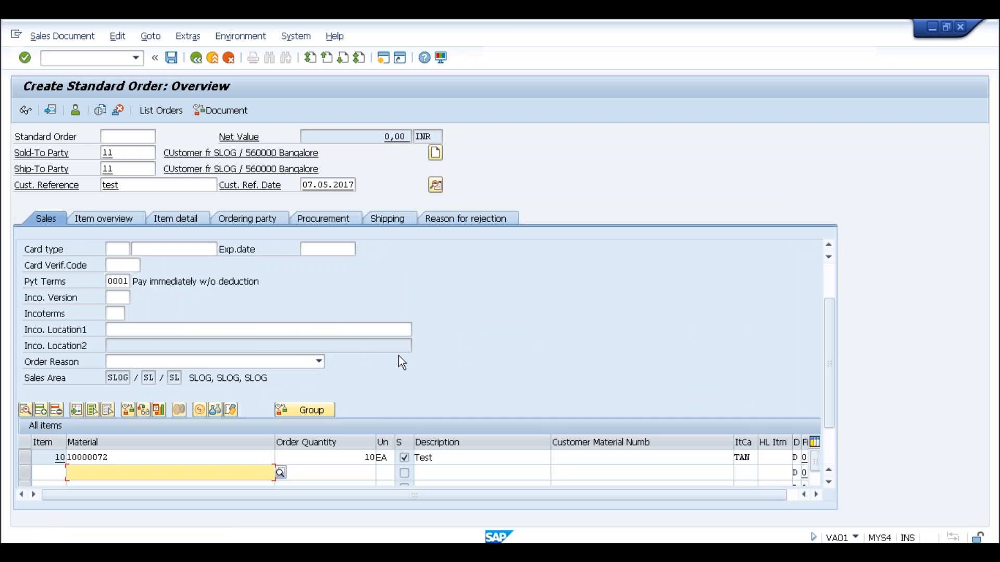
# Save the order and fill its missing header Incoterms with CFR and location 'test', accepting freight redetermination.
pyautogui.click(172, 58)
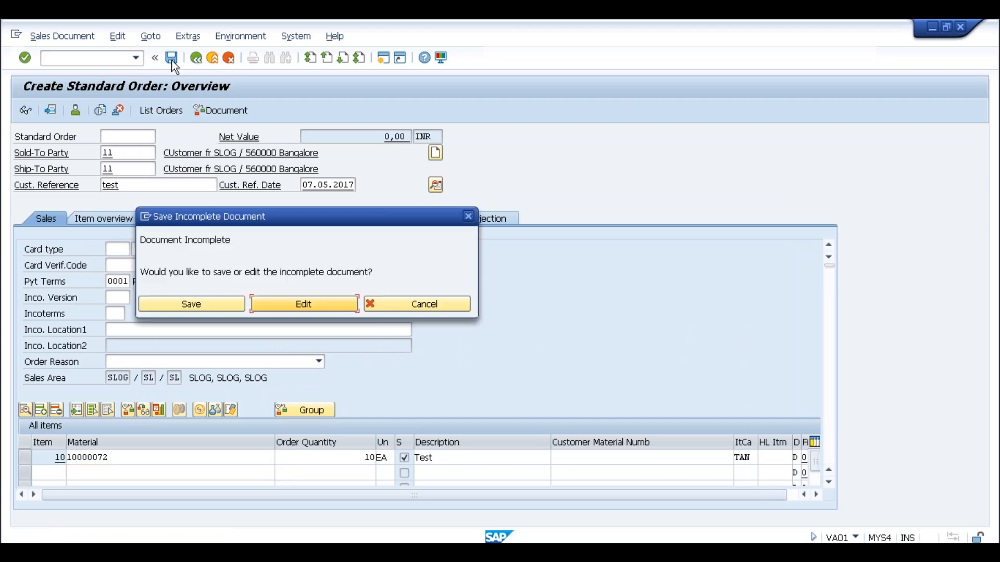
pyautogui.click(296, 306)
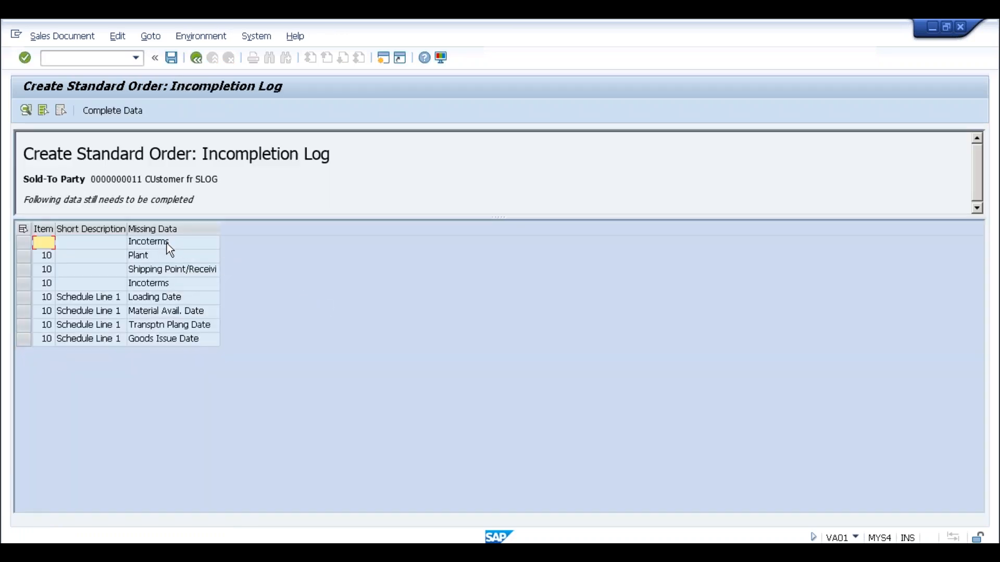
pyautogui.doubleClick(166, 243)
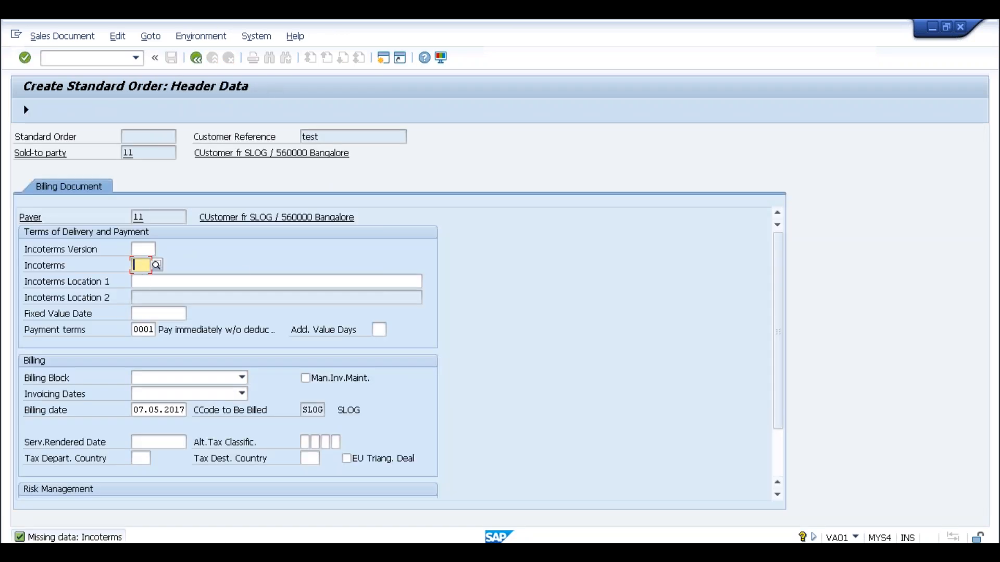
pyautogui.click(140, 264)
pyautogui.click(144, 278)
pyautogui.click(142, 281)
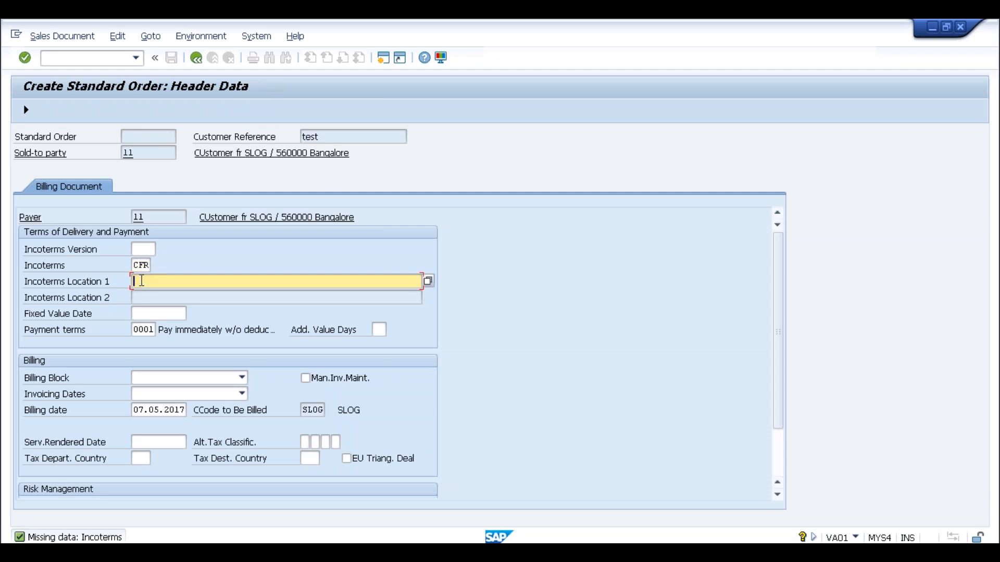
pyautogui.write('test')
pyautogui.click(196, 58)
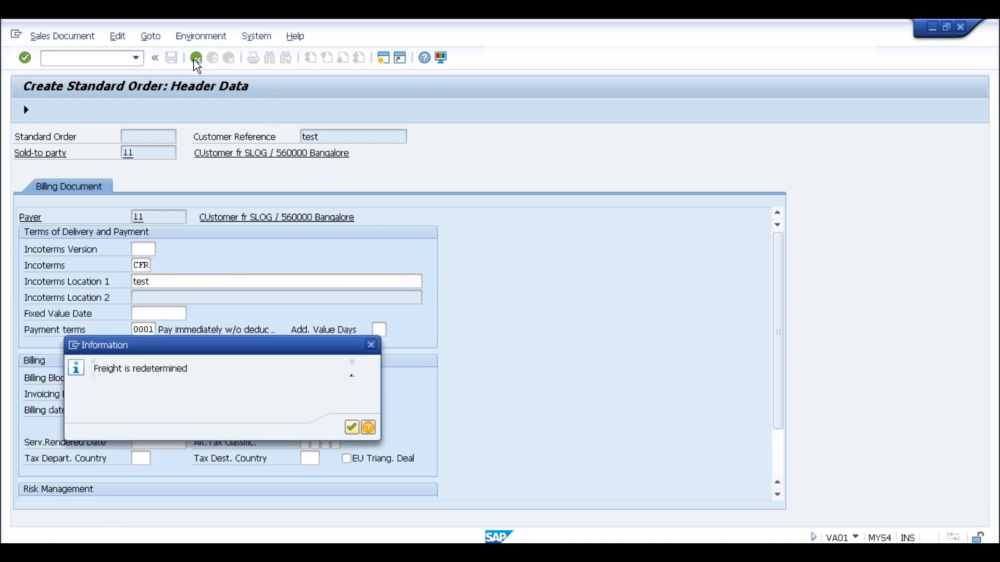
pyautogui.click(352, 428)
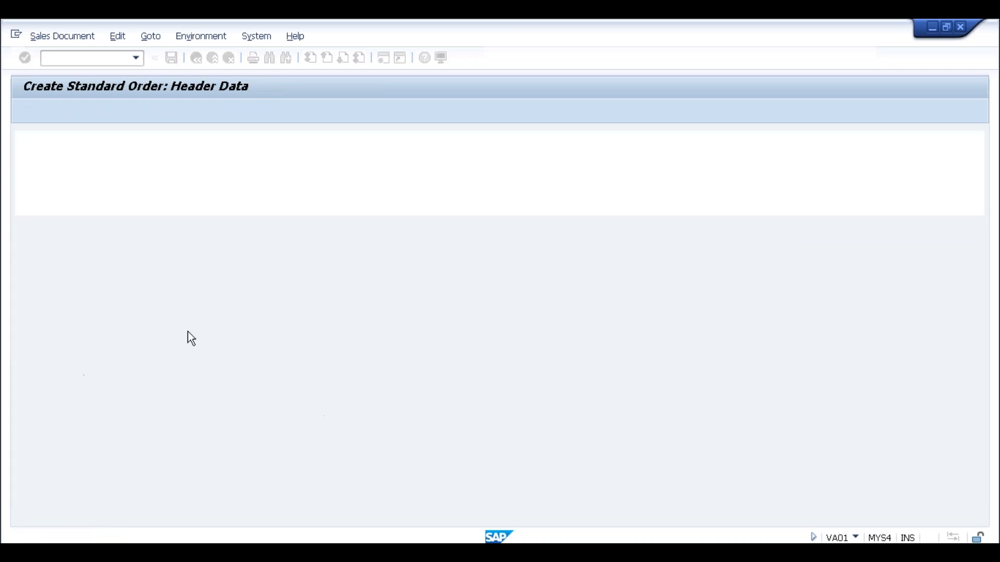
# Fill item 10's plant, storage location and shipping point with slog.
pyautogui.doubleClick(153, 240)
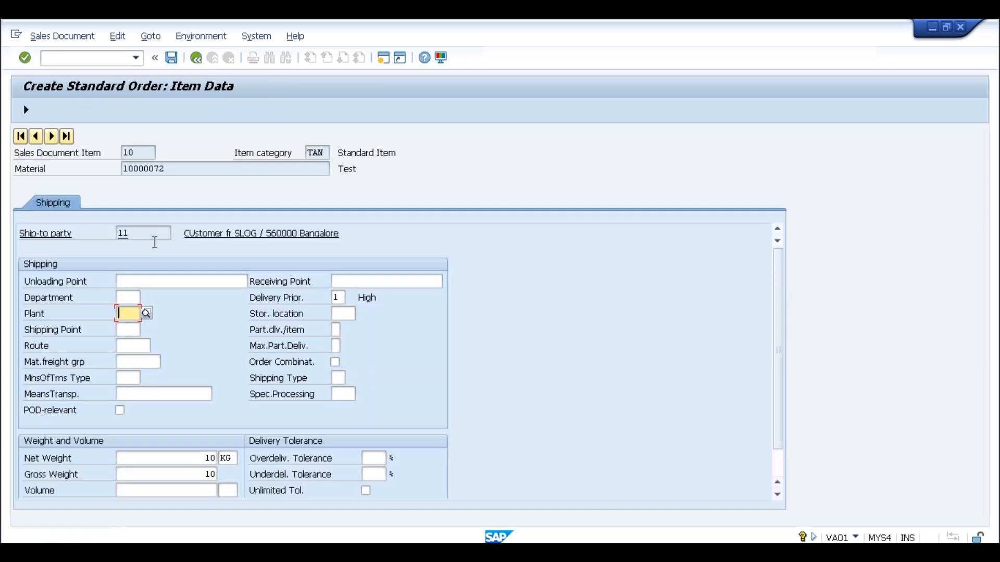
pyautogui.click(128, 339)
pyautogui.click(339, 314)
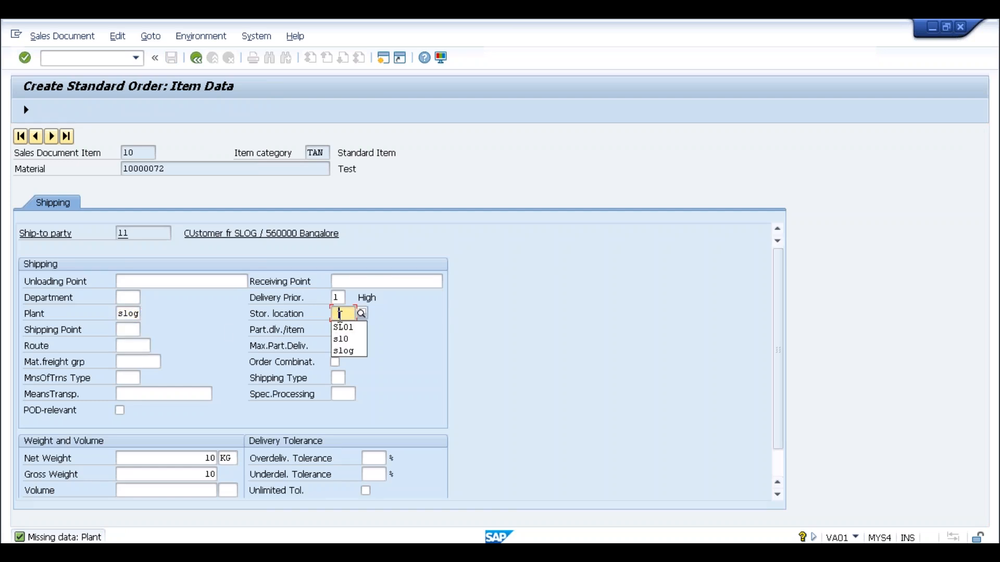
pyautogui.click(345, 351)
pyautogui.click(125, 330)
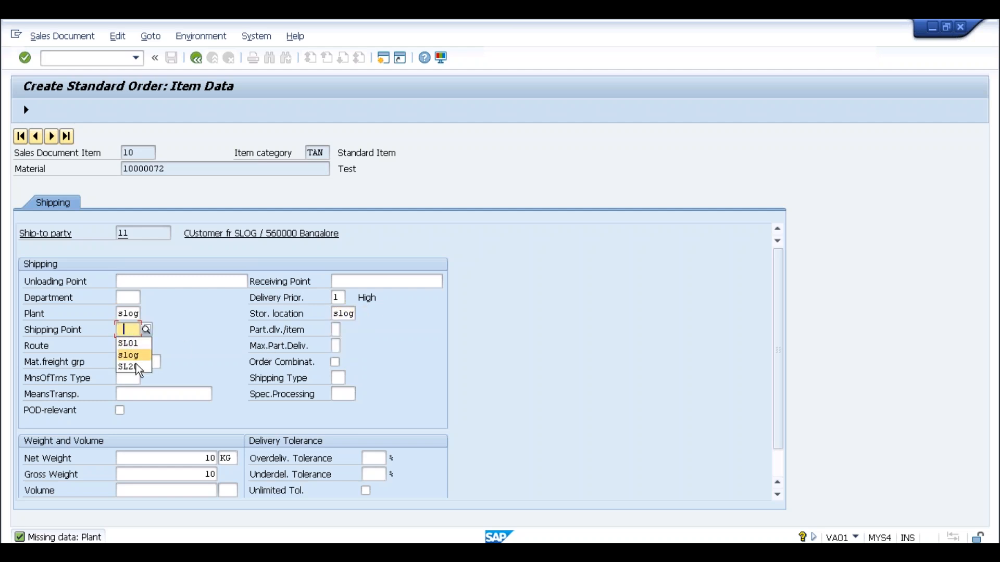
pyautogui.click(136, 356)
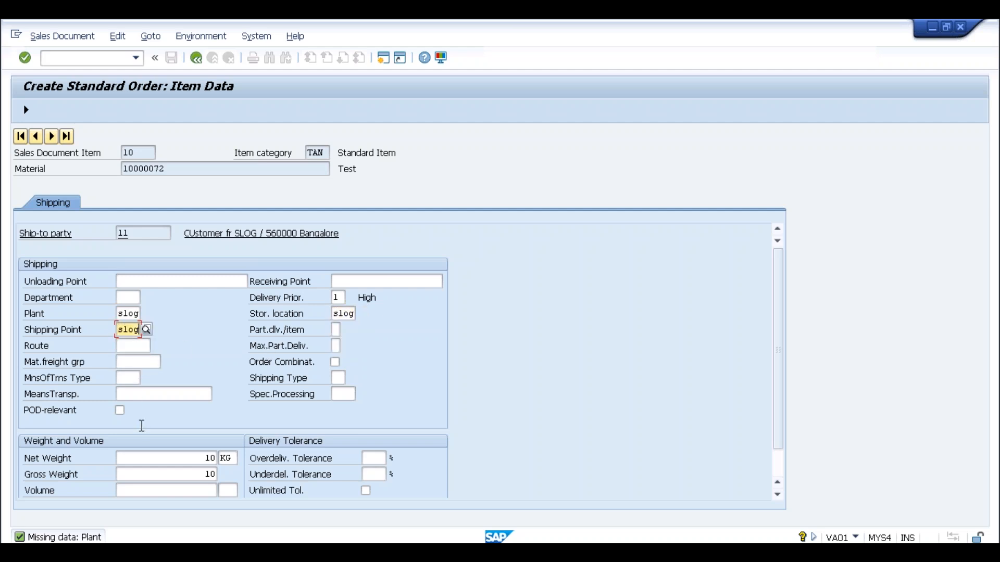
pyautogui.click(189, 463)
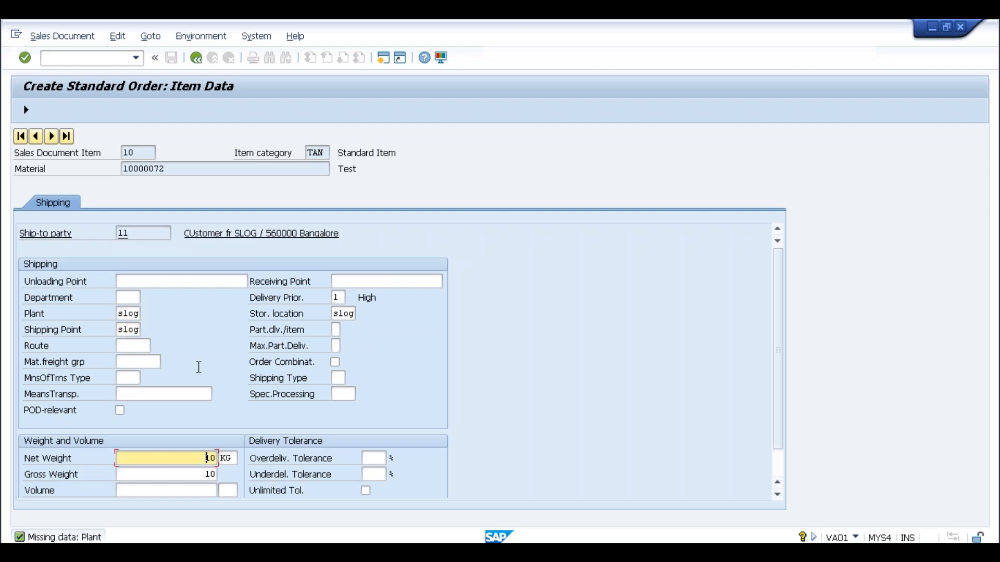
# Return to the order, dismiss the availability notice and save it as Standard Order 7.
pyautogui.click(198, 58)
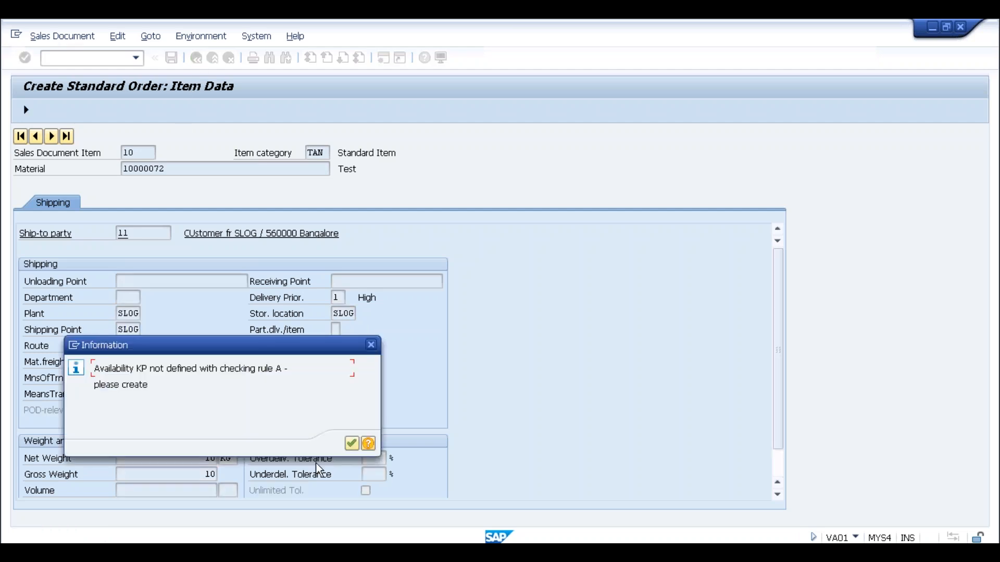
pyautogui.click(352, 444)
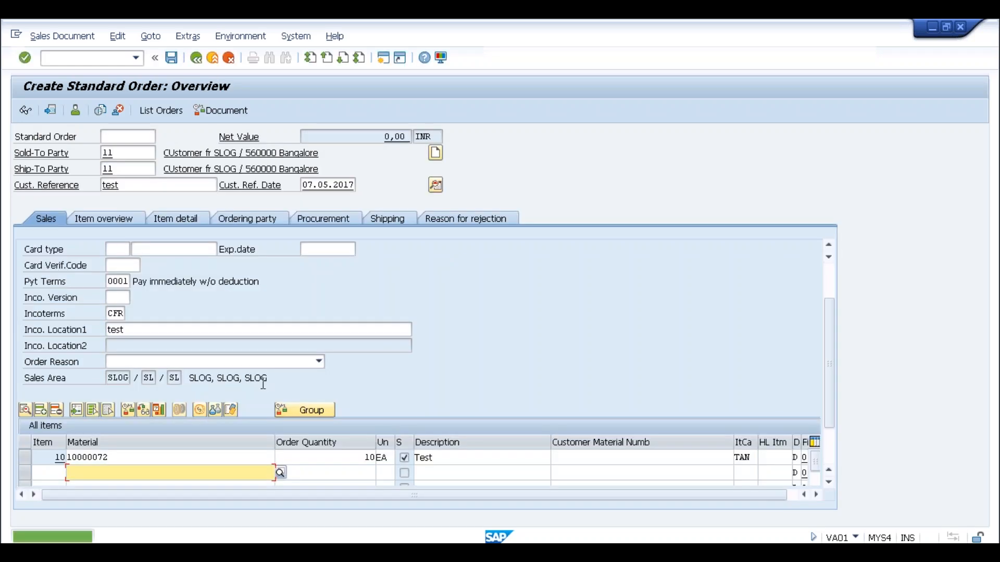
pyautogui.click(172, 57)
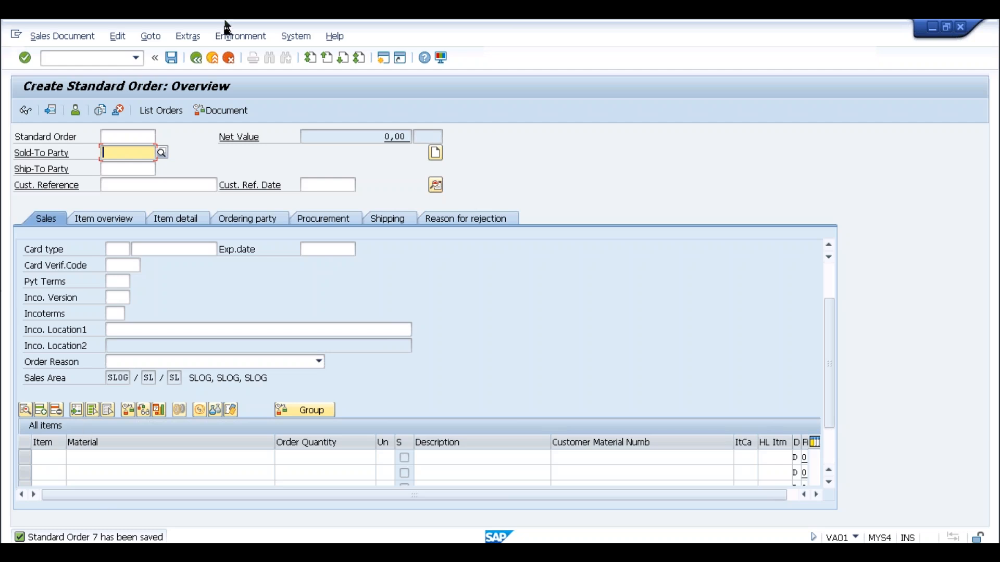
# Enter transaction /nse16n to start the general table display.
pyautogui.click(117, 57)
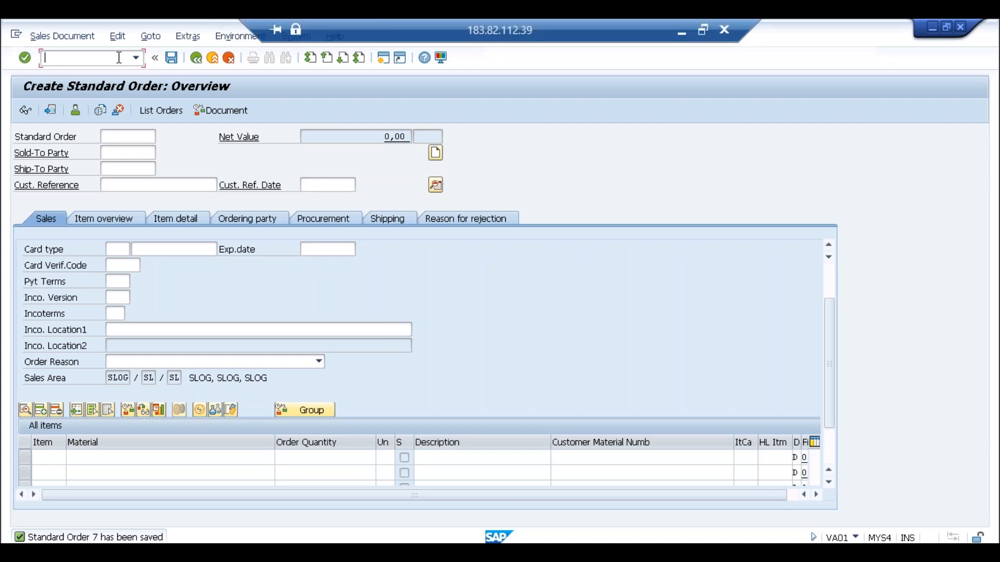
pyautogui.write('/')
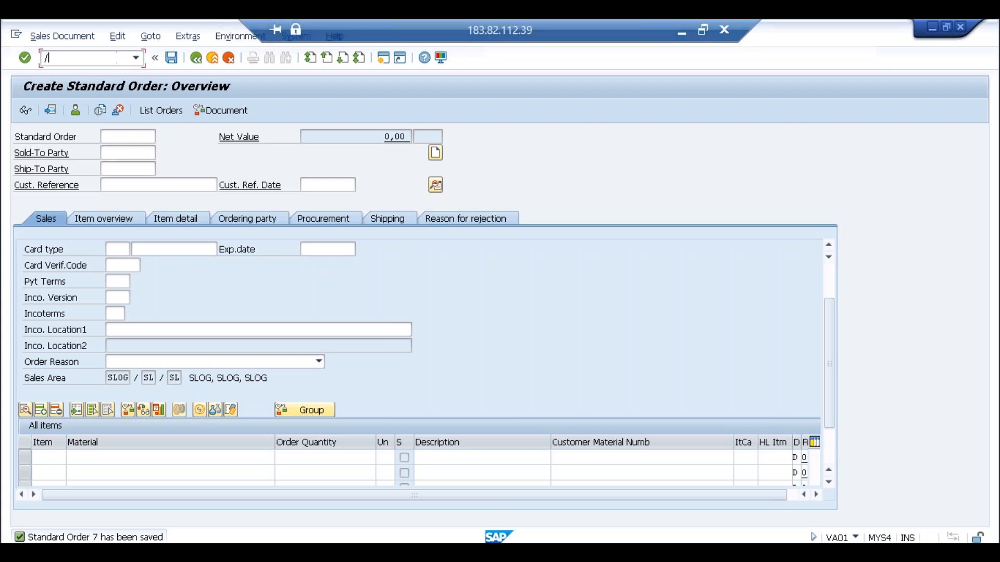
pyautogui.write('nse16n')
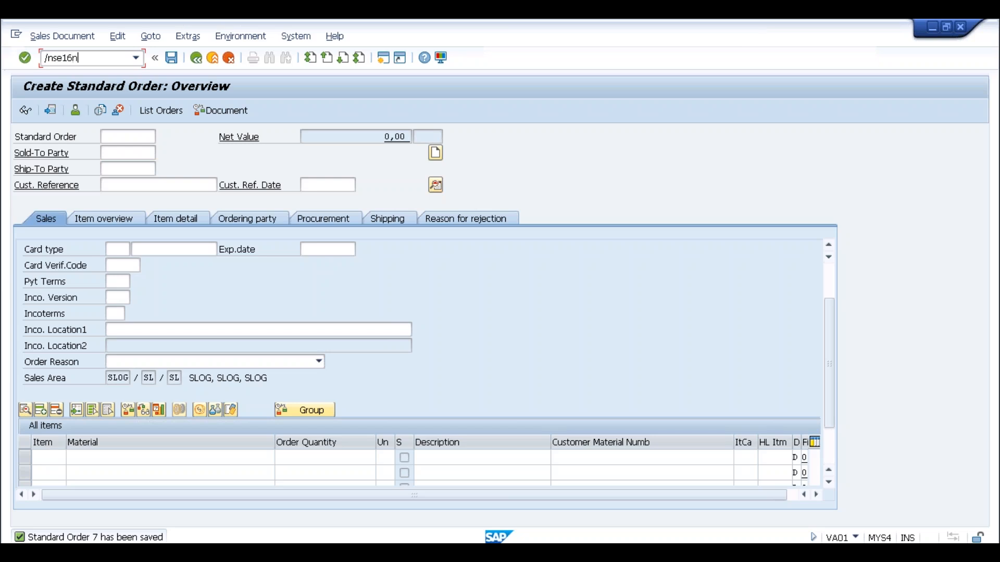
pyautogui.press('Return')
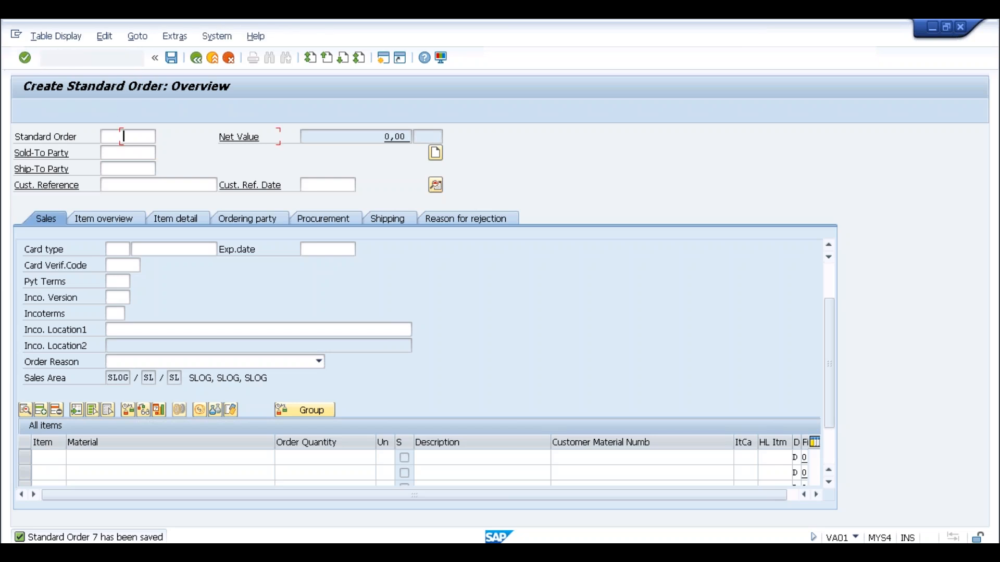
# Query table KONV in SE16N, which returns no values.
pyautogui.write('konv')
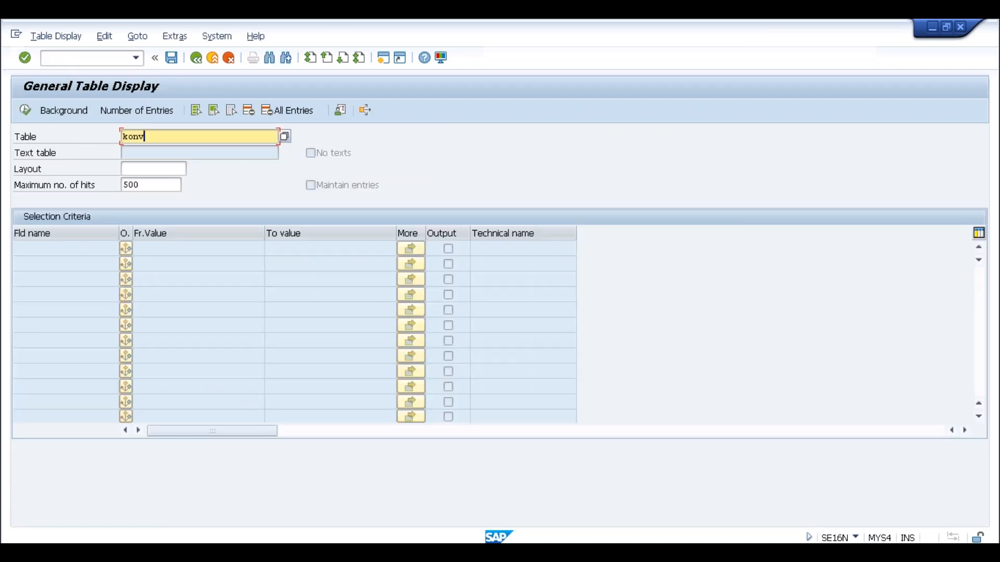
pyautogui.press('Return')
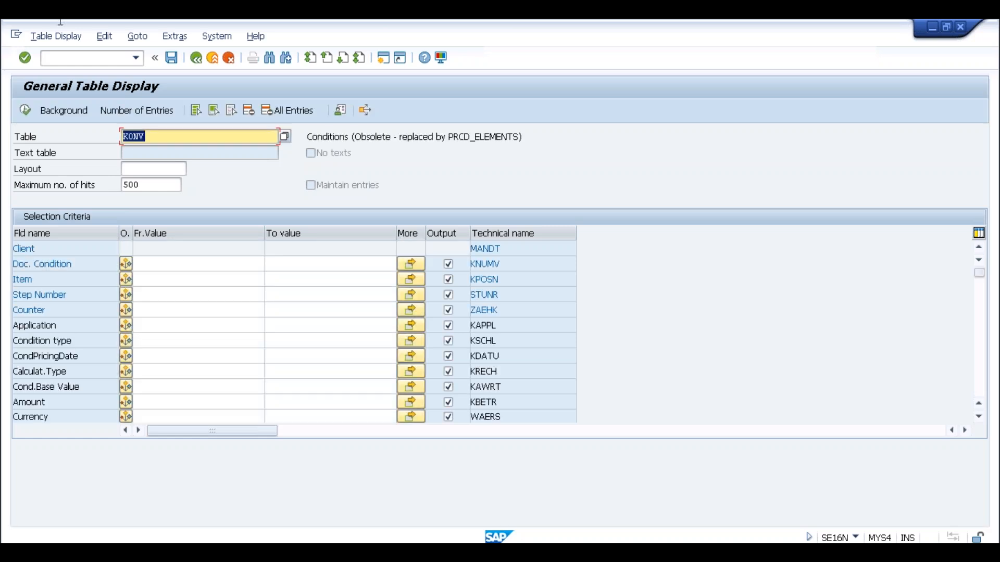
pyautogui.click(177, 140)
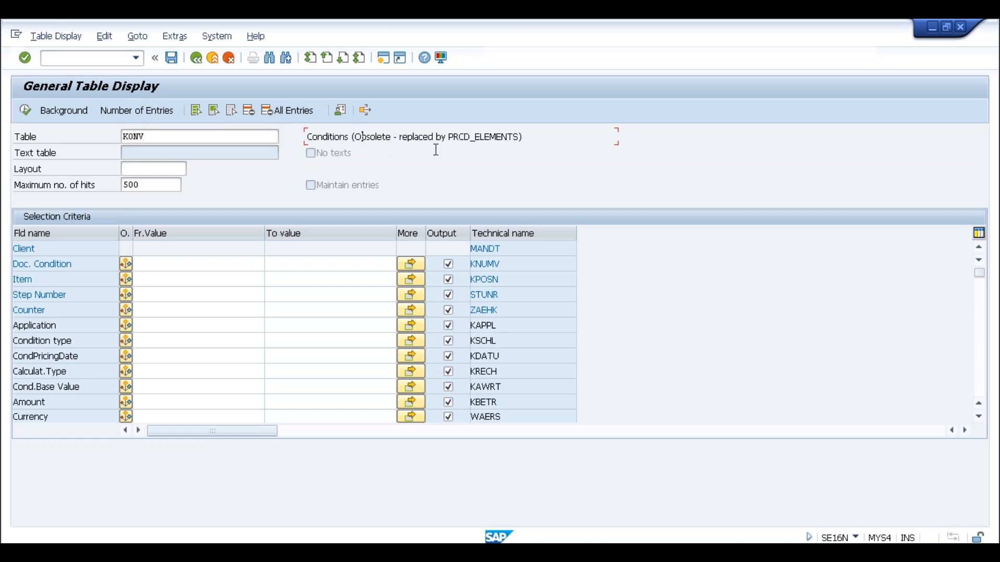
pyautogui.moveTo(449, 136); pyautogui.dragTo(519, 134)
pyautogui.hotkey('ctrl', 'c')
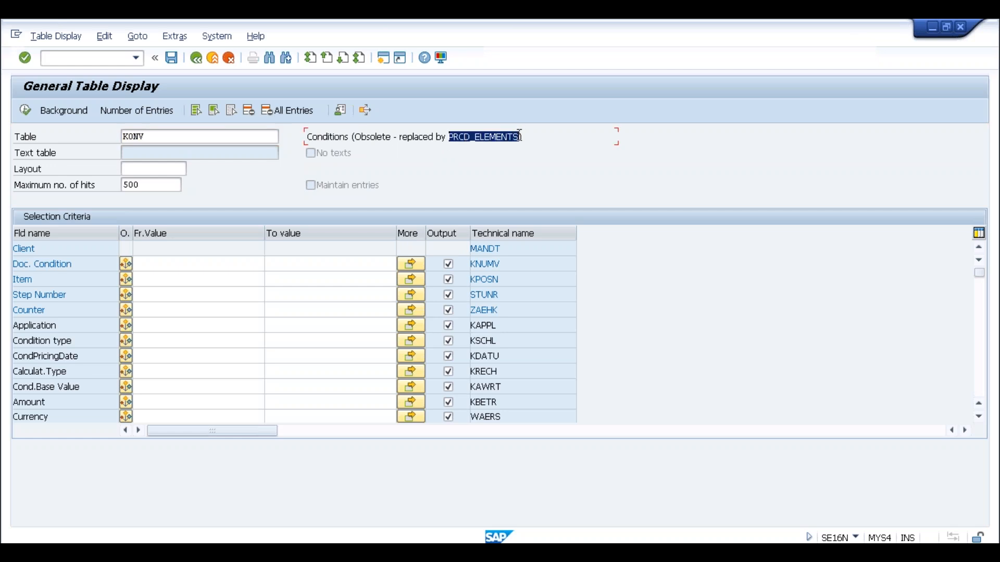
pyautogui.click(519, 135)
pyautogui.click(25, 109)
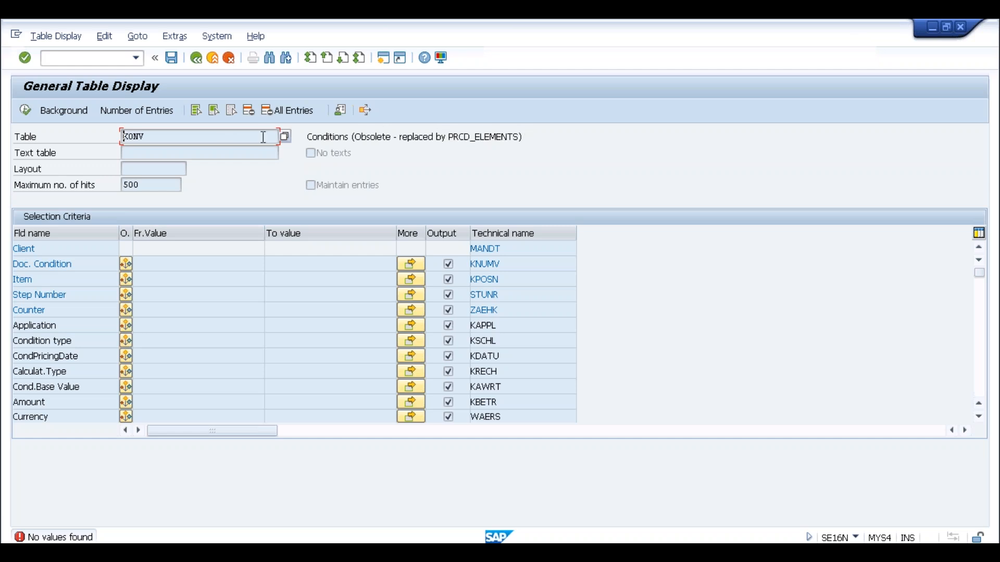
pyautogui.press('Return')
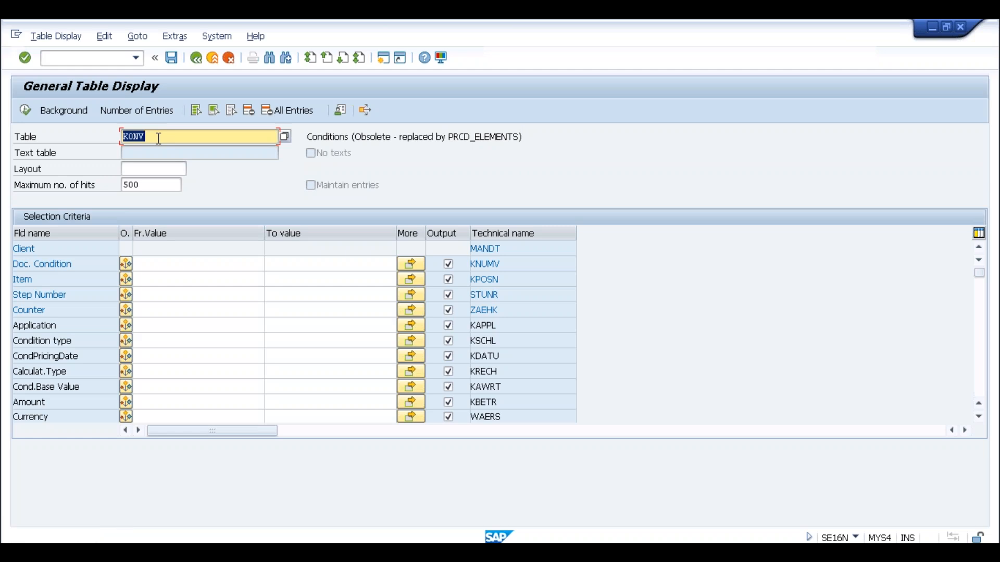
# Swap the table to PRCD_ELEMENTS, list its 124 entries, and open a second session.
pyautogui.hotkey('ctrl', 'v')
pyautogui.click(26, 111)
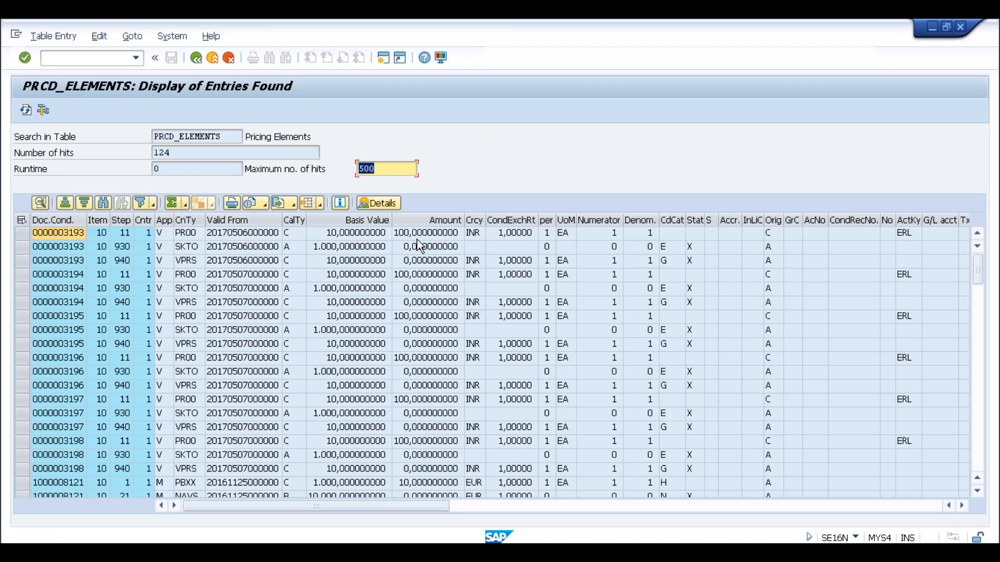
pyautogui.click(382, 59)
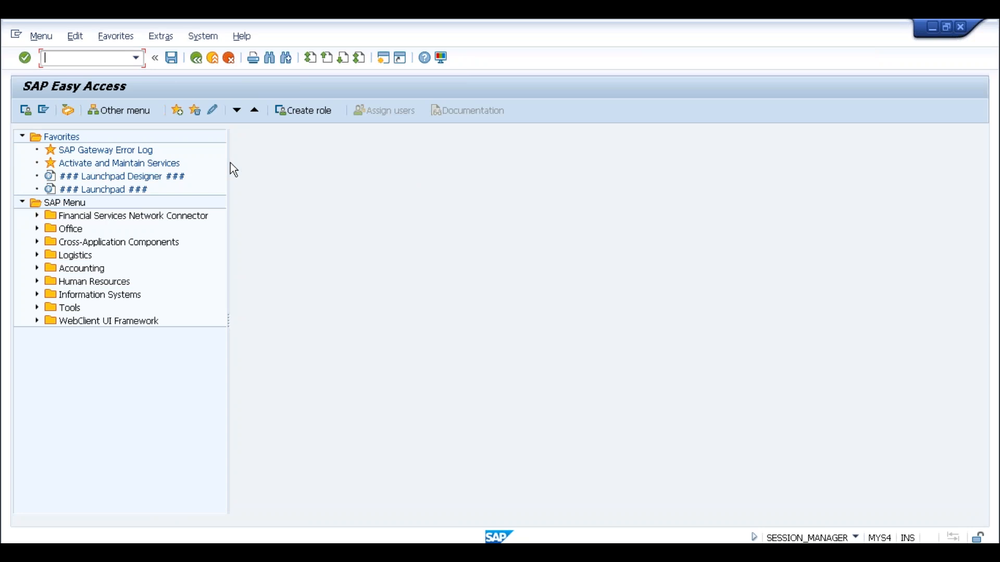
# In the new session, query SE16N table VBAP for sales document 7, returning item 10.
pyautogui.write('se16n')
pyautogui.press('Return')
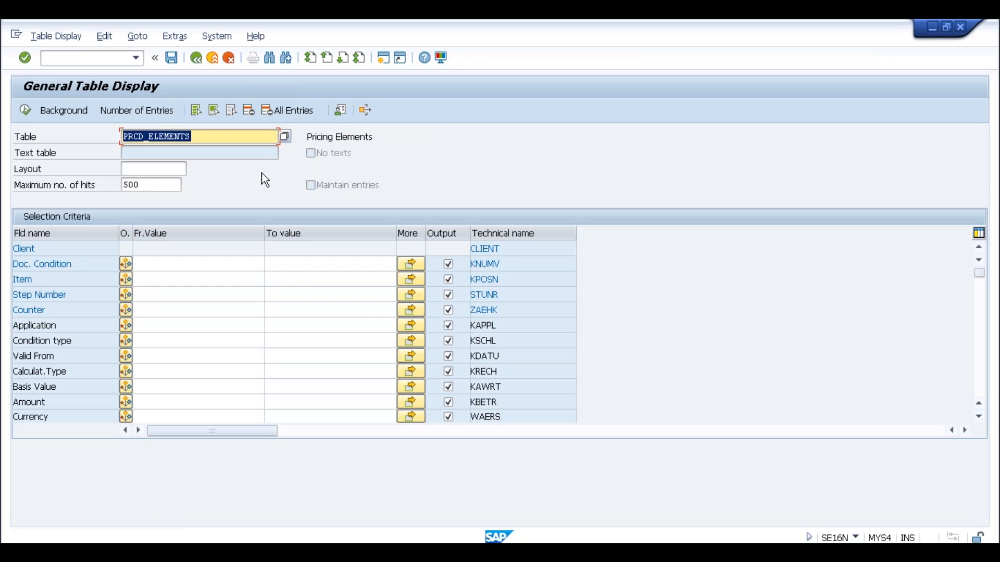
pyautogui.write('vbap')
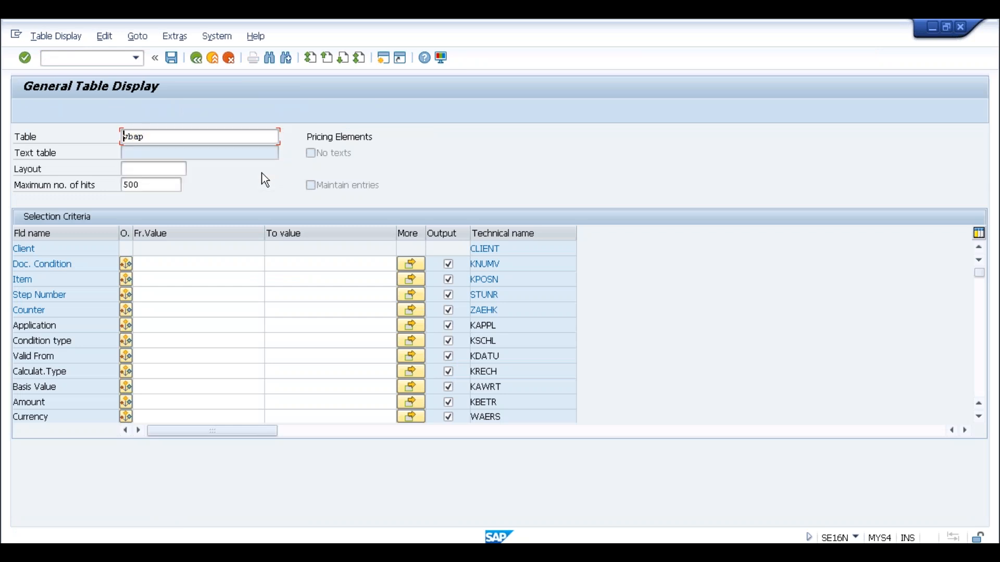
pyautogui.press('Return')
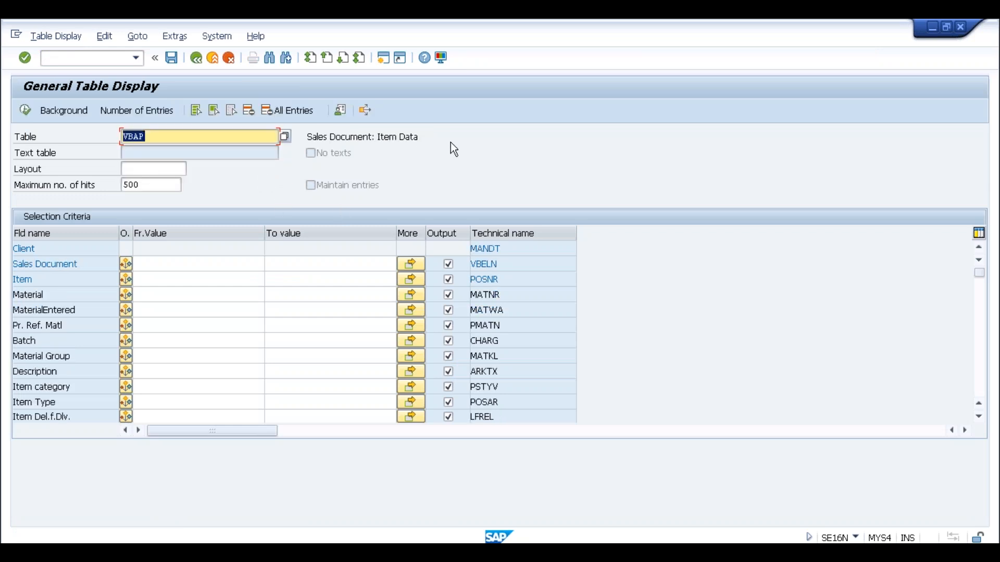
pyautogui.click(162, 264)
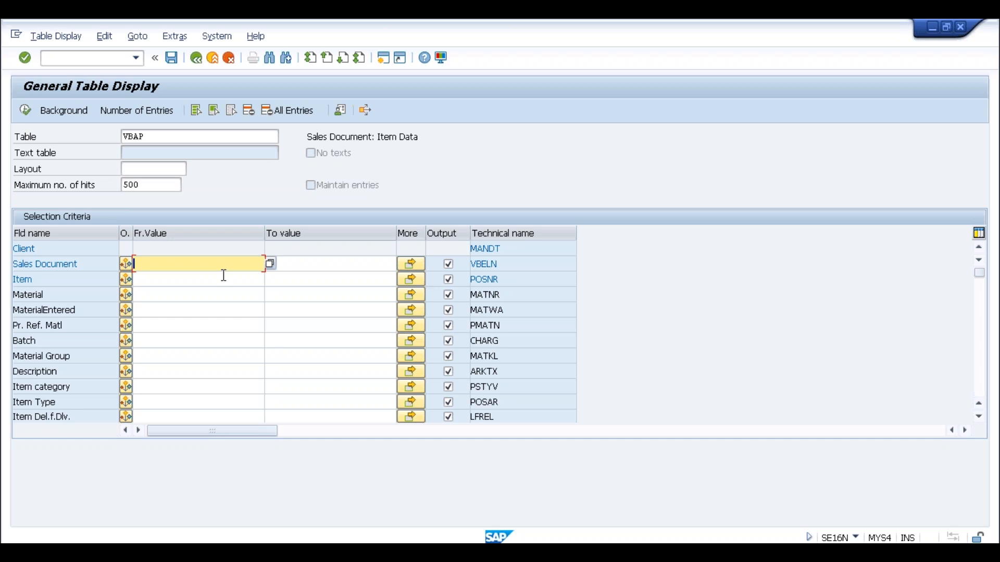
pyautogui.write('7')
pyautogui.click(26, 111)
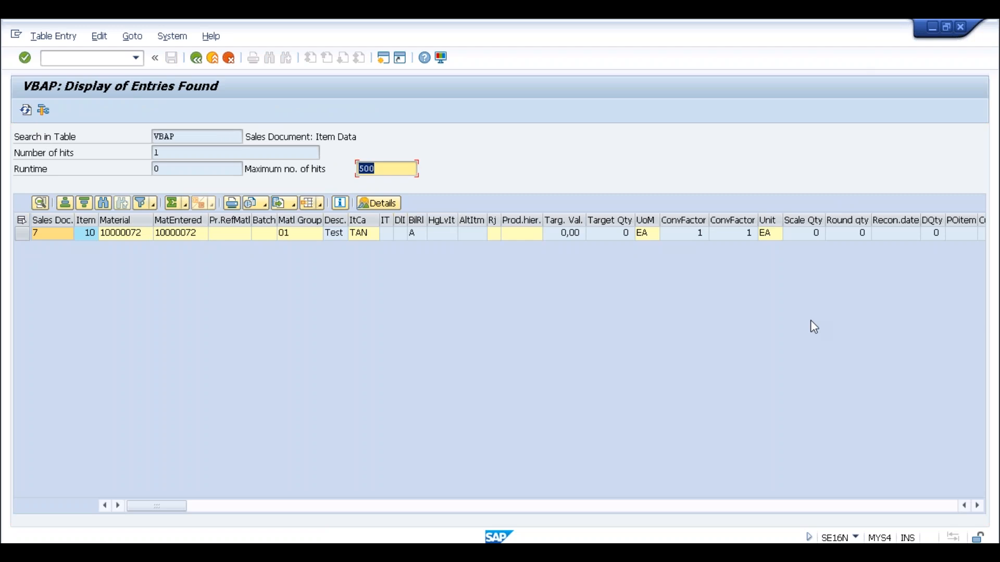
pyautogui.doubleClick(291, 240)
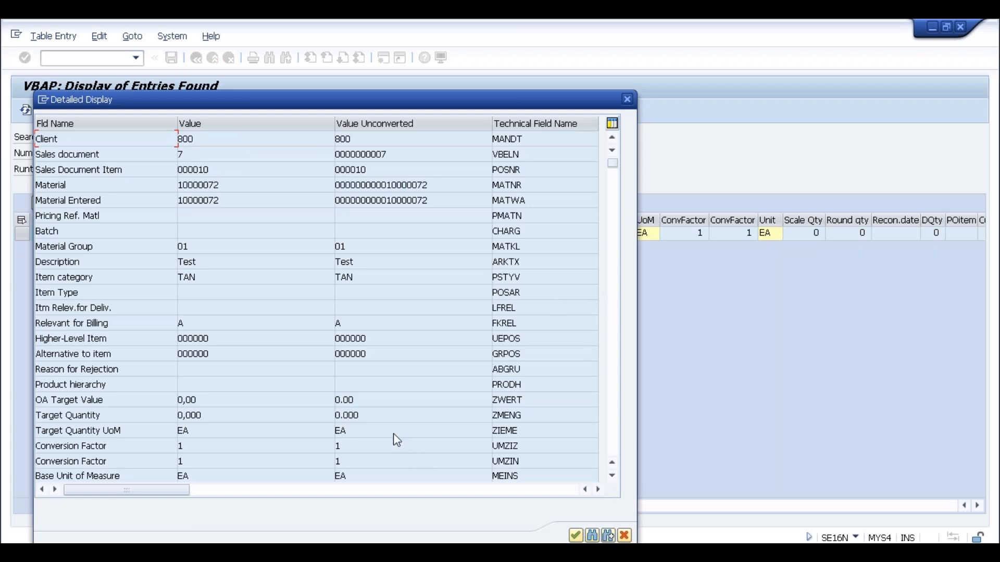
pyautogui.click(614, 369)
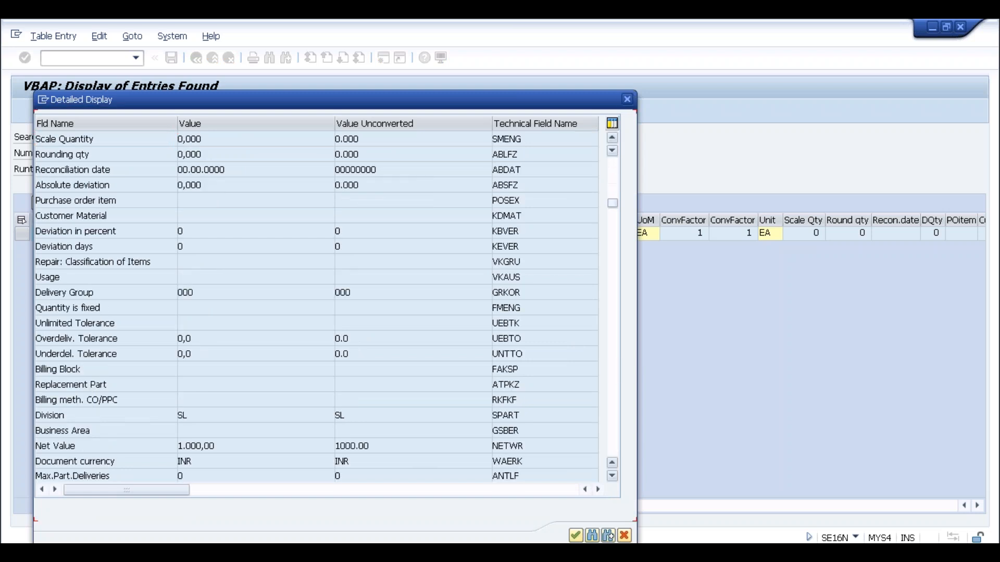
pyautogui.click(614, 369)
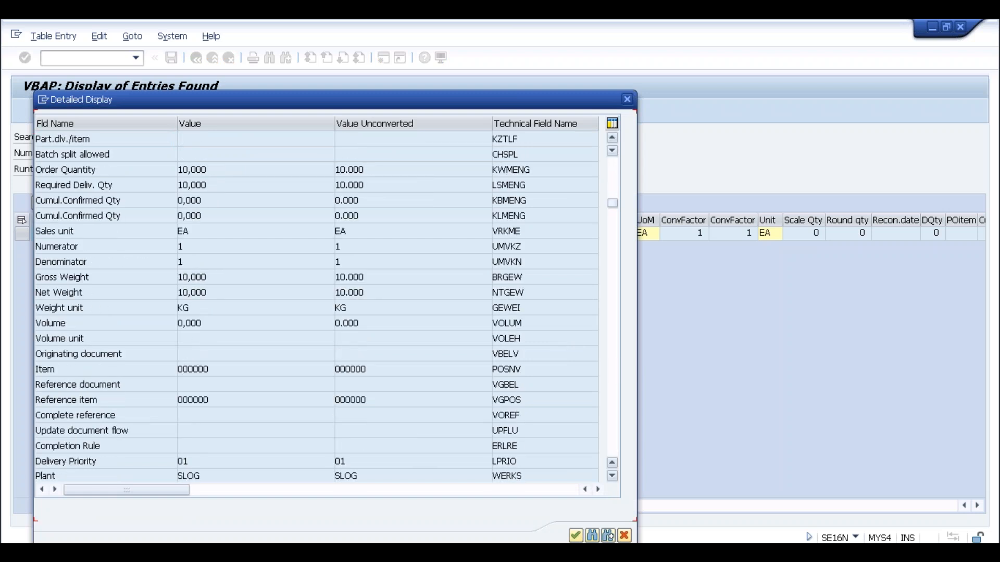
pyautogui.click(614, 369)
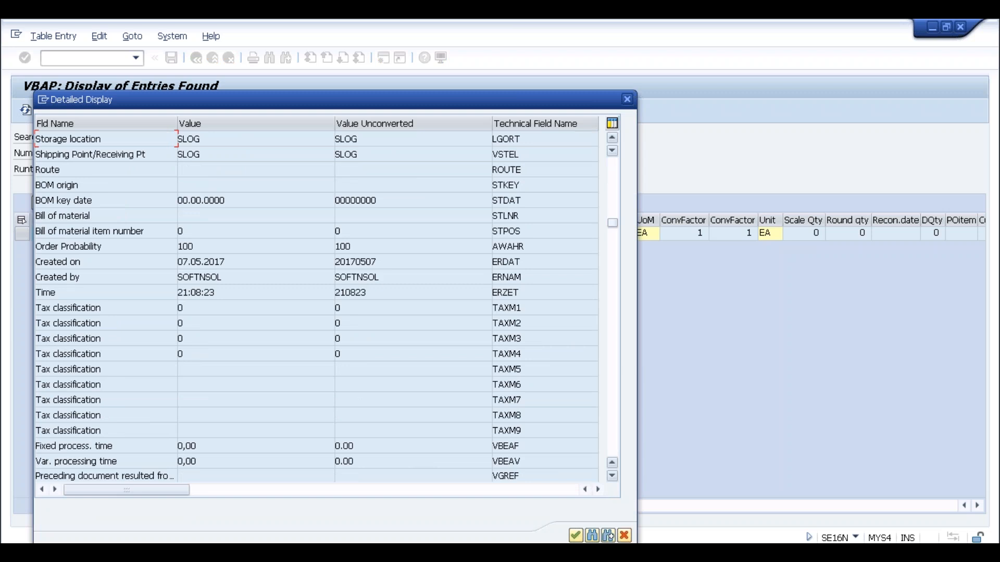
pyautogui.click(615, 369)
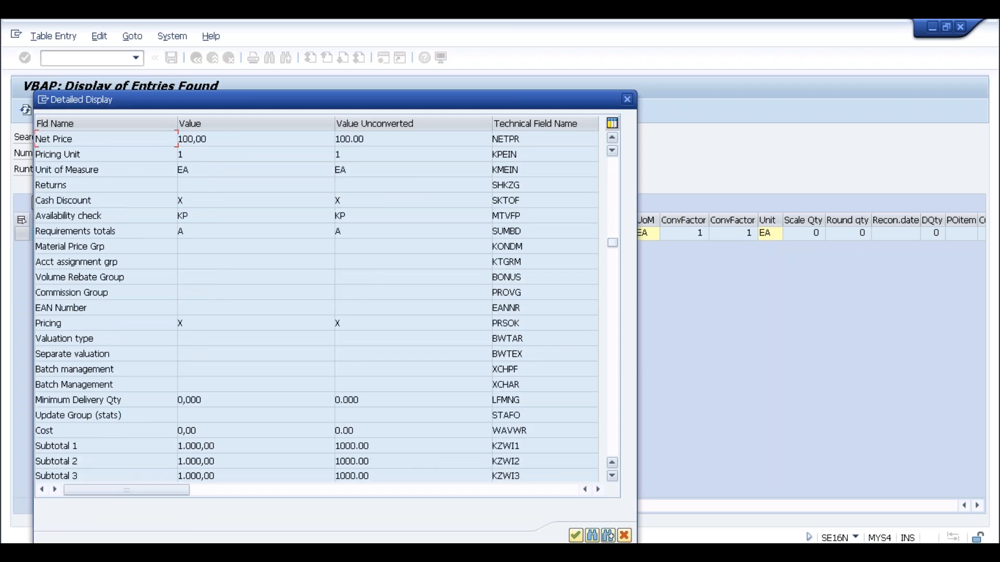
pyautogui.click(615, 369)
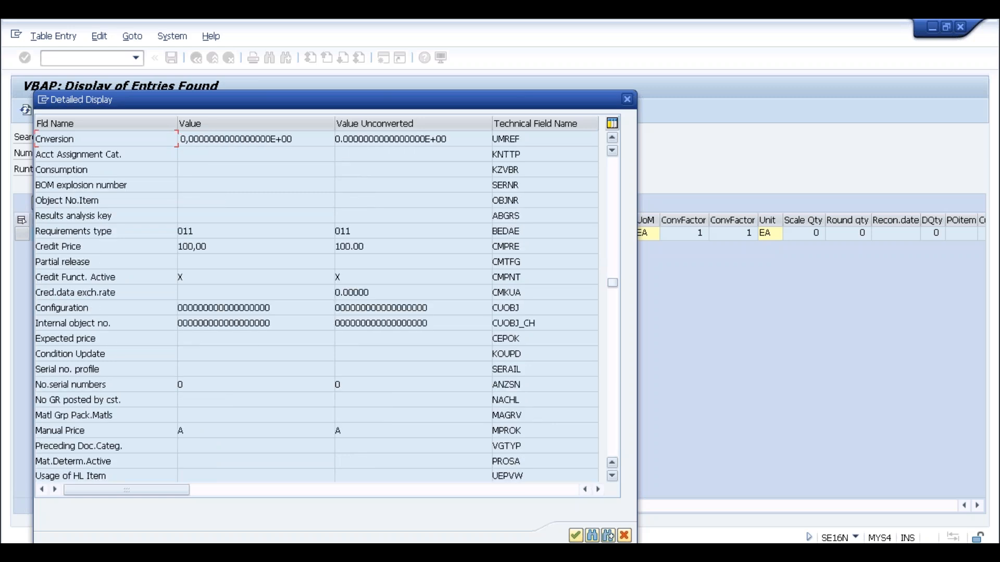
pyautogui.click(615, 369)
pyautogui.click(614, 369)
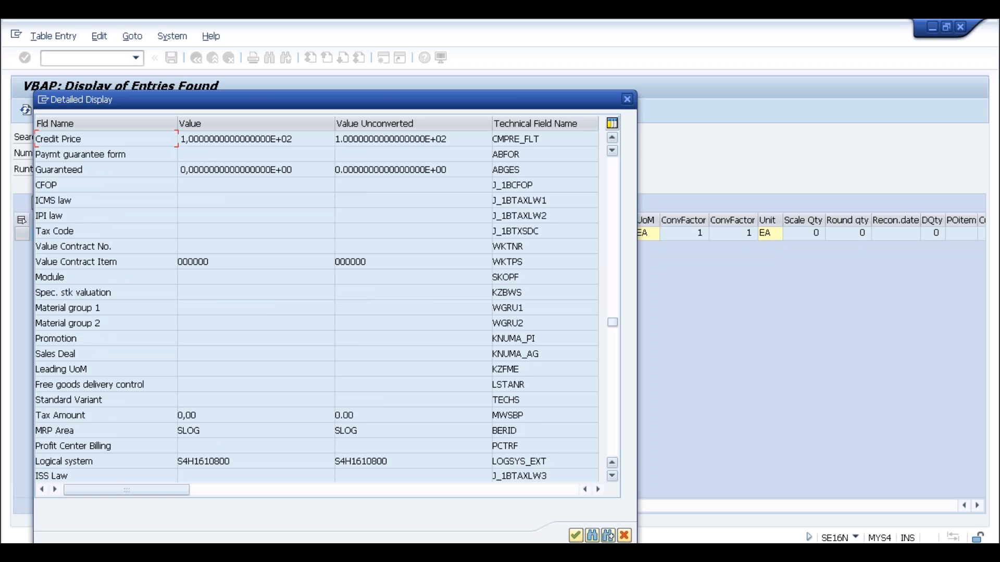
pyautogui.click(610, 399)
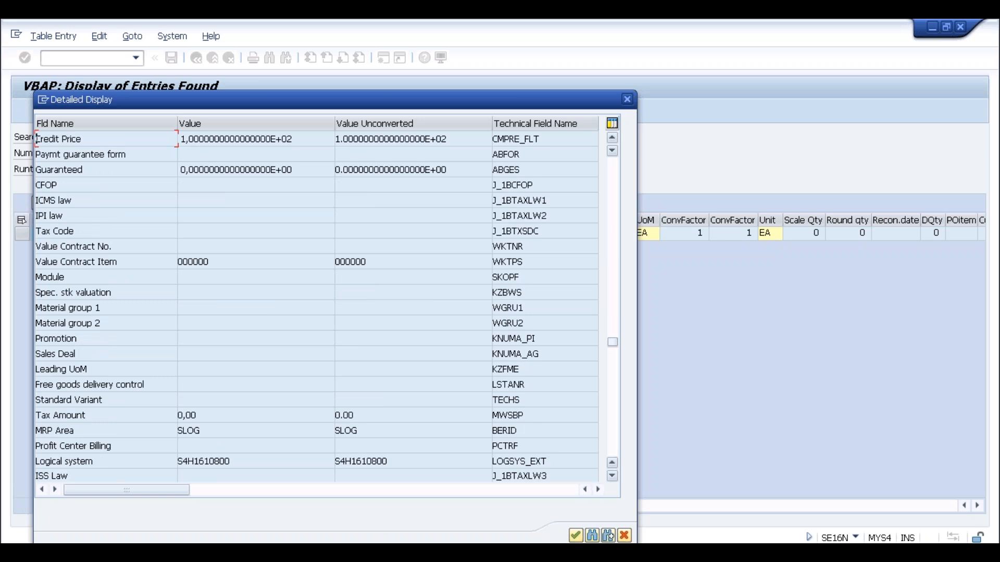
pyautogui.click(611, 402)
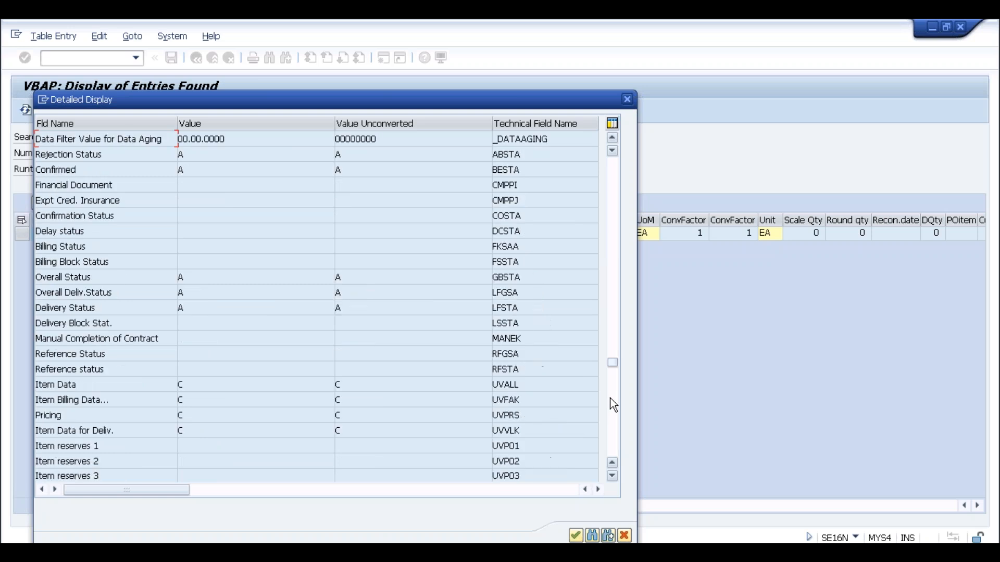
pyautogui.click(612, 405)
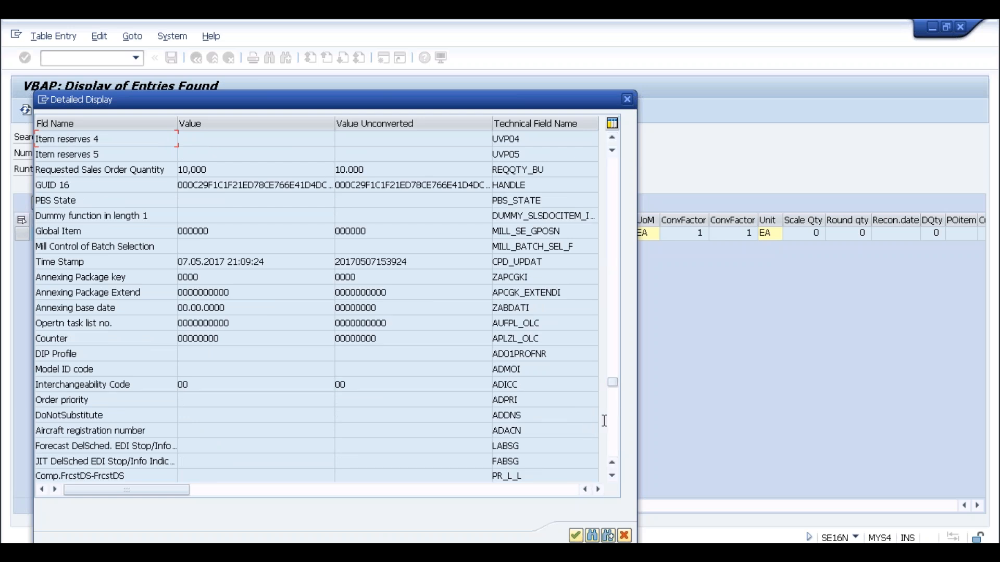
pyautogui.click(612, 409)
pyautogui.click(615, 432)
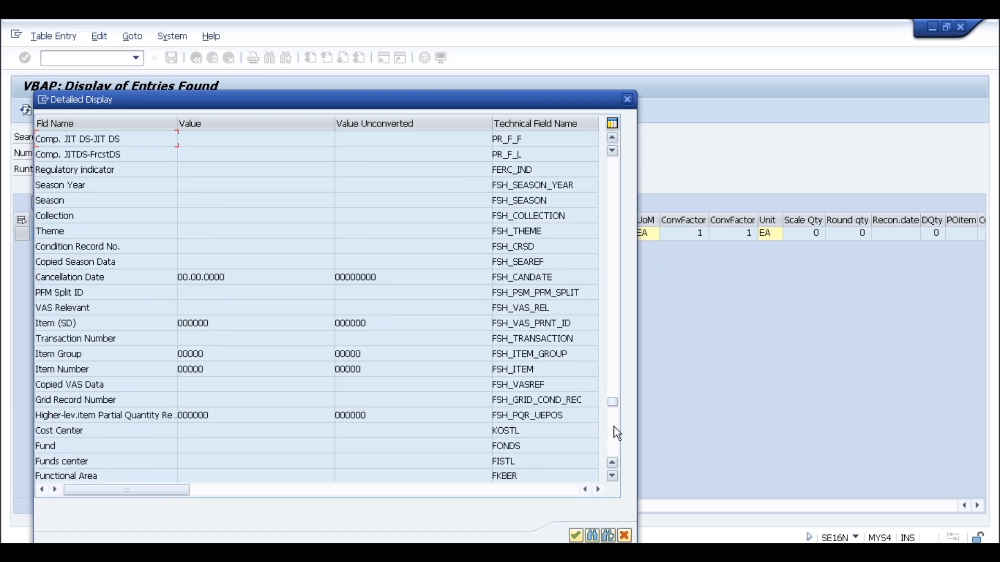
pyautogui.click(616, 443)
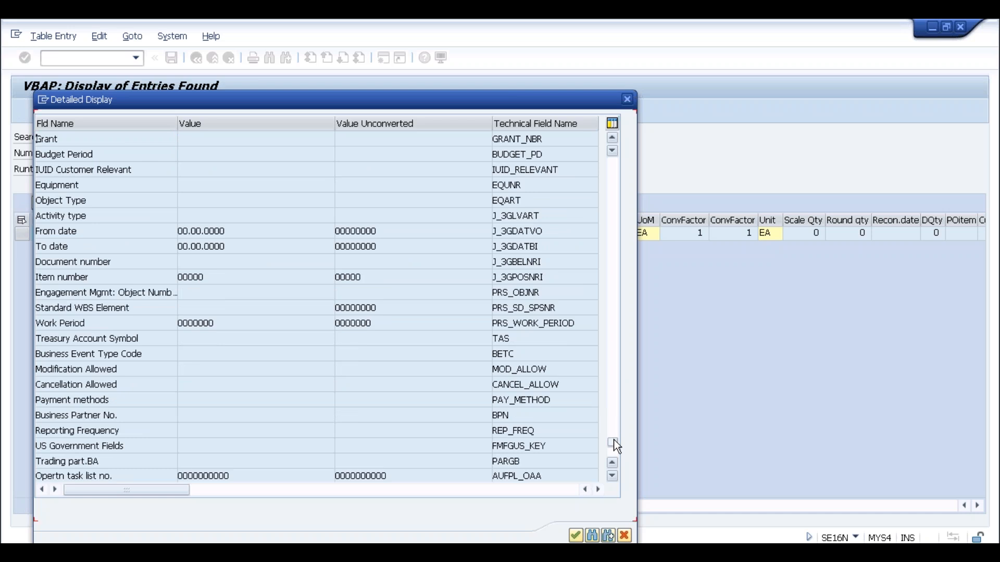
pyautogui.click(628, 100)
pyautogui.click(196, 57)
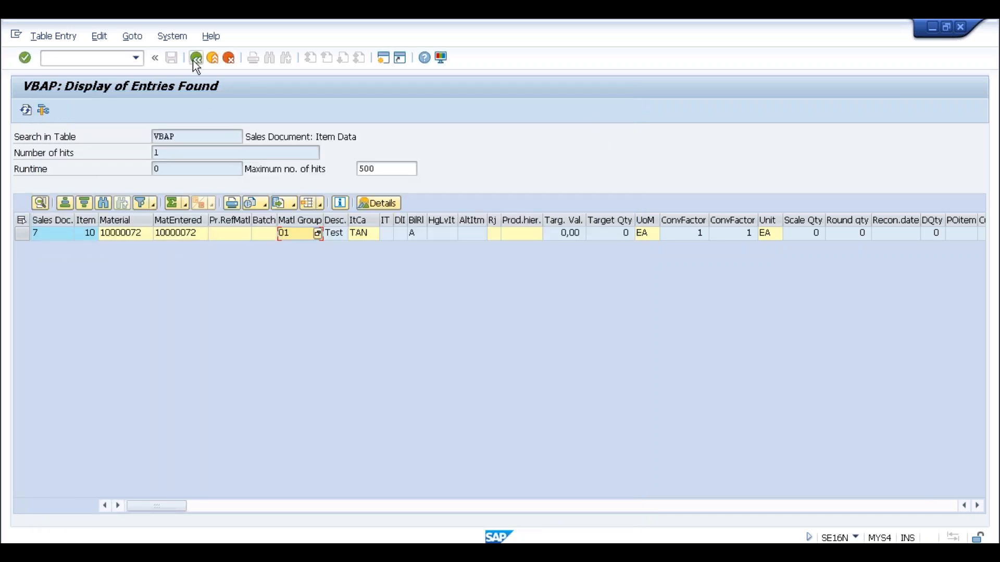
# Switch the table from VBAP to VBAK and query sales document 7.
pyautogui.click(167, 136)
pyautogui.press('BackSpace')
pyautogui.write('K')
pyautogui.press('Return')
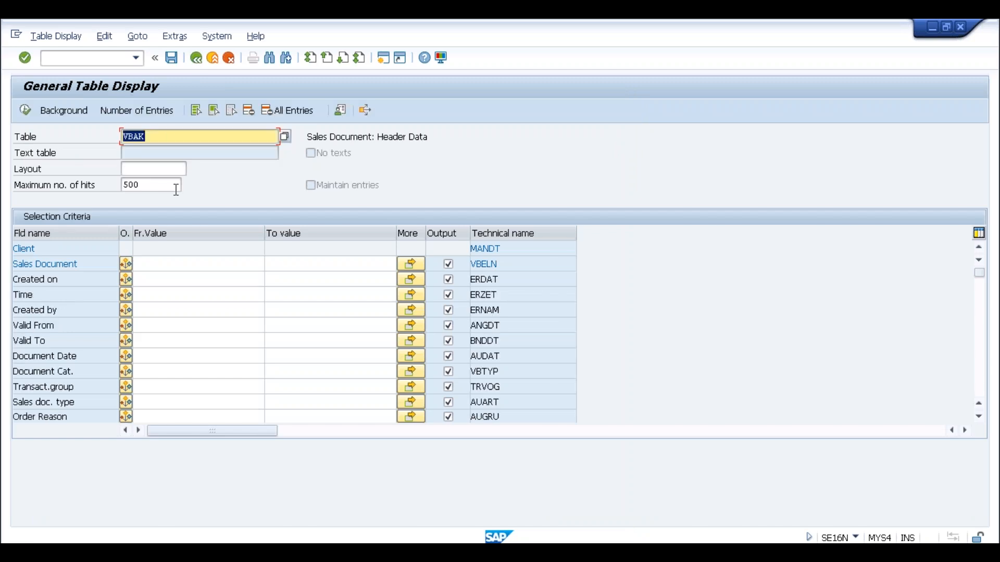
pyautogui.click(164, 263)
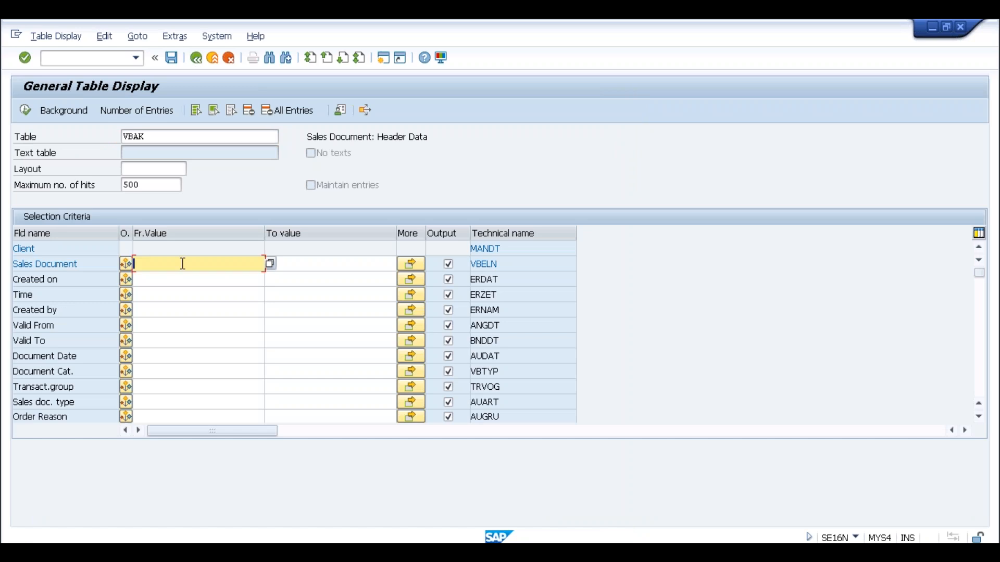
pyautogui.click(24, 111)
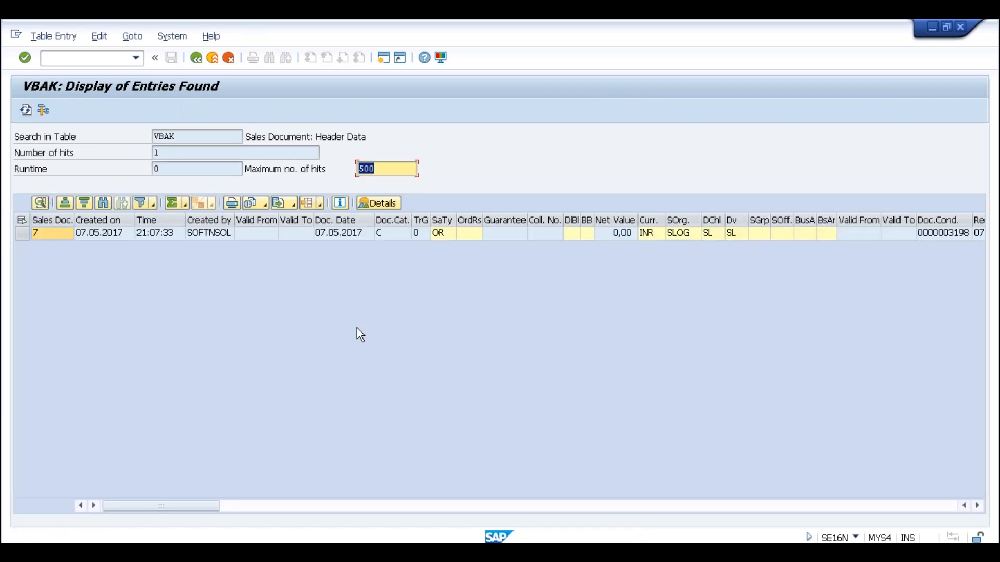
pyautogui.click(938, 235)
pyautogui.hotkey('ctrl', 'c')
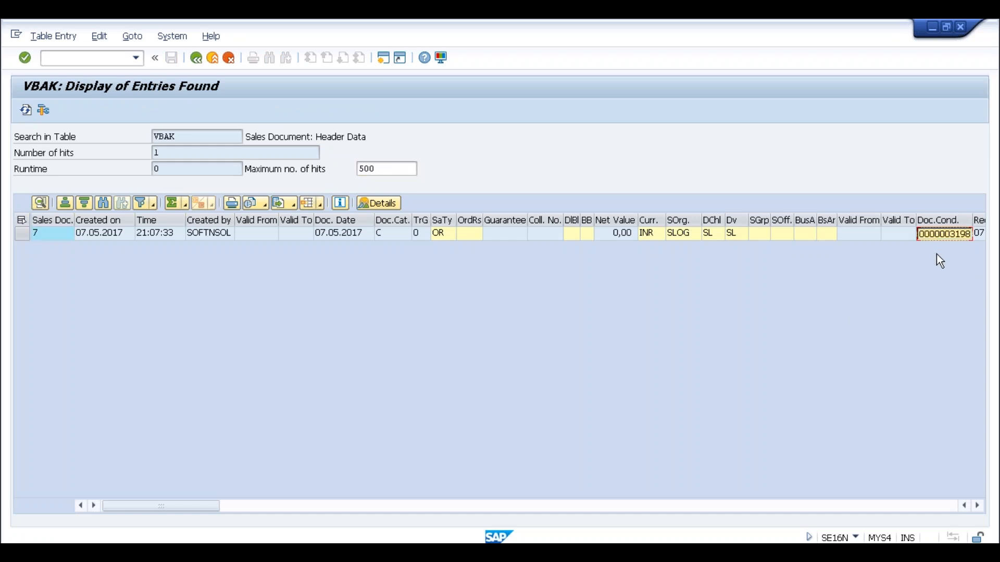
pyautogui.click(196, 59)
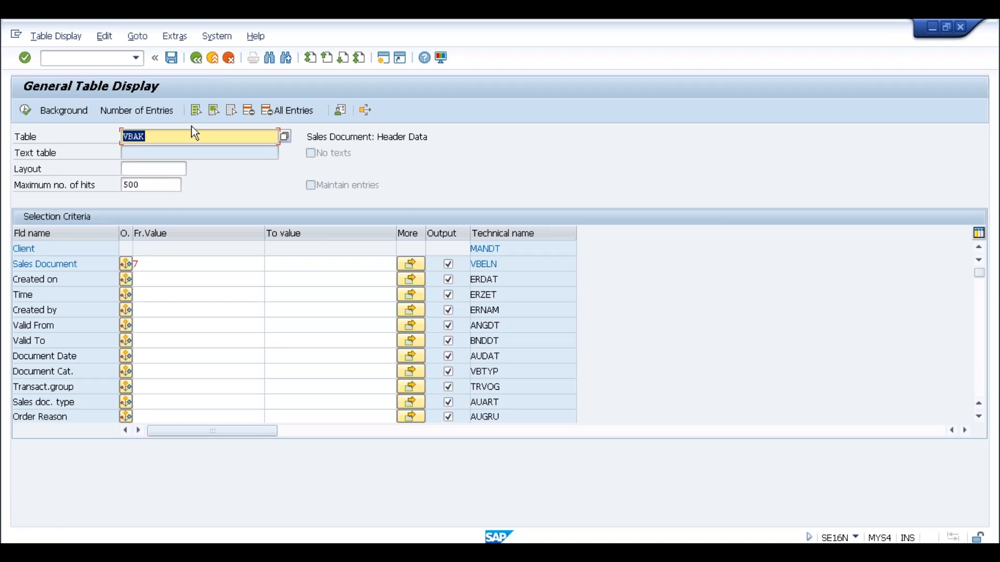
pyautogui.press('BackSpace')
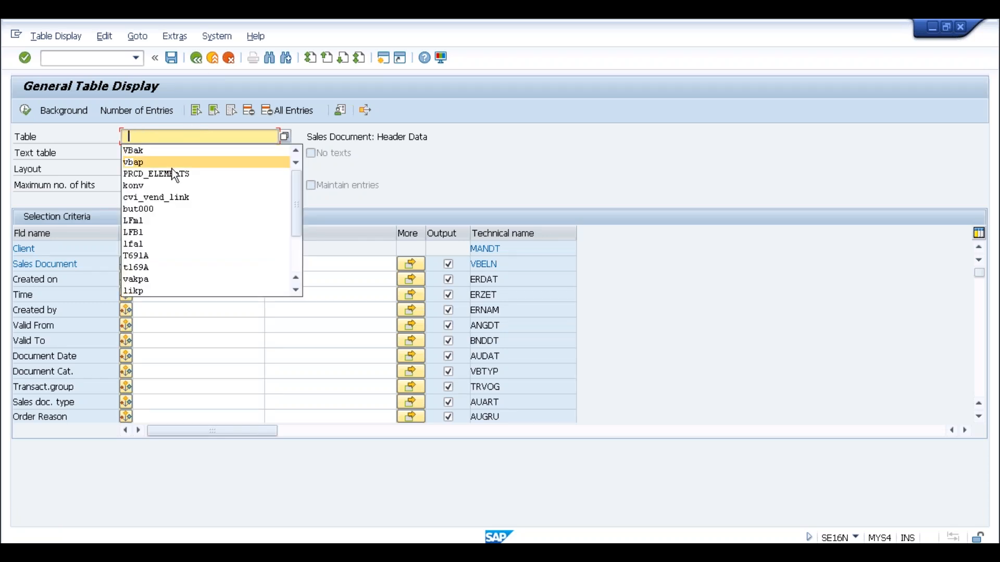
pyautogui.click(167, 176)
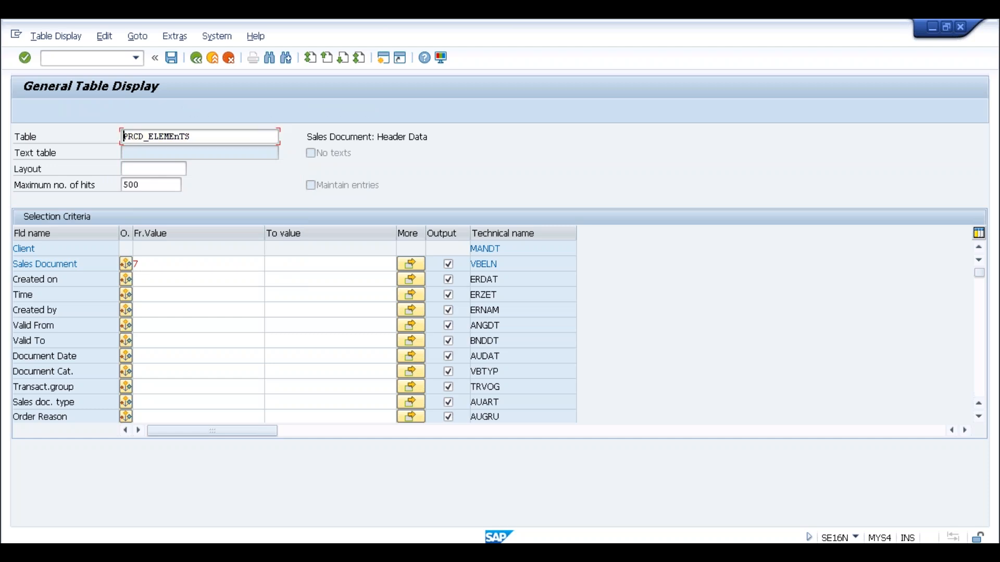
pyautogui.press('Return')
pyautogui.click(170, 261)
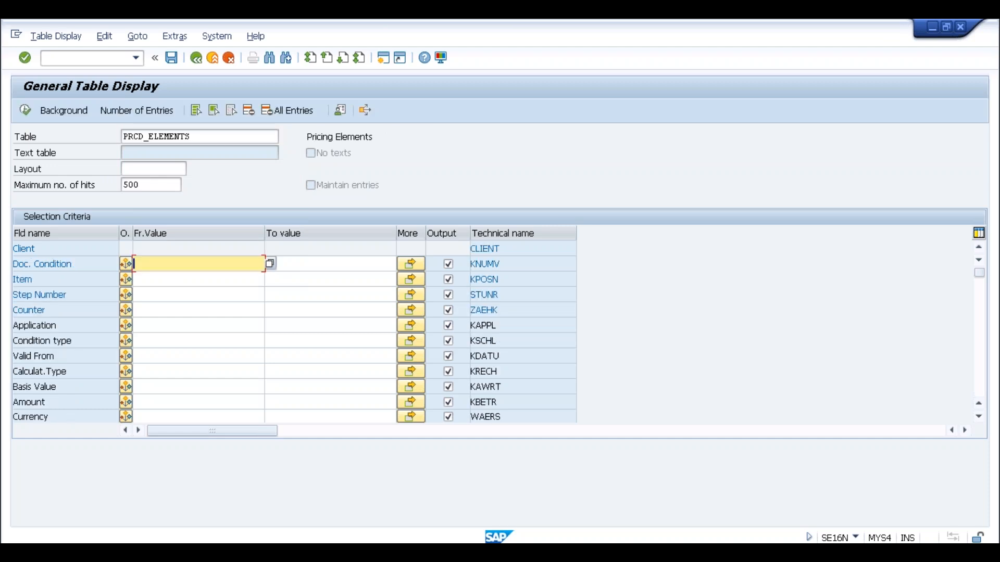
pyautogui.hotkey('ctrl', 'v')
pyautogui.click(27, 112)
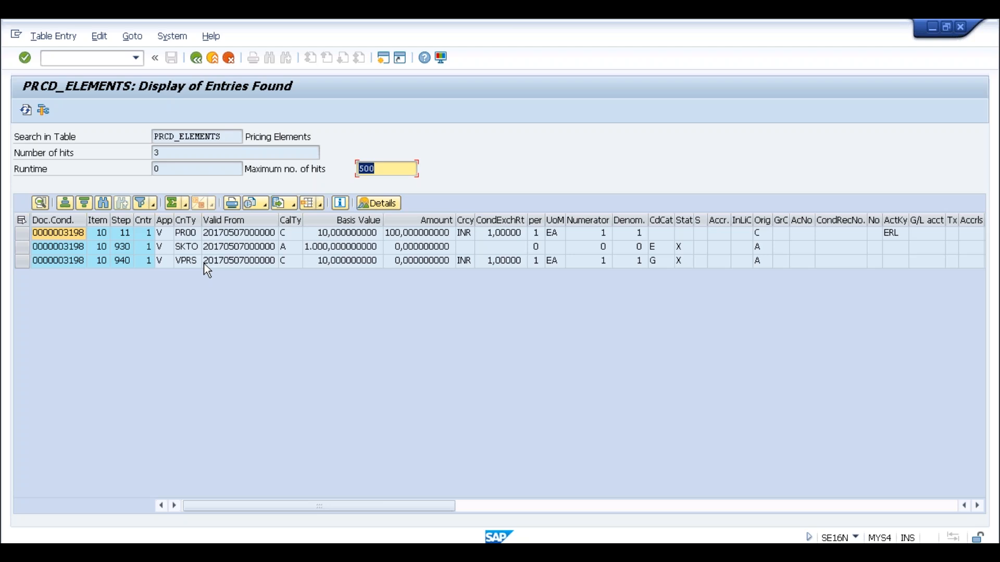
pyautogui.click(232, 136)
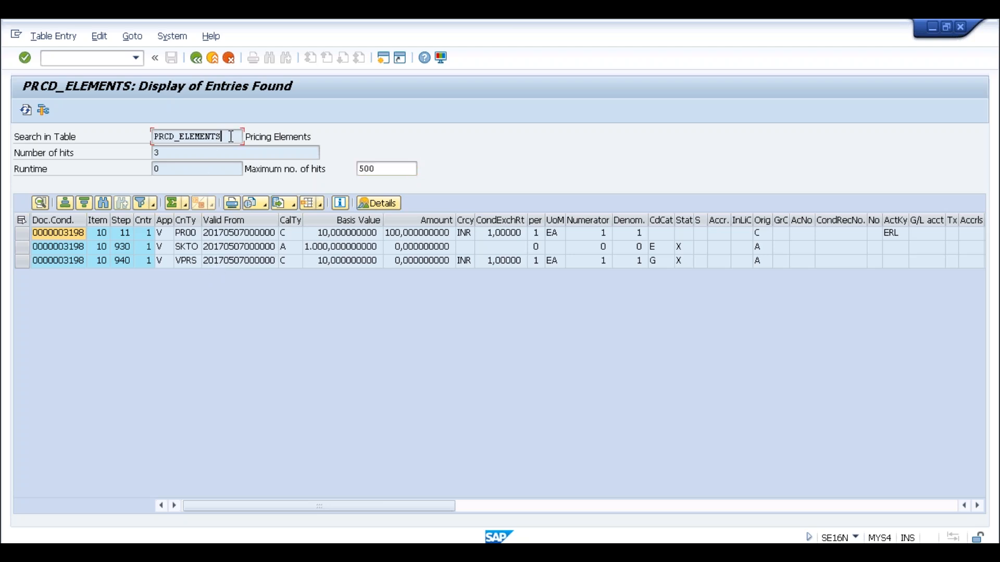
# Go back to the selection screen and load table VBUK.
pyautogui.click(198, 59)
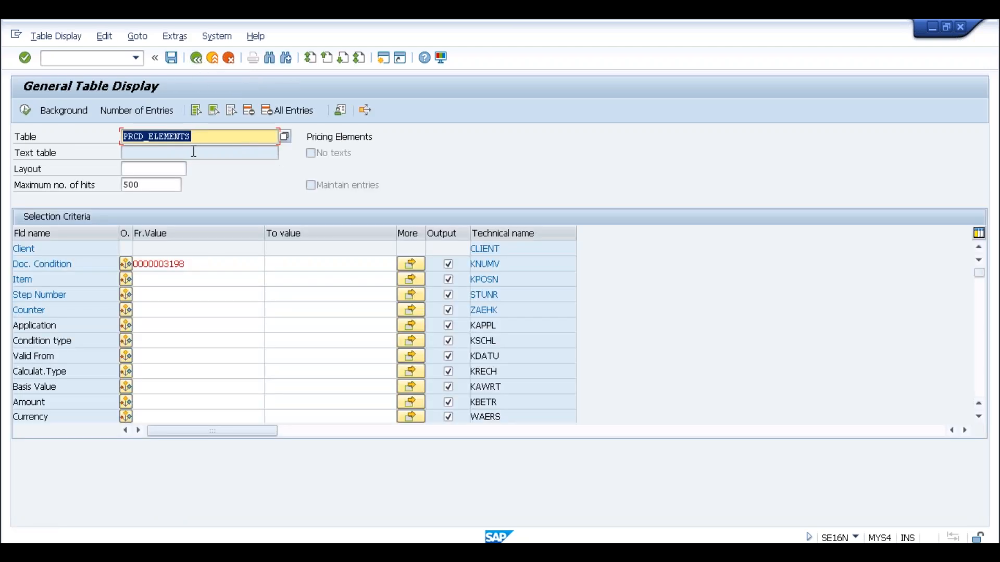
pyautogui.write('VBUK')
pyautogui.press('Return')
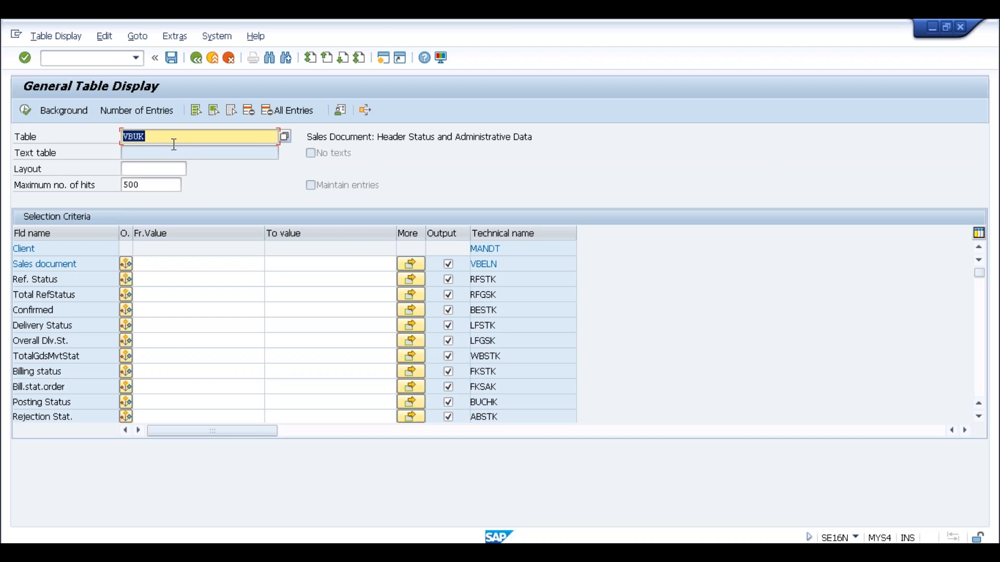
pyautogui.click(159, 132)
# Execute the VBUK query, which reports no values found.
pyautogui.click(25, 111)
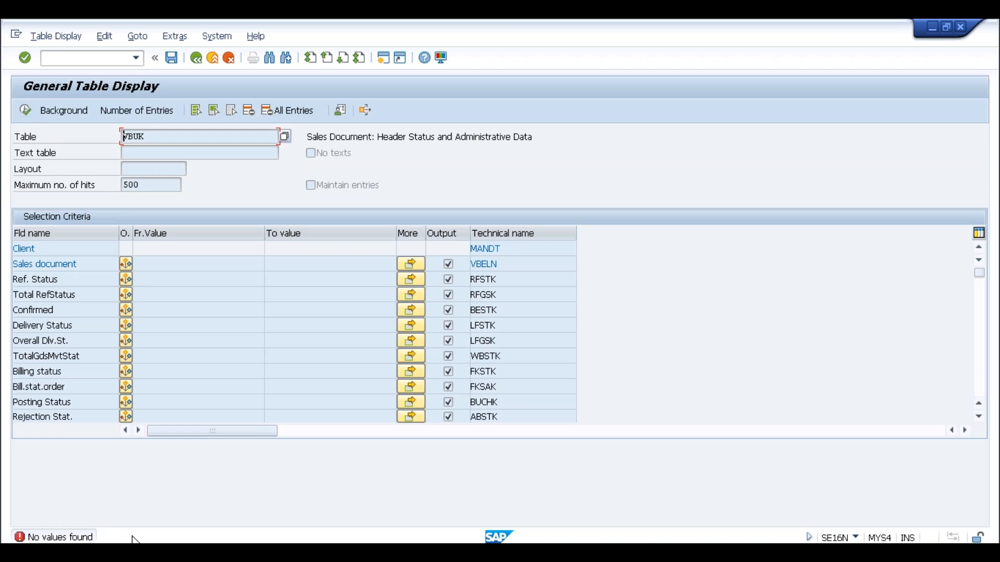
pyautogui.click(153, 138)
pyautogui.press('Return')
pyautogui.press('Right')
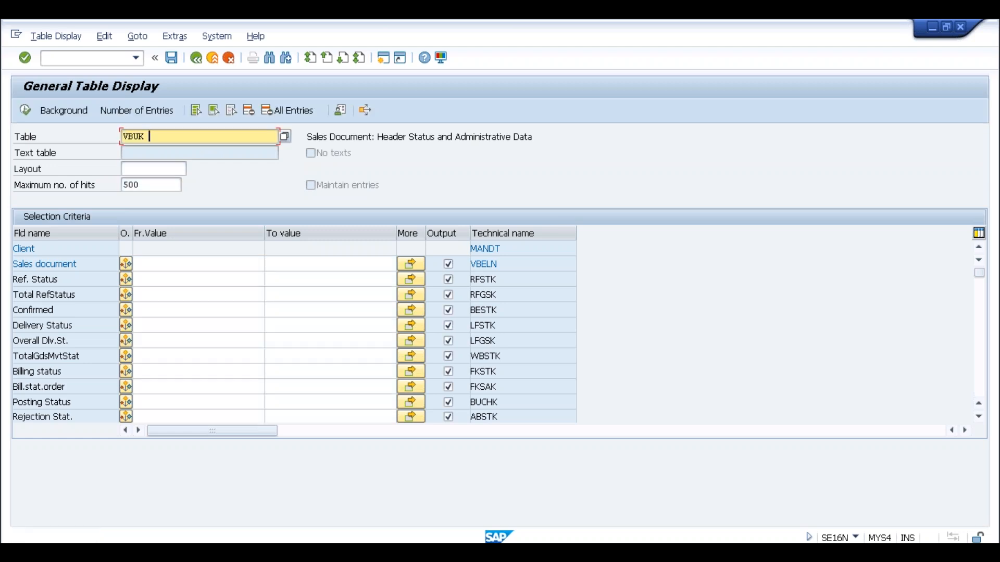
pyautogui.press('BackSpace')
pyautogui.press('BackSpace')
pyautogui.write('P')
pyautogui.press('Return')
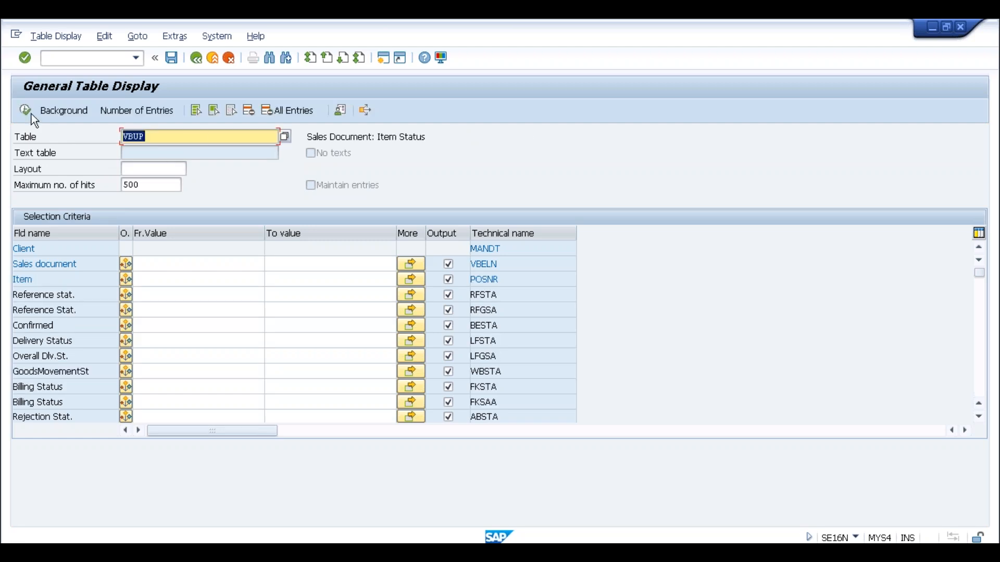
pyautogui.click(27, 112)
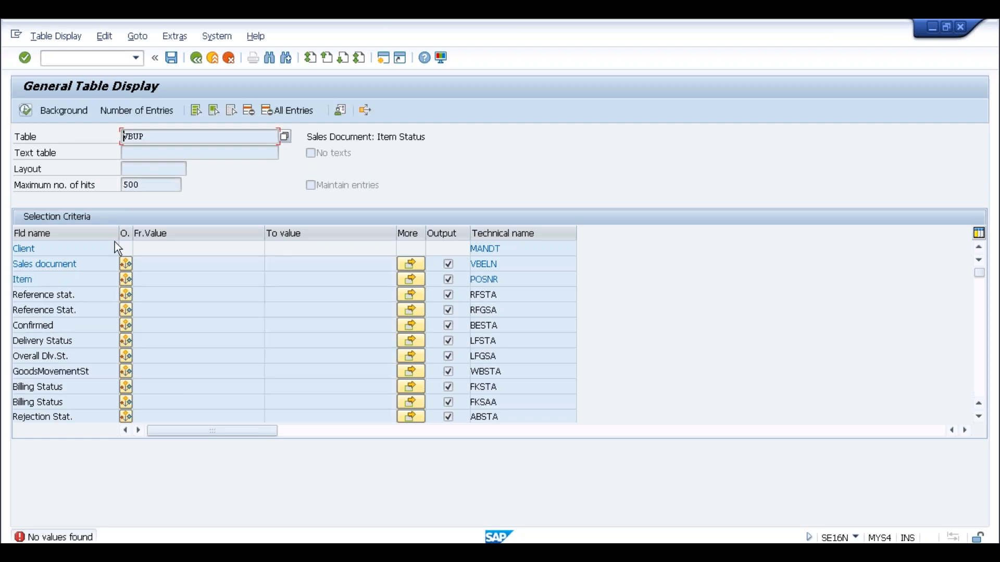
pyautogui.click(89, 297)
pyautogui.click(89, 308)
pyautogui.click(81, 323)
pyautogui.click(76, 359)
pyautogui.click(101, 373)
pyautogui.click(90, 389)
pyautogui.click(84, 404)
pyautogui.click(78, 419)
pyautogui.click(153, 136)
pyautogui.click(93, 263)
pyautogui.click(90, 343)
# Note the Overall Dlv.St. field in VBUP, then go back twice to the PRCD_ELEMENTS selection screen.
pyautogui.click(80, 357)
pyautogui.click(197, 58)
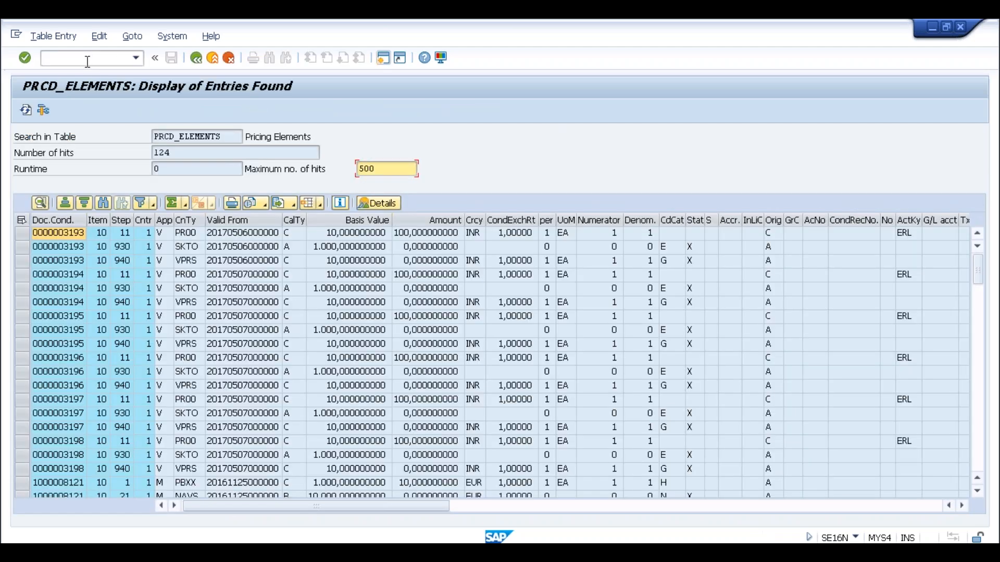
pyautogui.click(196, 58)
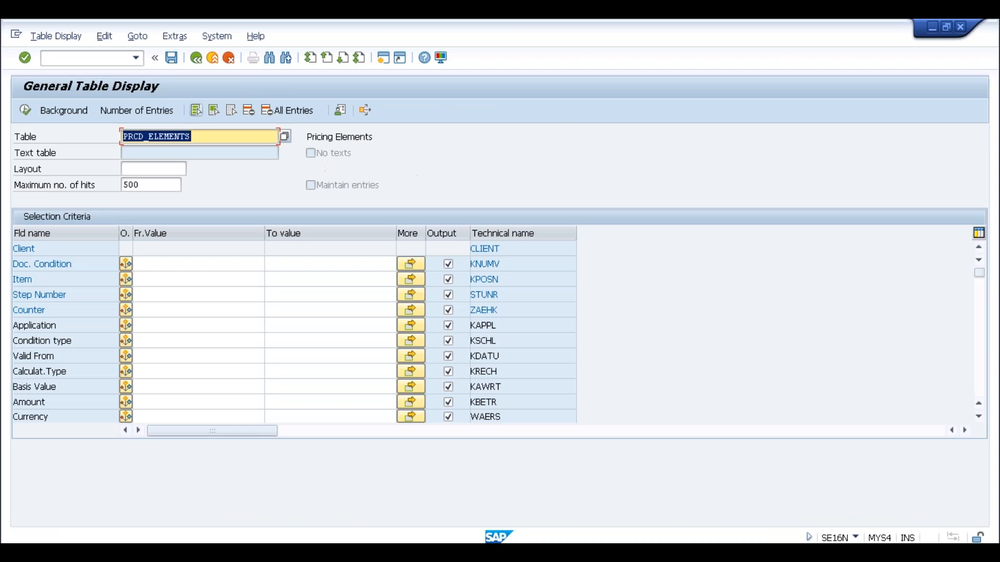
# Load table VAKPA and highlight its 'Orders by Partner Function' index description.
pyautogui.write('vakpa')
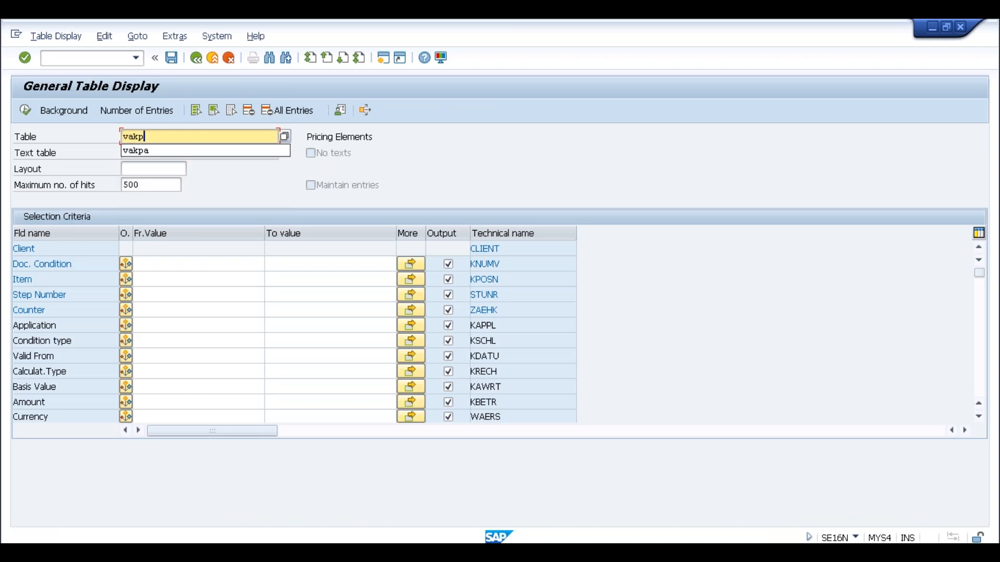
pyautogui.press('Return')
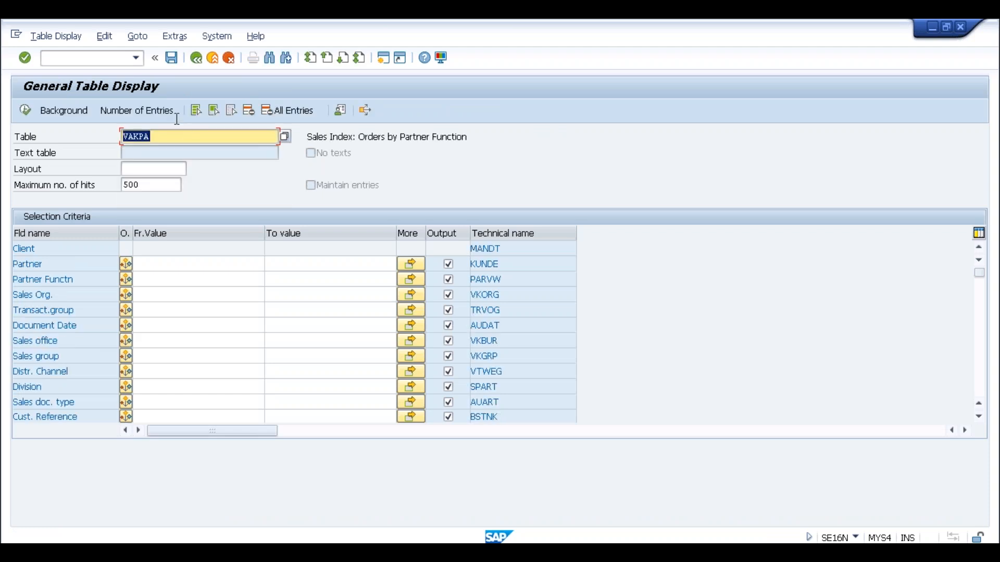
pyautogui.moveTo(330, 138); pyautogui.dragTo(353, 138)
pyautogui.click(354, 138)
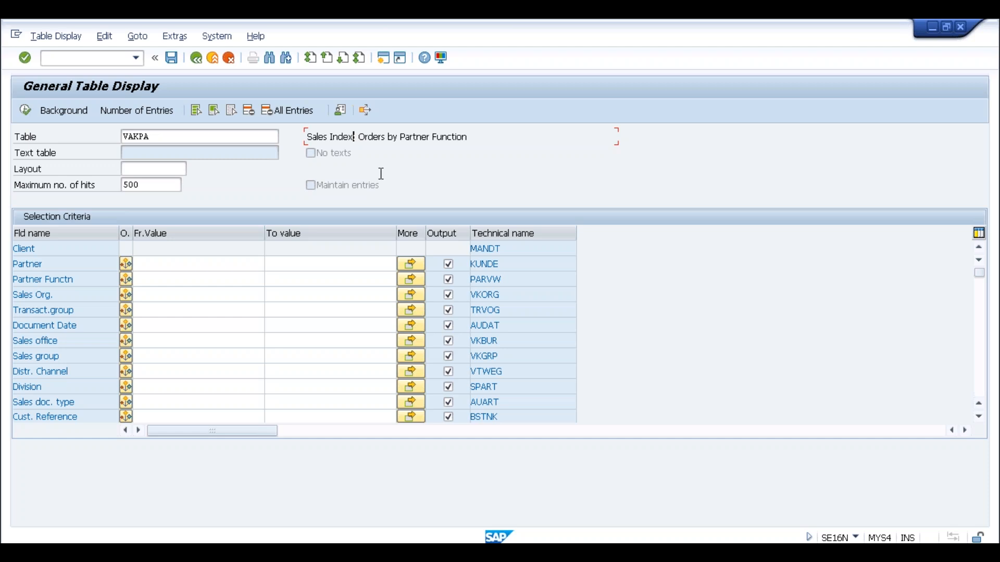
pyautogui.click(156, 137)
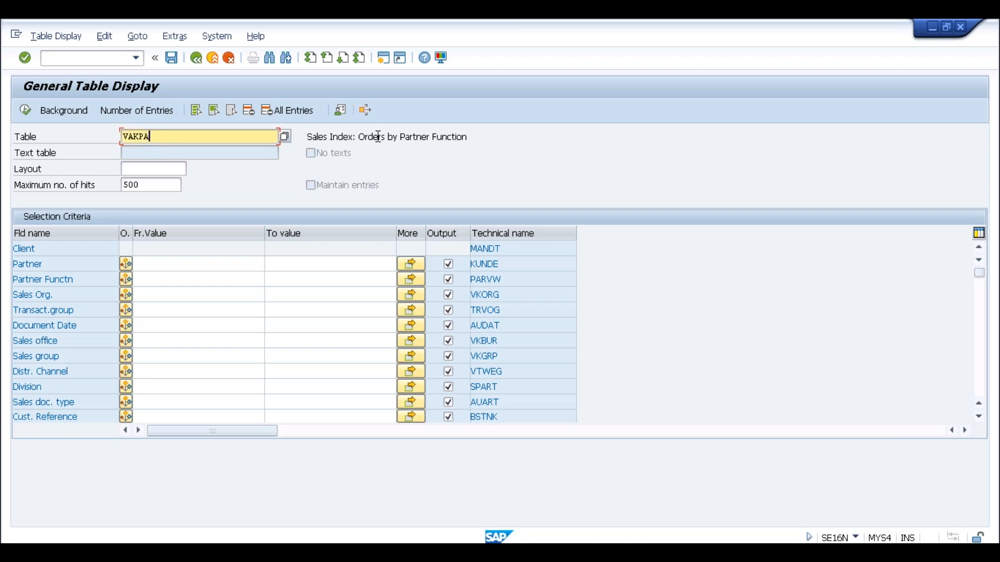
pyautogui.moveTo(360, 137); pyautogui.dragTo(472, 140)
pyautogui.click(477, 145)
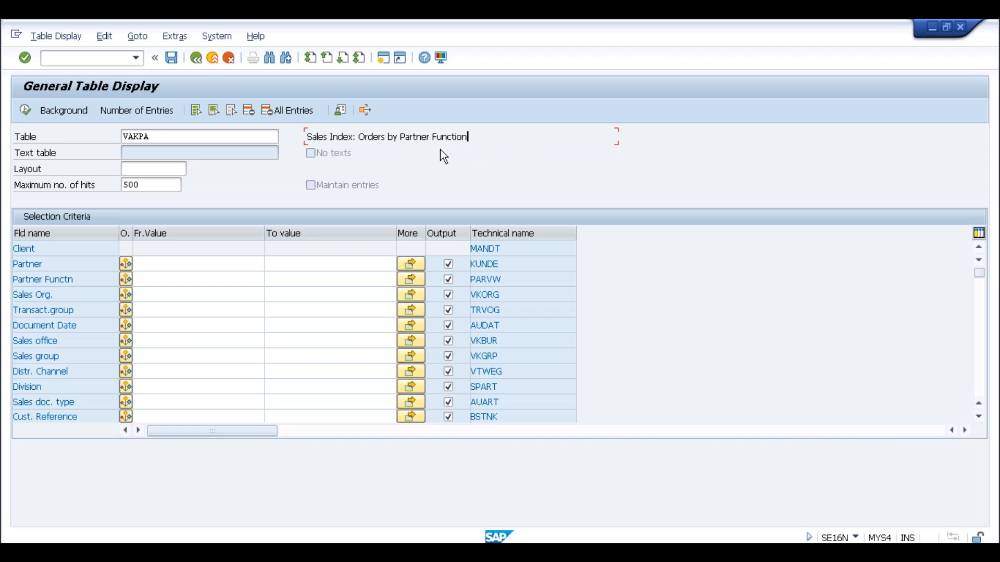
# Change the table name to VAPMA and load its selection fields.
pyautogui.click(197, 136)
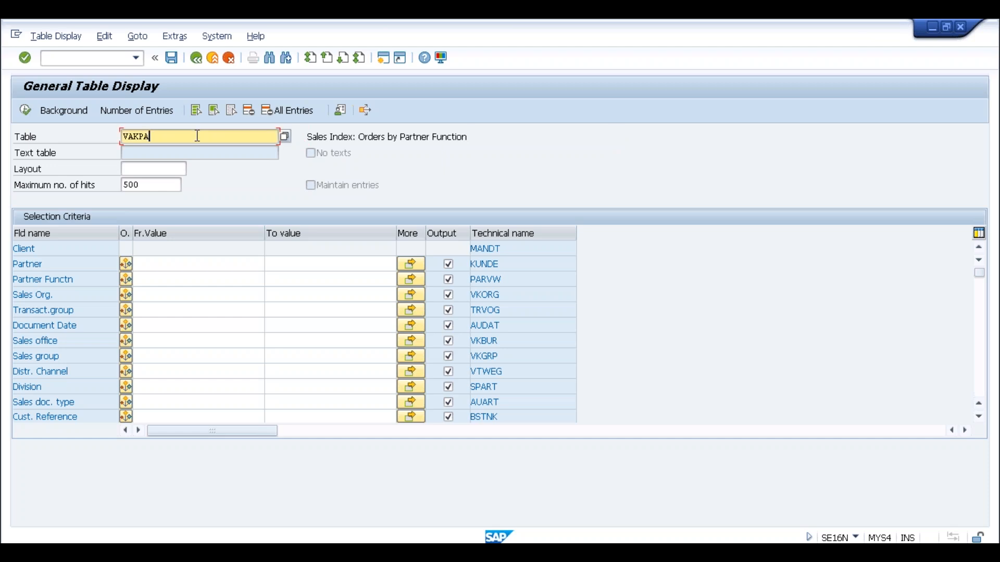
pyautogui.press('BackSpace')
pyautogui.press('BackSpace')
pyautogui.press('BackSpace')
pyautogui.write('PMA')
pyautogui.press('Return')
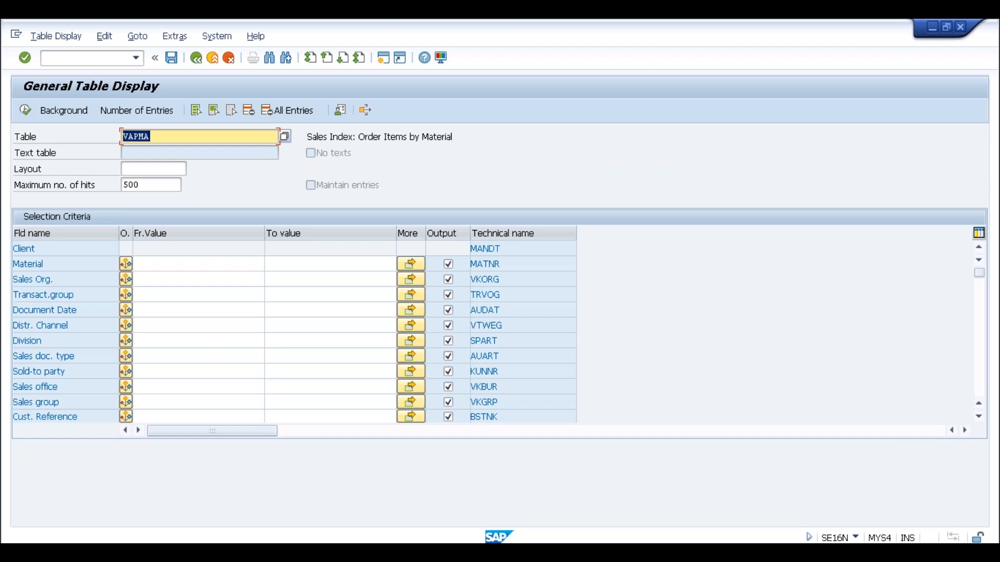
# Enter /n to leave the VAPMA table display for the Easy Access menu.
pyautogui.click(110, 63)
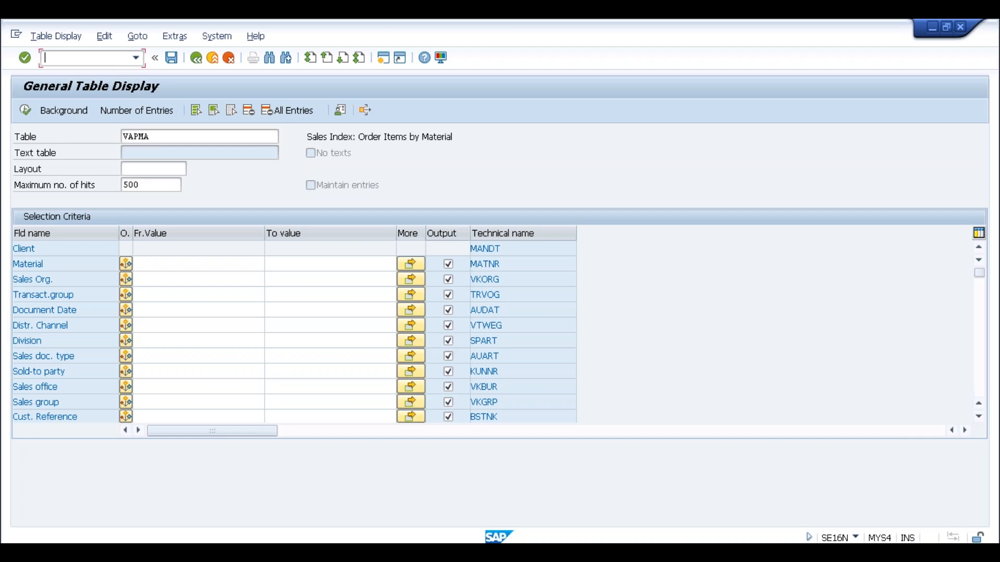
pyautogui.write('/n')
pyautogui.press('Return')
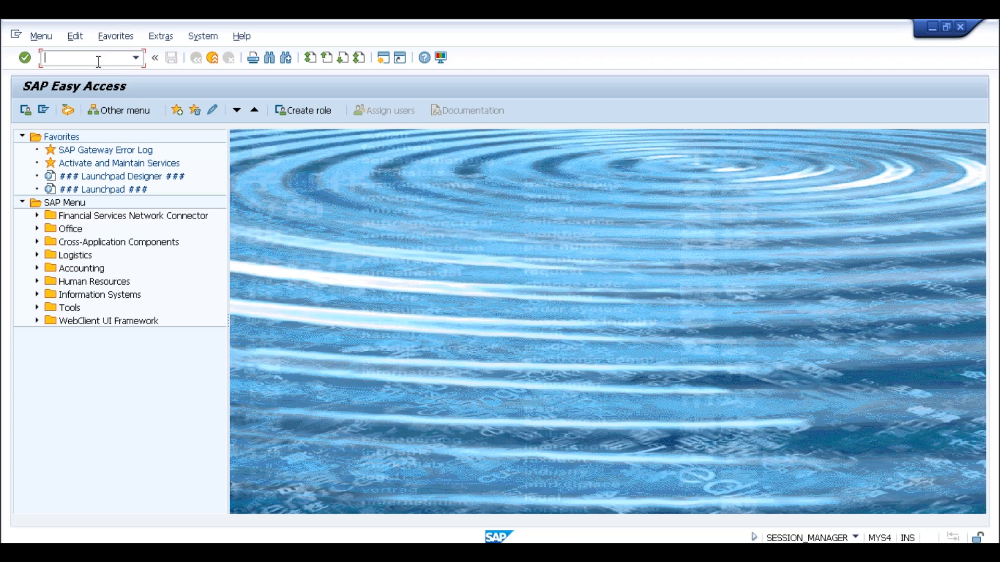
# Run transaction VA05N and scroll through the resulting SYSTEM_ABAP_ACCESS_DENIED error.
pyautogui.write('va05n')
pyautogui.press('Return')
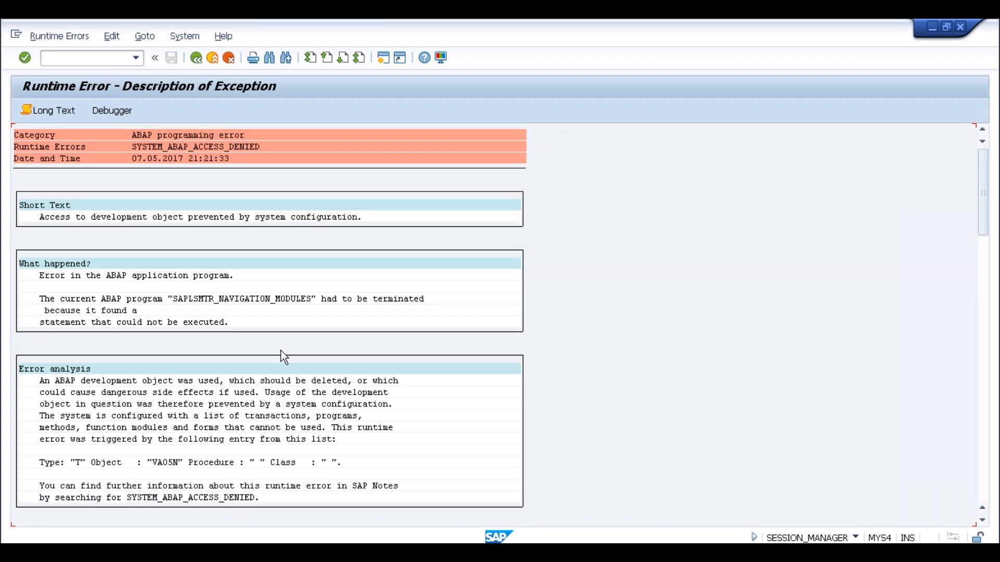
pyautogui.scroll(-3, 281, 355)
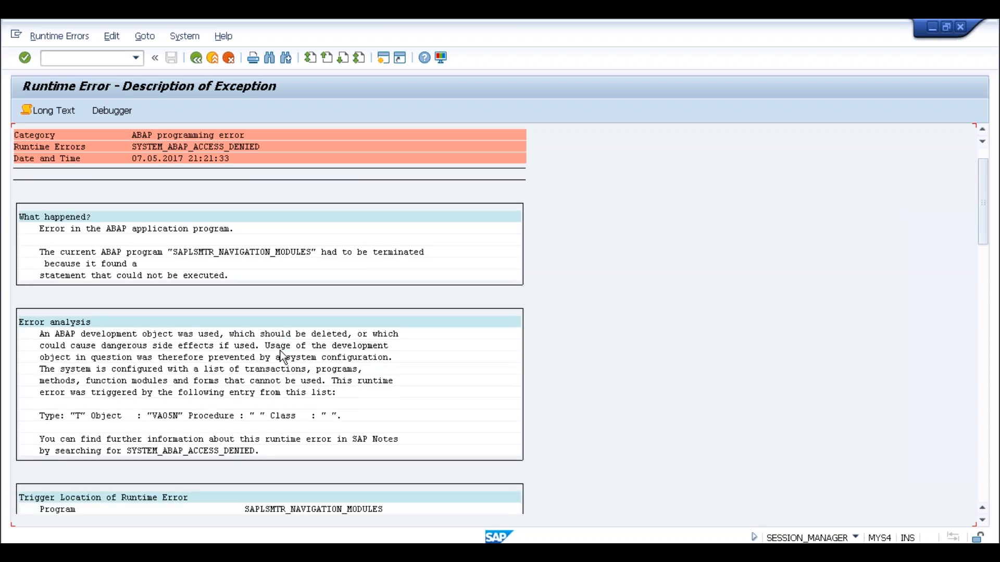
pyautogui.scroll(3, 281, 355)
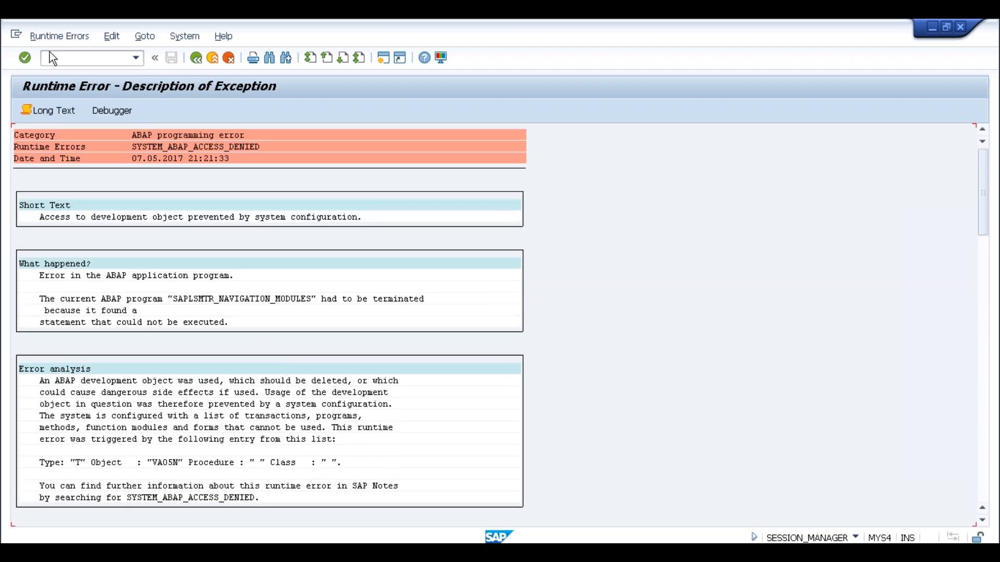
# Run /nva05, then in the Easy Access session run VA05N again.
pyautogui.write('/nva05')
pyautogui.press('Return')
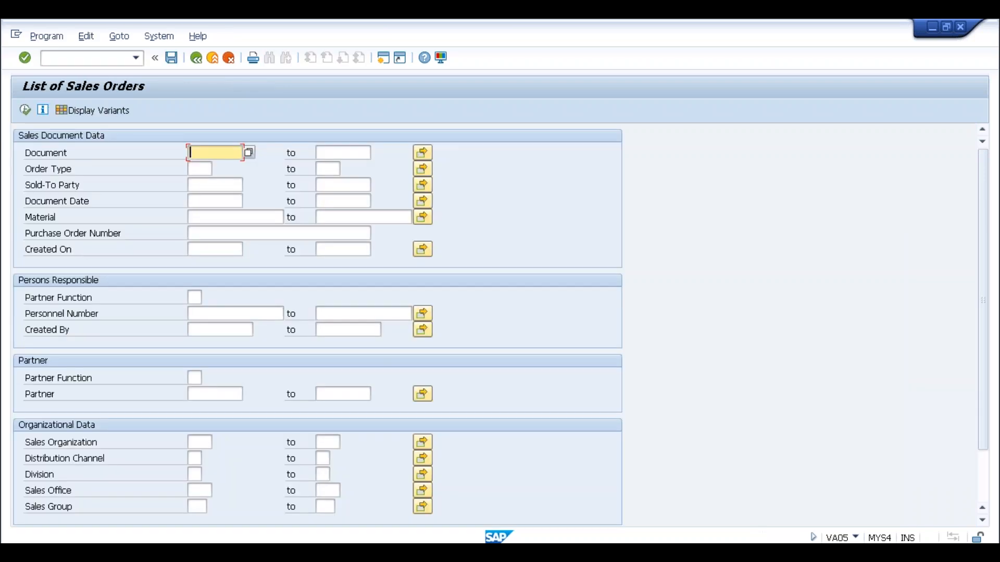
pyautogui.hotkey('alt', 'Tab')
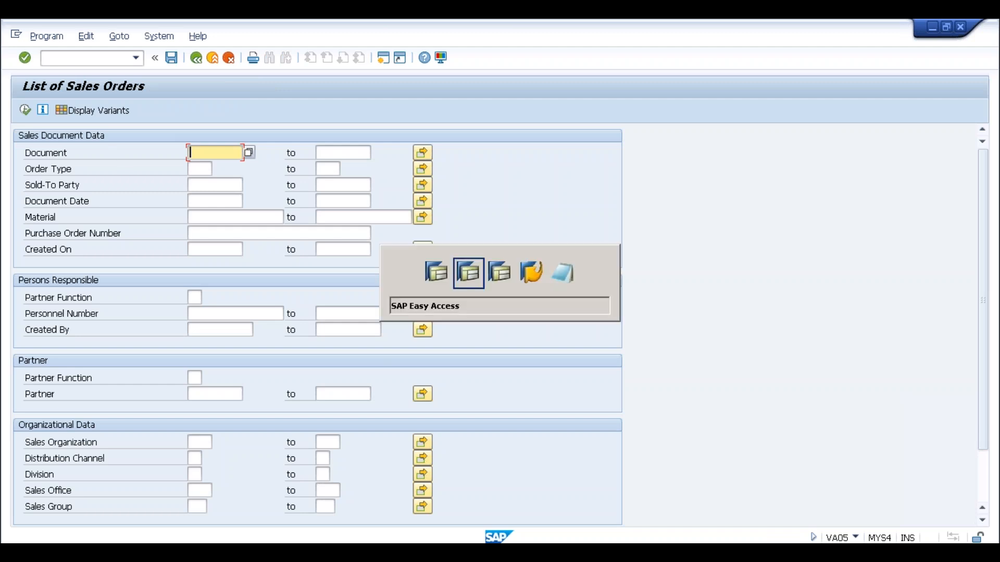
pyautogui.hotkey('alt', 'Tab')
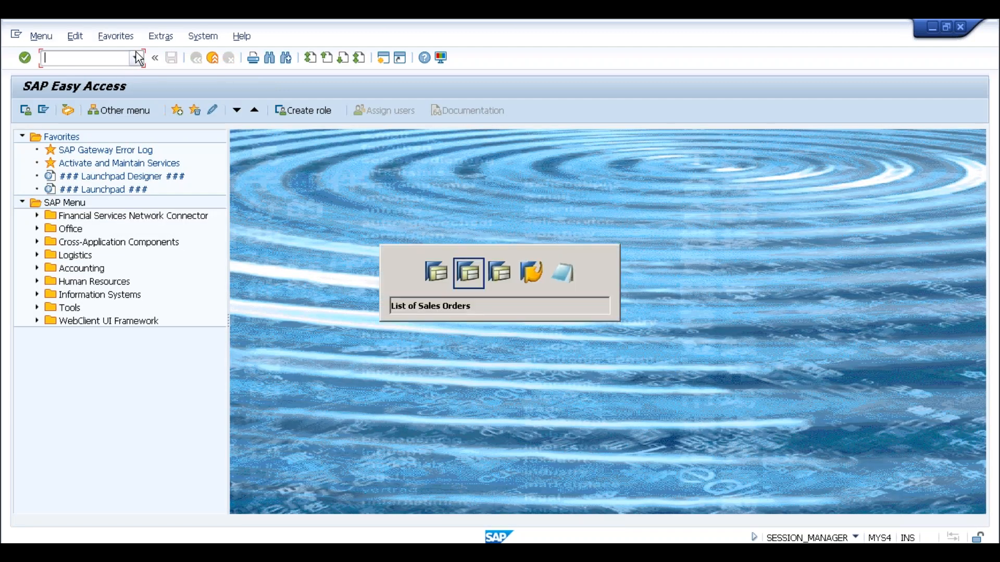
pyautogui.hotkey('alt', 'Tab')
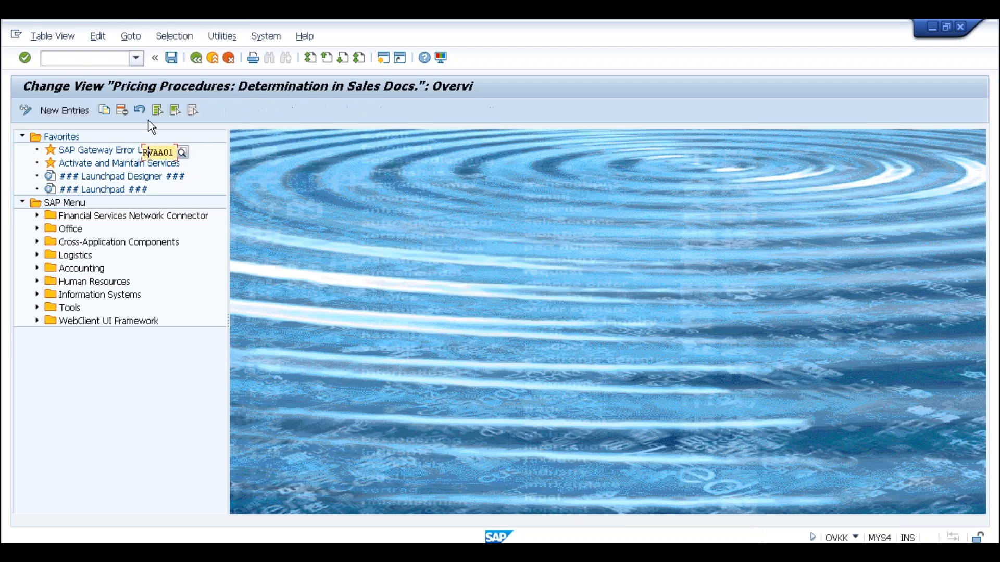
pyautogui.hotkey('alt', 'Tab')
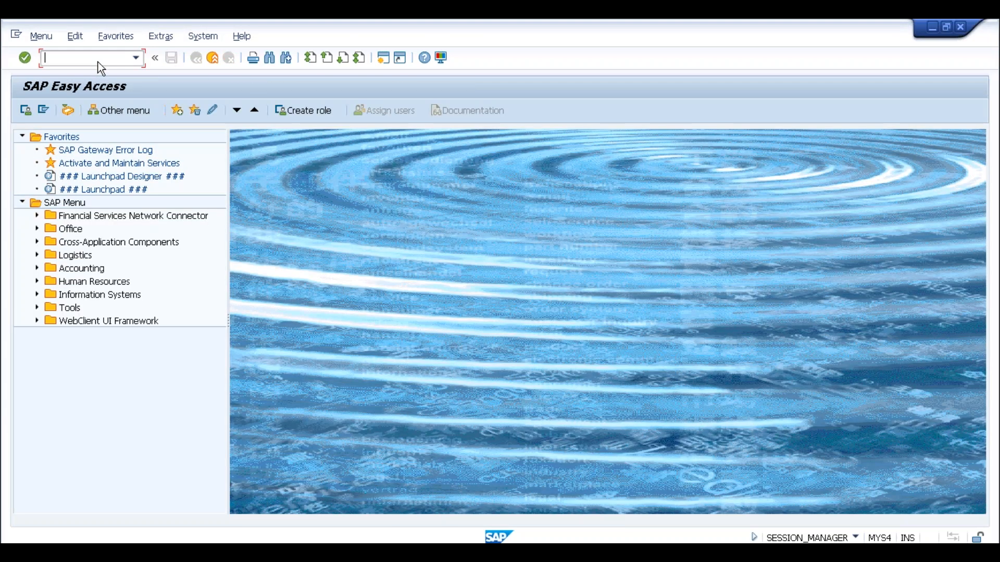
pyautogui.write('va05n')
pyautogui.press('Return')
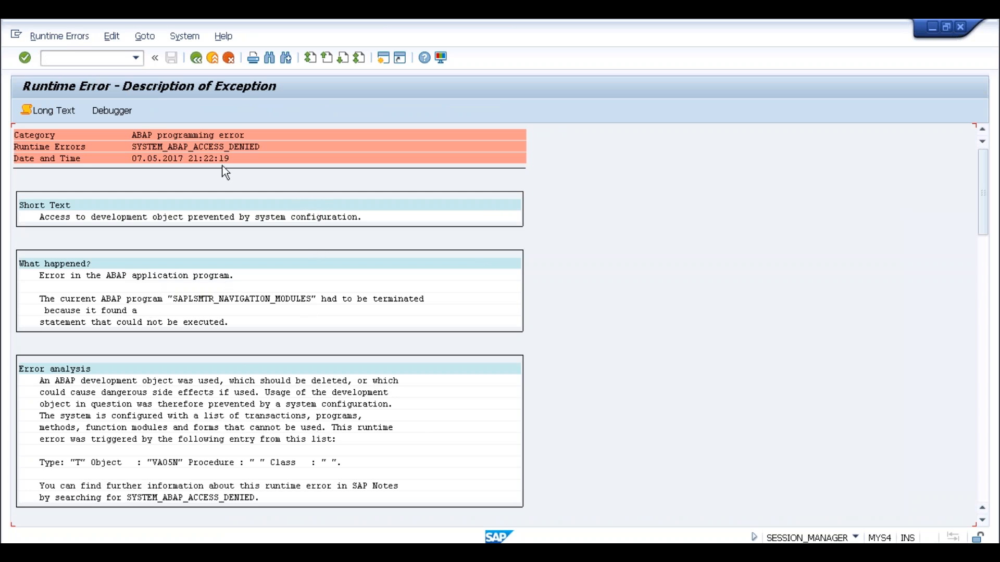
# Exit the error, VA05, OVKK and IMG screens to Easy Access, then select the Notepad notes.
pyautogui.click(211, 58)
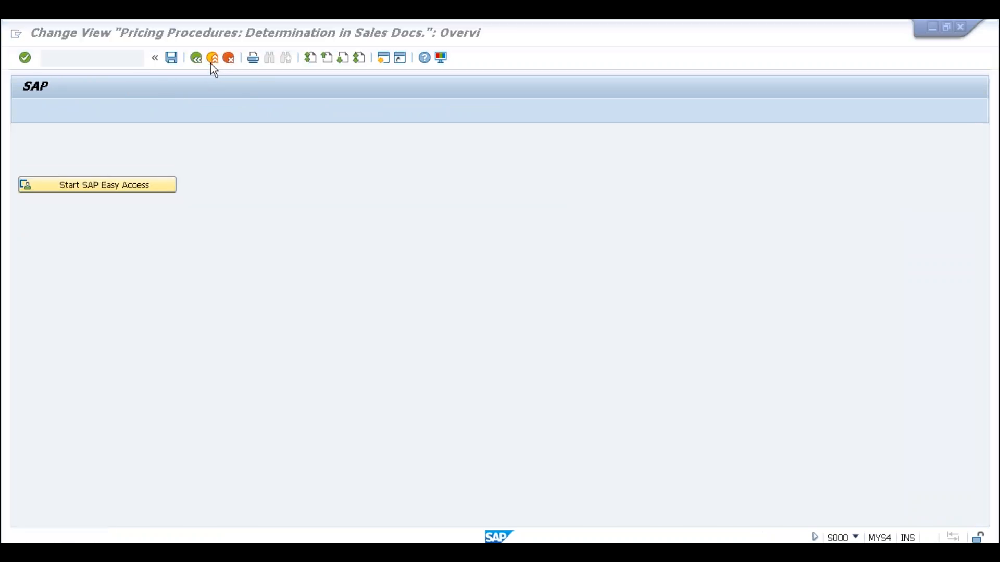
pyautogui.hotkey('alt', 'Tab')
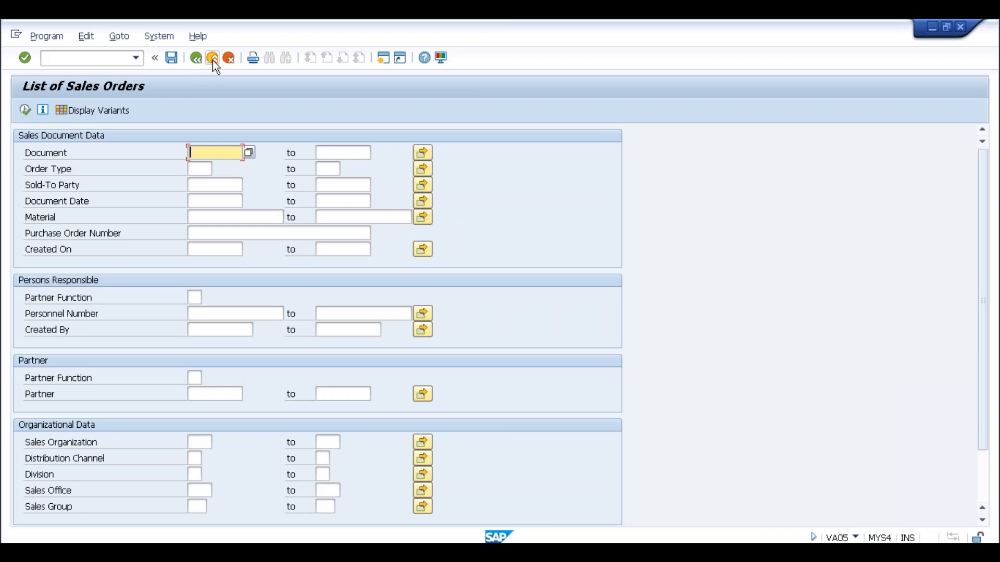
pyautogui.click(212, 58)
pyautogui.click(212, 59)
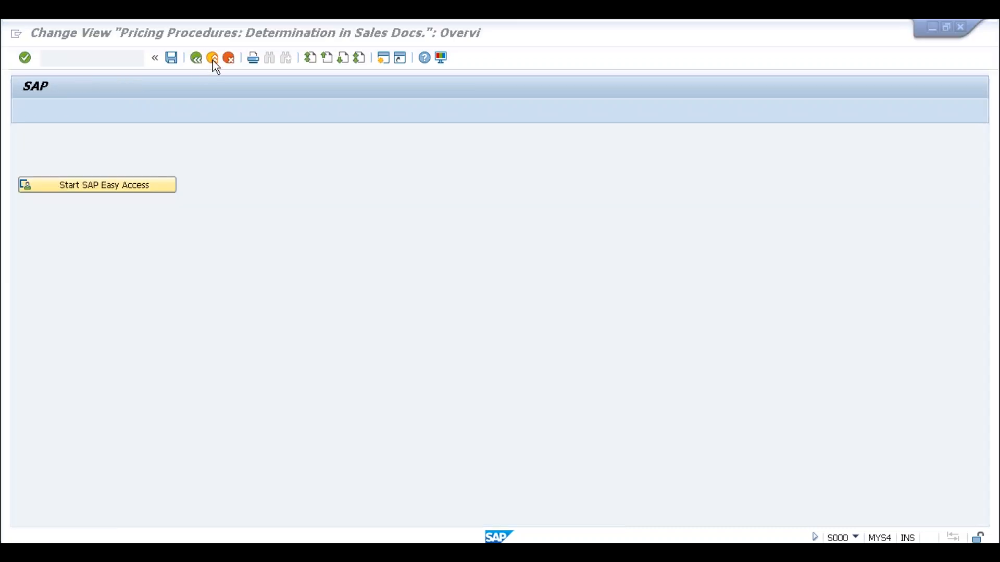
pyautogui.click(215, 59)
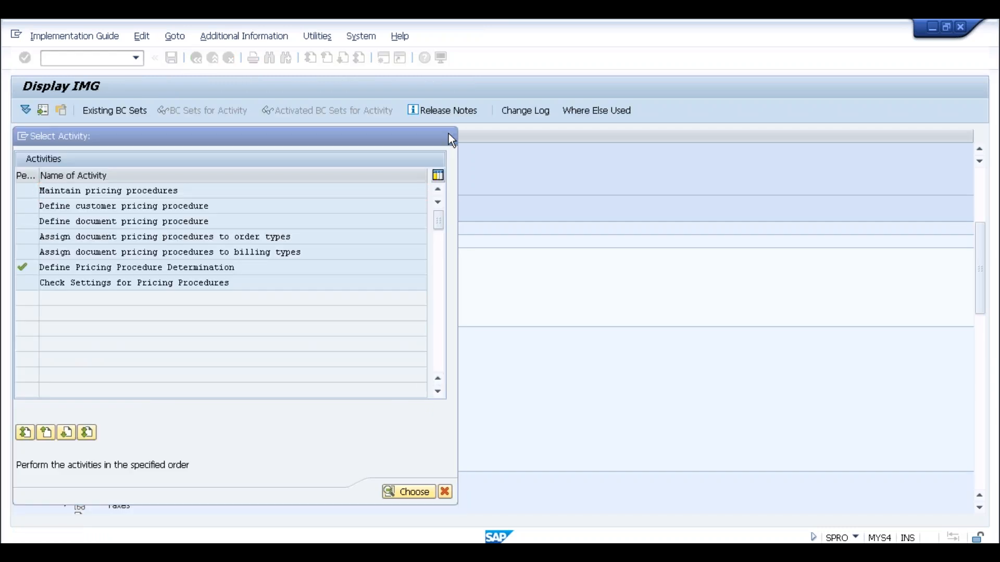
pyautogui.click(448, 136)
pyautogui.click(212, 58)
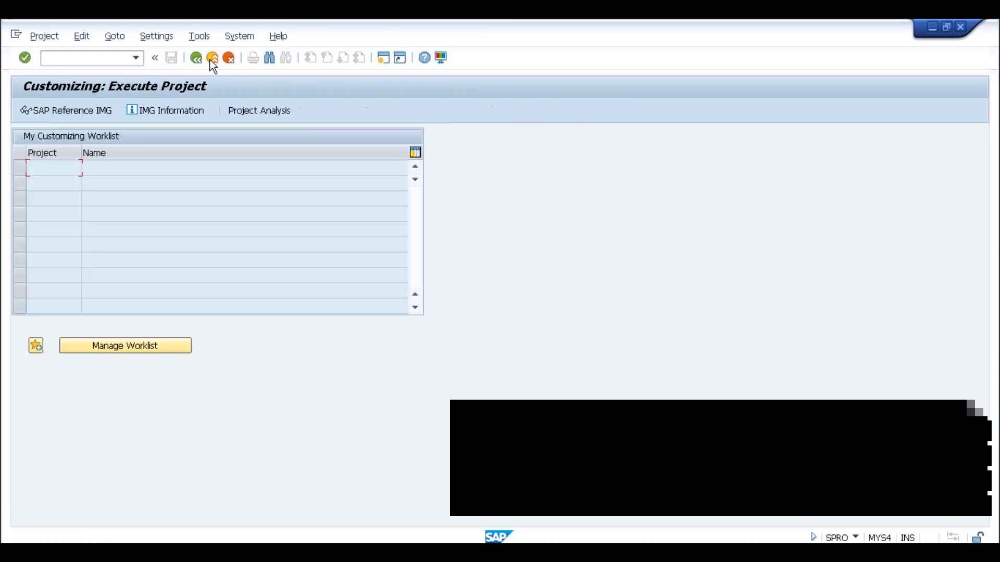
pyautogui.click(212, 58)
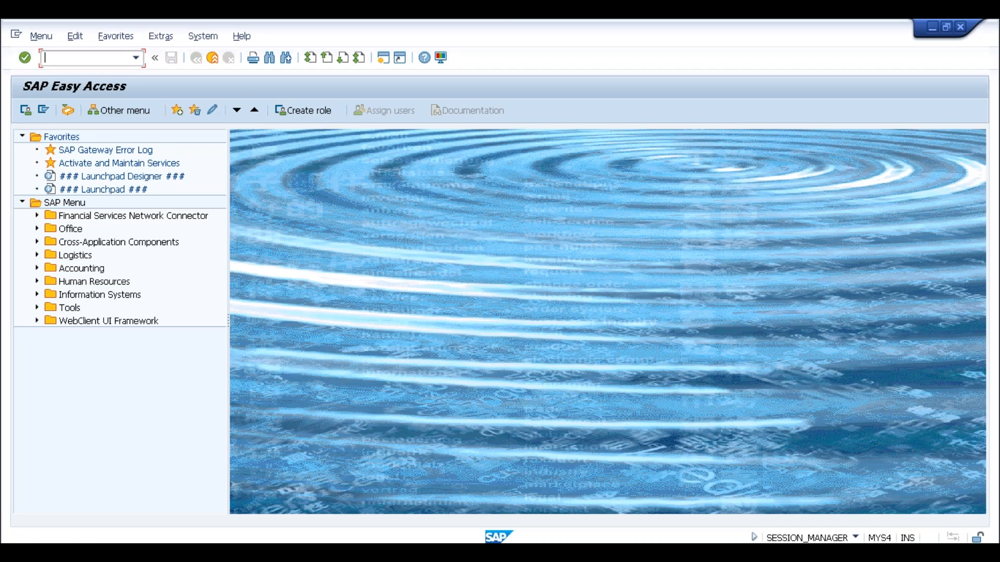
pyautogui.hotkey('alt', 'Tab')
pyautogui.moveTo(119, 182); pyautogui.dragTo(21, 62)
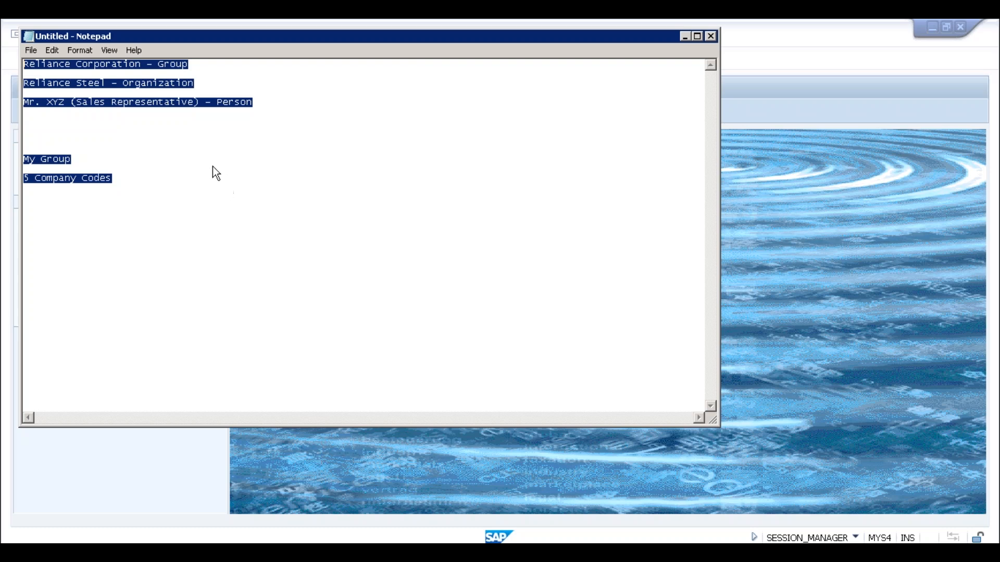
# Overwrite all Notepad notes with the heading 'Credit Management:' and start a new line.
pyautogui.click(176, 192)
pyautogui.moveTo(44, 115); pyautogui.dragTo(23, 66)
pyautogui.write('Cr')
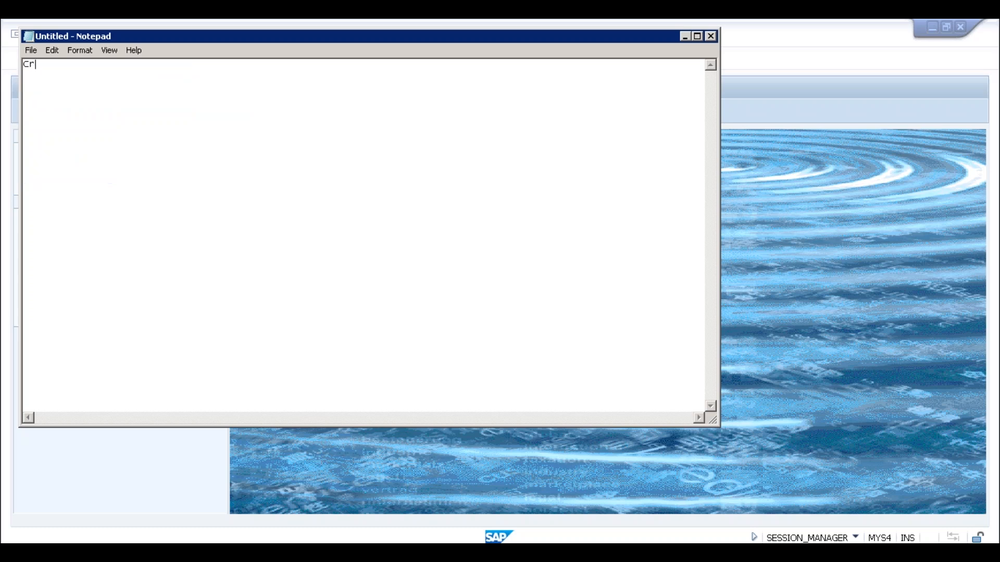
pyautogui.write('edit Management:')
pyautogui.press('Return')
pyautogui.press('Return')
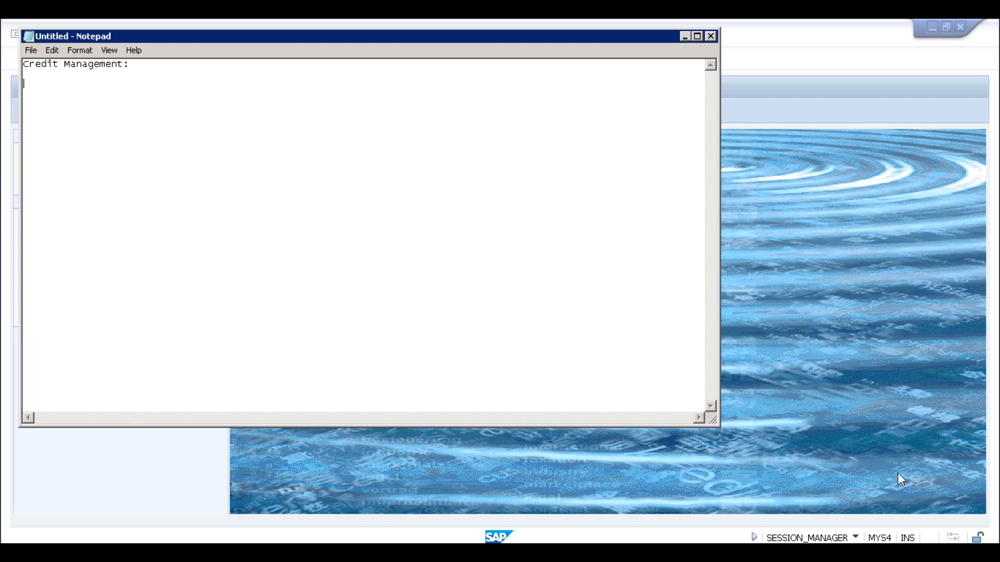
# Switch to SAP Logon and open the ECC system connection.
pyautogui.click(212, 553)
pyautogui.click(217, 511)
pyautogui.click(237, 126)
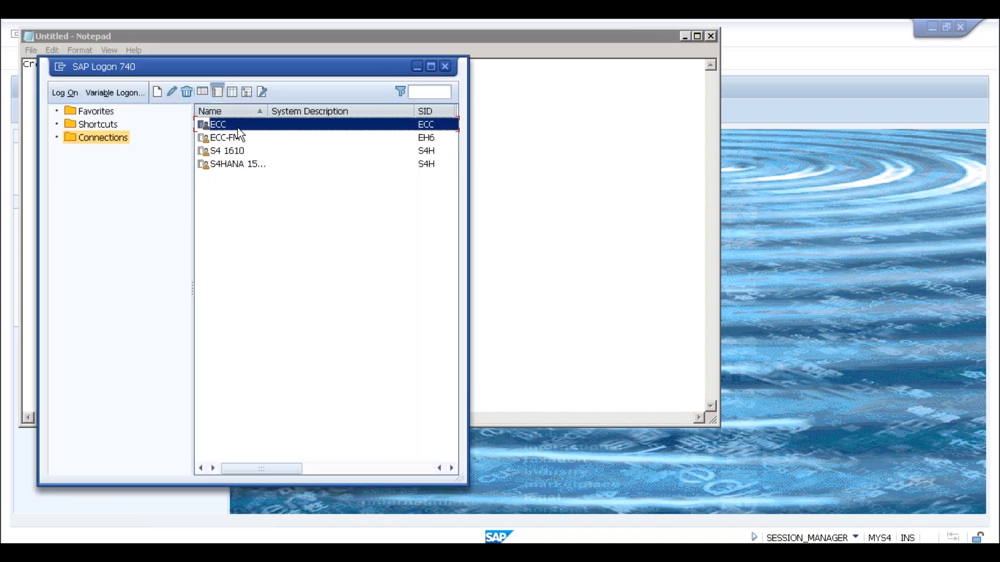
pyautogui.doubleClick(238, 127)
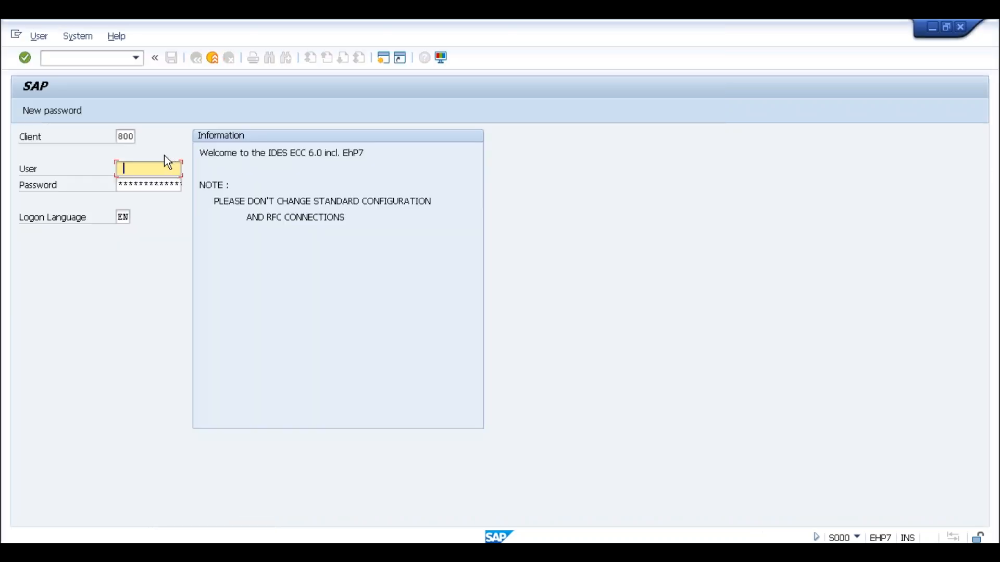
# Log on to ECC with the saved user name and the account password.
pyautogui.click(163, 166)
pyautogui.click(144, 196)
pyautogui.click(142, 184)
pyautogui.write('********')
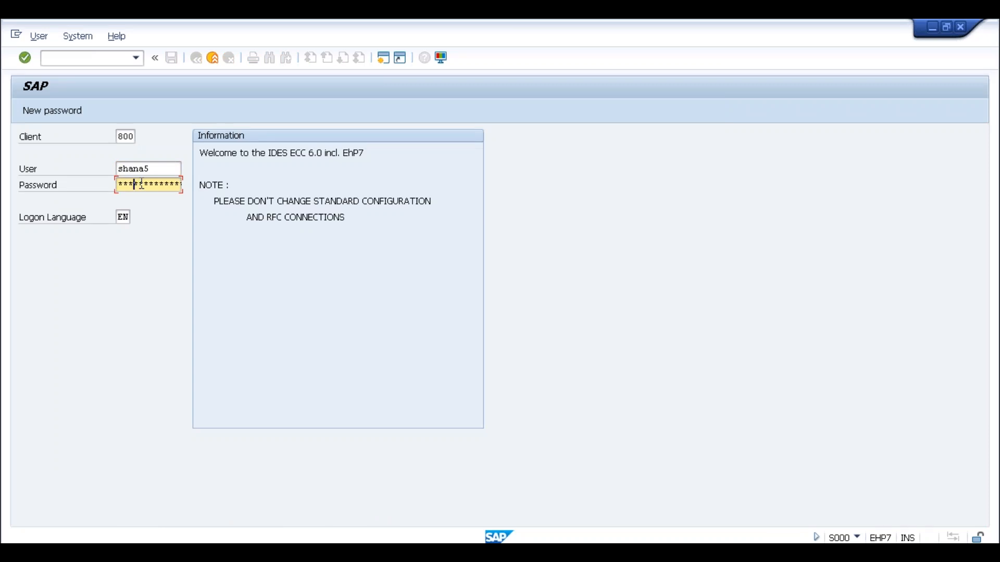
pyautogui.press('Return')
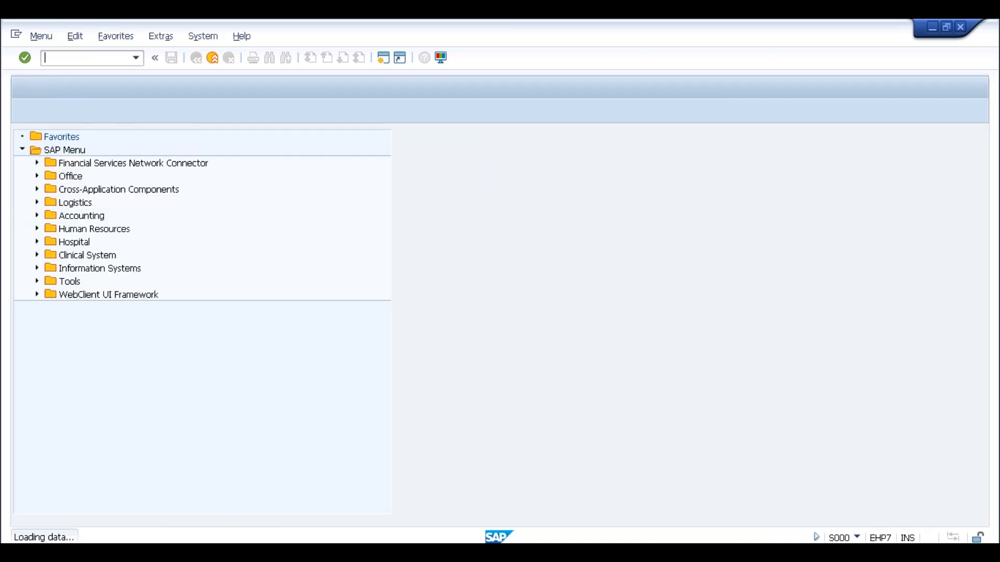
pyautogui.write('fd32')
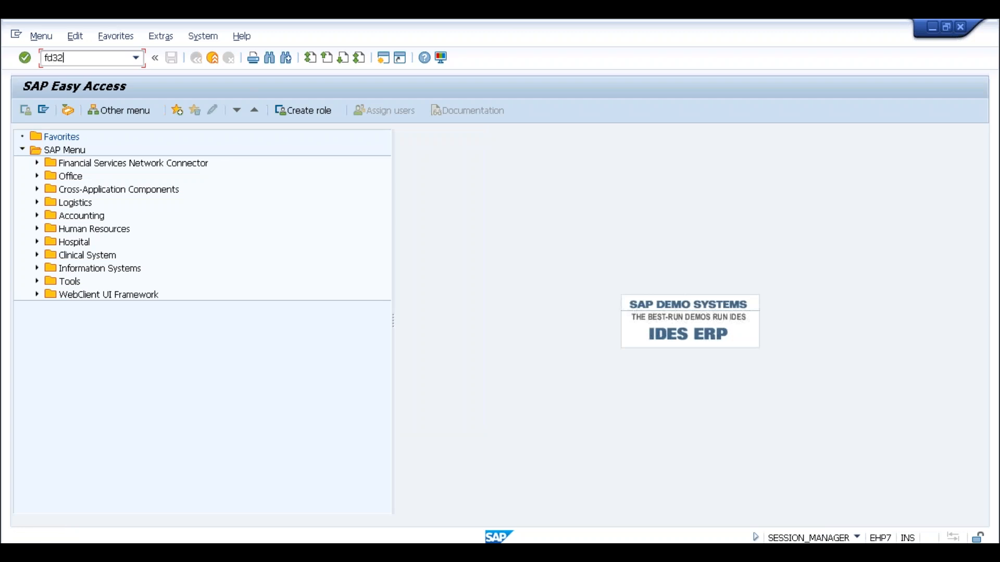
pyautogui.press('Return')
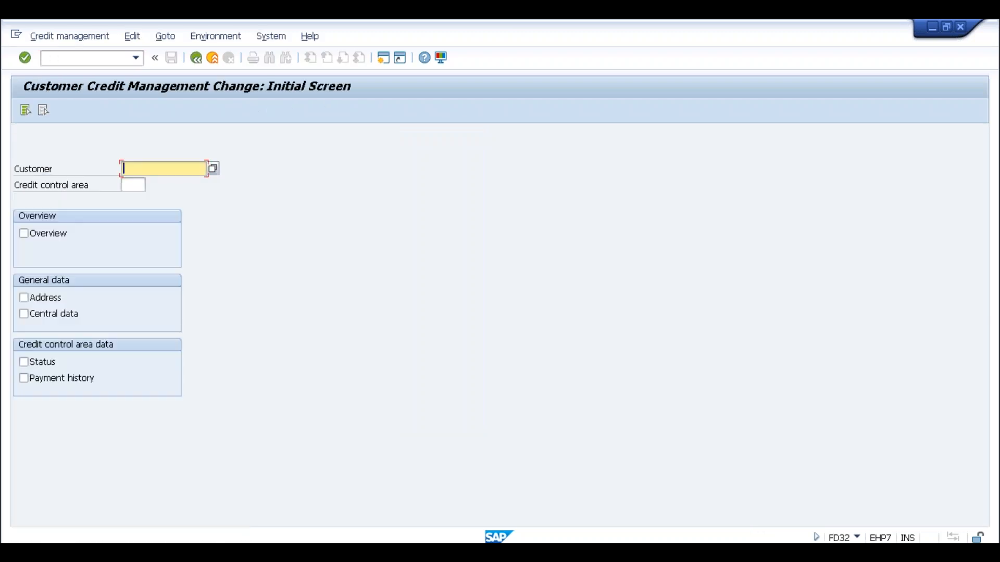
pyautogui.click(134, 188)
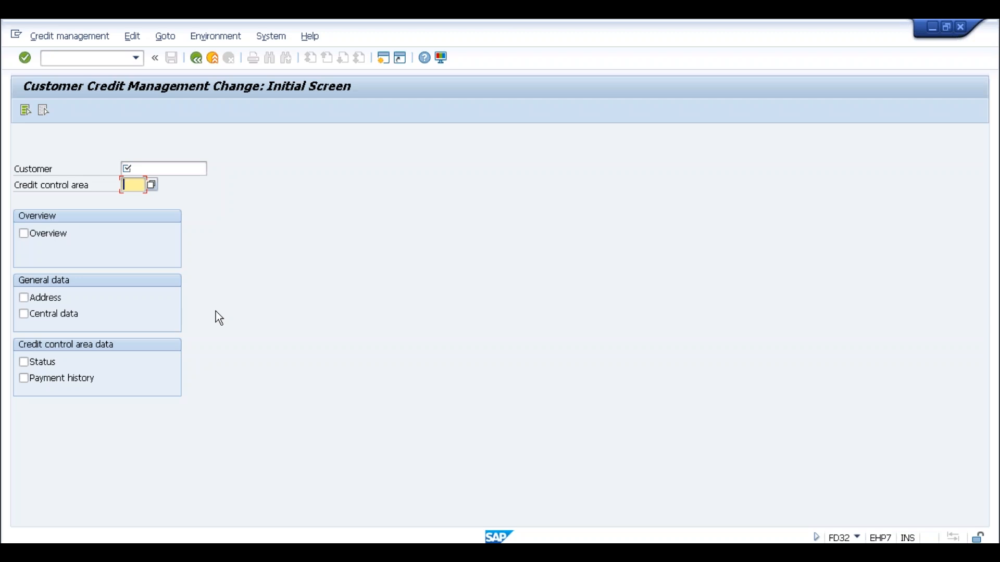
pyautogui.click(213, 58)
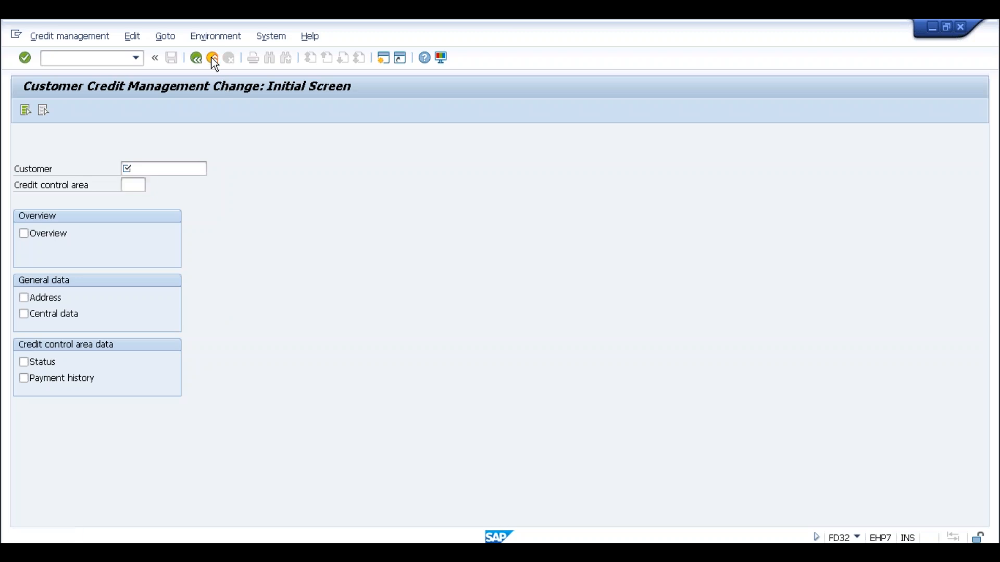
# Run SPRO and open the SAP Reference IMG tree.
pyautogui.write('spro')
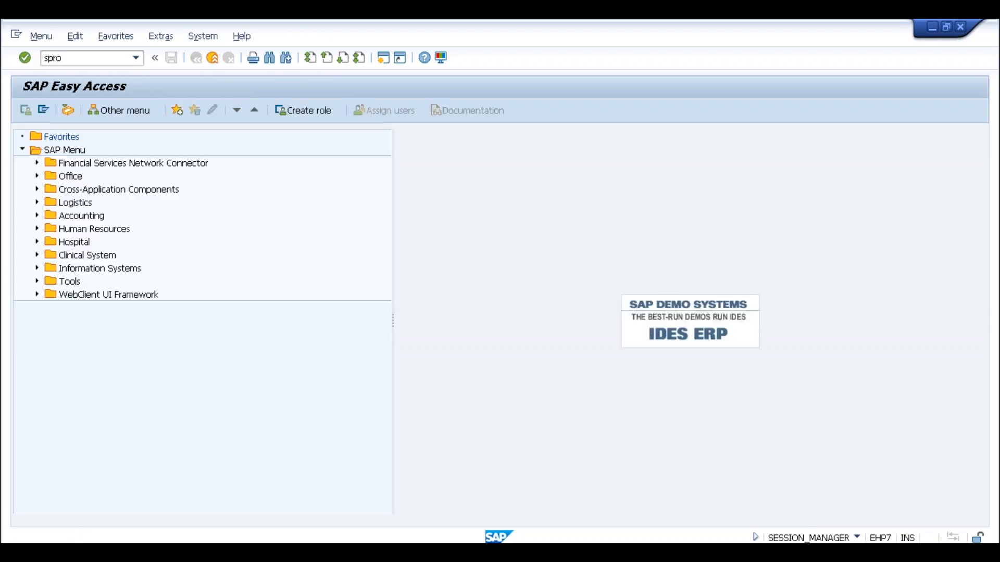
pyautogui.press('Return')
pyautogui.click(66, 111)
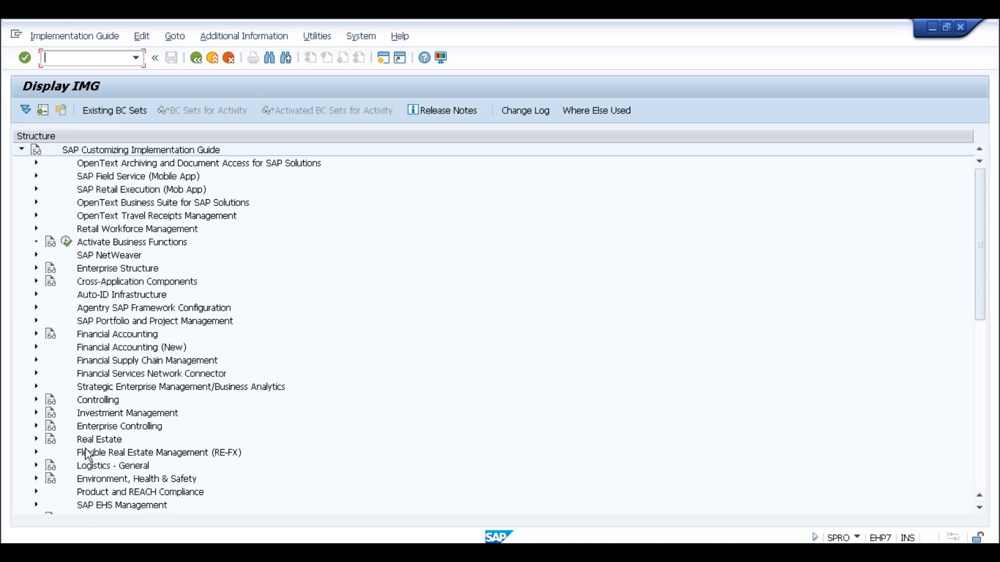
# Expand Sales and Distribution down to Credit Management/Risk Management Settings.
pyautogui.click(116, 504)
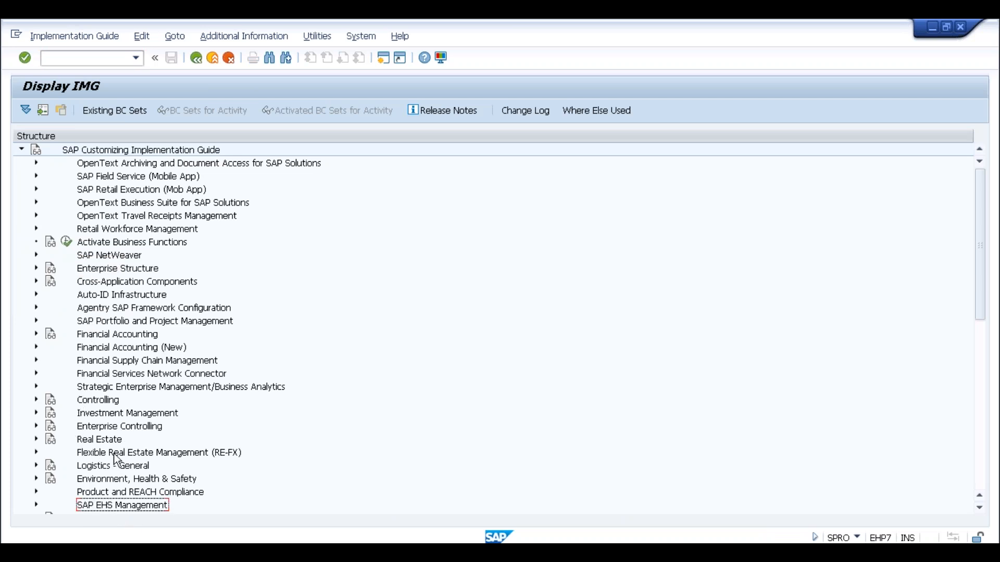
pyautogui.scroll(-4, 78, 469)
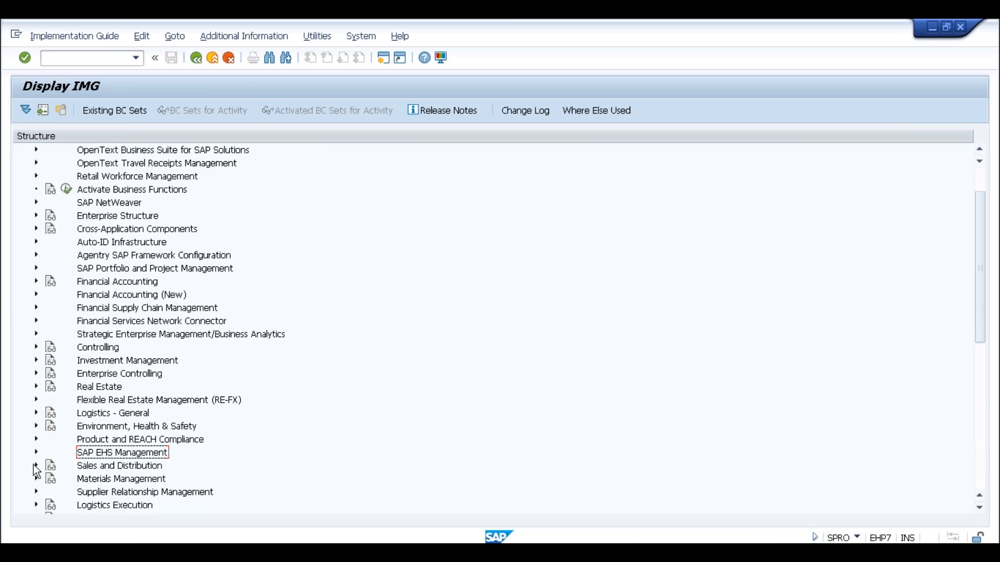
pyautogui.click(36, 465)
pyautogui.scroll(-2, 52, 208)
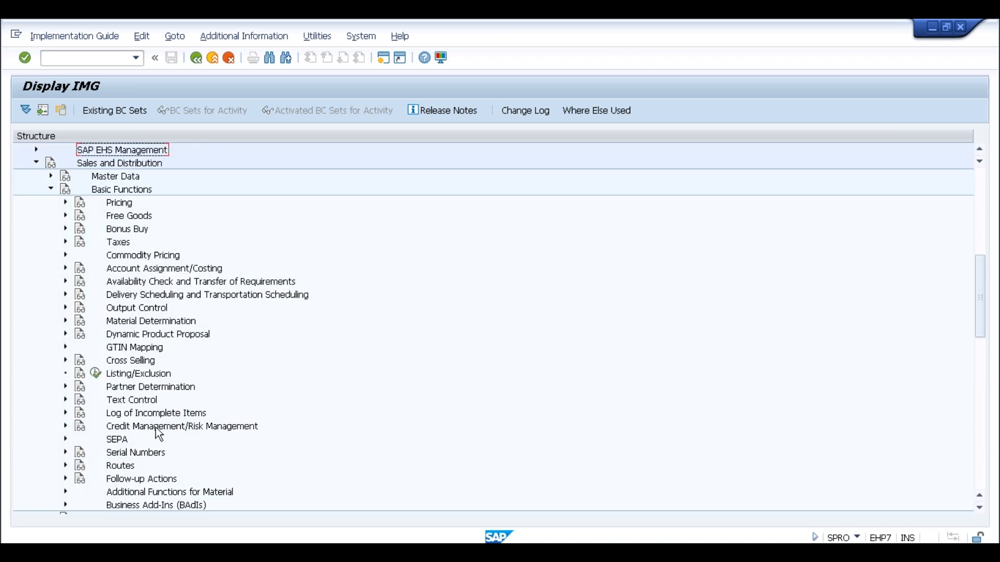
pyautogui.click(159, 431)
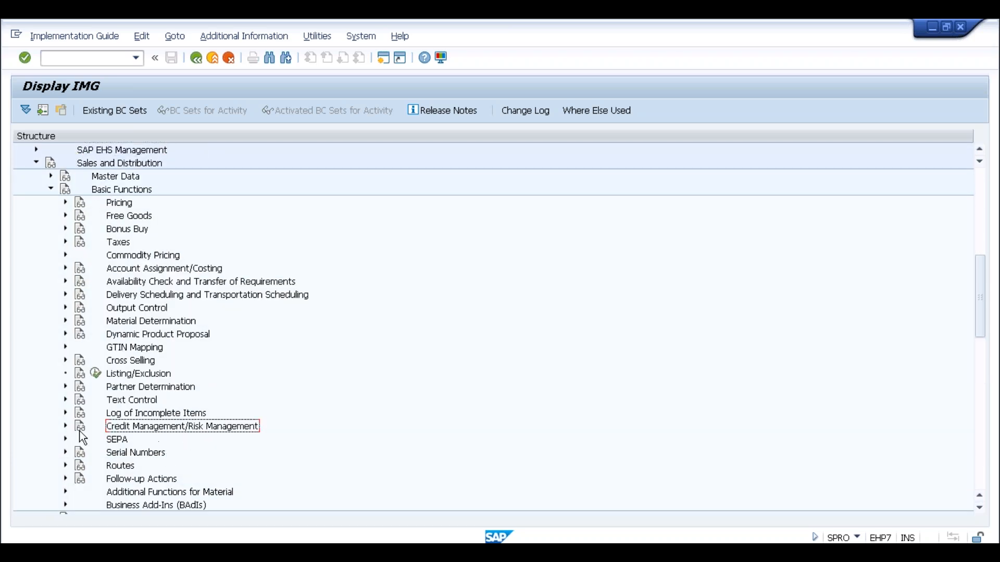
pyautogui.click(64, 427)
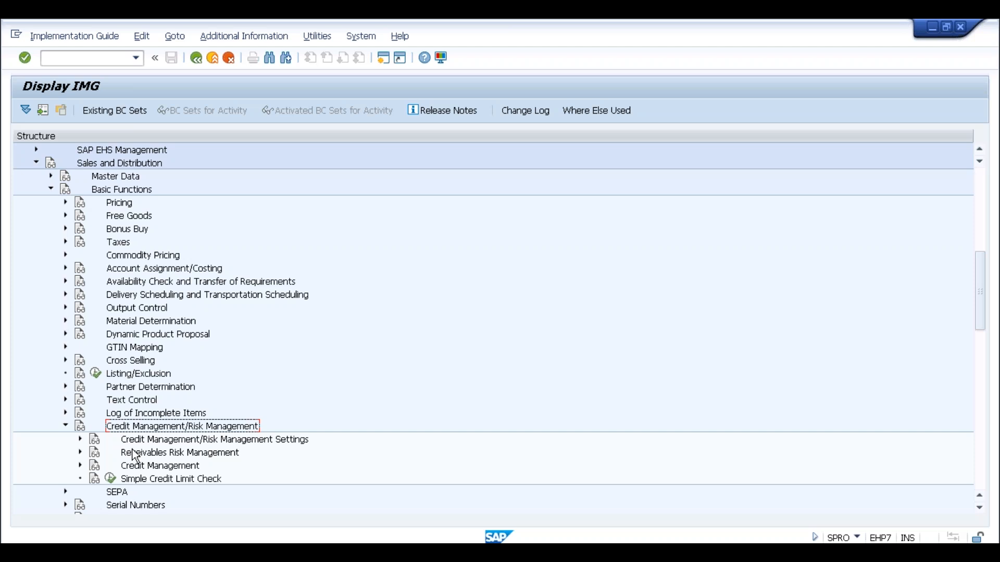
pyautogui.click(197, 442)
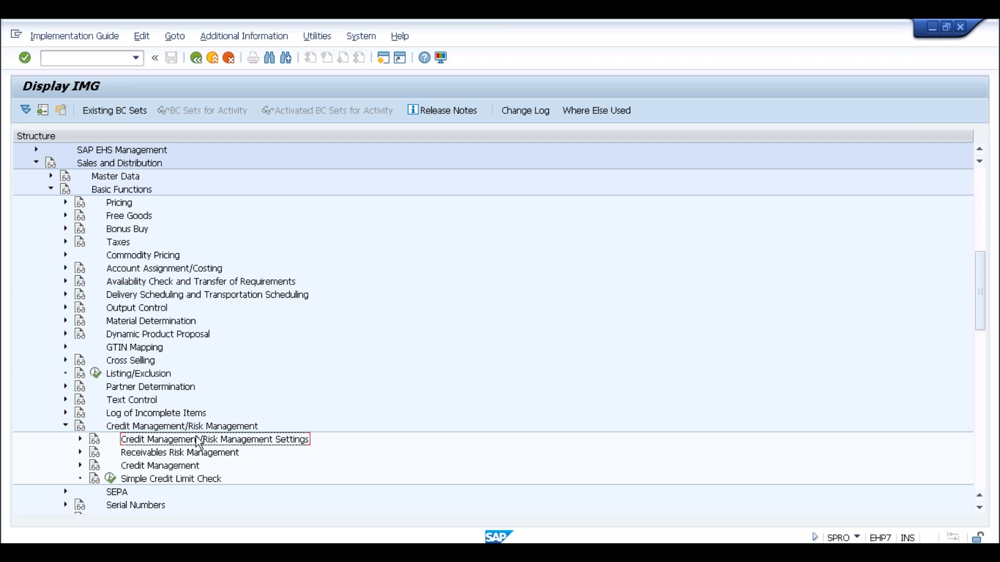
# Collapse Basic Functions and Sales and Distribution, returning to the top of the tree.
pyautogui.click(51, 190)
pyautogui.click(36, 163)
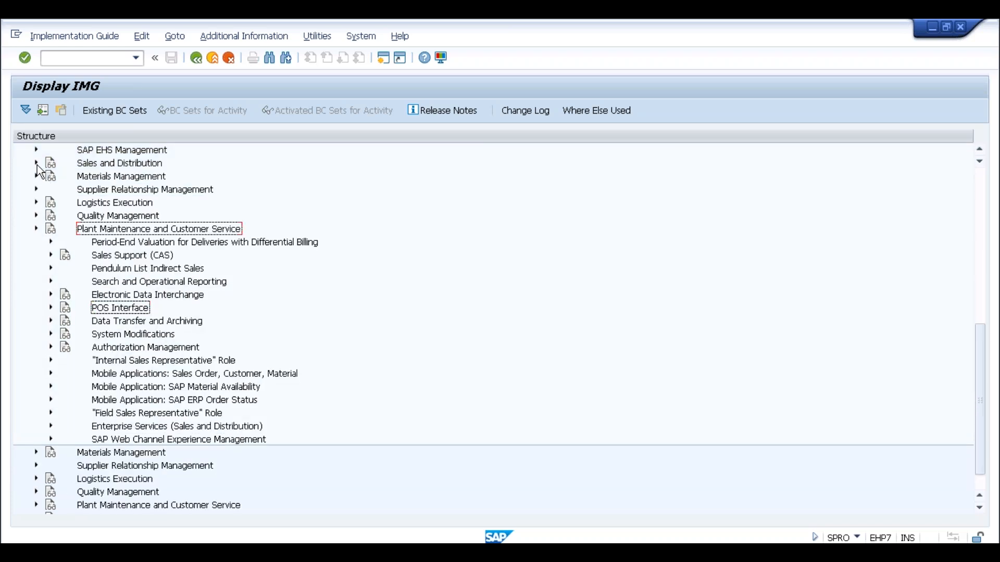
pyautogui.scroll(6, 92, 277)
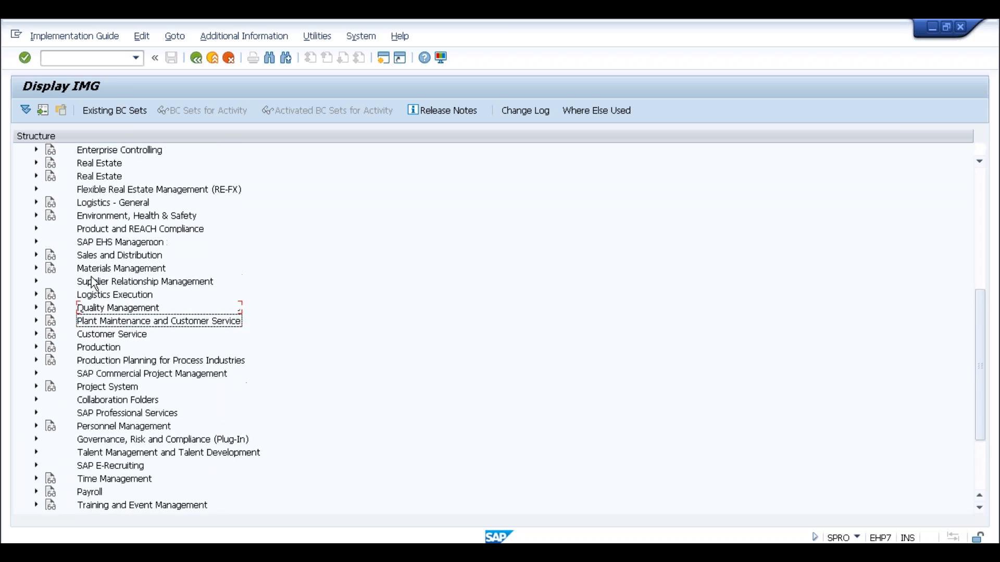
pyautogui.scroll(3, 93, 283)
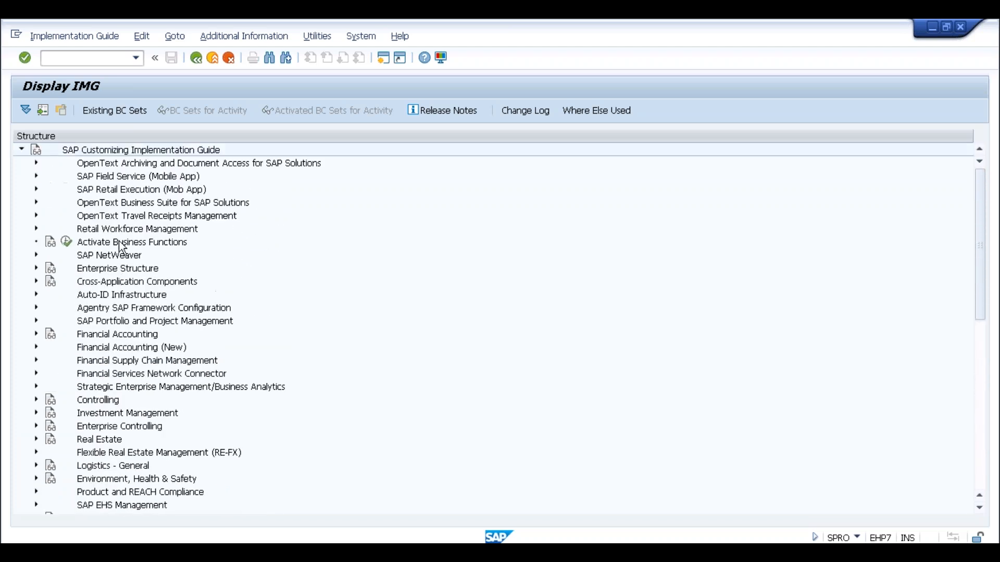
# Expand Financial Supply Chain Management and select its Credit Management branch.
pyautogui.click(116, 362)
pyautogui.click(36, 360)
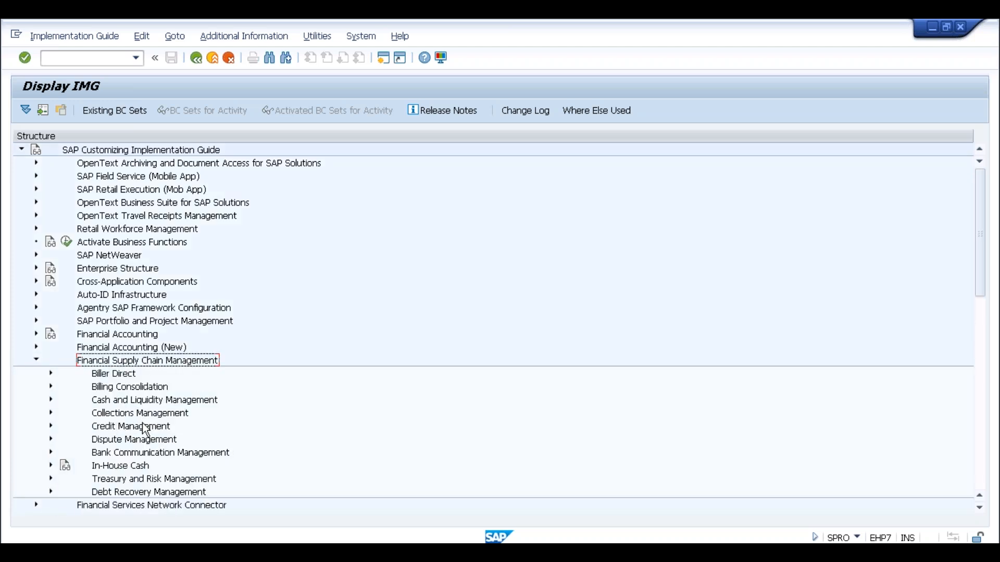
pyautogui.click(141, 427)
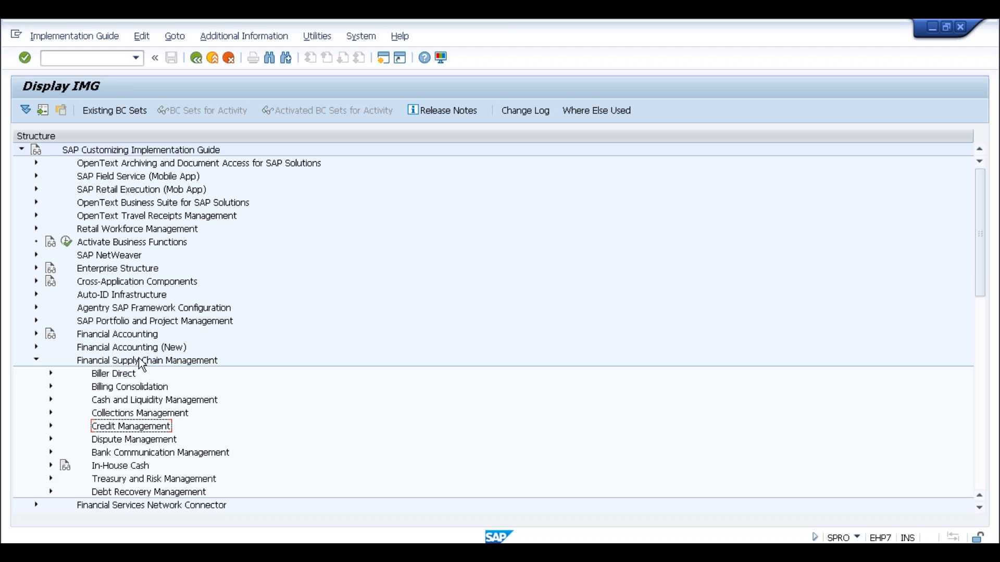
# Under Sales and Distribution's credit settings, run Determine Active Receivables Per Item Category.
pyautogui.click(36, 360)
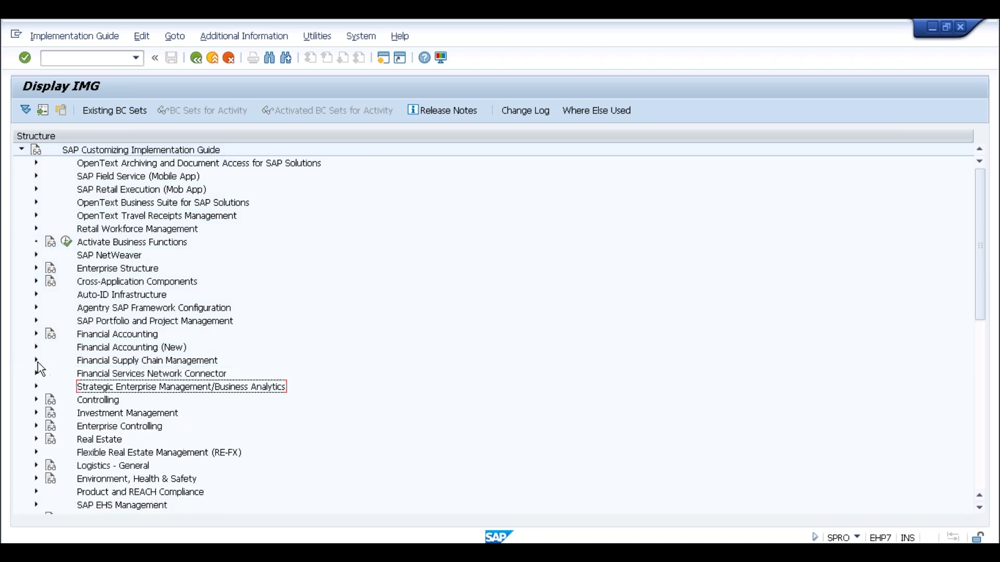
pyautogui.scroll(-4, 125, 383)
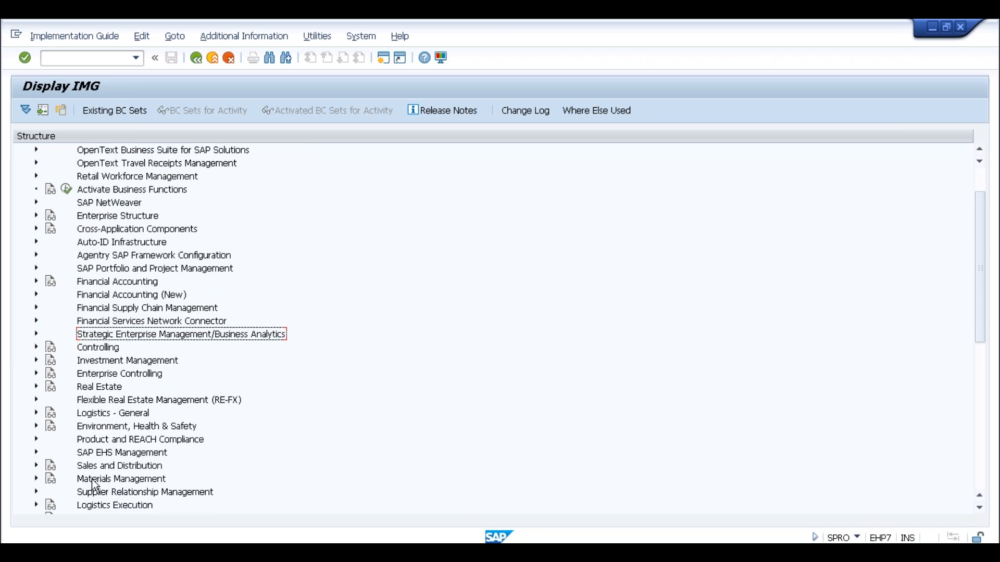
pyautogui.click(36, 466)
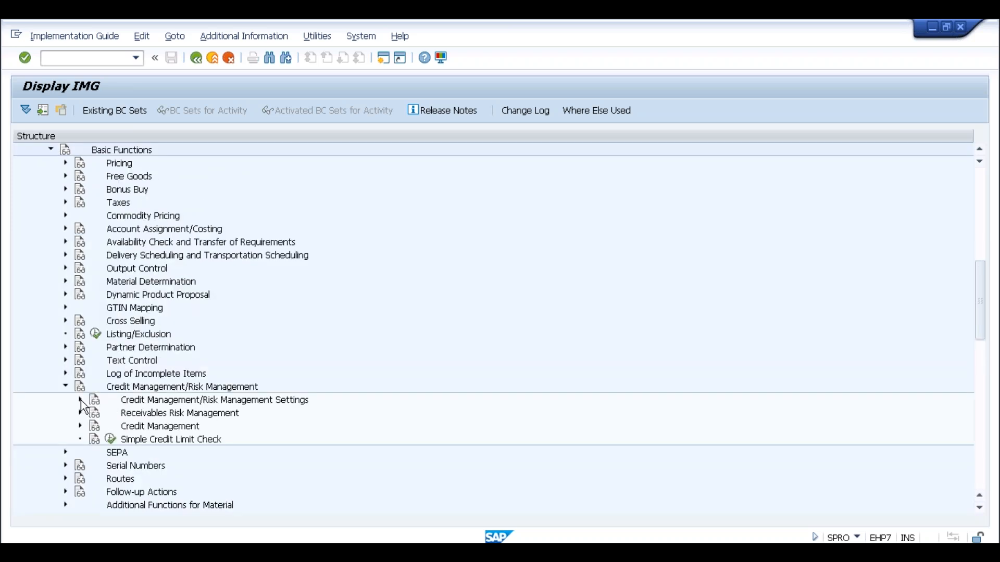
pyautogui.click(80, 400)
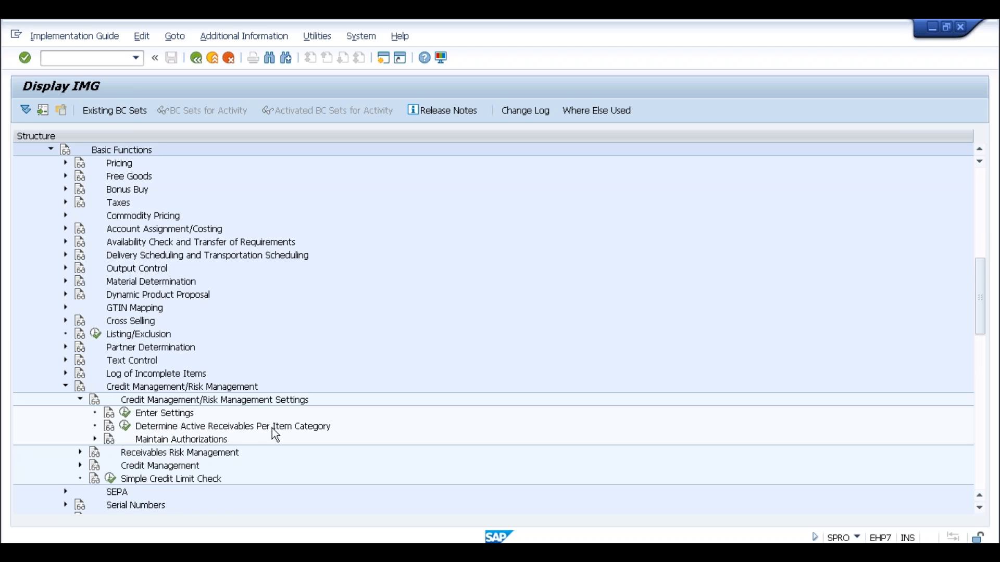
pyautogui.click(125, 426)
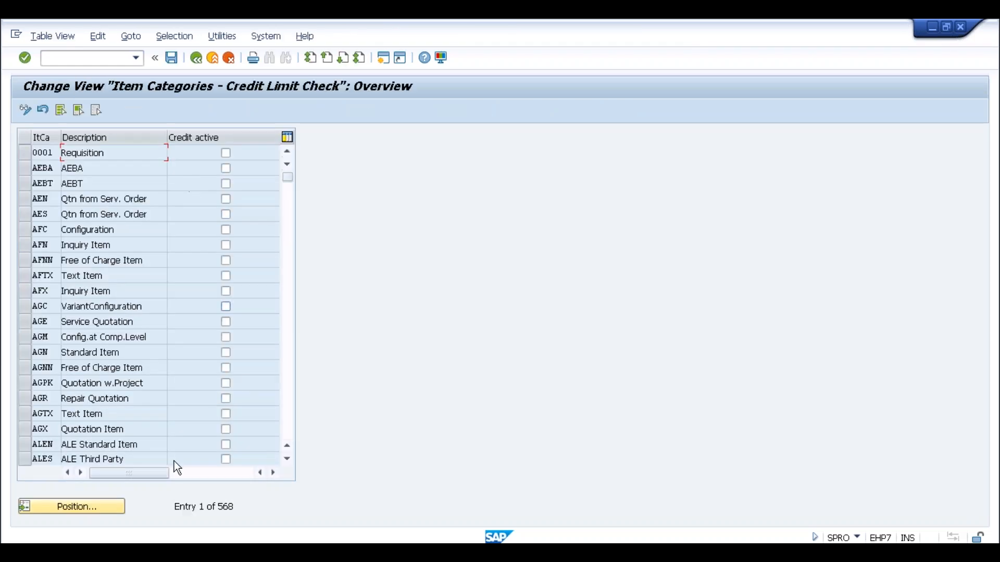
# Position the table on item category TAN, confirm Credit active, and go back to the IMG.
pyautogui.click(82, 507)
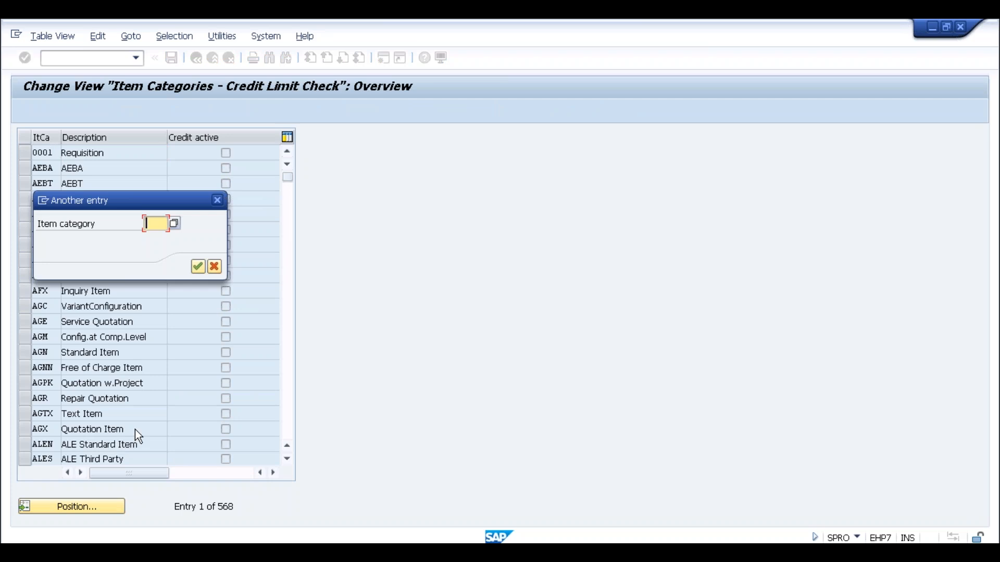
pyautogui.write('TAN')
pyautogui.press('Return')
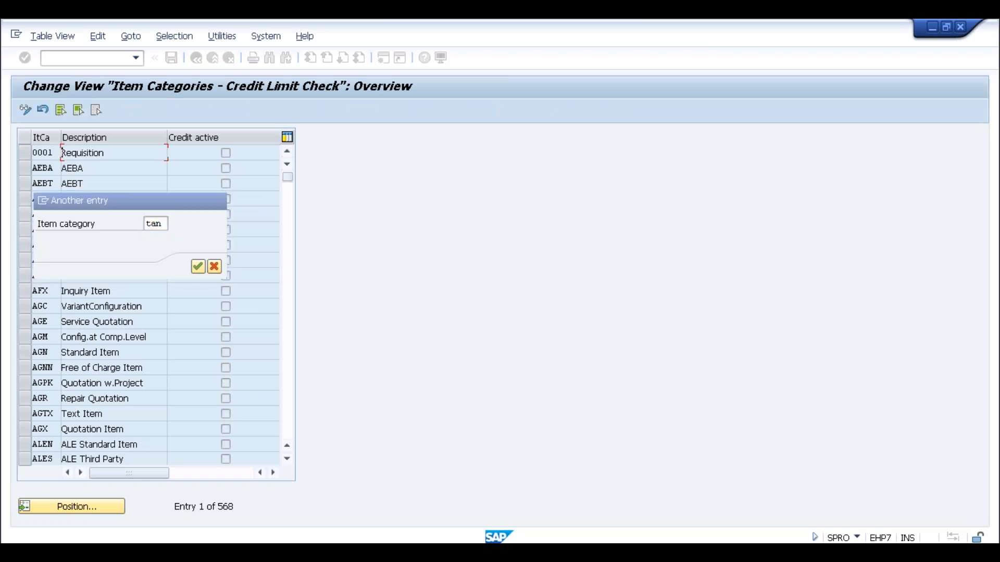
pyautogui.click(136, 154)
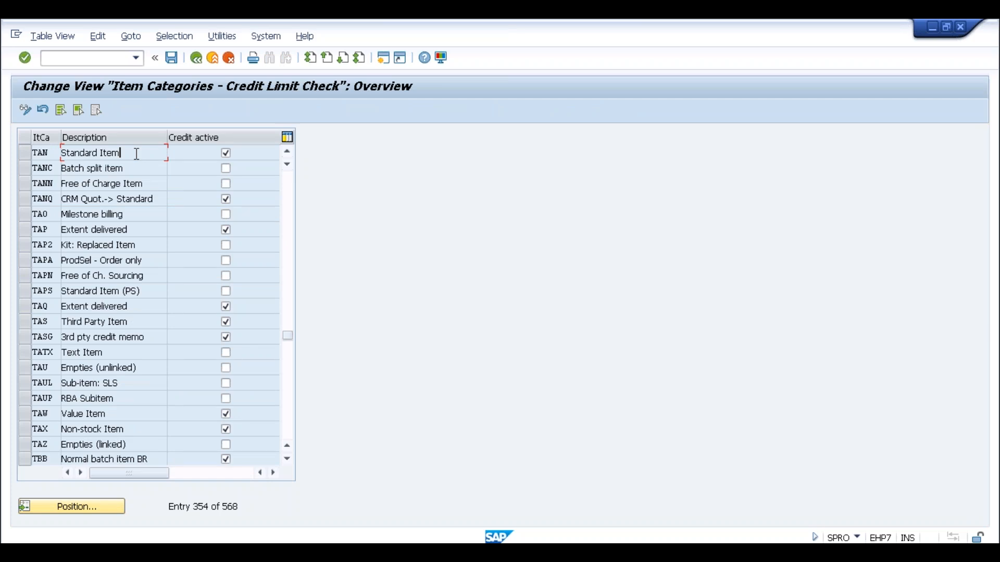
pyautogui.click(55, 153)
pyautogui.click(196, 58)
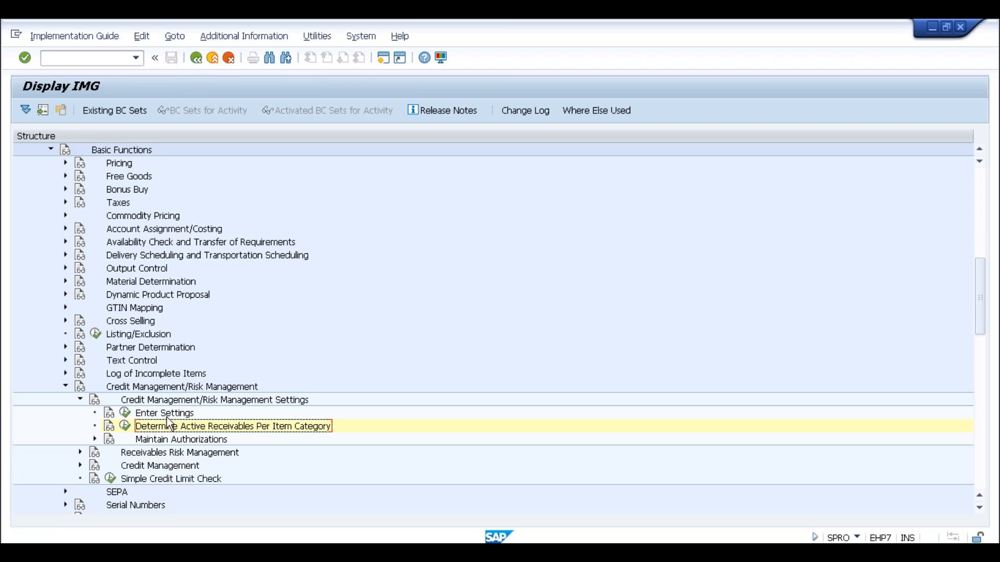
# Run Define Credit Groups and review groups 01 Sales Order, 02 Delivery and 03 Goods Issue.
pyautogui.scroll(-3, 177, 415)
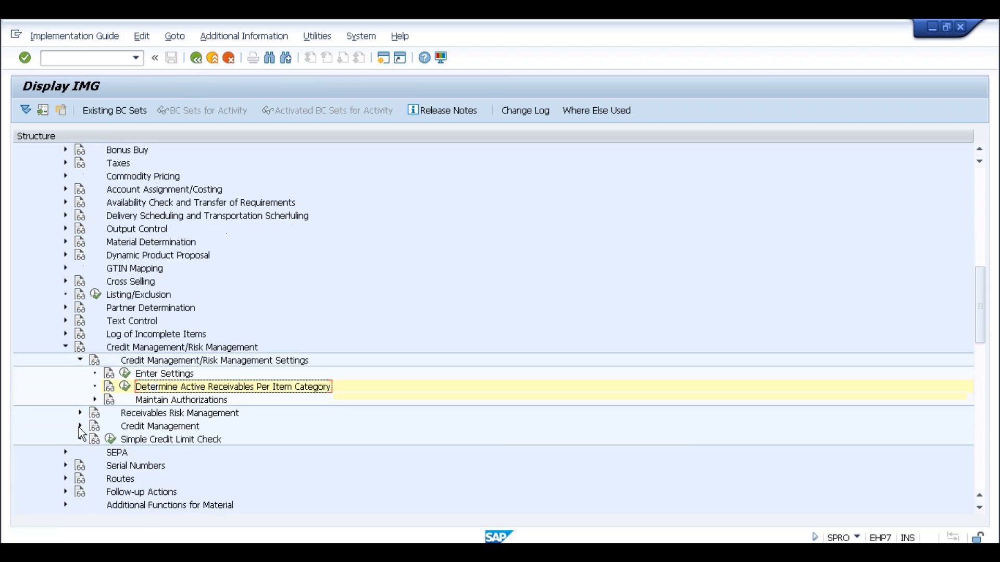
pyautogui.click(80, 426)
pyautogui.scroll(-3, 257, 405)
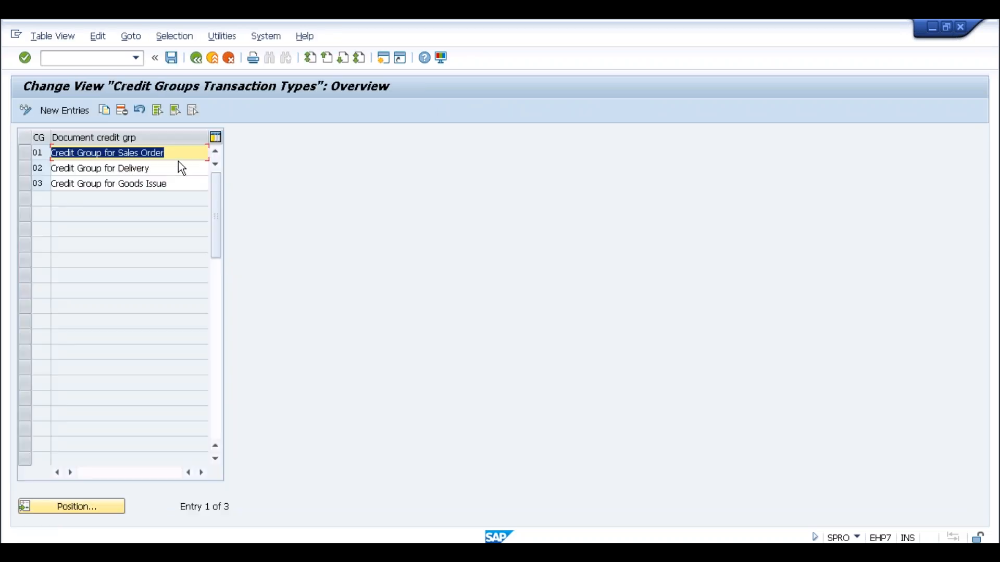
pyautogui.click(178, 156)
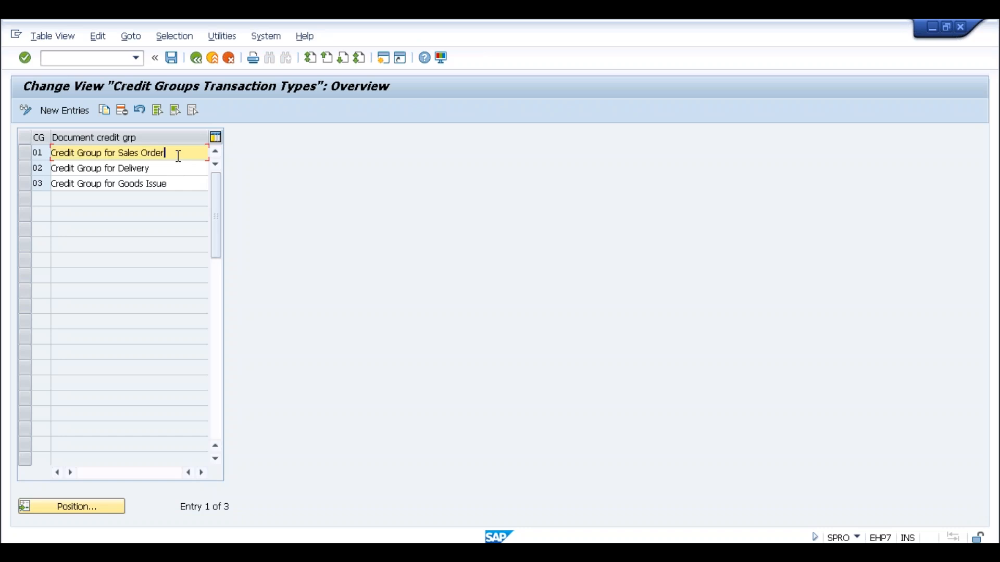
pyautogui.moveTo(175, 151); pyautogui.dragTo(115, 167)
pyautogui.click(120, 151)
pyautogui.click(116, 167)
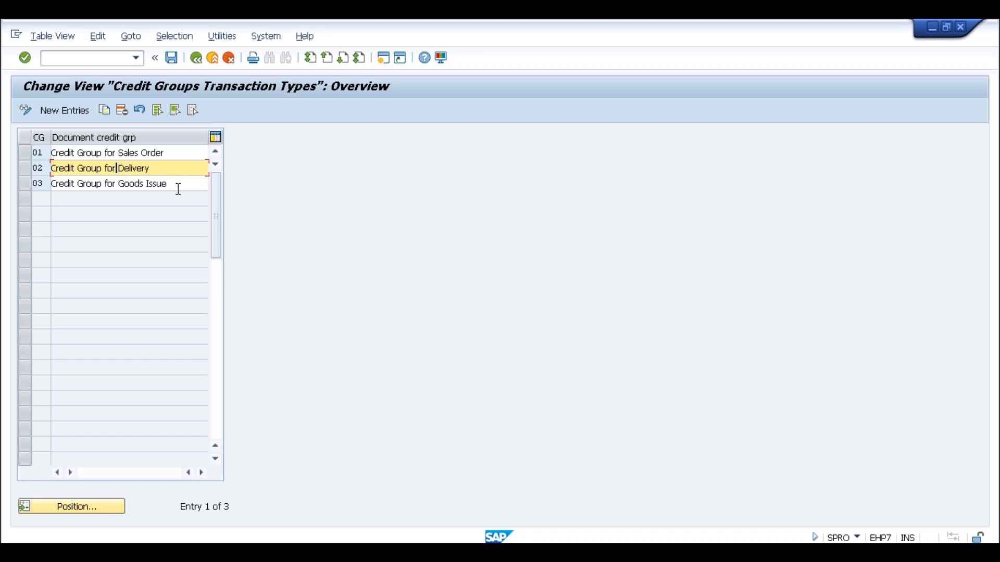
pyautogui.click(173, 186)
pyautogui.moveTo(168, 184); pyautogui.dragTo(120, 186)
pyautogui.click(120, 186)
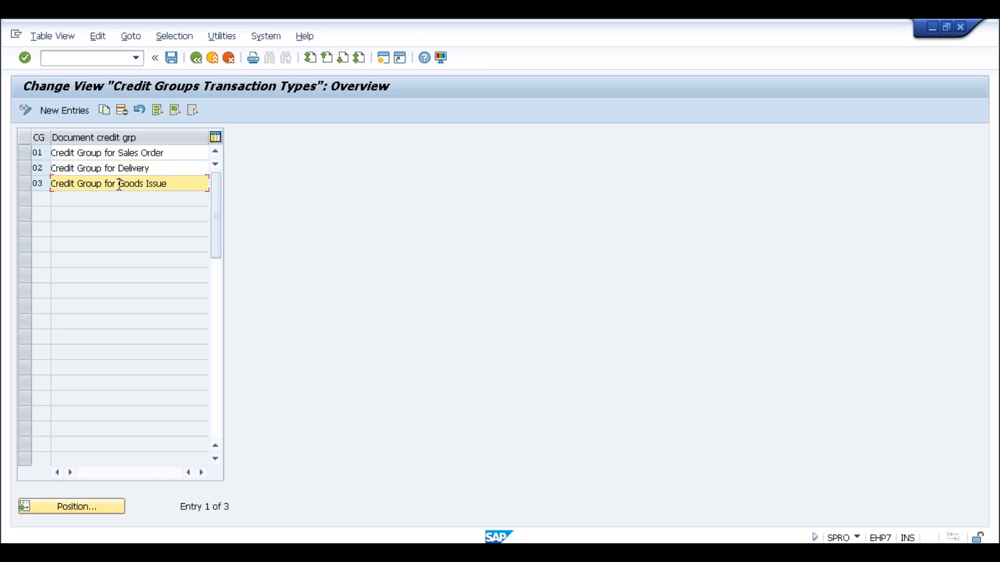
# Open 'Credit limit check for order types' under Assign Sales Documents and Delivery Documents.
pyautogui.click(197, 58)
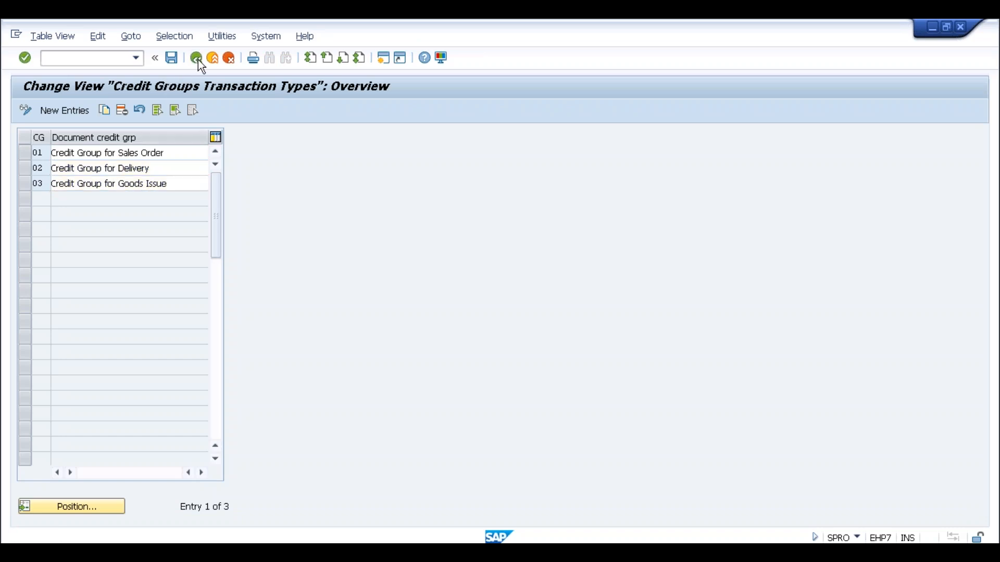
pyautogui.click(268, 412)
pyautogui.click(125, 413)
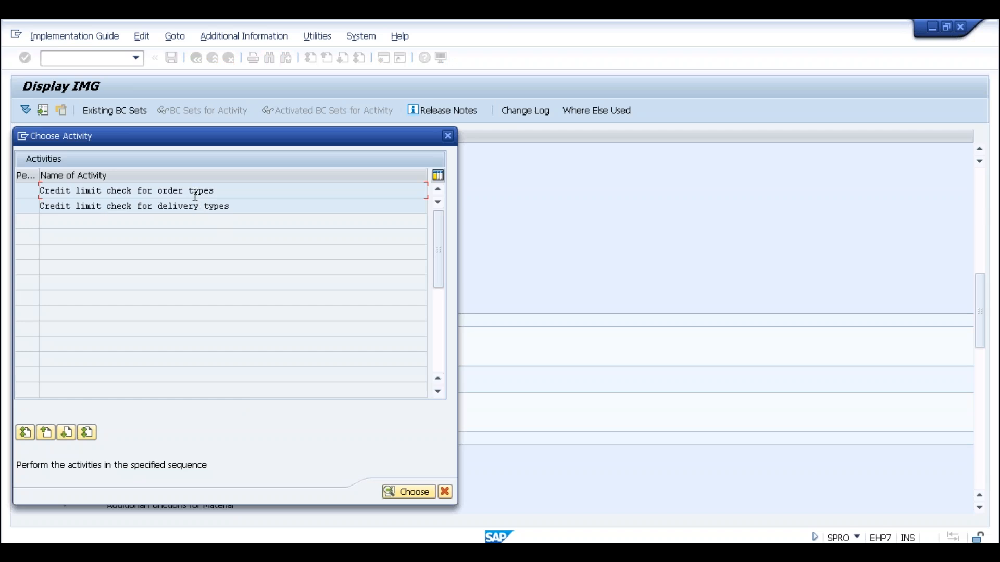
pyautogui.doubleClick(194, 192)
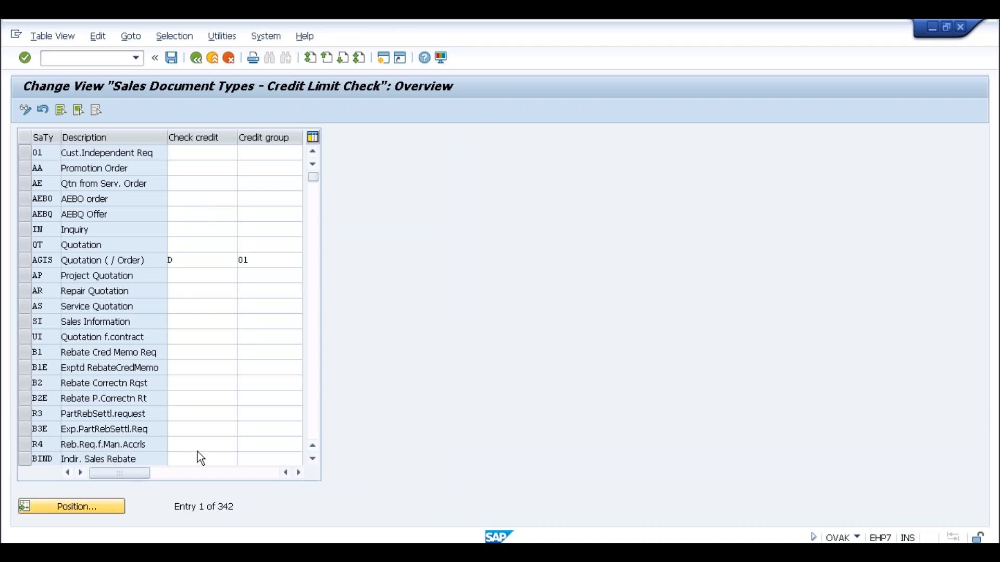
# Jump to order type OR, review its check credit D and credit group 01, then return to the tree.
pyautogui.write('OR')
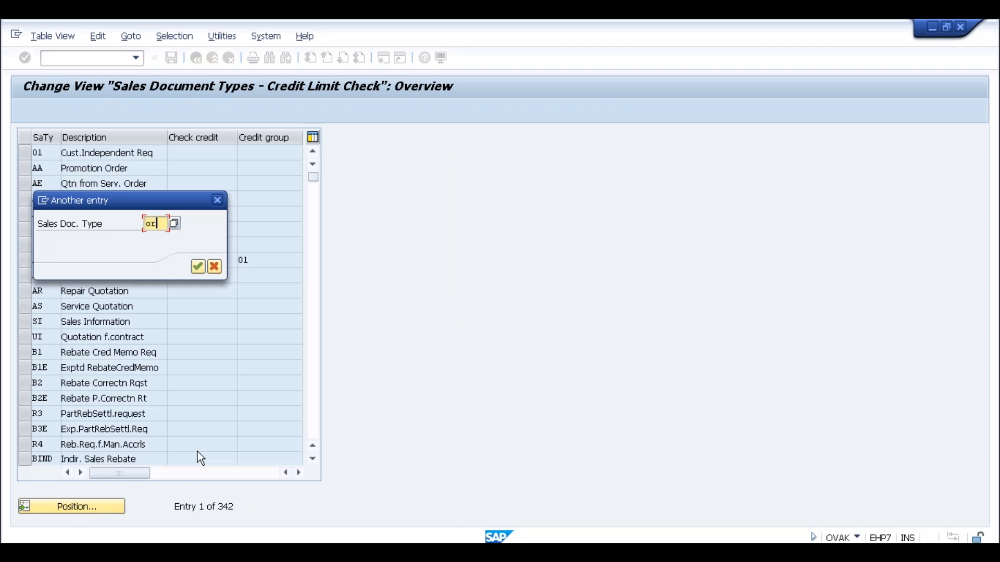
pyautogui.press('Return')
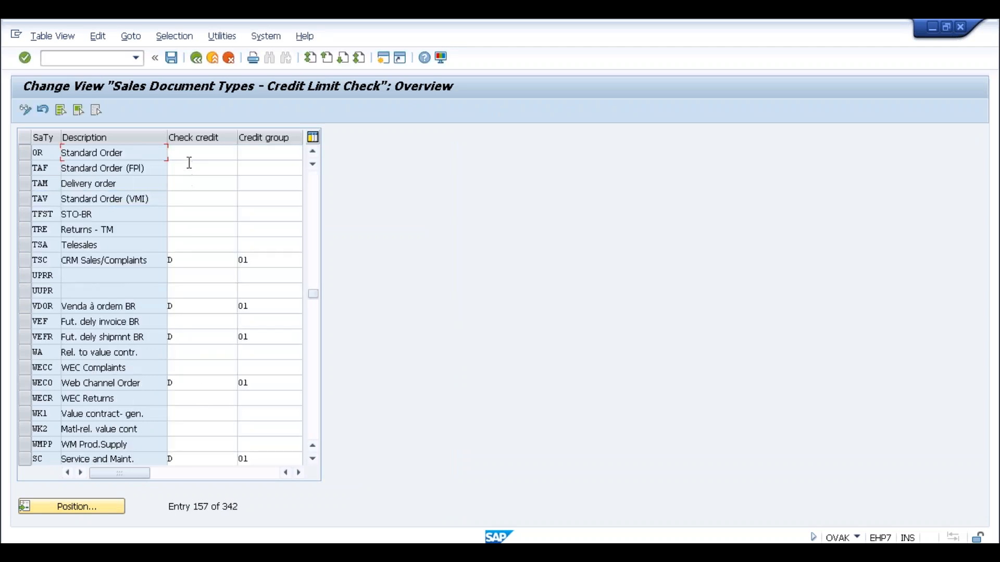
pyautogui.click(264, 154)
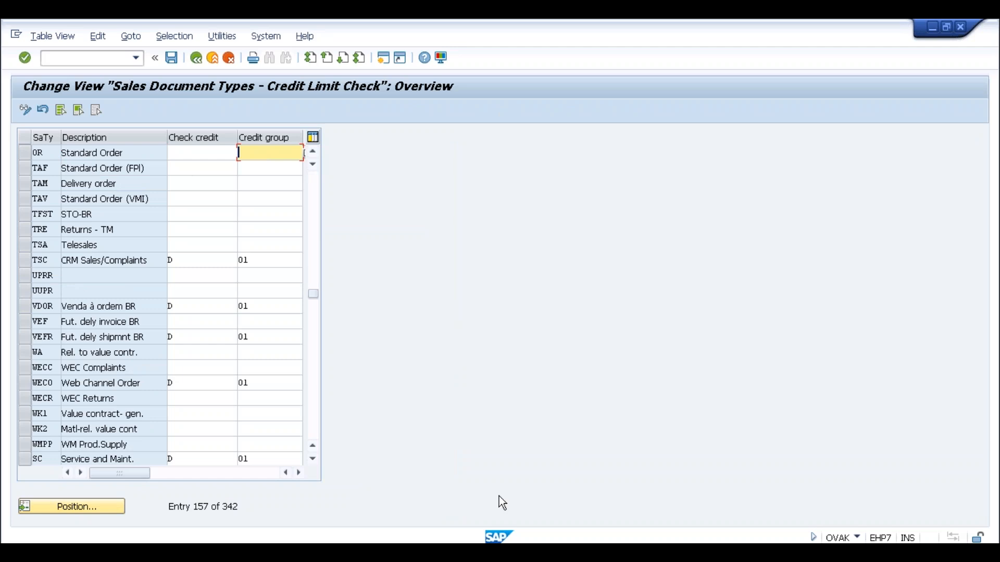
pyautogui.click(201, 158)
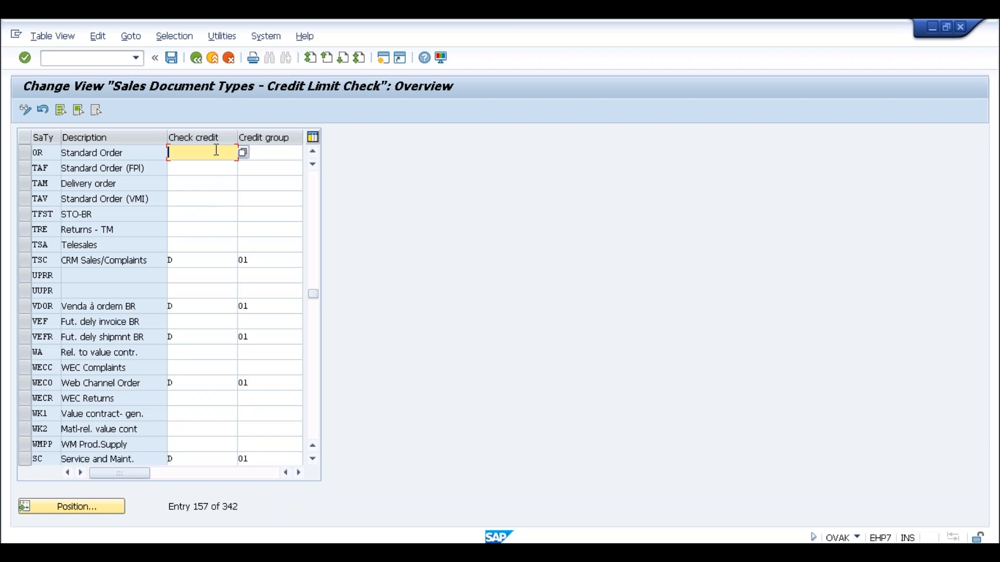
pyautogui.click(42, 153)
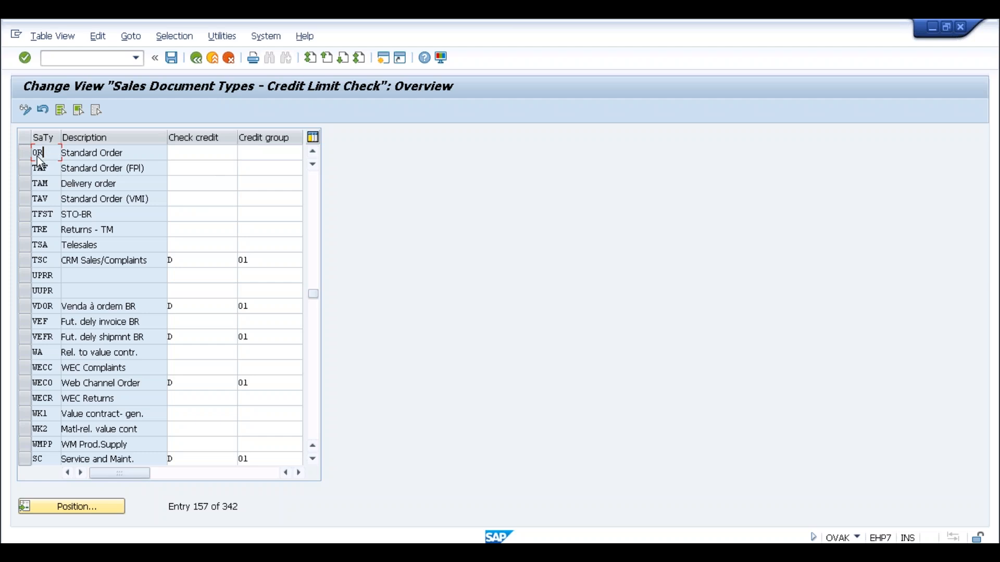
pyautogui.click(196, 59)
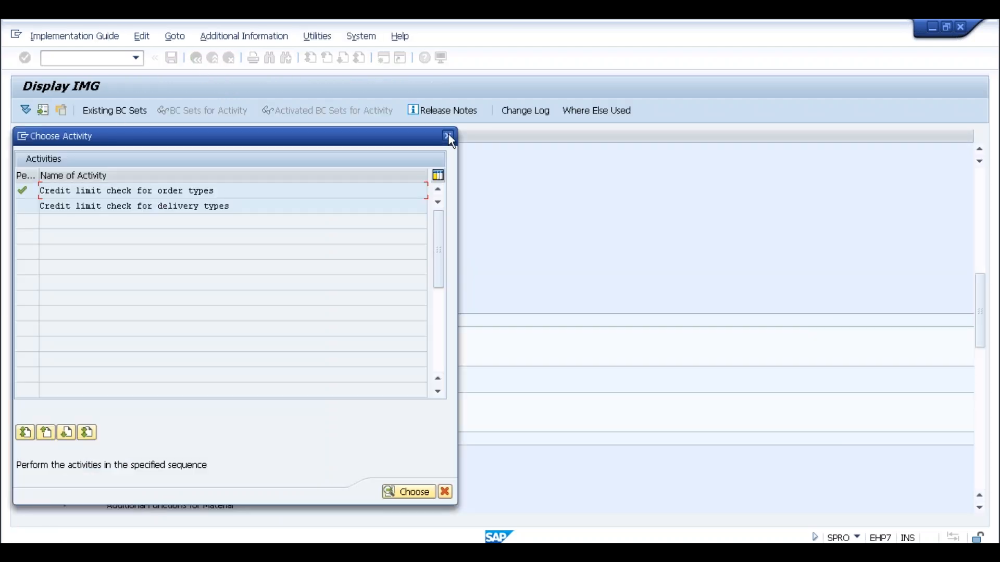
pyautogui.click(444, 492)
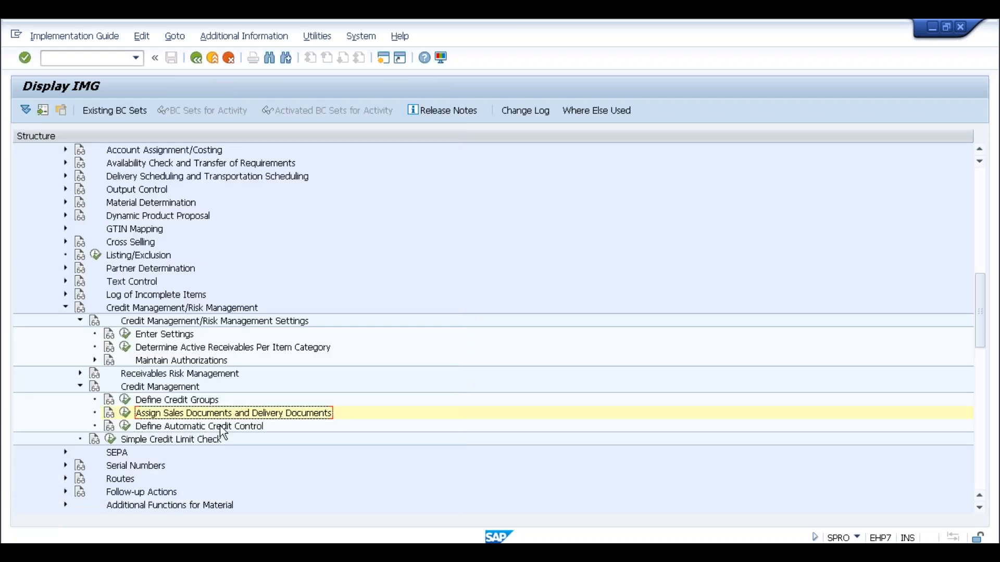
# Review the Define Automatic Credit Control entries, cancel without changes, and exit the IMG.
pyautogui.click(125, 426)
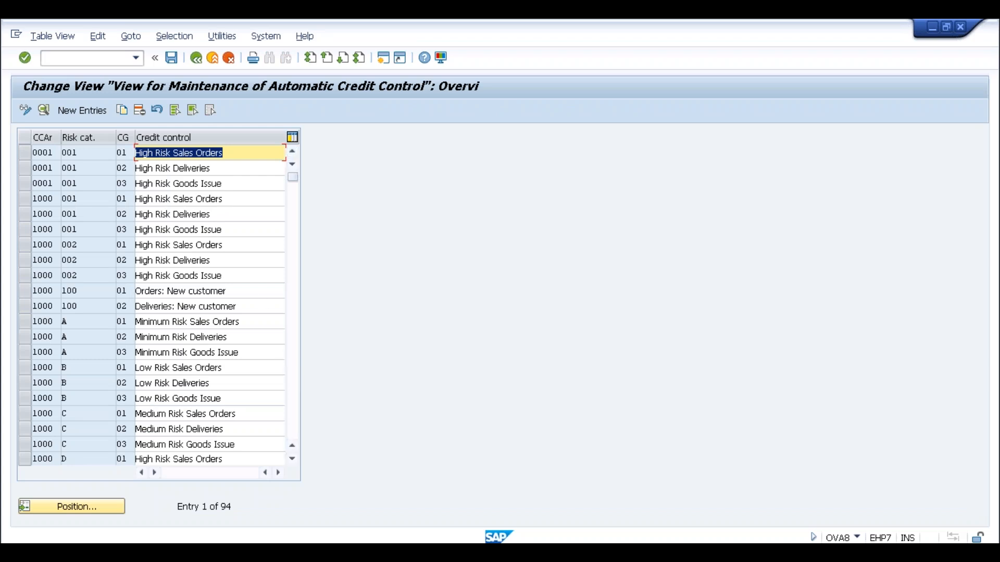
pyautogui.click(230, 60)
pyautogui.click(213, 59)
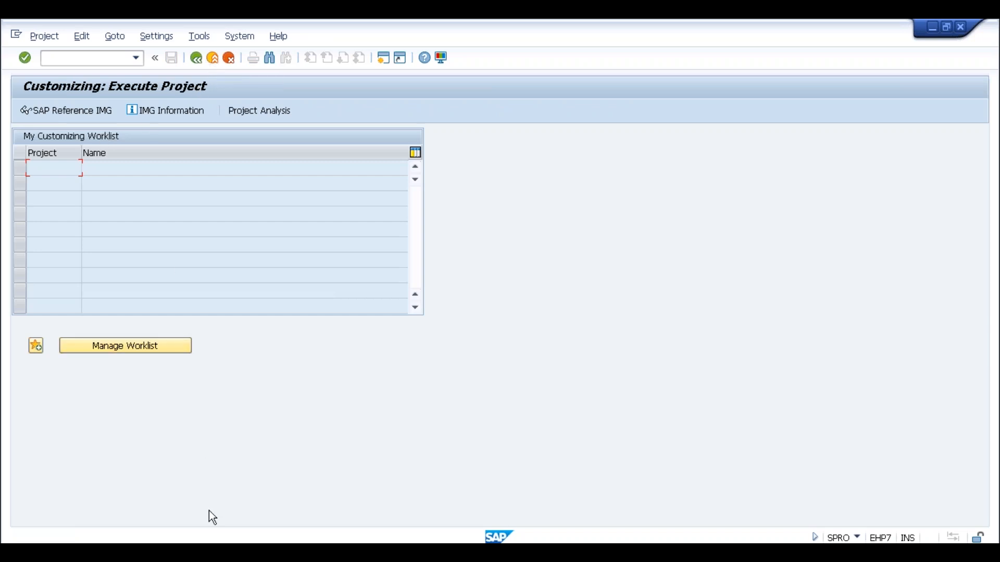
# In the MYS4 Easy Access session, run SPRO and select Financial Supply Chain Management in the Reference IMG.
pyautogui.click(209, 552)
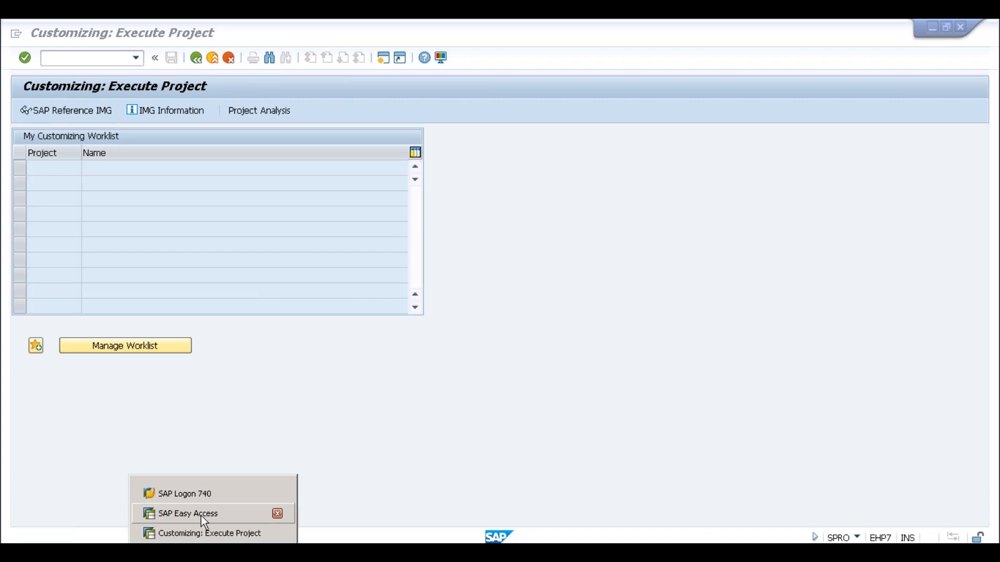
pyautogui.click(201, 516)
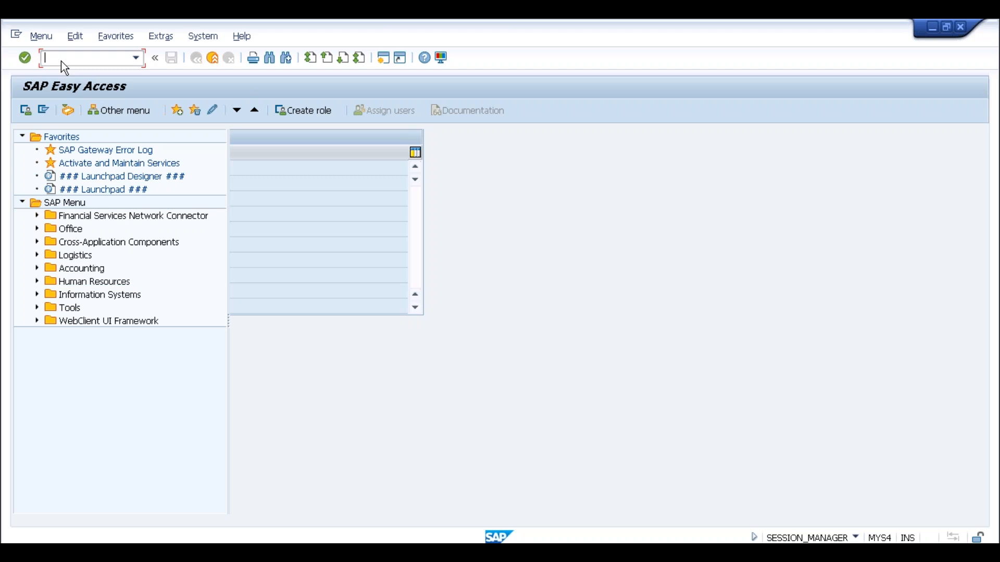
pyautogui.write('spro')
pyautogui.press('Return')
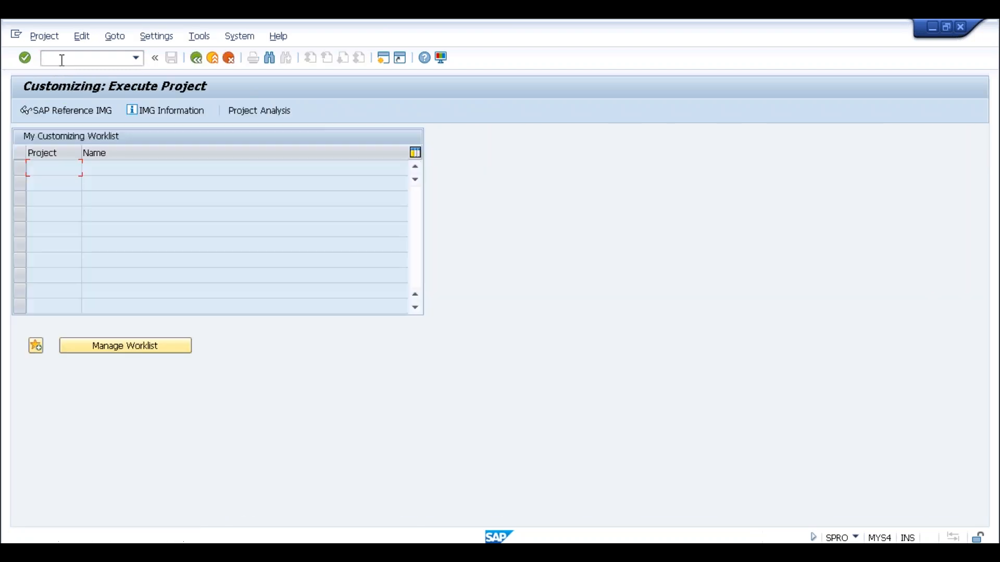
pyautogui.click(64, 114)
pyautogui.click(151, 253)
pyautogui.click(99, 244)
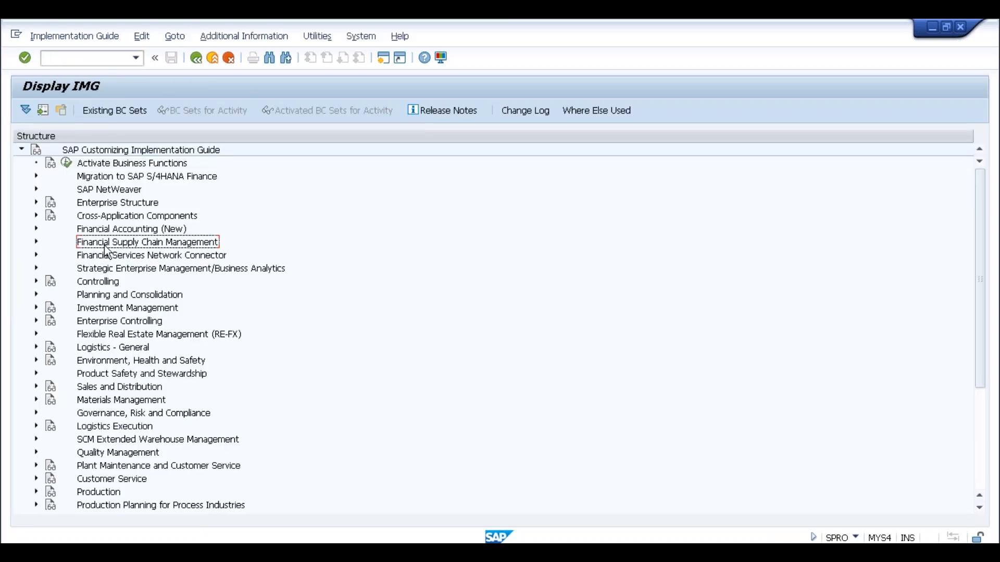
# Expand Financial Supply Chain Management > Credit Management > Integration with Sales and Distribution, then collapse it.
pyautogui.click(36, 242)
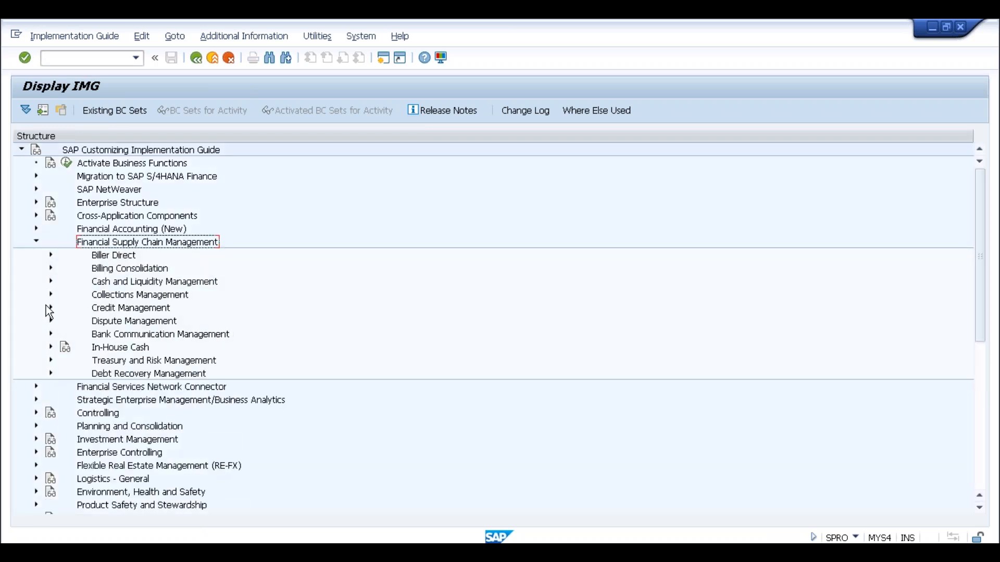
pyautogui.click(50, 308)
pyautogui.click(115, 335)
pyautogui.click(66, 334)
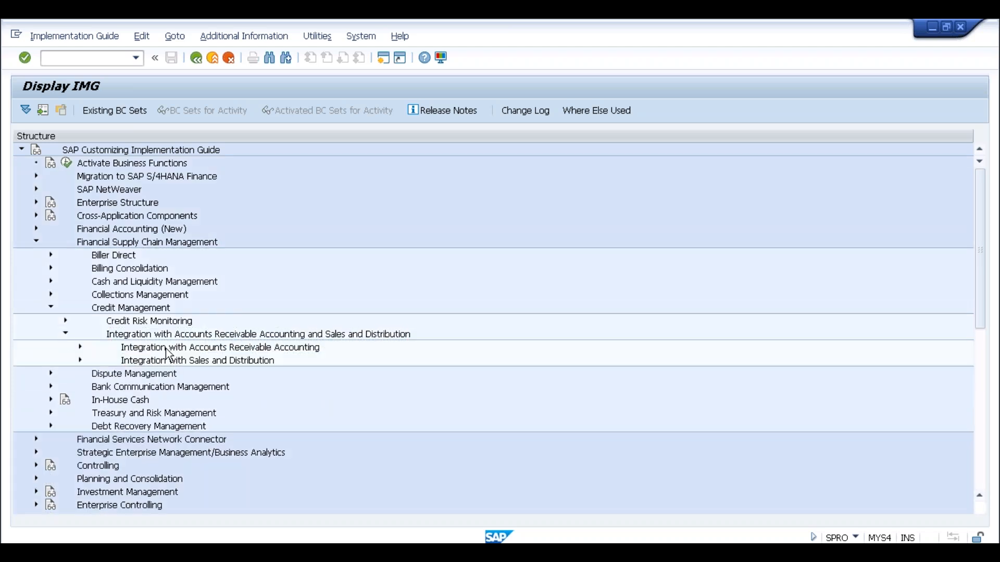
pyautogui.click(157, 364)
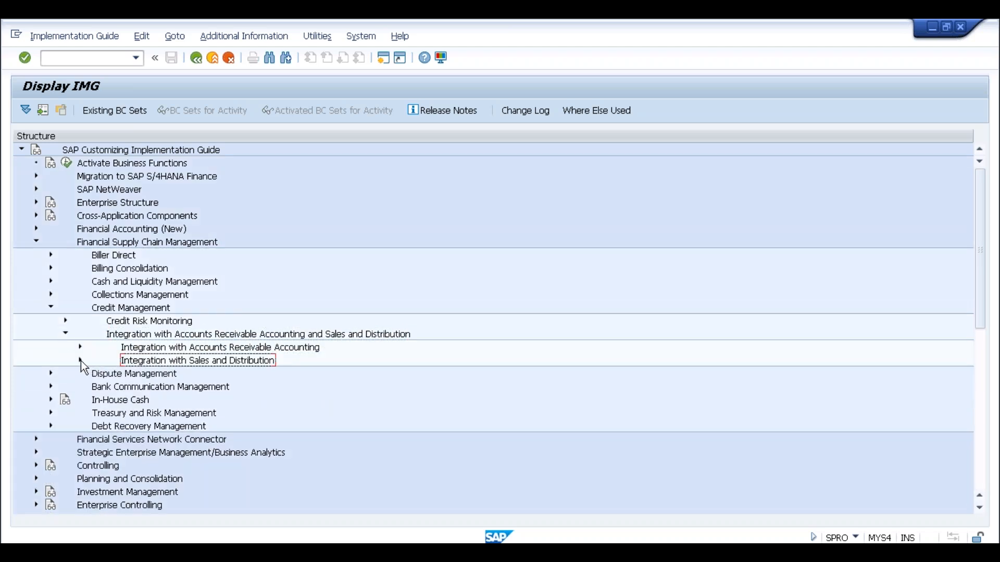
pyautogui.click(80, 361)
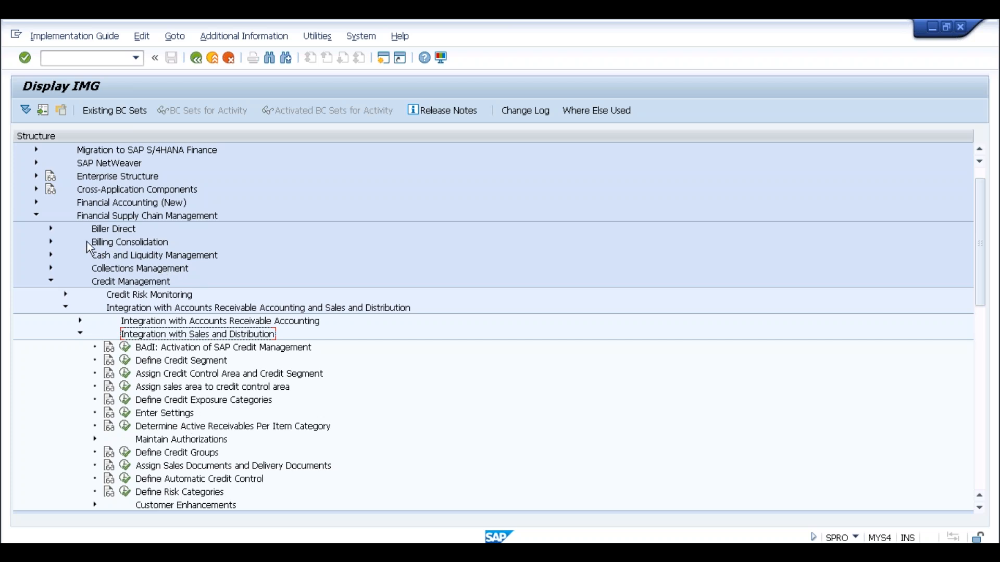
pyautogui.click(32, 217)
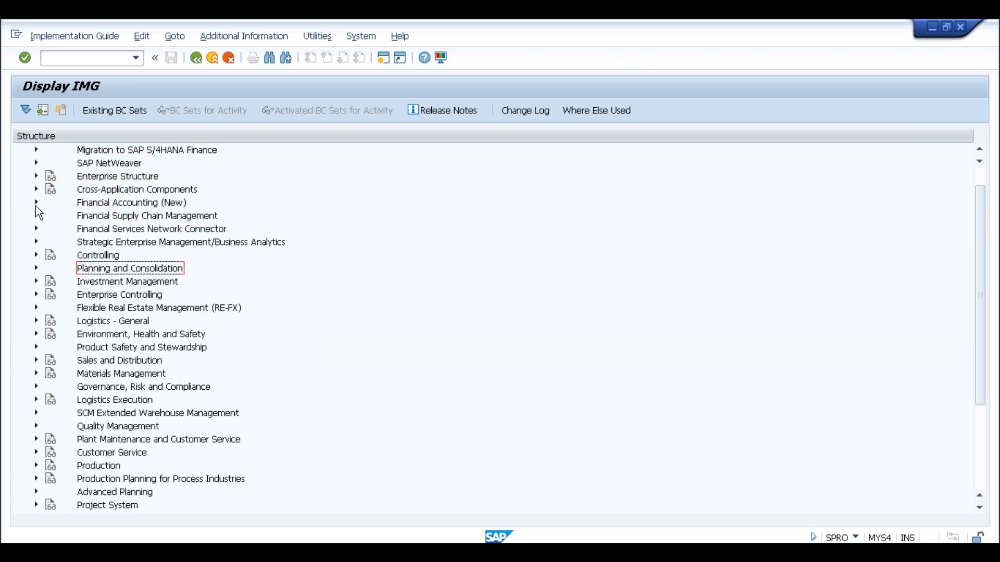
# Run Define Credit Control Area under Enterprise Structure > Definition > Financial Accounting.
pyautogui.click(37, 176)
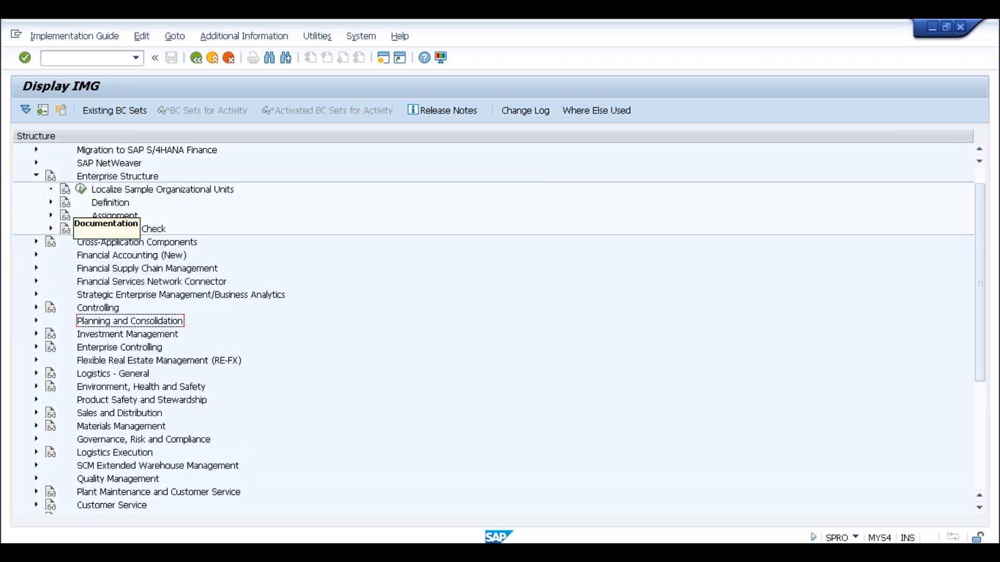
pyautogui.click(50, 203)
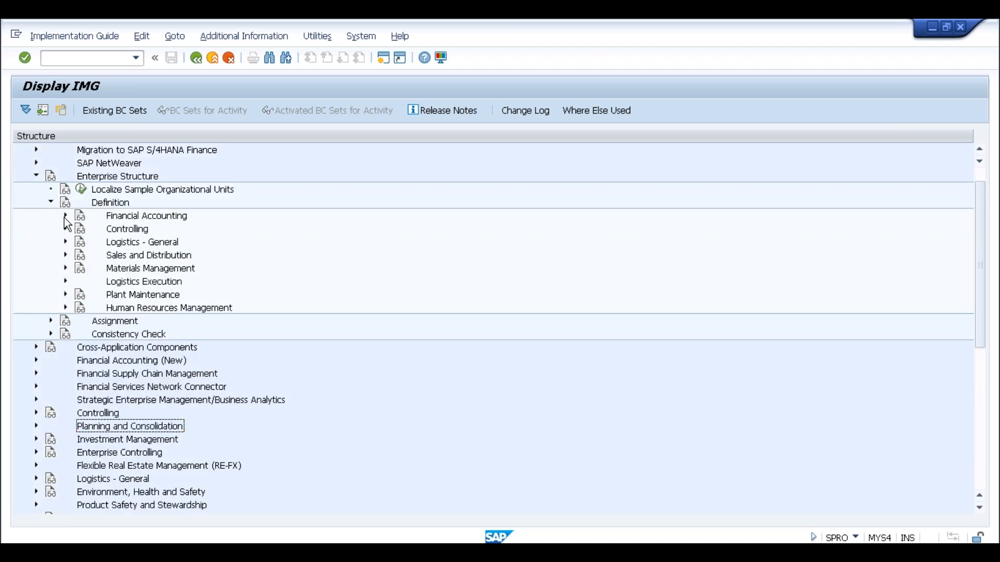
pyautogui.click(65, 216)
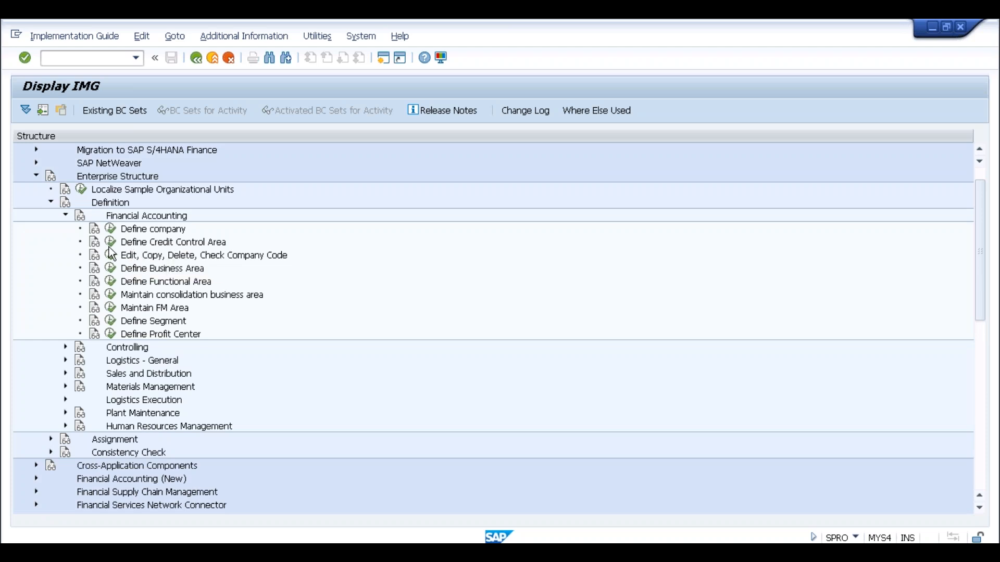
pyautogui.click(110, 242)
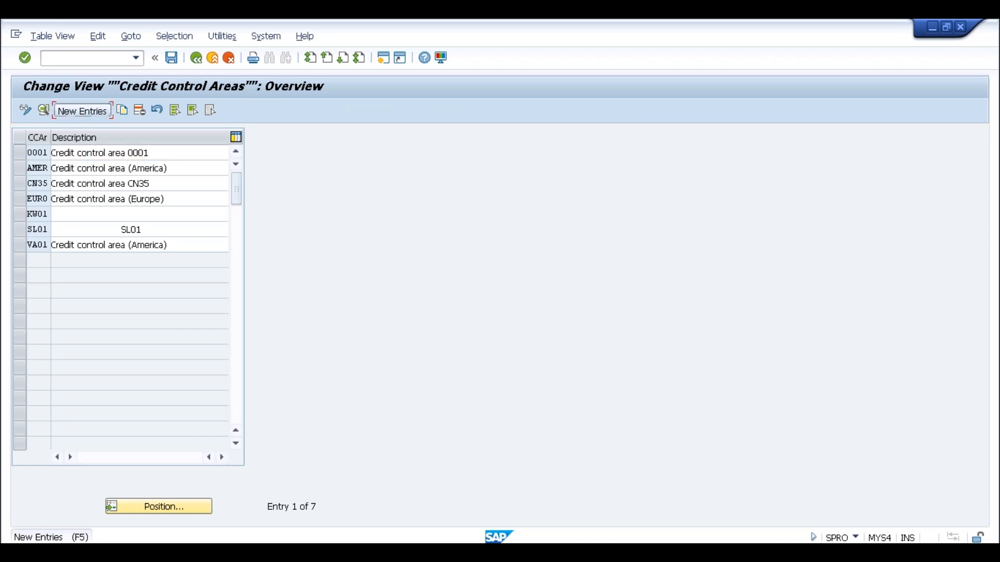
# Add credit control area SLOG with currency INR, update 000012 and fiscal year variant K4.
pyautogui.click(83, 110)
pyautogui.write('SLOG')
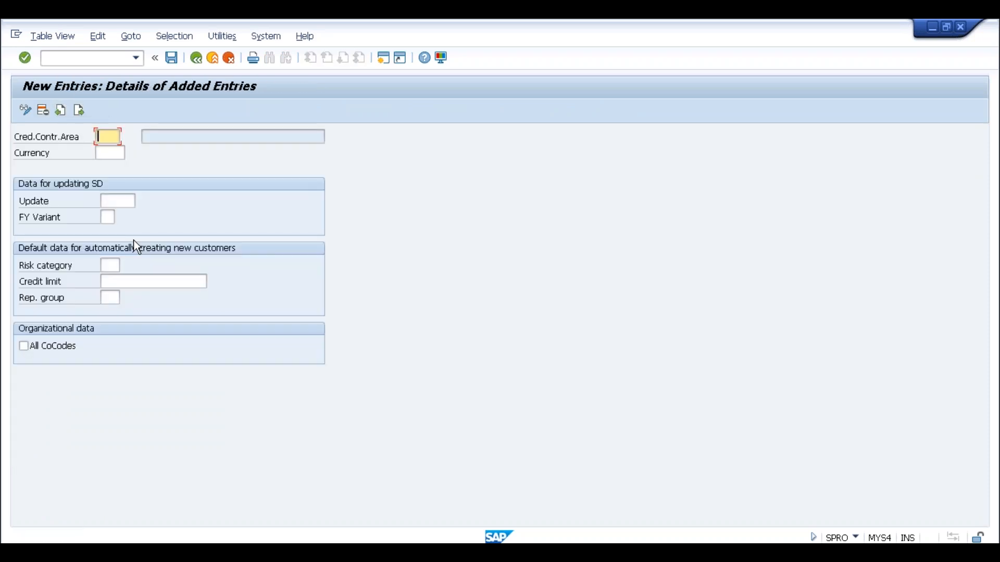
pyautogui.press('Tab')
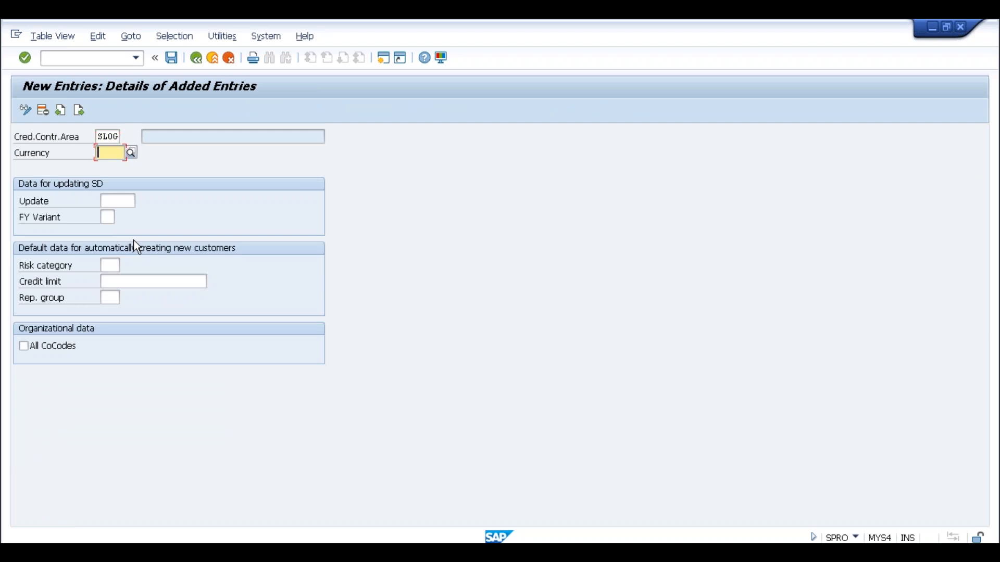
pyautogui.write('INR')
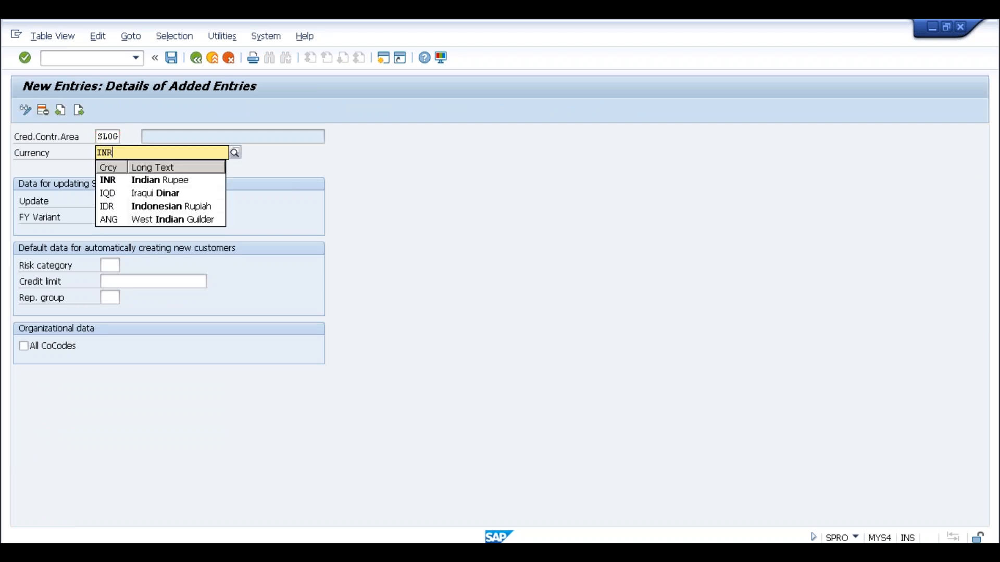
pyautogui.press('Tab')
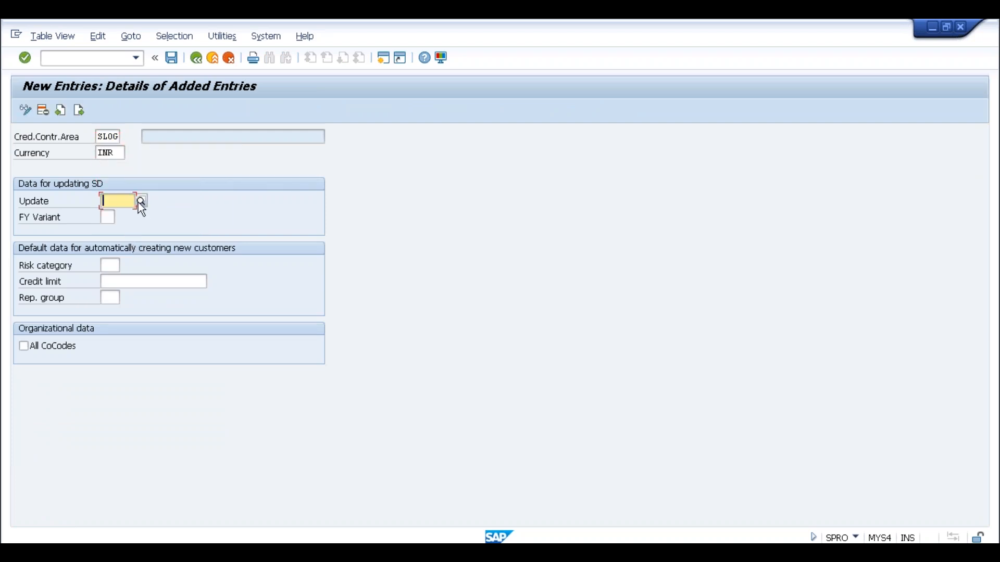
pyautogui.click(141, 201)
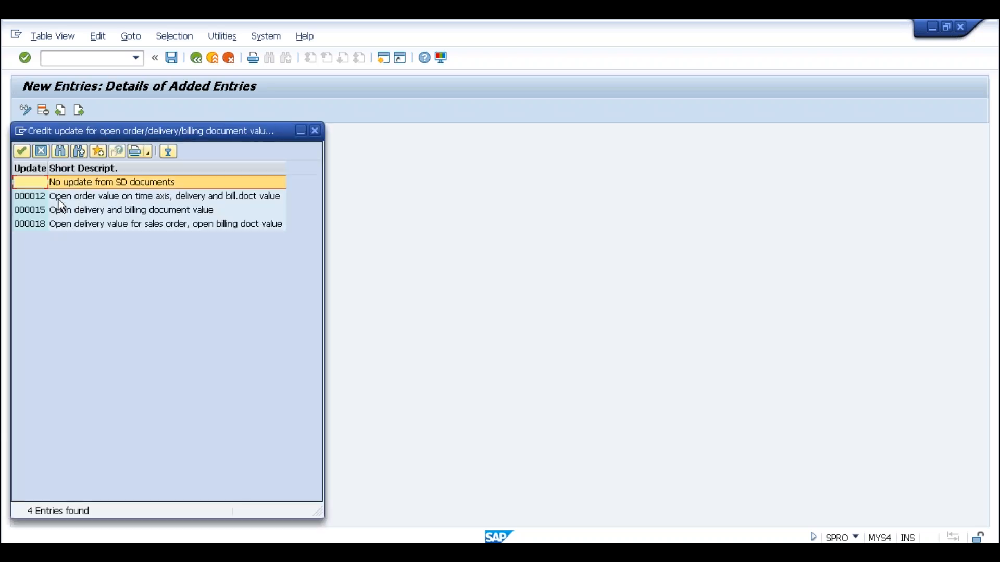
pyautogui.doubleClick(75, 201)
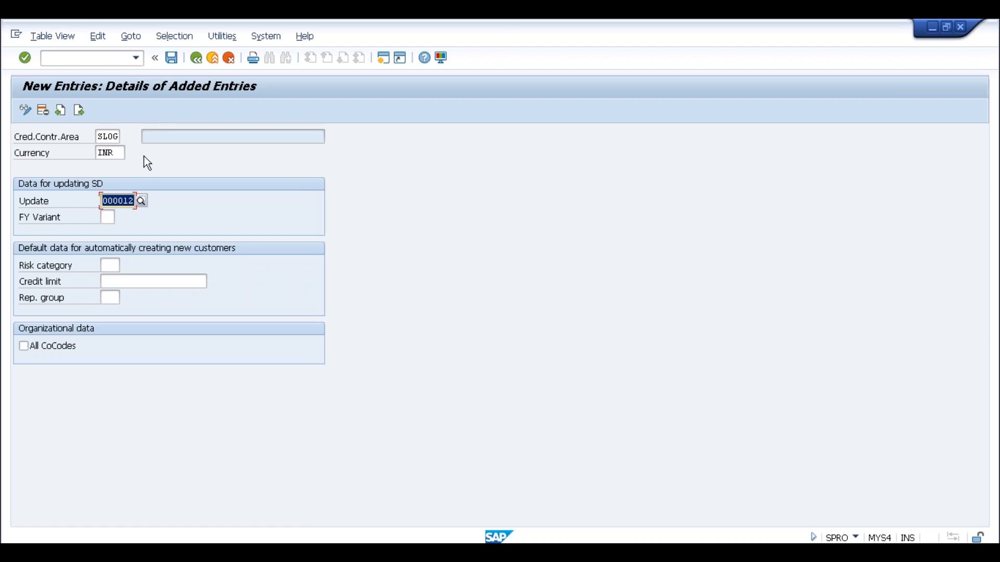
pyautogui.click(113, 221)
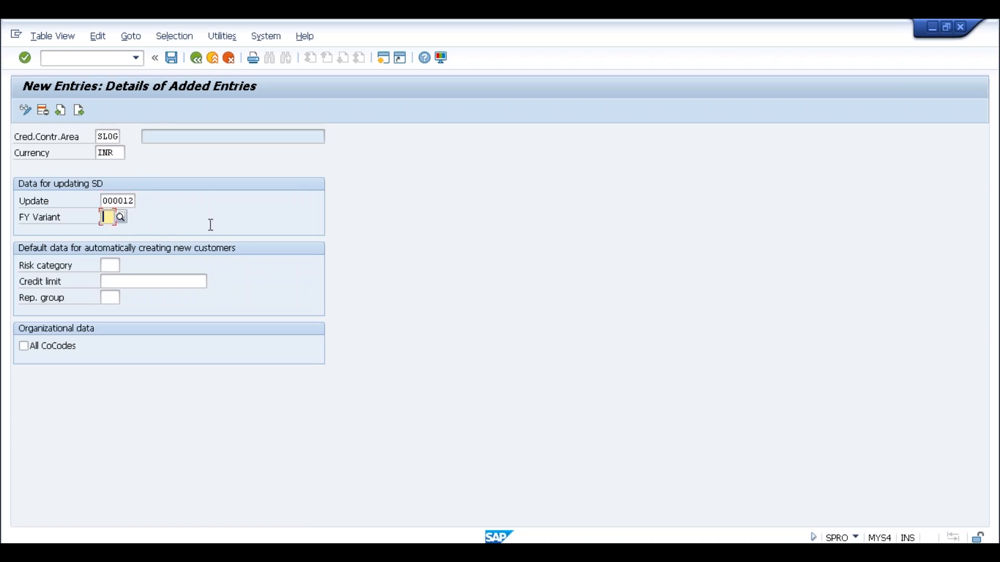
pyautogui.write('K4')
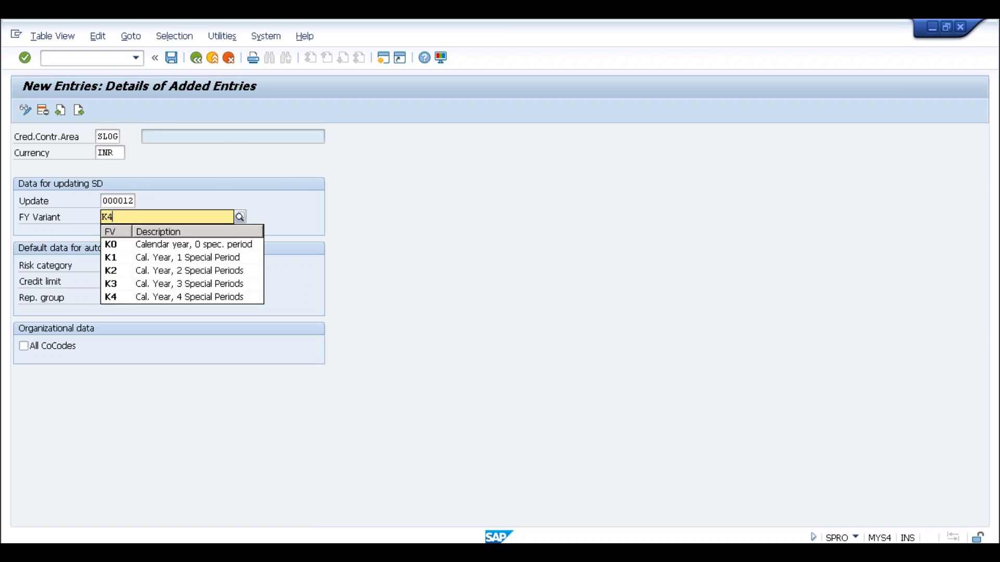
pyautogui.click(146, 277)
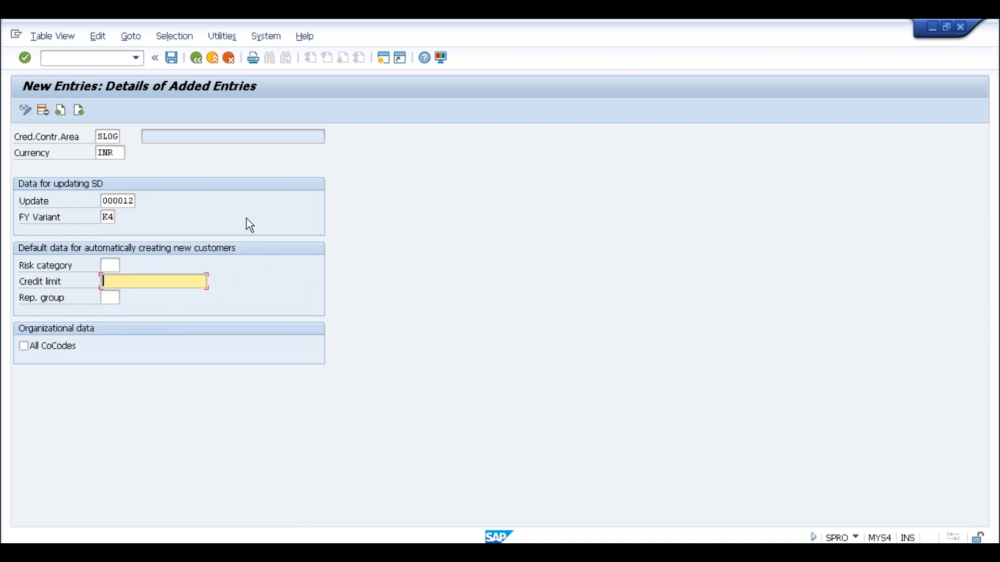
# Save the new entry to a customizing request and return to the overview.
pyautogui.click(173, 59)
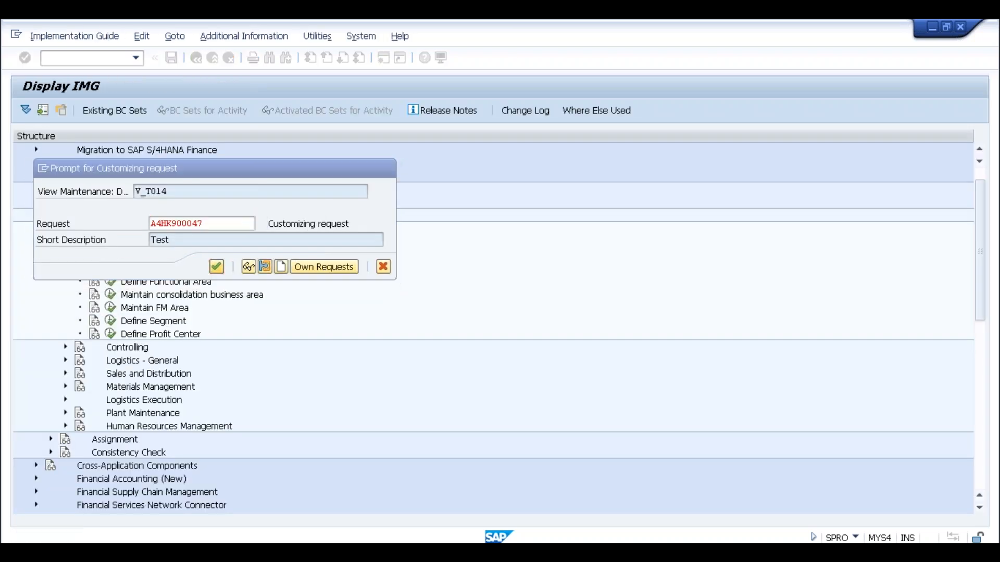
pyautogui.press('Return')
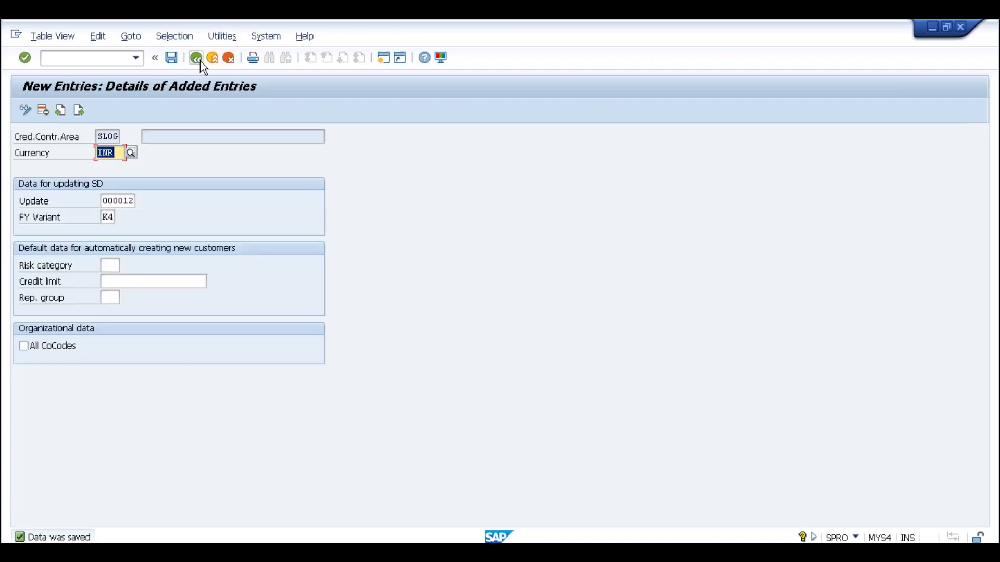
pyautogui.click(200, 61)
# Open the company code to credit control area assignment under Enterprise Structure > Assignment > Financial Accounting.
pyautogui.click(200, 61)
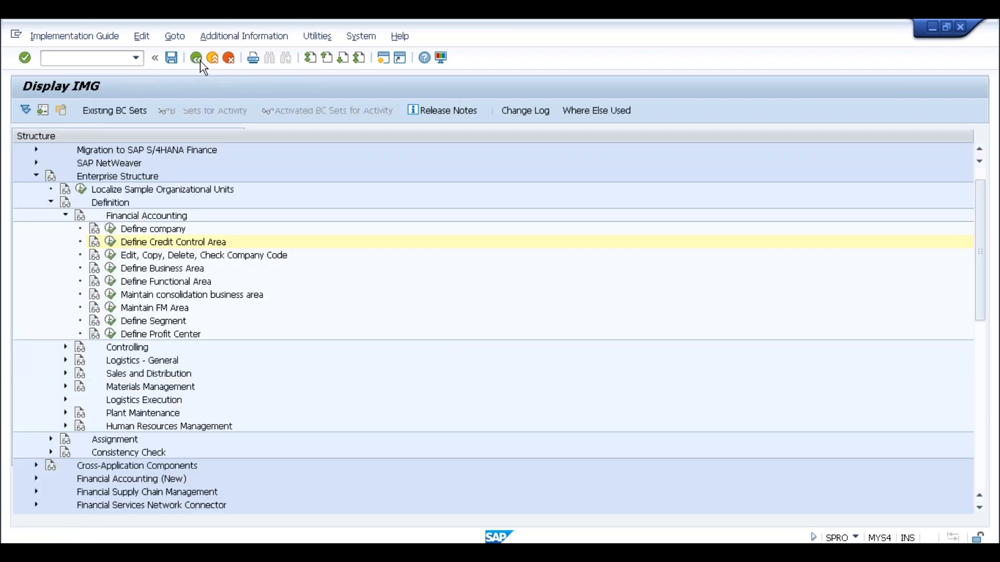
pyautogui.click(51, 202)
pyautogui.click(51, 215)
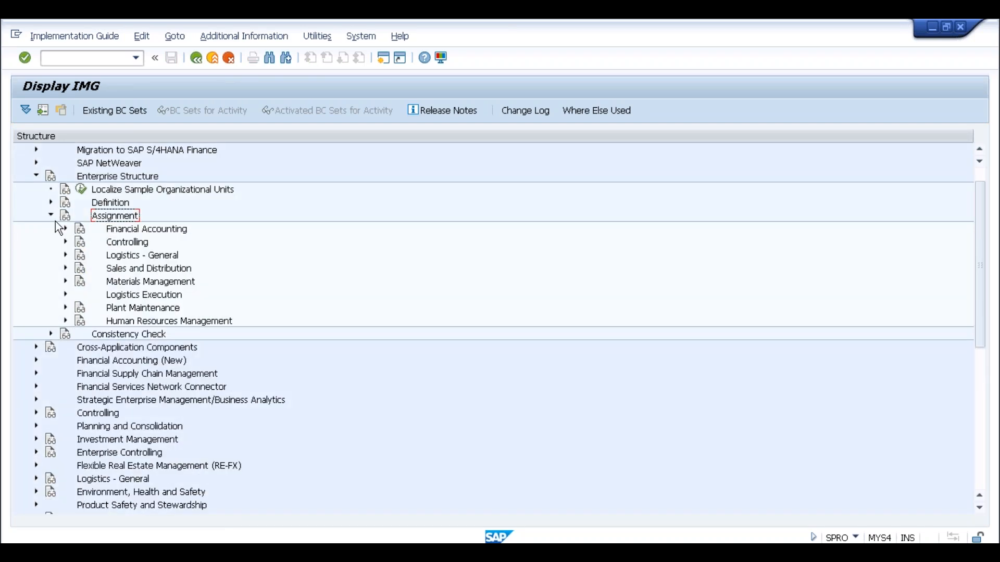
pyautogui.click(65, 229)
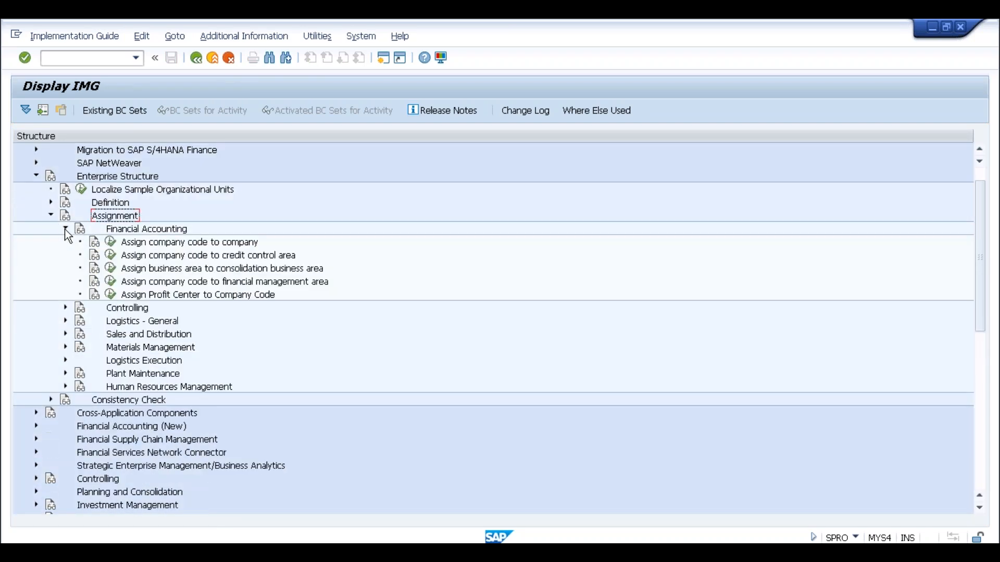
pyautogui.click(175, 260)
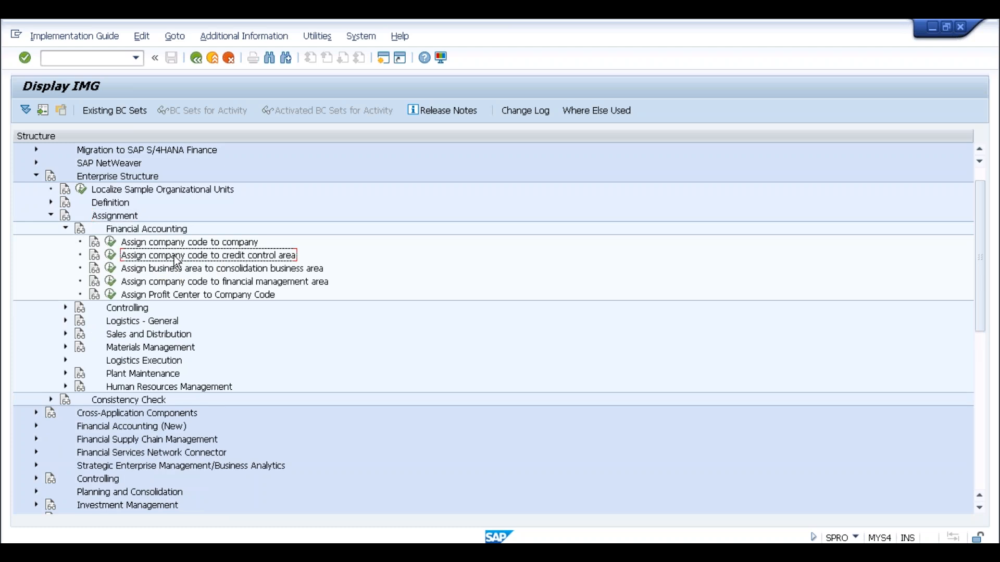
pyautogui.click(110, 255)
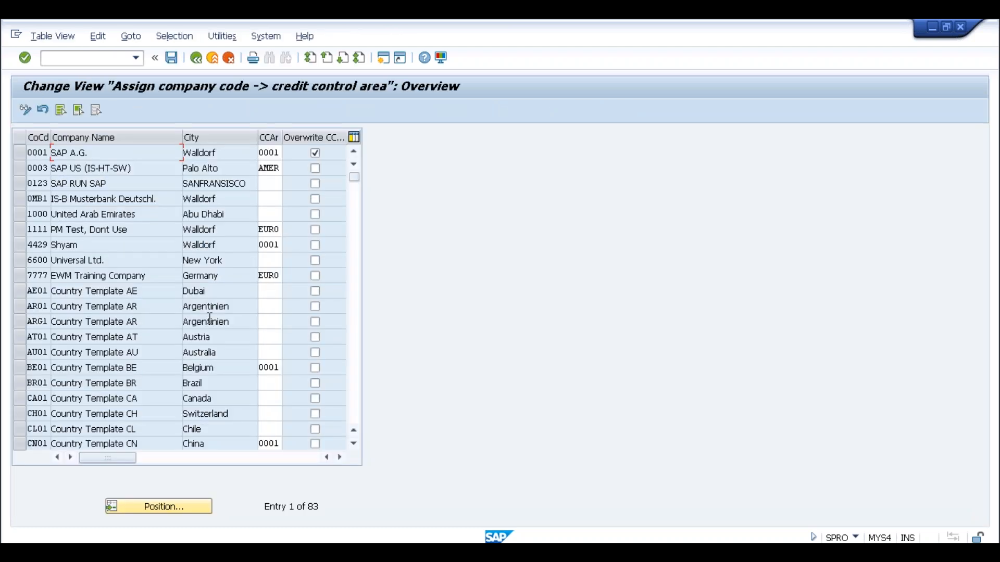
# Assign company code SLOG to credit control area SLOG, save under request A4HK900047, and go back.
pyautogui.click(157, 504)
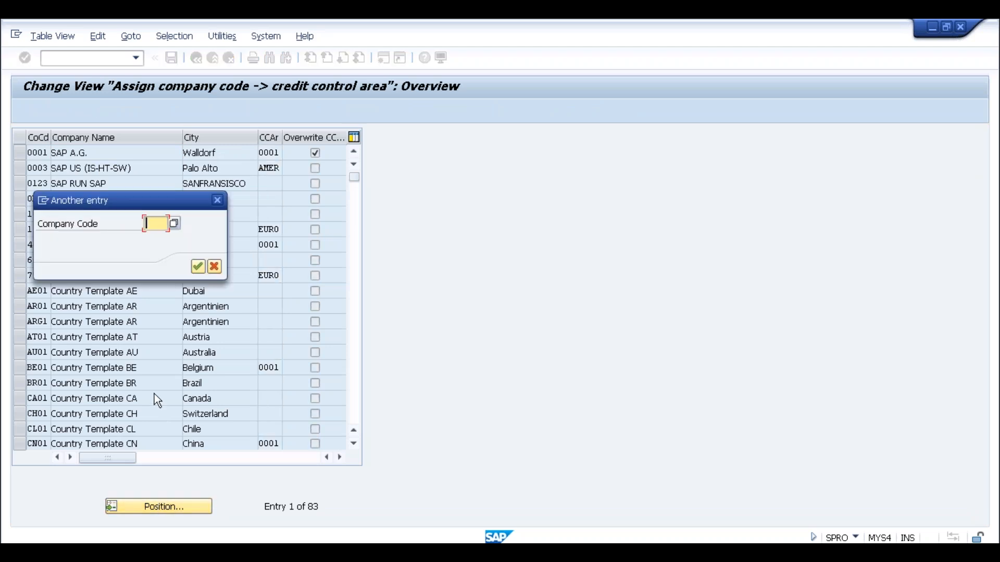
pyautogui.write('slog')
pyautogui.press('Return')
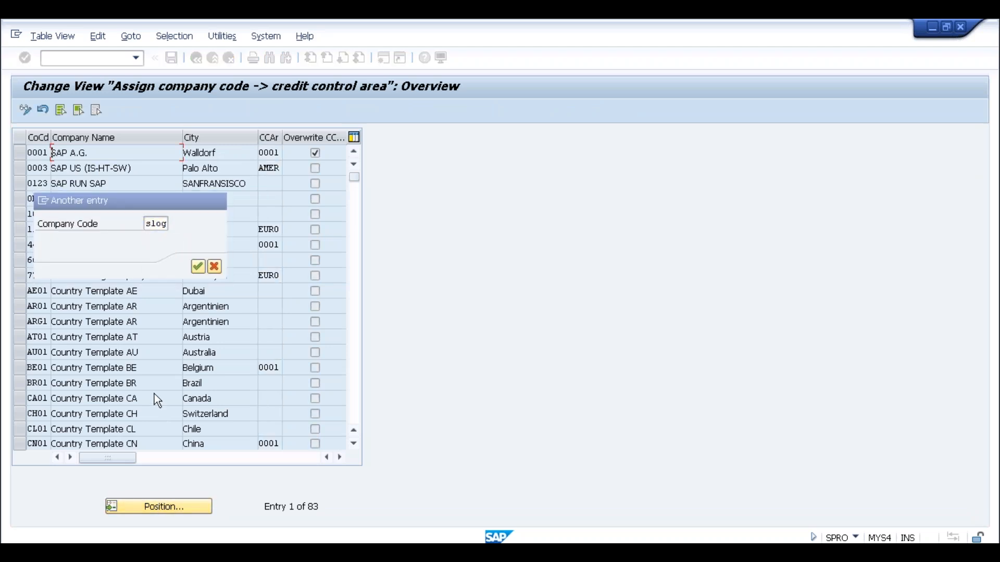
pyautogui.click(264, 153)
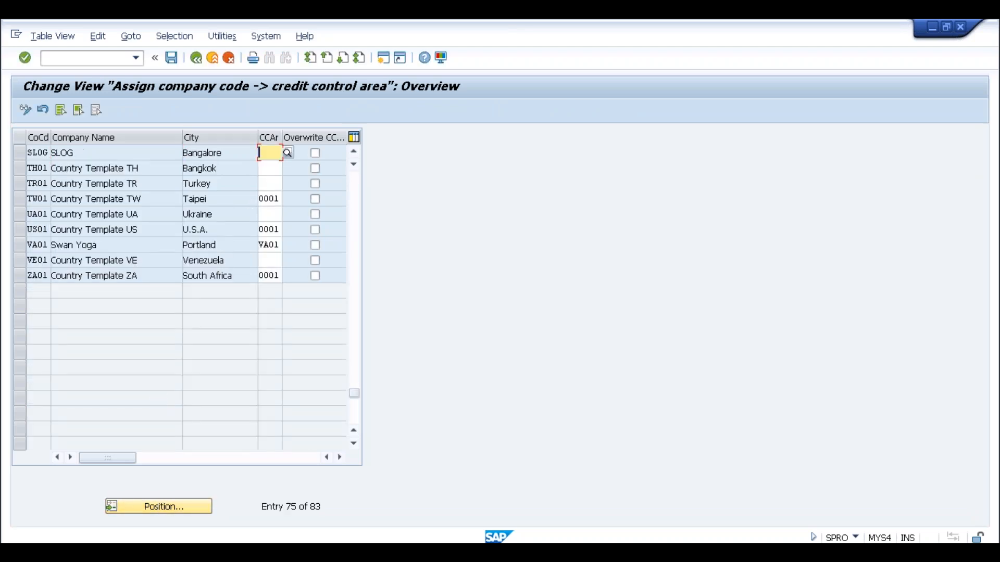
pyautogui.write('slog')
pyautogui.click(173, 57)
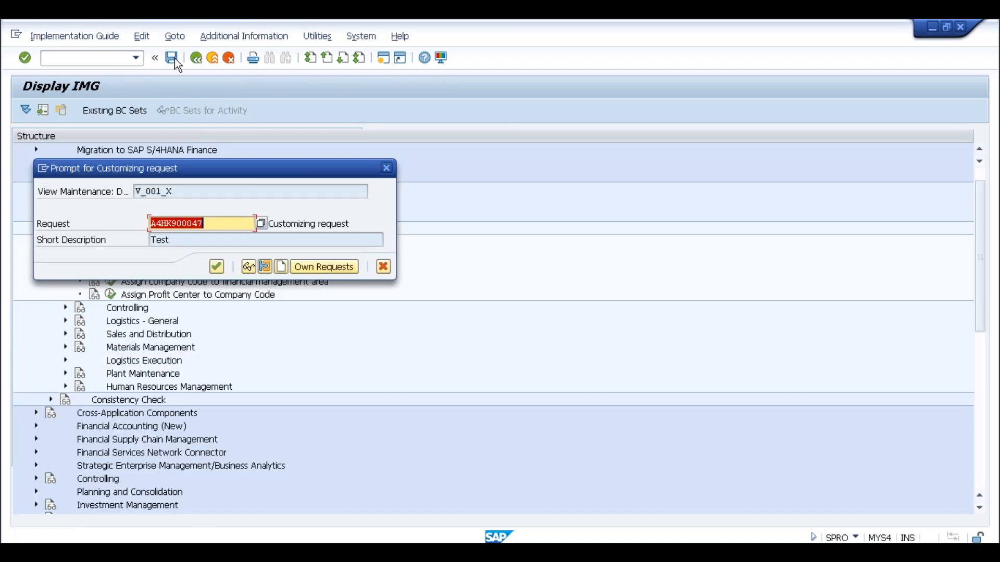
pyautogui.click(220, 265)
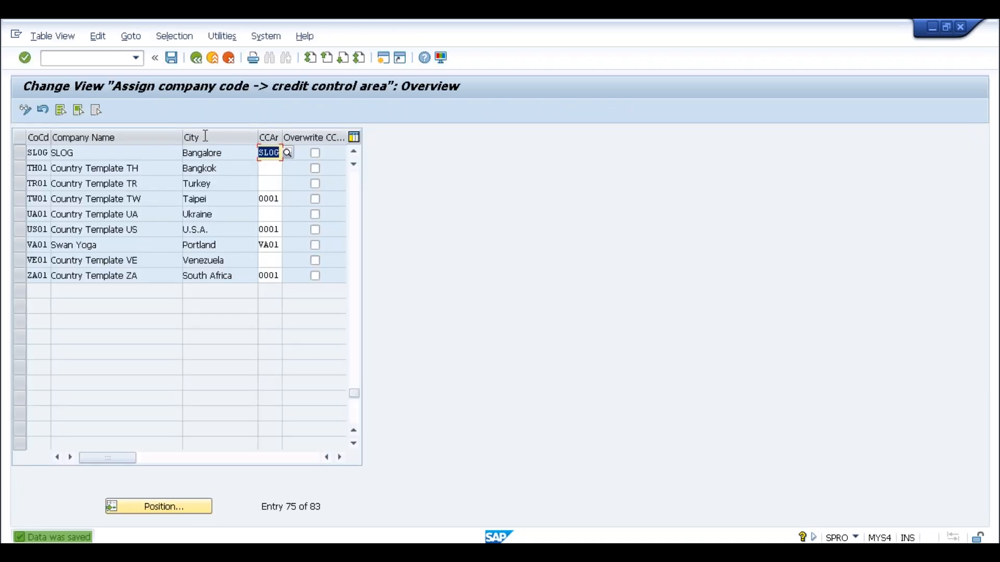
pyautogui.click(196, 58)
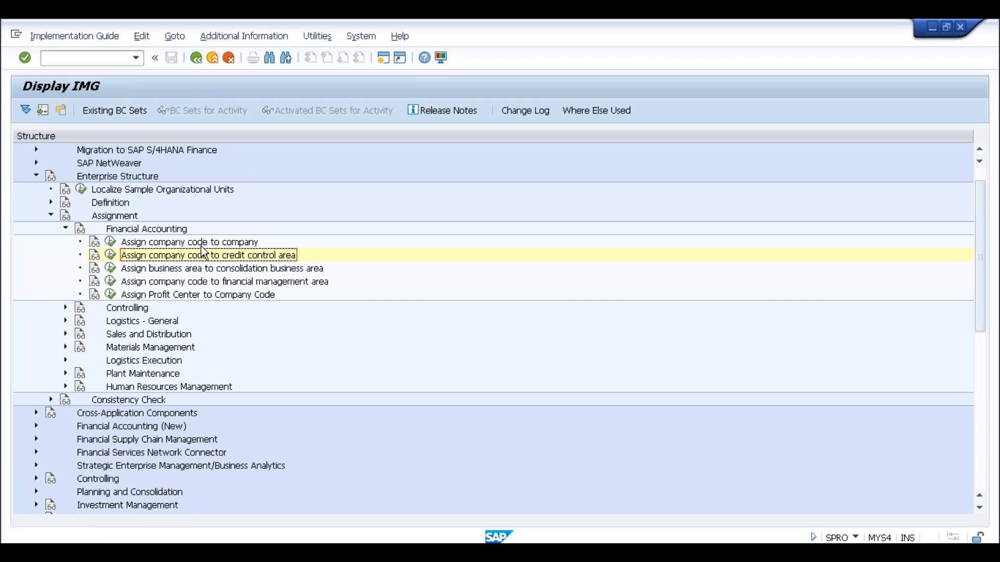
# Expand Financial Supply Chain Management > Credit Management > Credit Risk Monitoring > Master Data.
pyautogui.click(36, 176)
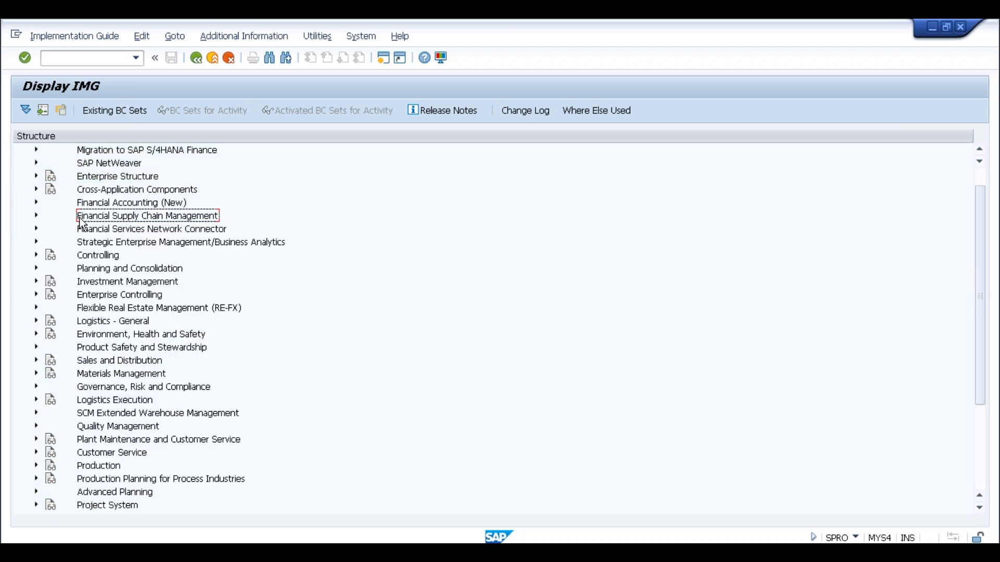
pyautogui.click(36, 215)
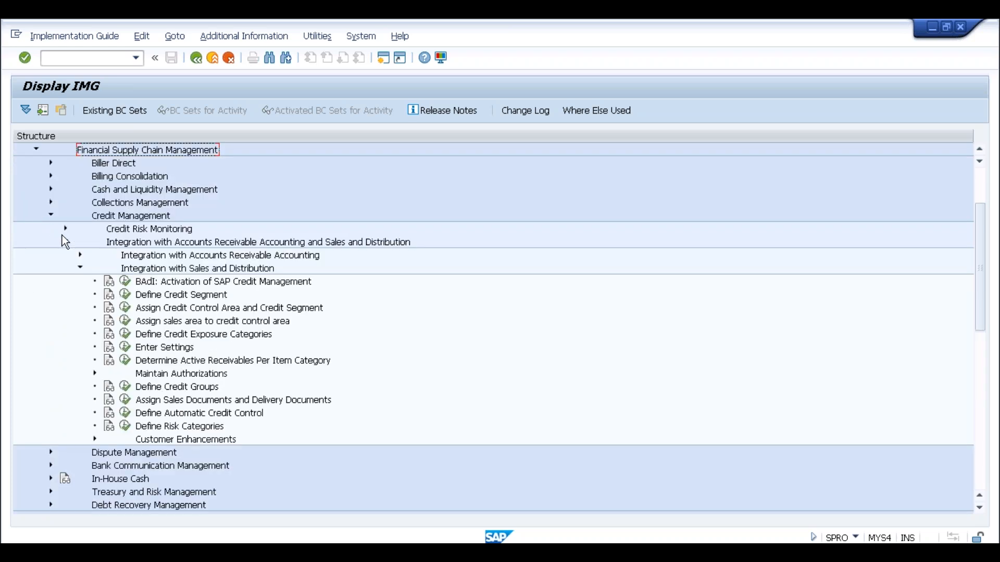
pyautogui.click(65, 242)
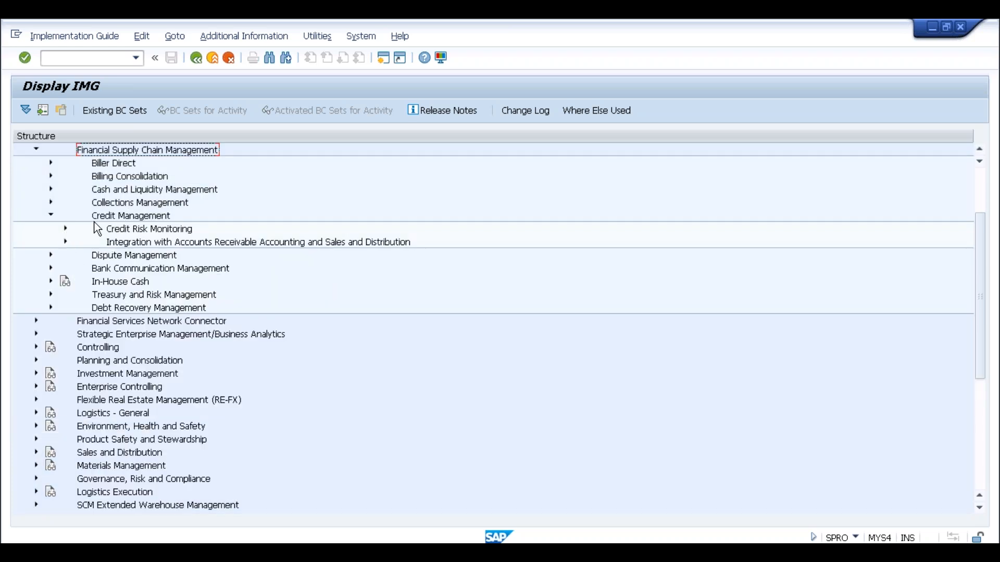
pyautogui.click(117, 216)
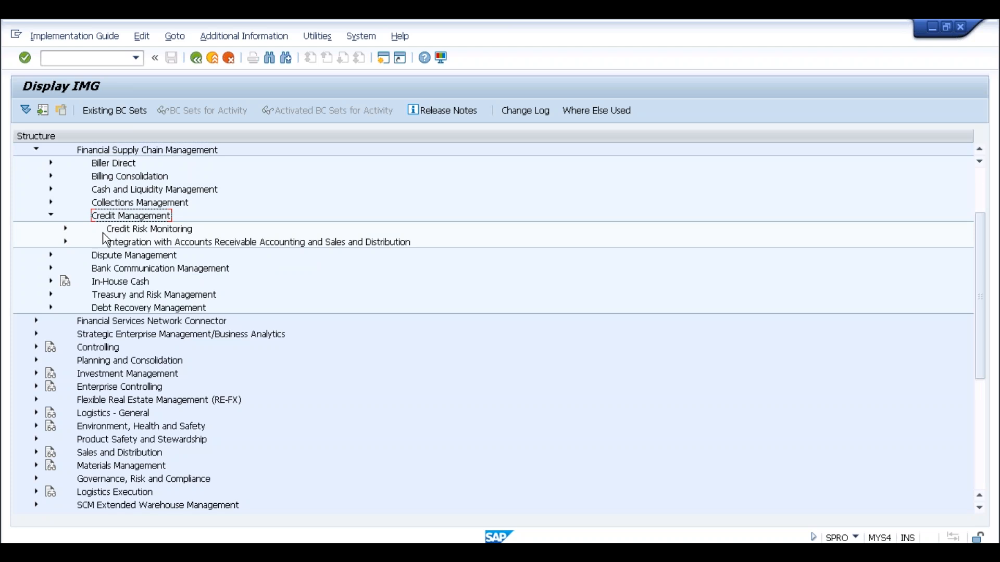
pyautogui.click(117, 229)
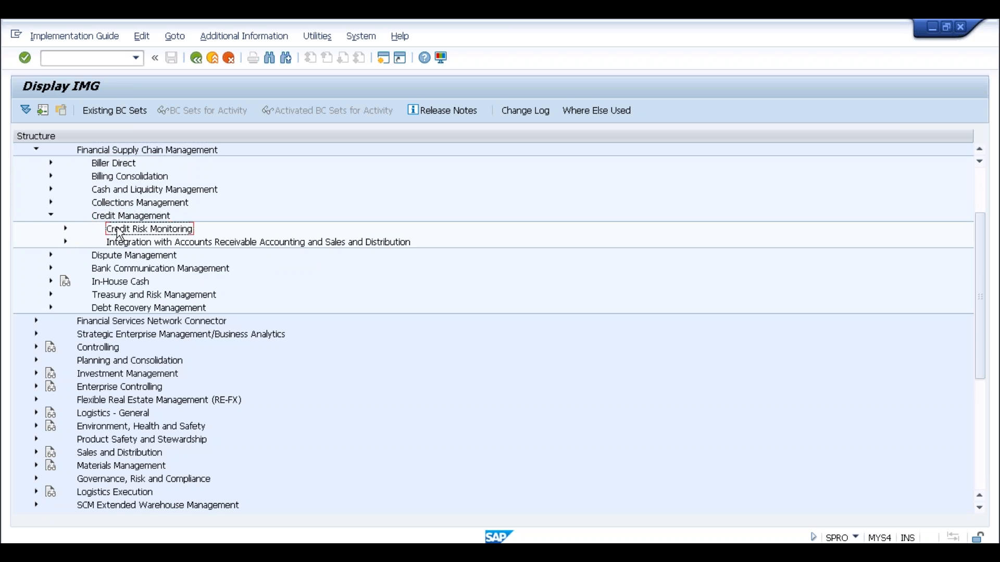
pyautogui.click(65, 230)
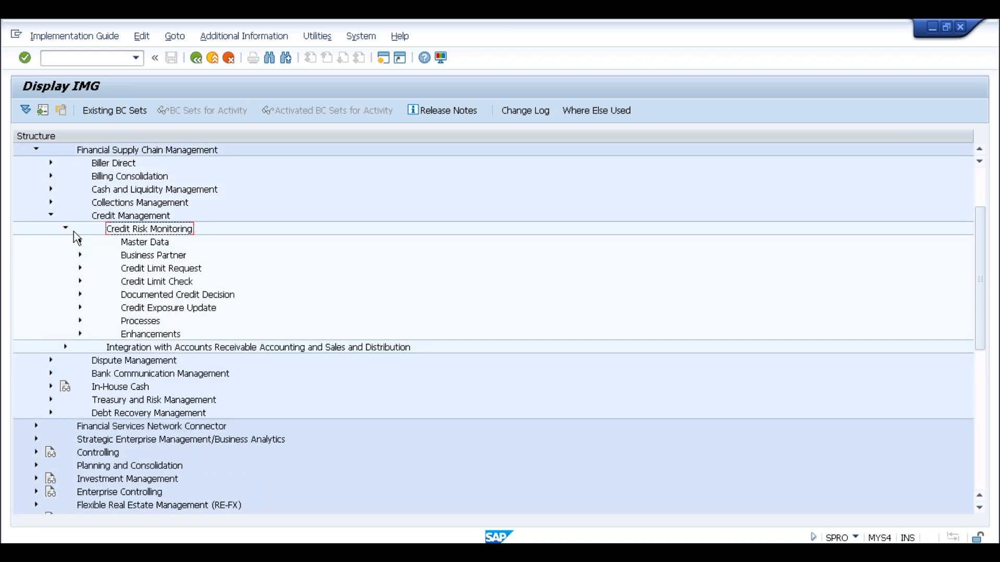
pyautogui.click(80, 241)
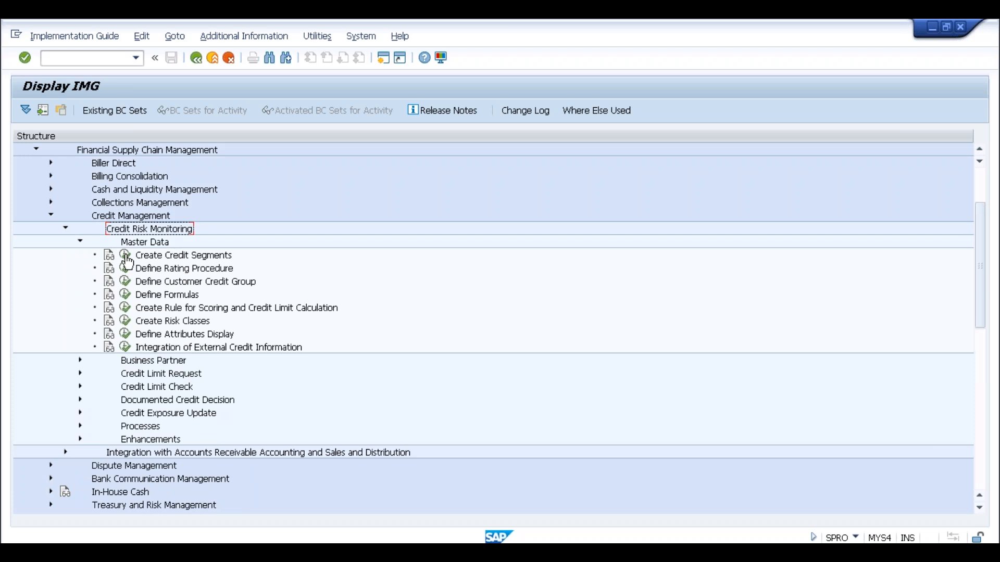
pyautogui.hotkey('alt', 'Tab')
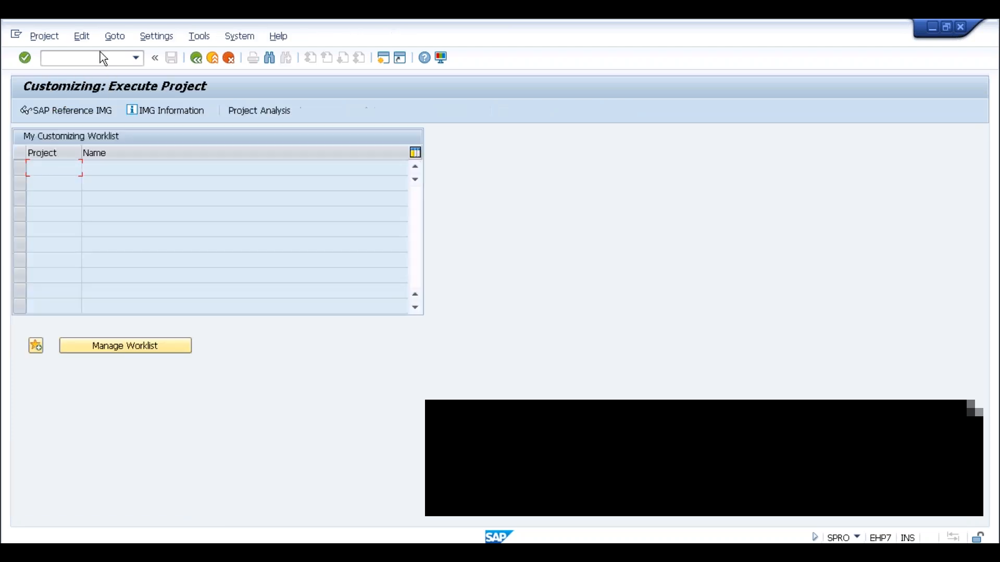
# Run transaction FD32 and dismiss the notice that it has been replaced.
pyautogui.click(103, 57)
pyautogui.write('/nfd32')
pyautogui.press('Return')
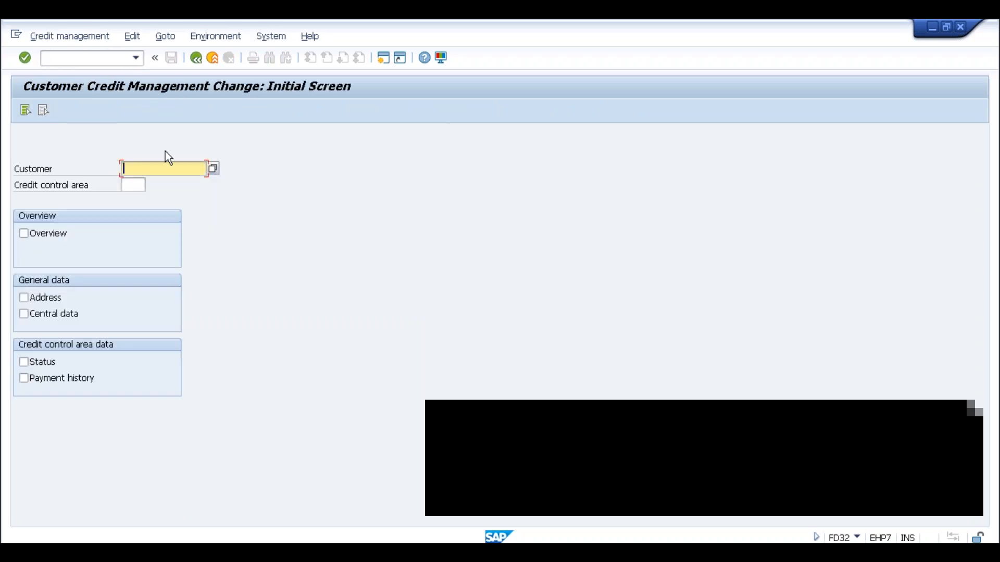
pyautogui.press('Tab')
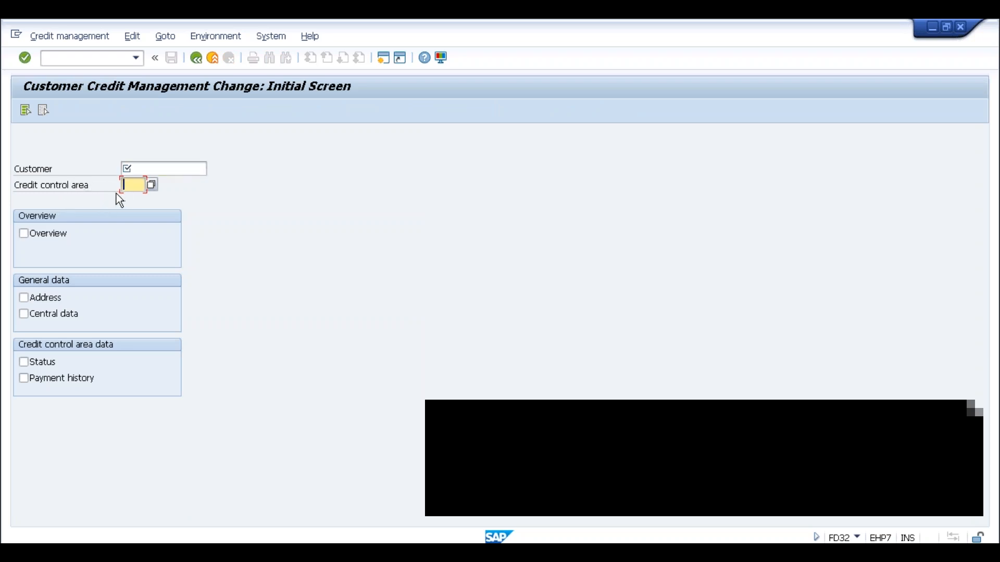
pyautogui.hotkey('alt', 'Tab')
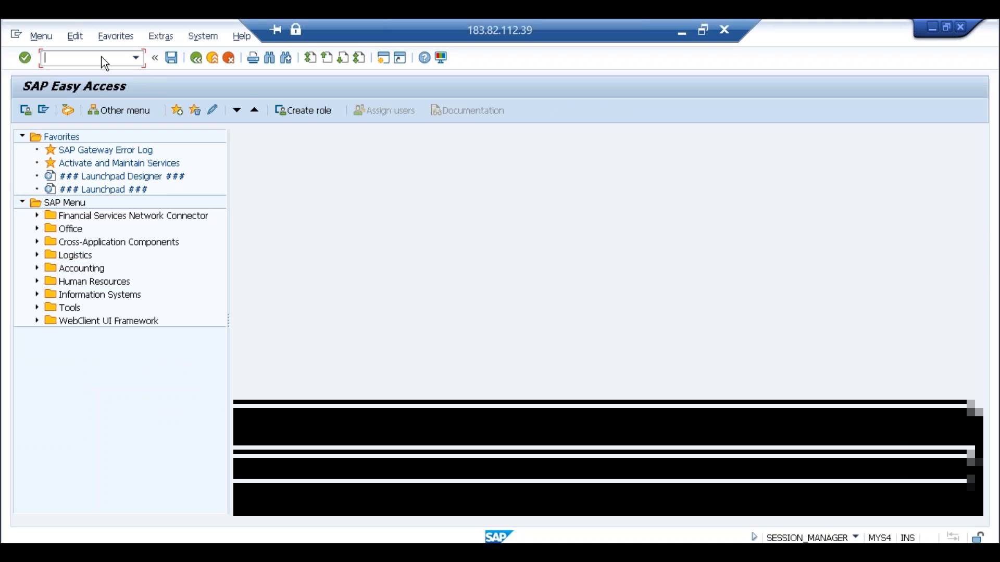
pyautogui.write('fd32')
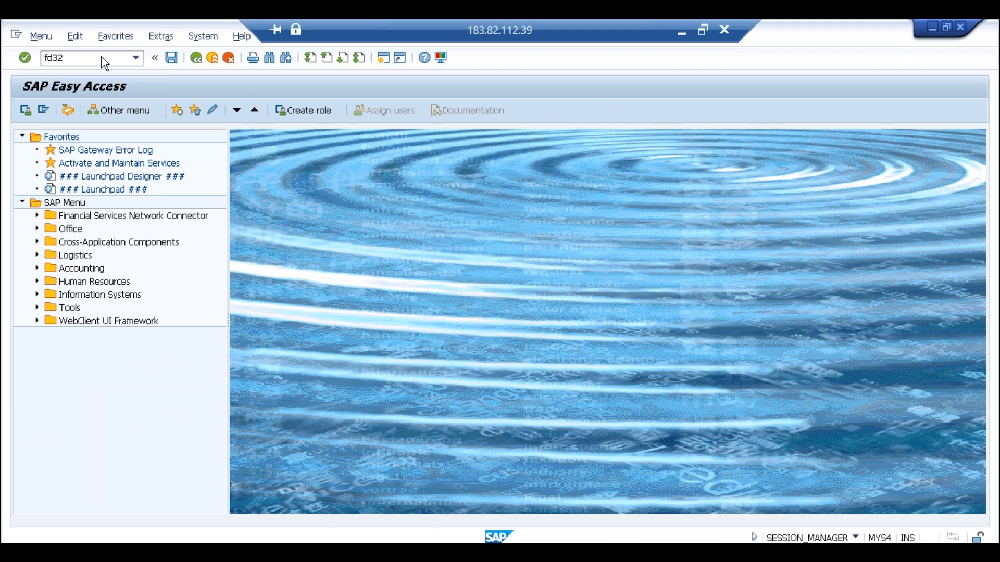
pyautogui.press('Return')
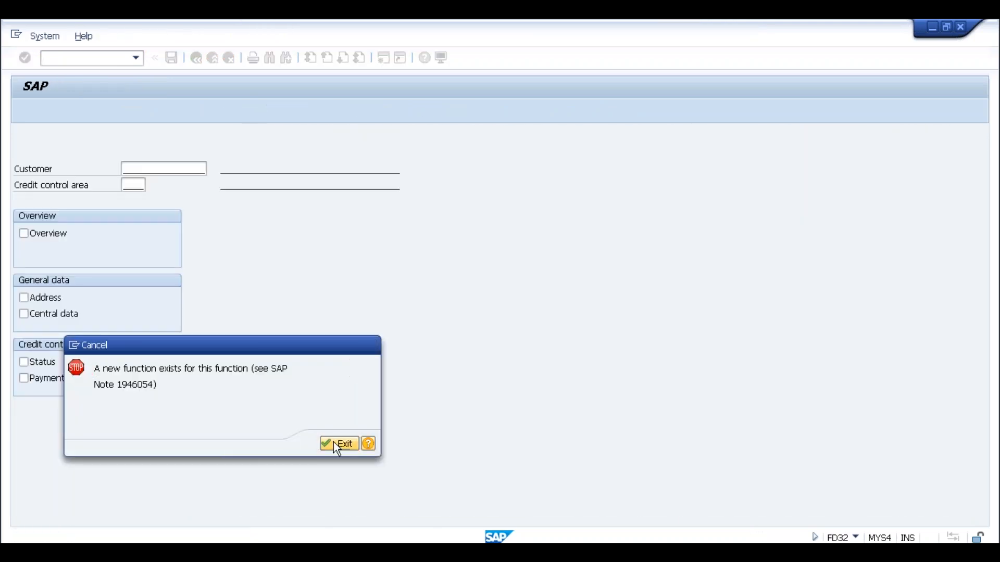
pyautogui.click(333, 442)
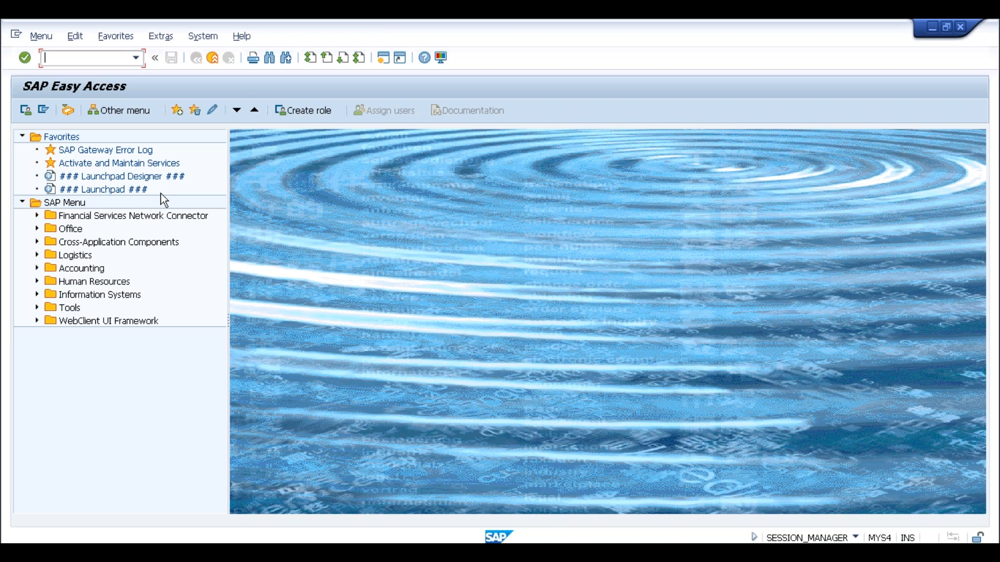
# In transaction BP, switch business partner 182 to role UKM000 SAP Credit Management.
pyautogui.write('bp')
pyautogui.press('Return')
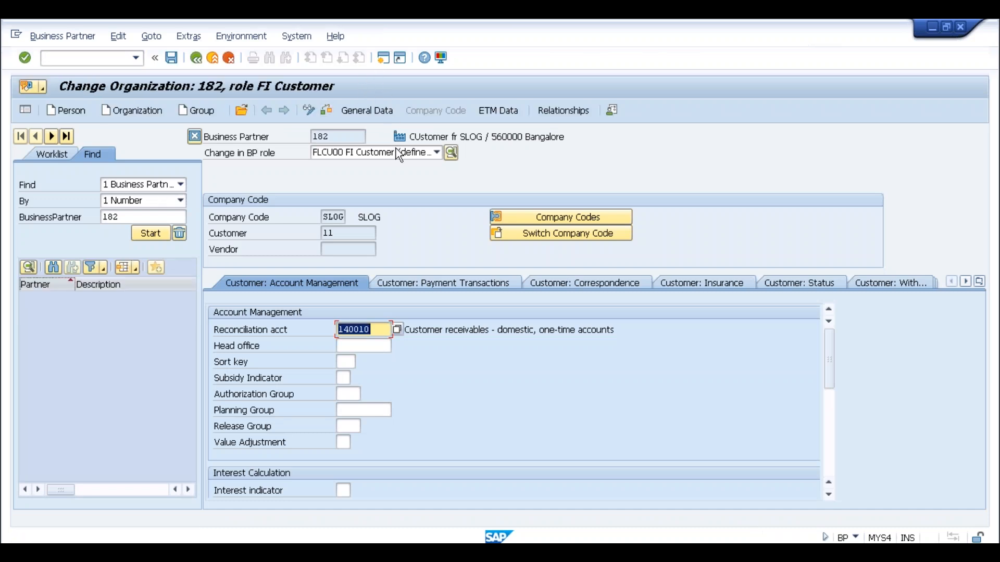
pyautogui.click(373, 154)
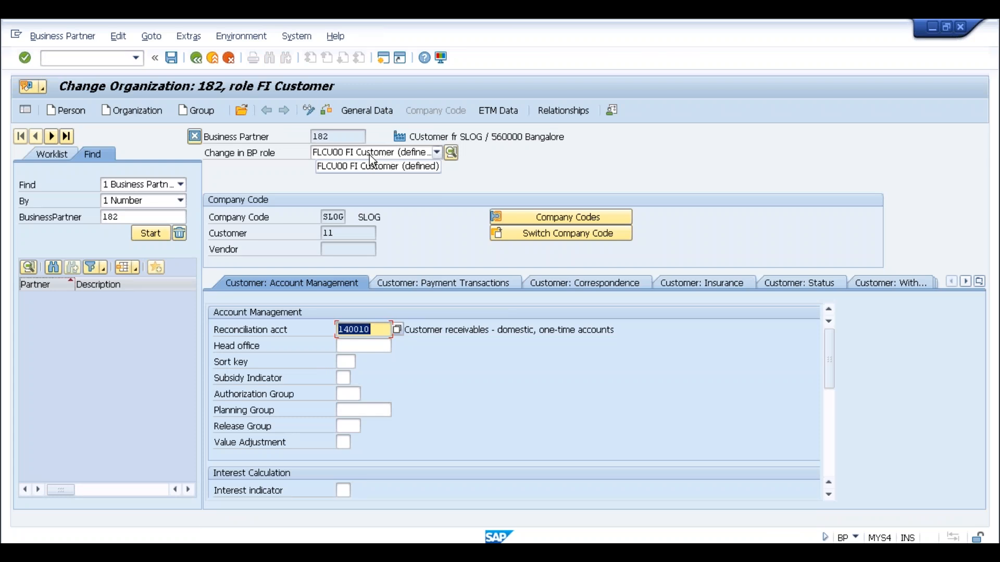
pyautogui.click(334, 164)
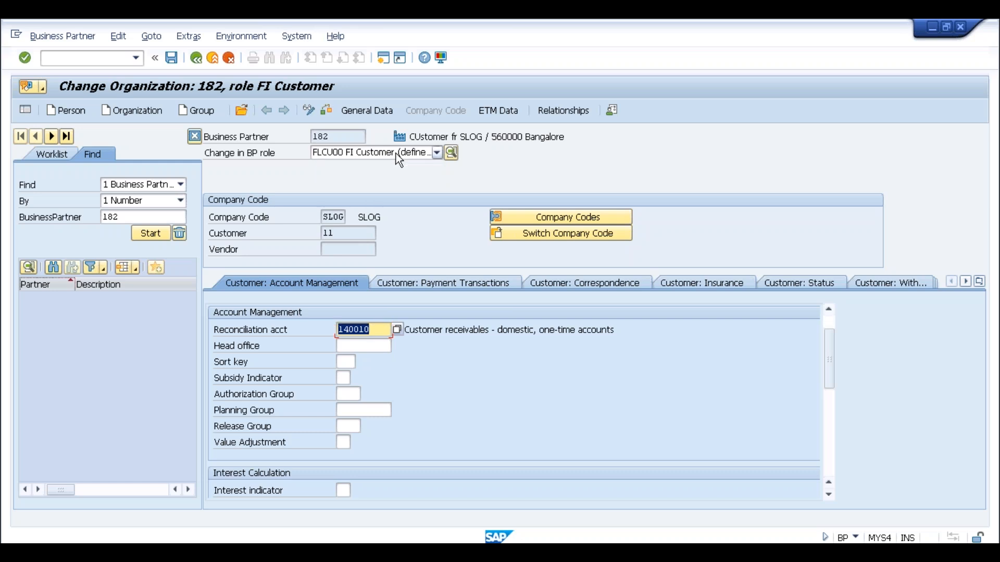
pyautogui.click(437, 153)
pyautogui.moveTo(437, 222); pyautogui.dragTo(441, 302)
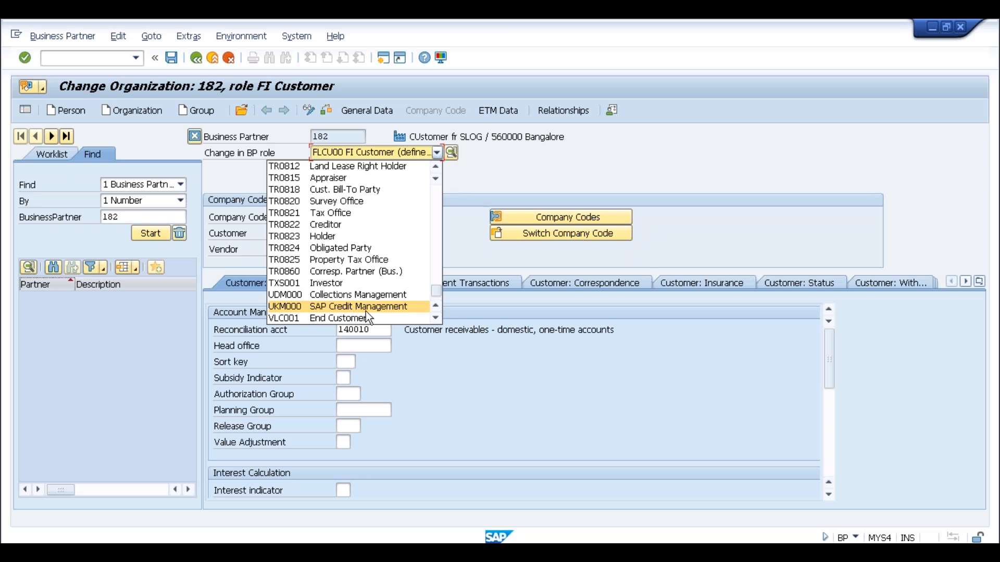
pyautogui.click(298, 306)
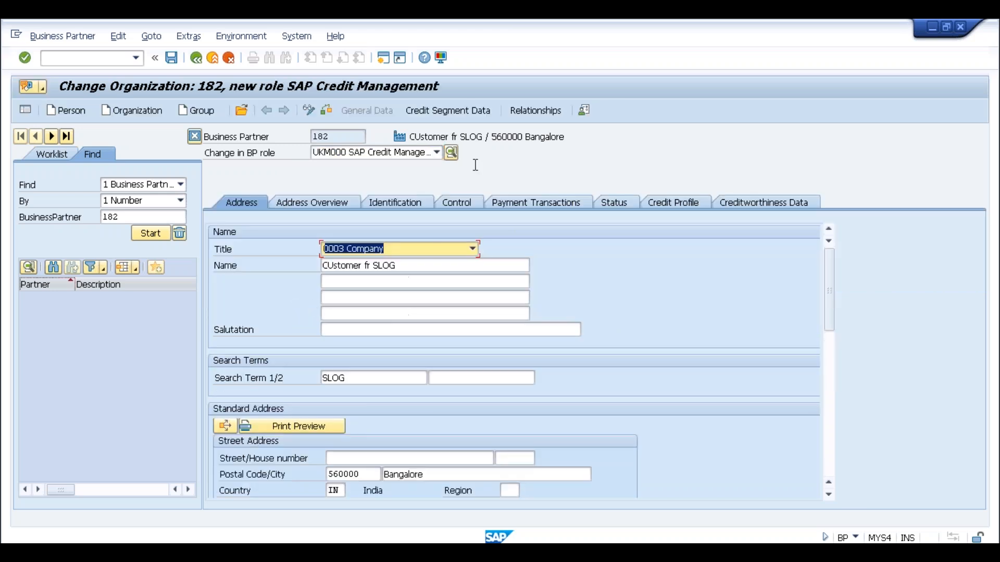
# Open partner 182's credit segment data and choose to define a credit limit.
pyautogui.click(476, 111)
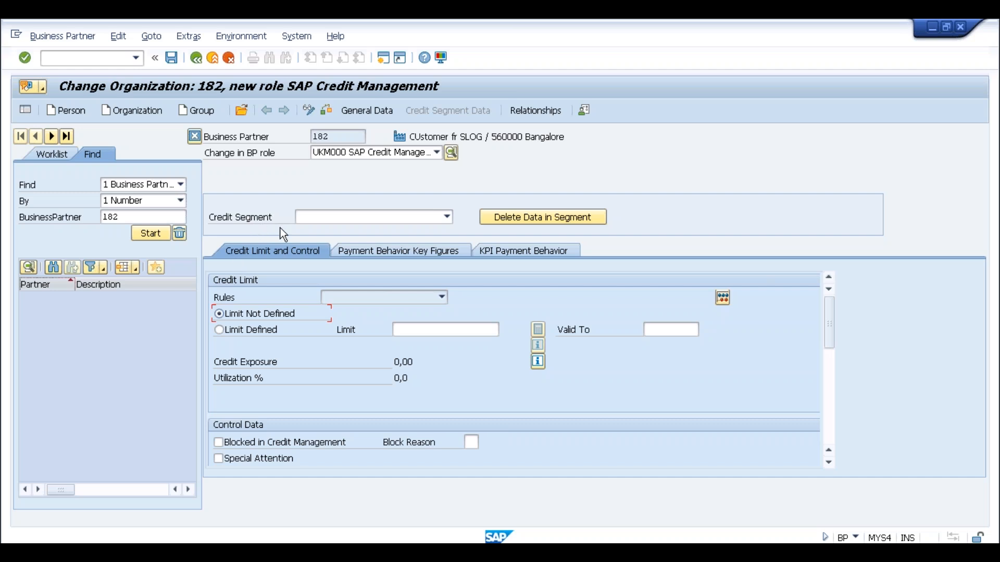
pyautogui.click(220, 333)
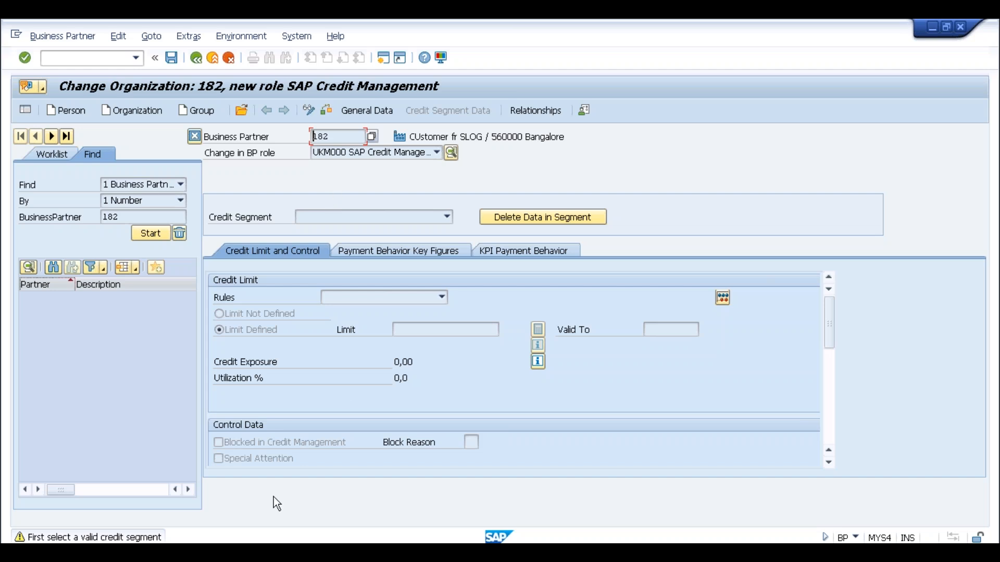
# In Notepad, add the line 'FSCM Credit Management:' below the Credit Management heading.
pyautogui.hotkey('alt', 'Tab')
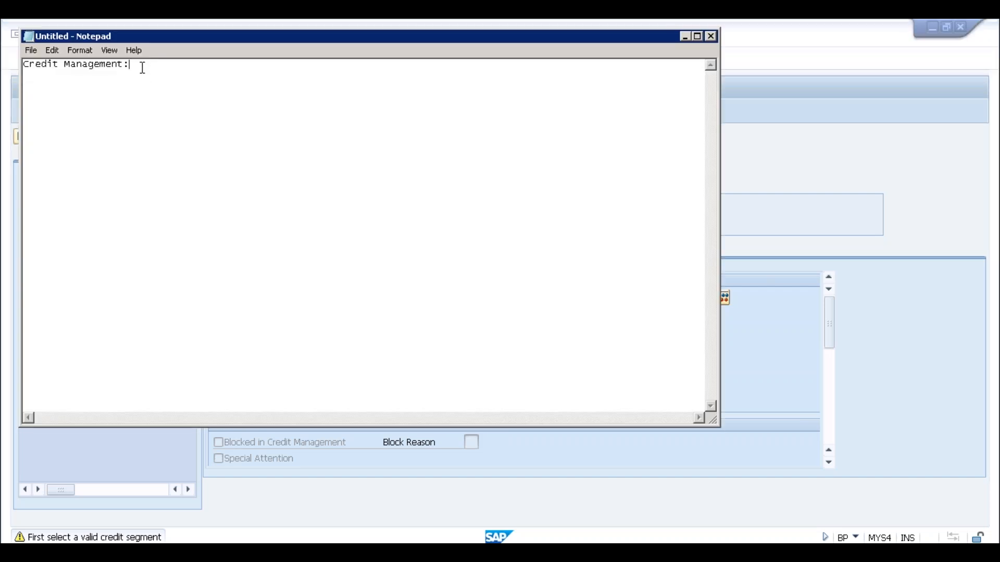
pyautogui.press('Return')
pyautogui.press('Return')
pyautogui.write('FSCM Credt')
pyautogui.press('BackSpace')
pyautogui.press('BackSpace')
pyautogui.write('it Manage')
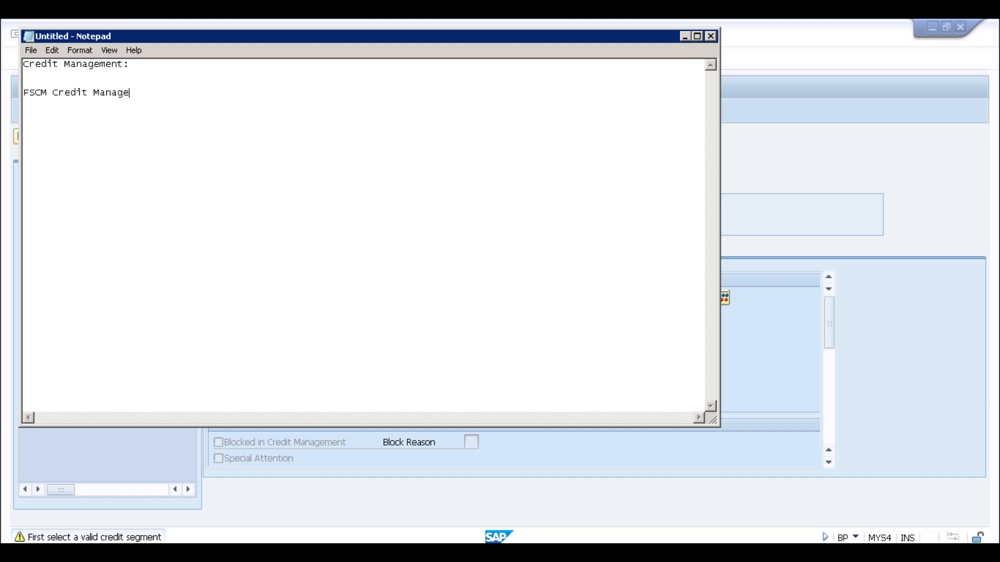
pyautogui.write('ment:')
pyautogui.press('Return')
# Minimize Notepad to return to partner 182, then switch to the Display IMG window.
pyautogui.click(684, 38)
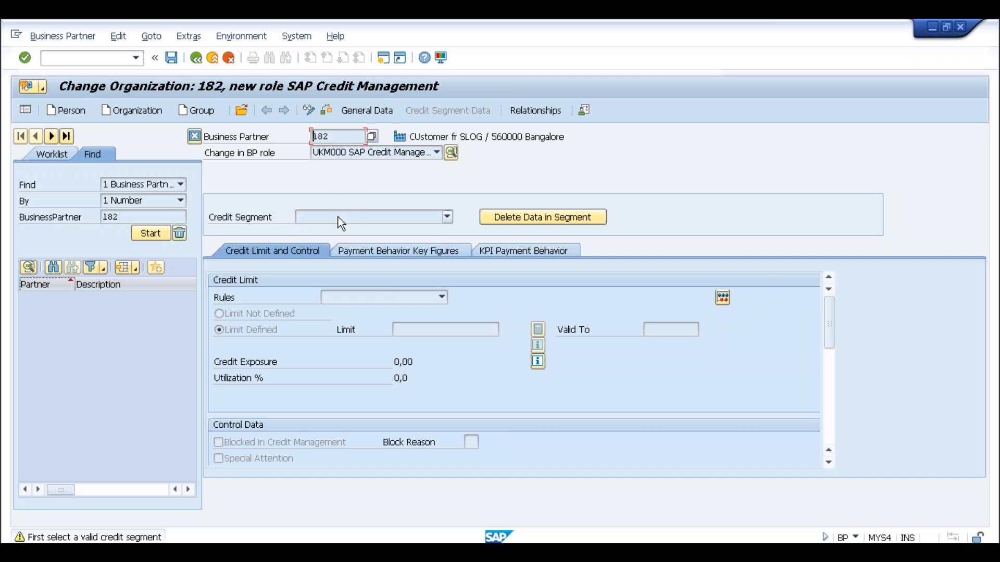
pyautogui.hotkey('alt', 'Tab')
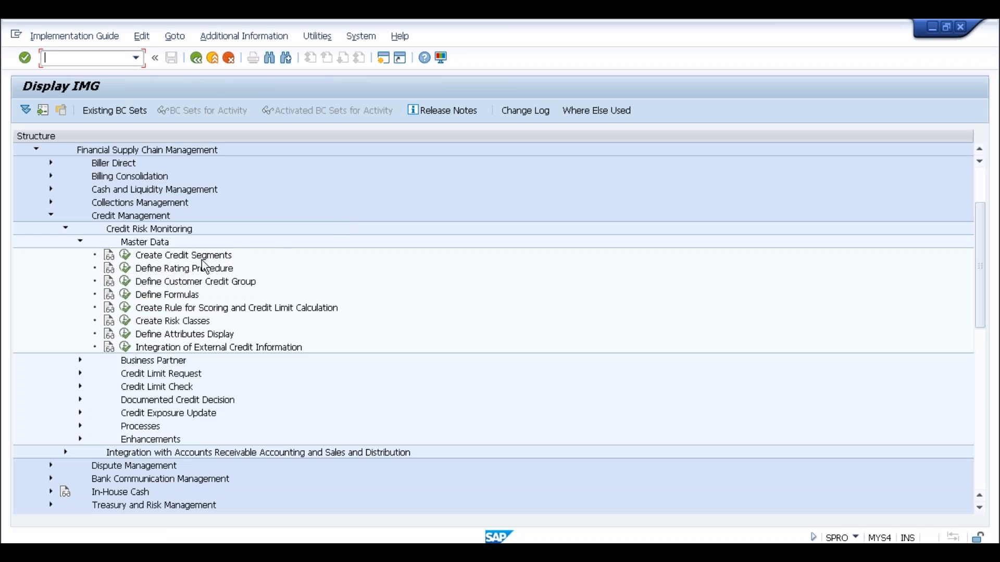
# Enter a new credit segment SLOG, named SLOG, with currency INR and exchange rate type M.
pyautogui.click(151, 260)
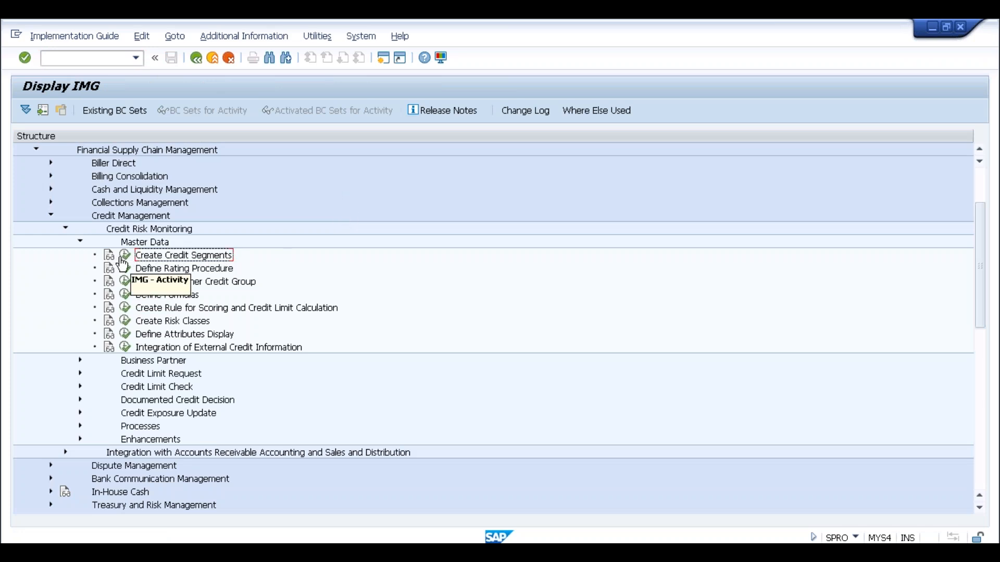
pyautogui.click(128, 257)
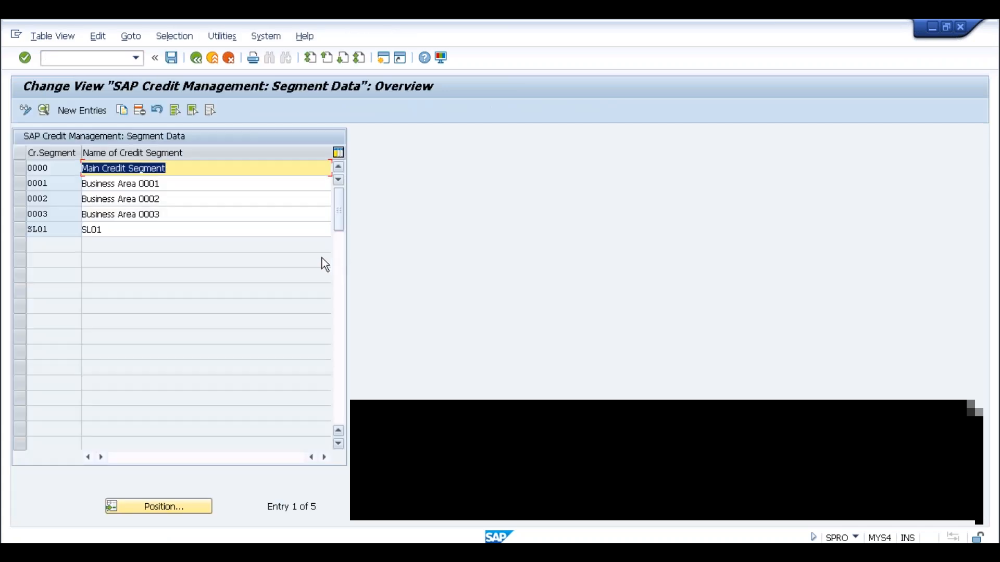
pyautogui.click(91, 111)
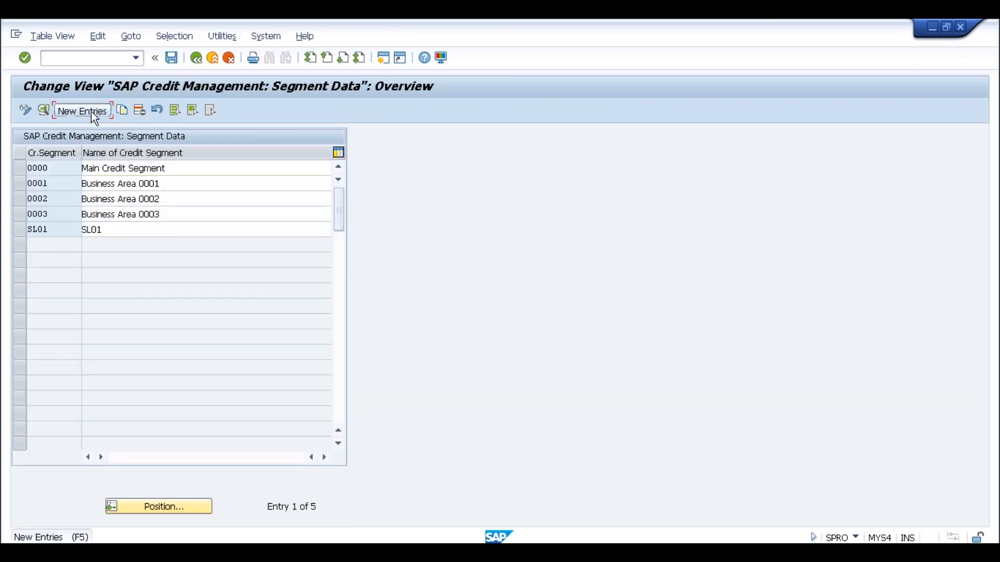
pyautogui.write('SLOG')
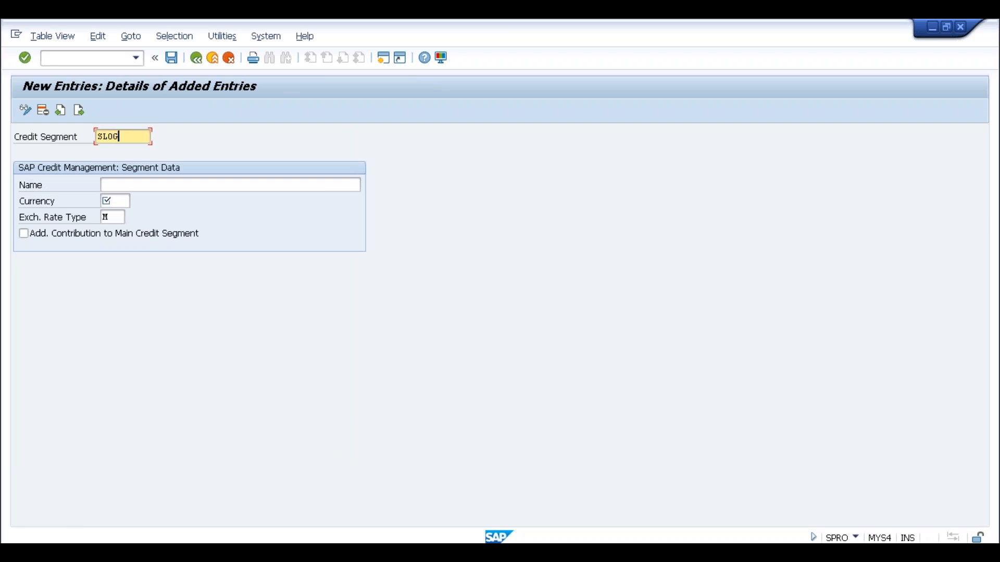
pyautogui.press('Tab')
pyautogui.write('SLOG')
pyautogui.press('Tab')
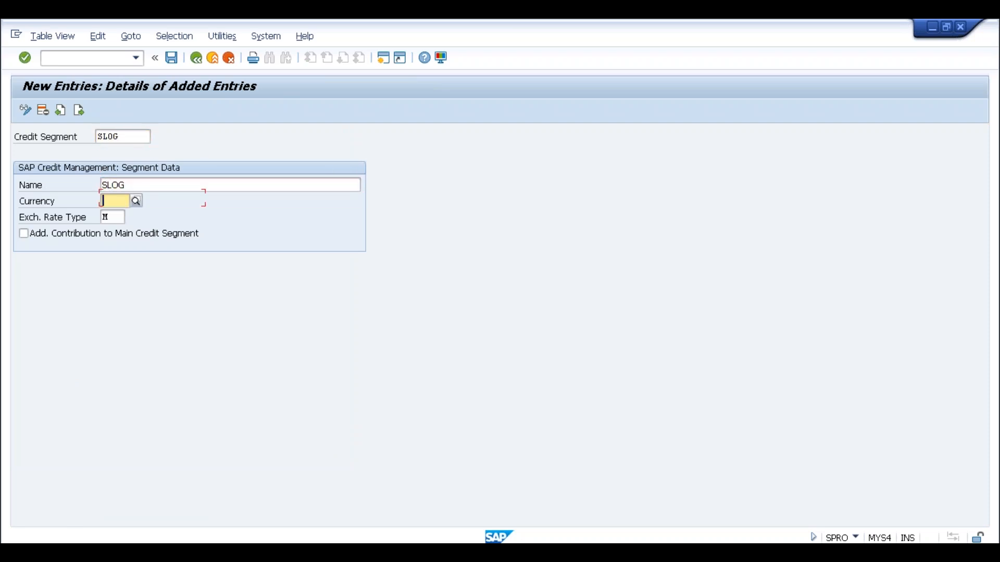
pyautogui.write('INR')
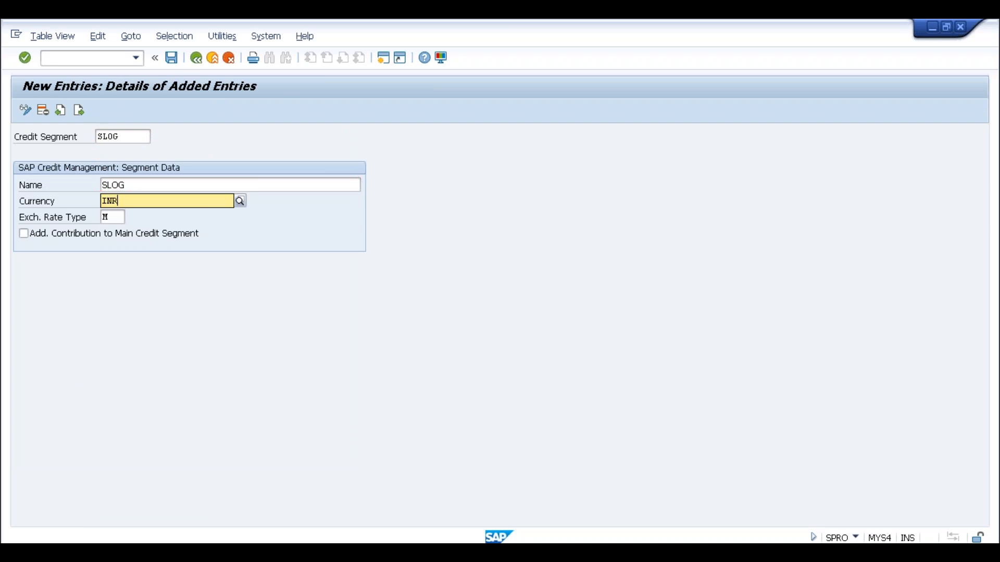
pyautogui.click(117, 230)
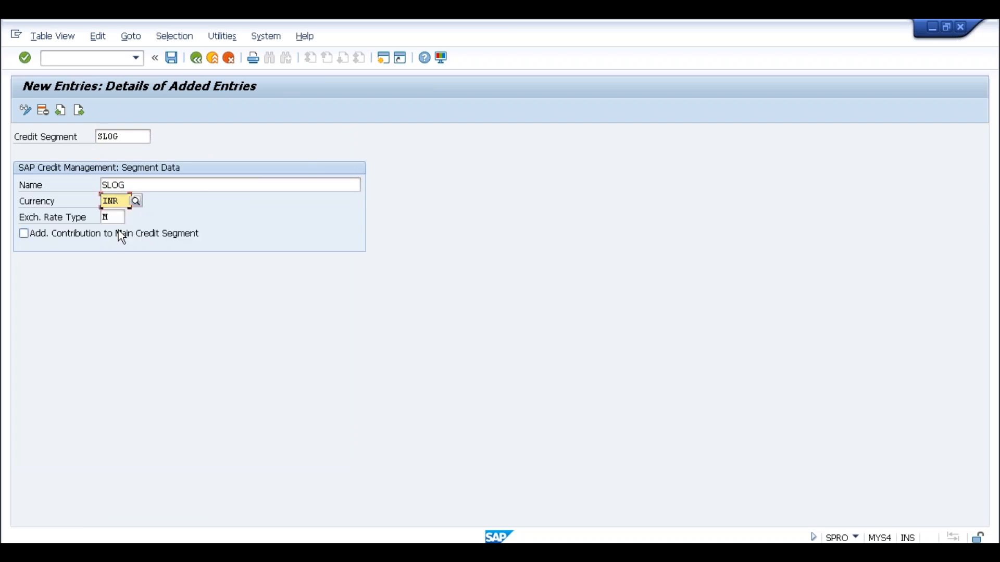
pyautogui.click(110, 218)
pyautogui.write('M')
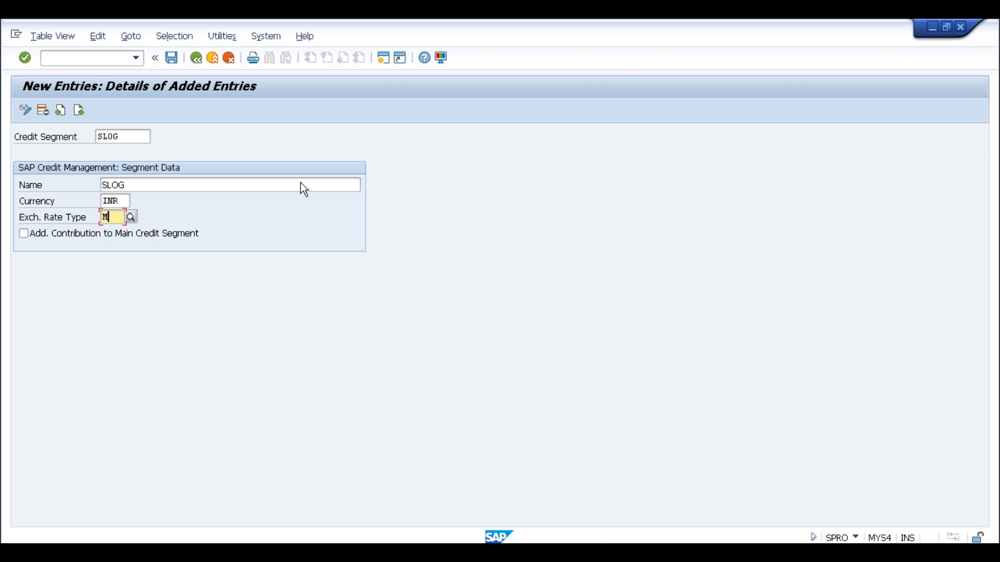
# Save the SLOG credit segment and confirm the customizing request.
pyautogui.click(126, 203)
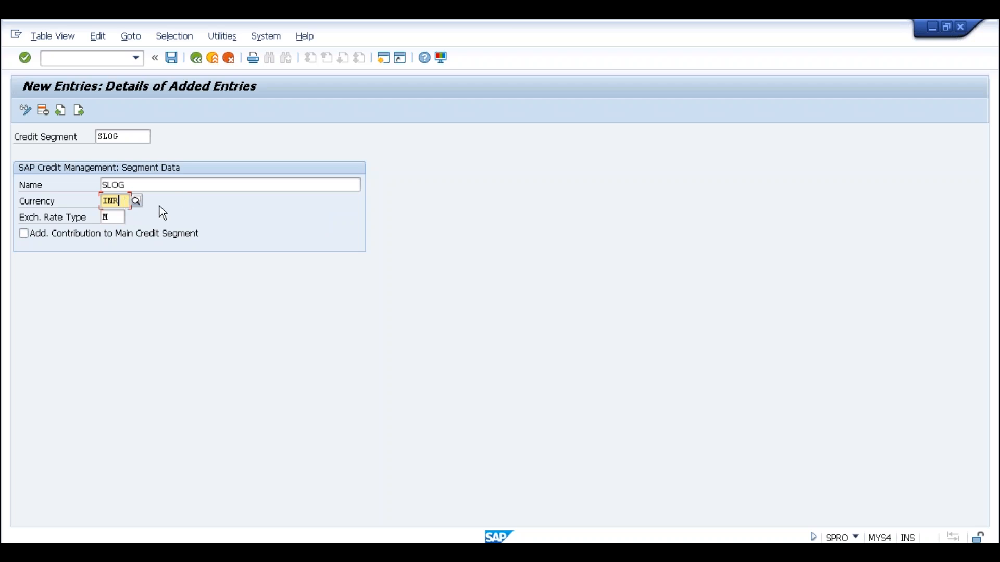
pyautogui.moveTo(119, 201); pyautogui.dragTo(103, 201)
pyautogui.click(103, 201)
pyautogui.click(172, 57)
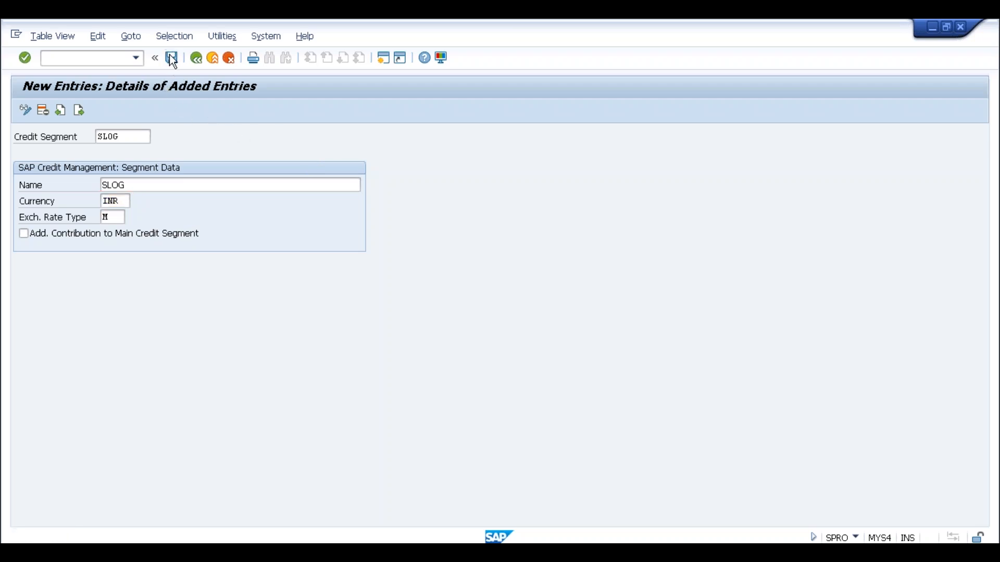
pyautogui.click(217, 267)
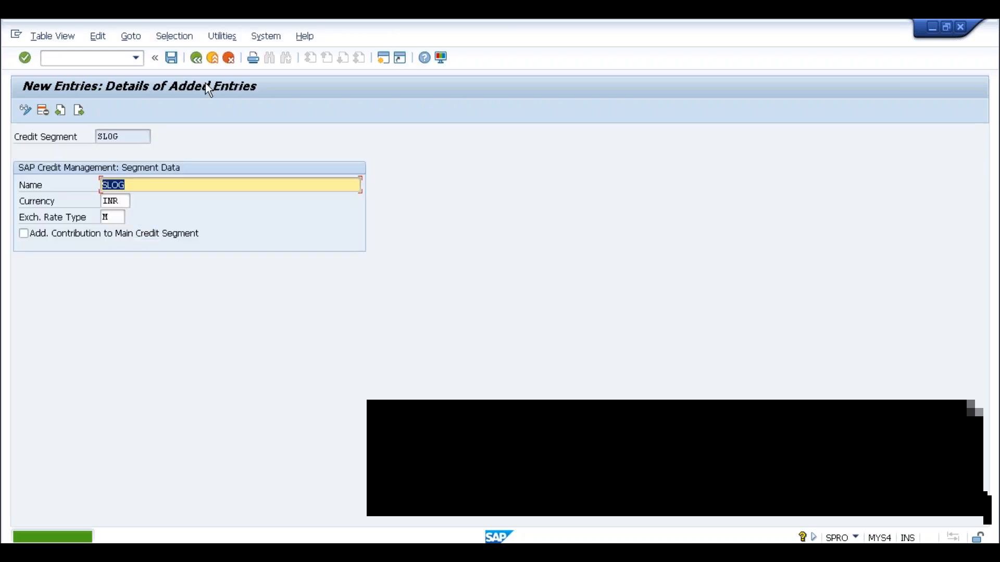
pyautogui.click(200, 60)
# Go back from the segment entry to the IMG tree and fold the Master Data branch.
pyautogui.click(200, 60)
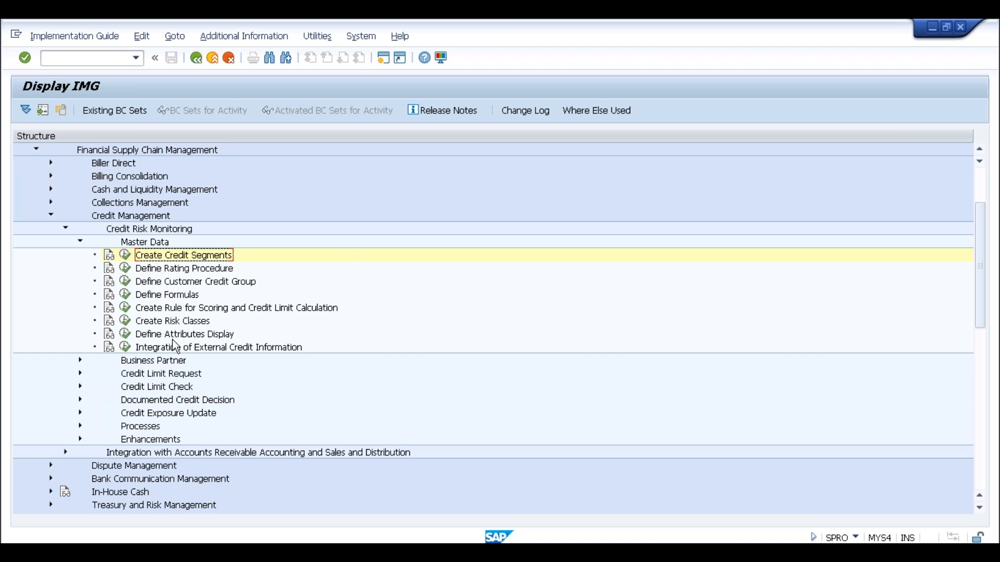
pyautogui.click(290, 308)
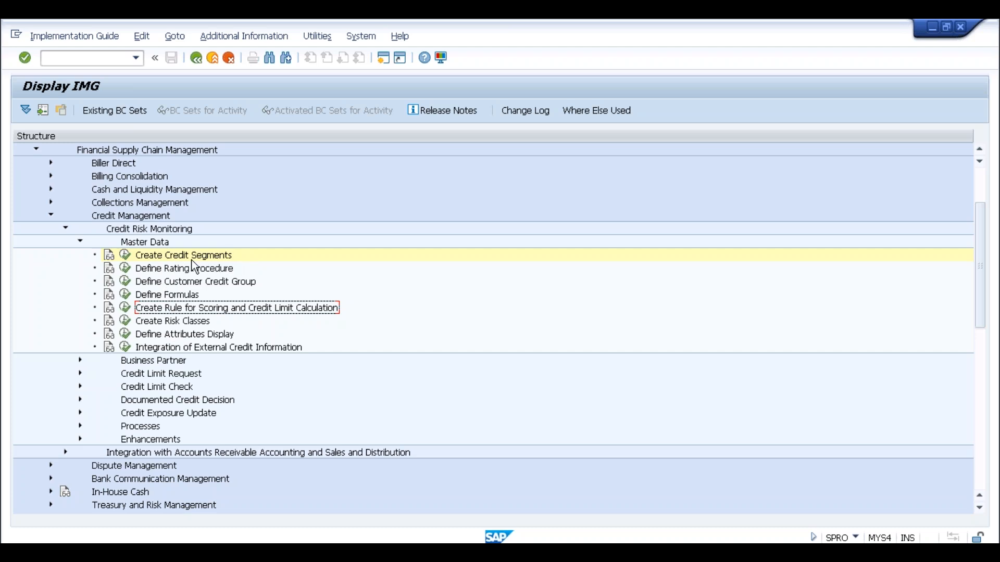
pyautogui.click(80, 242)
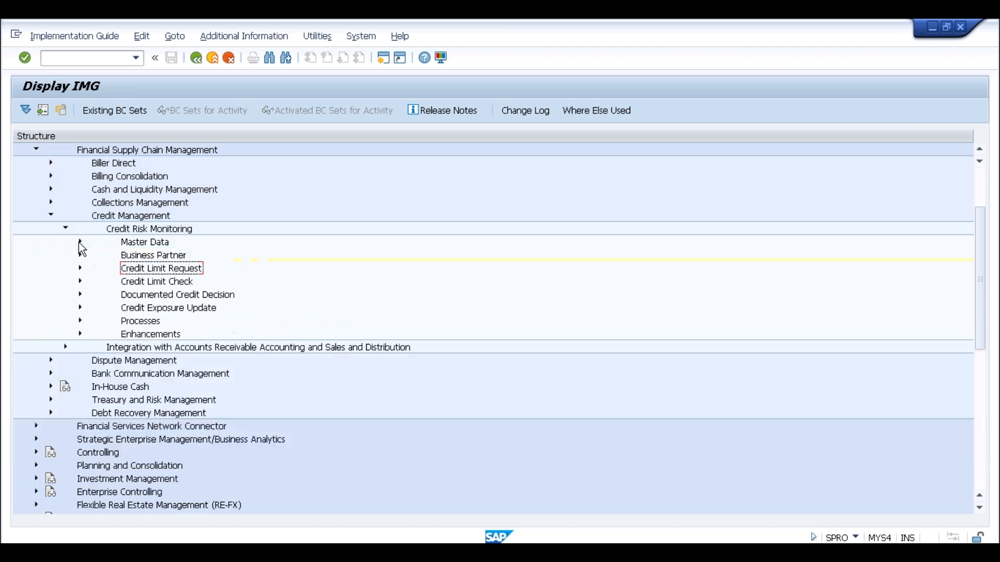
# Collapse Credit Risk Monitoring and open Define Credit Segment under the Sales and Distribution integration.
pyautogui.click(67, 228)
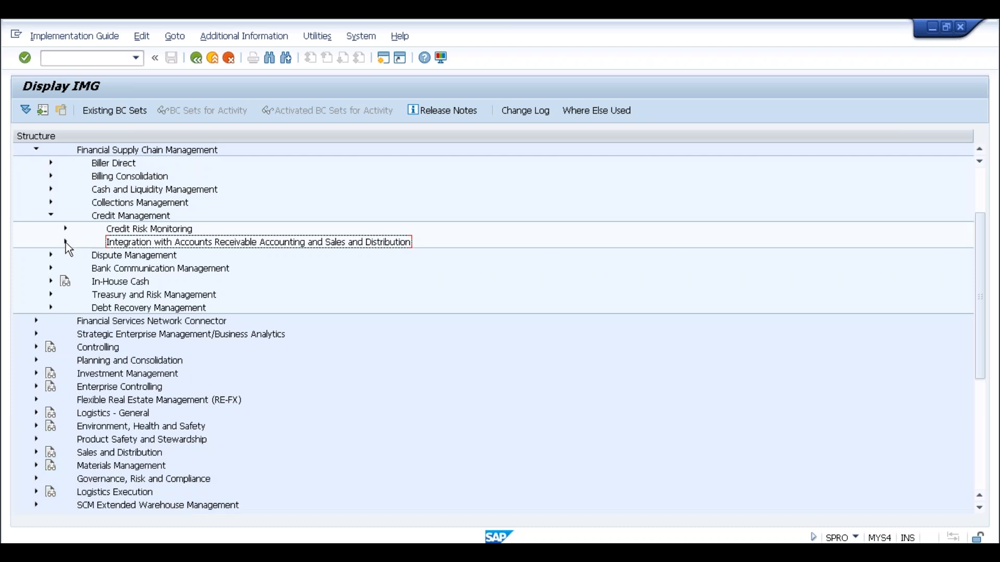
pyautogui.click(66, 243)
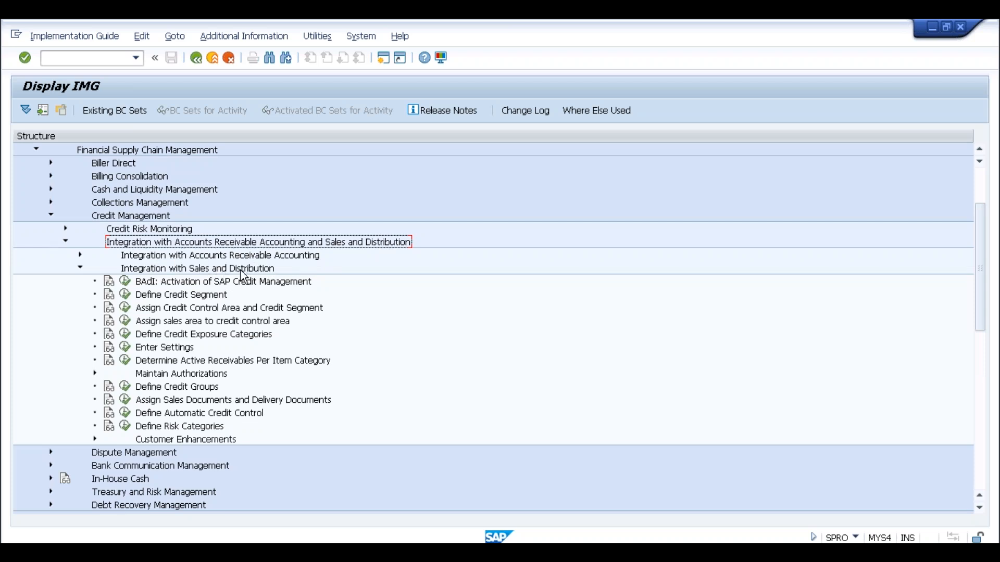
pyautogui.click(163, 297)
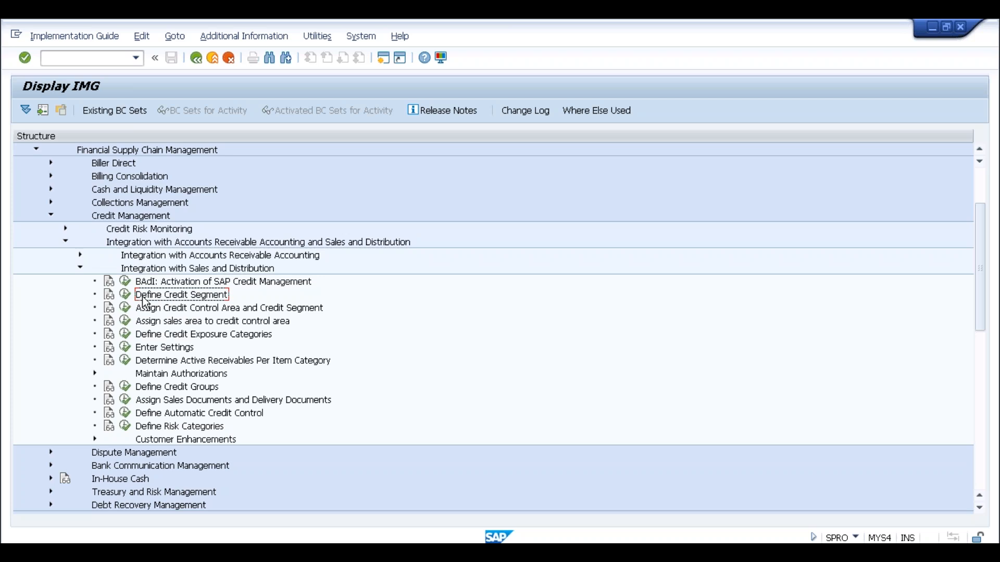
pyautogui.click(125, 294)
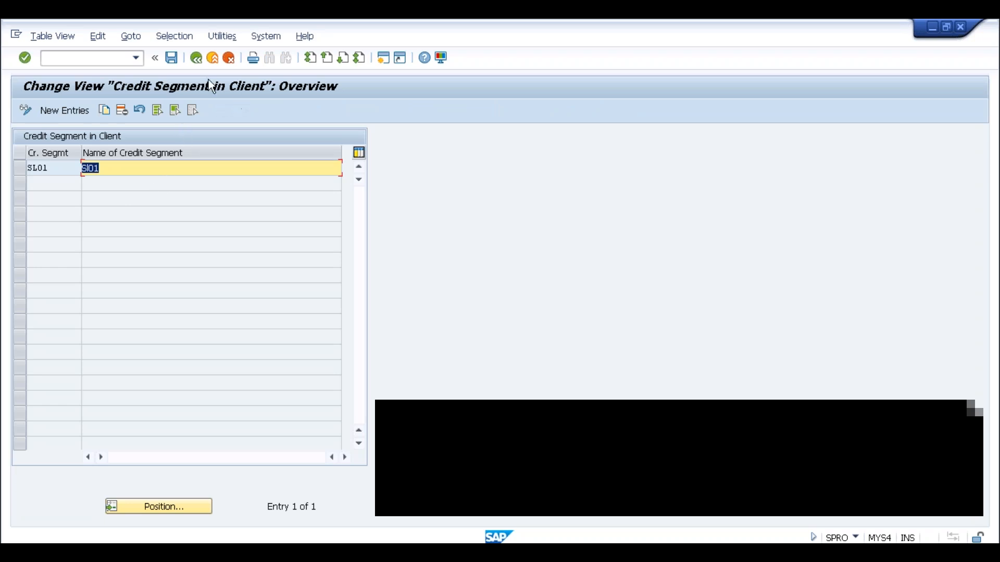
# Reopen Create Credit Segments under Master Data to verify SLOG is listed.
pyautogui.click(197, 59)
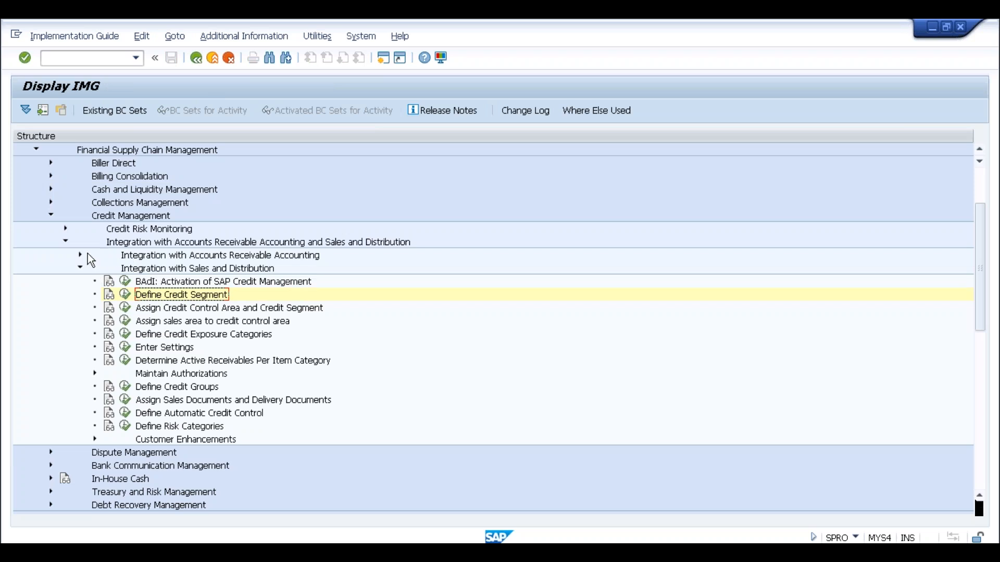
pyautogui.click(65, 229)
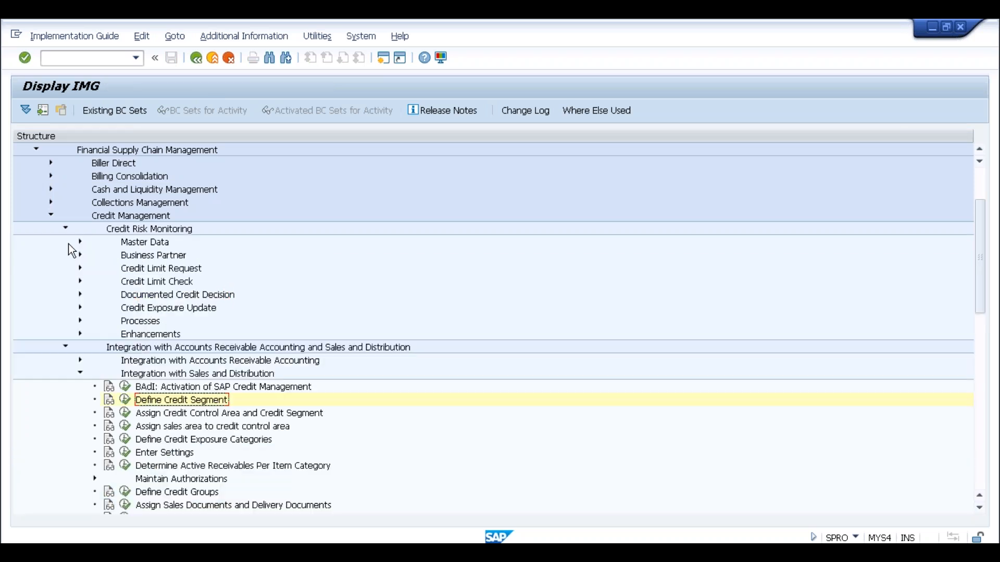
pyautogui.click(80, 242)
pyautogui.click(125, 255)
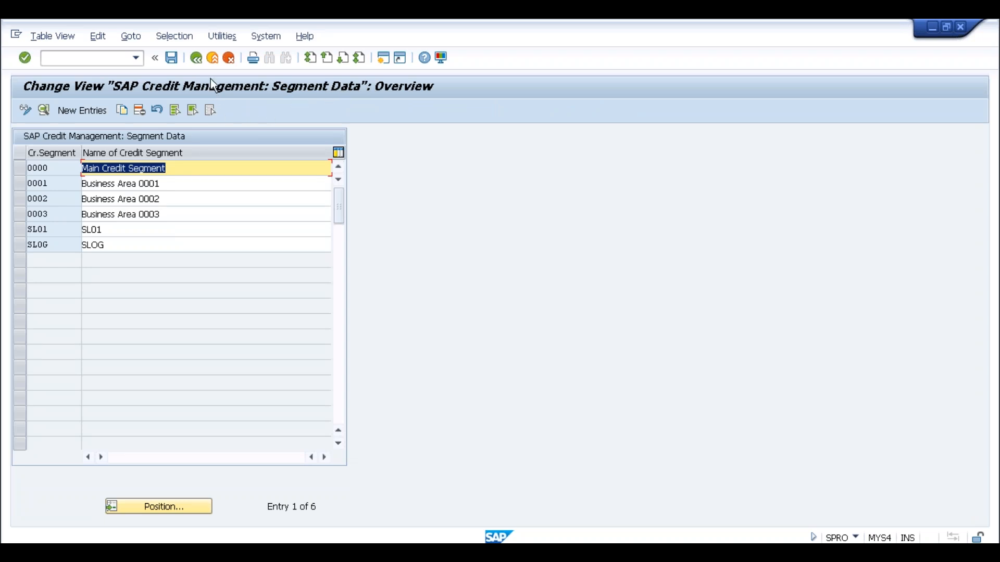
# Return to the IMG tree and select Assign Credit Control Area and Credit Segment.
pyautogui.click(197, 62)
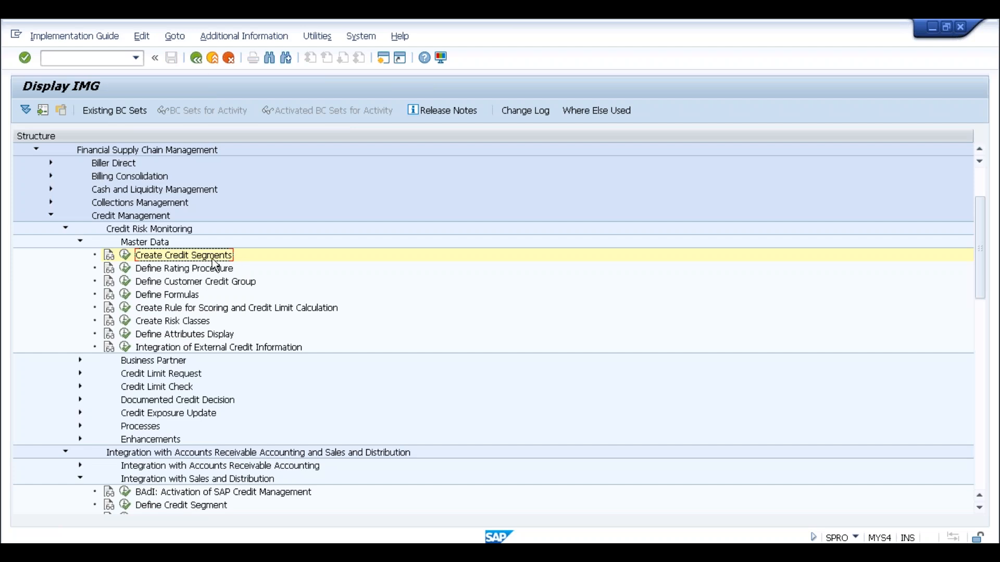
pyautogui.scroll(-1, 231, 477)
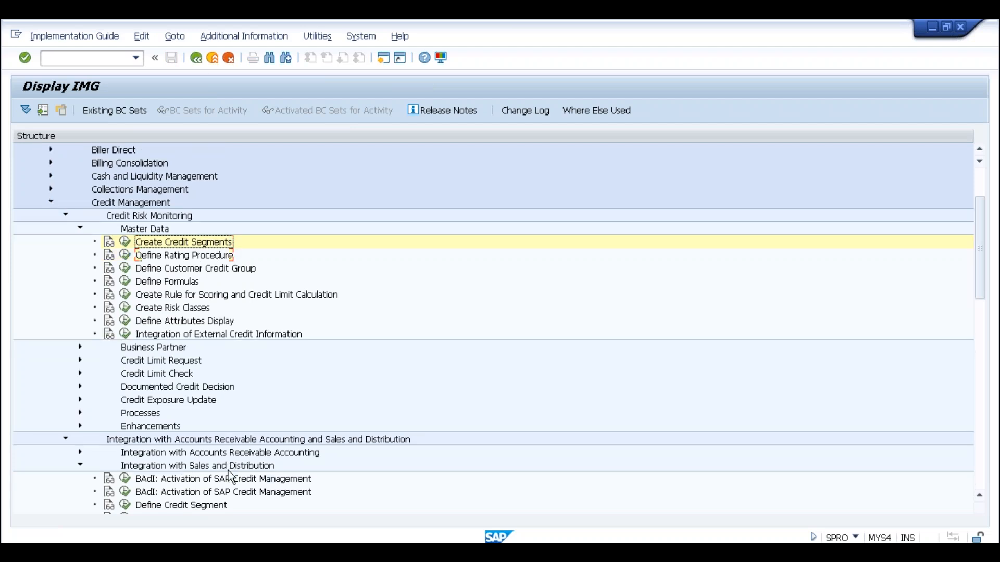
pyautogui.scroll(-6, 232, 476)
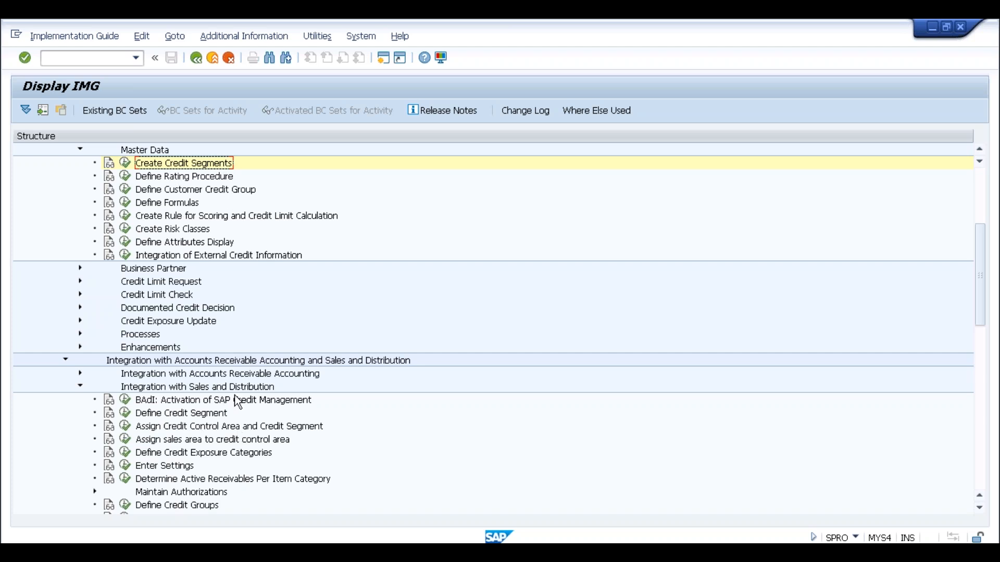
pyautogui.click(258, 429)
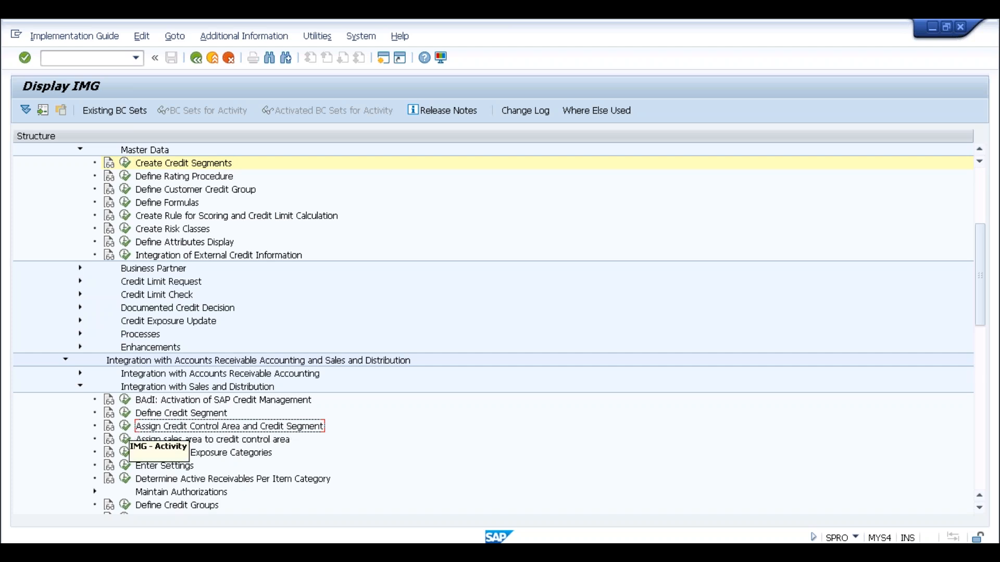
# Look over the assignment table and the Define Credit Segment table, returning to the IMG tree.
pyautogui.click(130, 431)
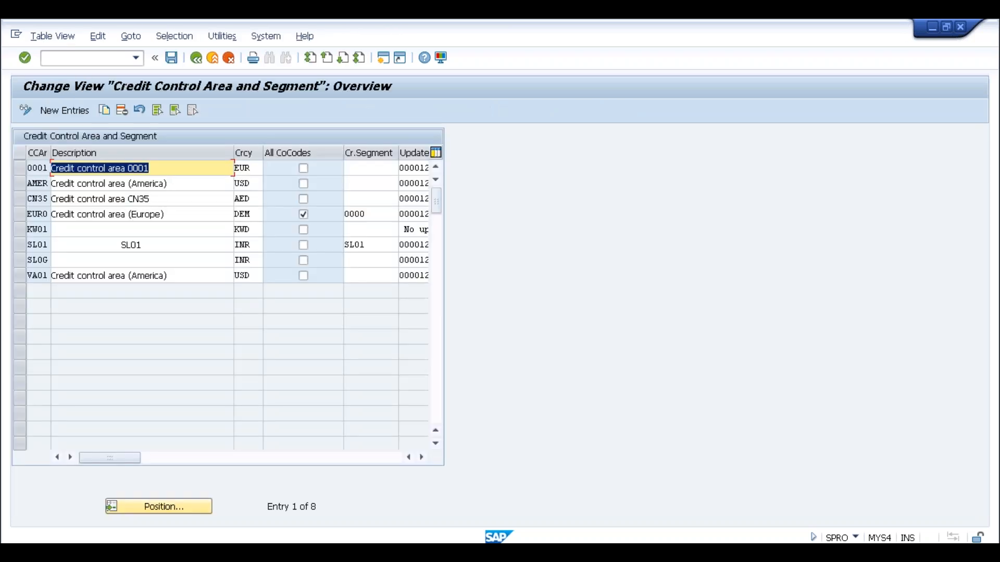
pyautogui.click(196, 57)
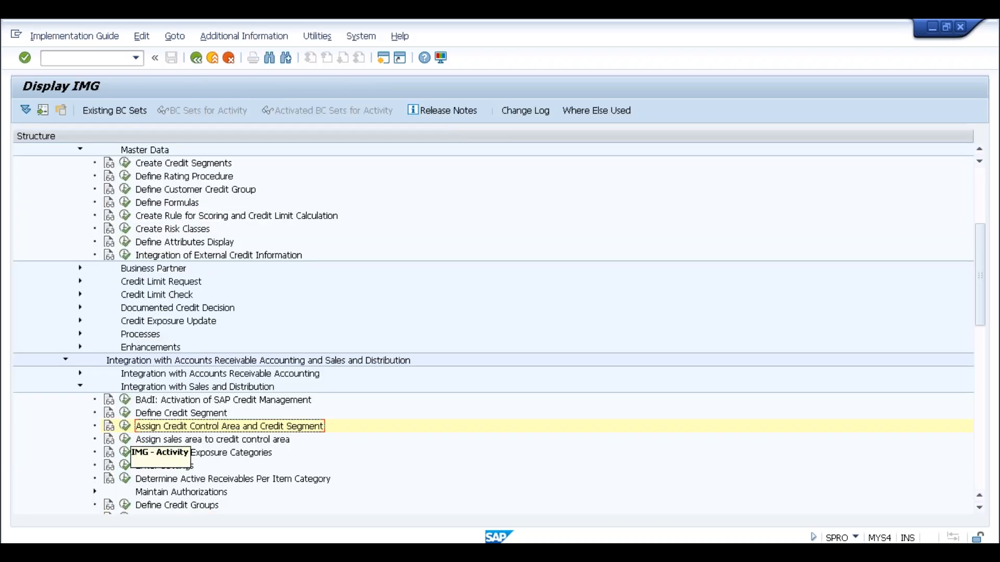
pyautogui.click(125, 414)
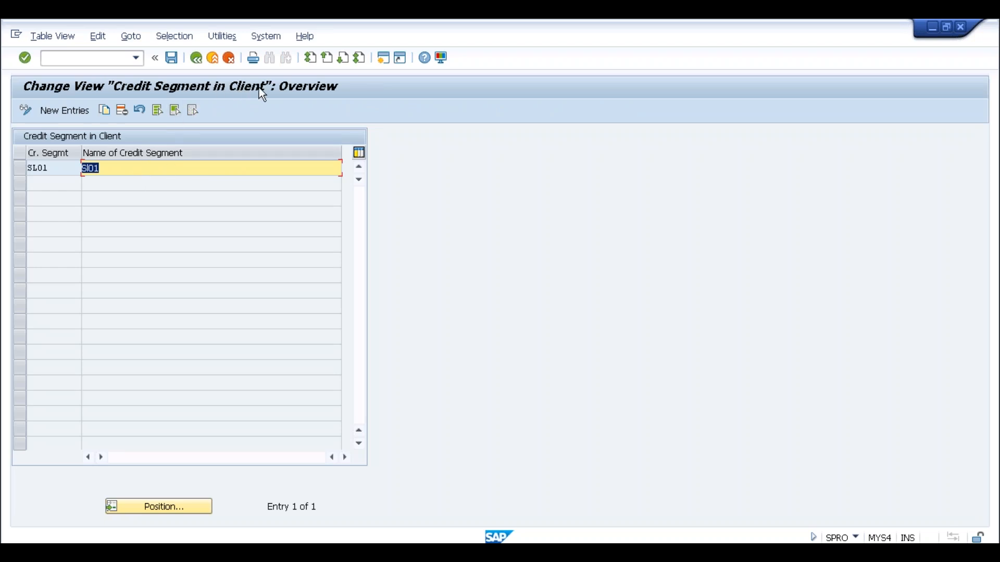
pyautogui.click(197, 57)
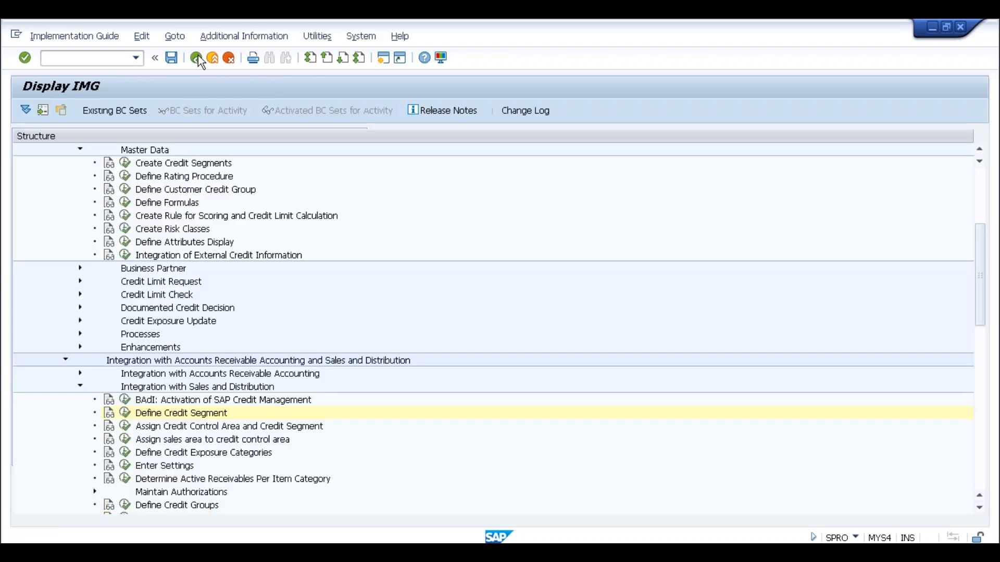
# Enter credit segment SLOG for credit control area SLOG and save with the customizing request.
pyautogui.click(126, 427)
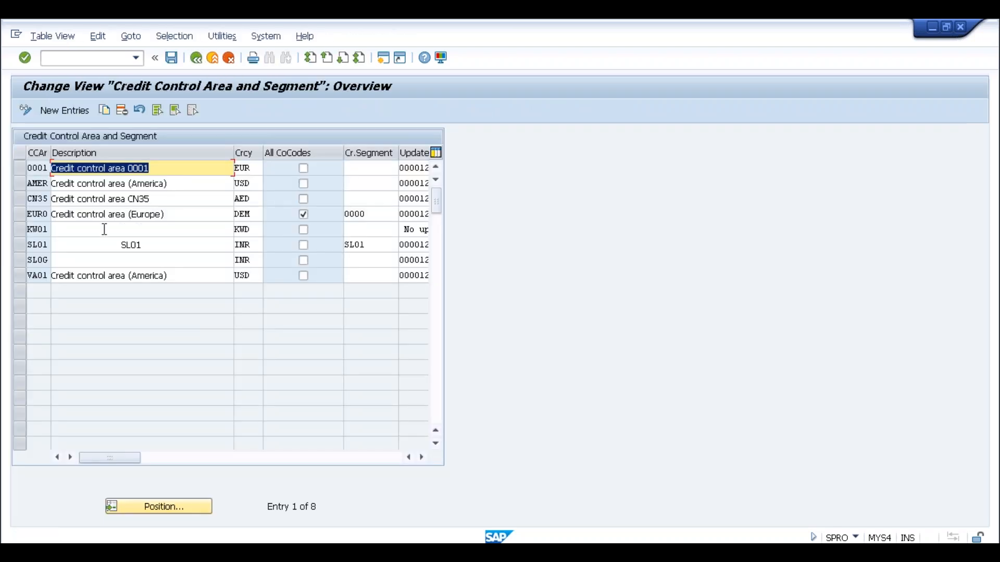
pyautogui.click(89, 263)
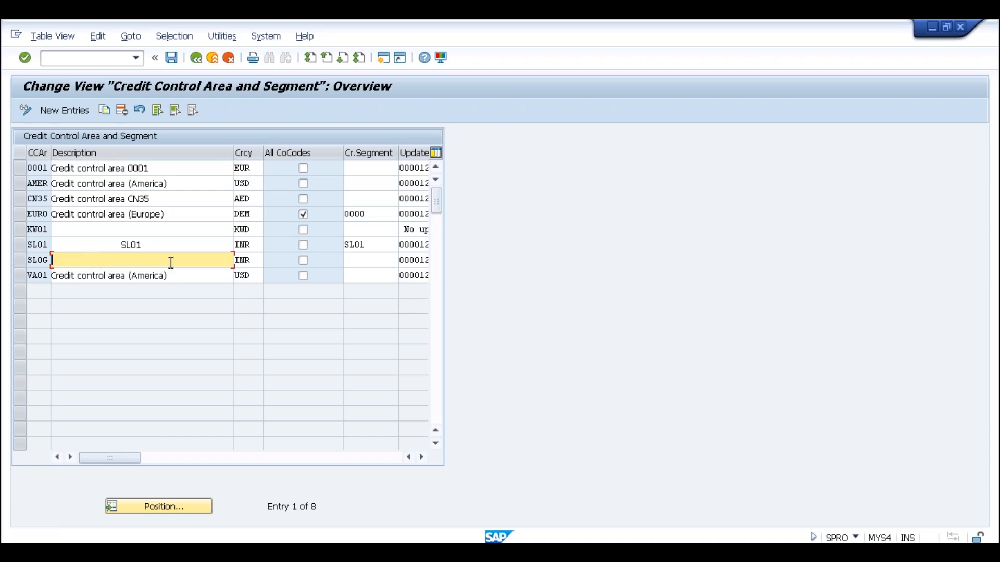
pyautogui.click(374, 263)
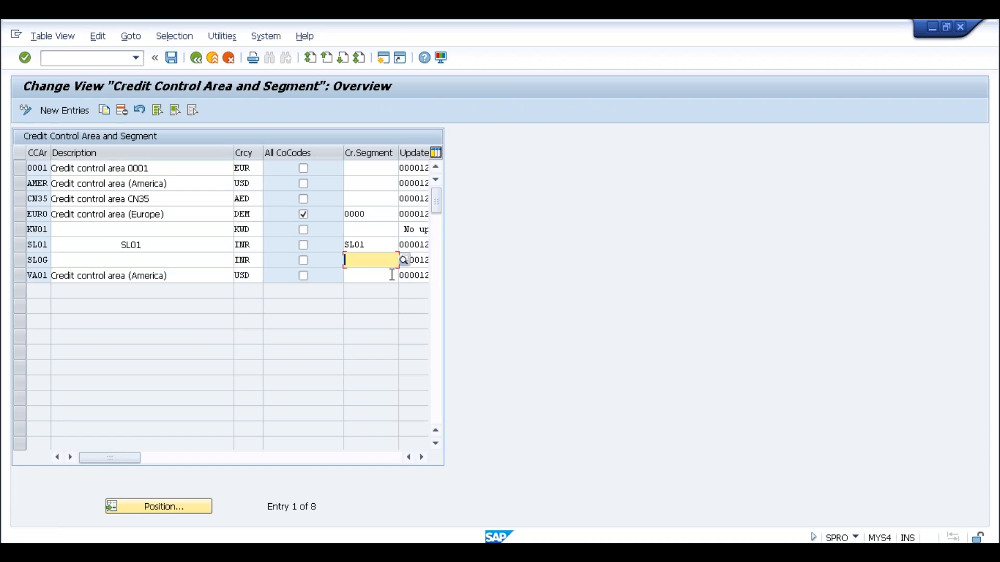
pyautogui.write('SLOG')
pyautogui.press('Return')
pyautogui.click(172, 57)
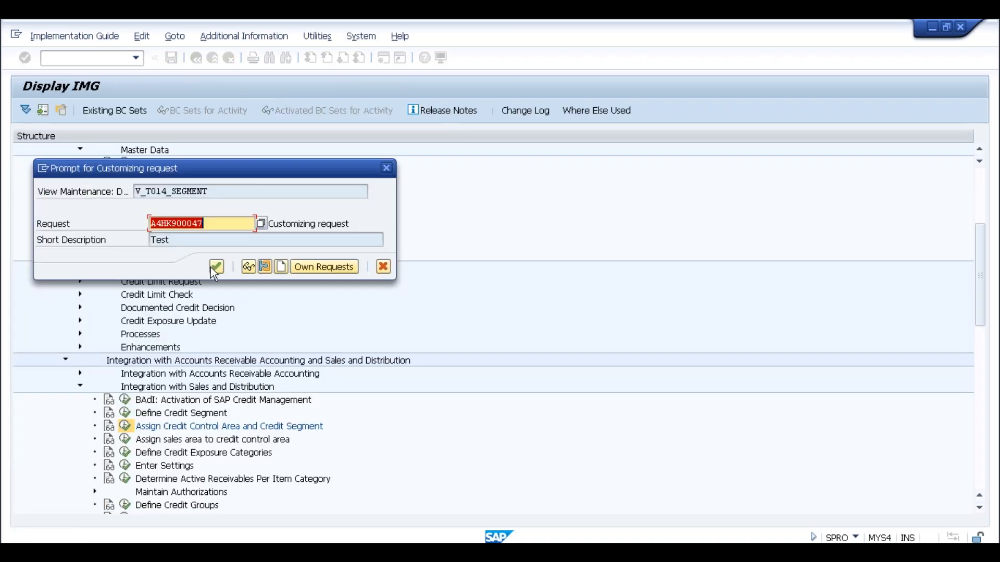
pyautogui.click(216, 267)
pyautogui.click(367, 260)
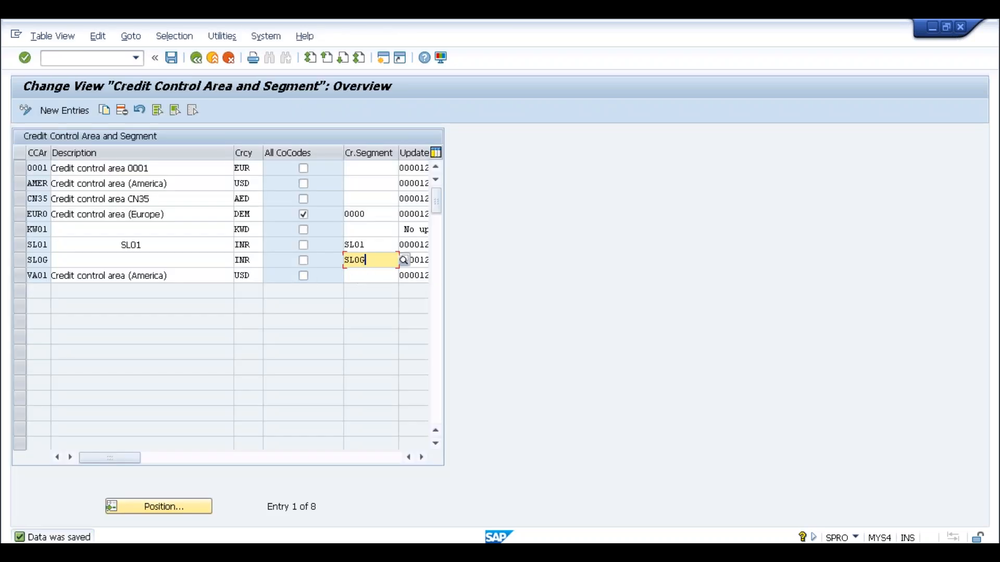
pyautogui.click(44, 260)
# Open the Assign sales area to credit control area table.
pyautogui.click(197, 57)
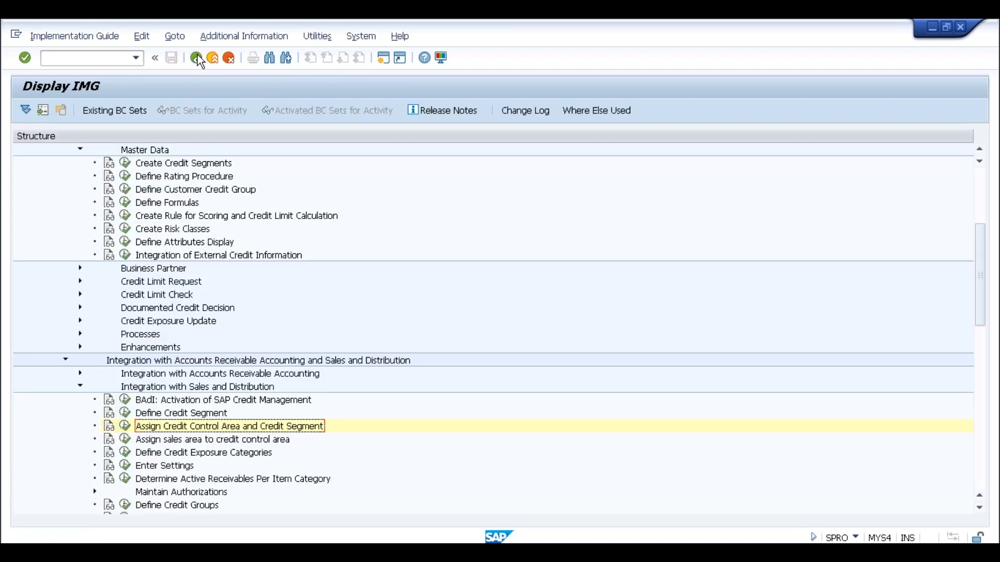
pyautogui.scroll(-2, 229, 408)
pyautogui.click(229, 414)
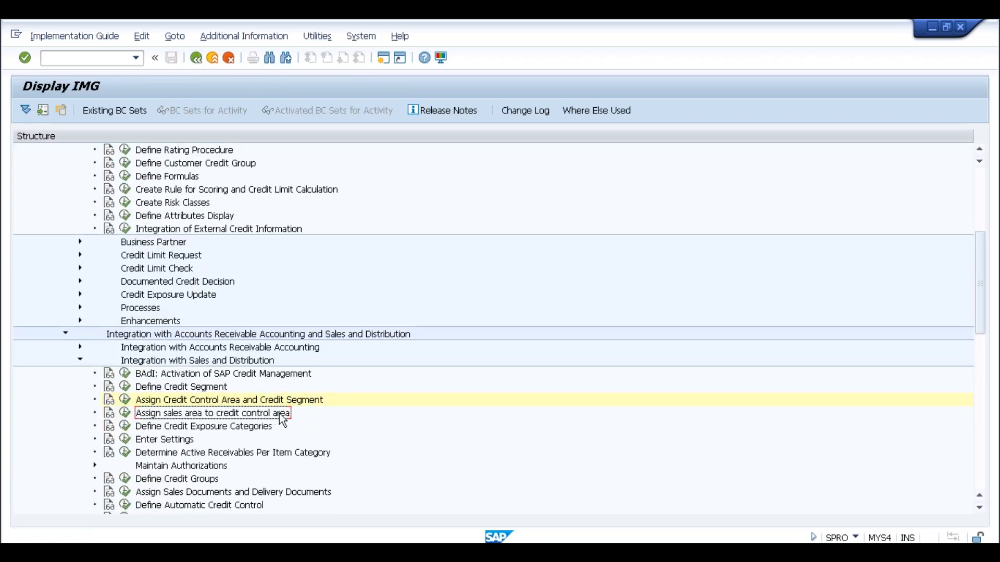
pyautogui.click(126, 414)
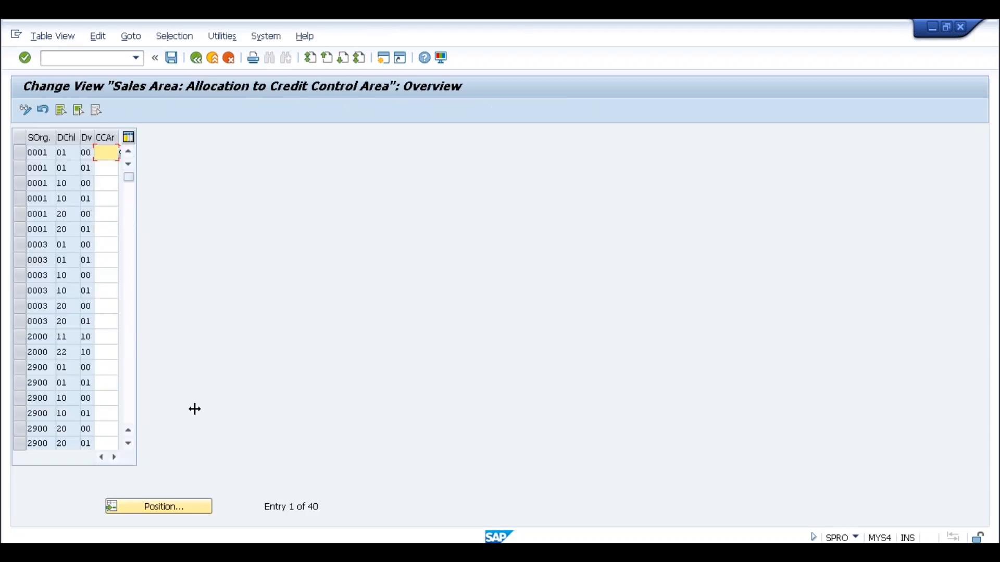
# Position to sales organization SLOG, enter credit control area SLOG, and save with the customizing request.
pyautogui.click(155, 507)
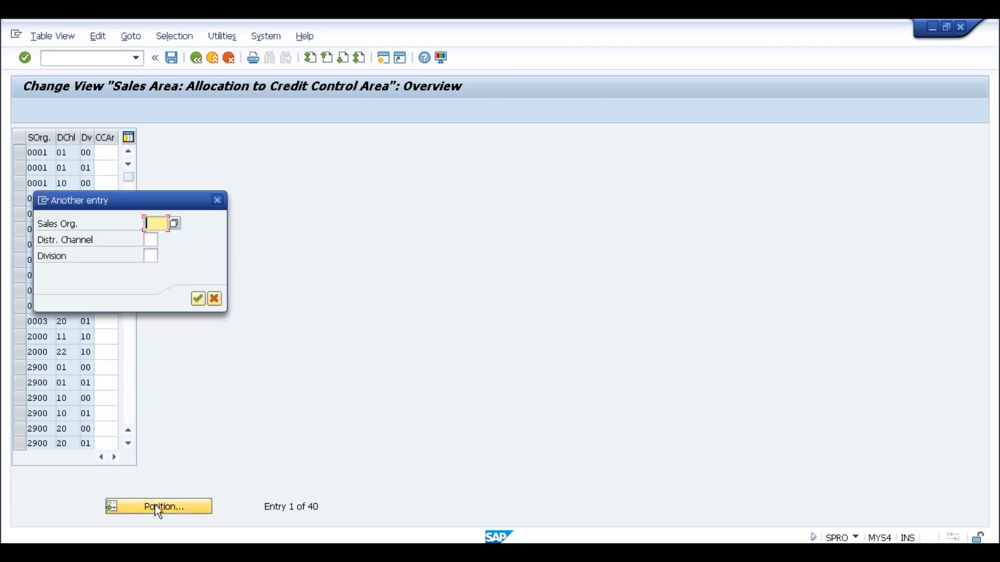
pyautogui.write('SLOG')
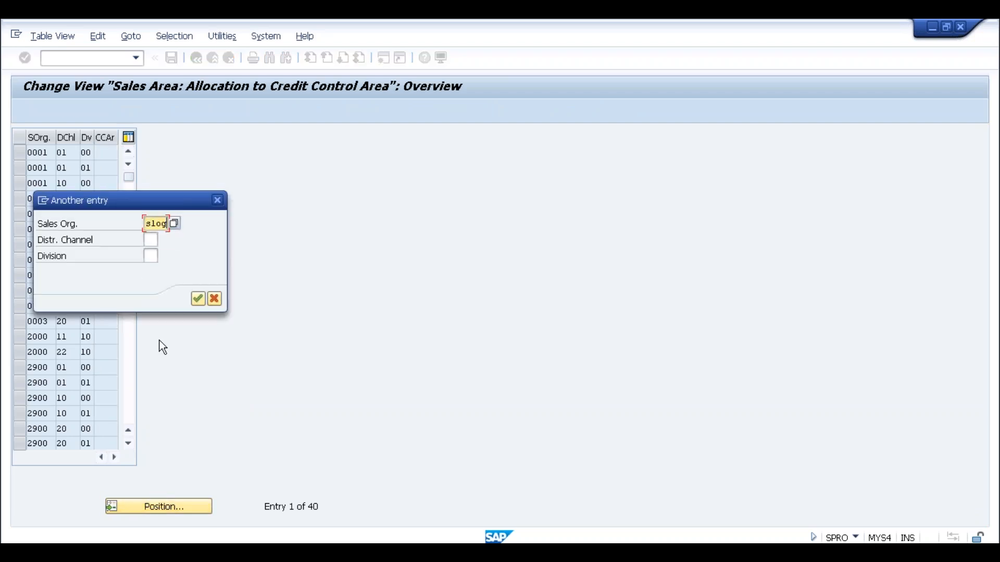
pyautogui.press('Return')
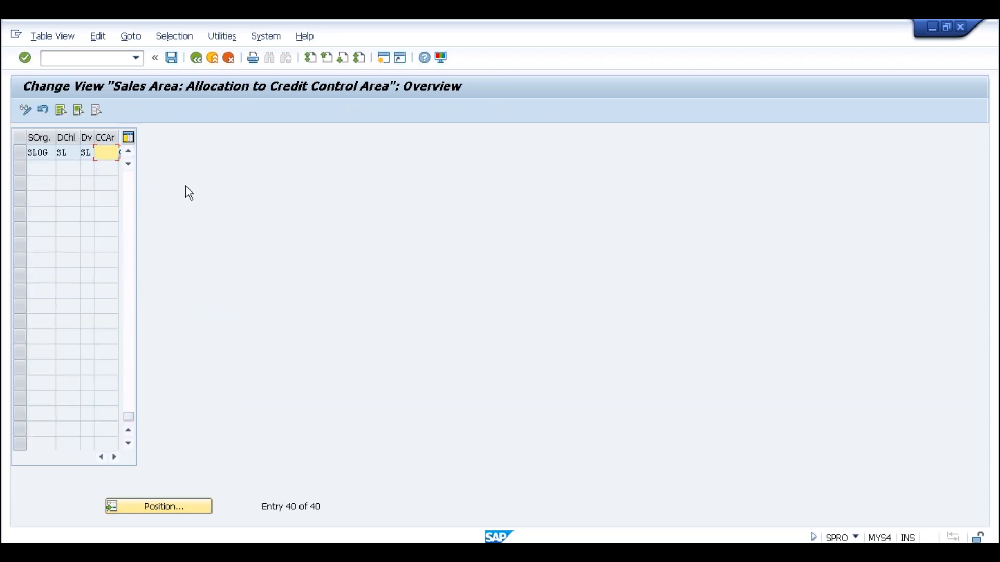
pyautogui.write('slog')
pyautogui.press('Return')
pyautogui.click(171, 58)
pyautogui.click(215, 264)
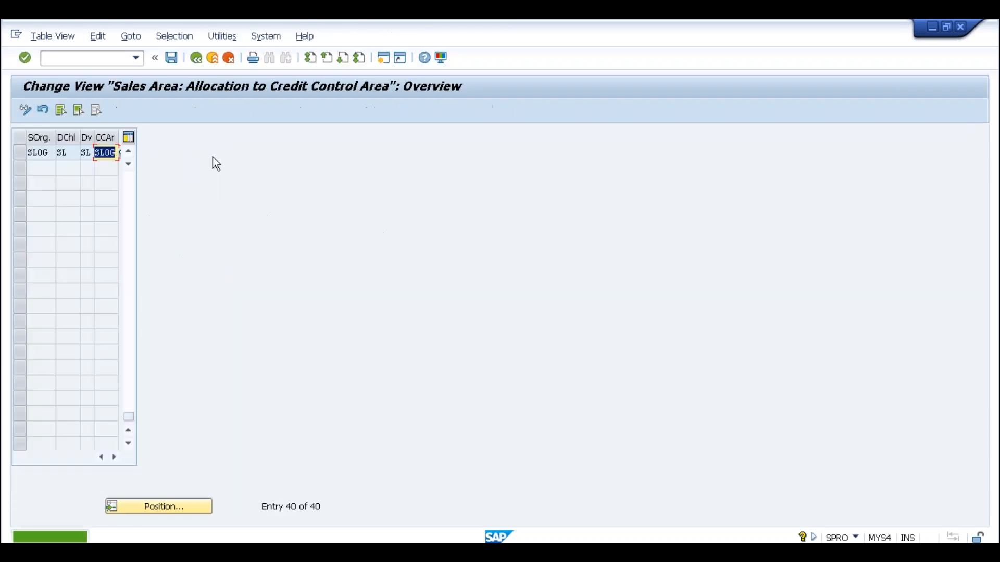
pyautogui.click(199, 62)
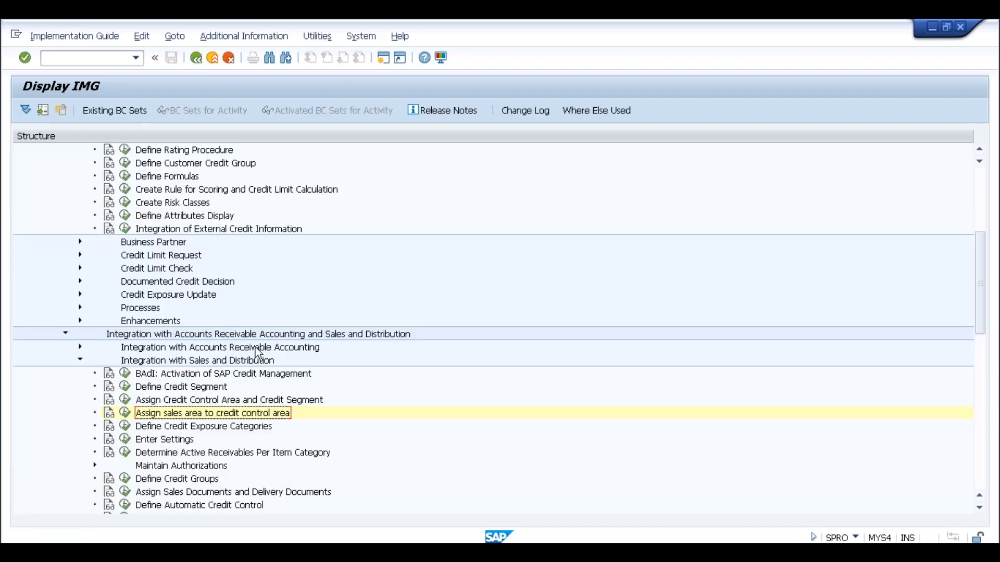
# Open the item category credit check settings, jump to TAN, and confirm Credit Active is ticked.
pyautogui.scroll(-2, 260, 432)
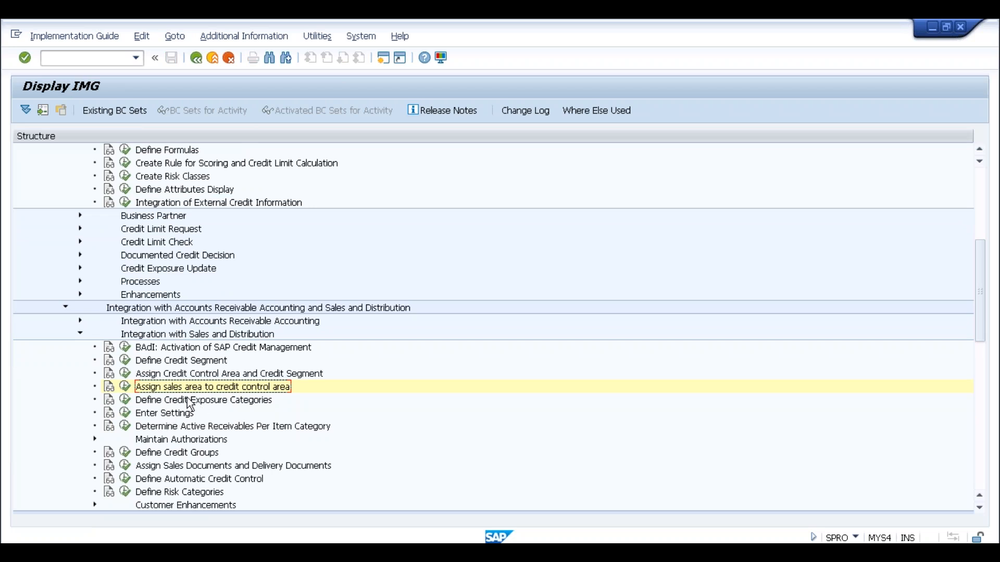
pyautogui.click(160, 430)
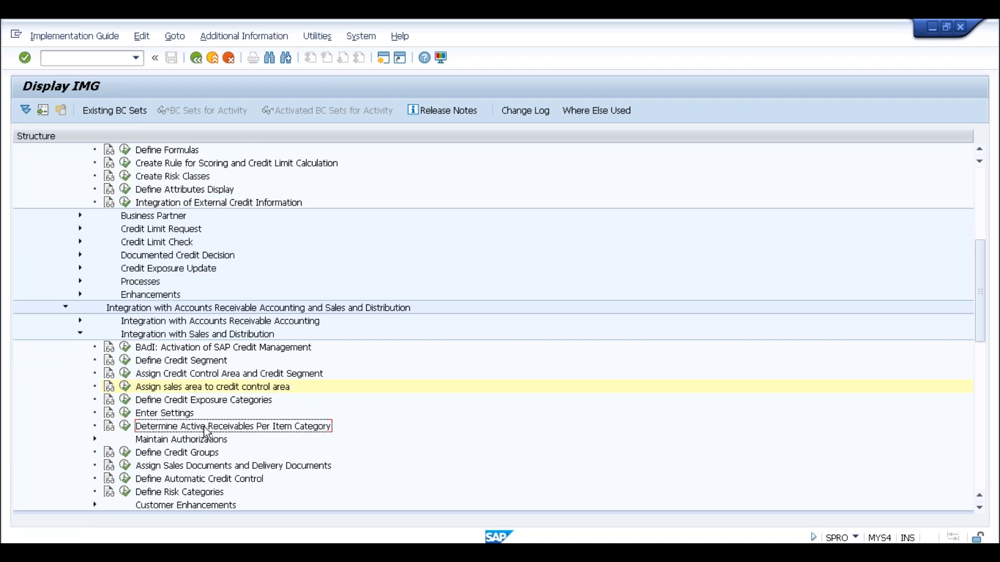
pyautogui.click(125, 426)
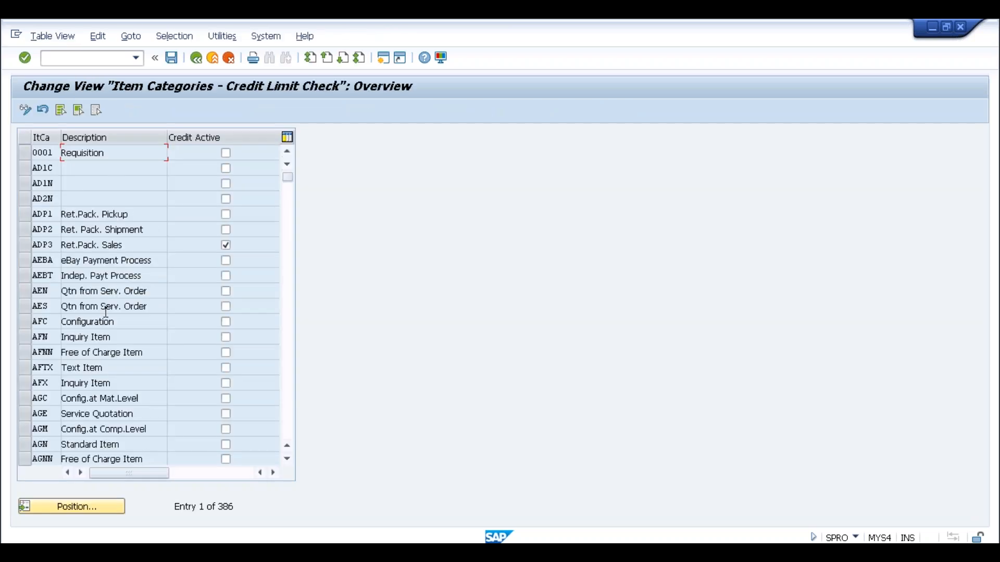
pyautogui.click(73, 506)
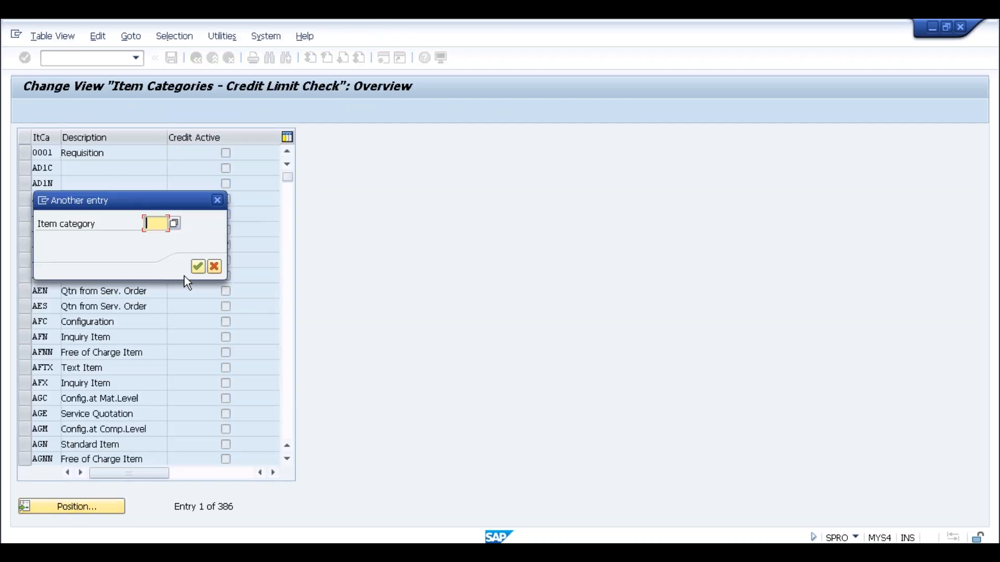
pyautogui.write('TAN')
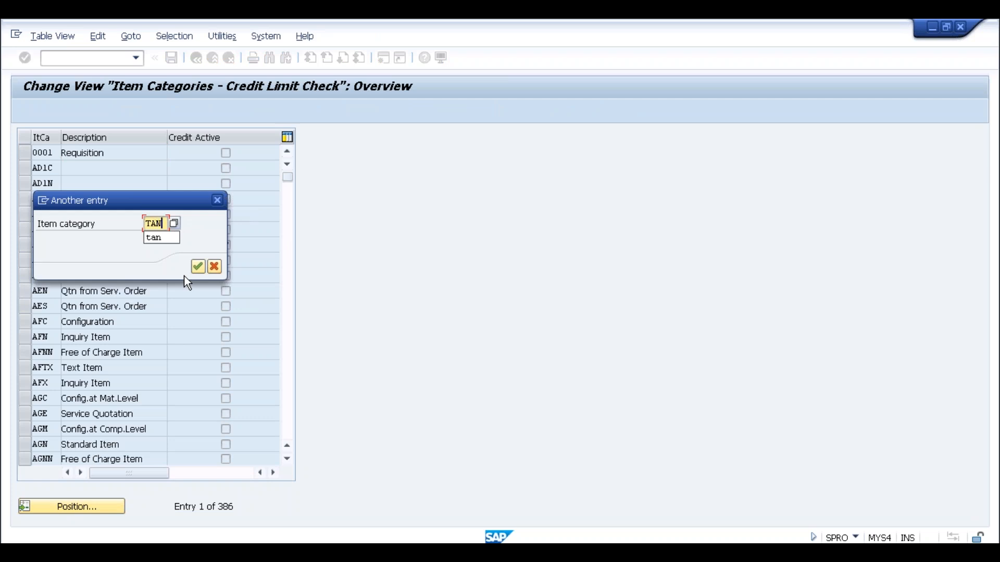
pyautogui.press('Return')
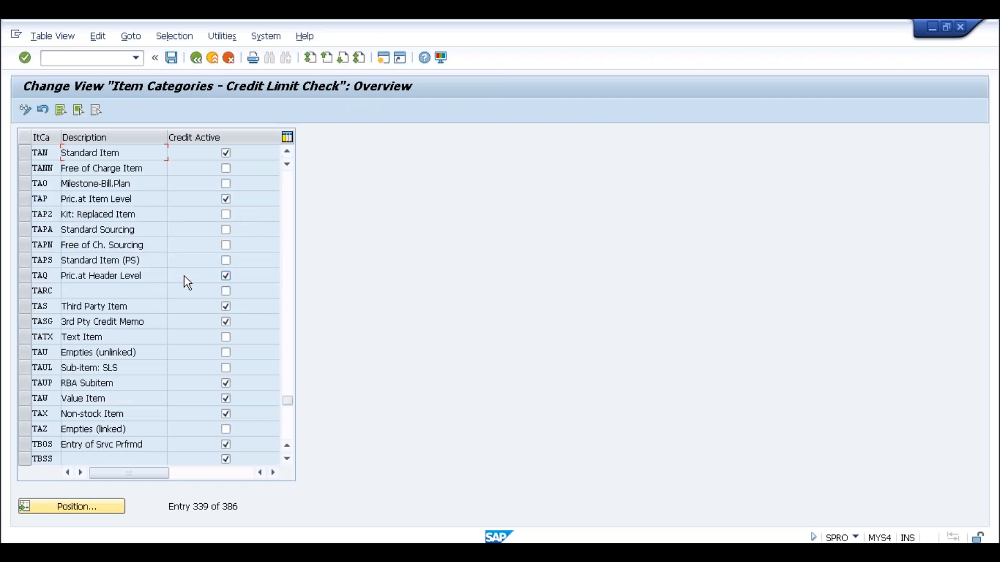
pyautogui.click(55, 153)
pyautogui.click(203, 62)
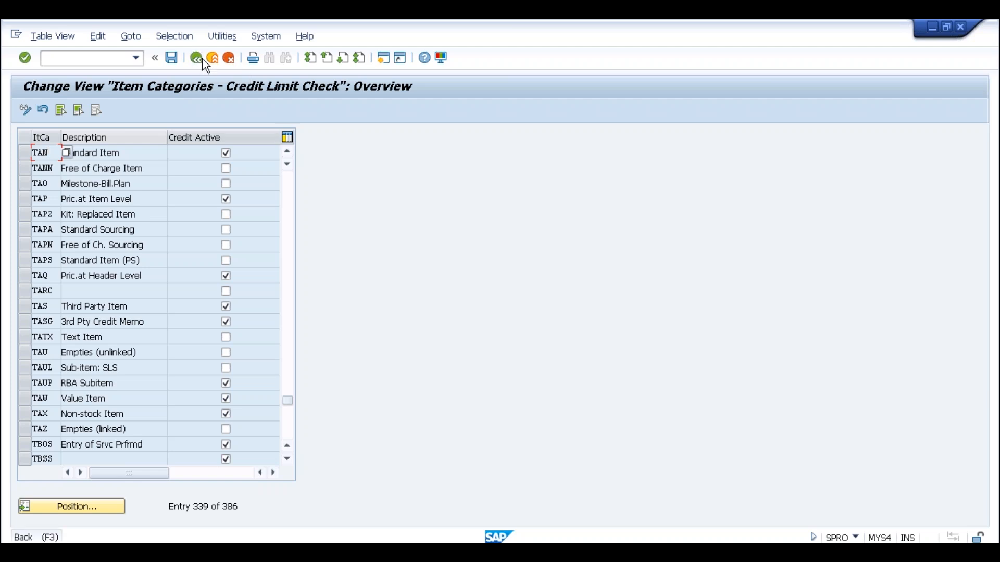
# Review credit groups 01, 02 and 03, then run Assign Sales Documents and Delivery Documents.
pyautogui.click(127, 454)
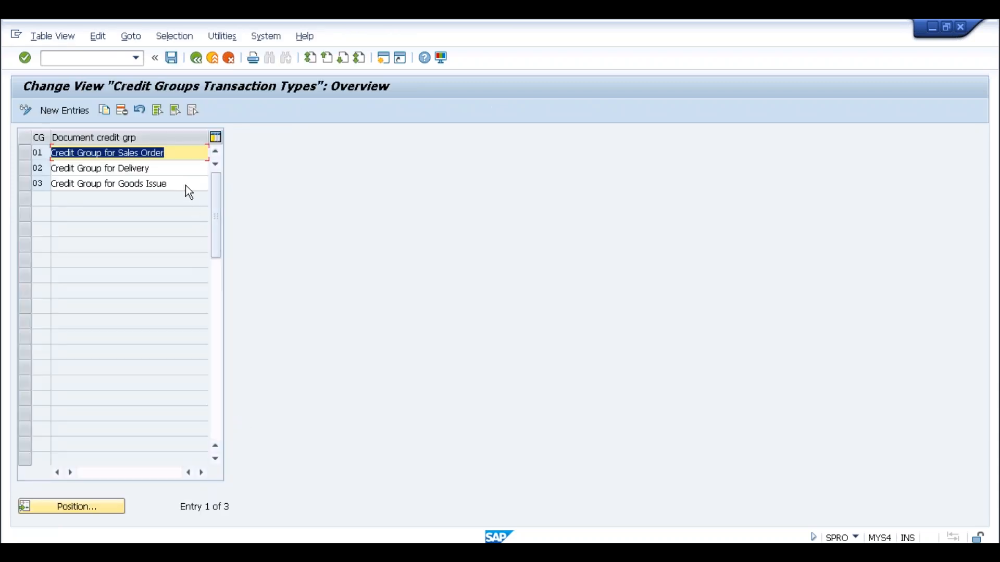
pyautogui.click(177, 152)
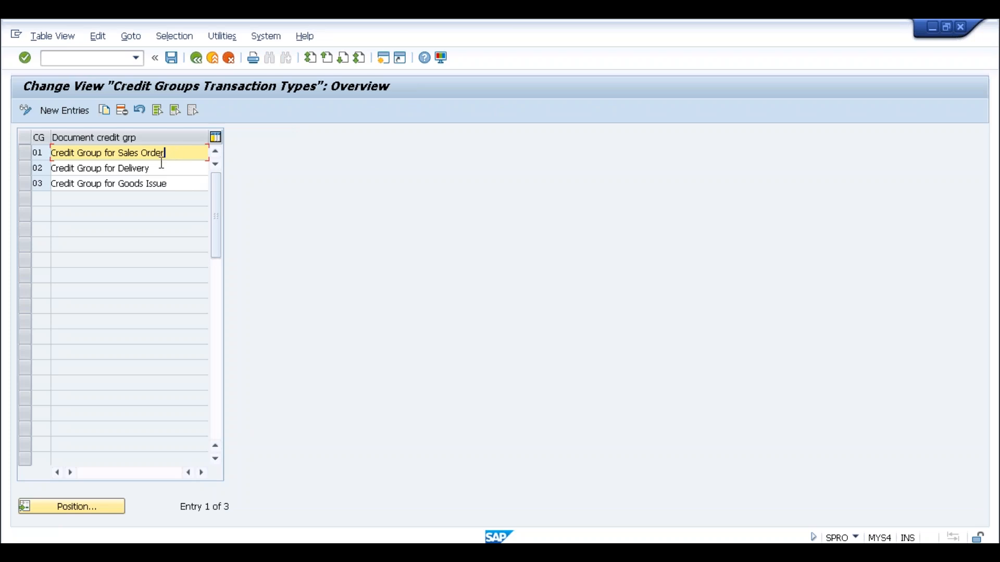
pyautogui.click(161, 165)
pyautogui.click(174, 182)
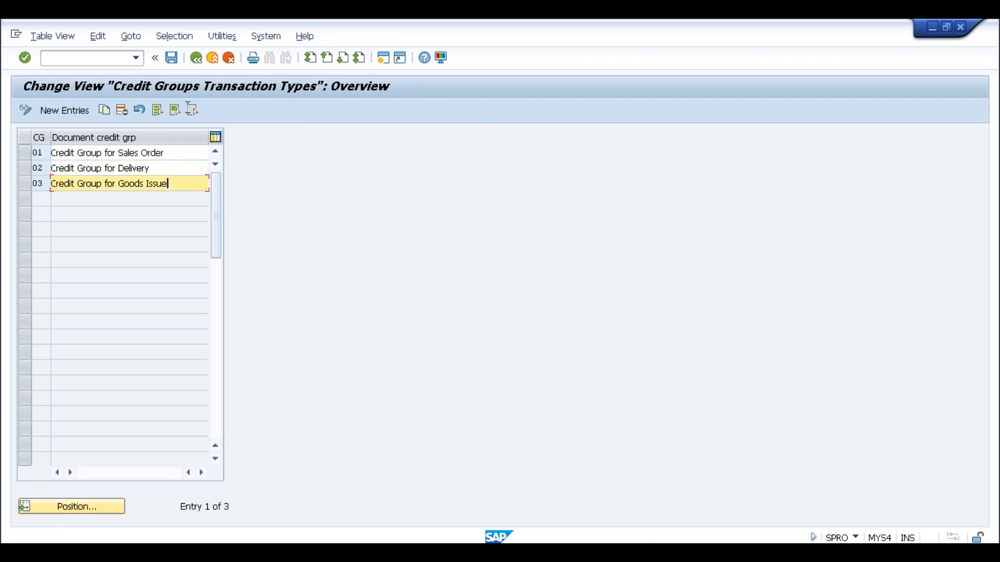
pyautogui.click(195, 63)
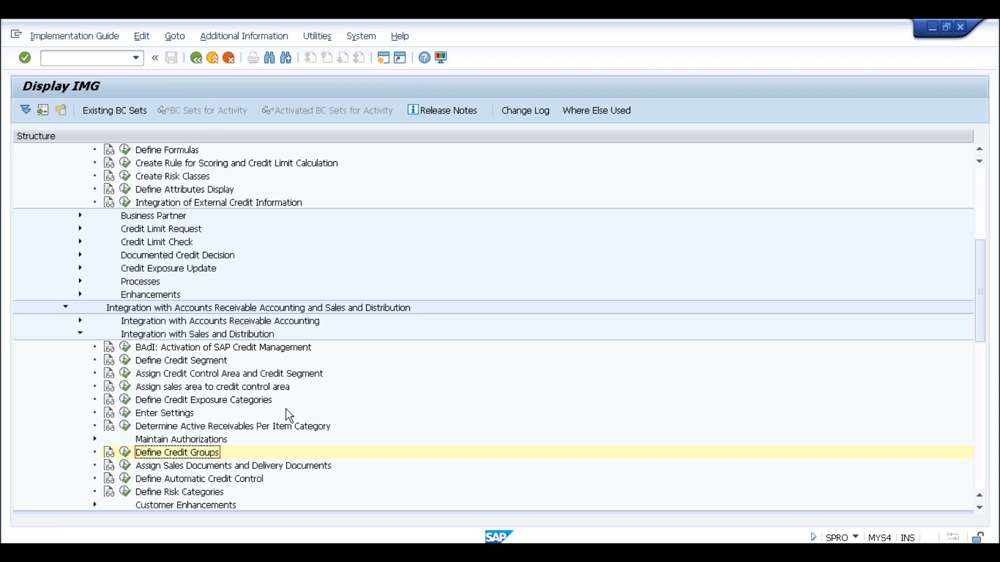
pyautogui.scroll(-3, 277, 436)
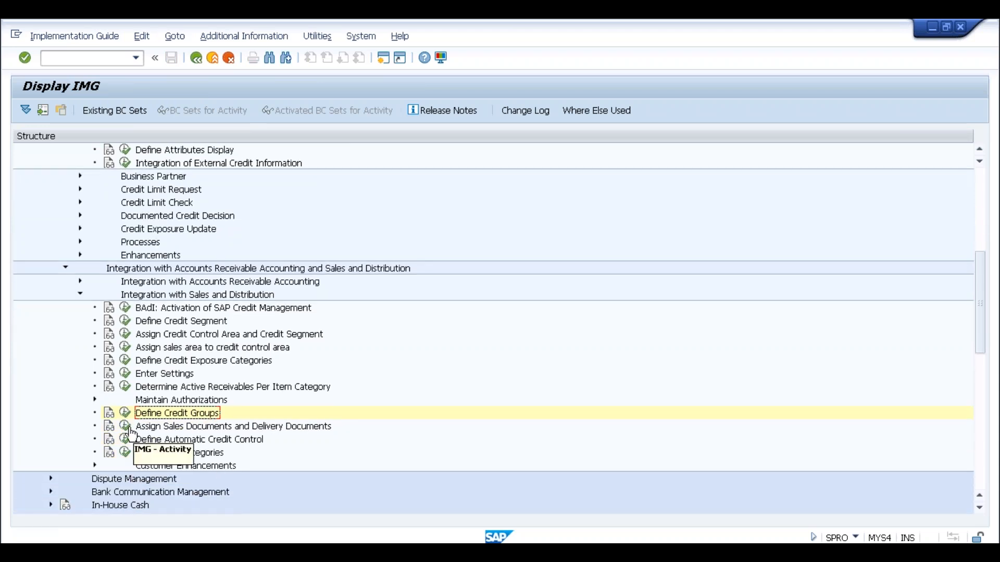
pyautogui.click(125, 426)
# Open credit limit check for order types and jump to order type OR.
pyautogui.doubleClick(190, 191)
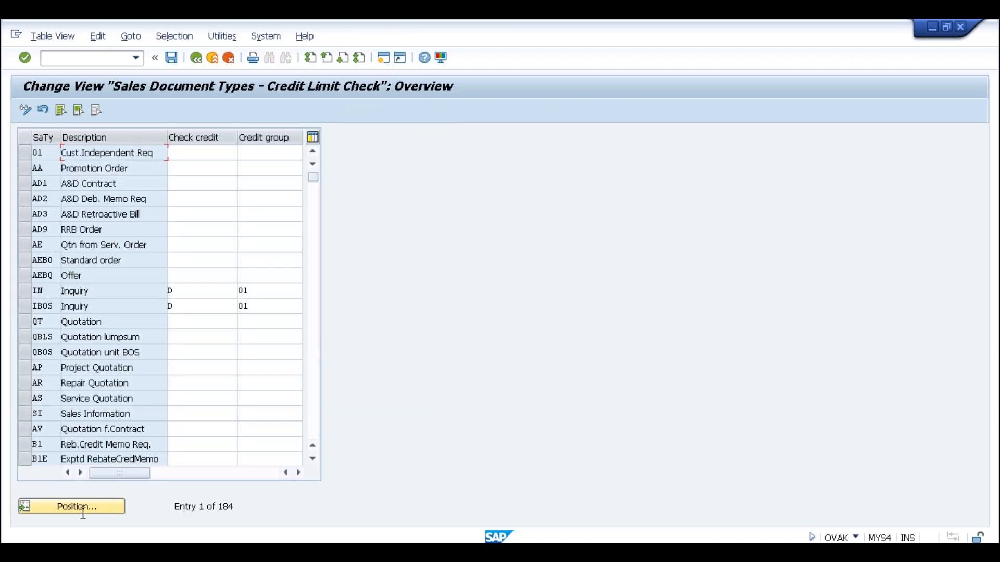
pyautogui.click(80, 509)
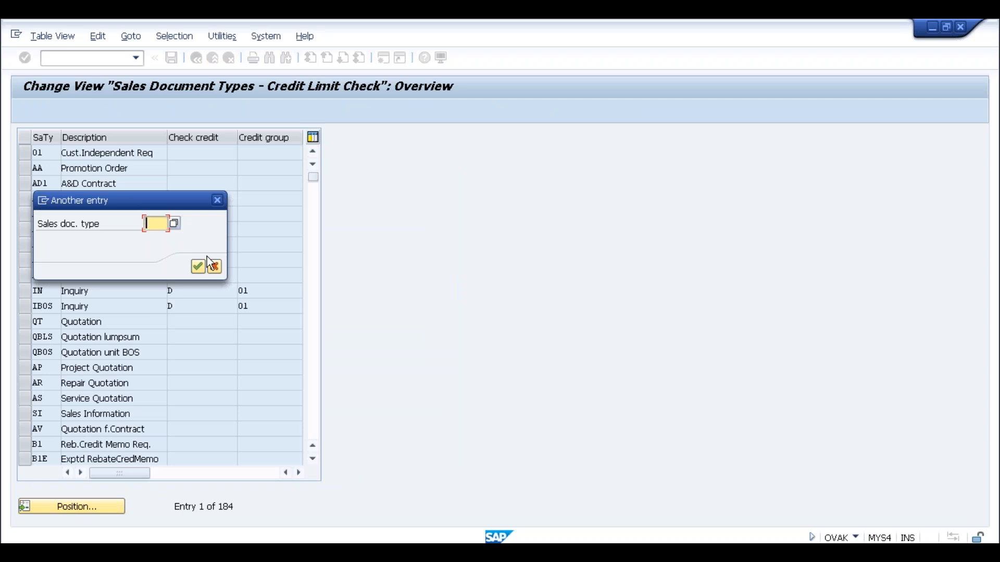
pyautogui.write('OR')
pyautogui.press('Return')
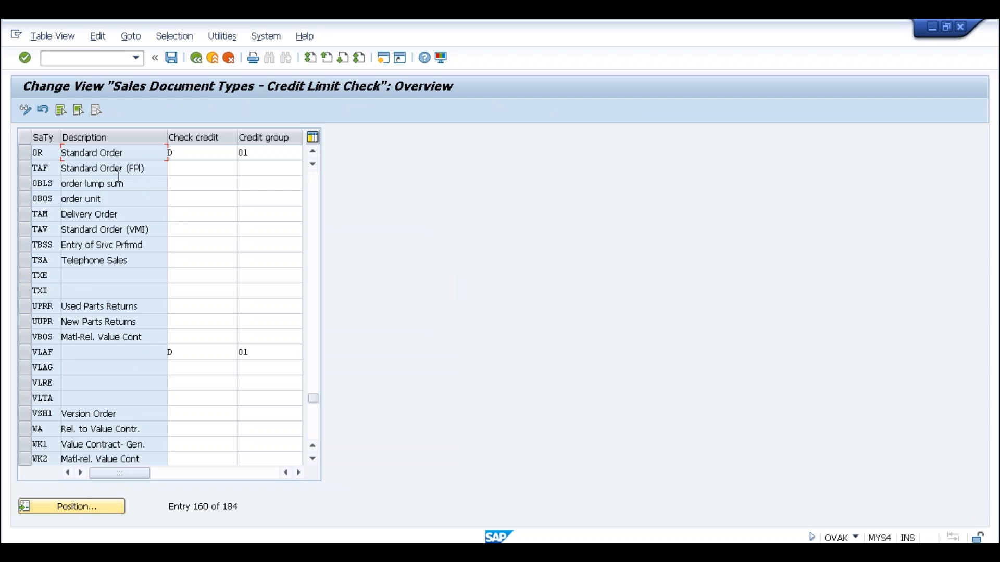
# Give order type OR credit check D and credit group 01, then switch to the FD32 window.
pyautogui.click(50, 156)
pyautogui.click(189, 153)
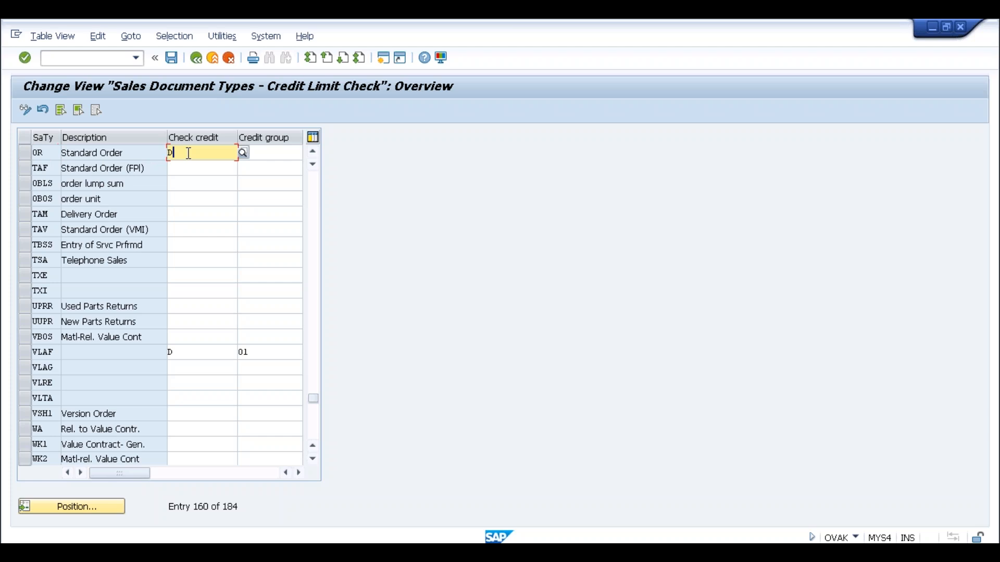
pyautogui.click(264, 150)
pyautogui.write('01')
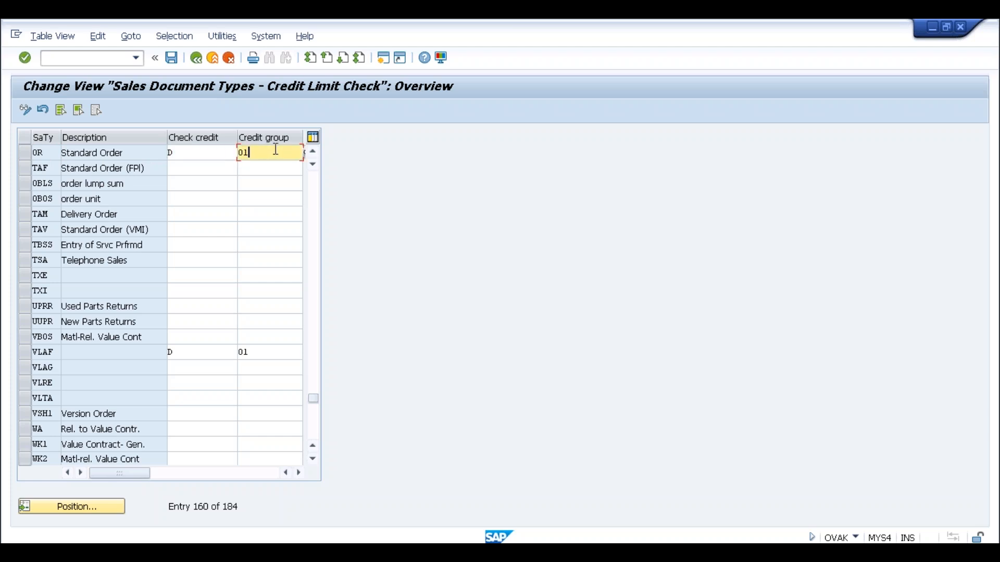
pyautogui.click(305, 154)
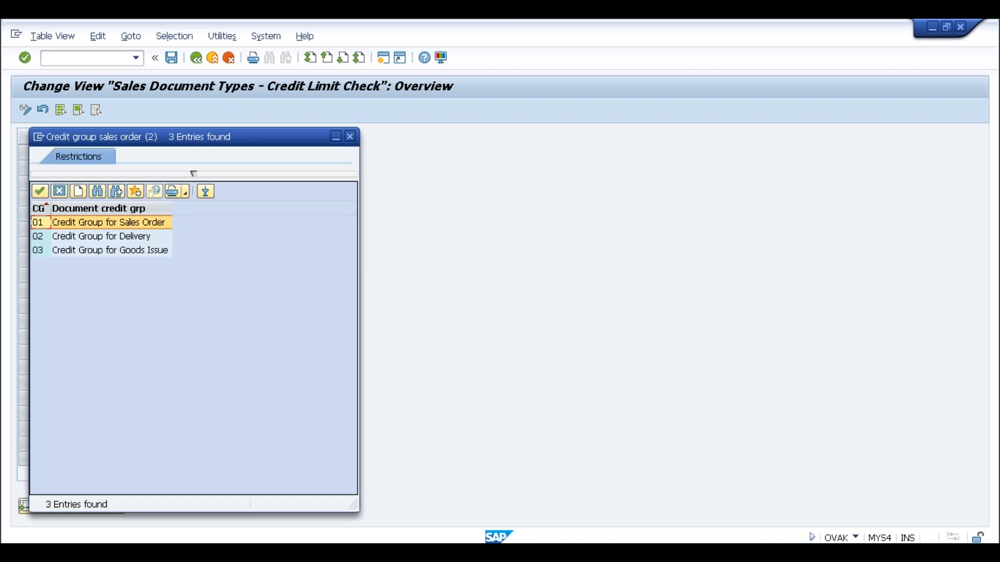
pyautogui.click(350, 136)
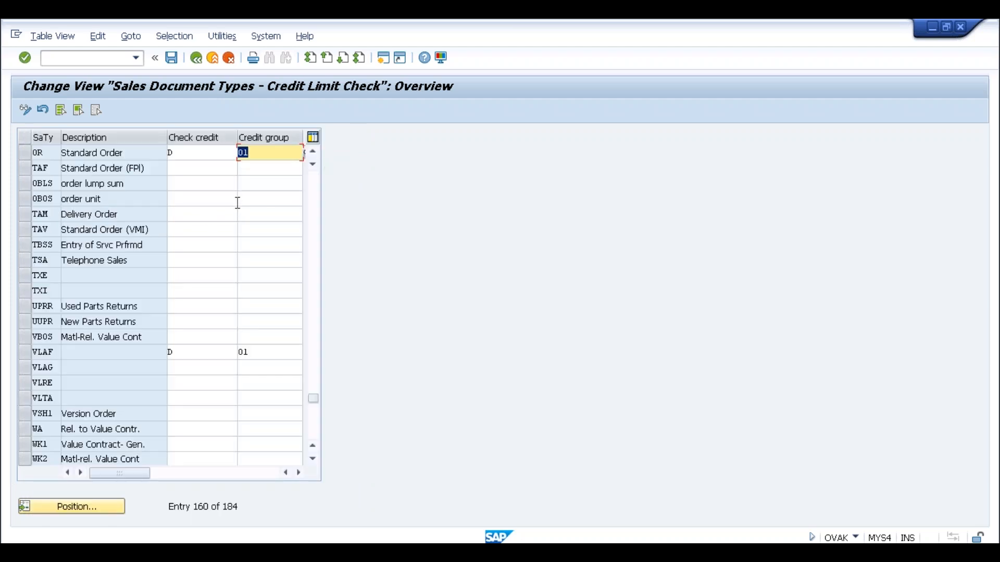
pyautogui.click(196, 152)
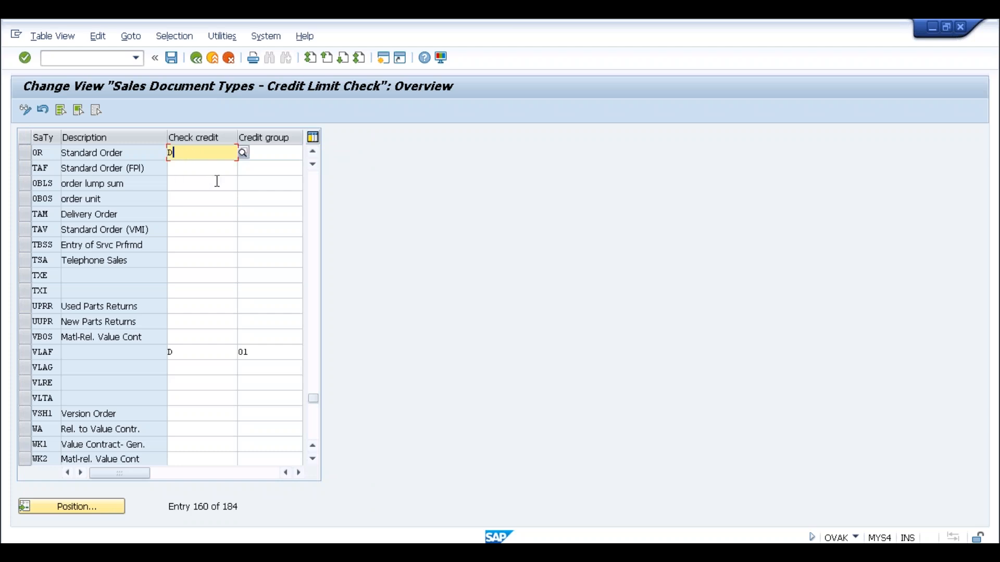
pyautogui.hotkey('alt', 'Tab')
pyautogui.hotkey('alt', 'Tab')
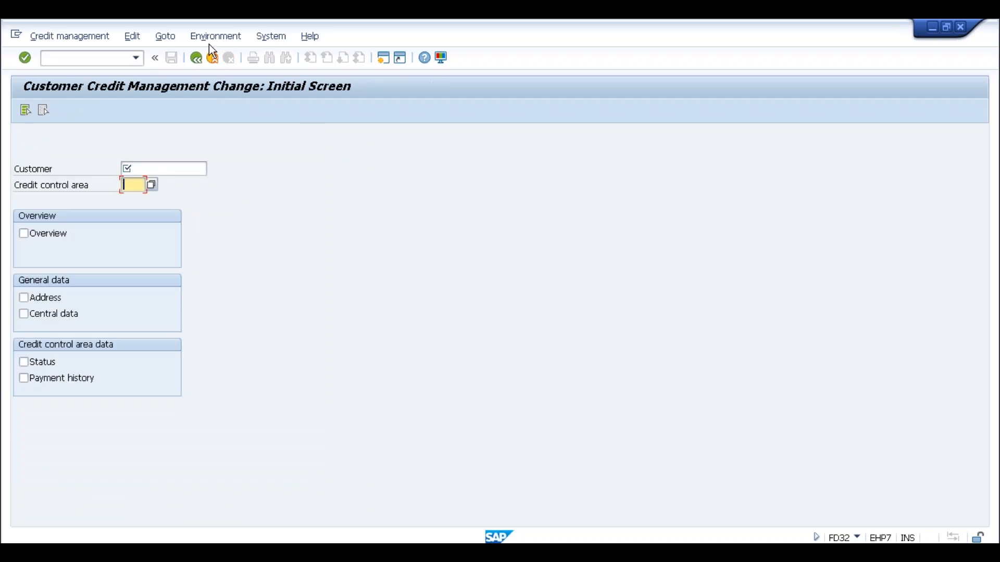
# Leave FD32, start SPRO, and open the SAP Reference IMG.
pyautogui.click(212, 58)
pyautogui.write('spro')
pyautogui.press('Return')
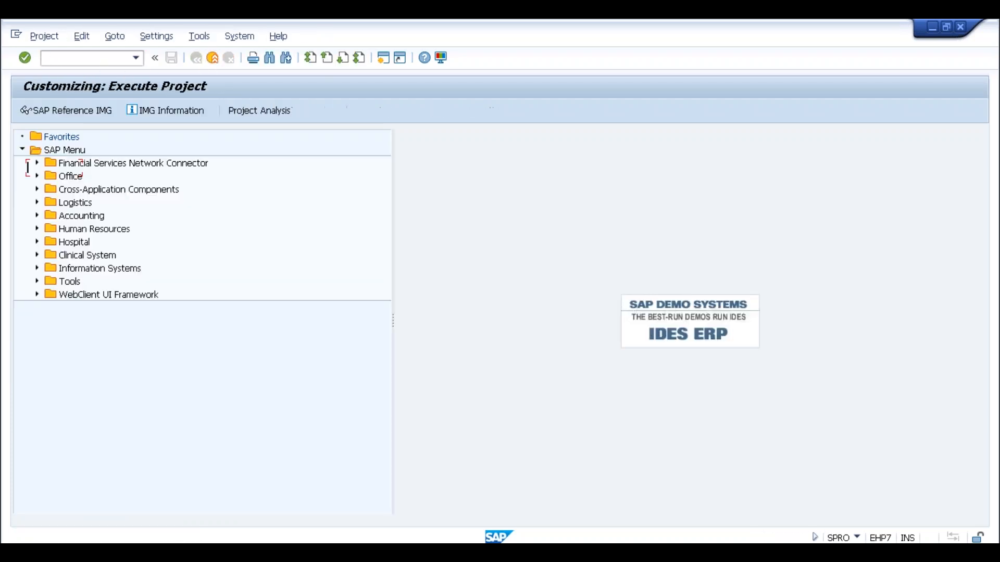
pyautogui.click(76, 111)
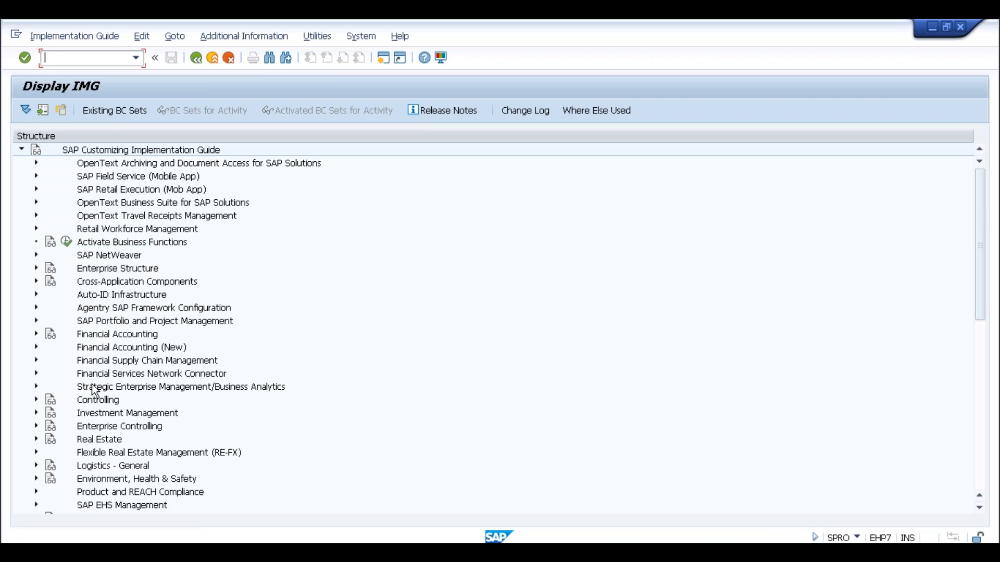
# Expand Sales and Distribution > Basic Functions > Credit Management and run the sales document assignment activity.
pyautogui.click(108, 390)
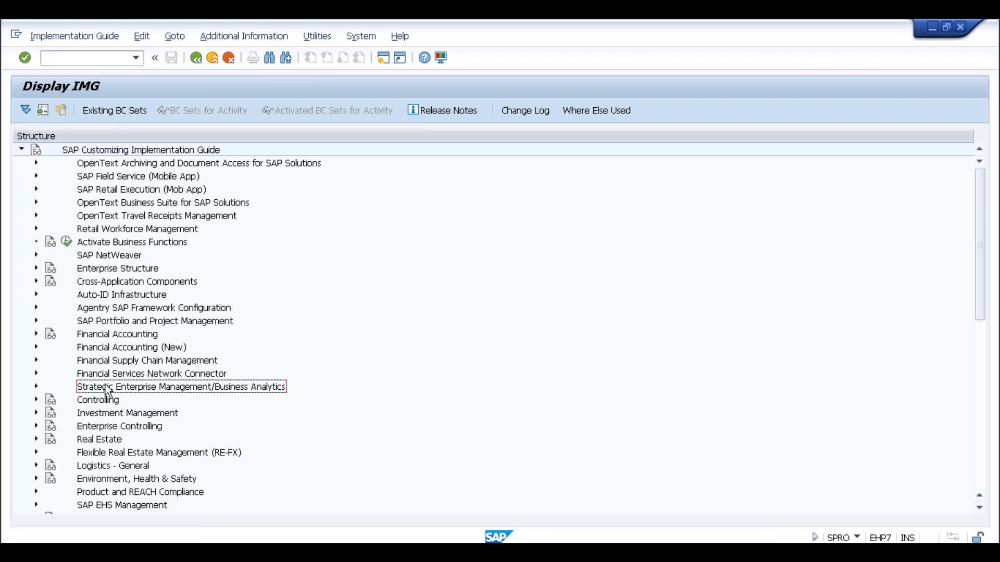
pyautogui.scroll(-2, 110, 387)
pyautogui.click(36, 466)
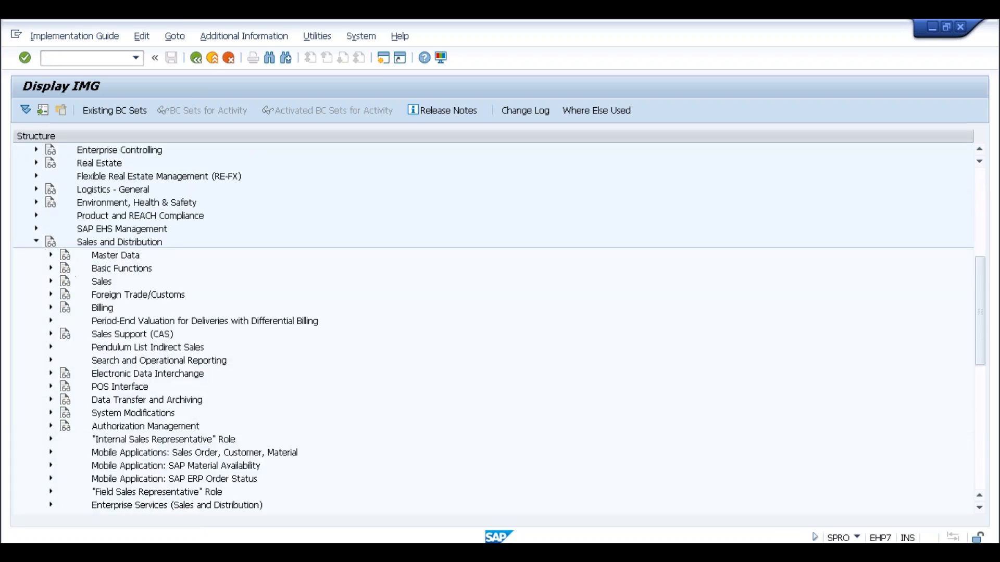
pyautogui.click(50, 268)
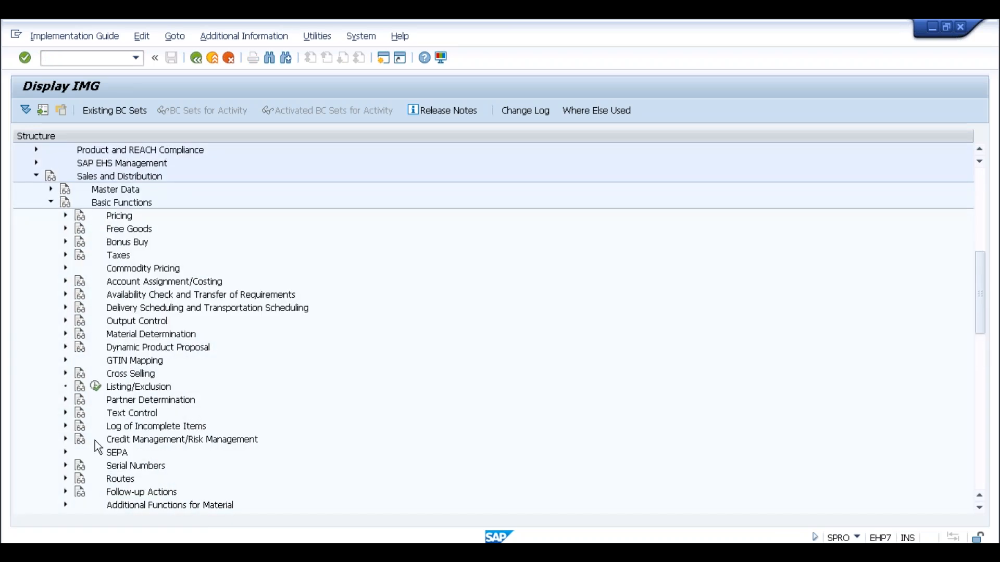
pyautogui.click(66, 439)
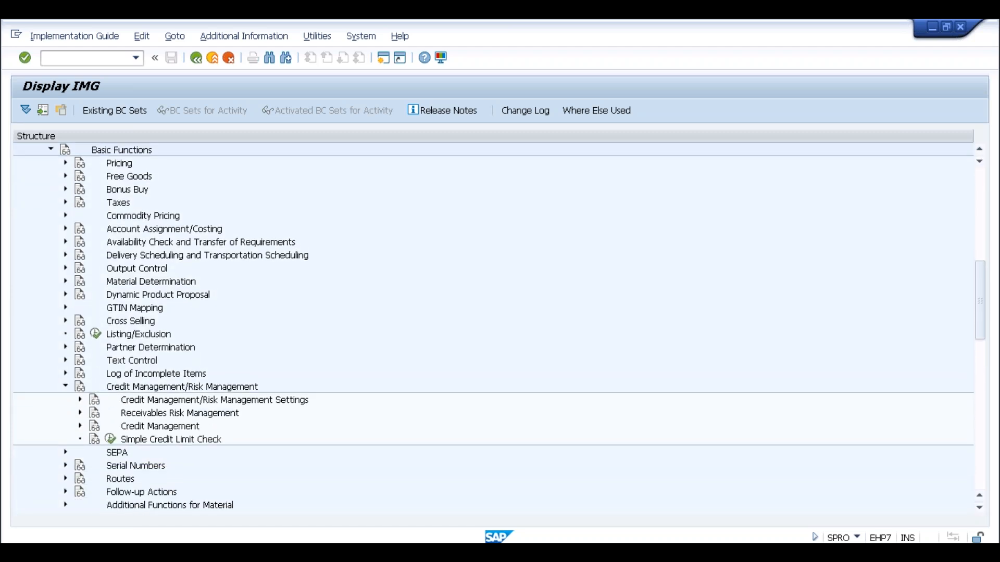
pyautogui.click(80, 426)
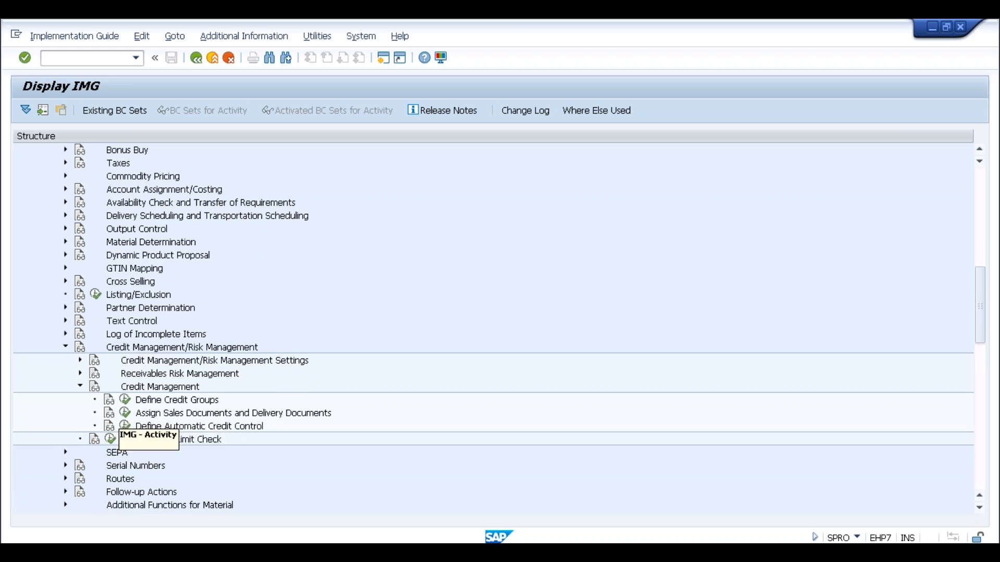
pyautogui.click(125, 413)
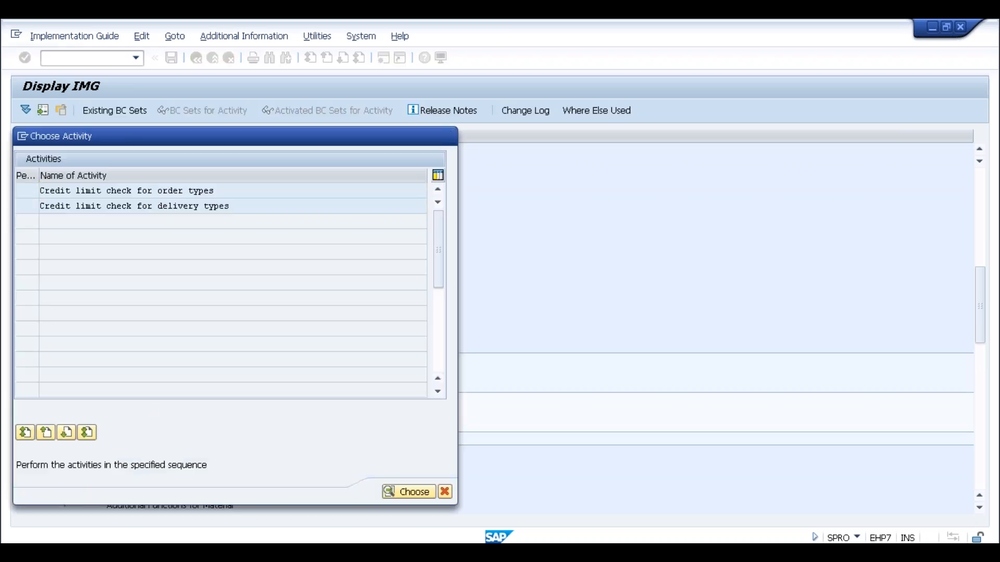
# Open the order-type credit limit check table, jump to OR, and list its Check credit values.
pyautogui.doubleClick(158, 191)
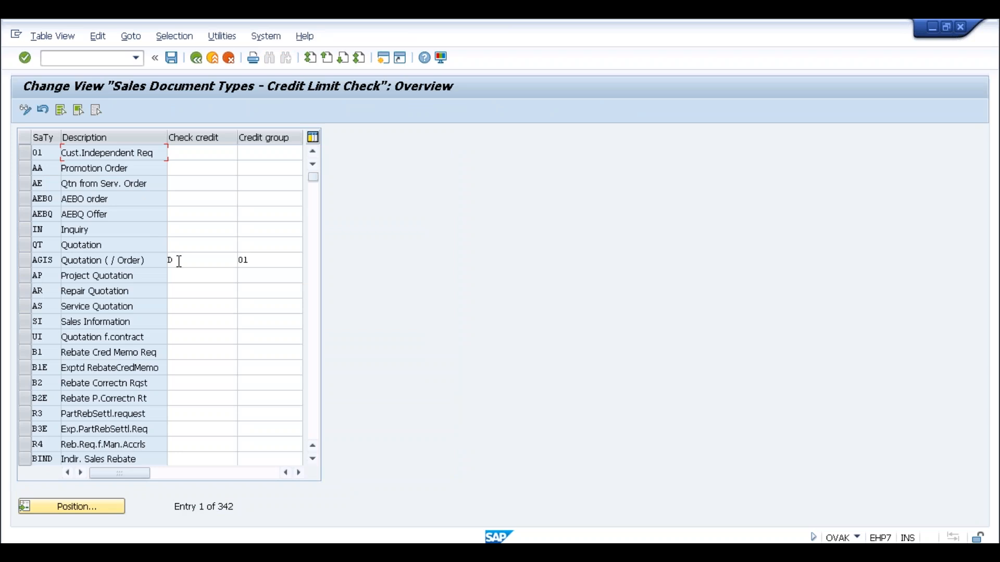
pyautogui.click(179, 261)
pyautogui.click(64, 504)
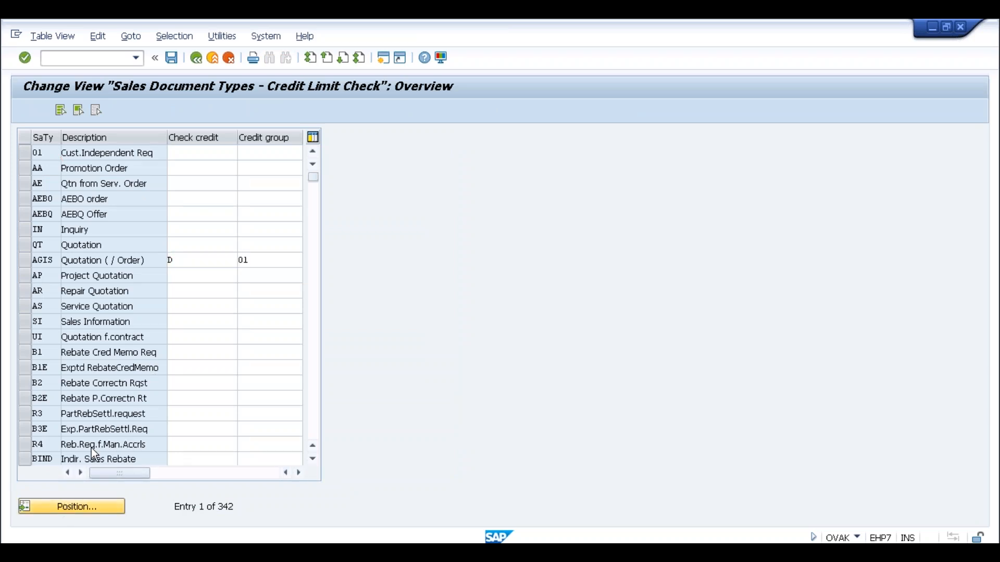
pyautogui.write('or')
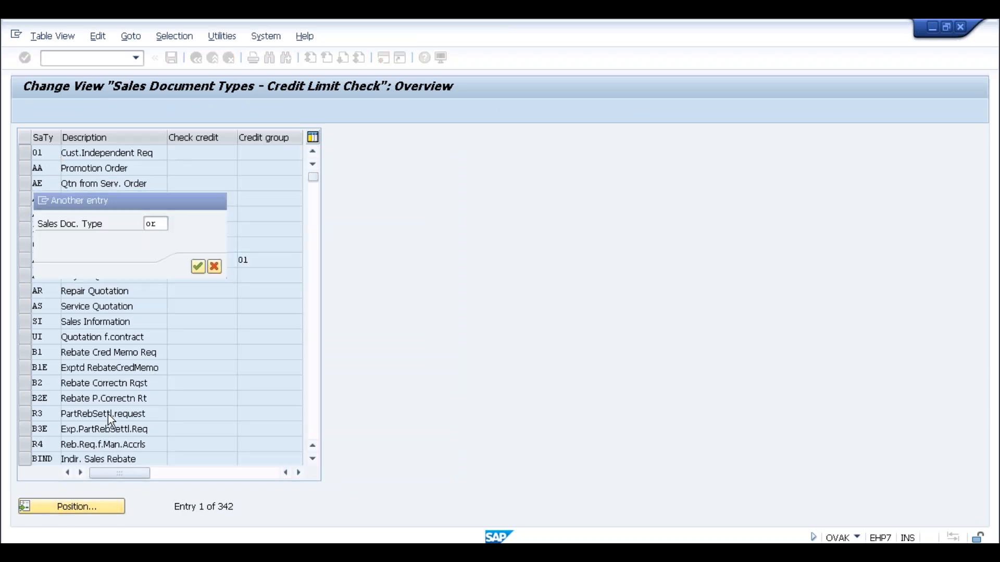
pyautogui.press('Return')
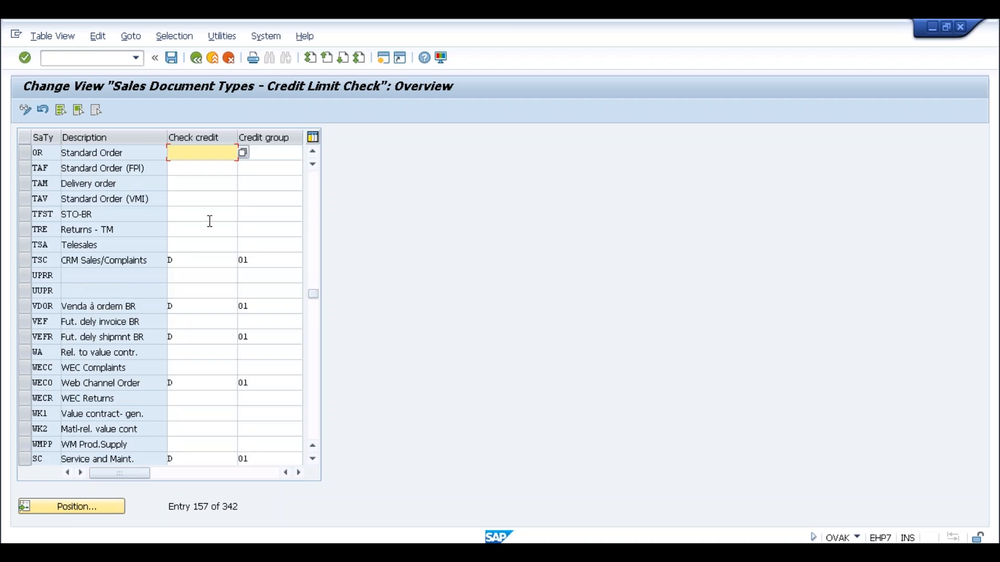
pyautogui.click(243, 152)
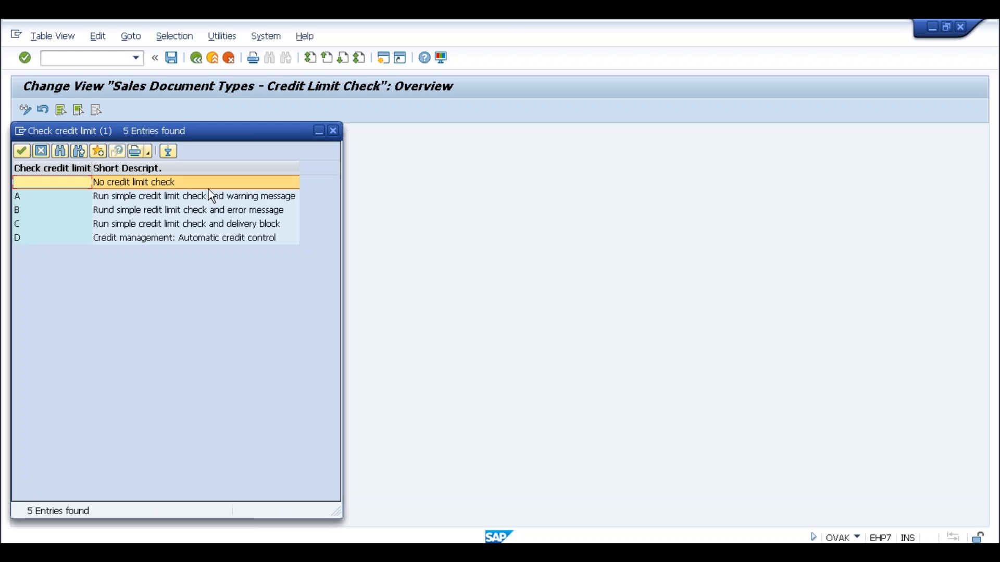
pyautogui.moveTo(211, 137); pyautogui.dragTo(540, 127)
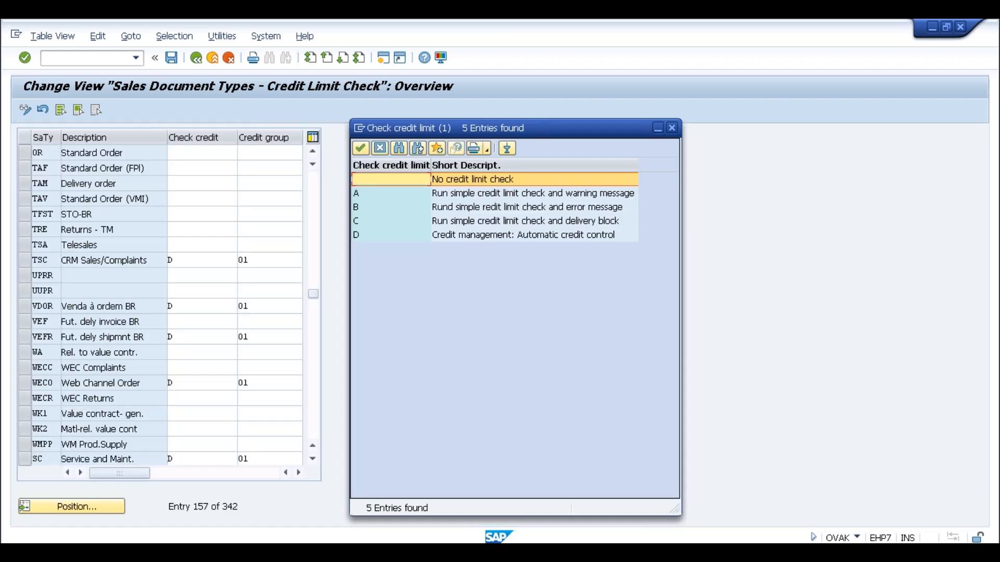
# Review credit check options A (warning), B (error), C (delivery block) and D (automatic control), close the list, then reopen it for OR.
pyautogui.click(504, 194)
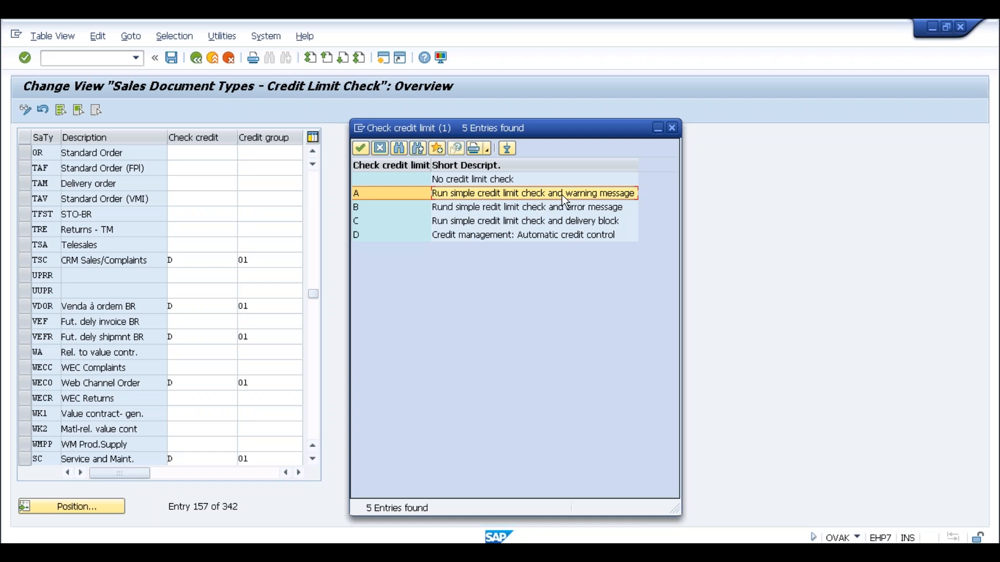
pyautogui.click(494, 208)
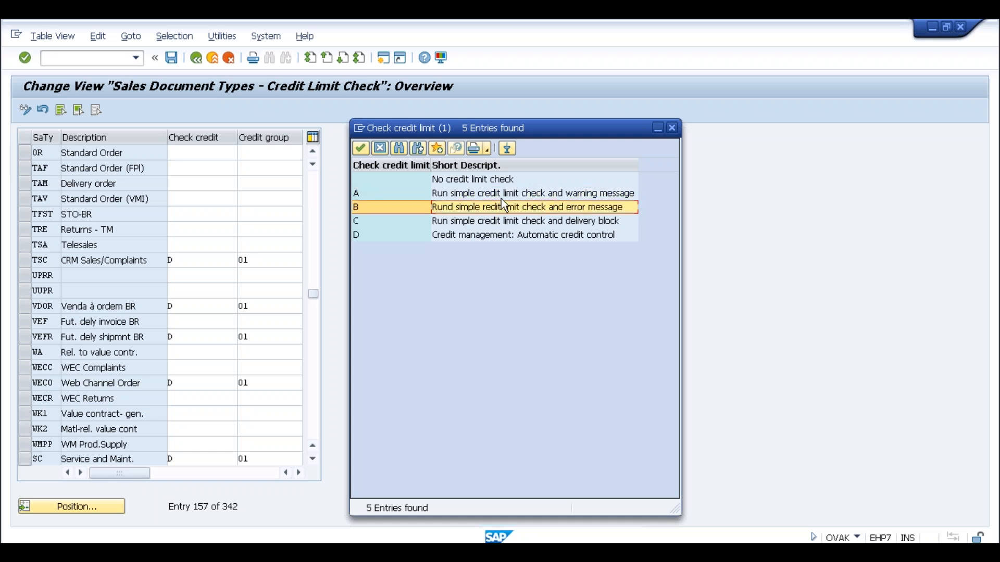
pyautogui.click(468, 199)
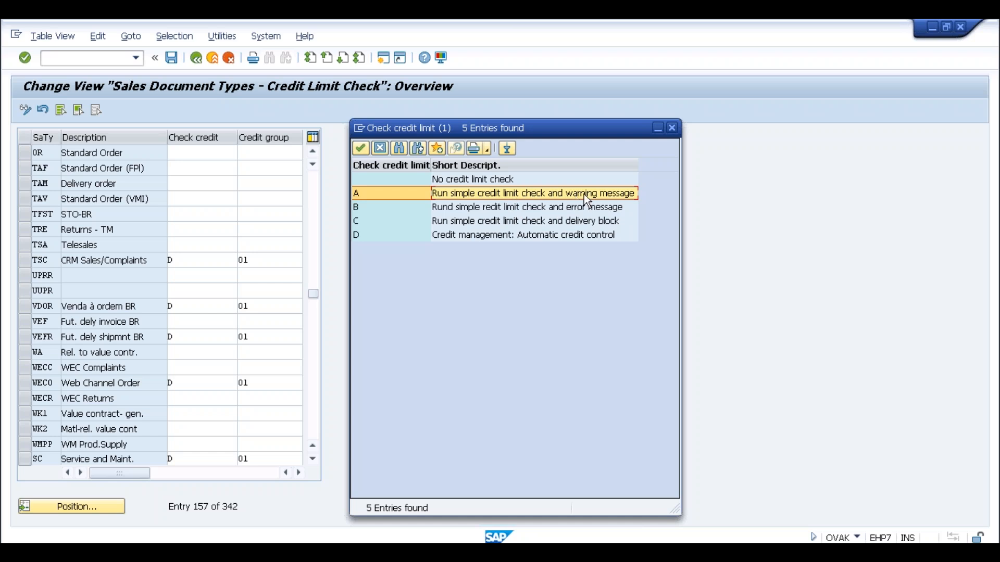
pyautogui.click(575, 208)
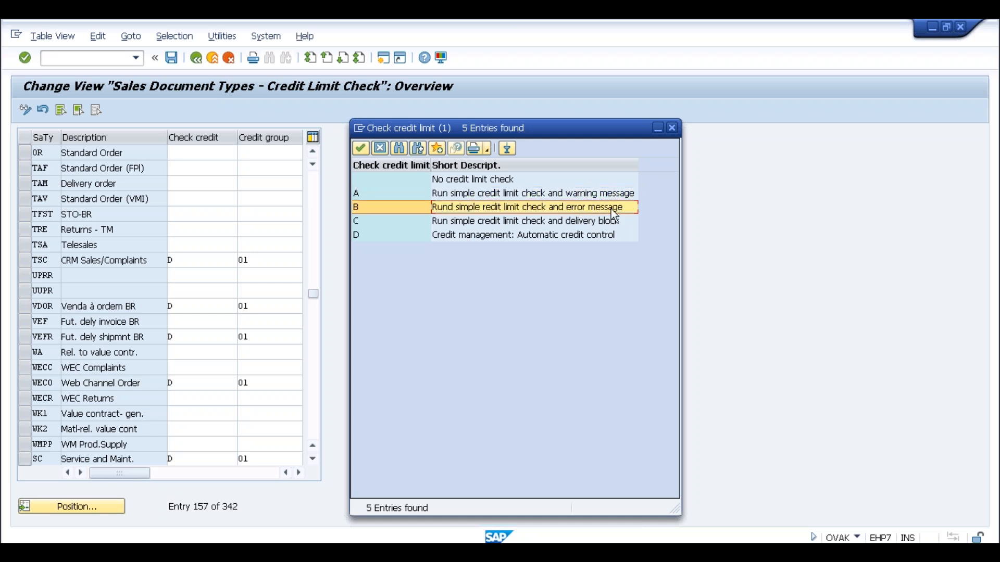
pyautogui.click(586, 224)
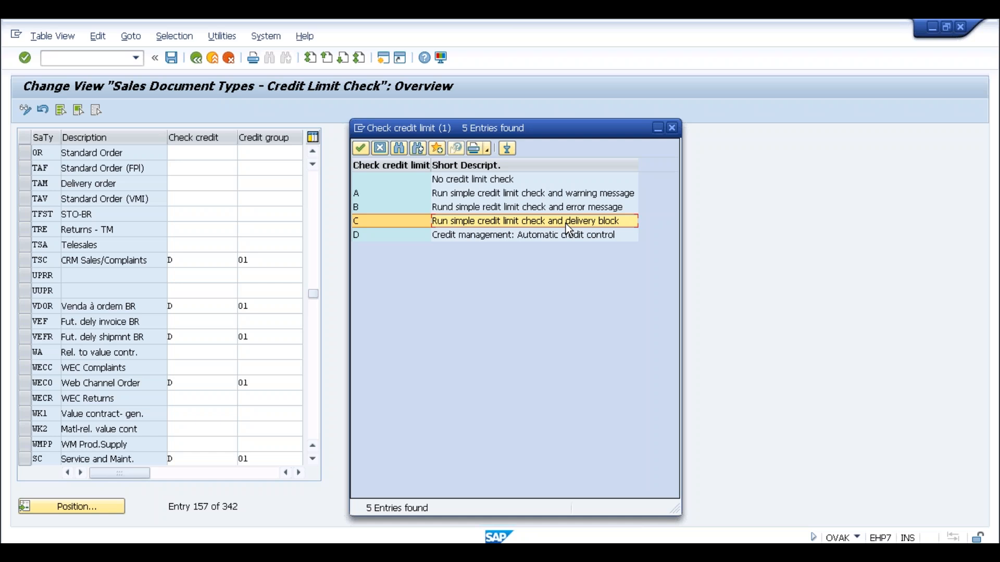
pyautogui.click(506, 239)
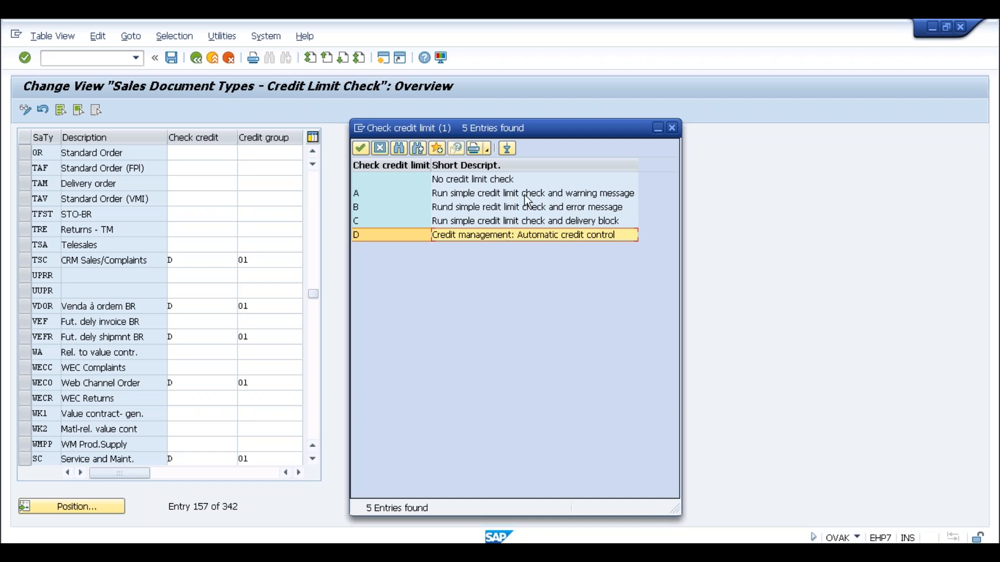
pyautogui.click(672, 128)
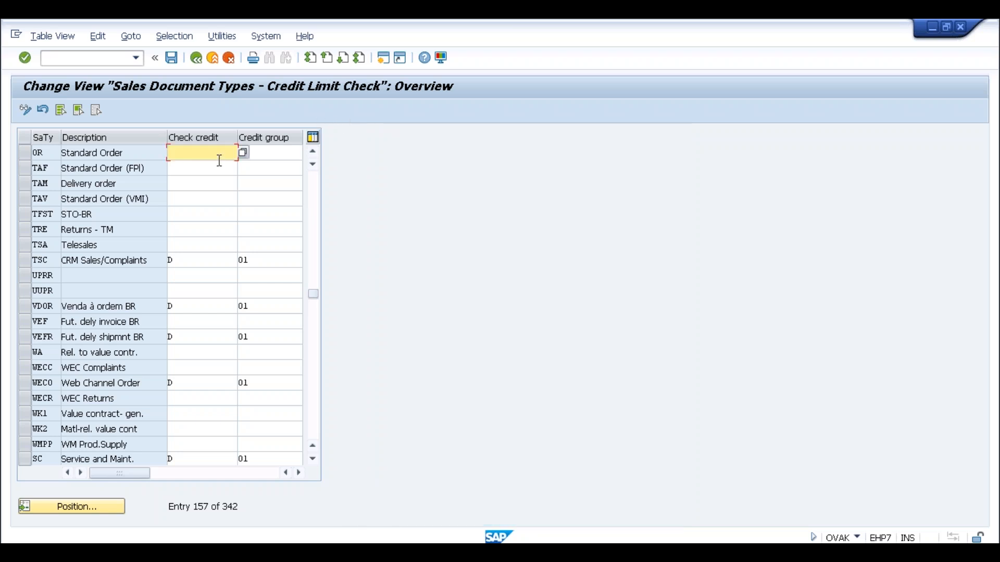
pyautogui.click(242, 153)
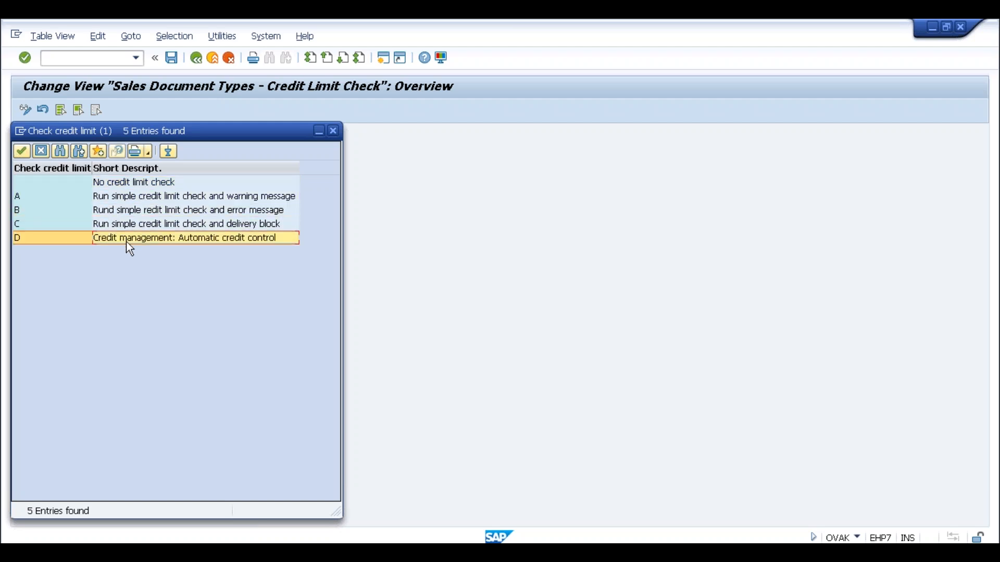
# In the other session, give order type OR credit check D and credit group 01.
pyautogui.hotkey('alt', 'Tab')
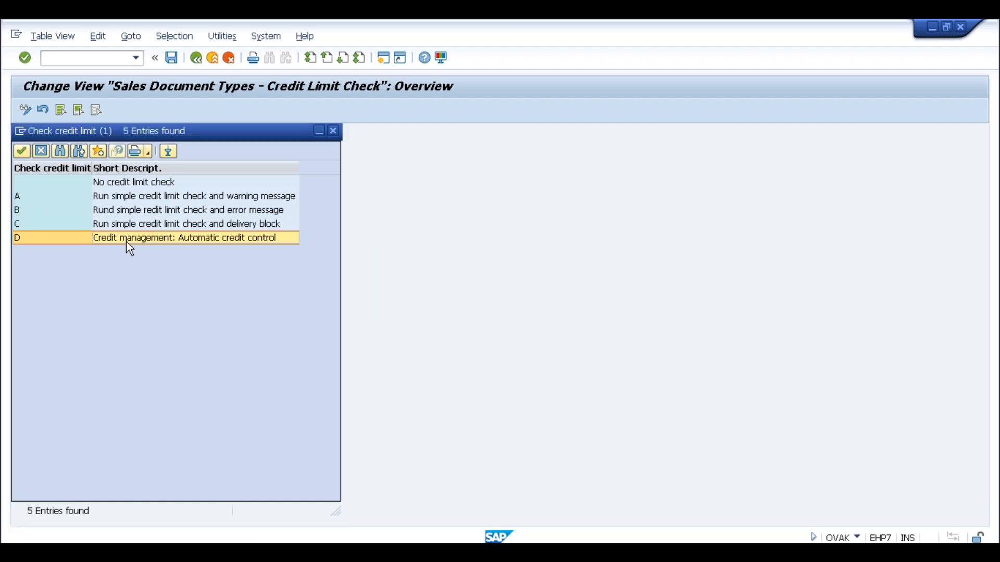
pyautogui.doubleClick(126, 241)
pyautogui.click(243, 153)
pyautogui.write('01')
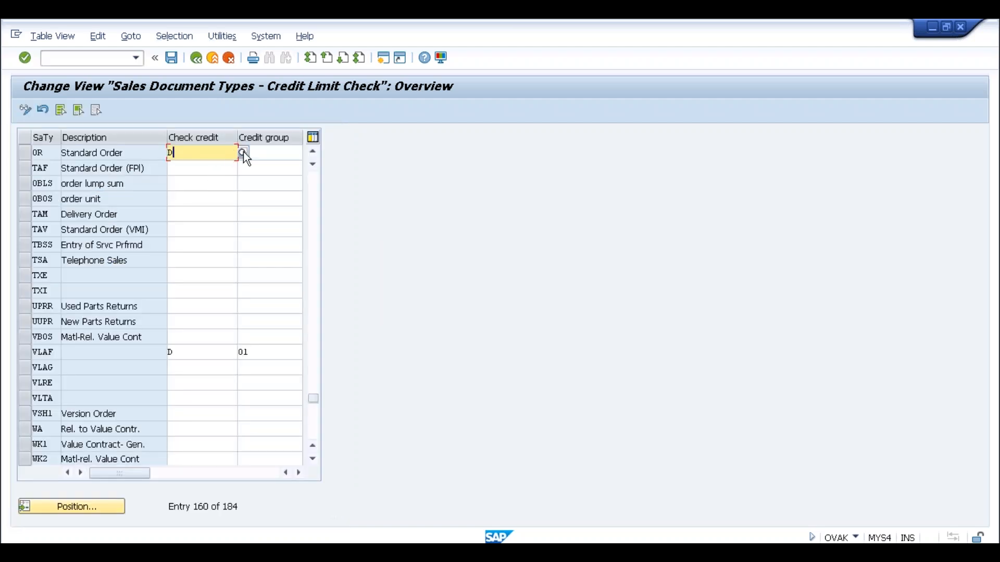
# Change OR to check A with an empty credit group and submit; the system rejects it.
pyautogui.press('F4')
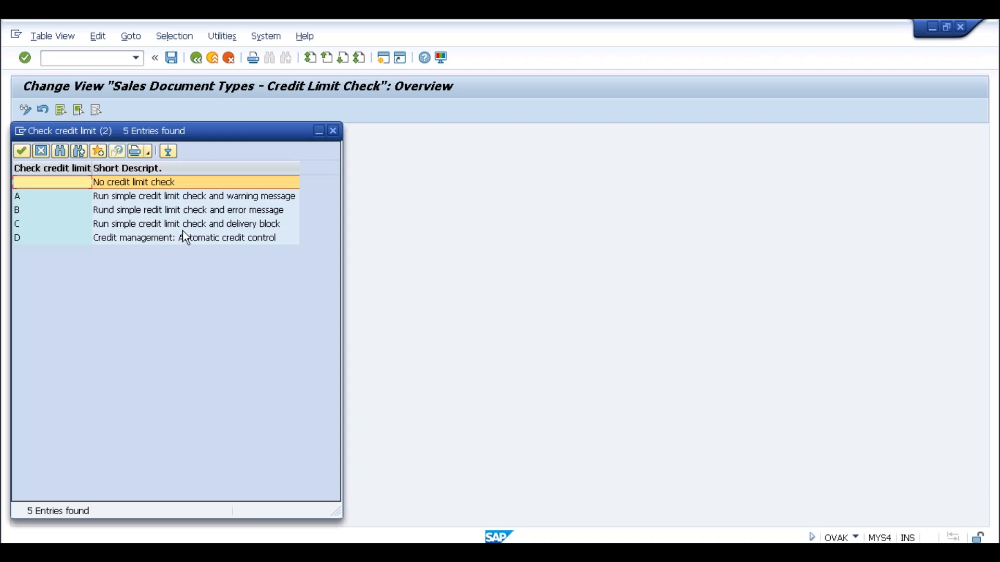
pyautogui.doubleClick(171, 199)
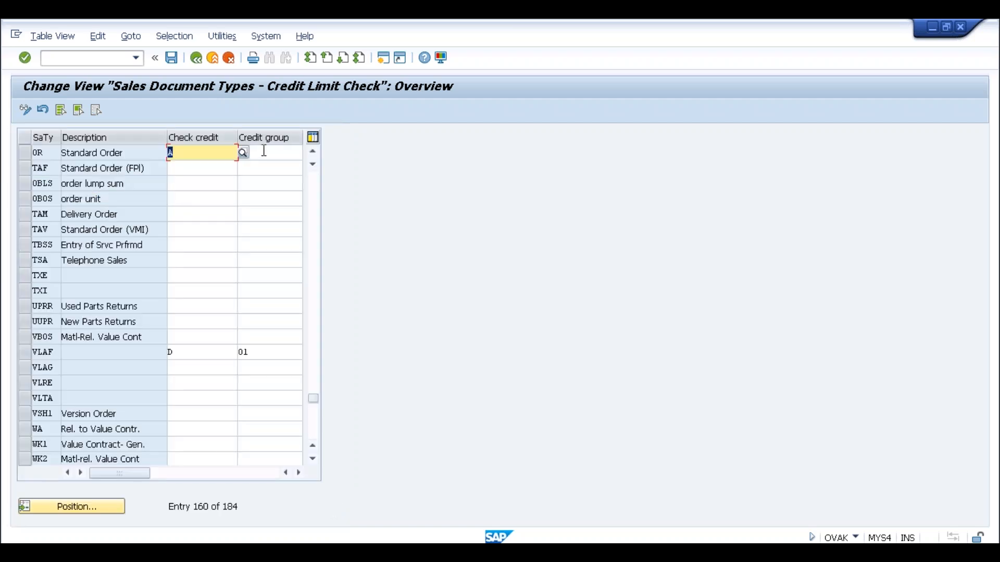
pyautogui.click(272, 153)
pyautogui.press('BackSpace')
pyautogui.press('BackSpace')
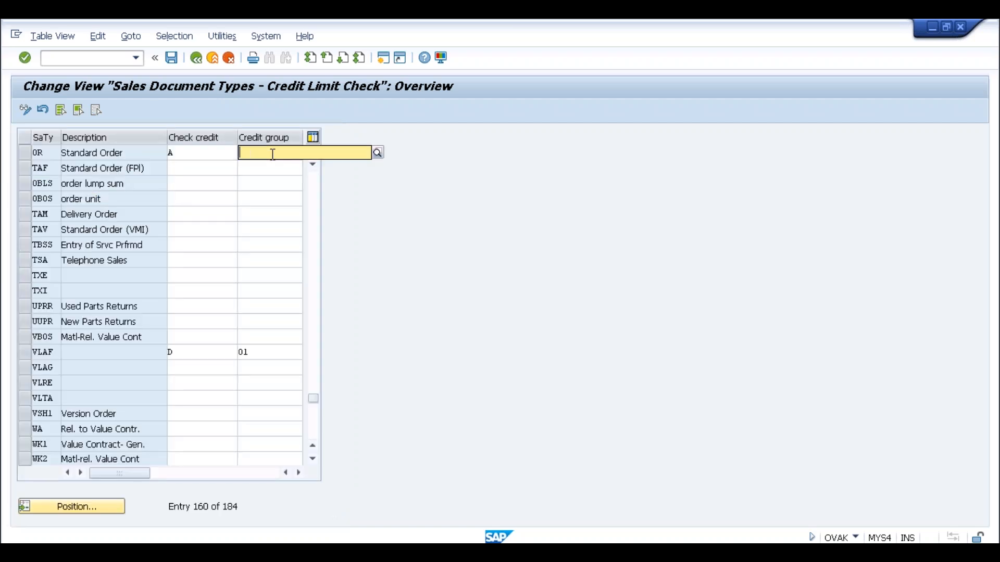
pyautogui.press('Return')
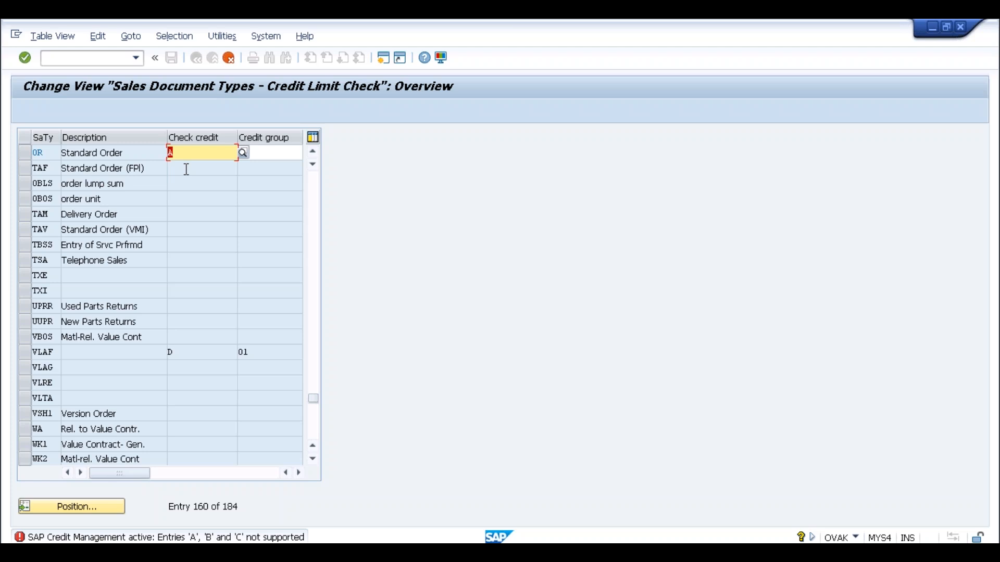
pyautogui.click(247, 155)
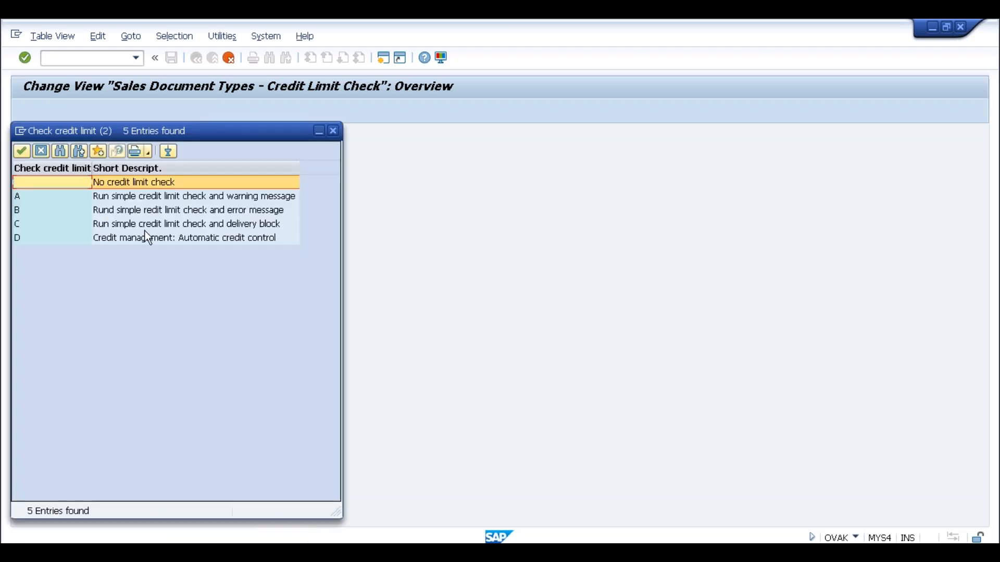
# Set OR's credit check to D and its credit group to 01.
pyautogui.doubleClick(139, 238)
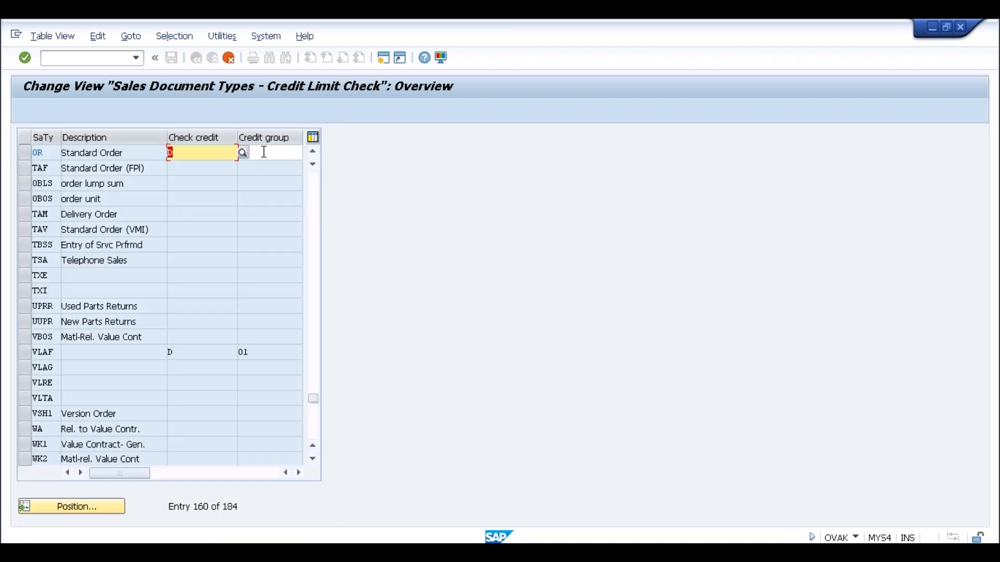
pyautogui.click(291, 152)
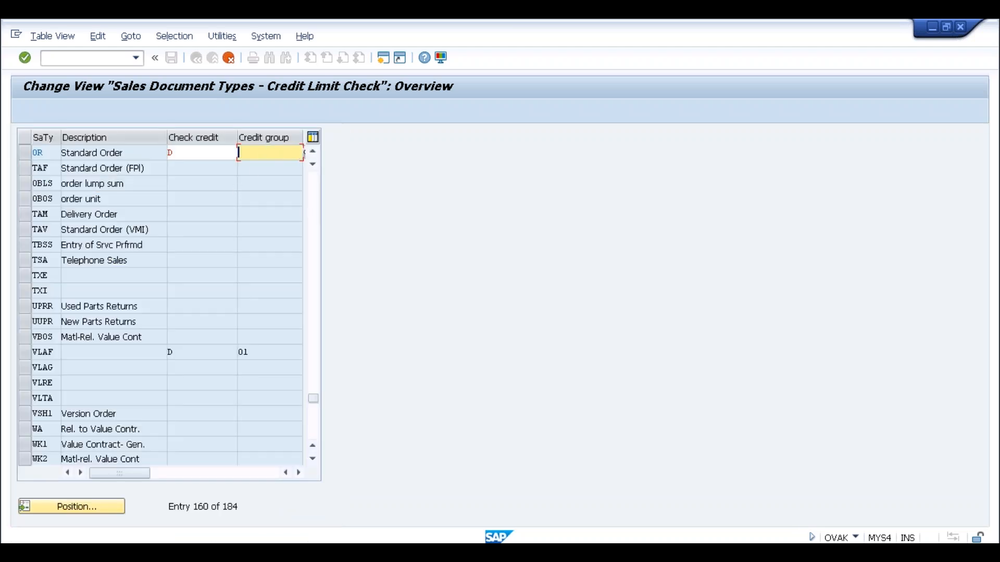
pyautogui.click(304, 152)
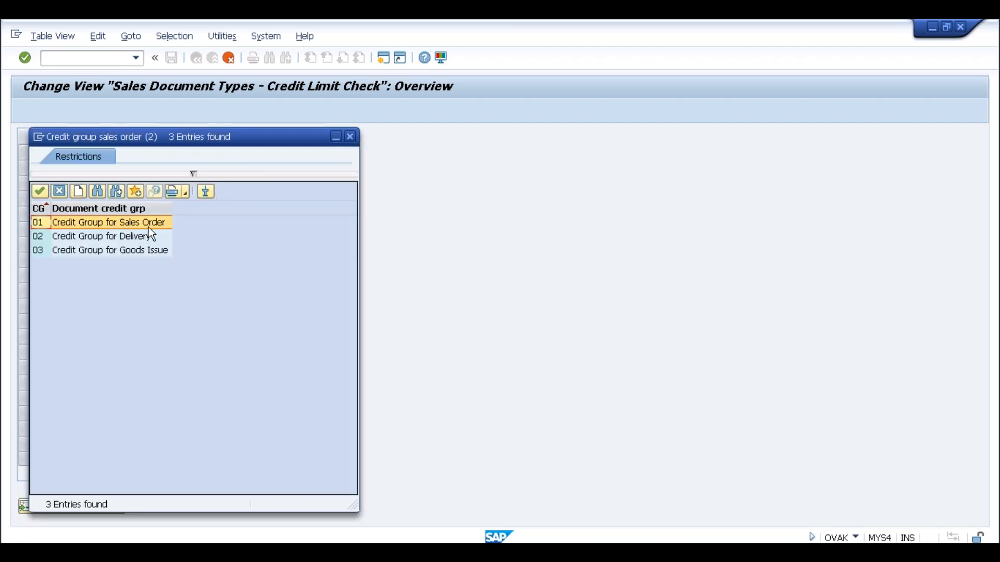
pyautogui.doubleClick(149, 225)
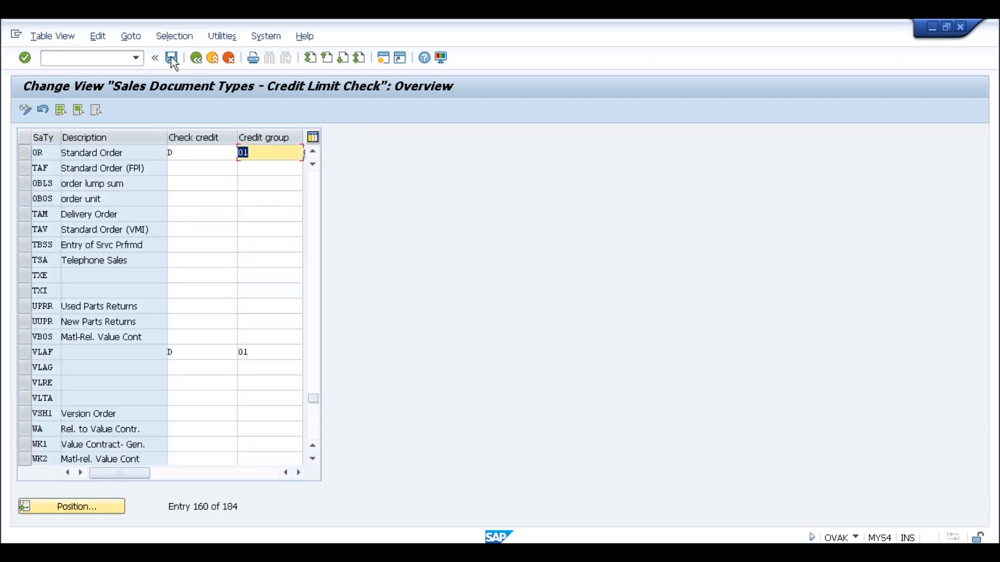
# Save the change under the customizing request and return to the IMG.
pyautogui.click(171, 58)
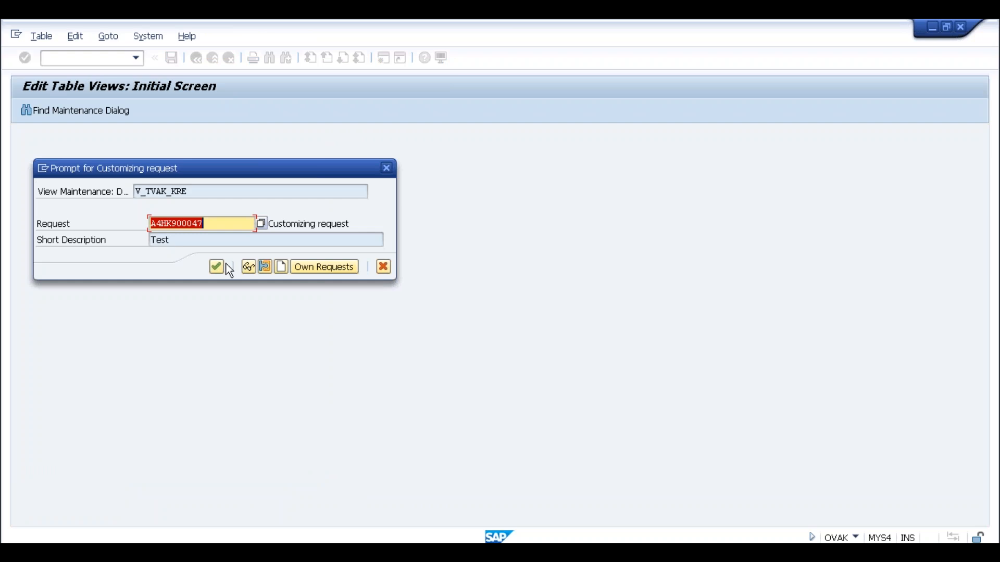
pyautogui.click(218, 264)
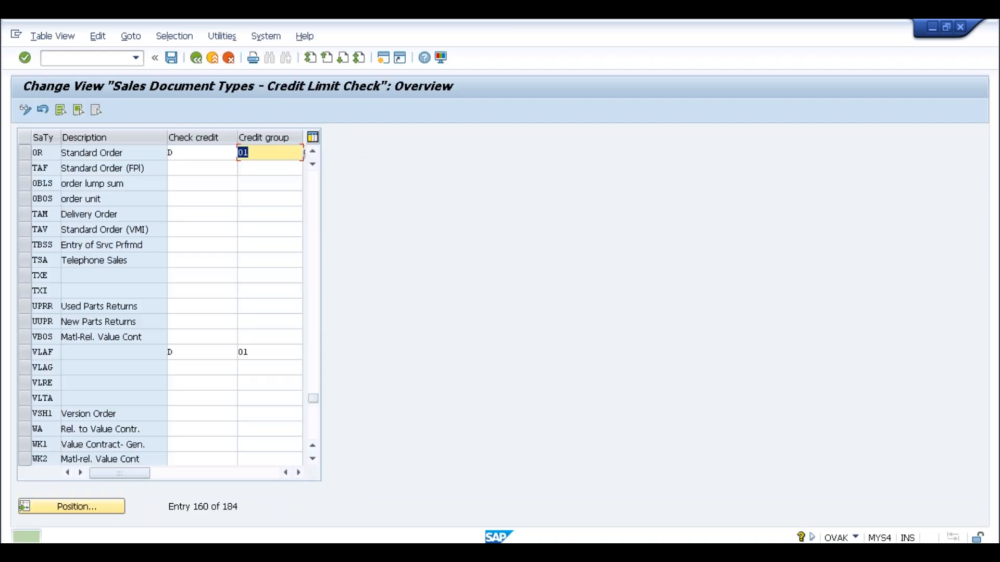
pyautogui.click(197, 61)
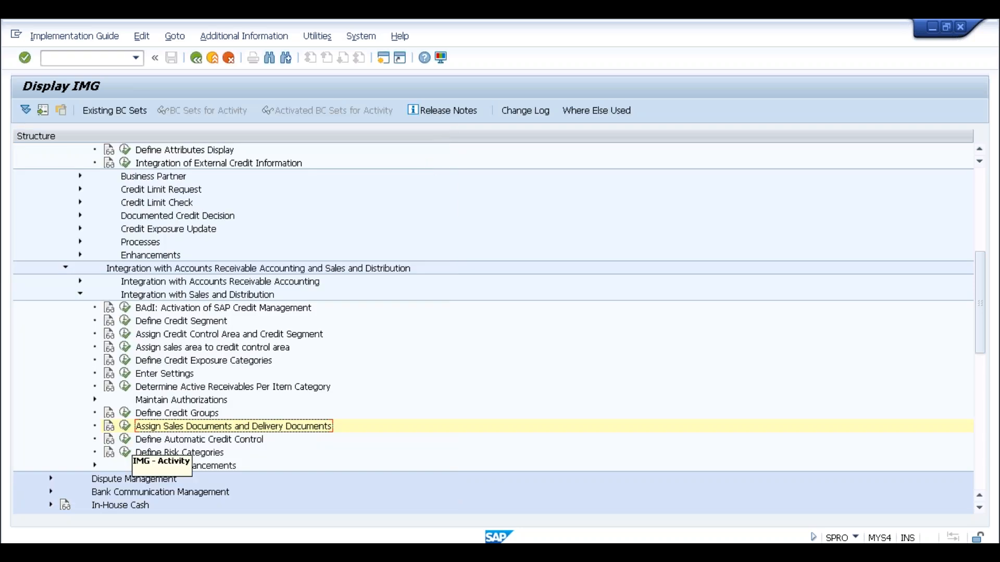
# Open the SL01 / risk category 001 / group 01 High Risk Sales Orders detail and inspect its credit control area and risk category.
pyautogui.click(125, 439)
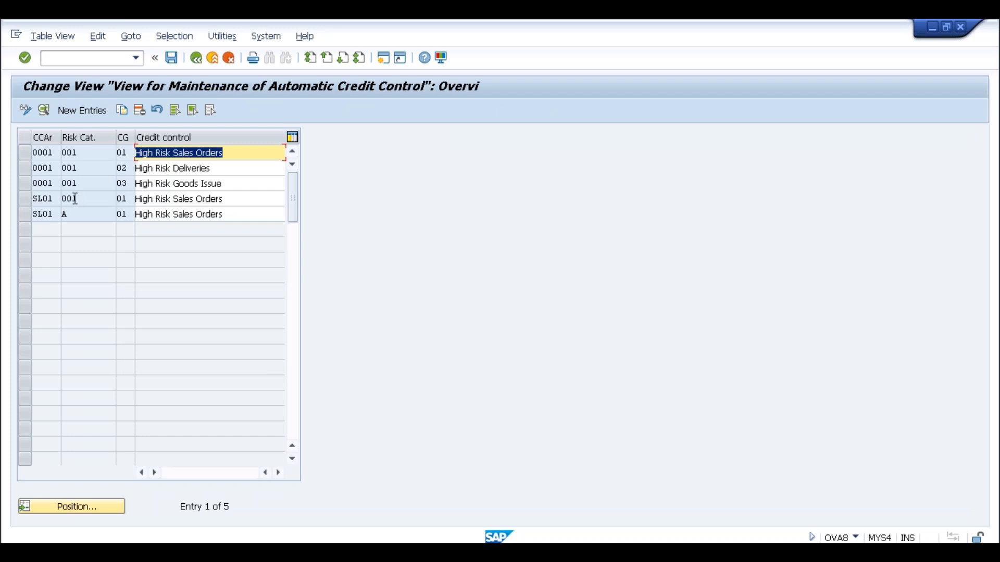
pyautogui.doubleClick(45, 198)
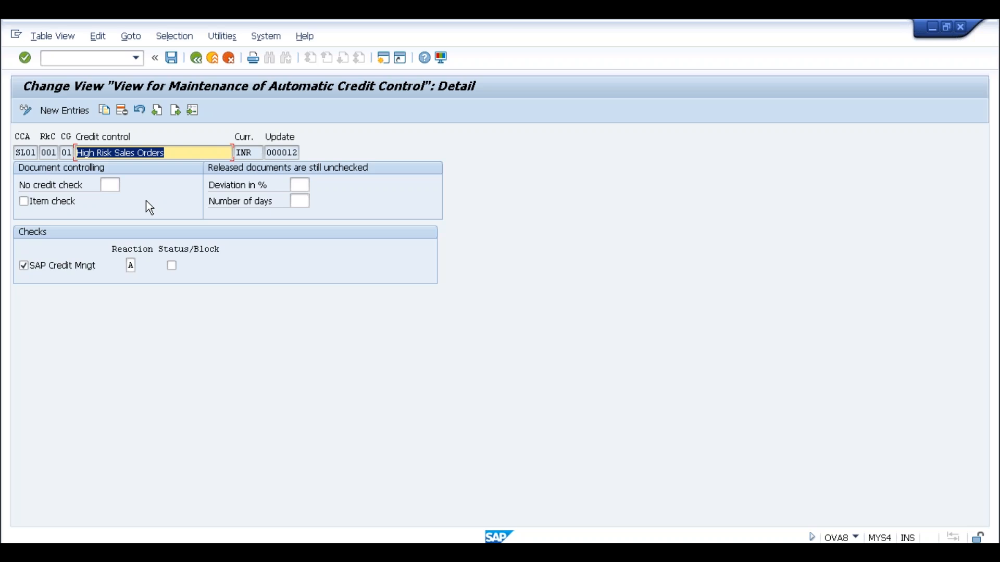
pyautogui.doubleClick(34, 152)
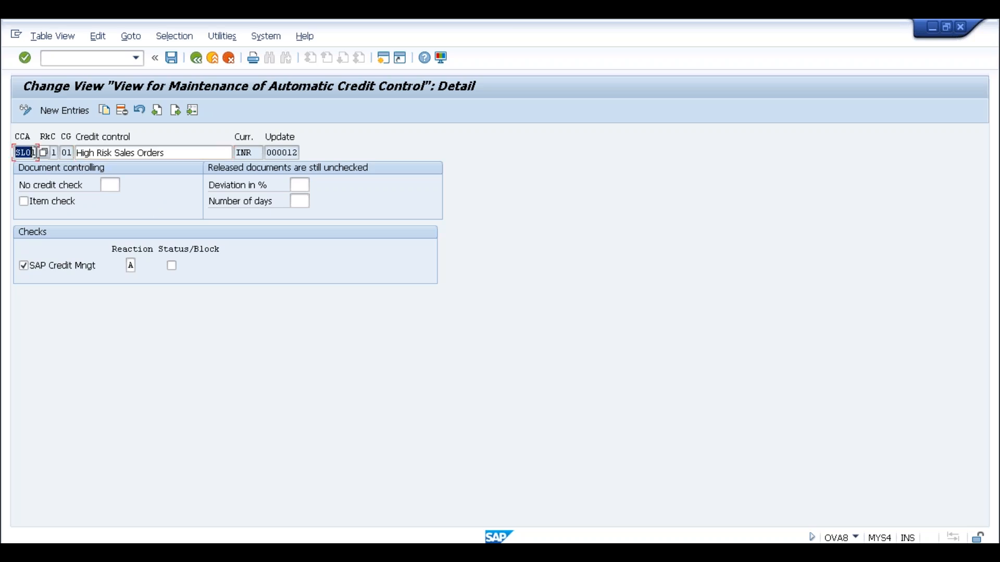
pyautogui.click(34, 153)
pyautogui.click(54, 152)
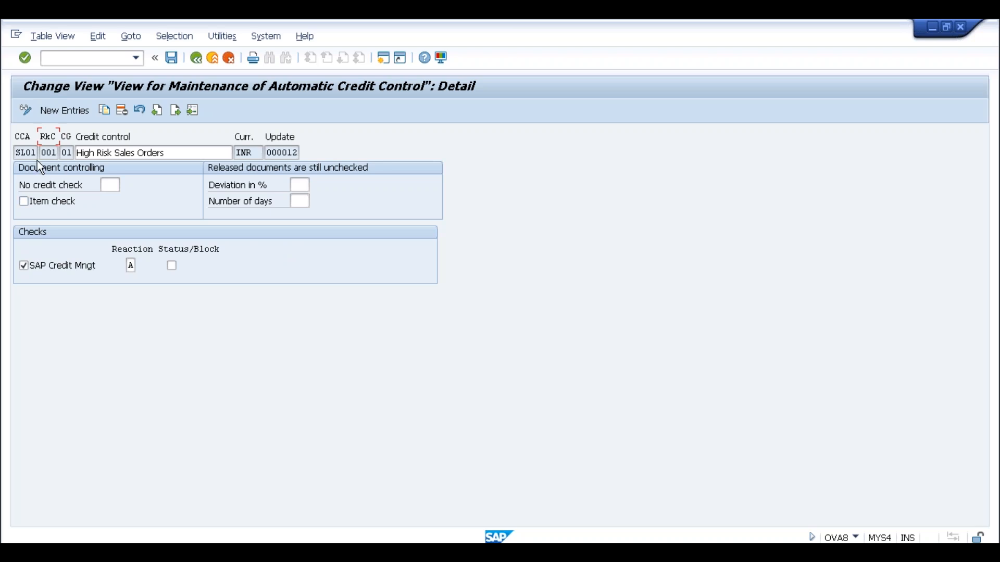
# Review the SL01 High Risk entry's risk category and its list of available credit groups.
pyautogui.click(56, 153)
pyautogui.click(67, 153)
pyautogui.click(79, 153)
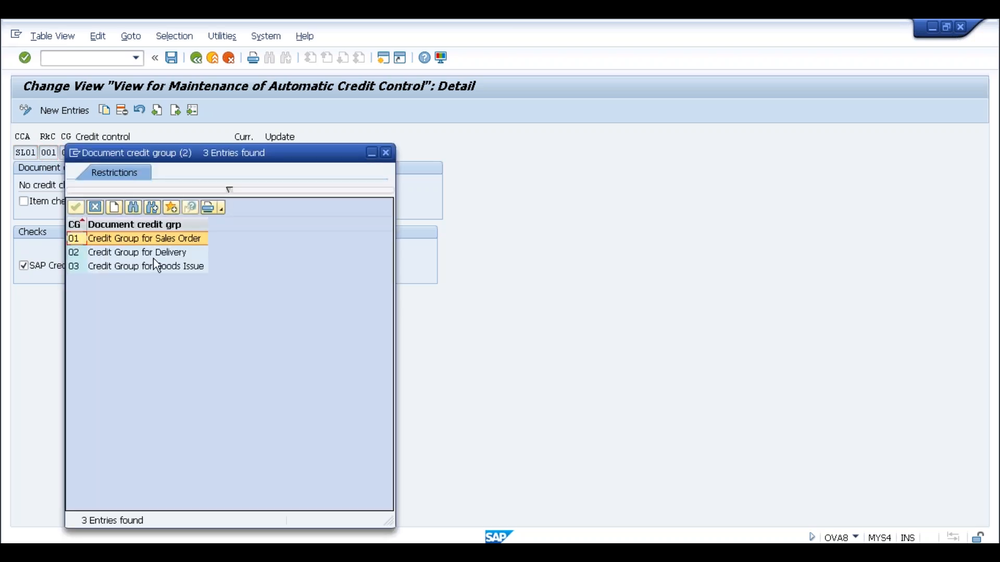
pyautogui.press('Escape')
# Leave the entry unchanged and return to the IMG credit-management tree.
pyautogui.click(178, 153)
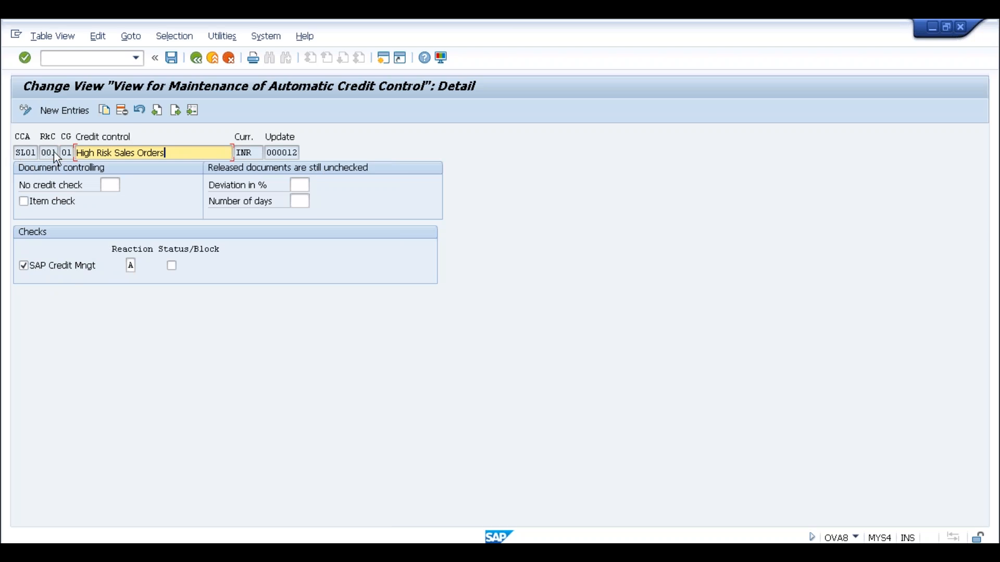
pyautogui.click(198, 57)
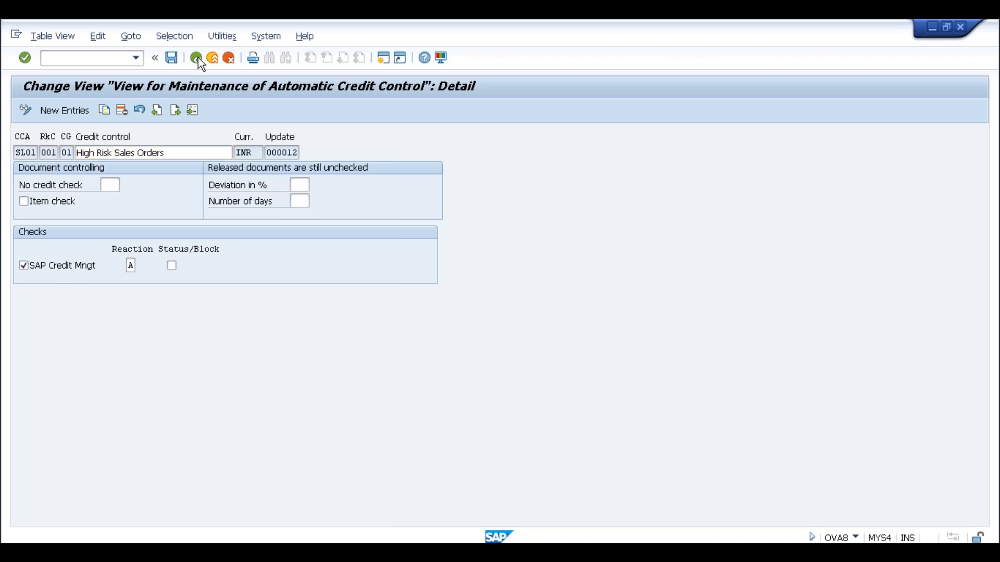
pyautogui.click(198, 57)
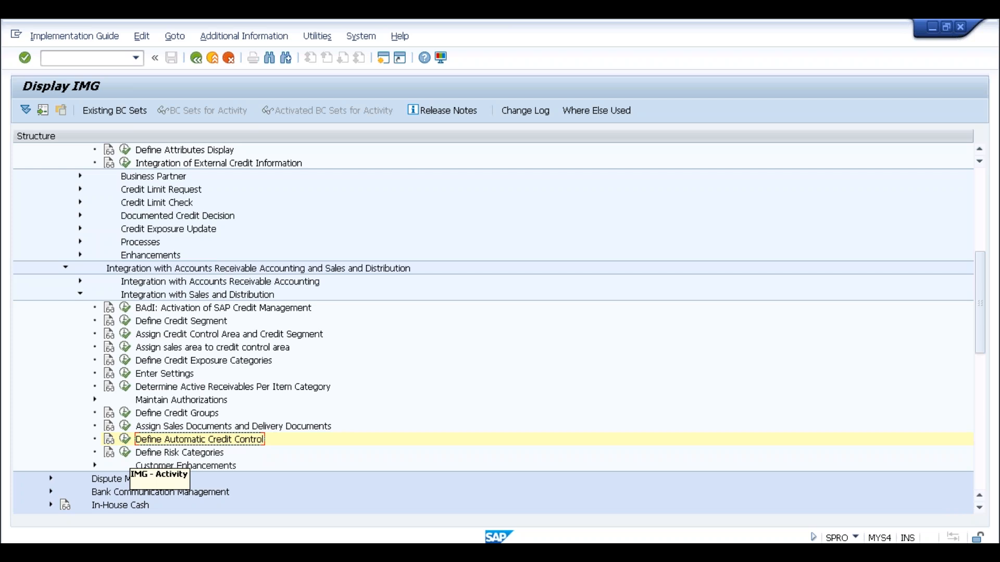
# In Define Risk Categories, show only the selected A / SL01 risk category row.
pyautogui.click(125, 452)
pyautogui.click(86, 214)
pyautogui.click(208, 214)
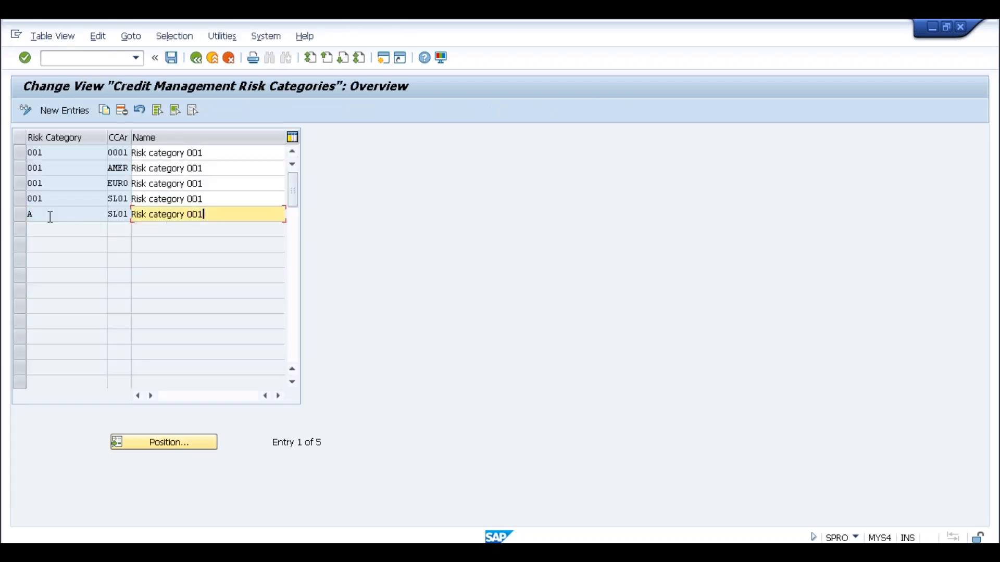
pyautogui.click(19, 216)
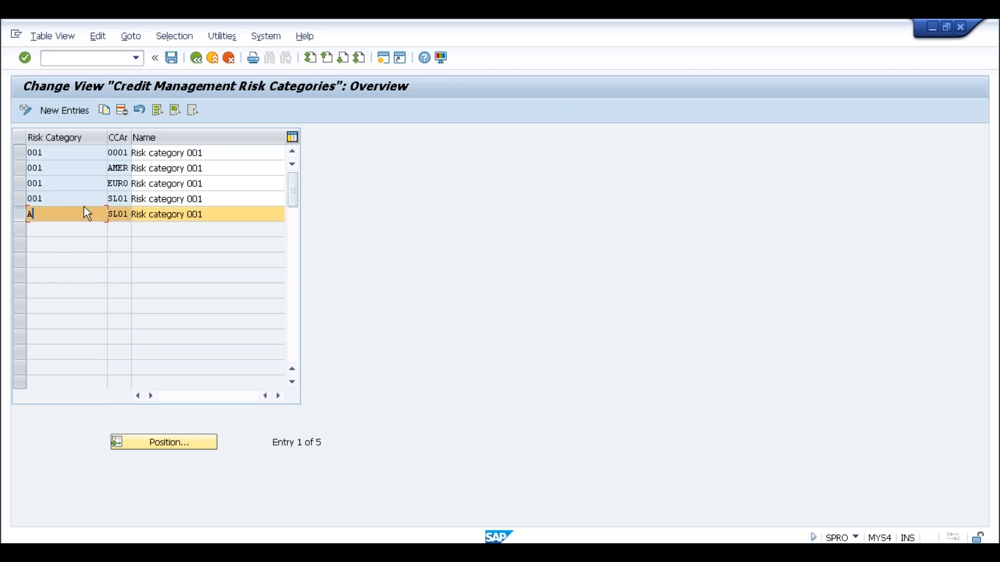
pyautogui.click(107, 108)
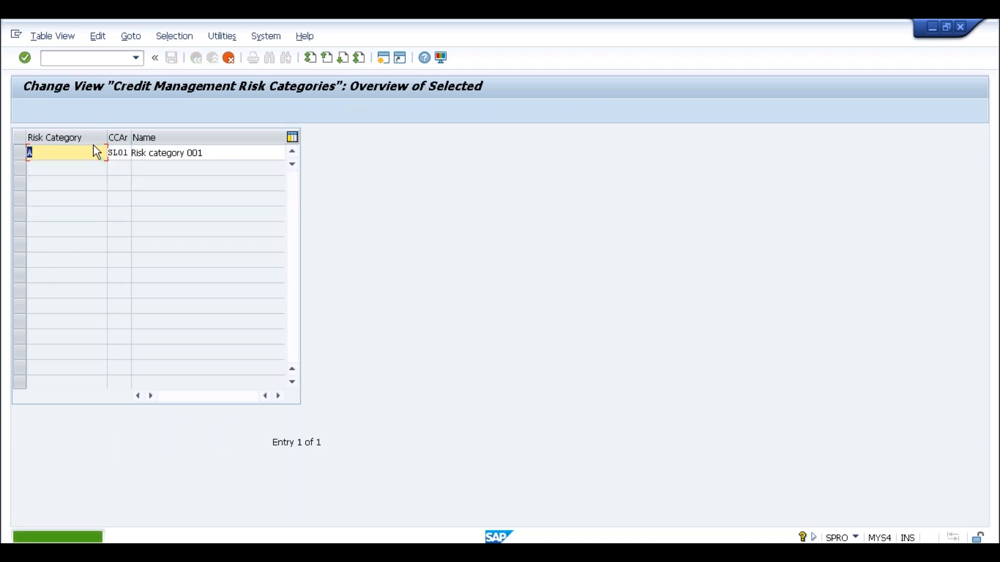
# Rename risk category A to 'Medium Risk' and copy it to credit control area SLOG.
pyautogui.click(213, 155)
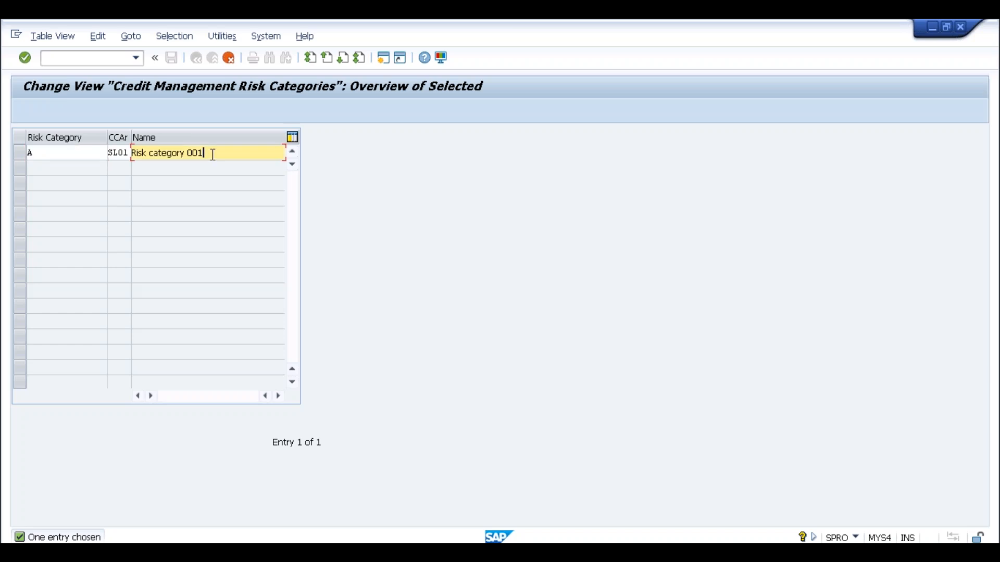
pyautogui.press('BackSpace')
pyautogui.press('BackSpace')
pyautogui.press('BackSpace')
pyautogui.press('BackSpace')
pyautogui.press('BackSpace')
pyautogui.press('BackSpace')
pyautogui.press('BackSpace')
pyautogui.press('BackSpace')
pyautogui.press('BackSpace')
pyautogui.press('BackSpace')
pyautogui.press('BackSpace')
pyautogui.press('BackSpace')
pyautogui.press('BackSpace')
pyautogui.press('BackSpace')
pyautogui.press('BackSpace')
pyautogui.press('BackSpace')
pyautogui.press('BackSpace')
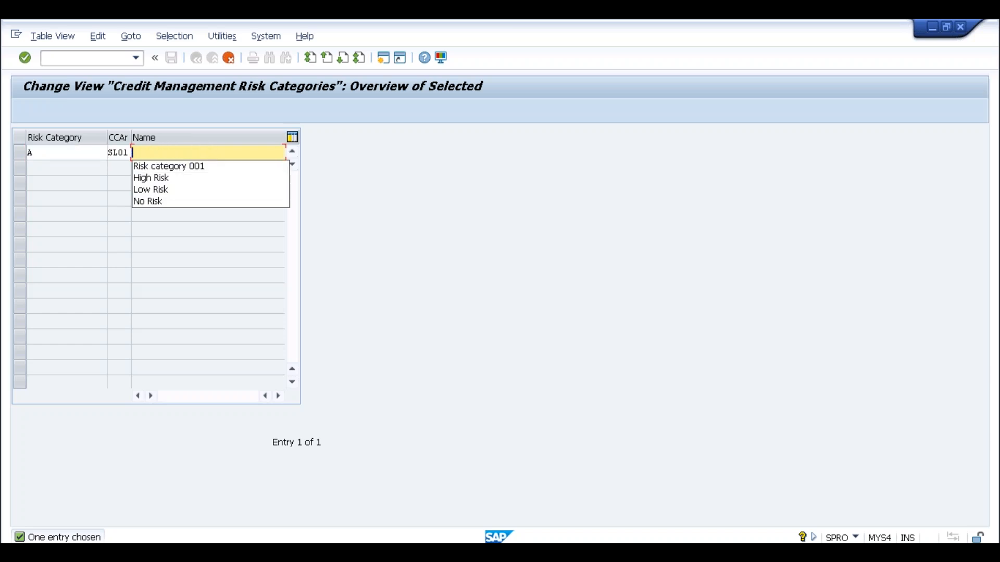
pyautogui.write('Medim')
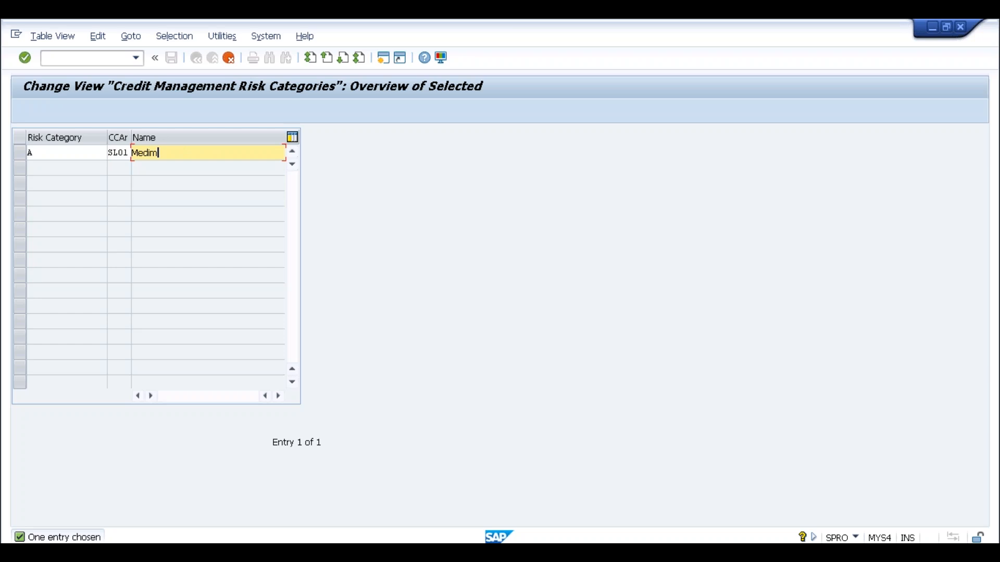
pyautogui.press('BackSpace')
pyautogui.write('um')
pyautogui.write('Risk')
pyautogui.hotkey('shift', 'Tab')
pyautogui.write('SL0G')
pyautogui.press('Return')
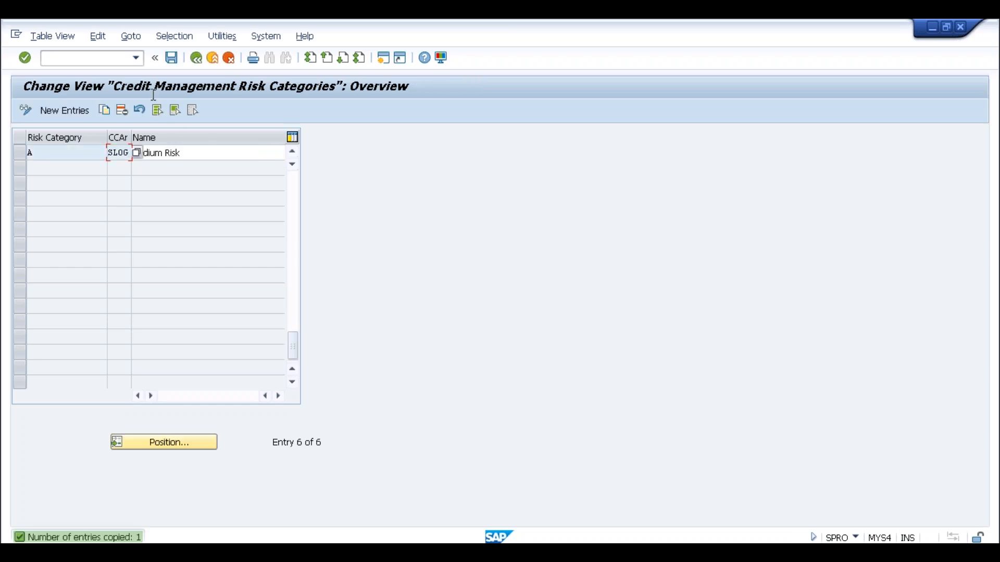
# Save the new risk category under the customizing request and return to the IMG.
pyautogui.click(171, 58)
pyautogui.click(213, 266)
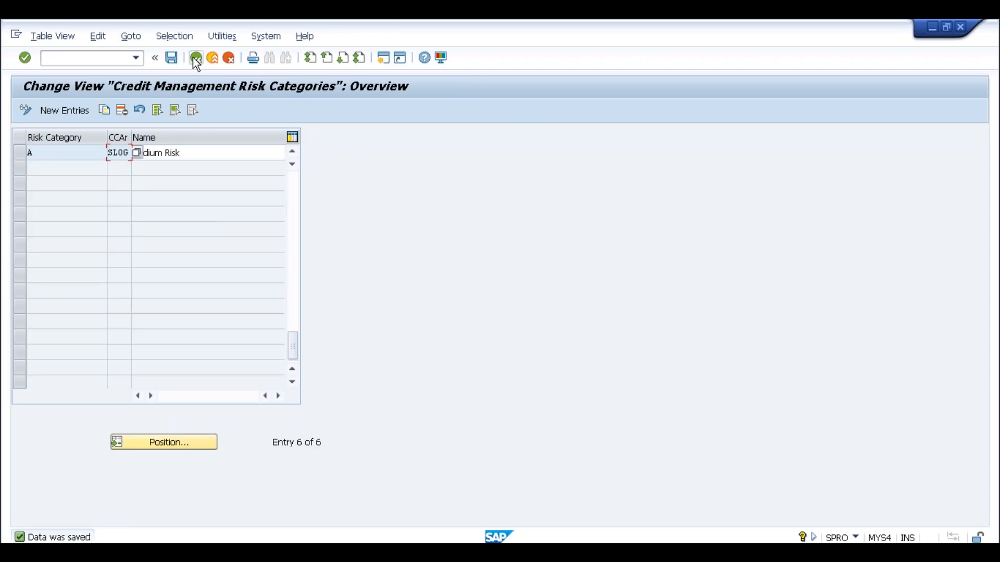
pyautogui.click(196, 58)
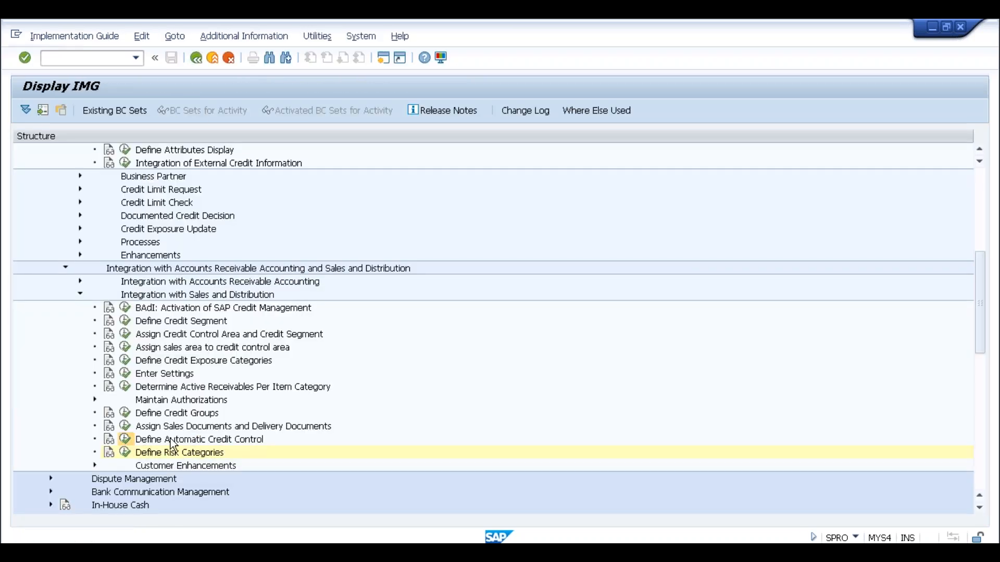
# Start a new automatic credit control entry for credit control area SLOG.
pyautogui.doubleClick(171, 440)
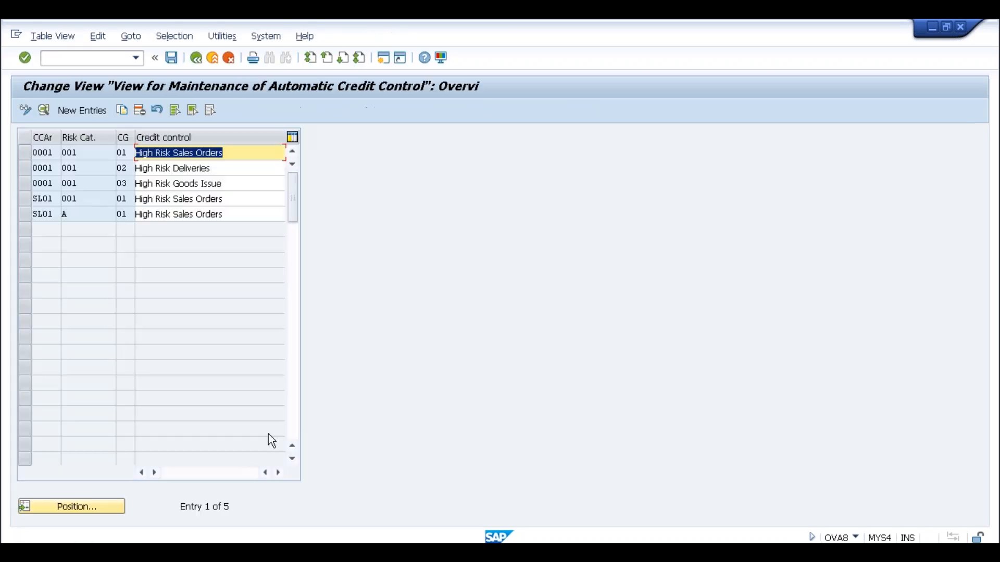
pyautogui.click(93, 110)
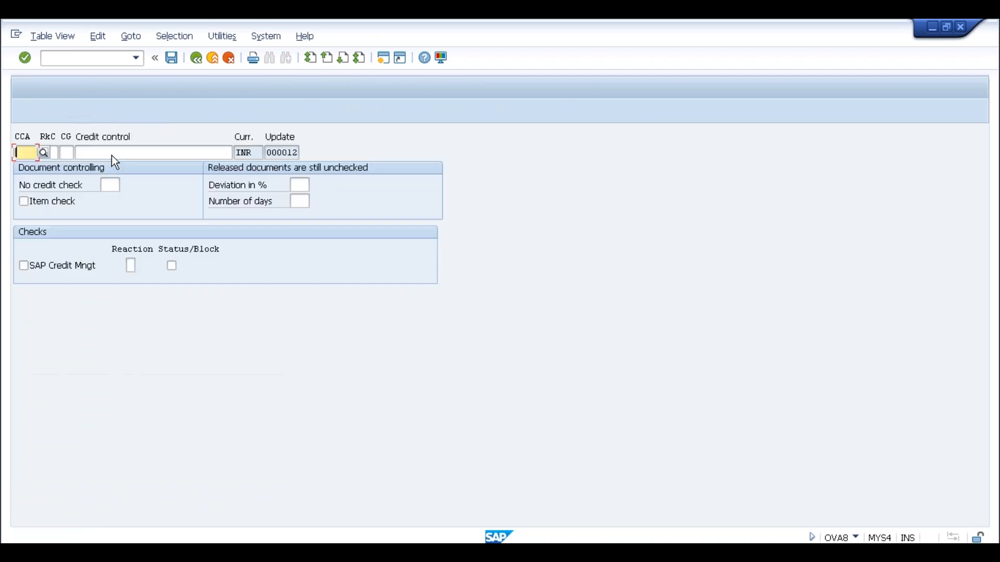
pyautogui.write('S')
pyautogui.write('0')
pyautogui.press('BackSpace')
pyautogui.write('LOG')
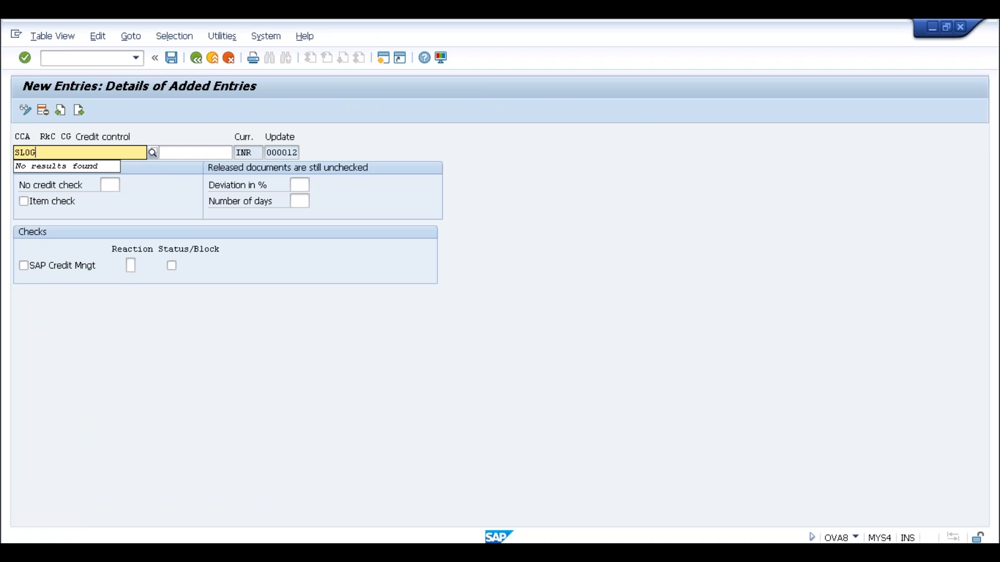
pyautogui.press('Return')
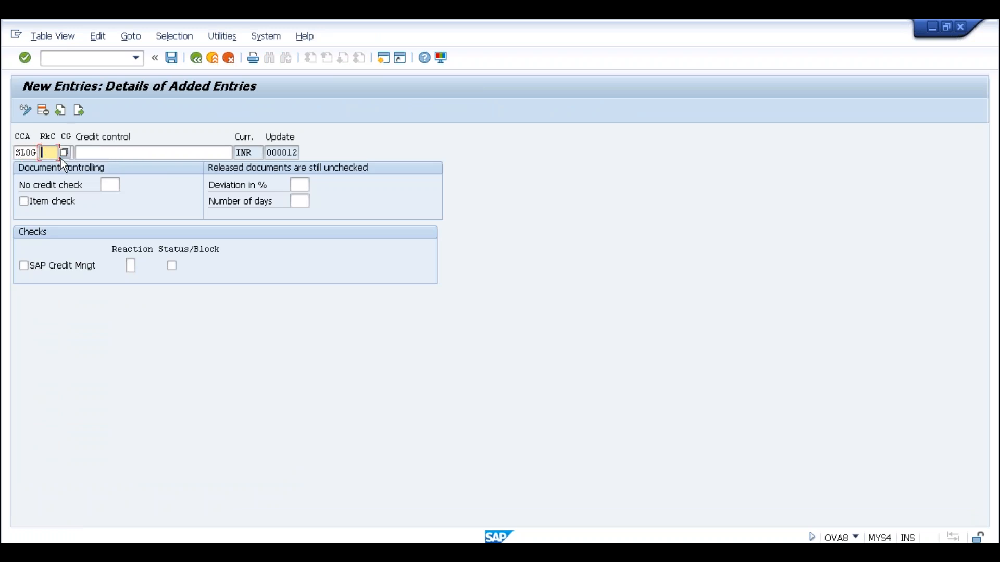
# Give the entry risk category A (Medium Risk) and credit group 01.
pyautogui.click(63, 152)
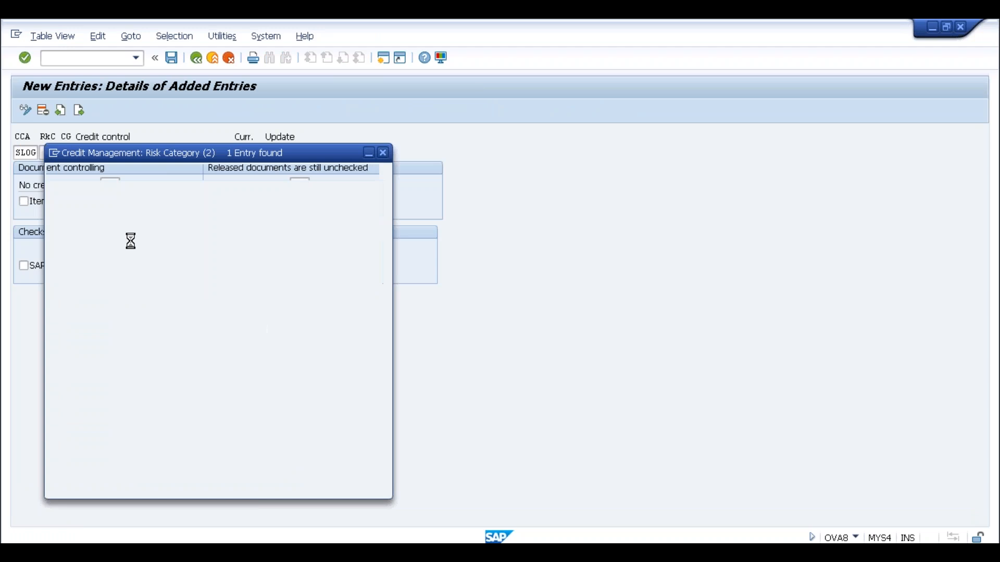
pyautogui.doubleClick(58, 203)
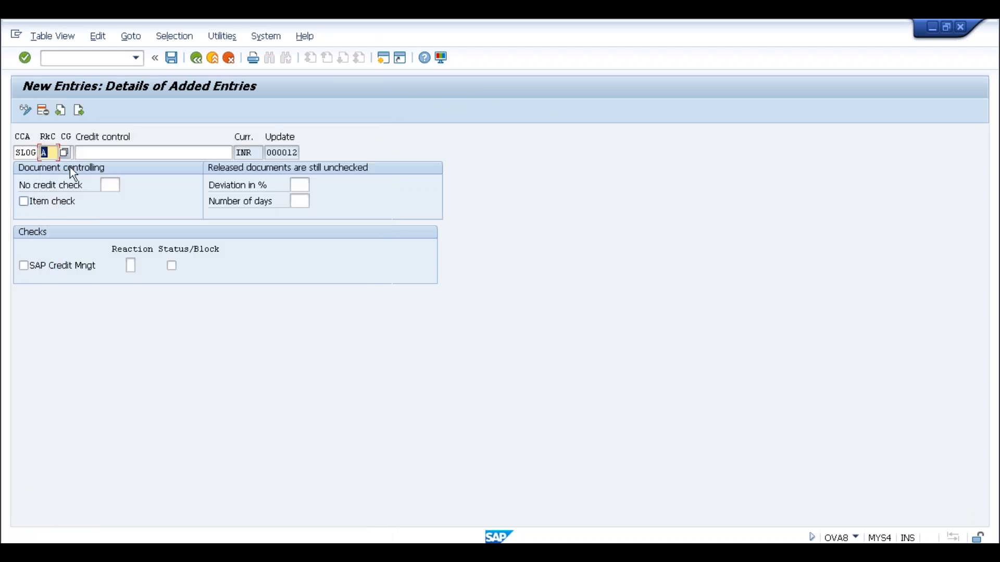
pyautogui.click(80, 154)
pyautogui.click(68, 153)
pyautogui.click(79, 153)
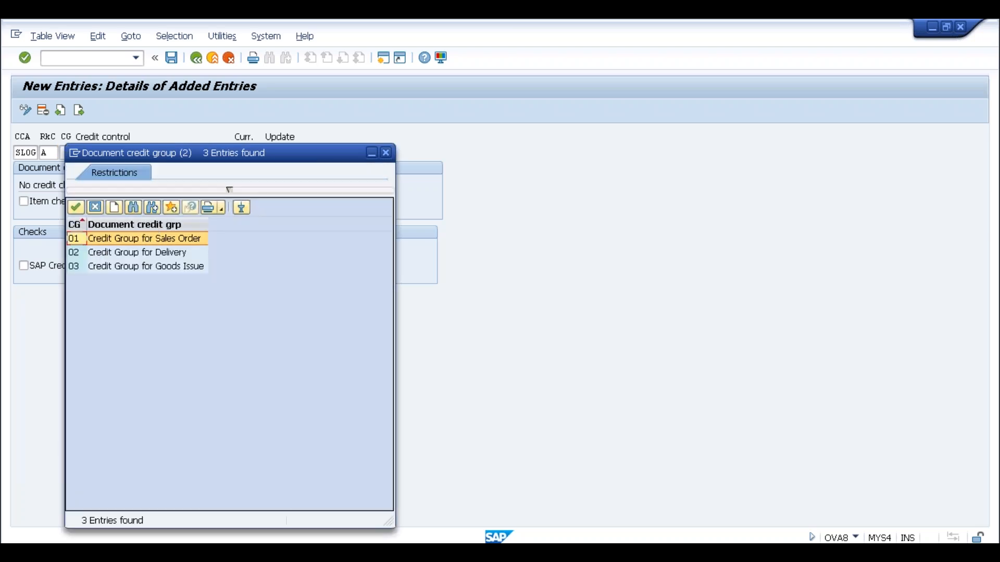
pyautogui.doubleClick(145, 238)
# Describe it as 'Credit Check for Medium Risk' and enable SAP Credit Management checking.
pyautogui.click(112, 156)
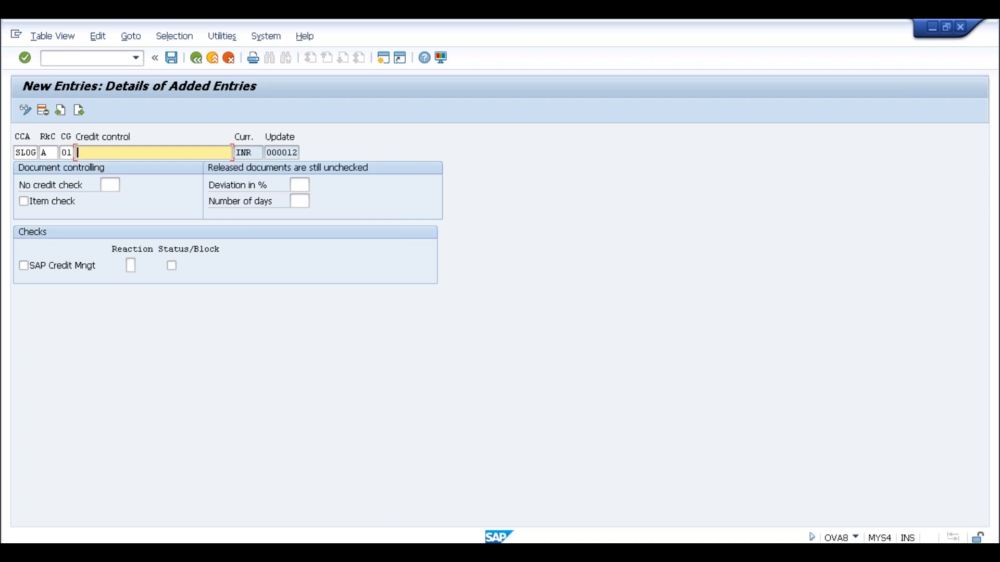
pyautogui.write('Credit Check for')
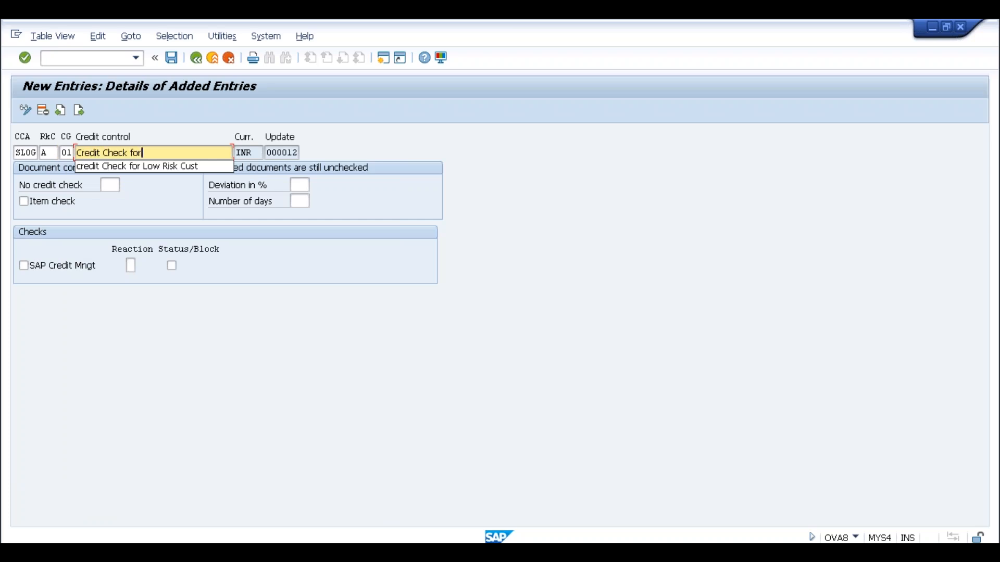
pyautogui.write(' Medium Risk C')
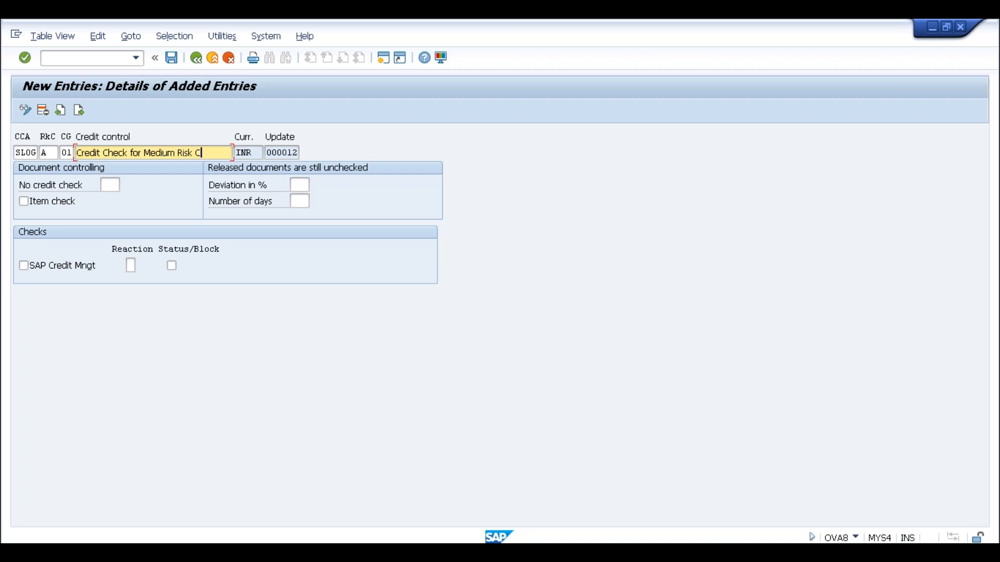
pyautogui.press('BackSpace')
pyautogui.press('BackSpace')
pyautogui.click(24, 266)
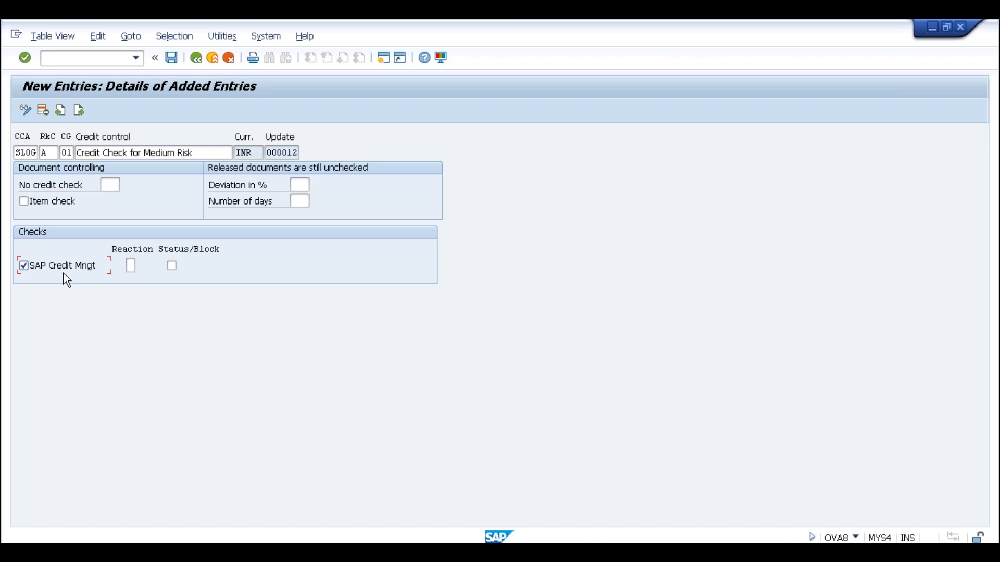
pyautogui.click(129, 265)
# Compare the reaction options and choose C, 'Like A + value by which the credit limit has been exceeded'.
pyautogui.press('F4')
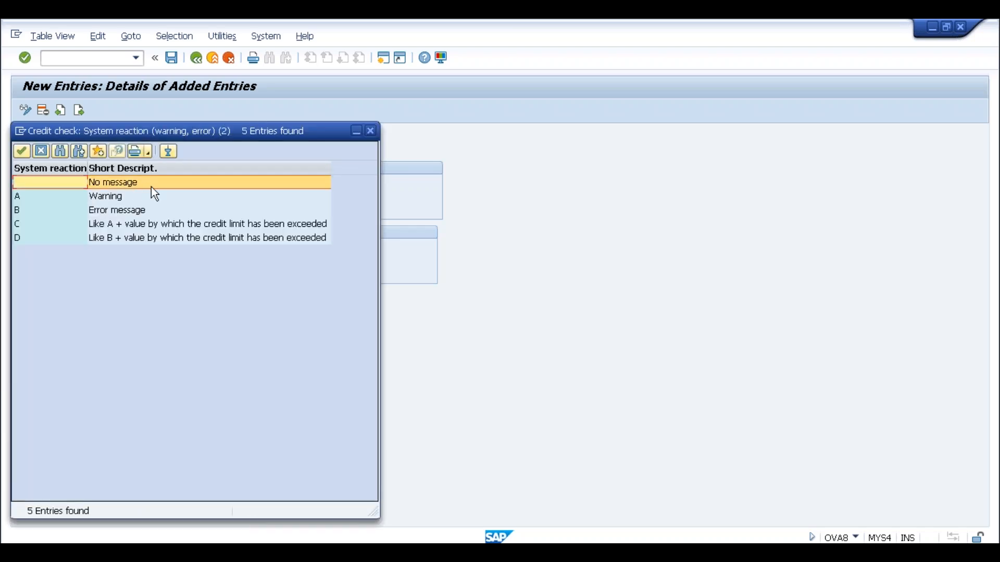
pyautogui.click(129, 198)
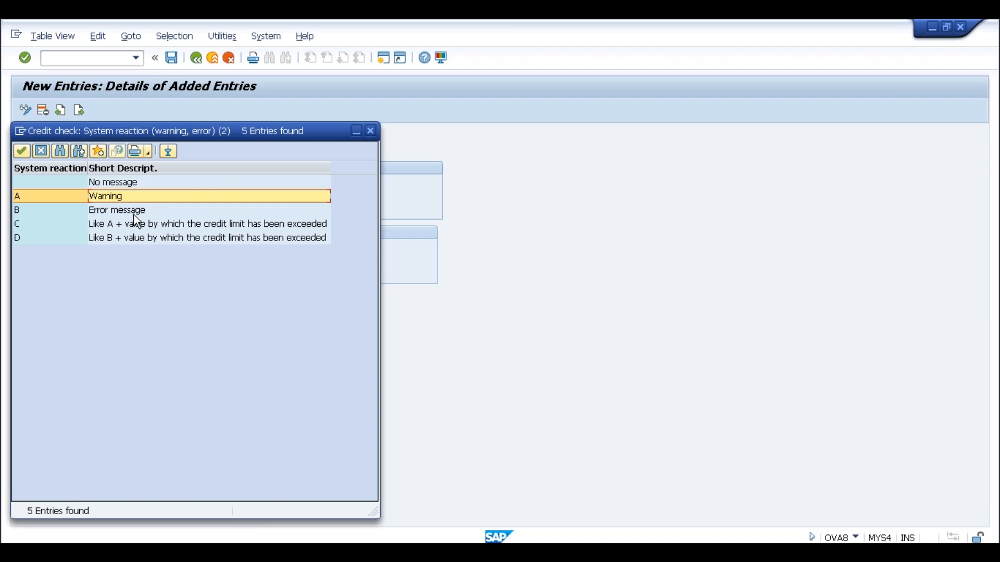
pyautogui.click(133, 215)
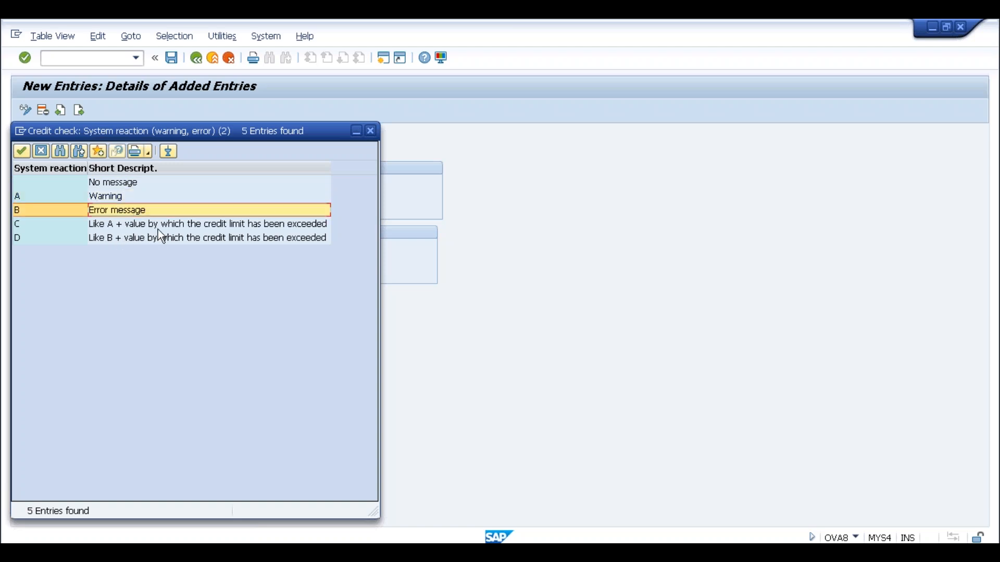
pyautogui.click(101, 225)
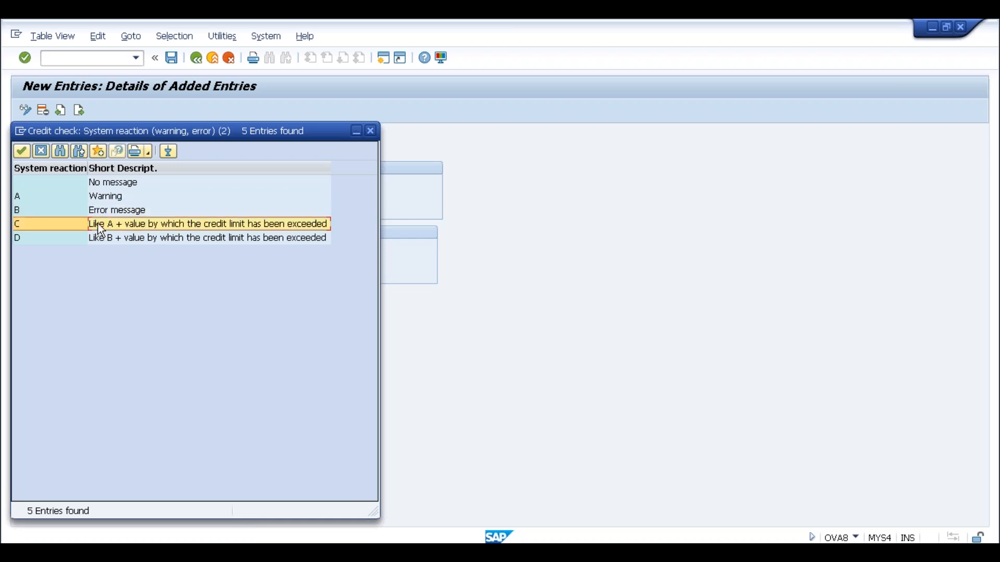
pyautogui.click(101, 198)
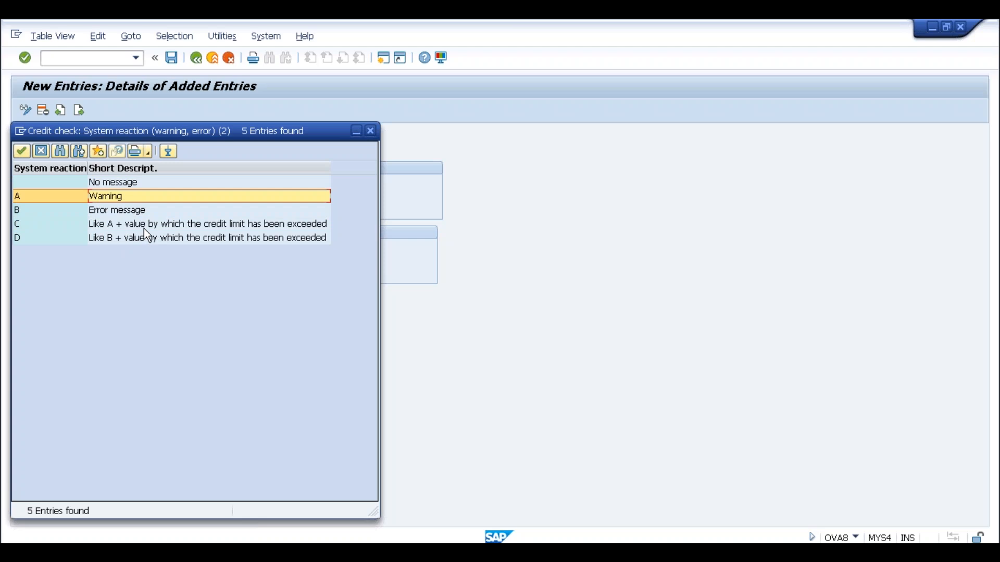
pyautogui.click(46, 241)
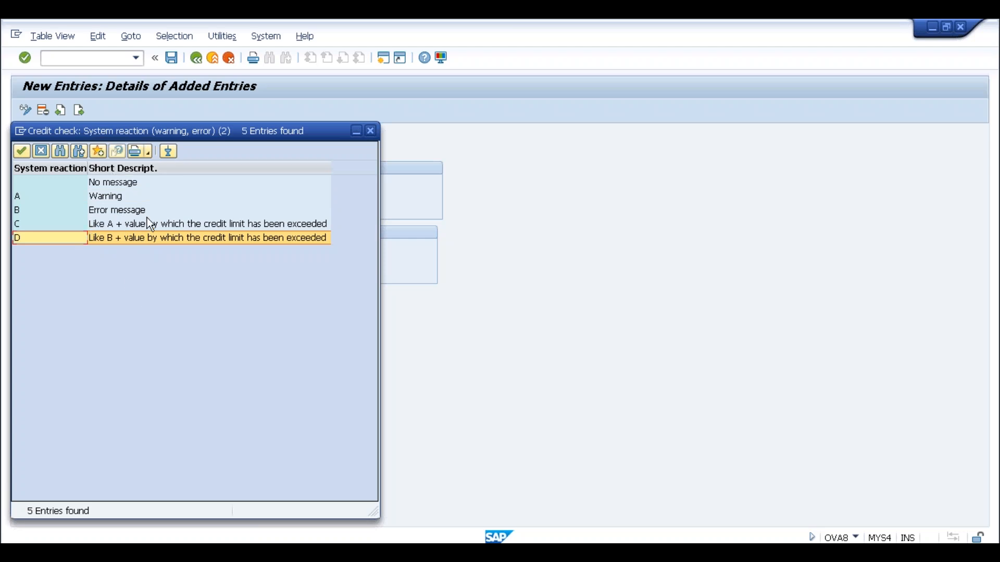
pyautogui.click(113, 208)
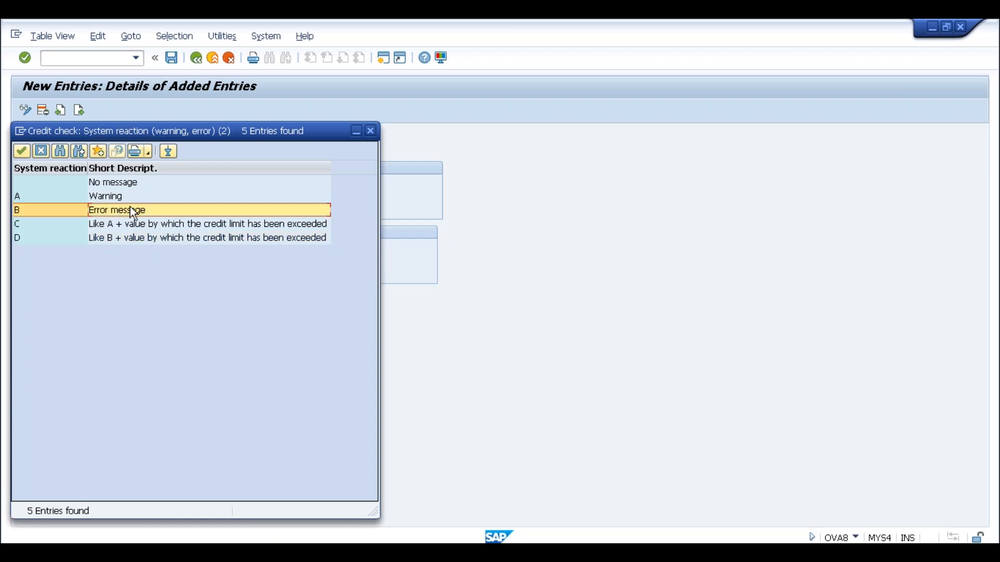
pyautogui.doubleClick(130, 225)
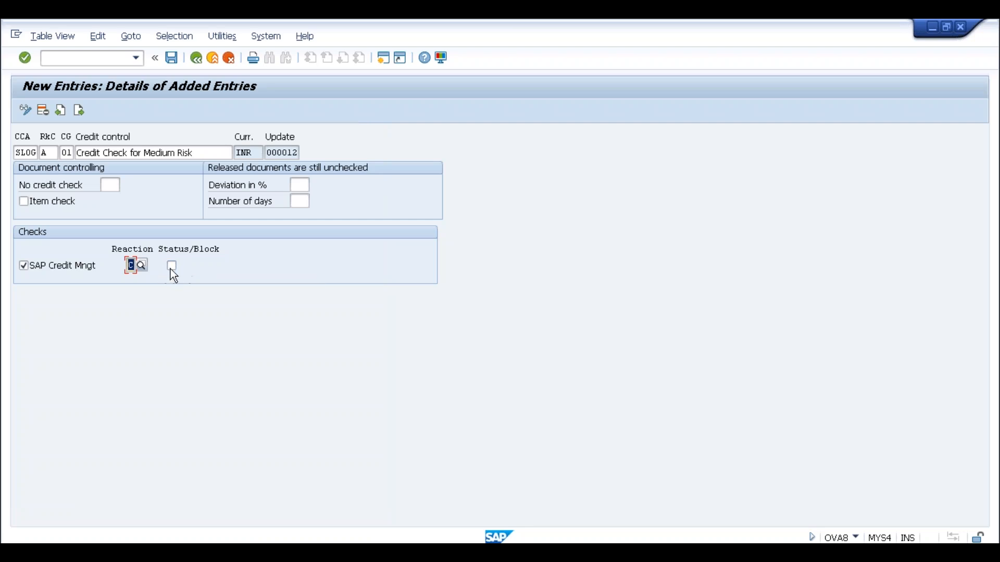
# Save the SLOG/A/01 credit control entry under the customizing request and go back to the IMG tree.
pyautogui.click(172, 57)
pyautogui.click(217, 266)
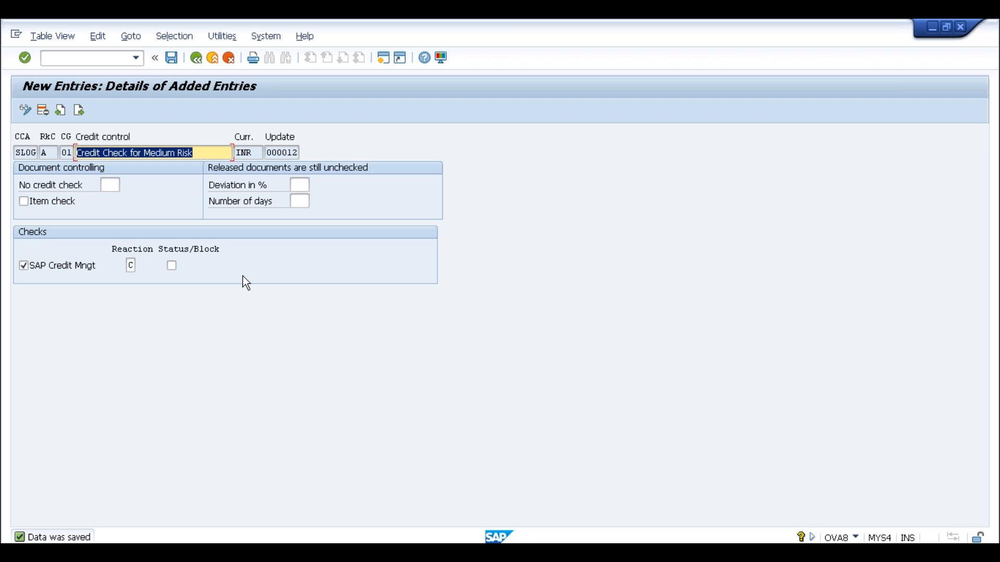
pyautogui.click(202, 61)
pyautogui.click(201, 61)
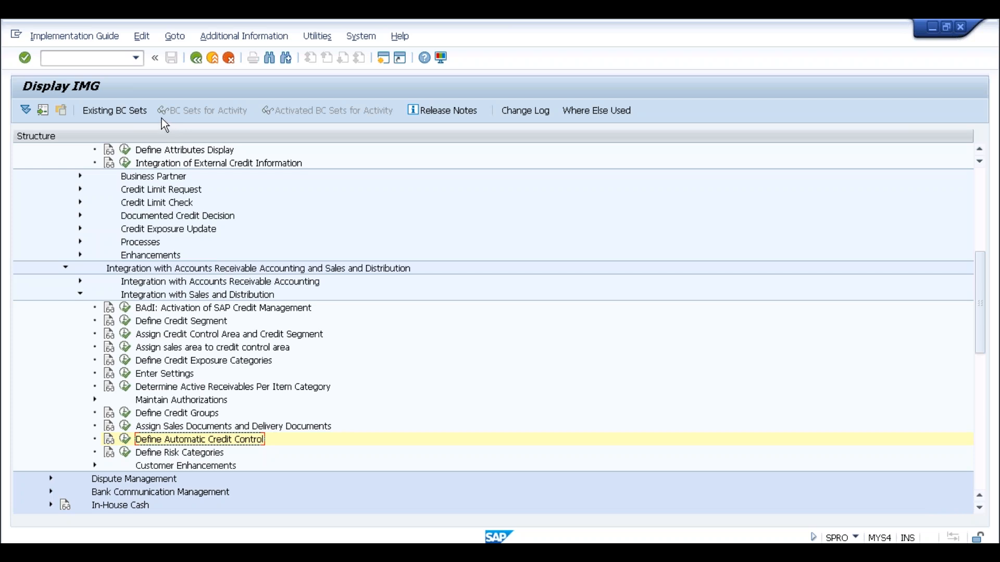
# Run /nukm_bp and try to put partner 182 into change mode, which reports it locked.
pyautogui.click(104, 58)
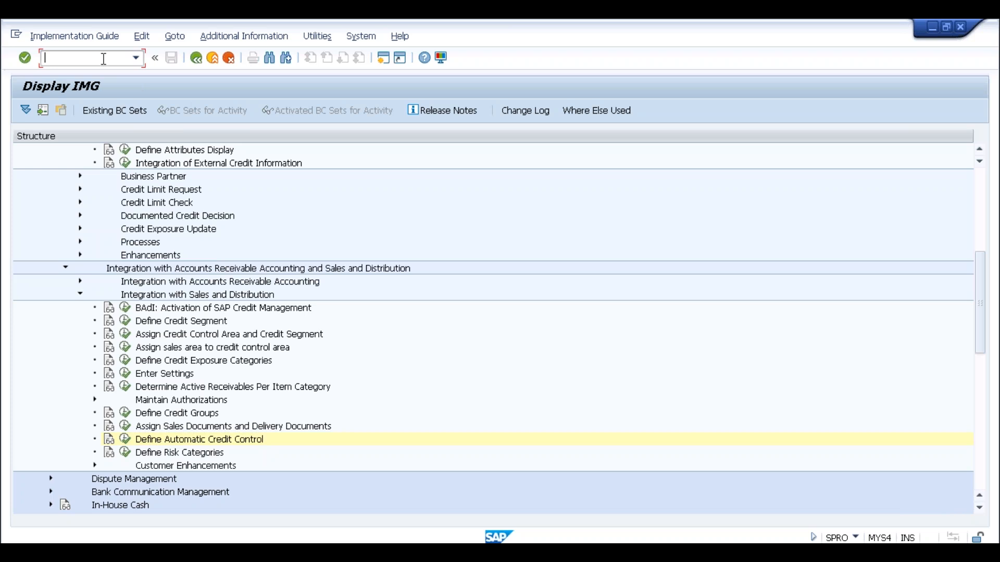
pyautogui.write('/nukm_bp')
pyautogui.press('Return')
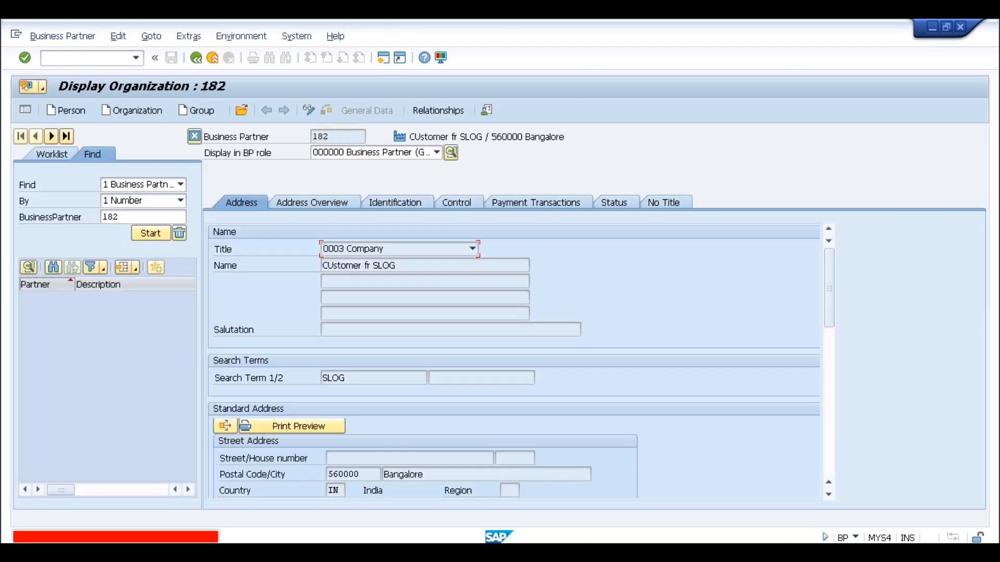
pyautogui.click(365, 156)
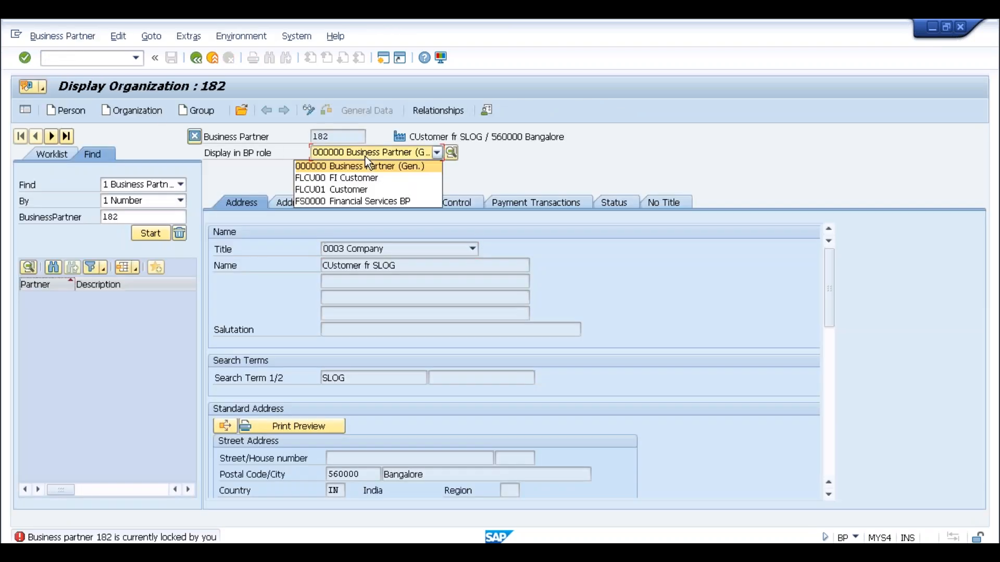
pyautogui.click(364, 155)
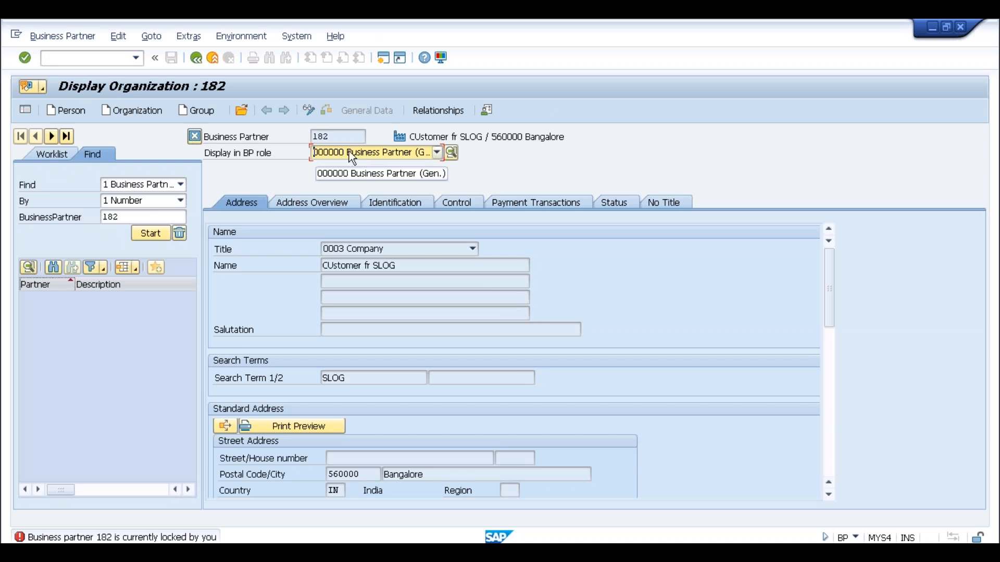
pyautogui.click(311, 113)
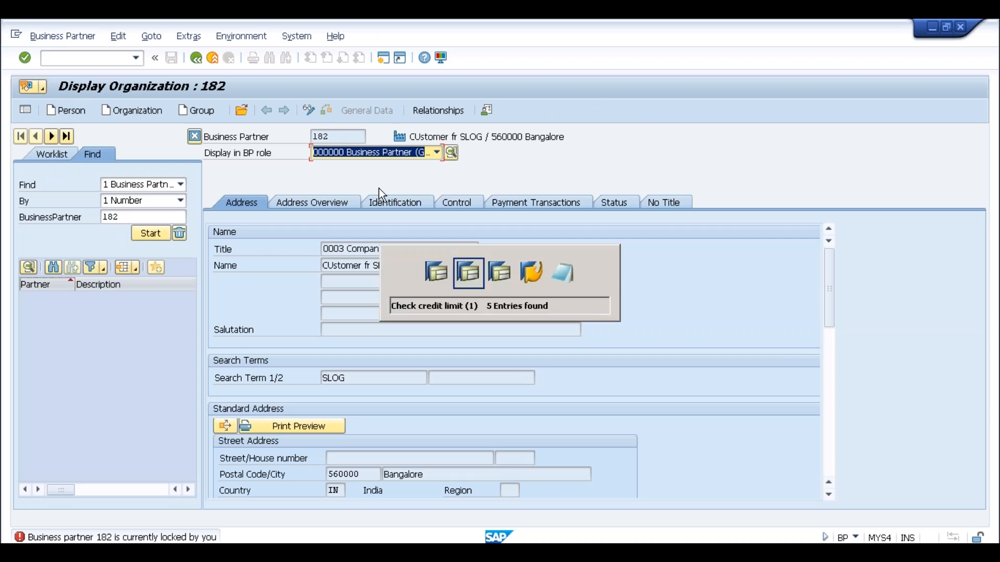
# In the other session editing partner 182, check its credit segments, then leave with /n.
pyautogui.hotkey('alt', 'Tab')
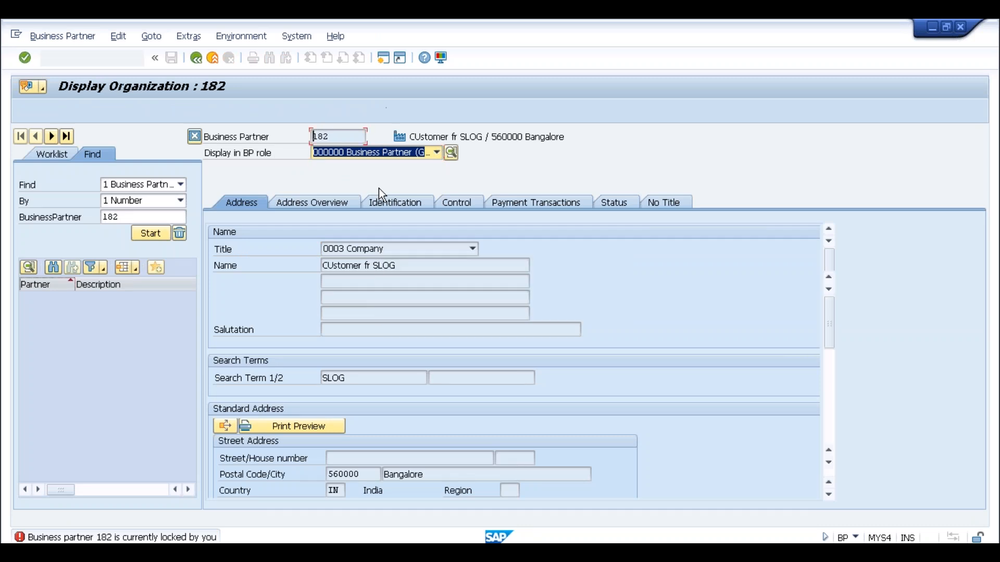
pyautogui.click(335, 137)
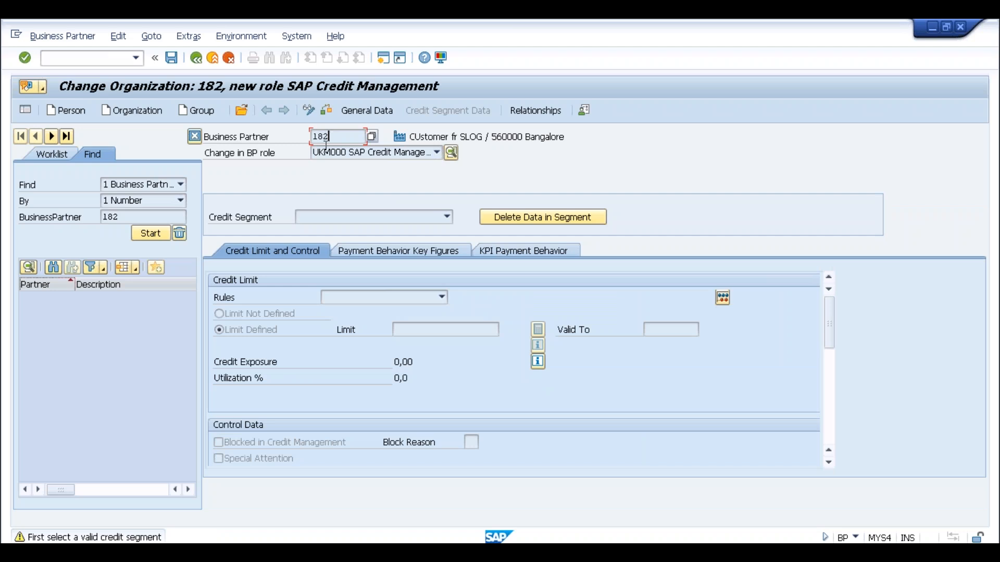
pyautogui.click(309, 111)
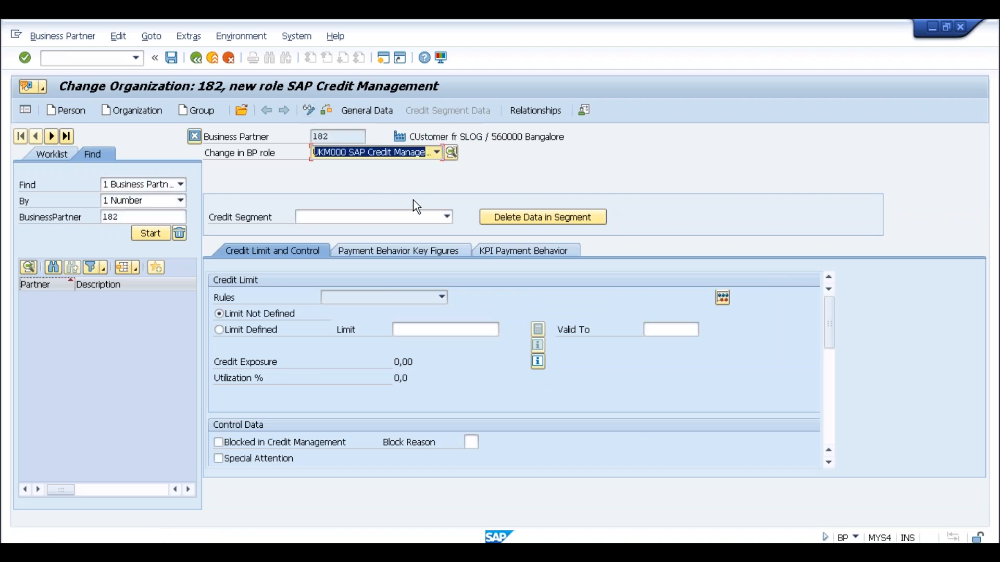
pyautogui.click(356, 224)
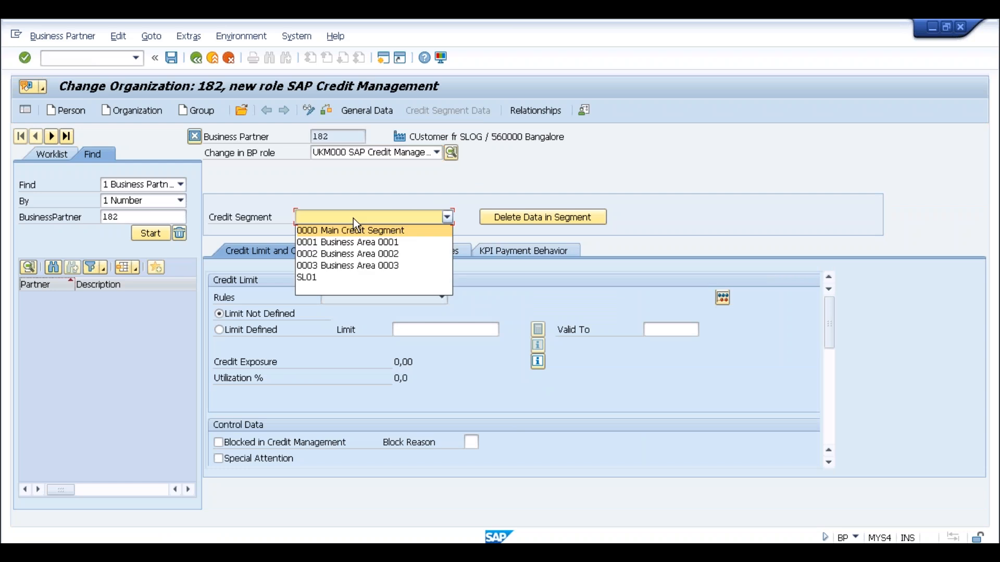
pyautogui.click(353, 218)
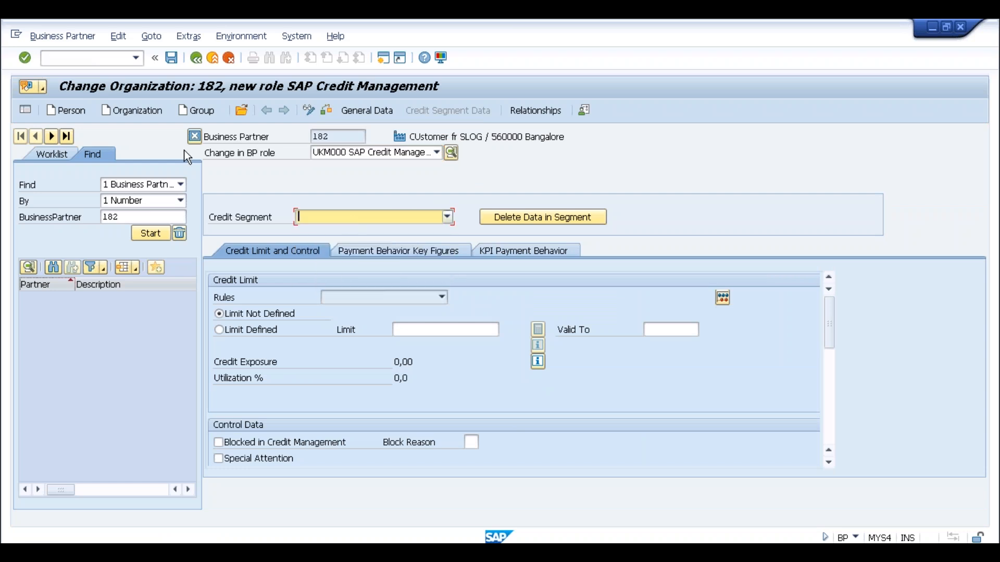
pyautogui.click(93, 59)
pyautogui.write('/n')
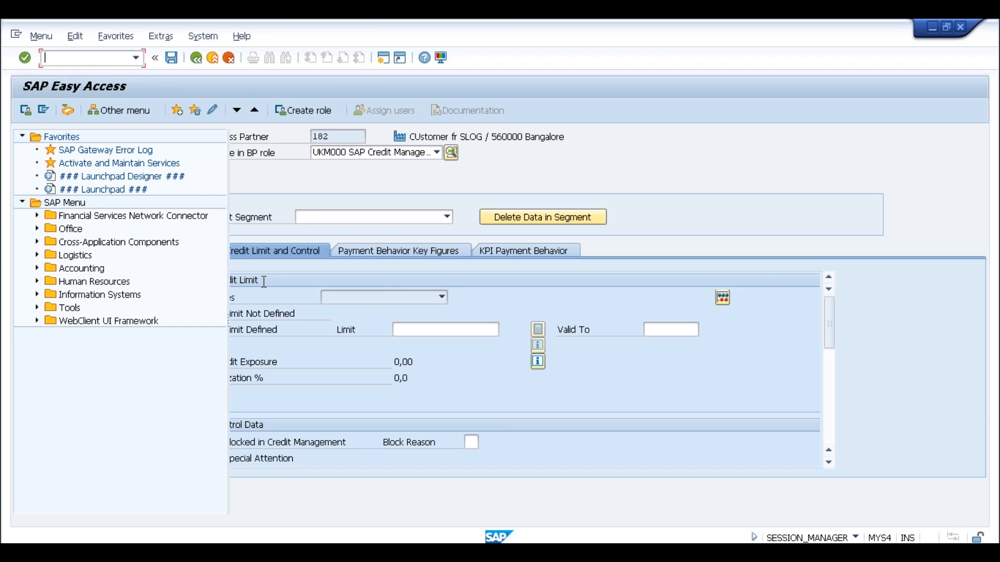
# Restart the transaction with /nbp and switch partner 182 into change mode.
pyautogui.write('/nbp')
pyautogui.press('Return')
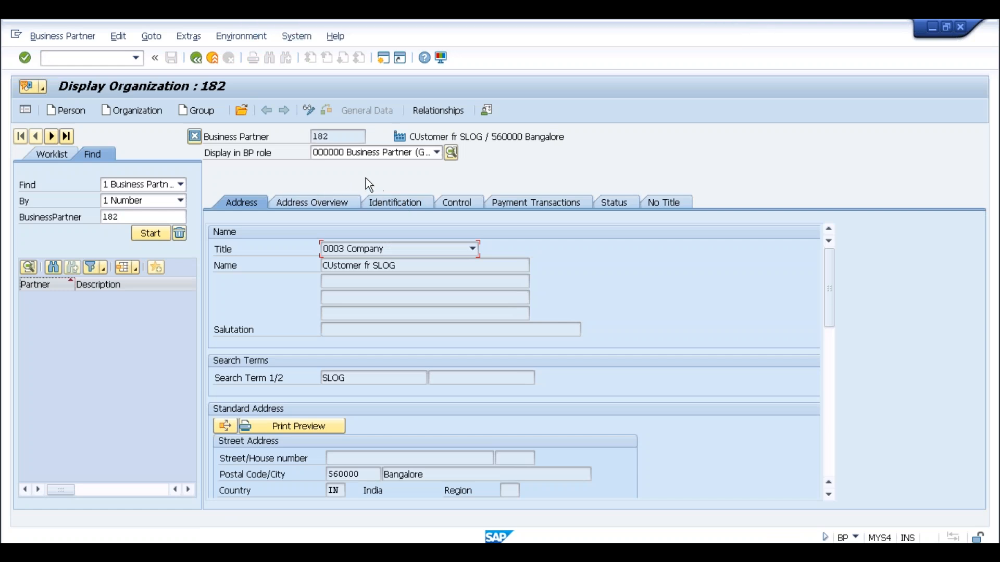
pyautogui.click(308, 109)
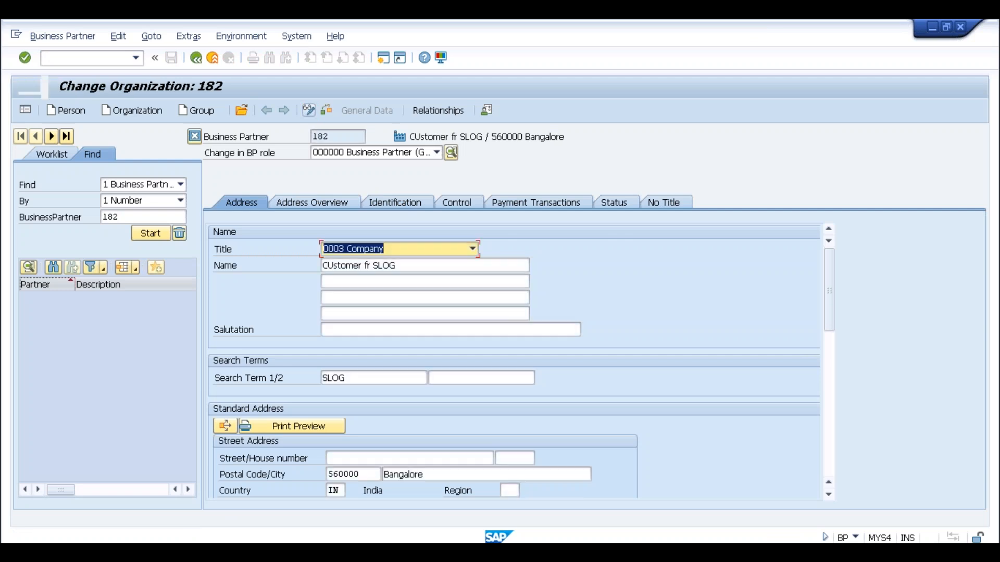
# Give partner 182 the SAP Credit Management role and select credit segment SLOG.
pyautogui.click(380, 152)
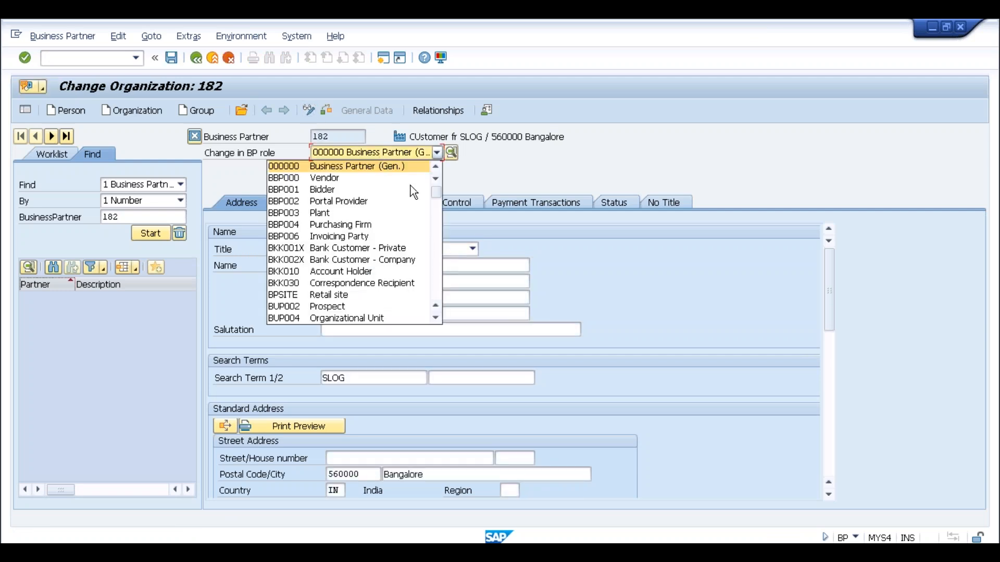
pyautogui.moveTo(437, 192); pyautogui.dragTo(442, 315)
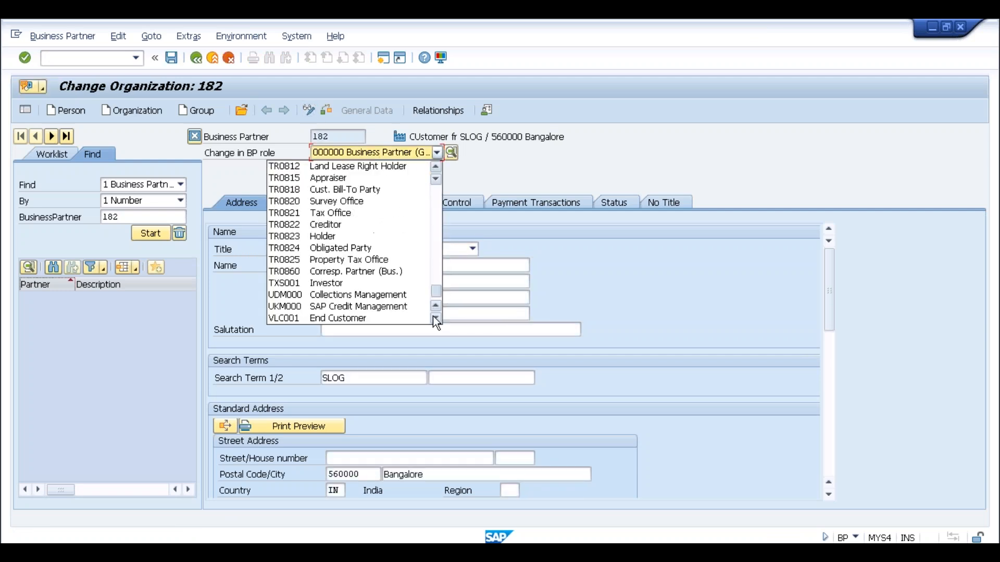
pyautogui.click(348, 307)
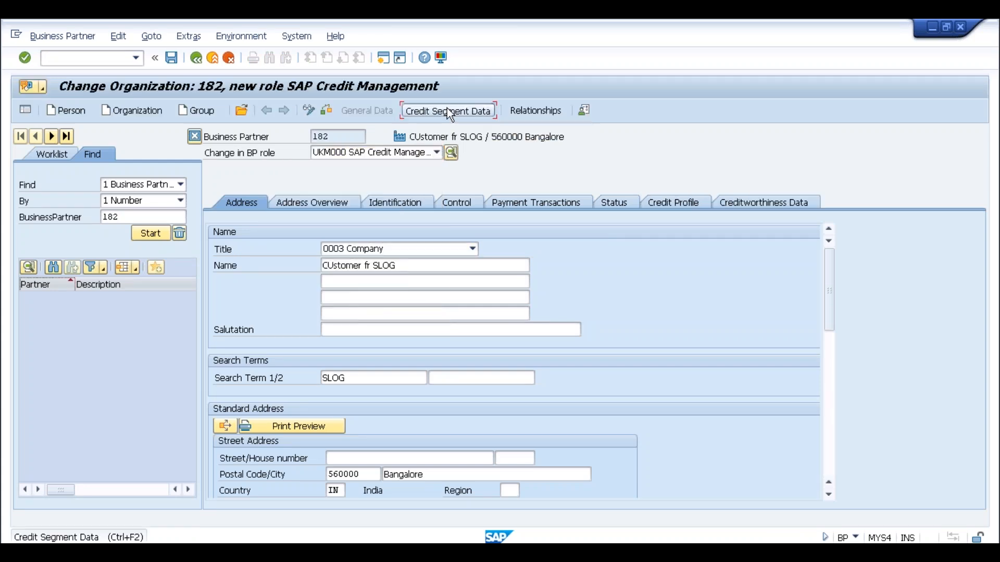
pyautogui.click(447, 111)
pyautogui.click(407, 214)
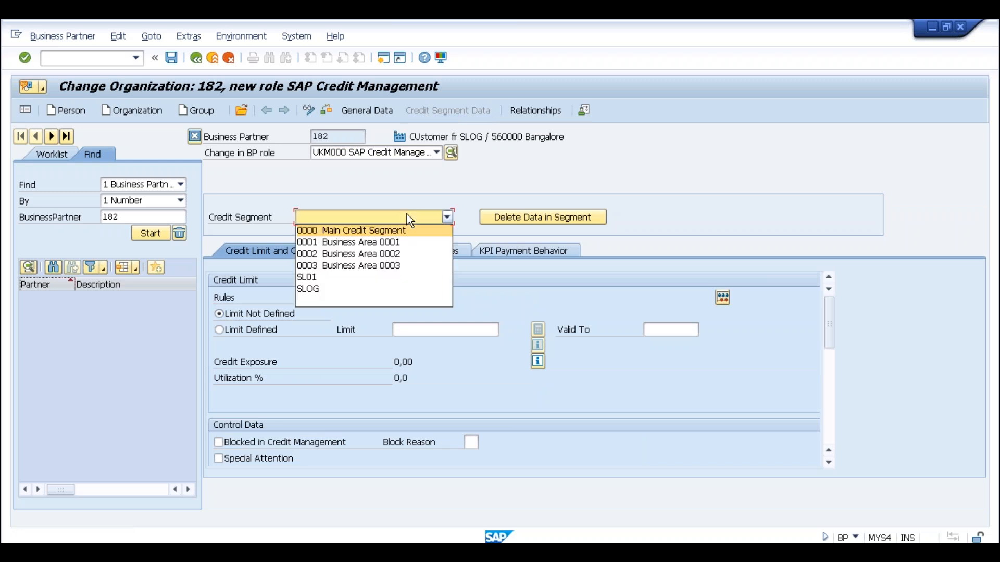
pyautogui.click(332, 288)
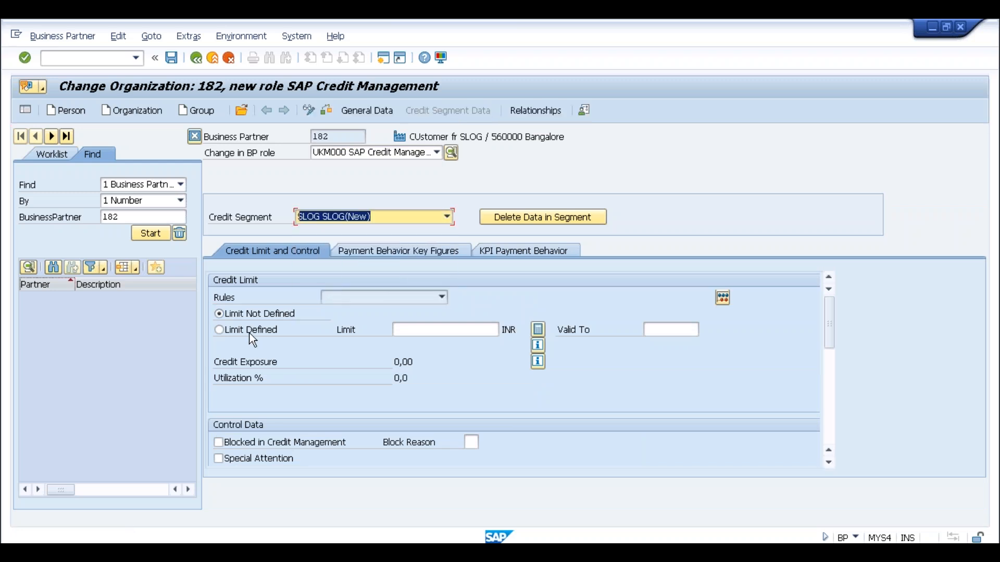
# Define a credit limit of 10000 INR valid to 30.06.2017.
pyautogui.click(235, 333)
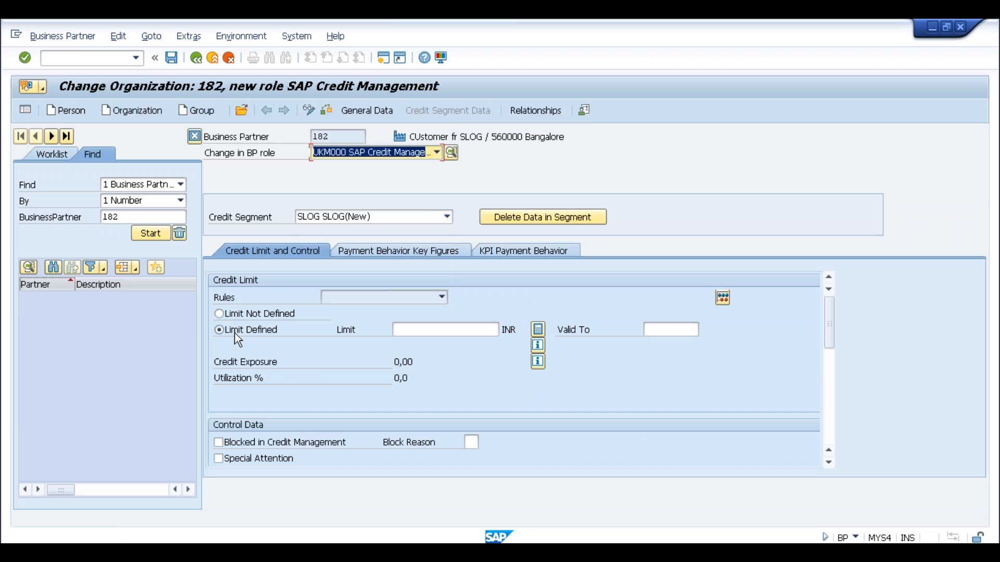
pyautogui.click(429, 333)
pyautogui.write('10000')
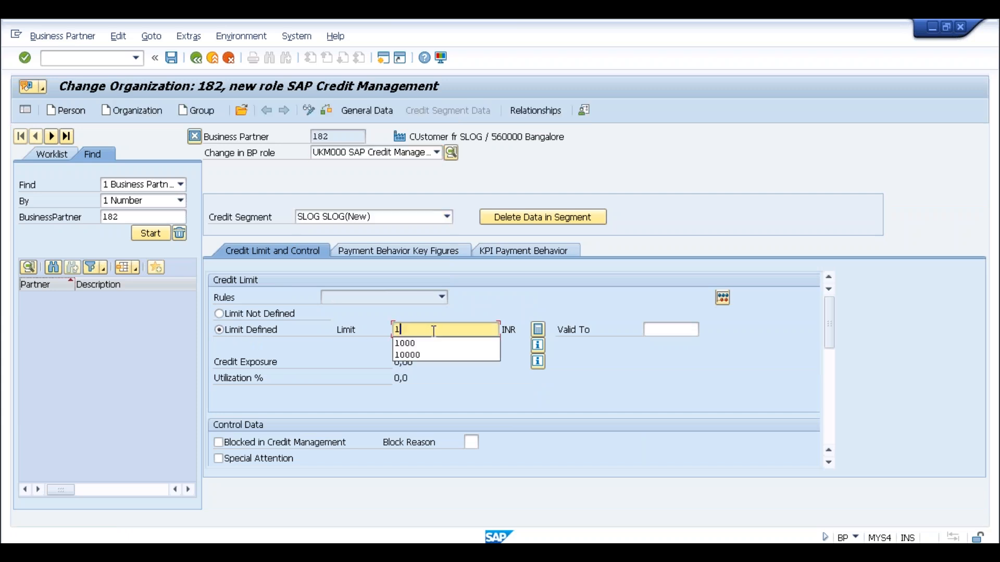
pyautogui.press('Tab')
pyautogui.press('Tab')
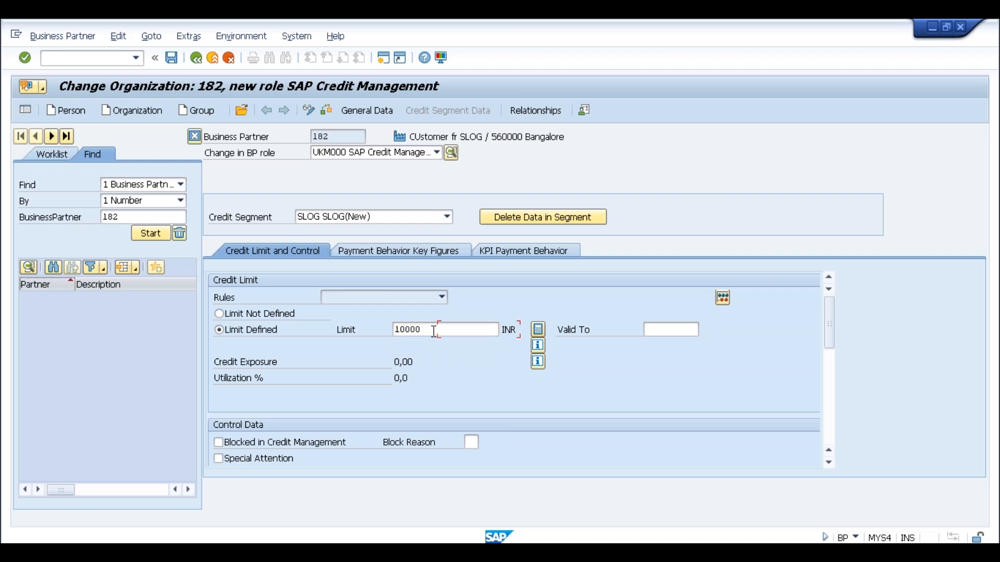
pyautogui.write('30')
pyautogui.press('Down')
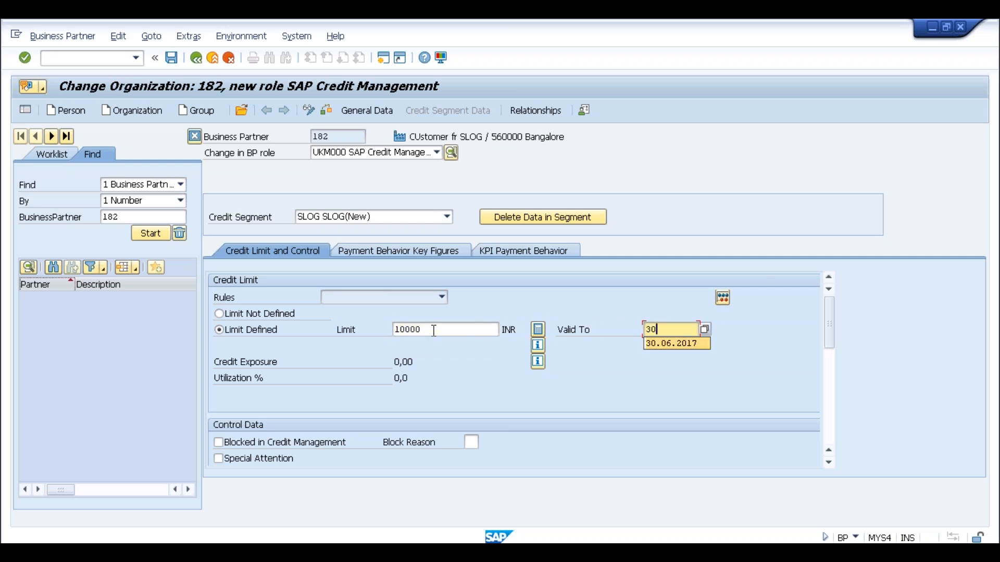
pyautogui.press('Return')
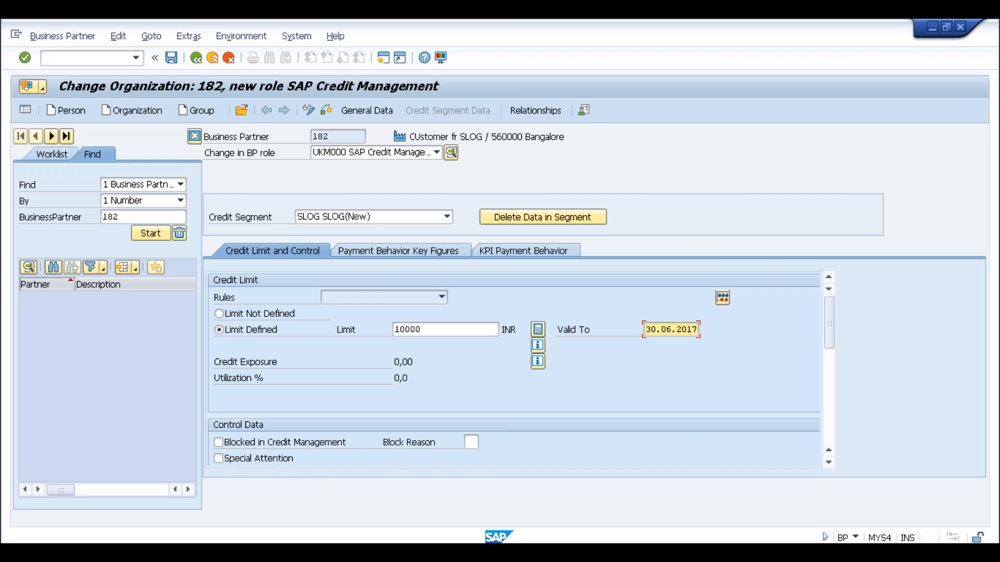
pyautogui.click(471, 445)
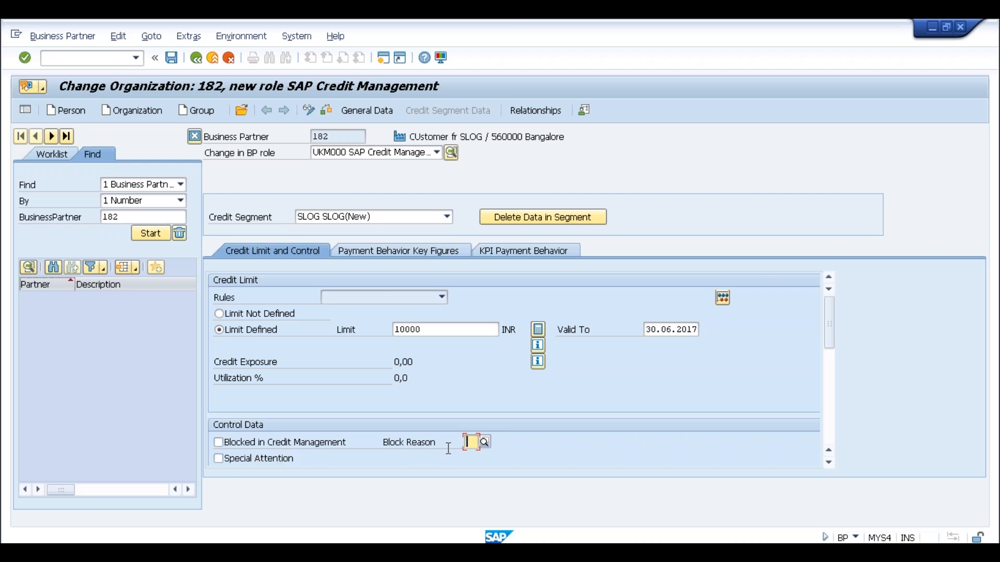
pyautogui.click(830, 373)
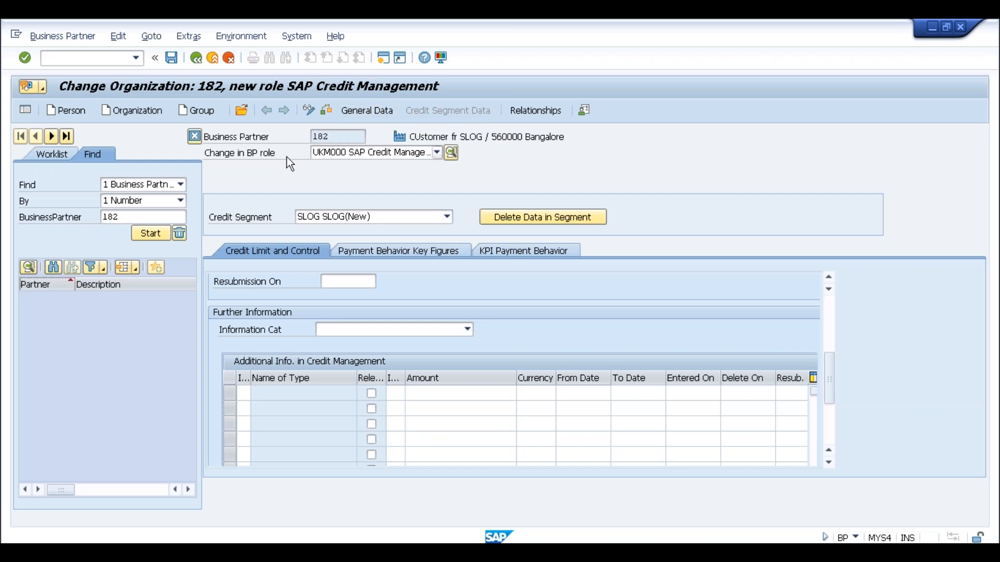
# Set the credit profile to rule B2B-EXIST, risk class A and check rule 01, then save.
pyautogui.click(361, 110)
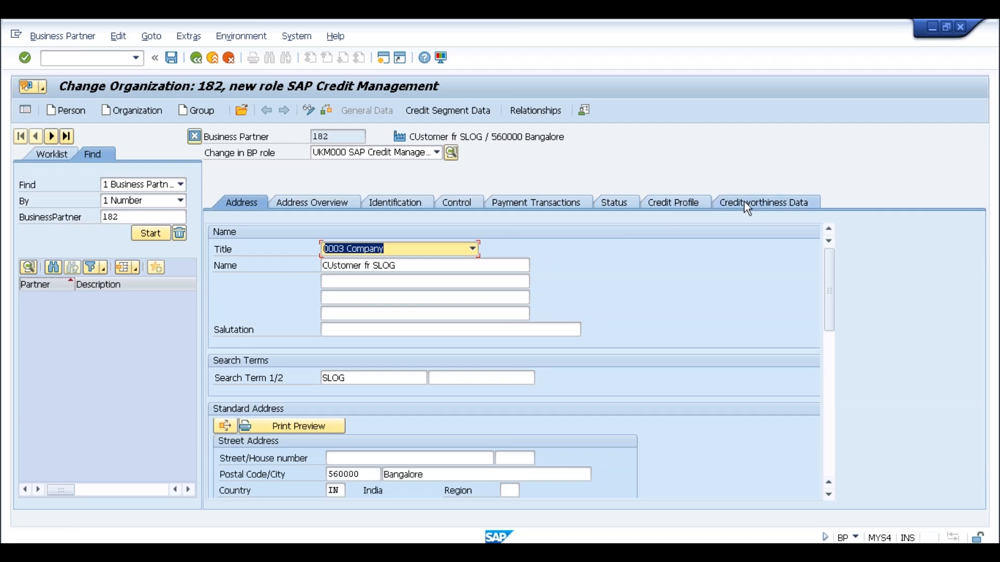
pyautogui.click(680, 207)
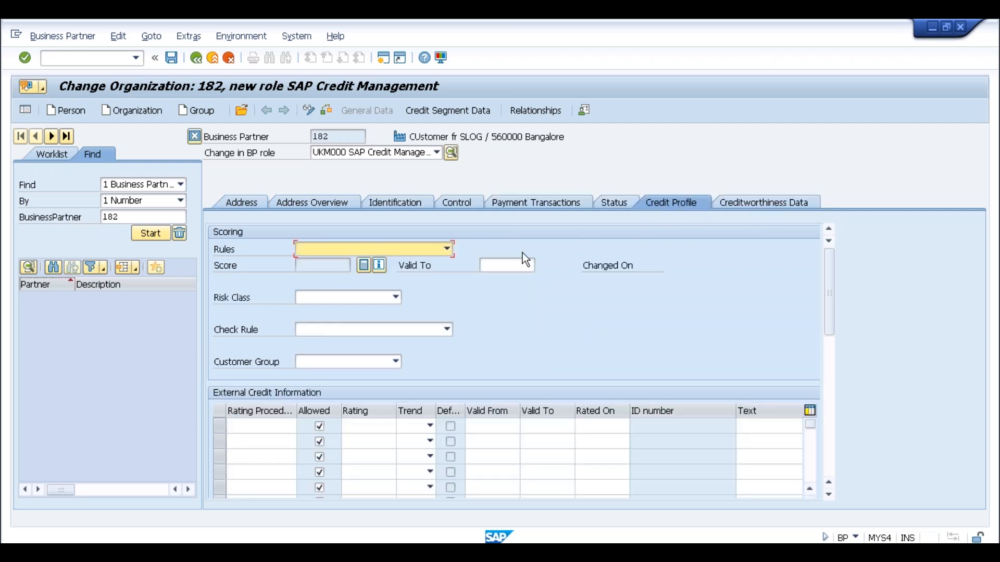
pyautogui.click(448, 251)
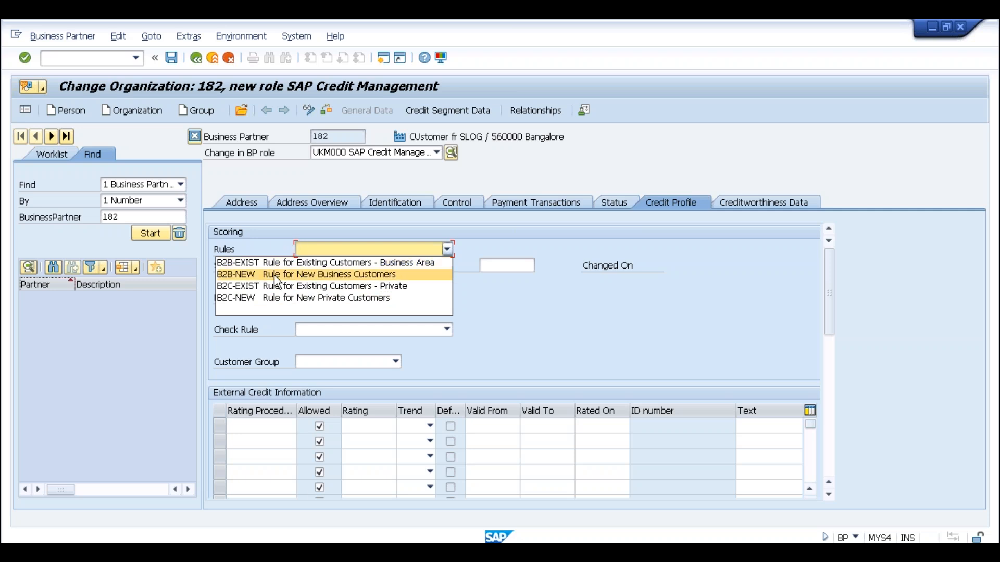
pyautogui.click(310, 263)
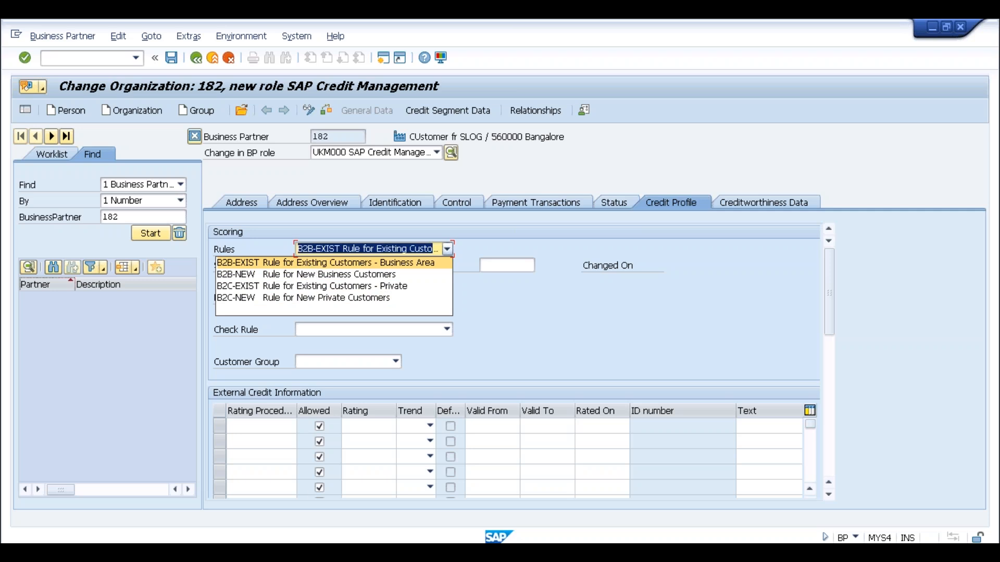
pyautogui.click(336, 136)
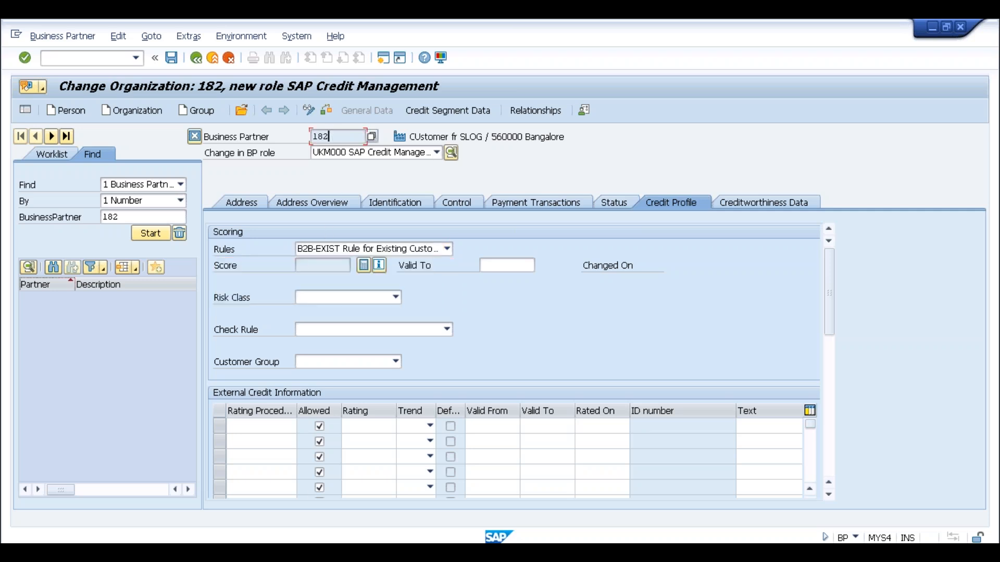
pyautogui.click(385, 297)
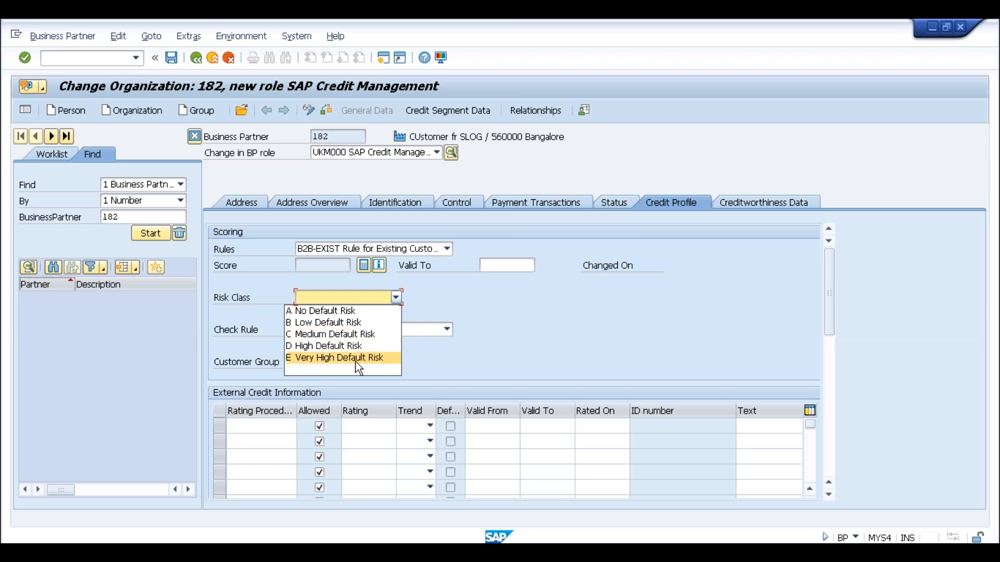
pyautogui.click(305, 312)
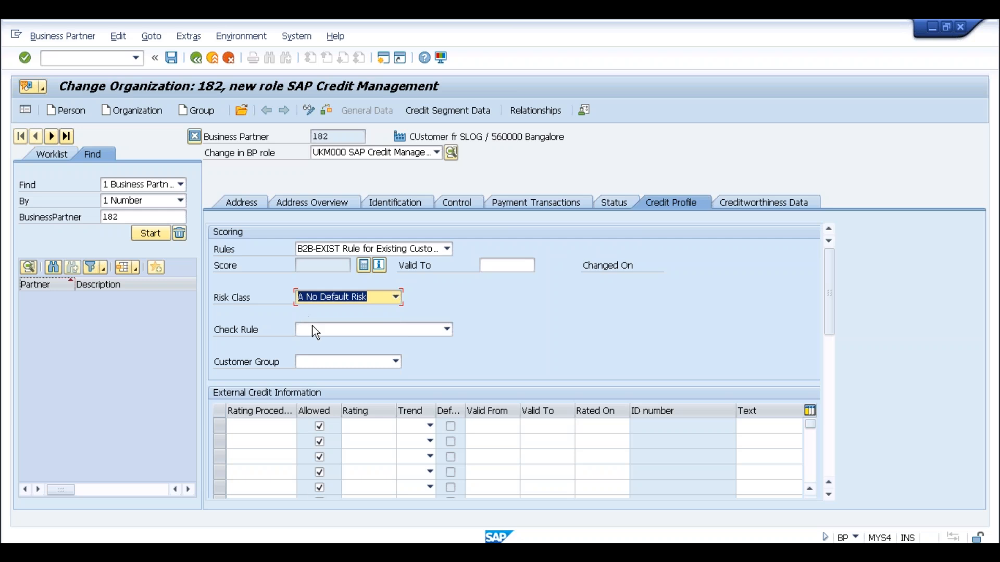
pyautogui.click(328, 333)
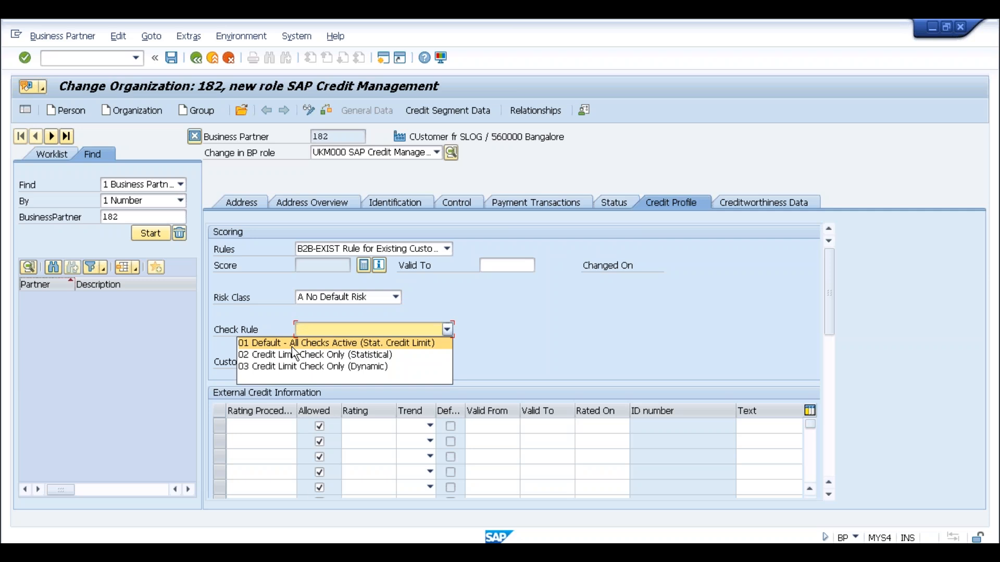
pyautogui.click(328, 344)
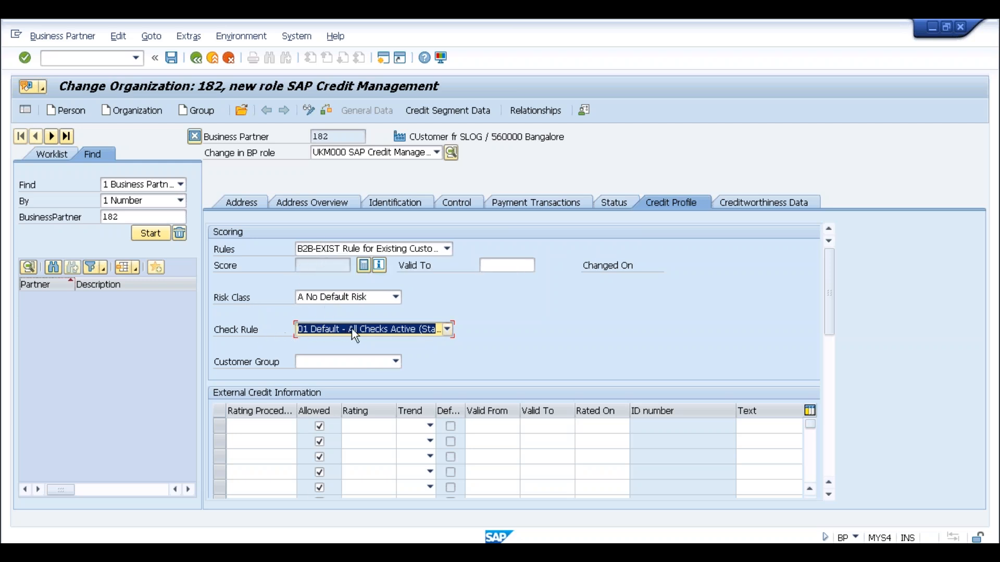
pyautogui.click(174, 60)
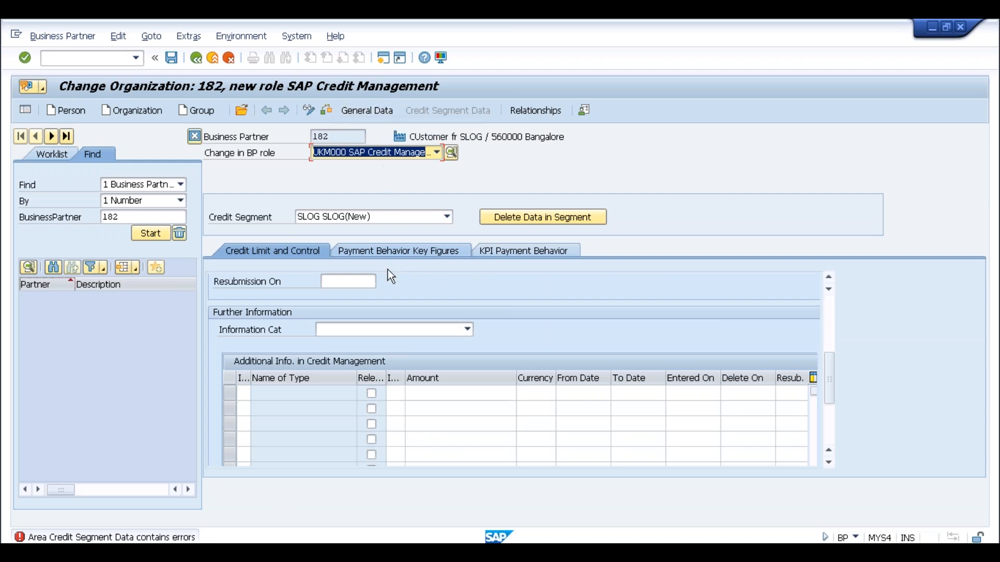
# Review the Payment Behavior and KPI figures, then save the SLOG credit segment.
pyautogui.click(828, 307)
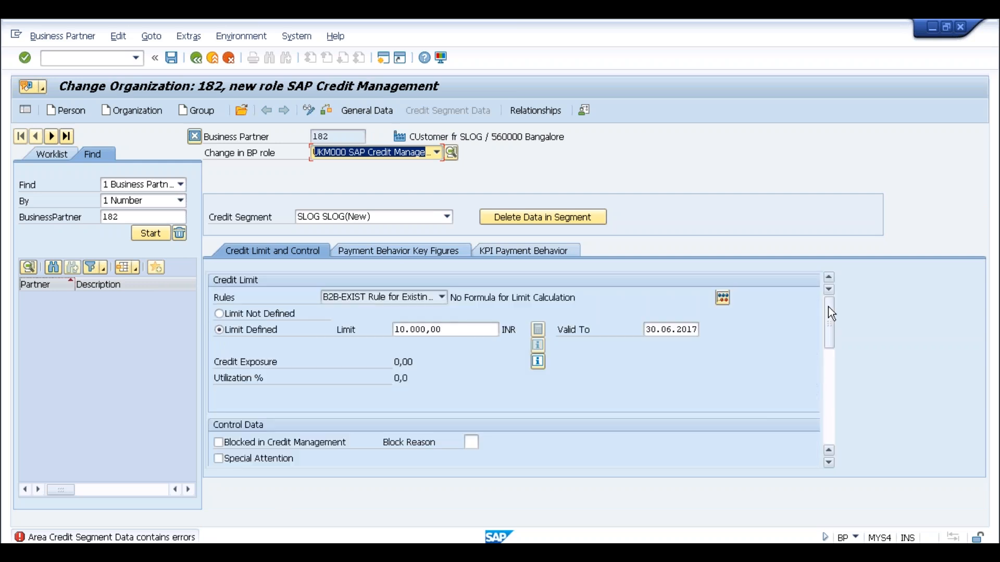
pyautogui.click(430, 252)
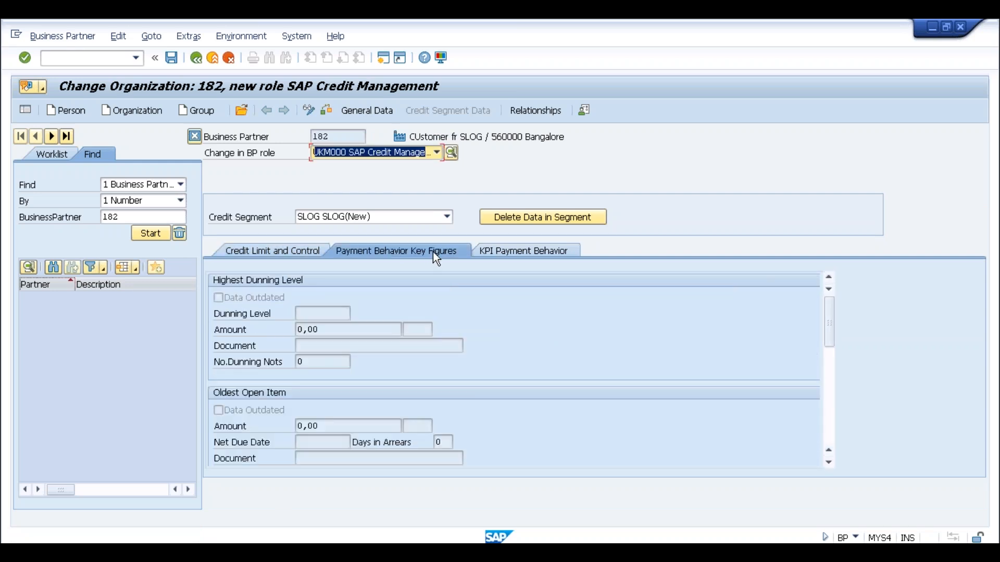
pyautogui.click(501, 249)
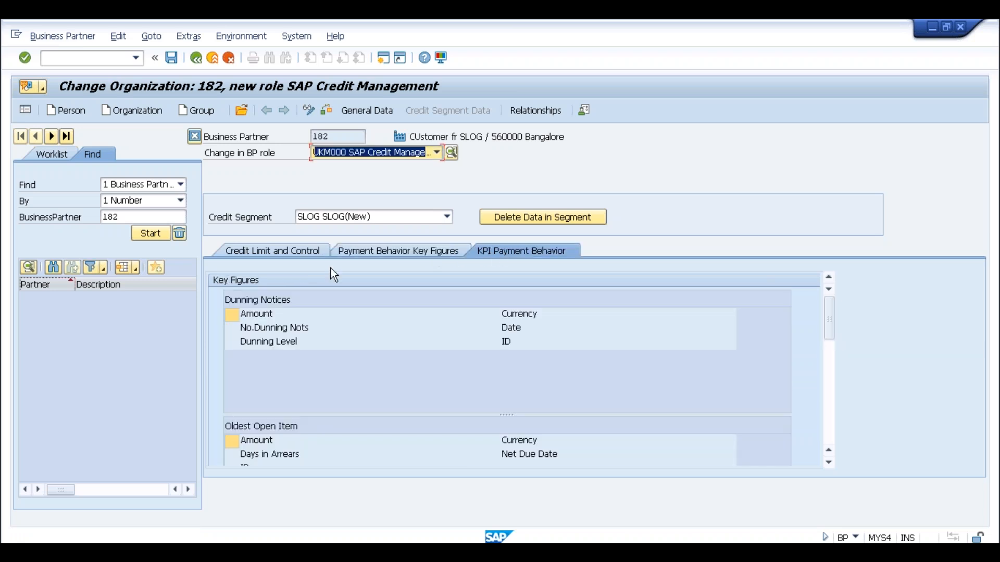
pyautogui.click(276, 251)
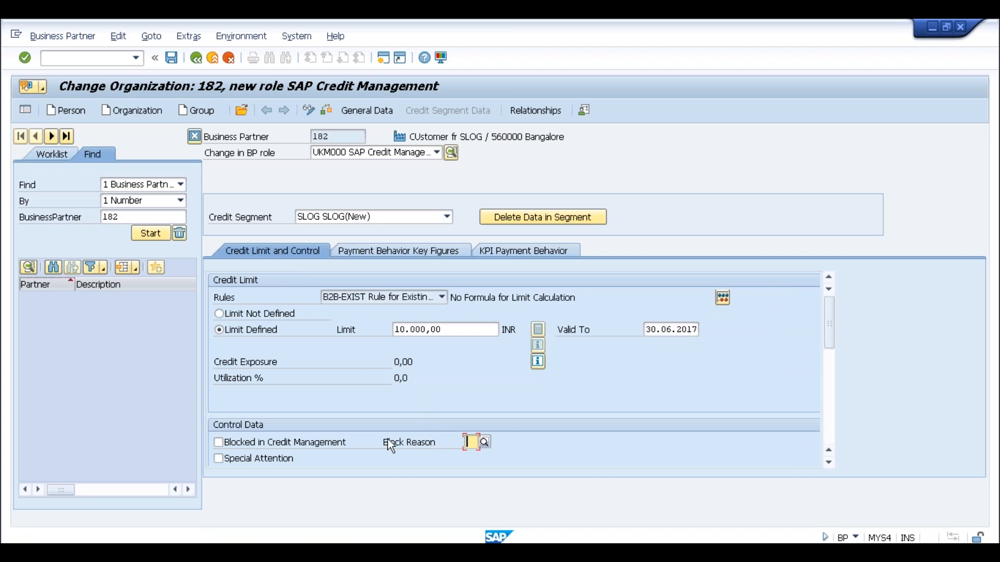
pyautogui.click(172, 58)
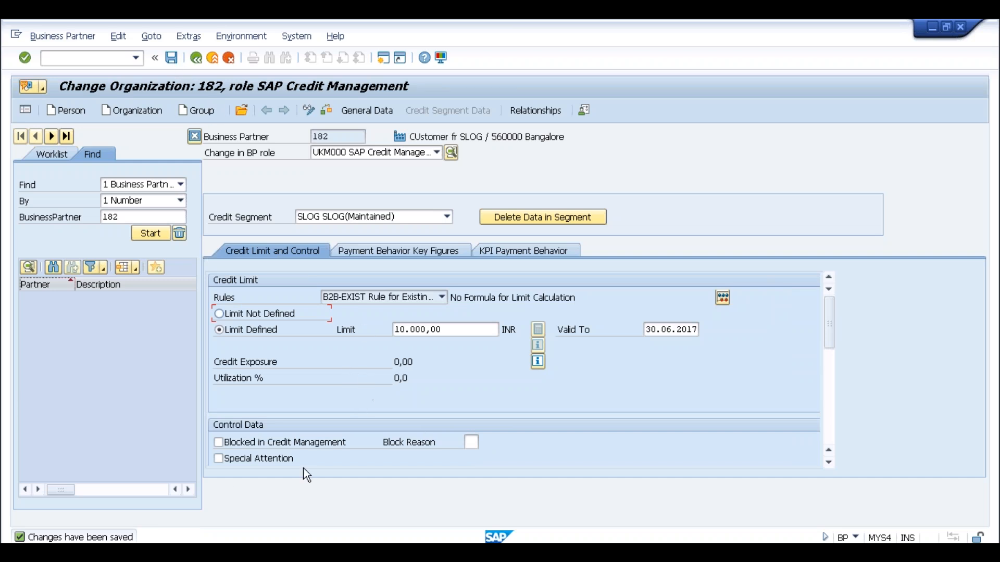
# Inspect the saved 10.000,00 INR credit limit and its 30.06.2017 valid-to date.
pyautogui.click(473, 330)
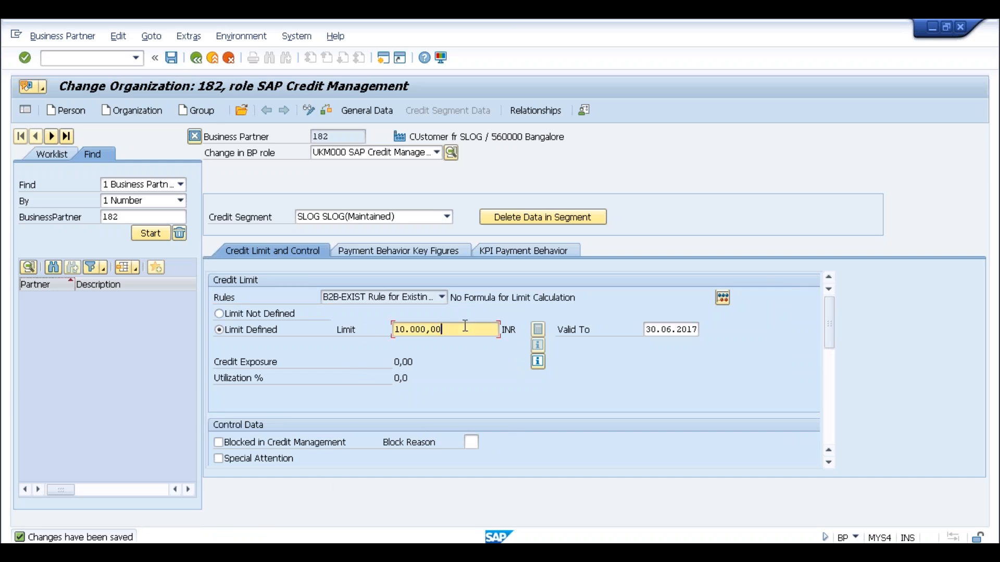
pyautogui.click(670, 328)
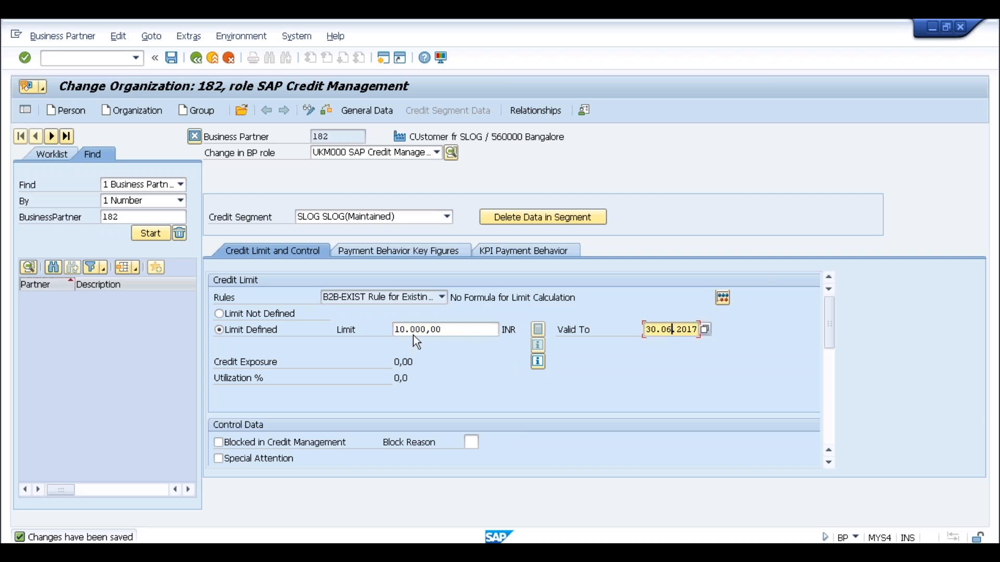
pyautogui.click(448, 333)
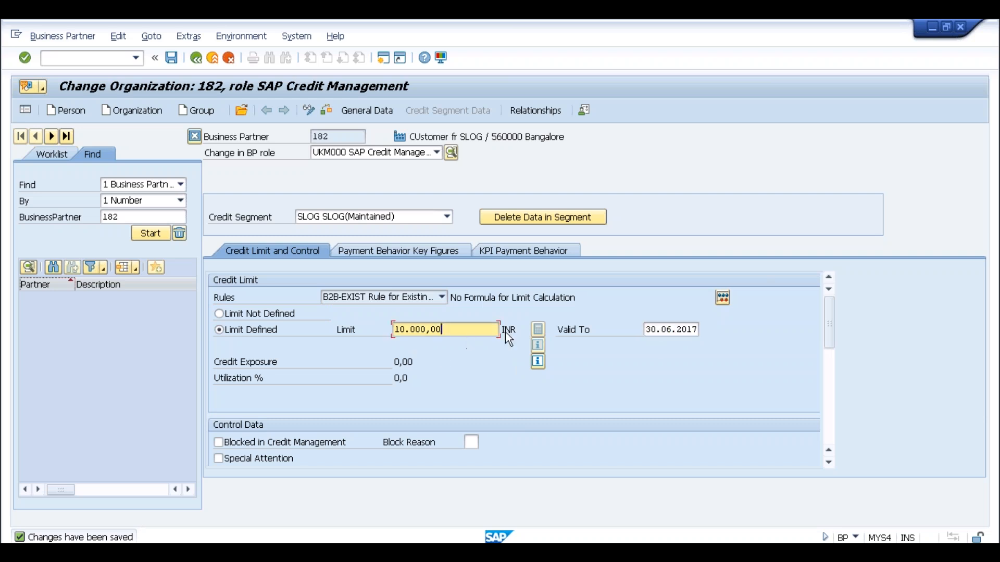
pyautogui.click(681, 329)
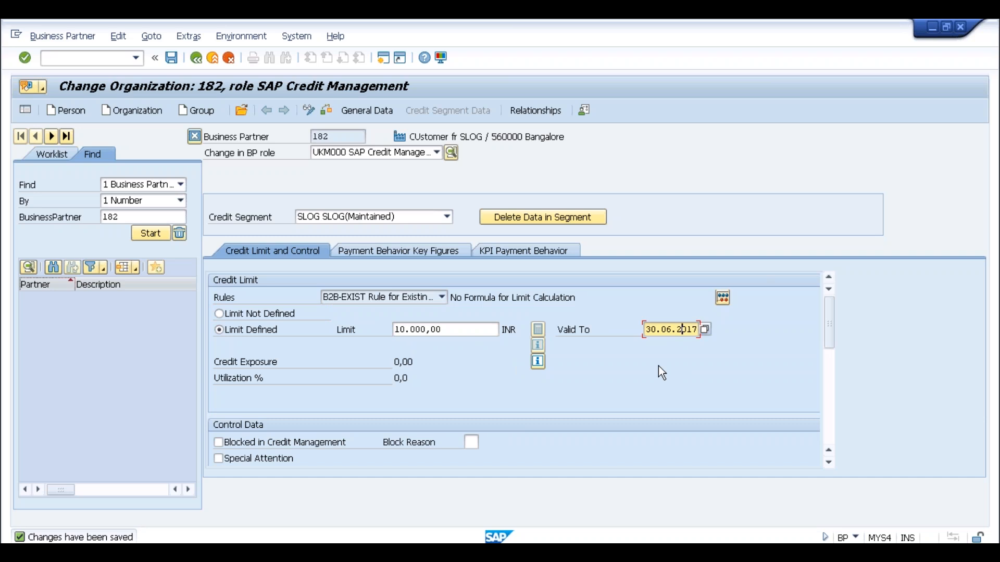
pyautogui.click(469, 329)
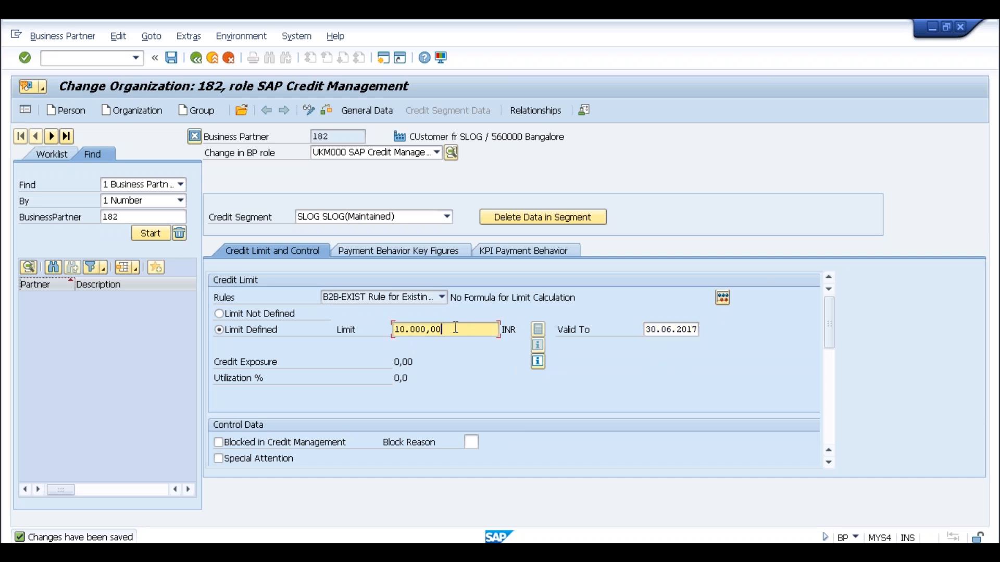
pyautogui.moveTo(445, 329); pyautogui.dragTo(382, 327)
pyautogui.click(397, 329)
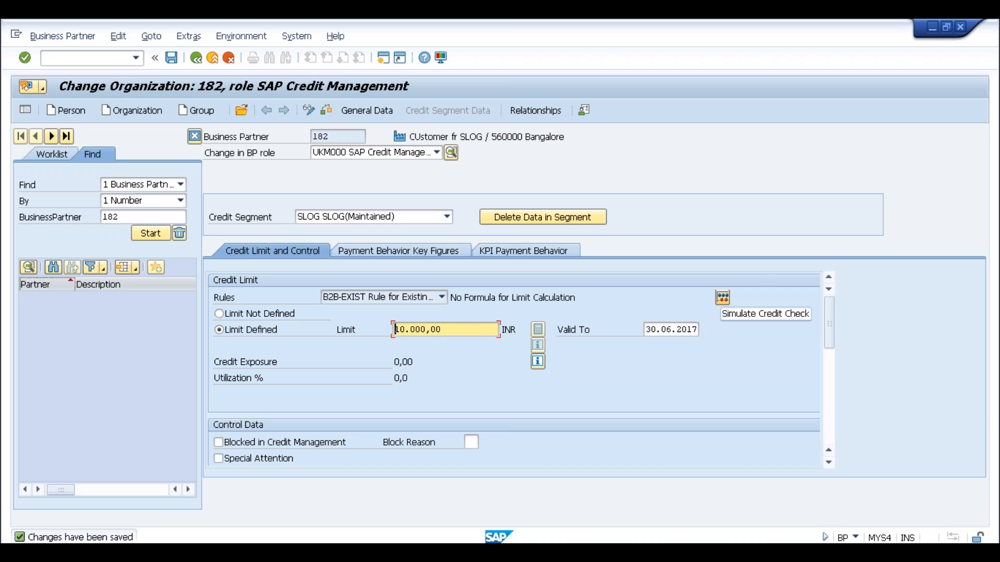
# Simulate a 20000 INR credit check for partner 182 with transaction date 07.05.2017.
pyautogui.click(722, 298)
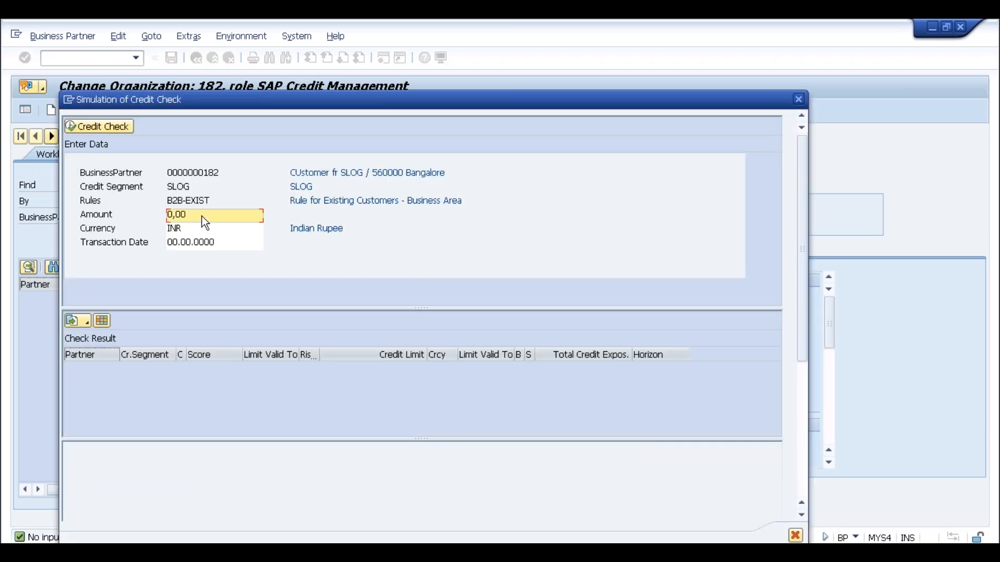
pyautogui.write('20000')
pyautogui.press('Tab')
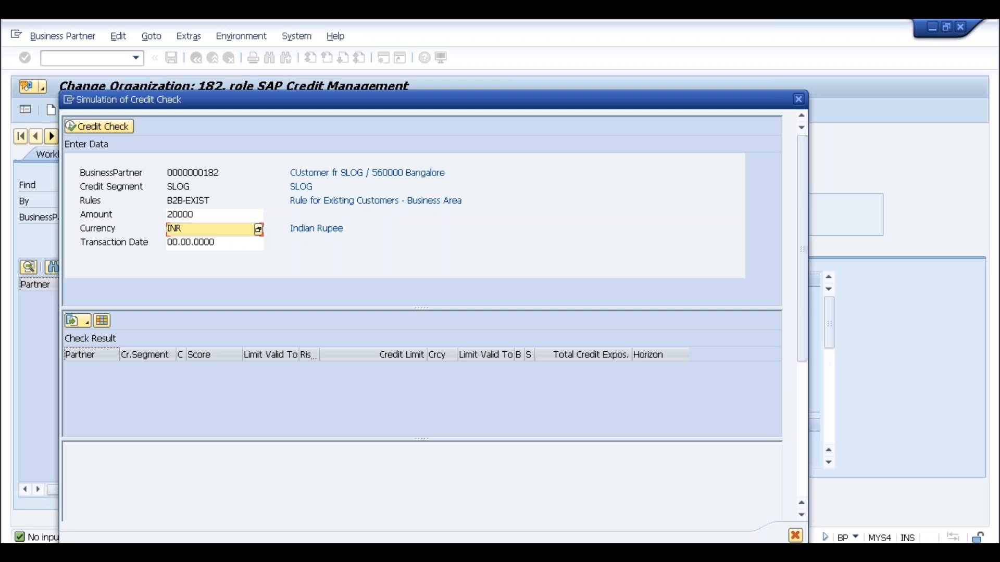
pyautogui.press('Tab')
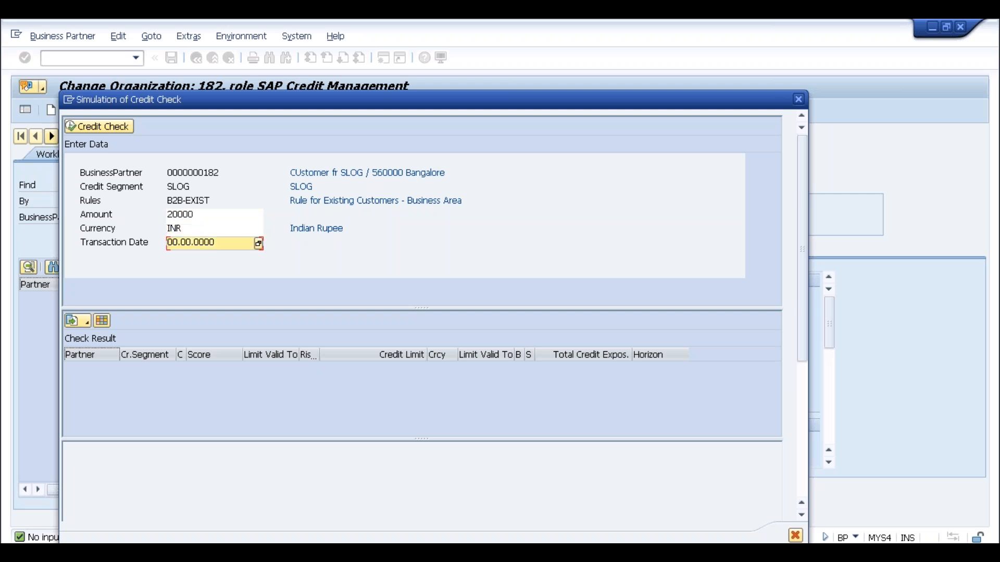
pyautogui.click(259, 245)
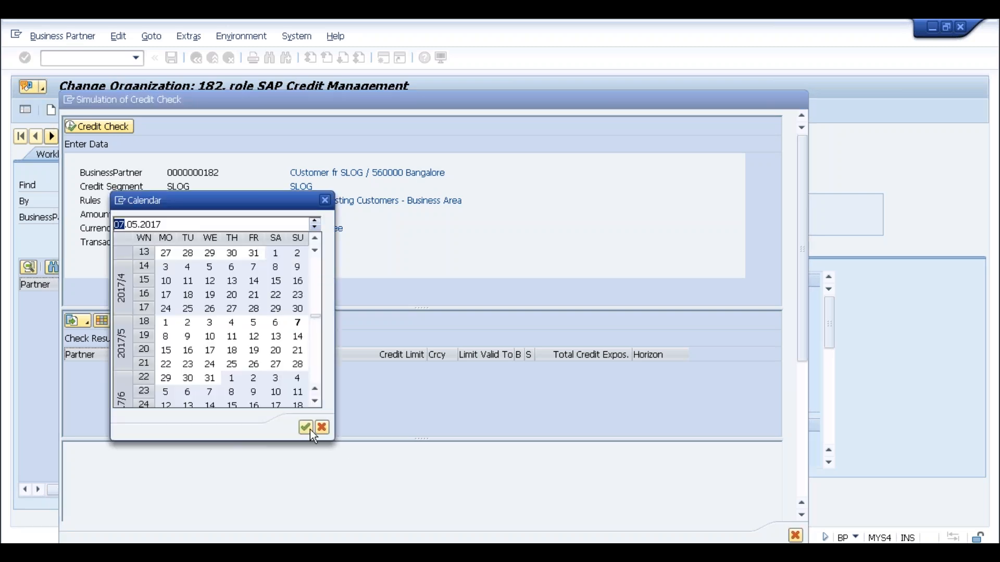
pyautogui.click(307, 428)
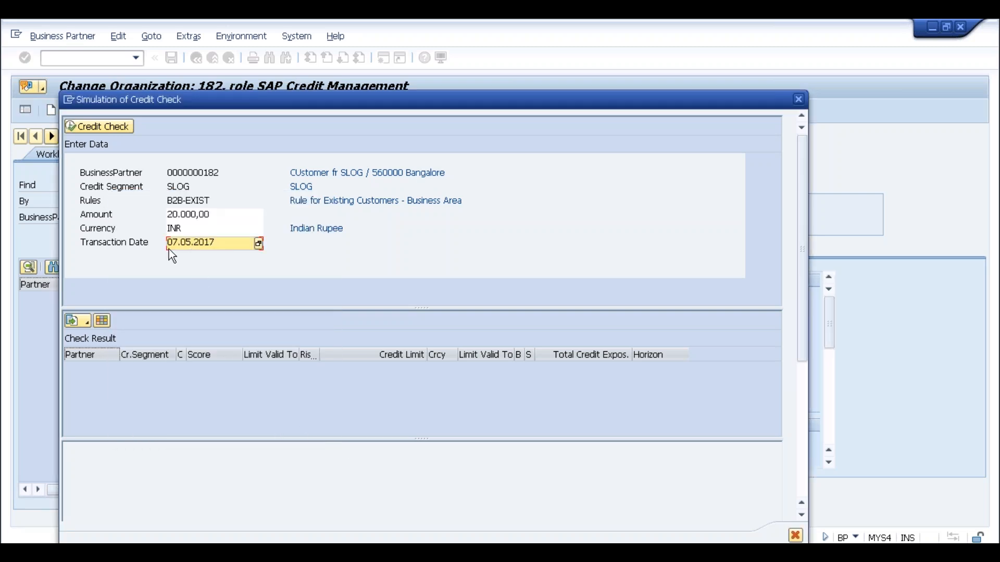
pyautogui.click(99, 127)
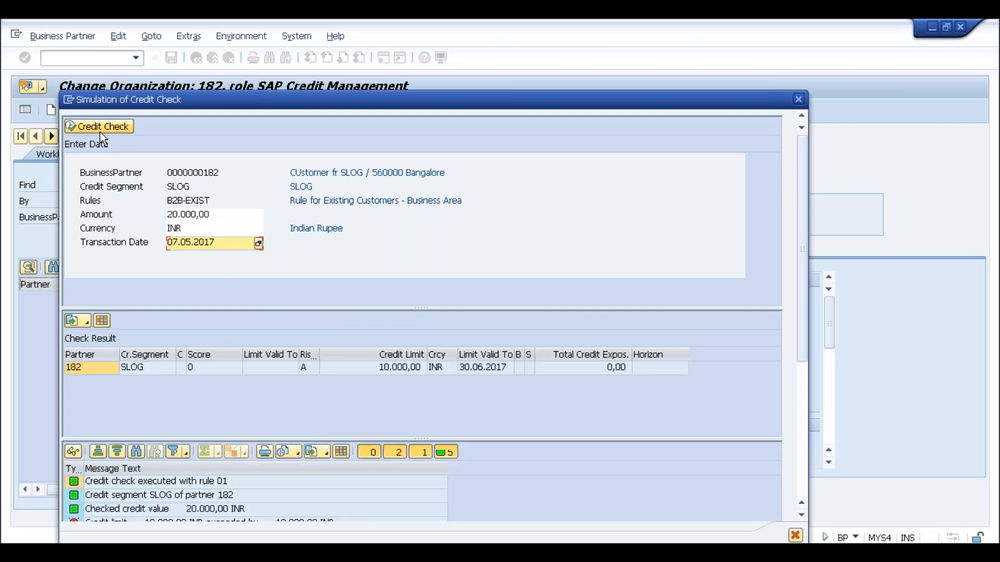
# Review the simulation messages, marking the oldest open item, then close the simulation.
pyautogui.click(799, 448)
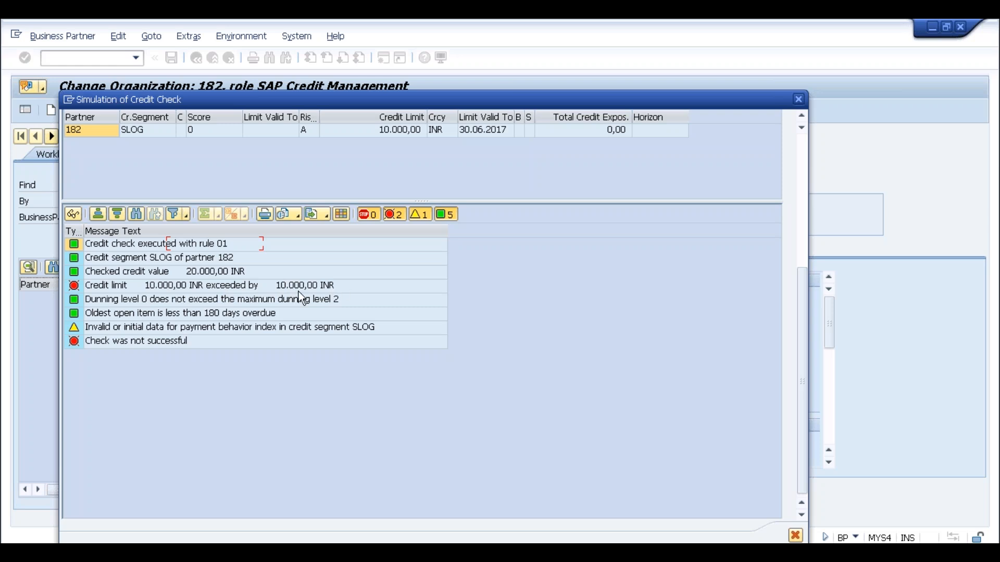
pyautogui.click(173, 310)
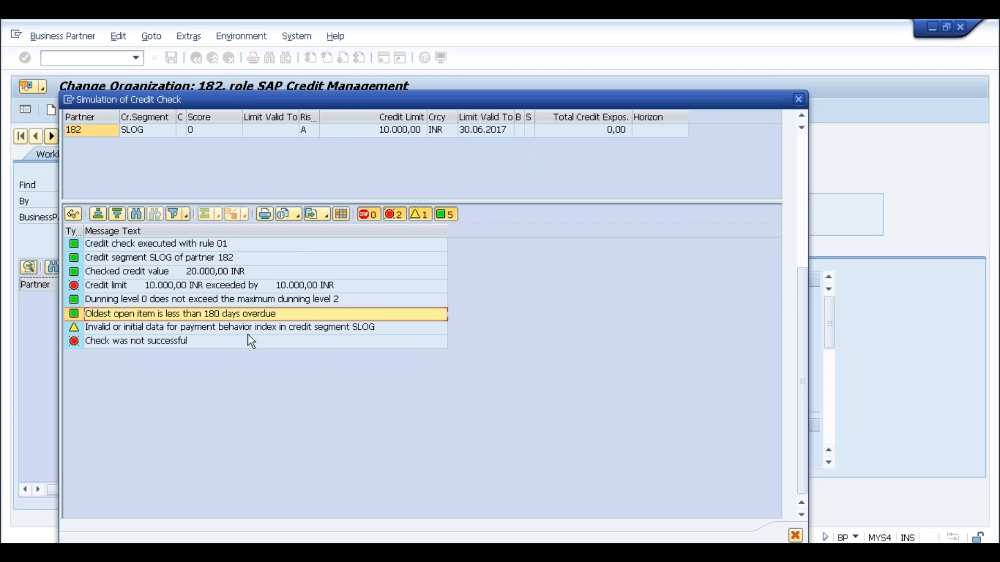
pyautogui.click(799, 102)
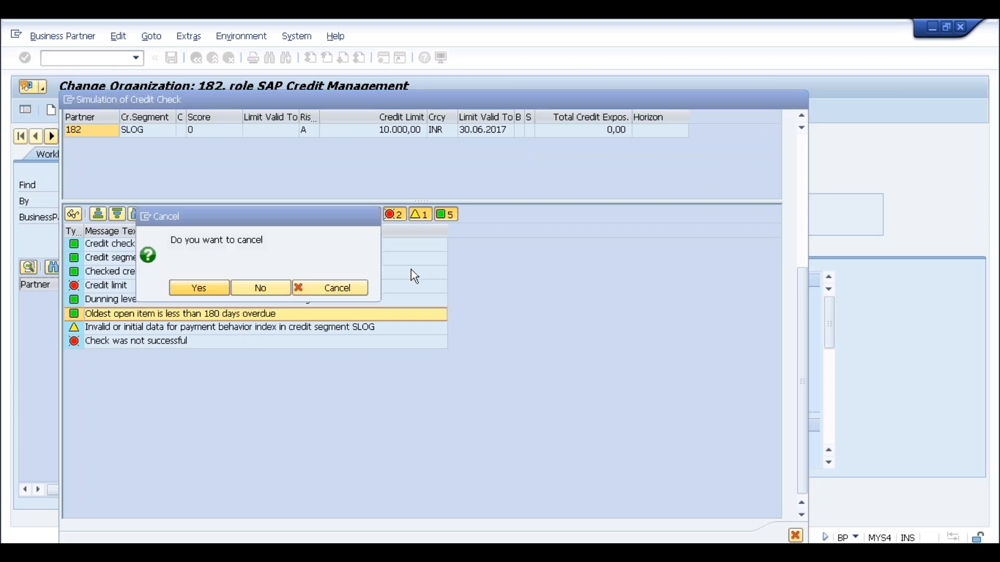
pyautogui.press('Return')
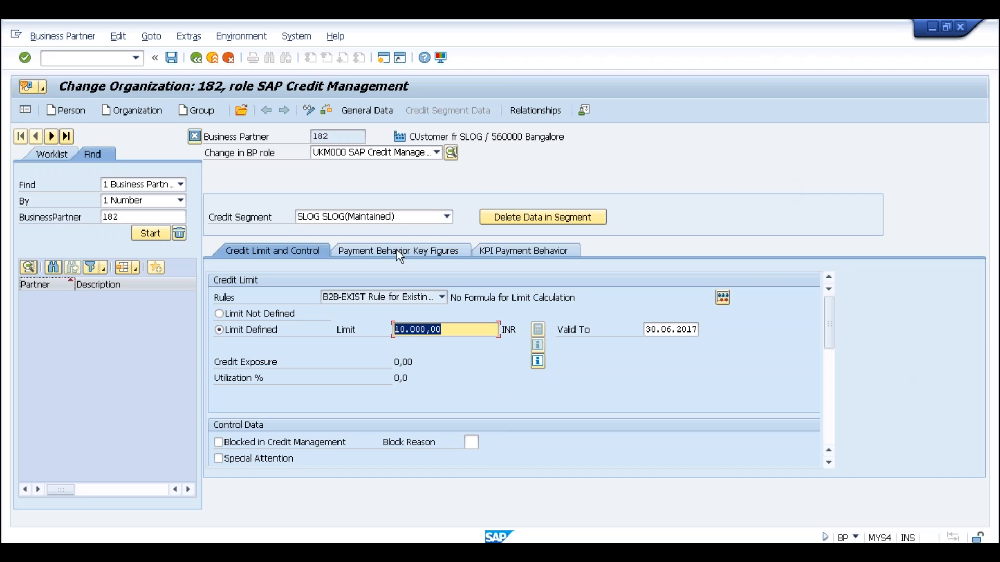
# Check partner 182's credit profile (risk class A, rule 01), then switch to its display window.
pyautogui.click(360, 111)
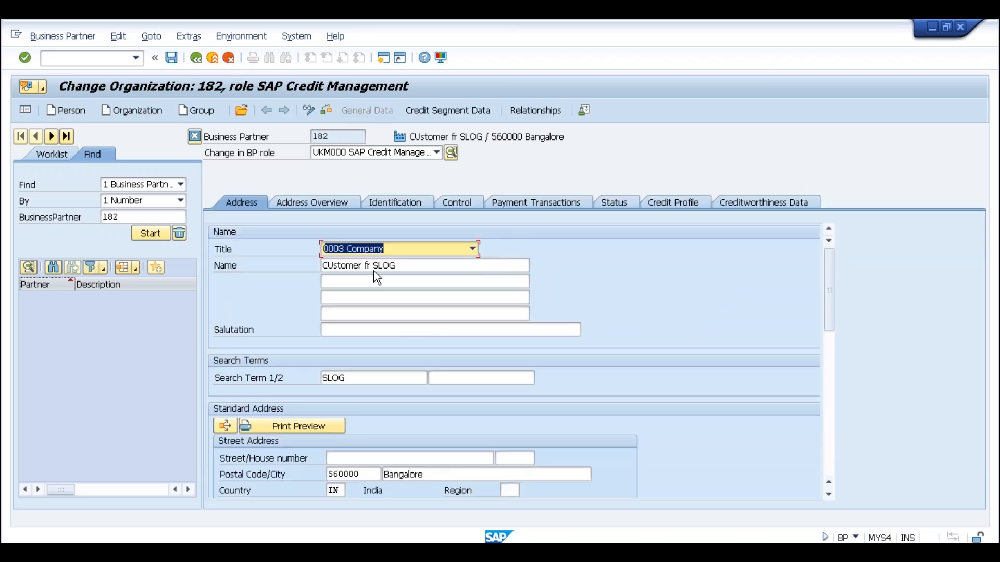
pyautogui.click(674, 203)
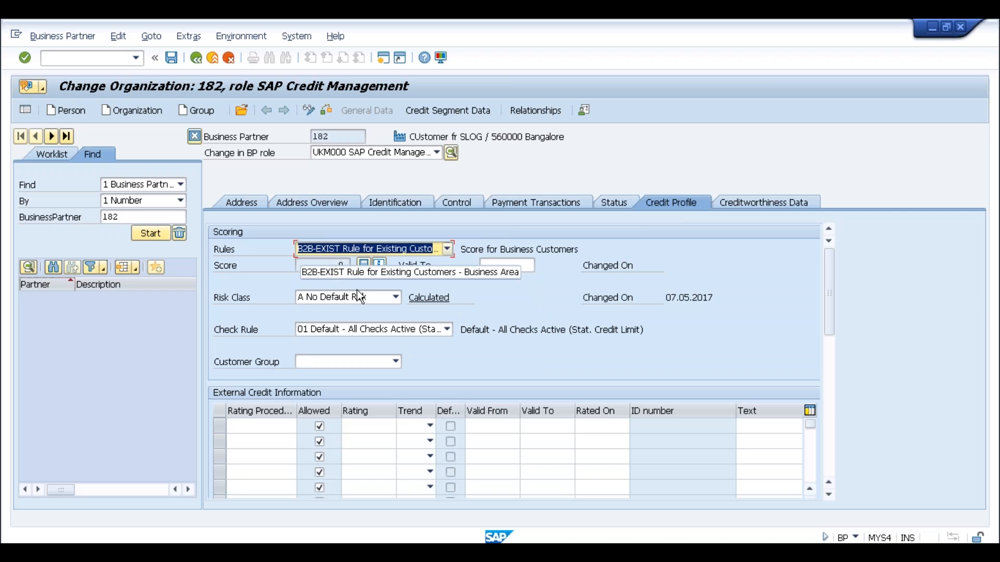
pyautogui.hotkey('alt', 'Tab')
pyautogui.hotkey('alt', 'Tab')
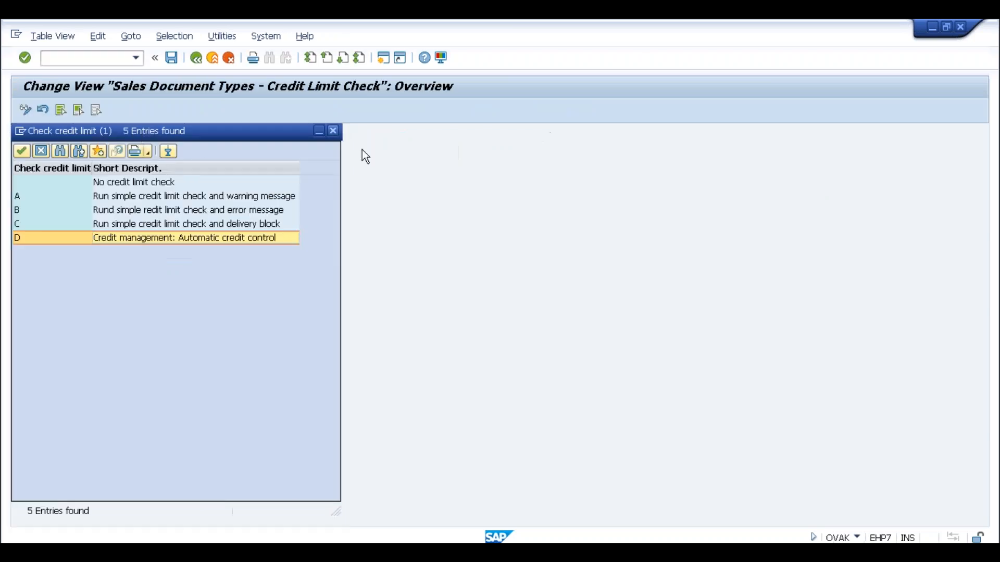
pyautogui.click(333, 131)
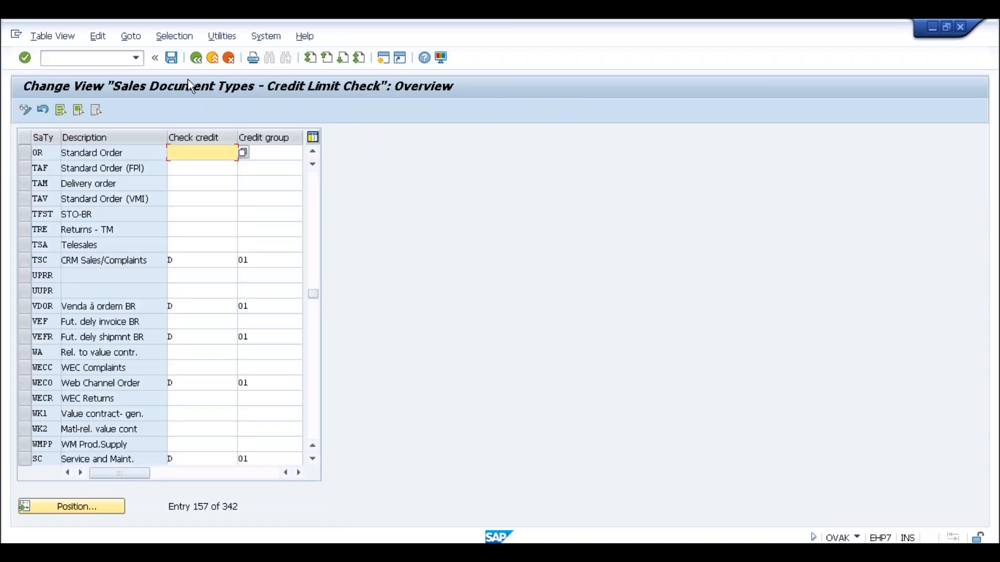
pyautogui.click(195, 58)
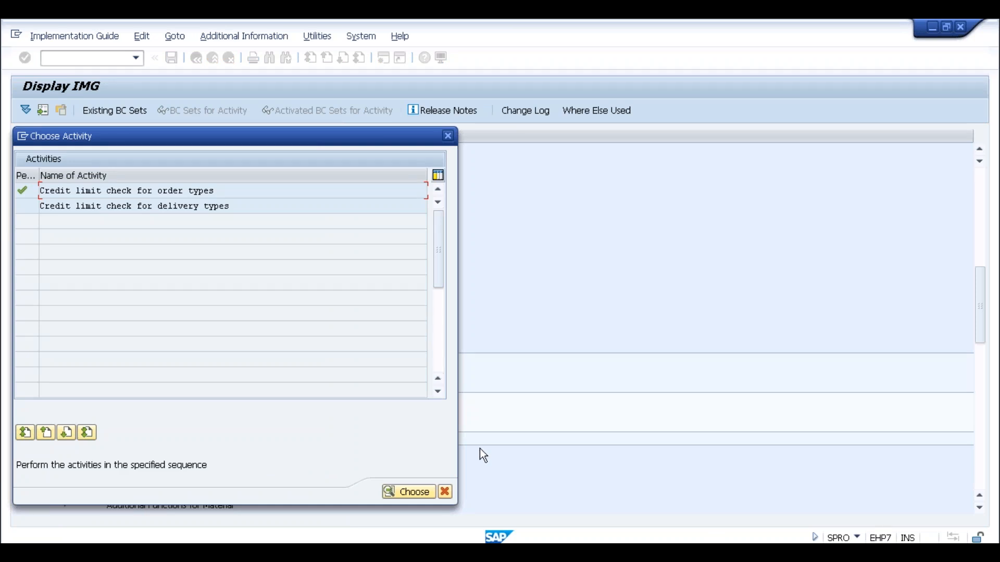
pyautogui.hotkey('alt', 'Tab')
pyautogui.hotkey('alt', 'Tab')
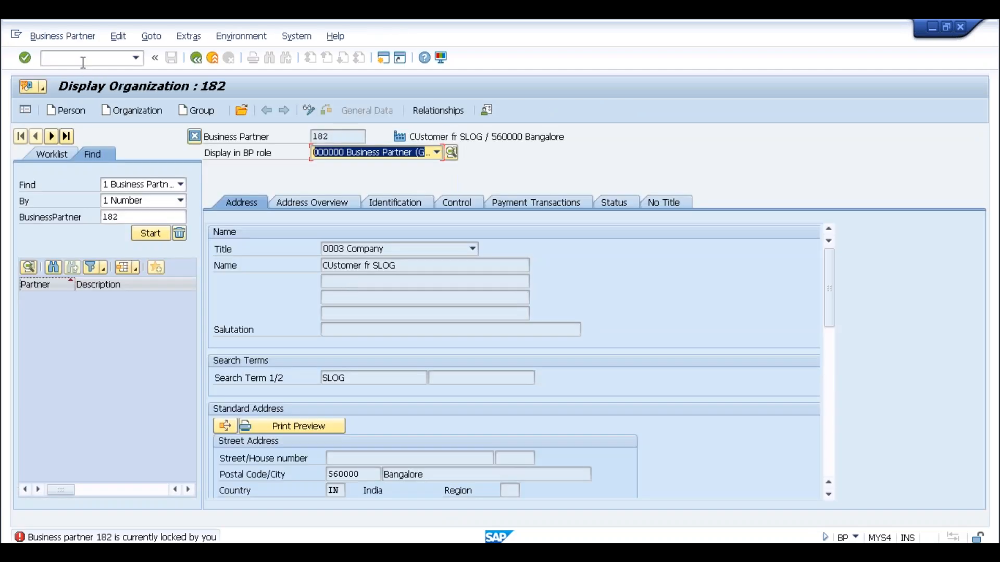
# Run /nspro then /nova8 to show the six Automatic Credit Control entries.
pyautogui.click(83, 61)
pyautogui.write('/nspro')
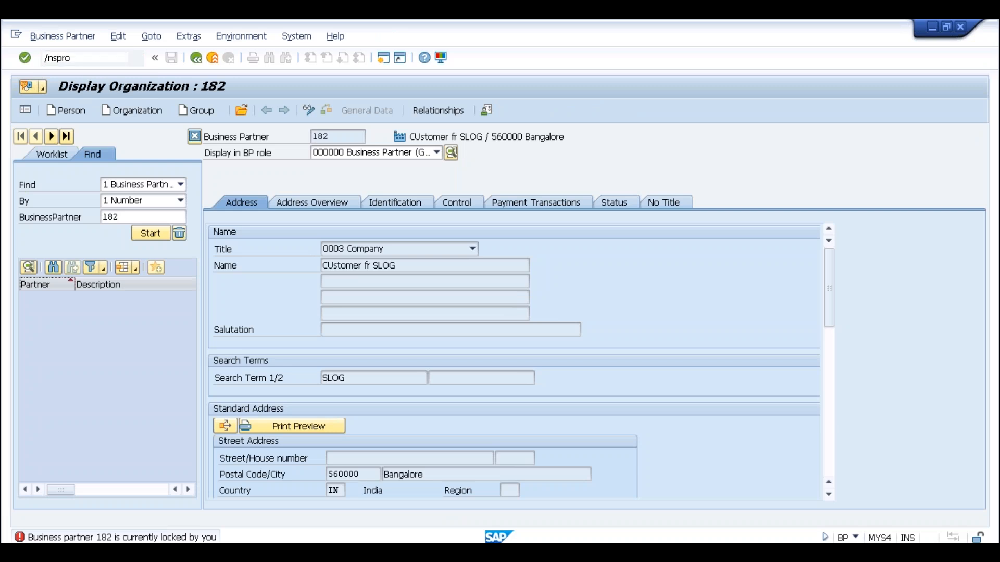
pyautogui.press('Return')
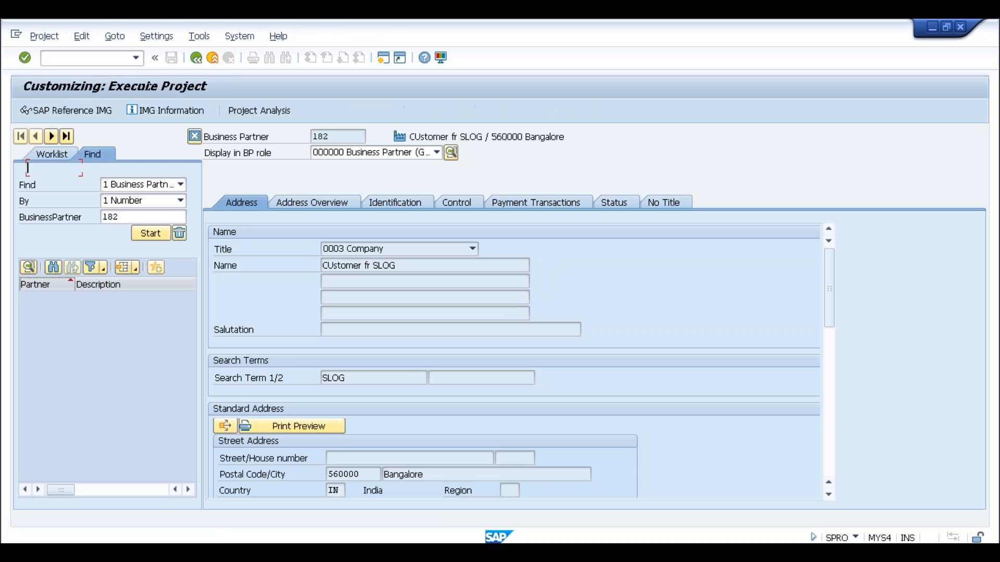
pyautogui.write('/nova8')
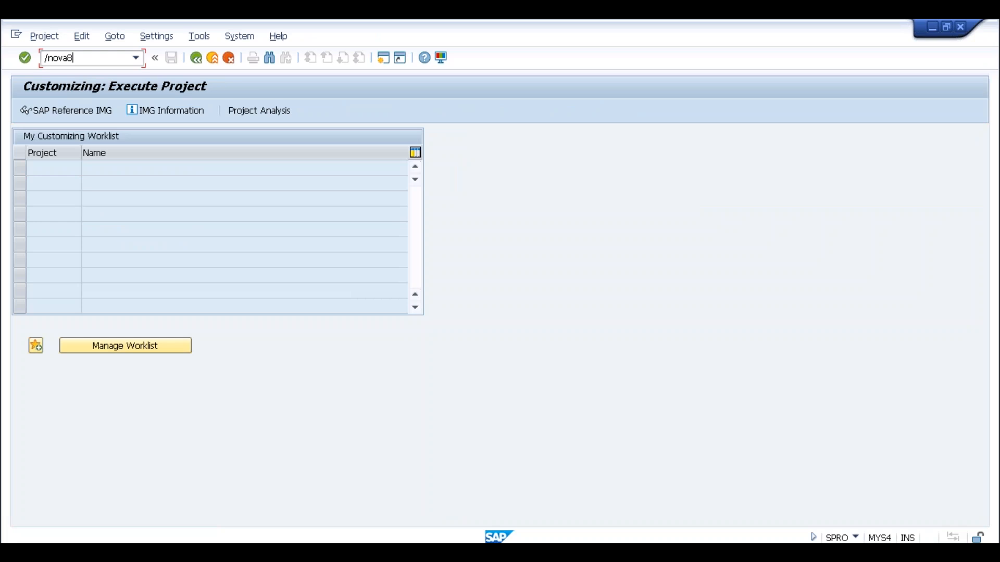
pyautogui.press('Return')
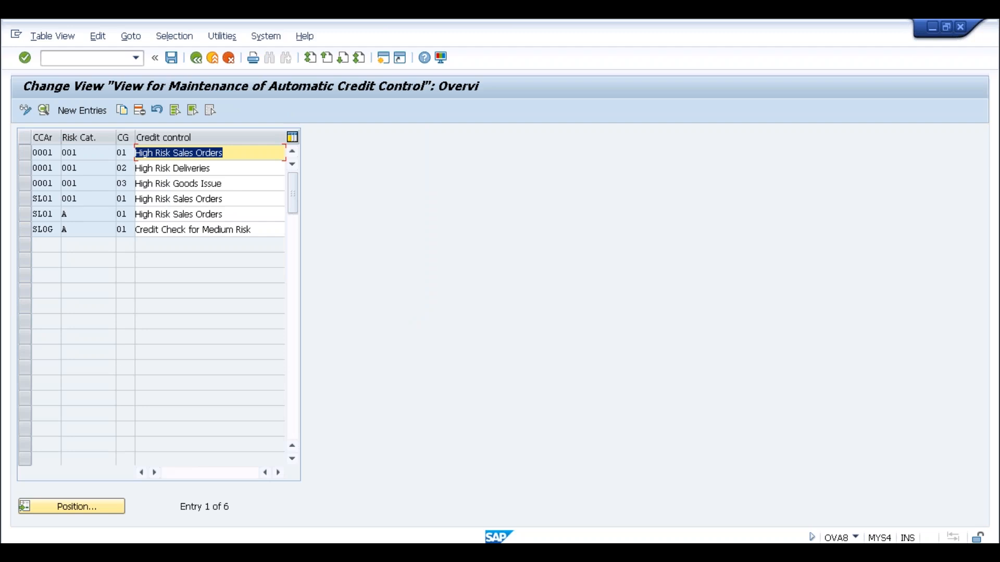
pyautogui.hotkey('alt', 'Tab')
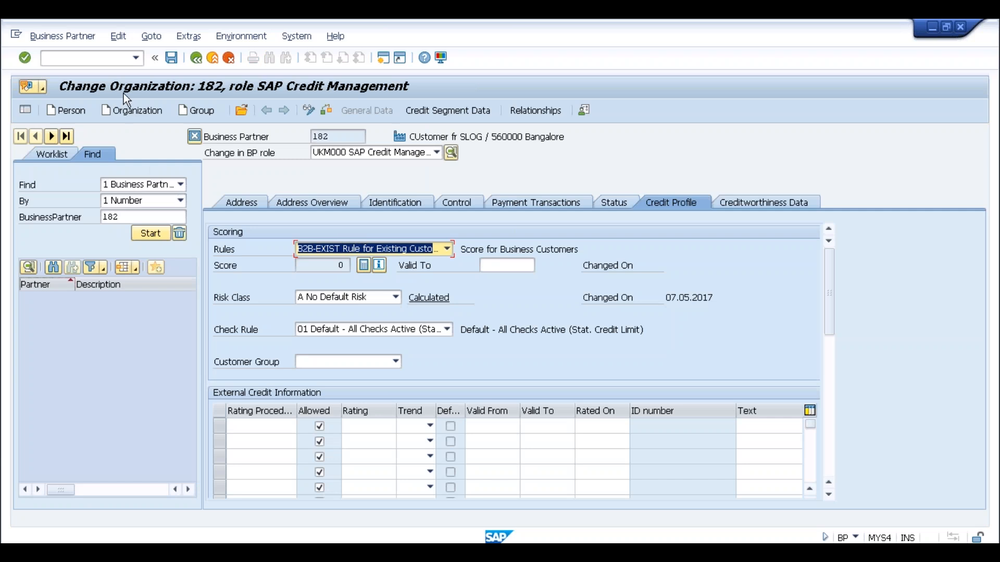
# Open the High Risk Sales Orders entry under Define Automatic Credit Control.
pyautogui.hotkey('alt', 'Tab')
pyautogui.hotkey('alt', 'Tab')
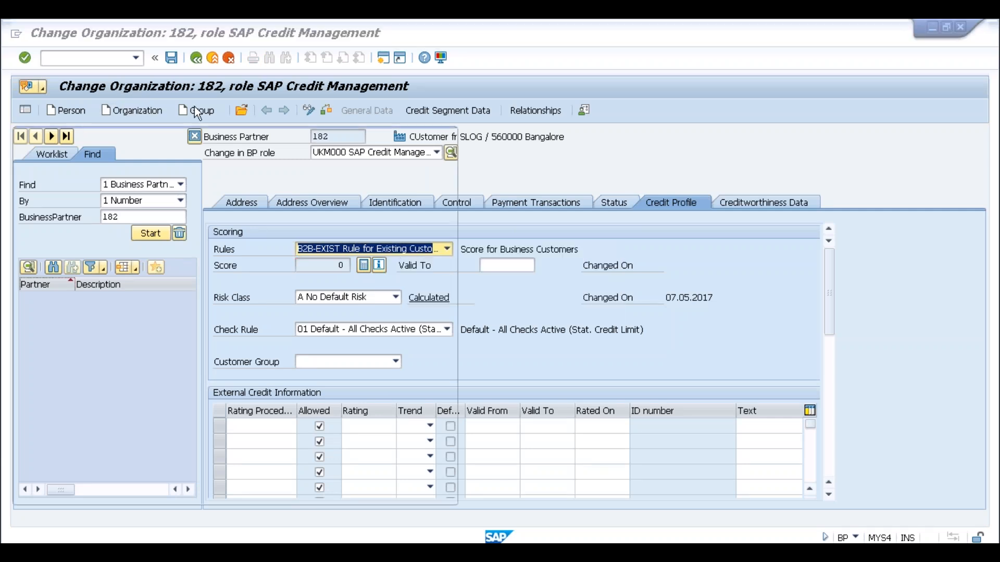
pyautogui.click(448, 137)
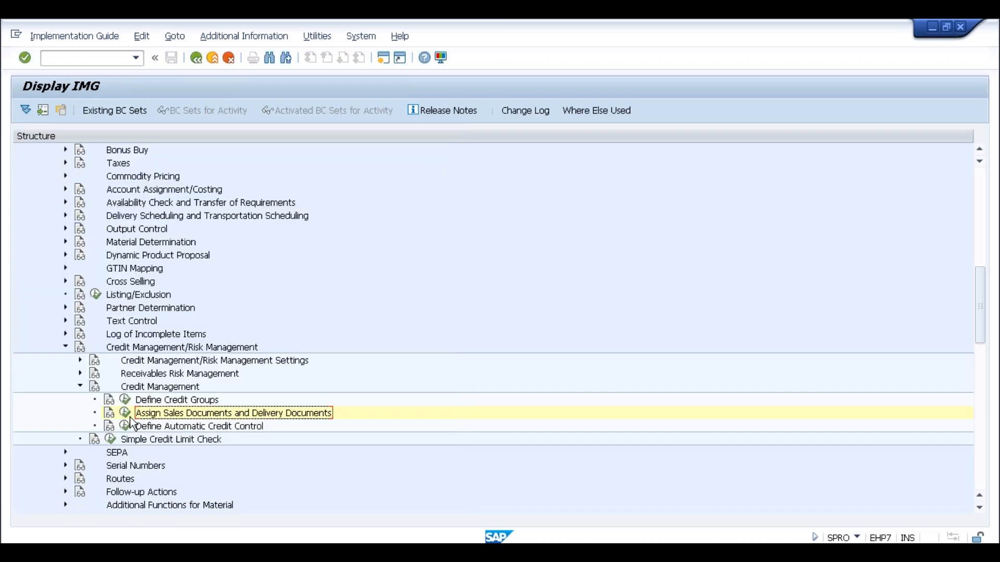
pyautogui.click(126, 426)
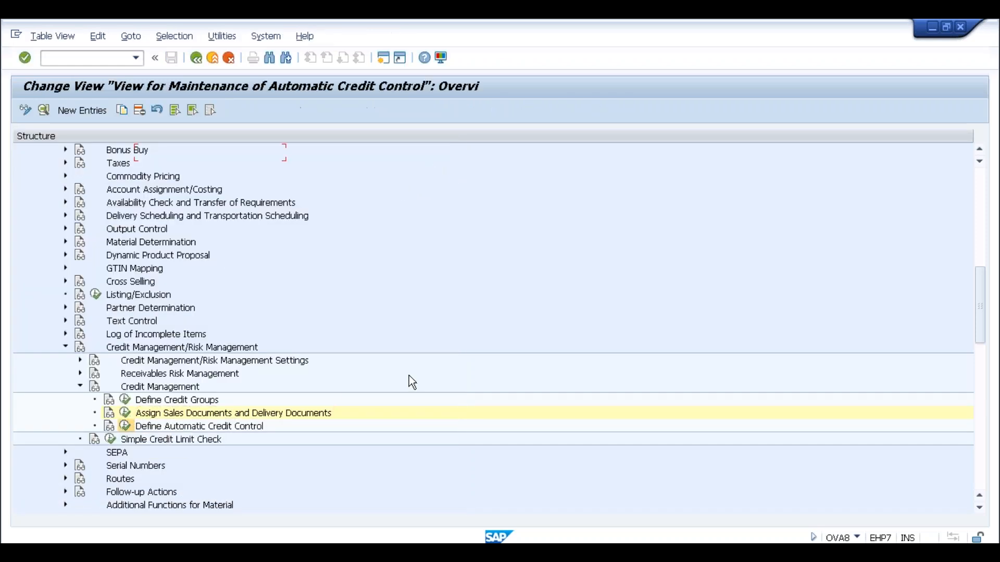
pyautogui.doubleClick(165, 153)
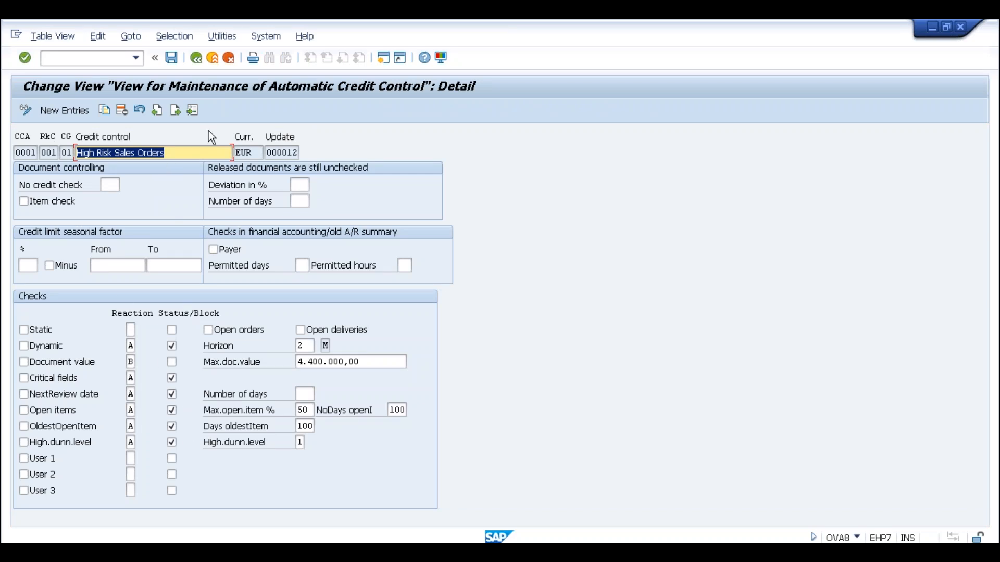
# Compare its maximum document value setting with partner 182's credit profile.
pyautogui.hotkey('alt', 'Tab')
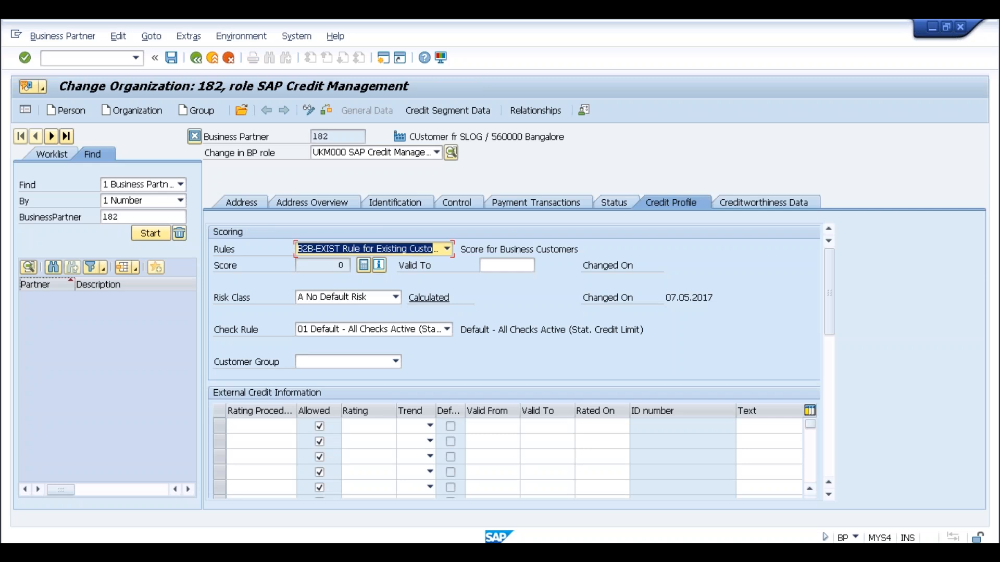
pyautogui.hotkey('alt', 'Tab')
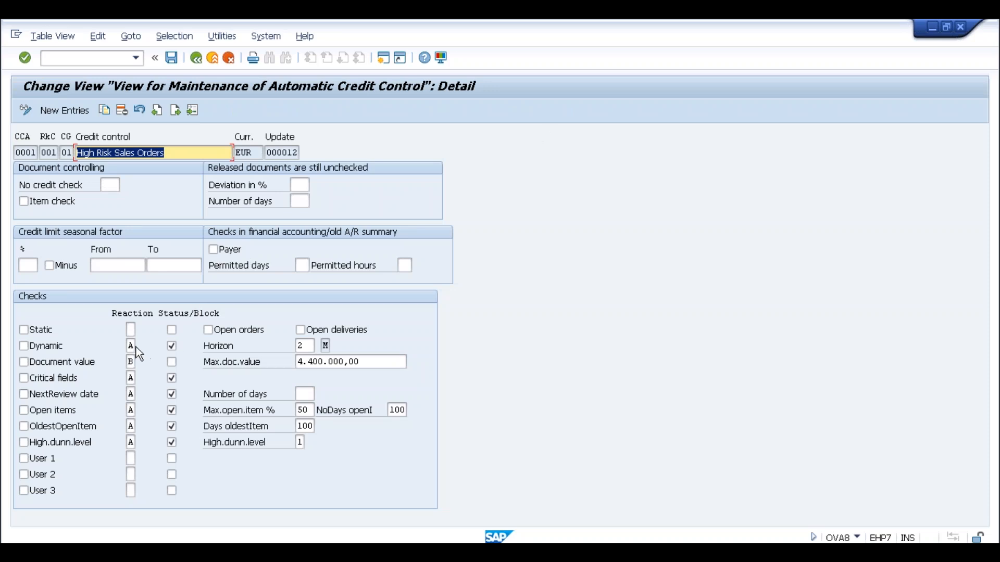
pyautogui.click(134, 348)
pyautogui.click(392, 361)
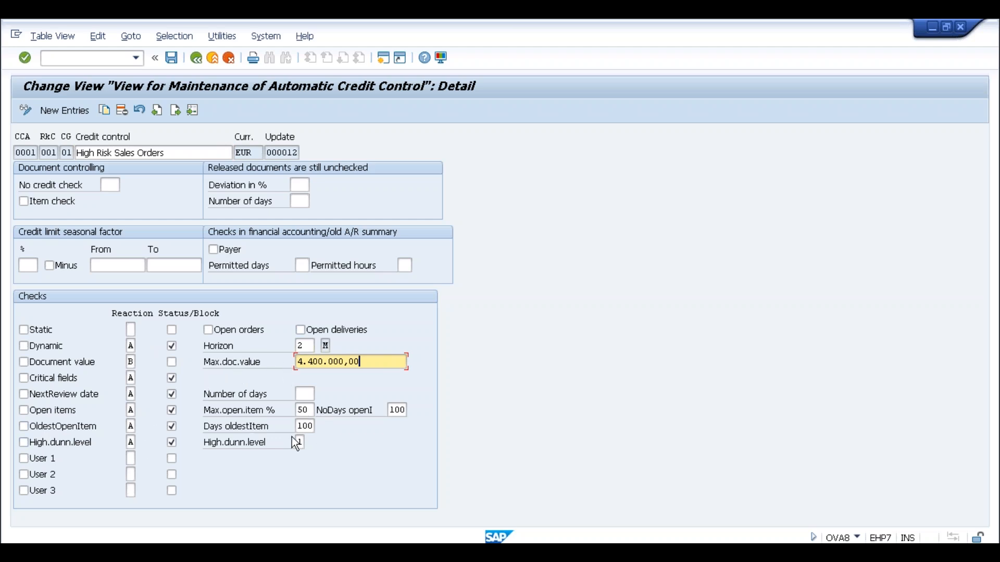
pyautogui.hotkey('alt', 'Tab')
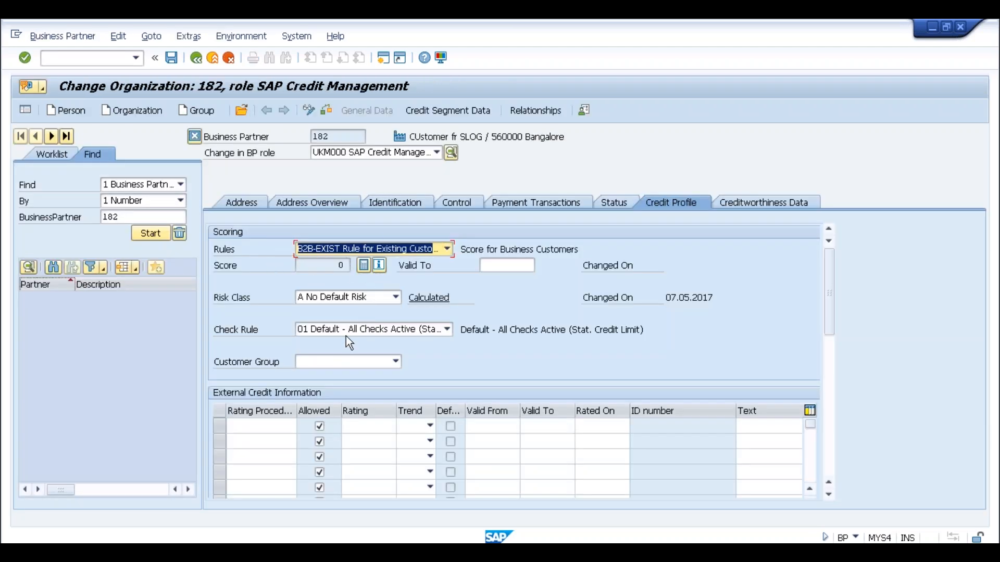
# Review check rule and risk class options, keeping rule 01 and risk class A No Default Risk.
pyautogui.click(311, 325)
pyautogui.click(311, 325)
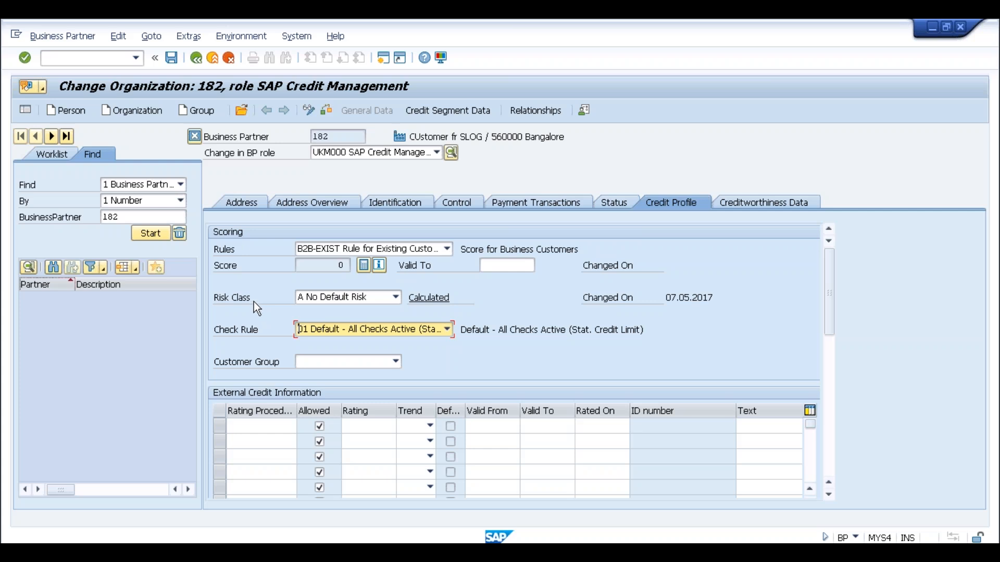
pyautogui.click(339, 298)
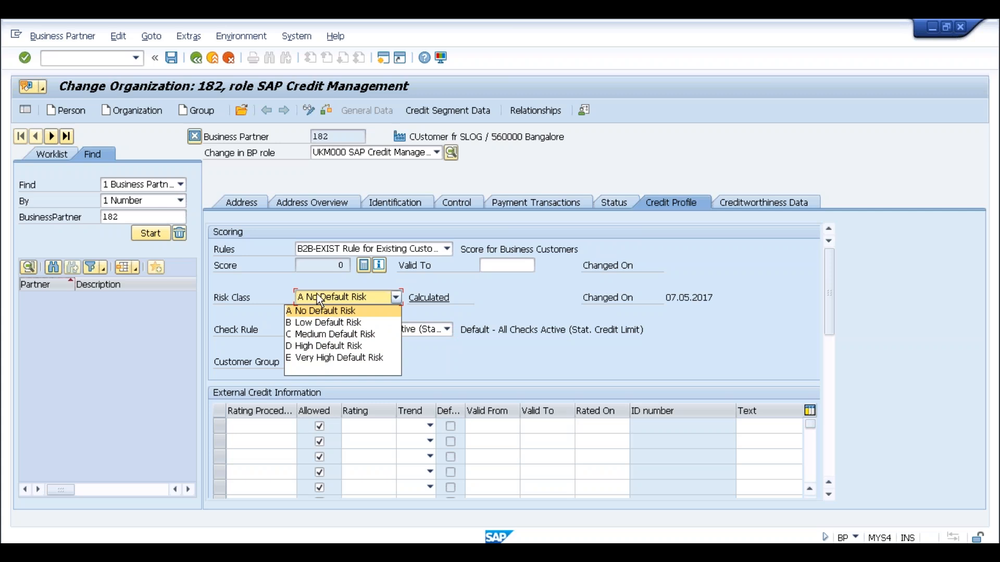
pyautogui.click(308, 283)
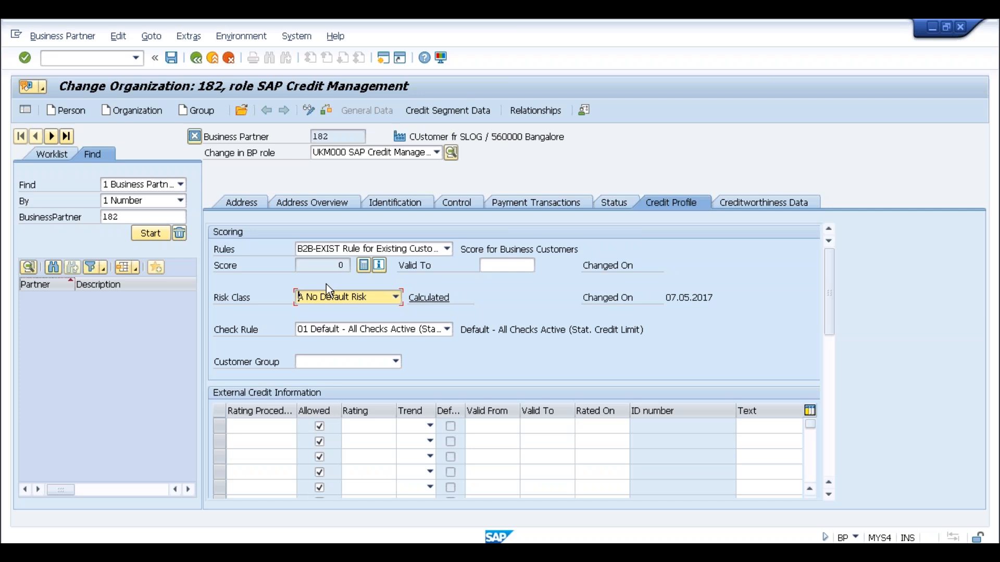
pyautogui.hotkey('alt', 'Tab')
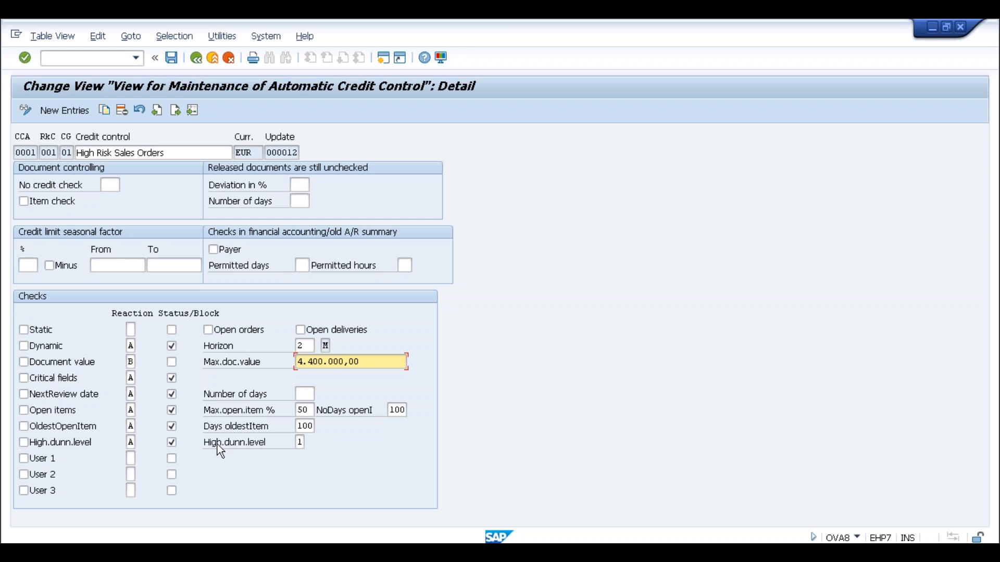
pyautogui.hotkey('alt', 'Tab')
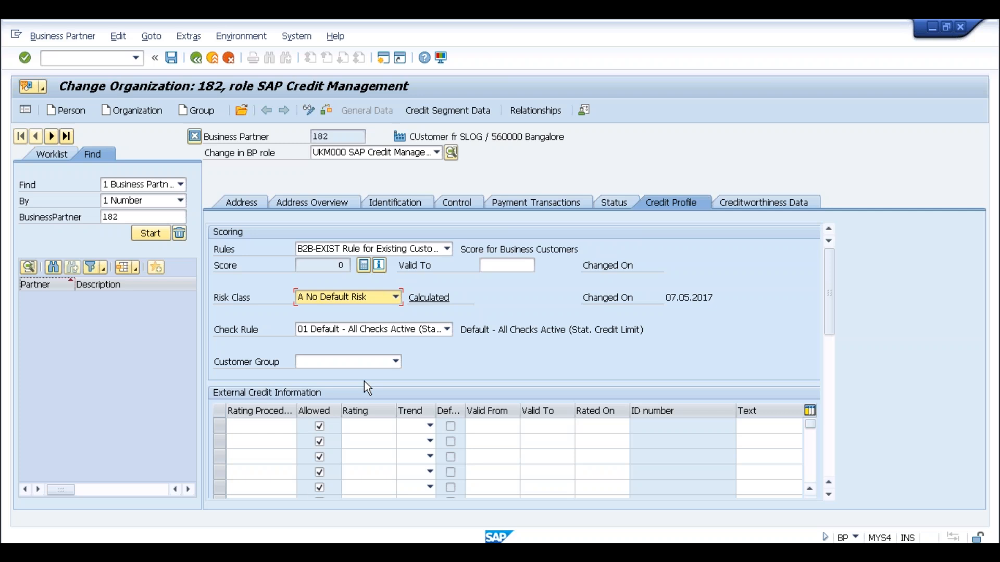
pyautogui.hotkey('alt', 'Tab')
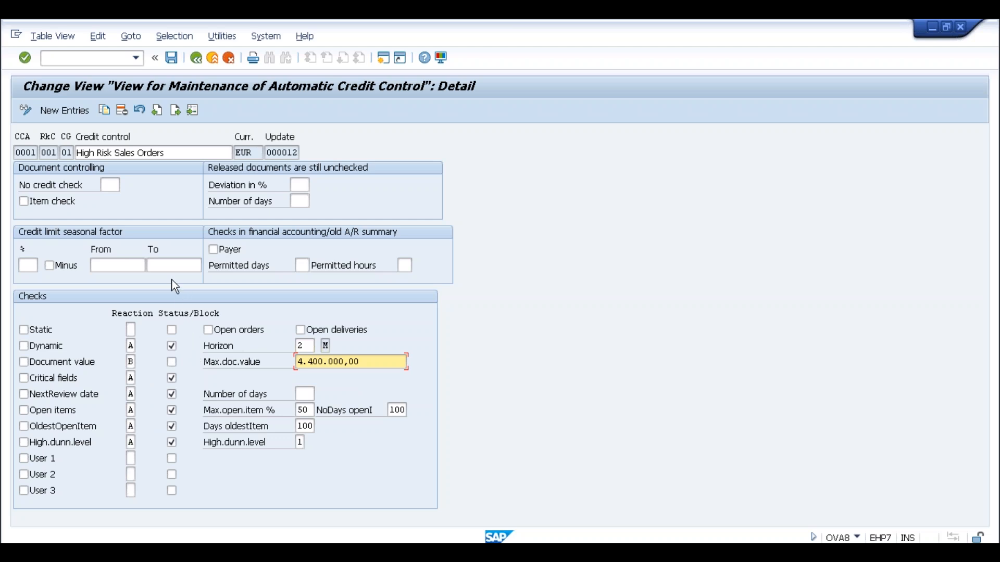
pyautogui.click(110, 186)
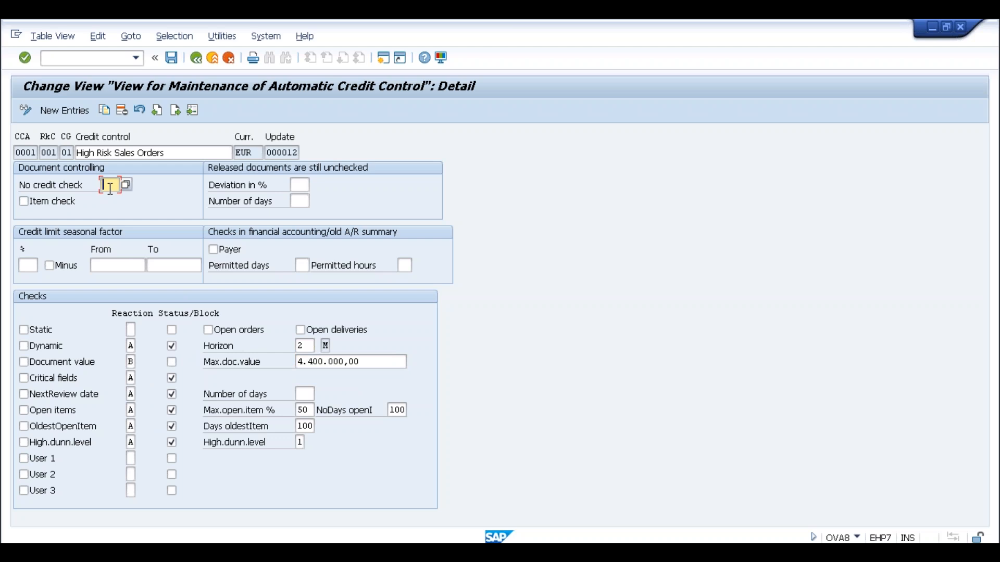